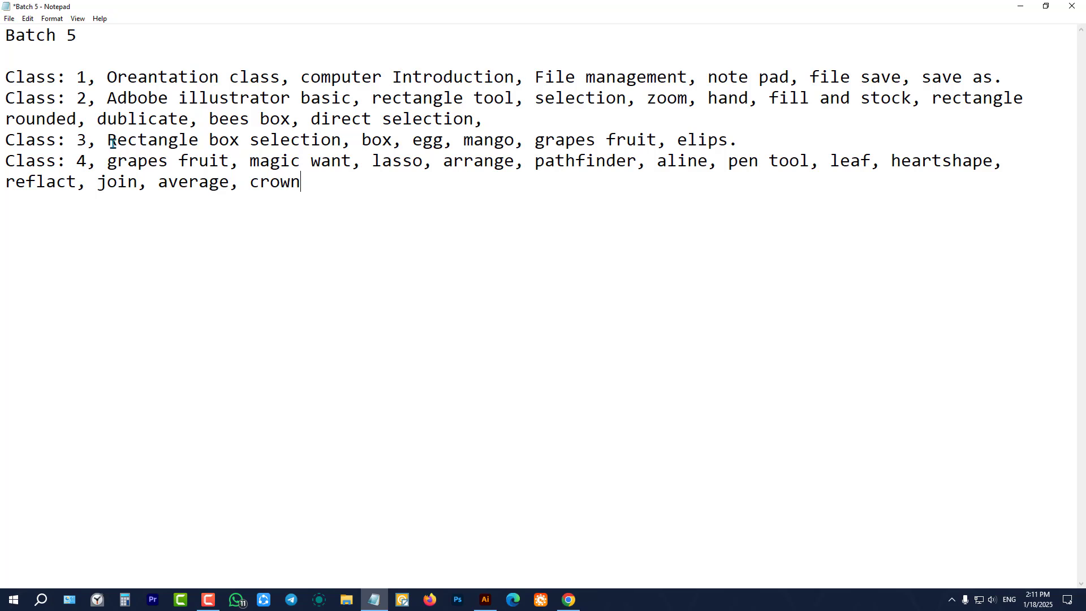
# Step: Delete "grapes fruit, elips" from the Class 3 line of the Batch 5 notes so the line ends with "mango."
pyautogui.moveTo(107, 139); pyautogui.dragTo(349, 142)
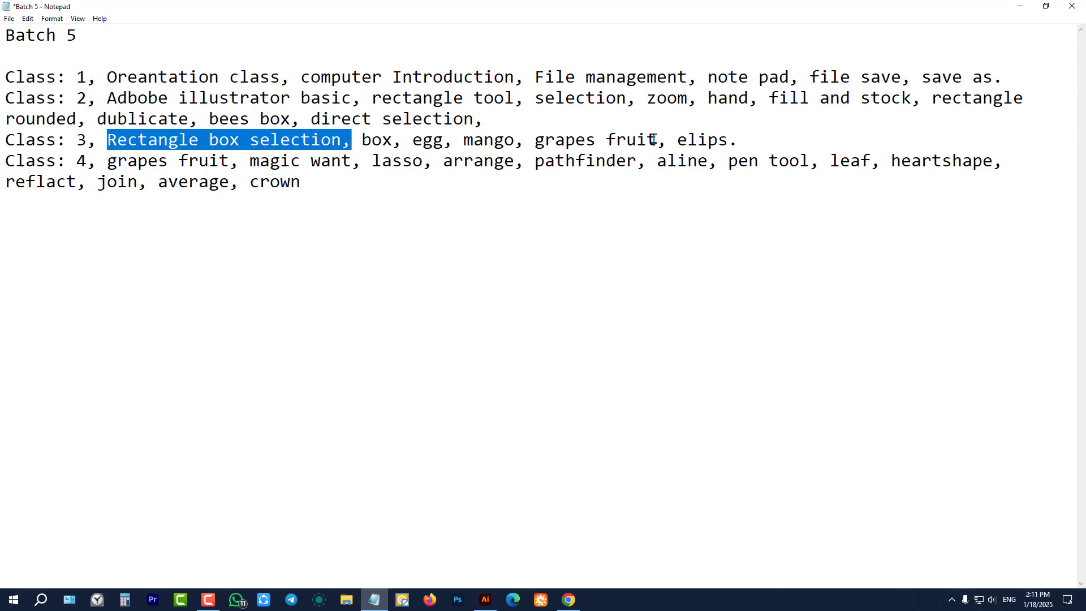
pyautogui.moveTo(536, 139); pyautogui.dragTo(666, 140)
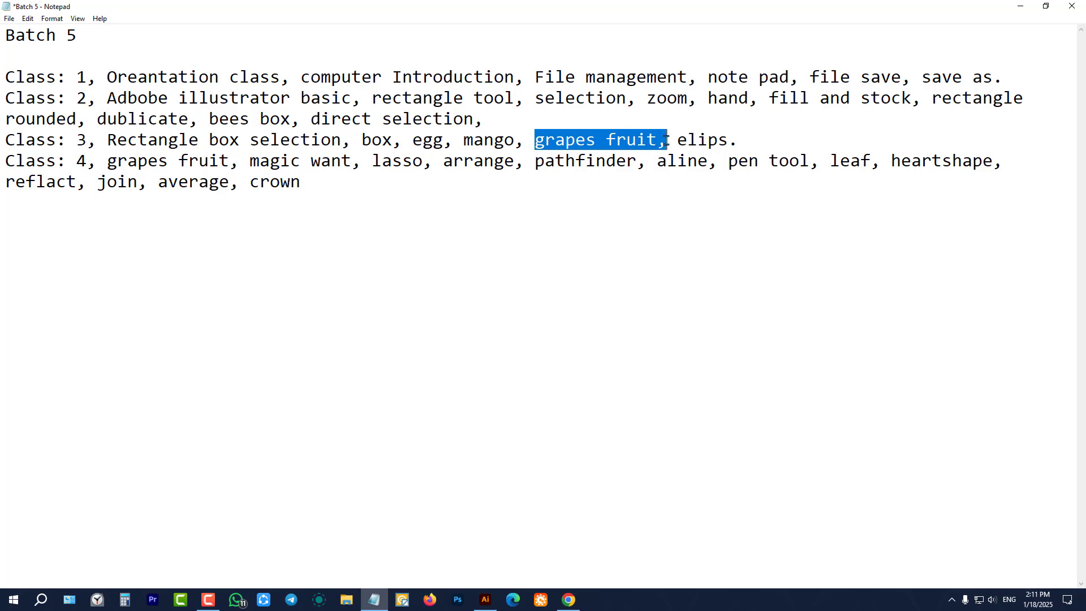
pyautogui.moveTo(738, 140); pyautogui.dragTo(526, 131)
pyautogui.press('BackSpace')
pyautogui.press('BackSpace')
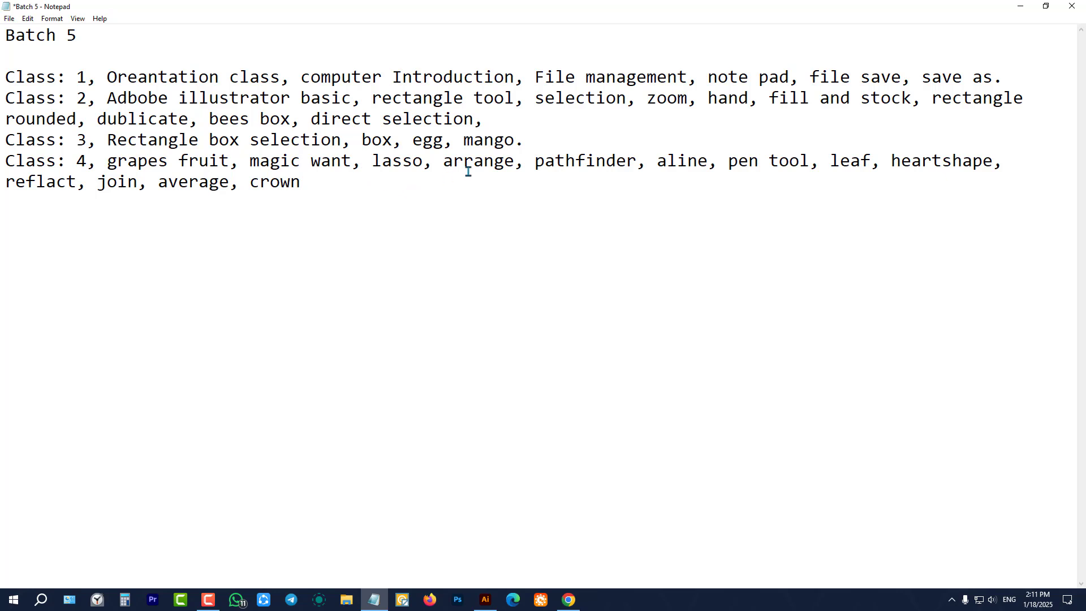
# Step: Minimize the Batch 5 notes and switch to the blank document in Adobe Illustrator
pyautogui.click(1020, 6)
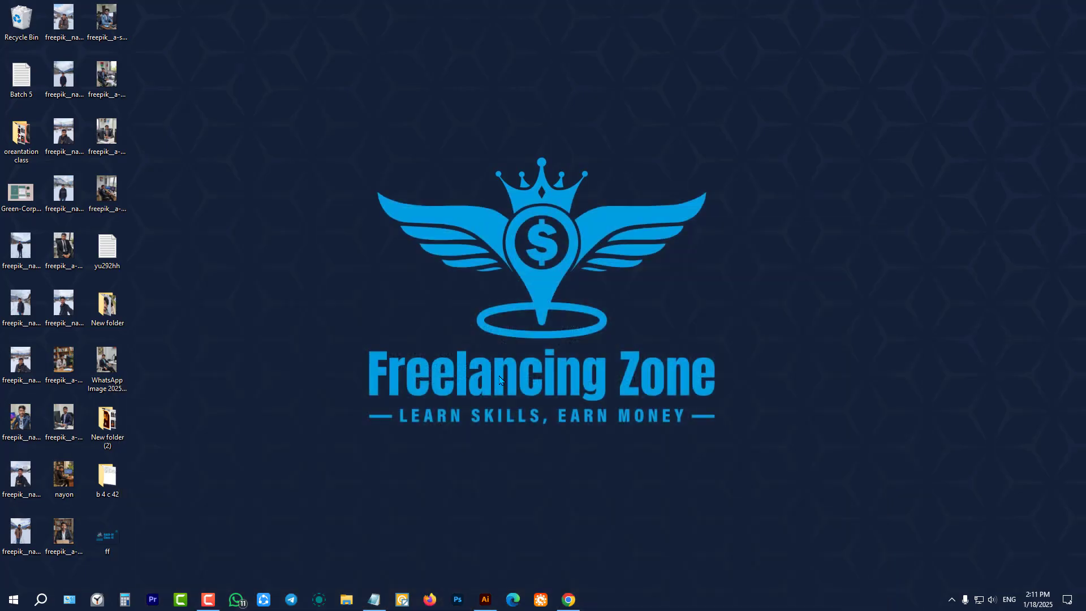
pyautogui.click(484, 600)
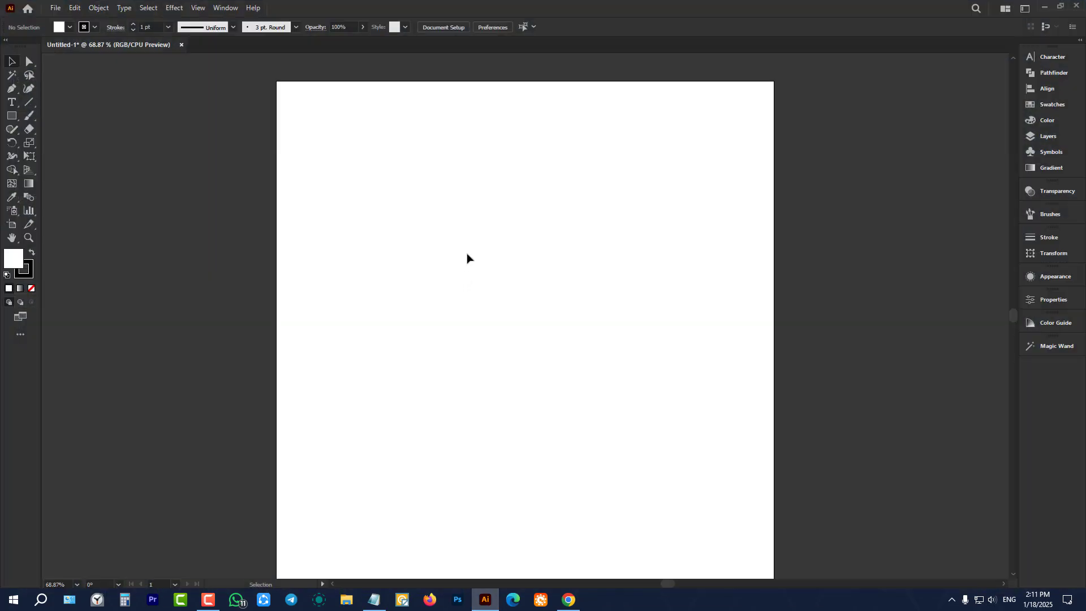
pyautogui.hotkey('ctrl', '-')
pyautogui.hotkey('ctrl', '+')
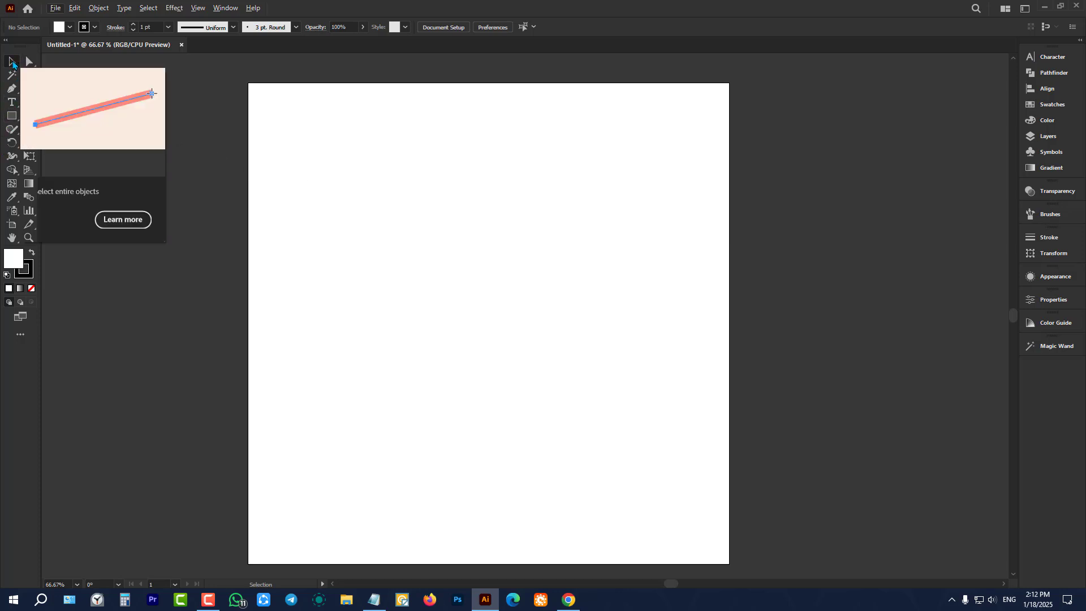
# Step: Draw an upright ellipse about 66 by 98 px as the grape body on the upper part of the artboard
pyautogui.click(30, 61)
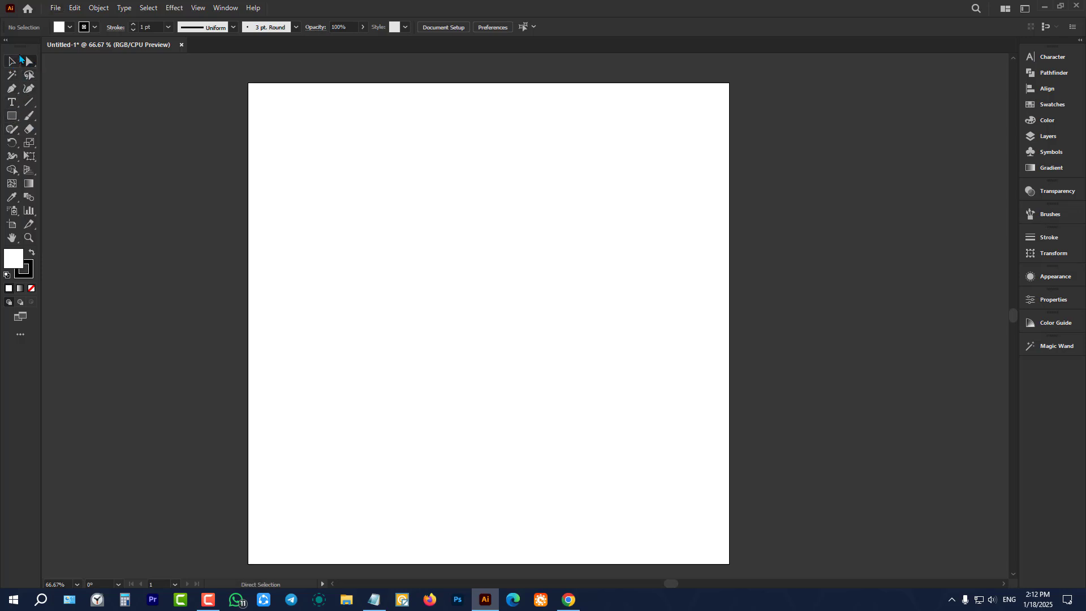
pyautogui.click(11, 118)
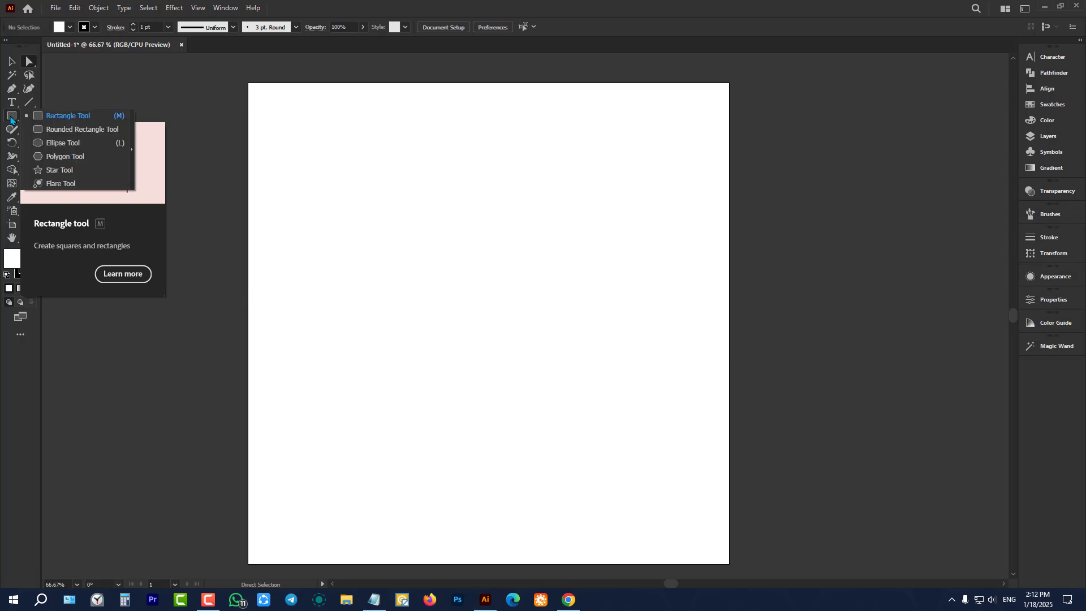
pyautogui.click(48, 144)
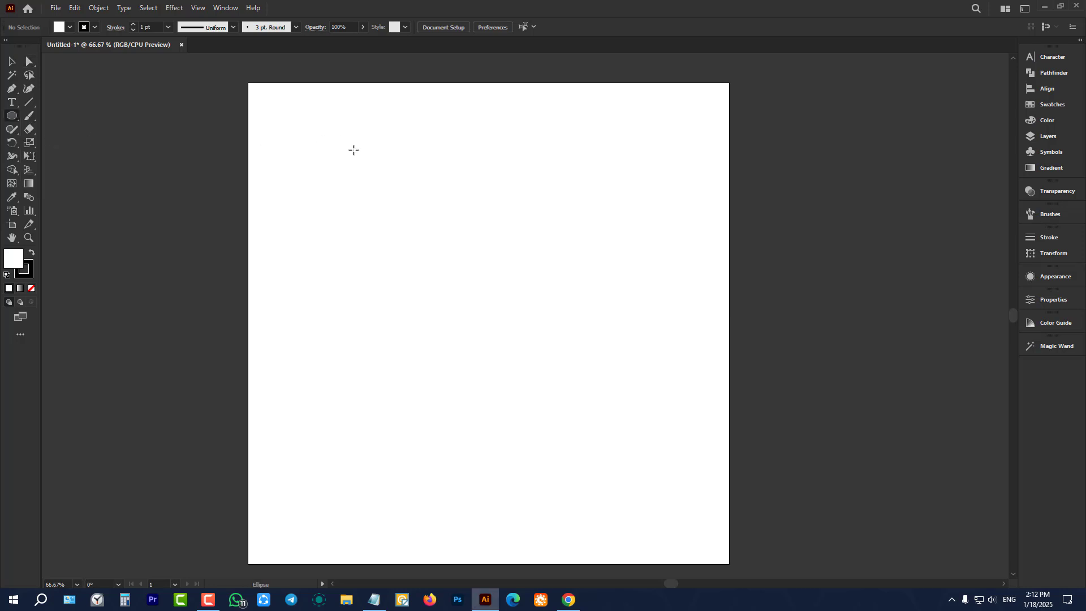
pyautogui.scroll(1, 515, 166)
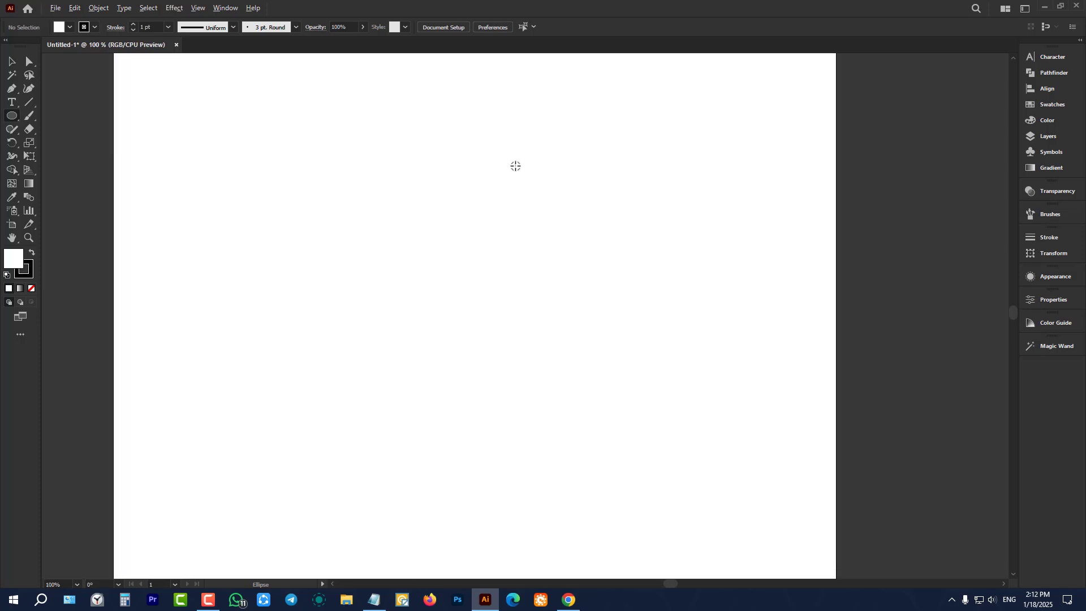
pyautogui.moveTo(369, 171); pyautogui.dragTo(417, 243)
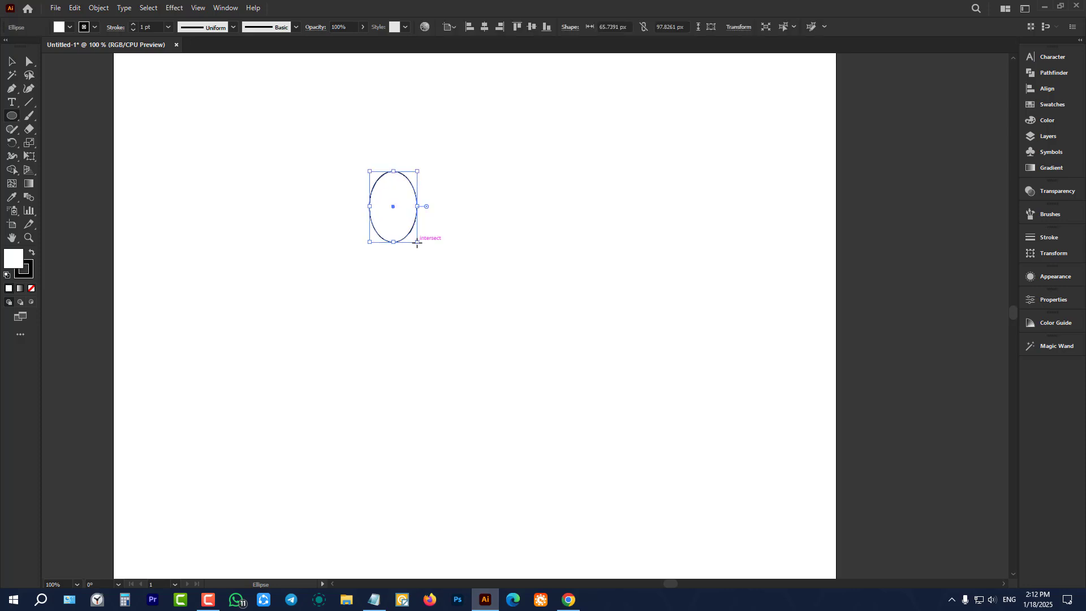
# Step: Draw an arc about 23 by 47 px as a stem rising from just inside the top of the grape
pyautogui.click(10, 60)
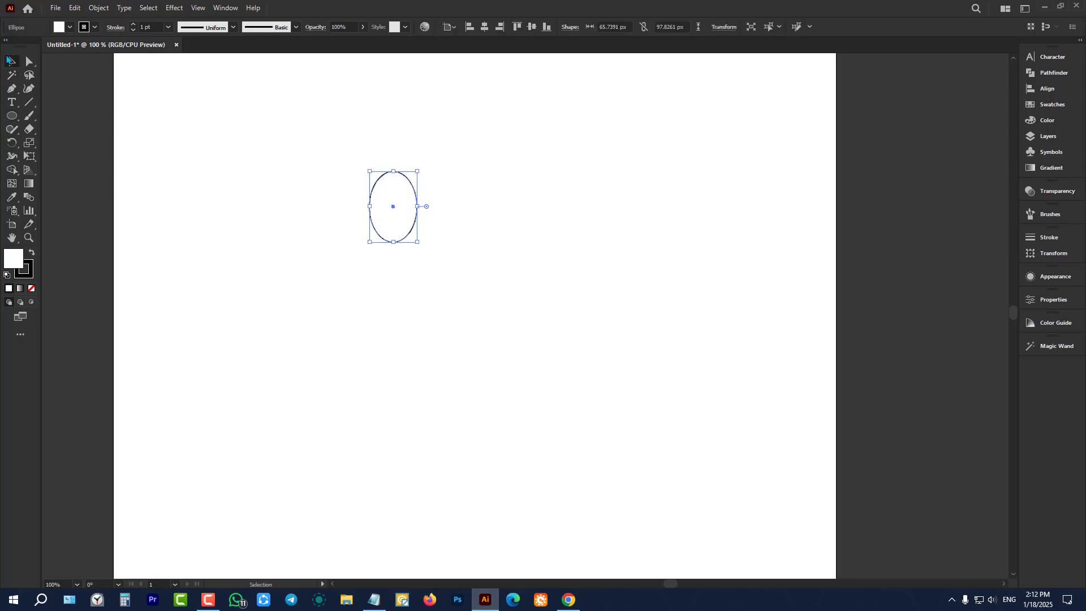
pyautogui.click(31, 106)
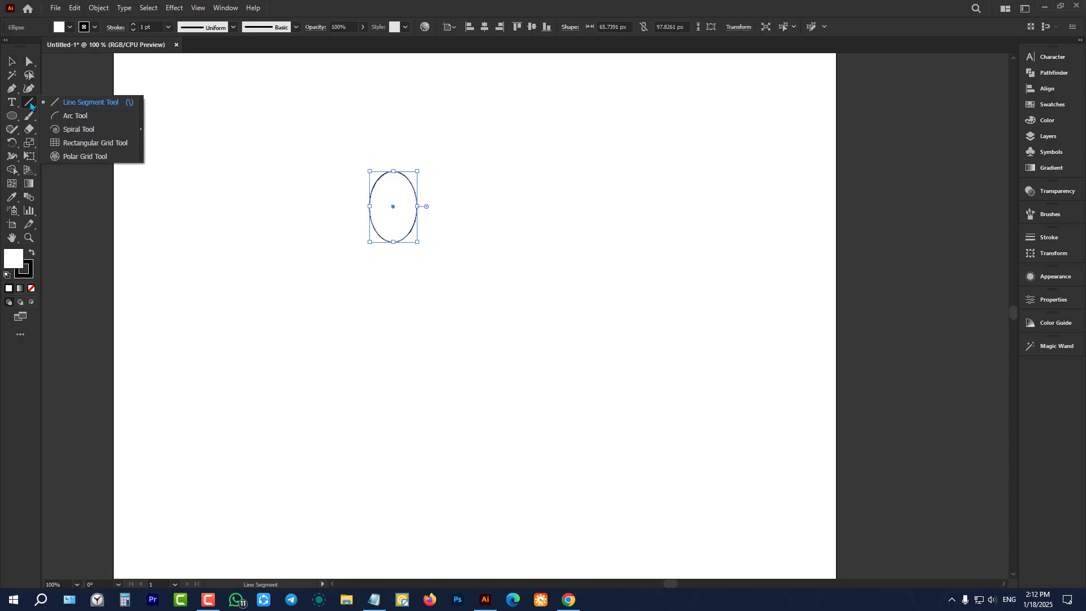
pyautogui.click(79, 117)
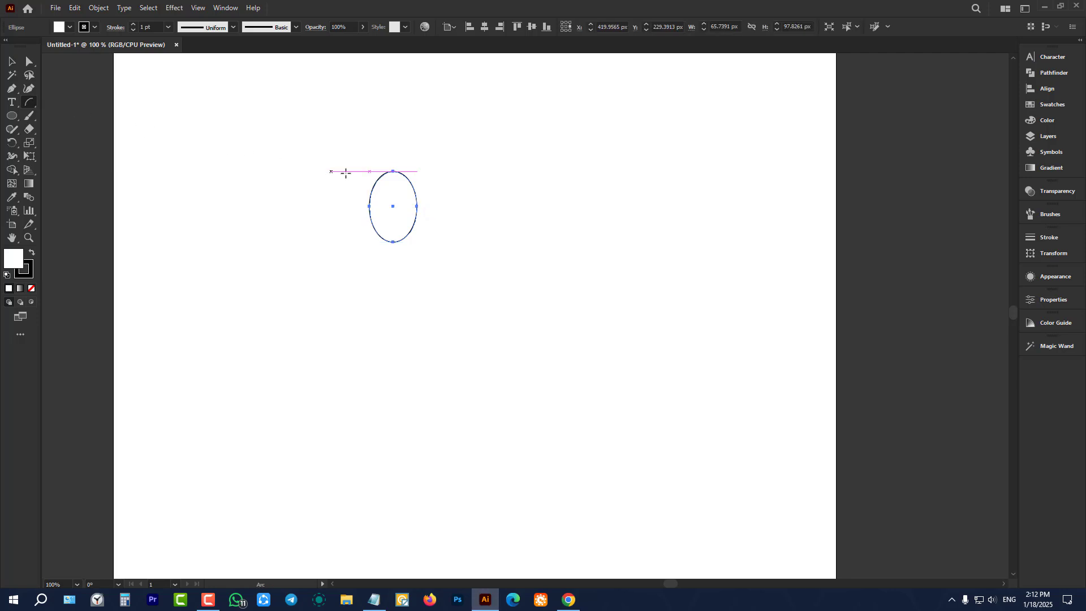
pyautogui.scroll(3, 428, 164)
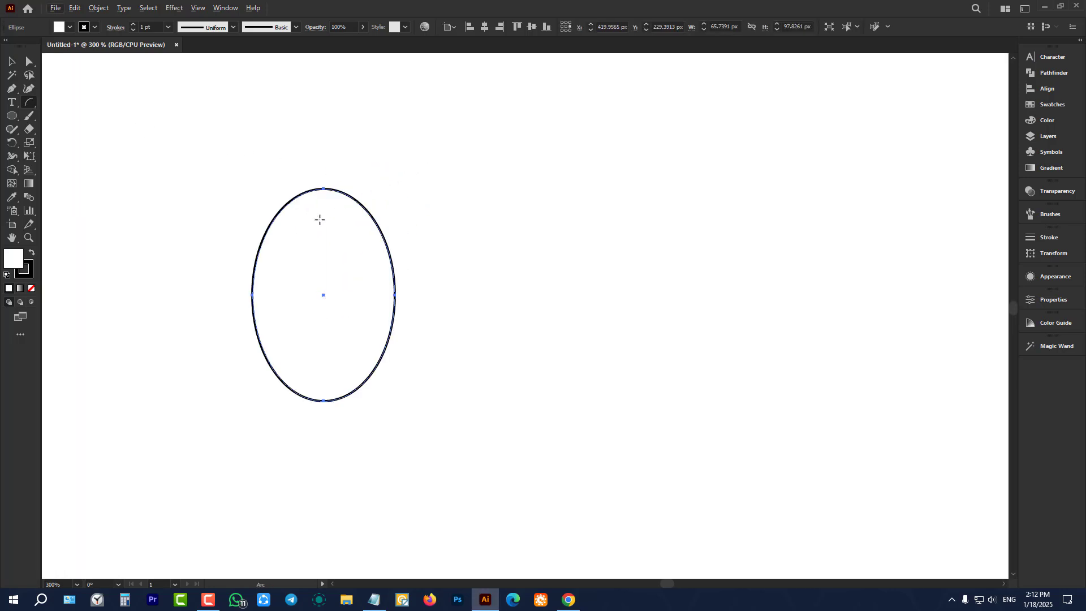
pyautogui.moveTo(320, 219)
pyautogui.mouseDown()
pyautogui.moveTo(334, 164)
pyautogui.moveTo(381, 129)
pyautogui.moveTo(369, 117)
pyautogui.mouseUp()
pyautogui.press('v')
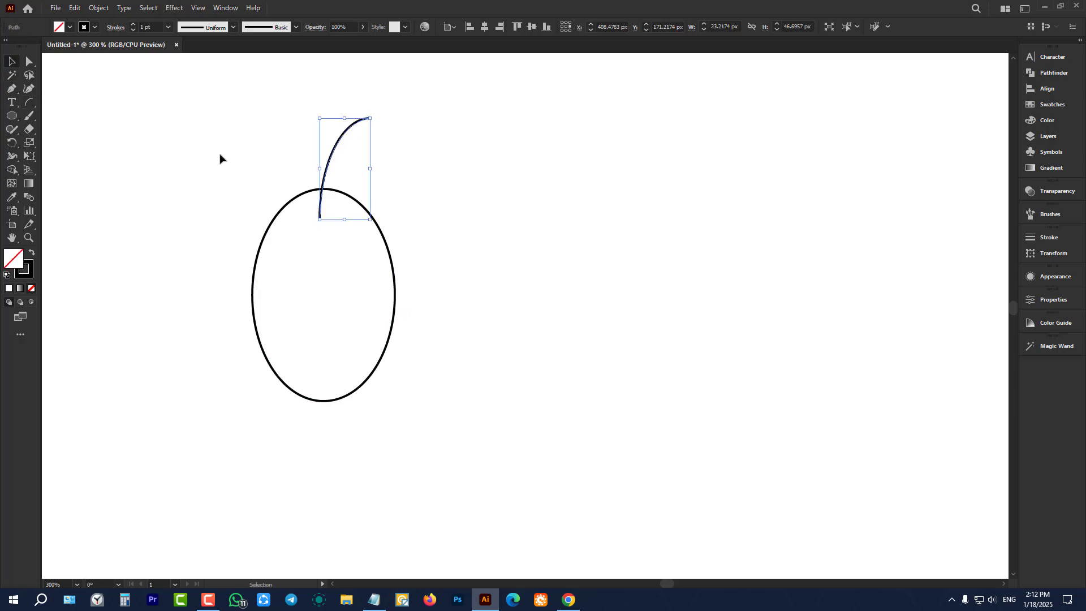
# Step: Reposition the stem arc so its lower end sits slightly inside the top edge of the grape, then deselect it
pyautogui.click(346, 167)
pyautogui.moveTo(334, 148); pyautogui.dragTo(339, 148)
pyautogui.click(429, 196)
pyautogui.scroll(2, 299, 188)
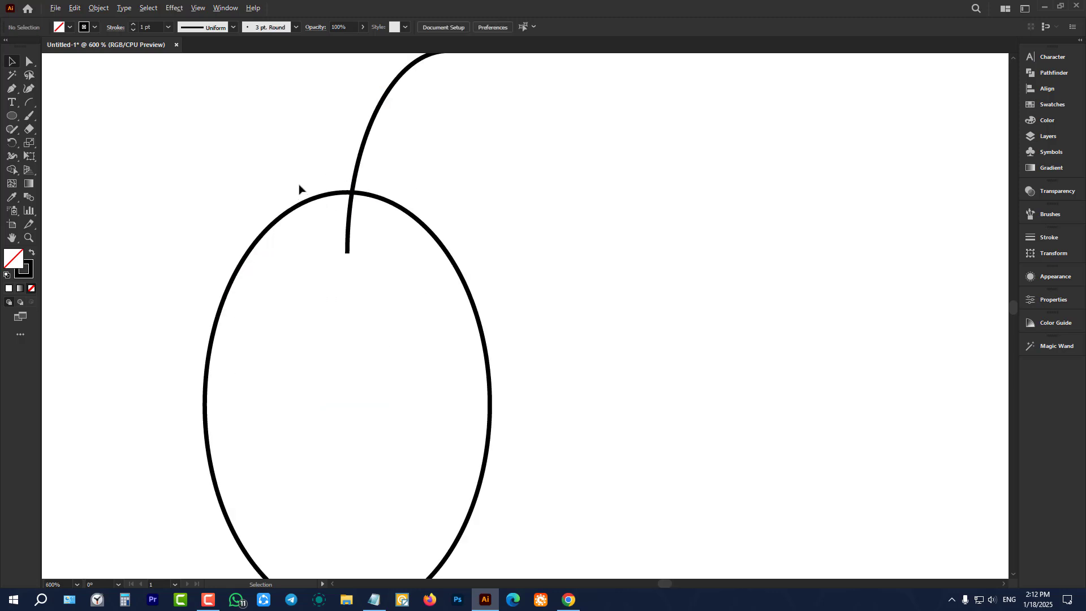
pyautogui.moveTo(351, 224); pyautogui.dragTo(351, 199)
pyautogui.click(239, 146)
# Step: Draw a tiny flat ellipse at the stem's lower end and scale it down to about 3.7 by 0.9 px
pyautogui.click(11, 116)
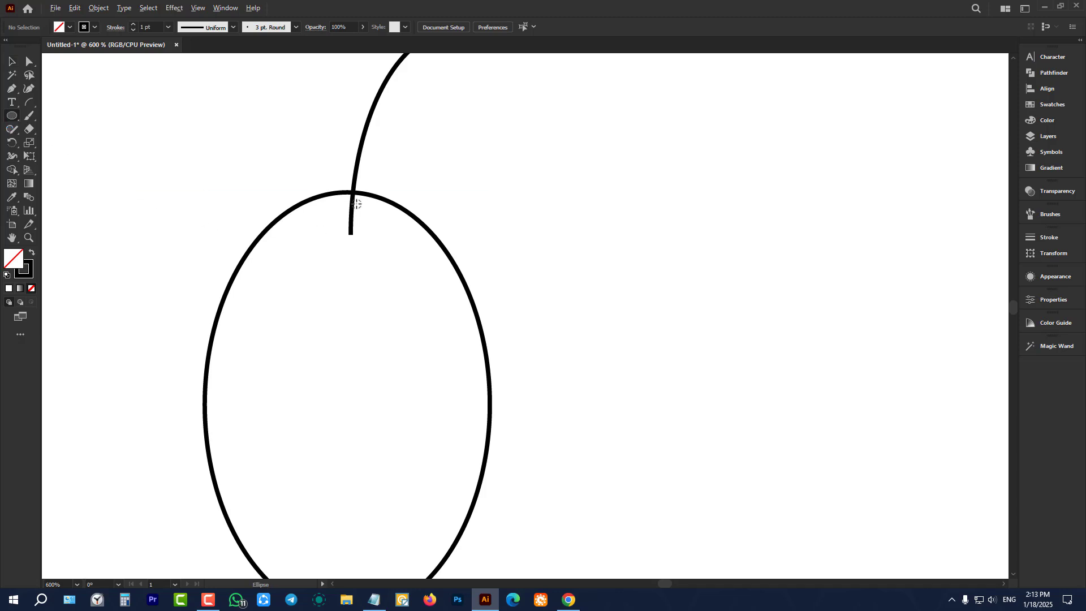
pyautogui.scroll(3, 357, 205)
pyautogui.moveTo(311, 268); pyautogui.dragTo(368, 282)
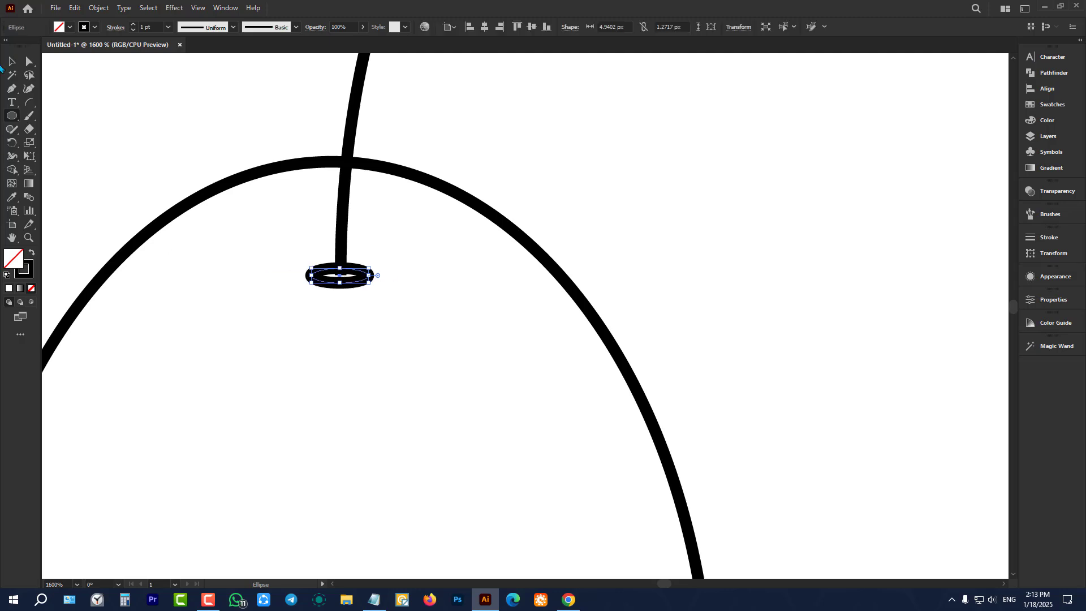
pyautogui.click(12, 60)
pyautogui.scroll(3, 342, 286)
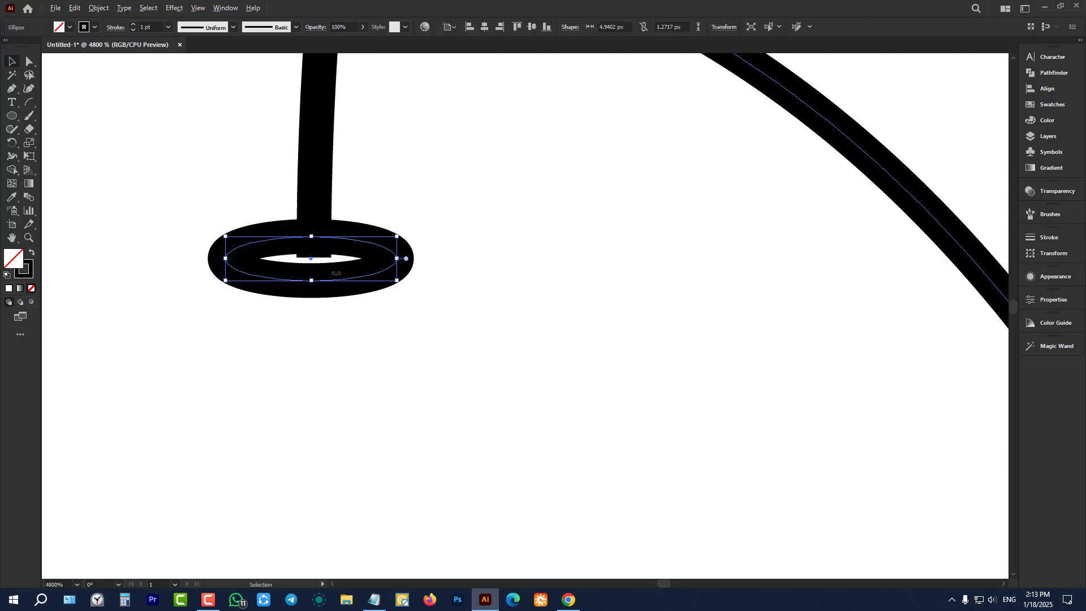
pyautogui.moveTo(306, 278); pyautogui.dragTo(310, 270)
pyautogui.scroll(-3, 310, 271)
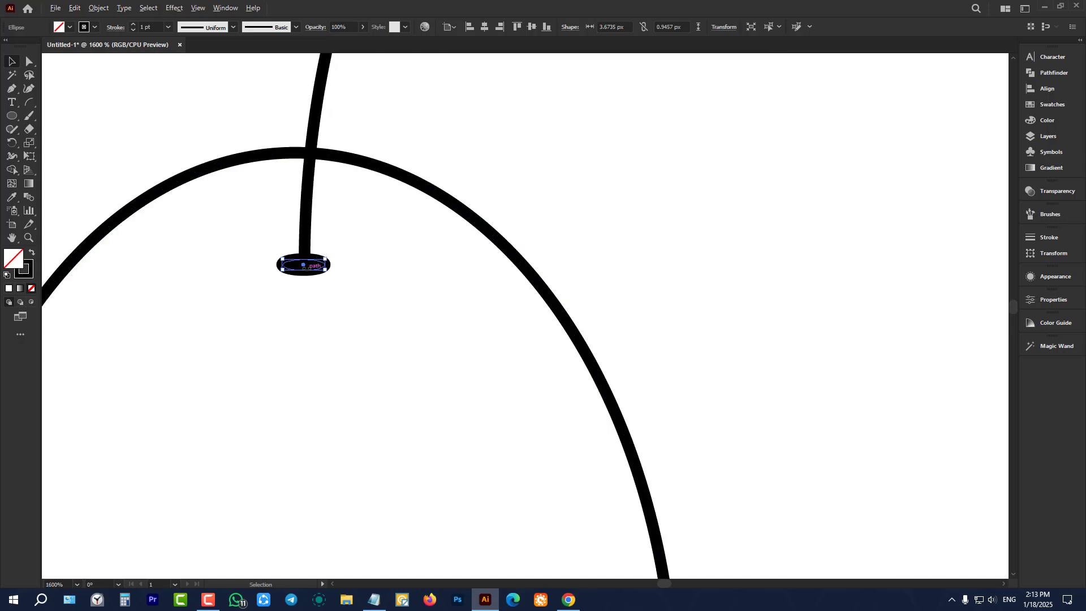
pyautogui.scroll(-6, 448, 211)
pyautogui.click(243, 164)
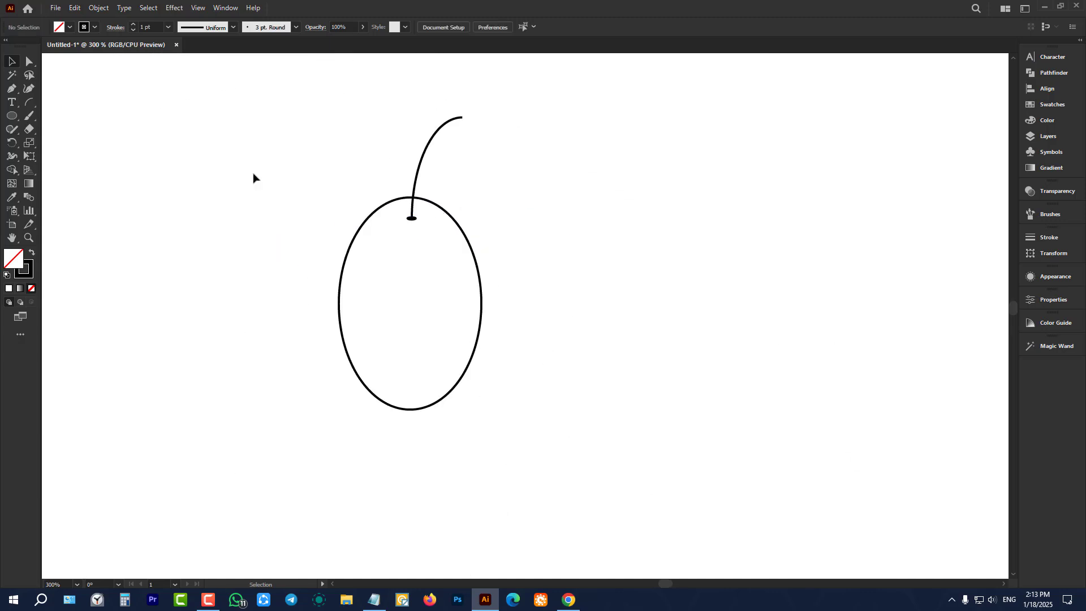
pyautogui.scroll(-2, 292, 223)
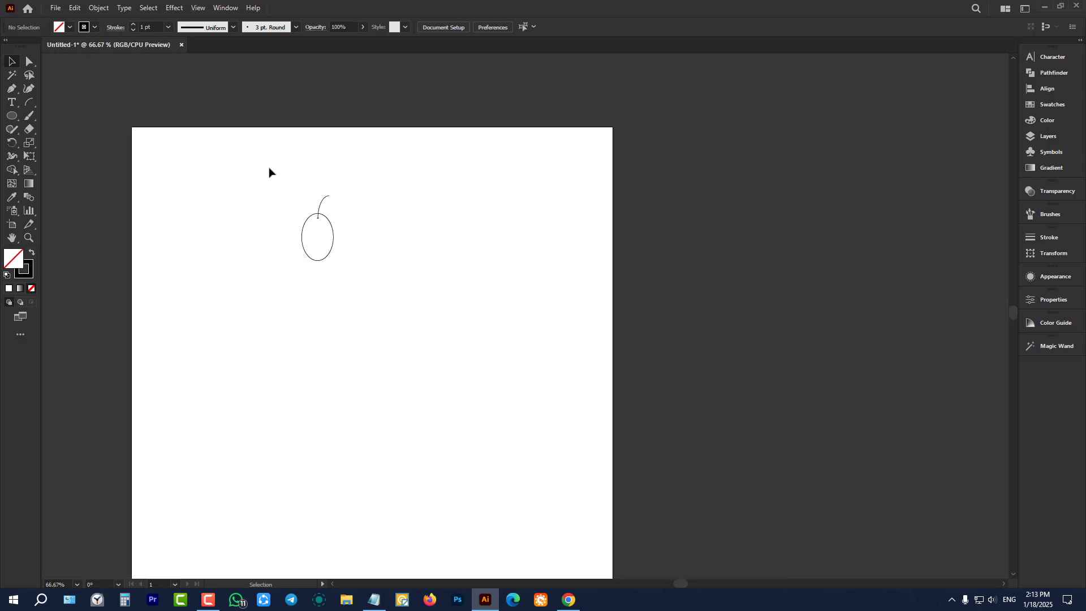
pyautogui.scroll(3, 273, 175)
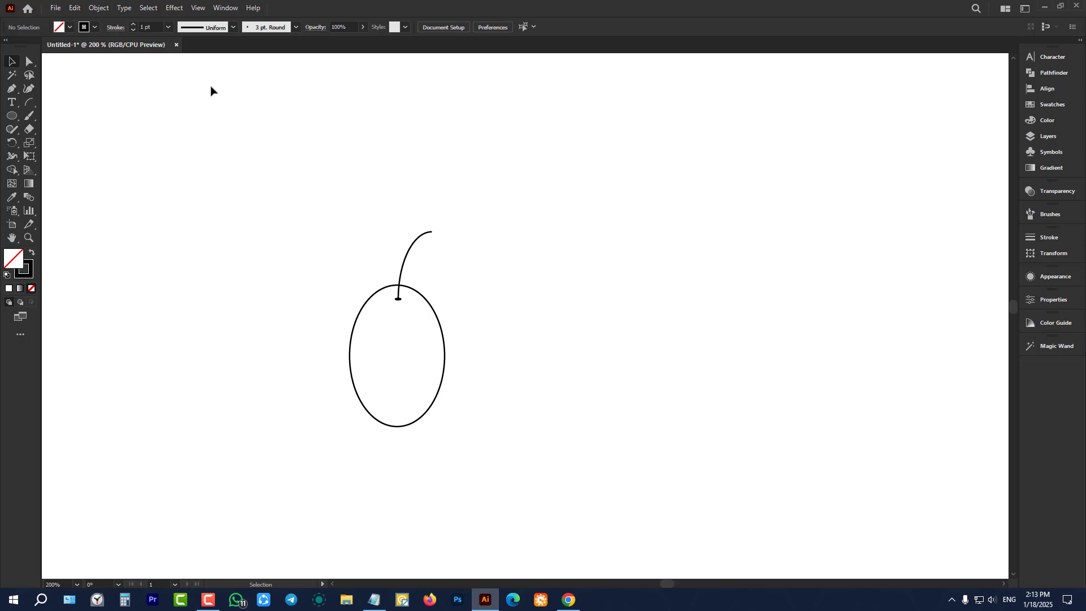
pyautogui.scroll(-1, 272, 239)
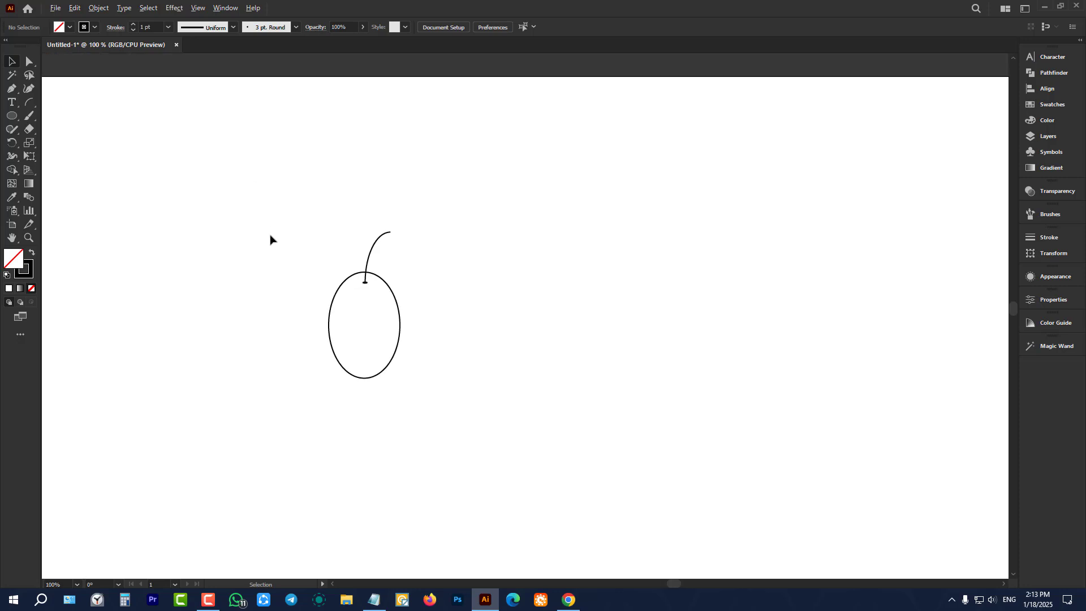
pyautogui.scroll(1, 271, 239)
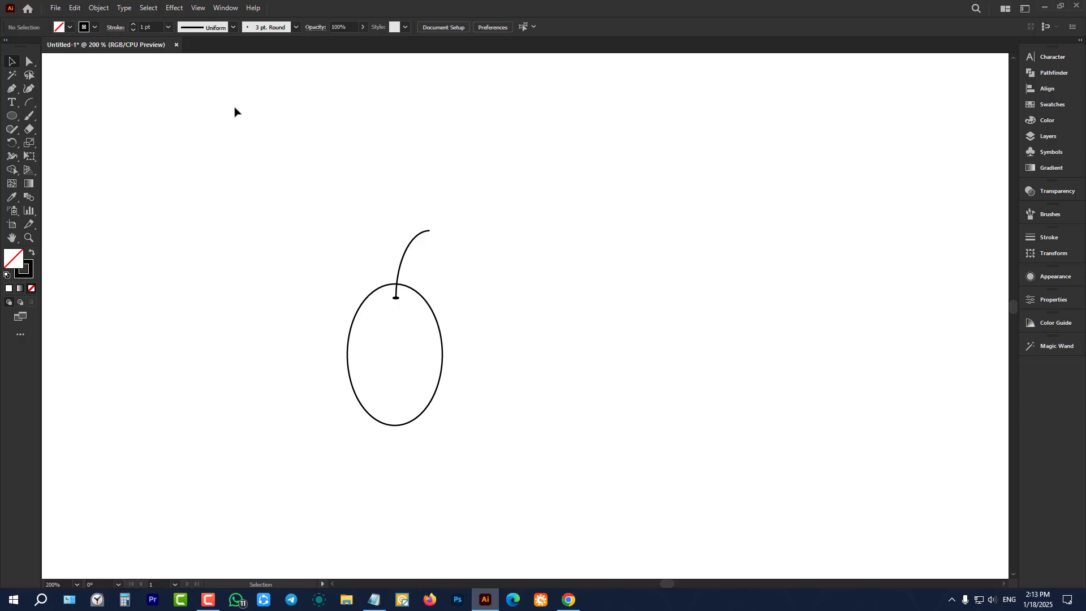
# Step: Close the grape drawing without saving its changes
pyautogui.click(176, 45)
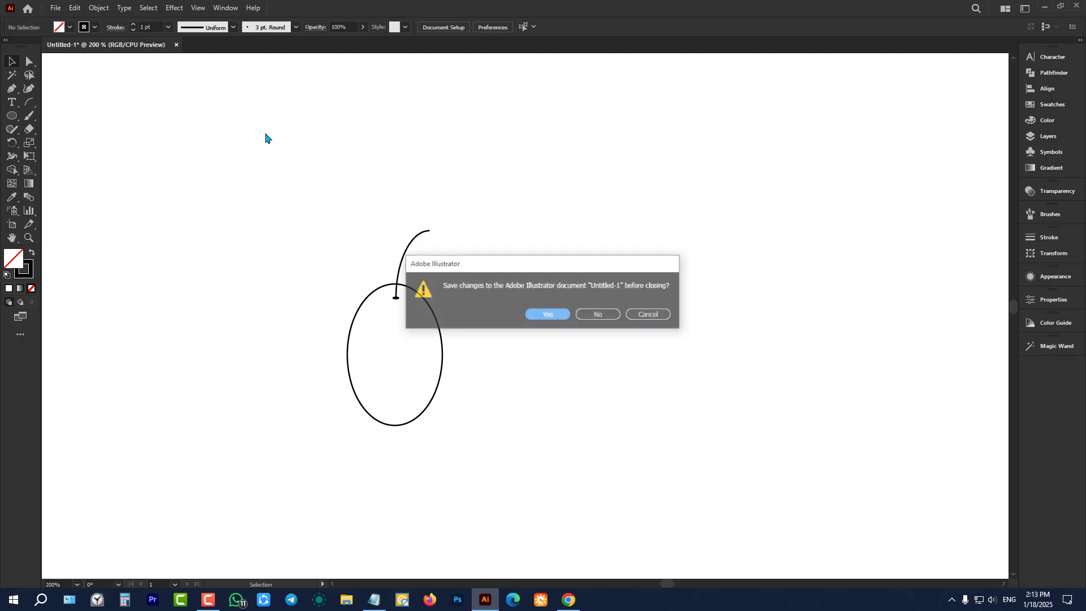
pyautogui.click(580, 313)
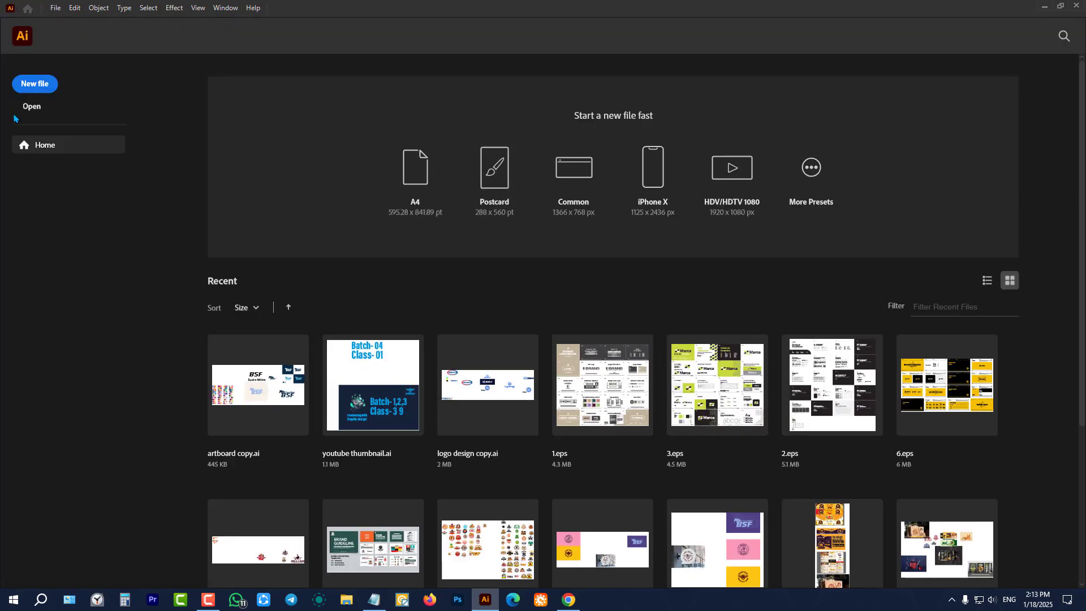
pyautogui.click(26, 85)
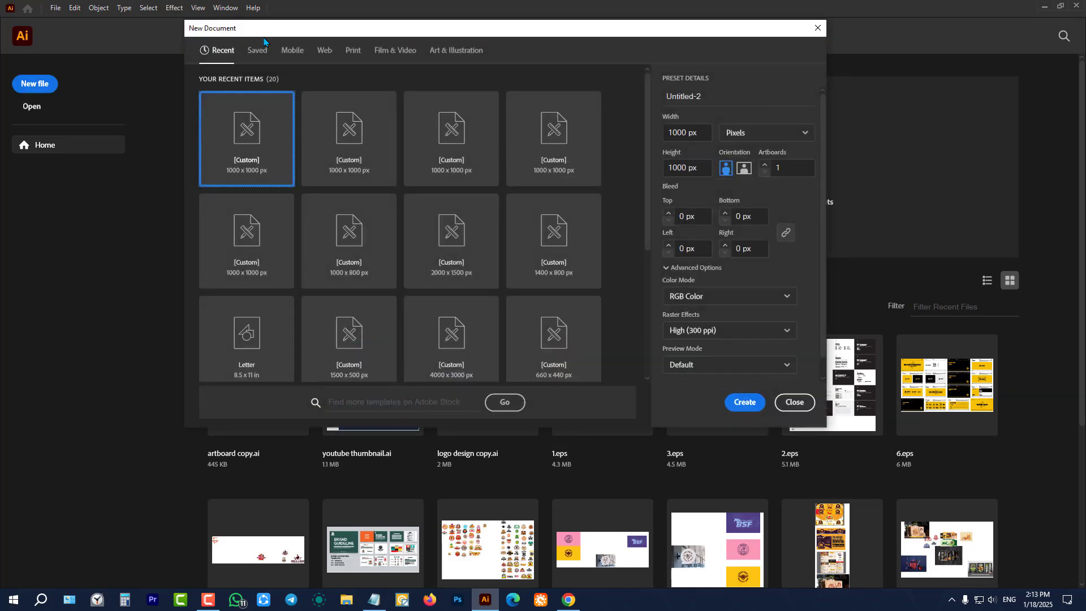
pyautogui.click(810, 36)
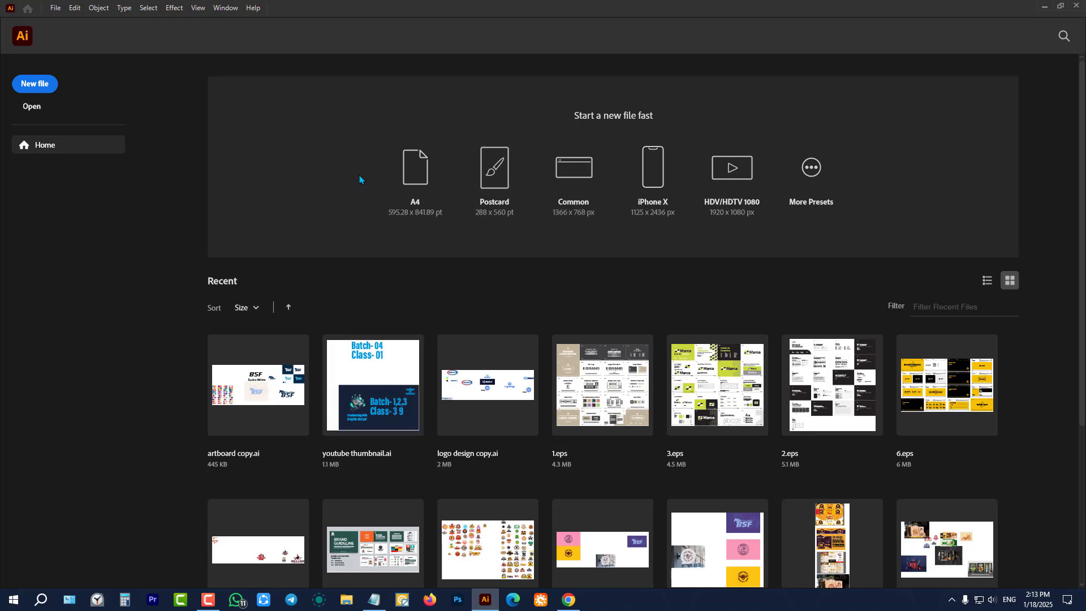
# Step: Create a new document 1000 px wide and 1000 px high, with pixels as the unit
pyautogui.click(38, 84)
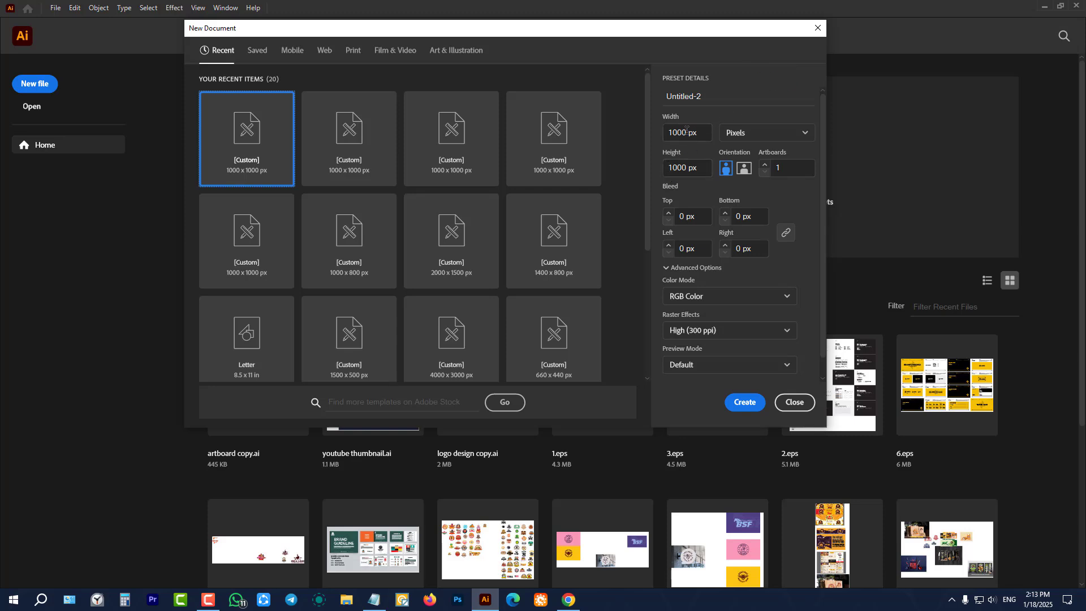
pyautogui.click(767, 134)
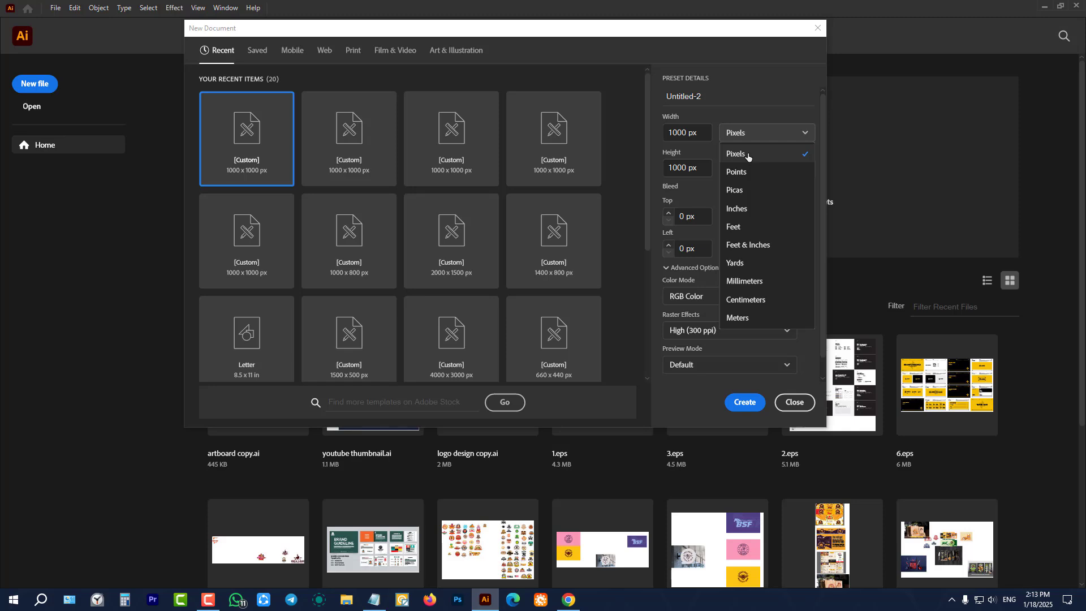
pyautogui.click(747, 153)
pyautogui.click(759, 127)
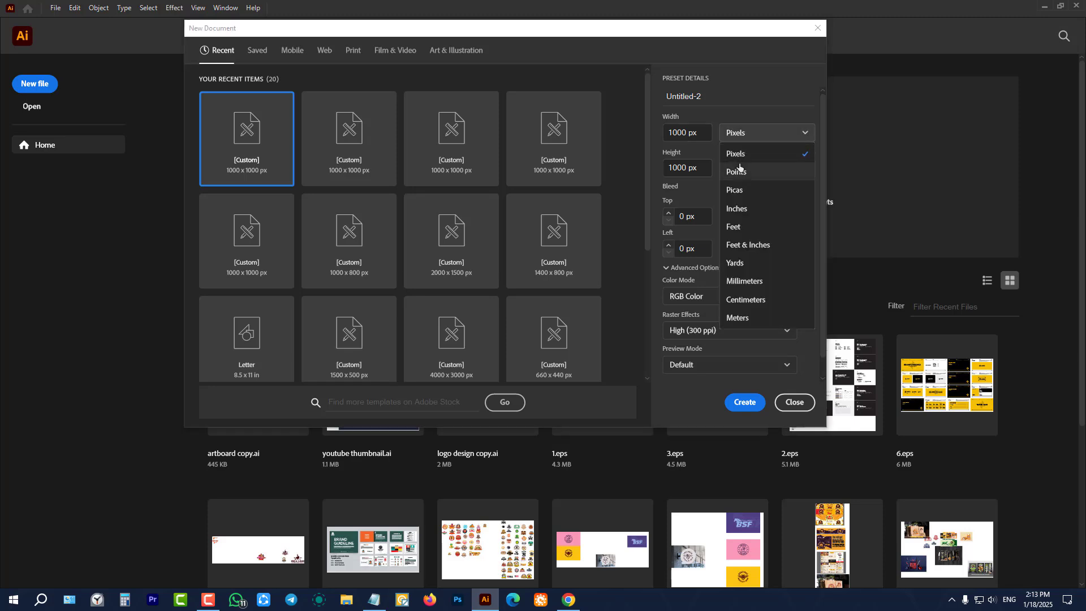
pyautogui.click(739, 156)
pyautogui.moveTo(703, 134); pyautogui.dragTo(610, 129)
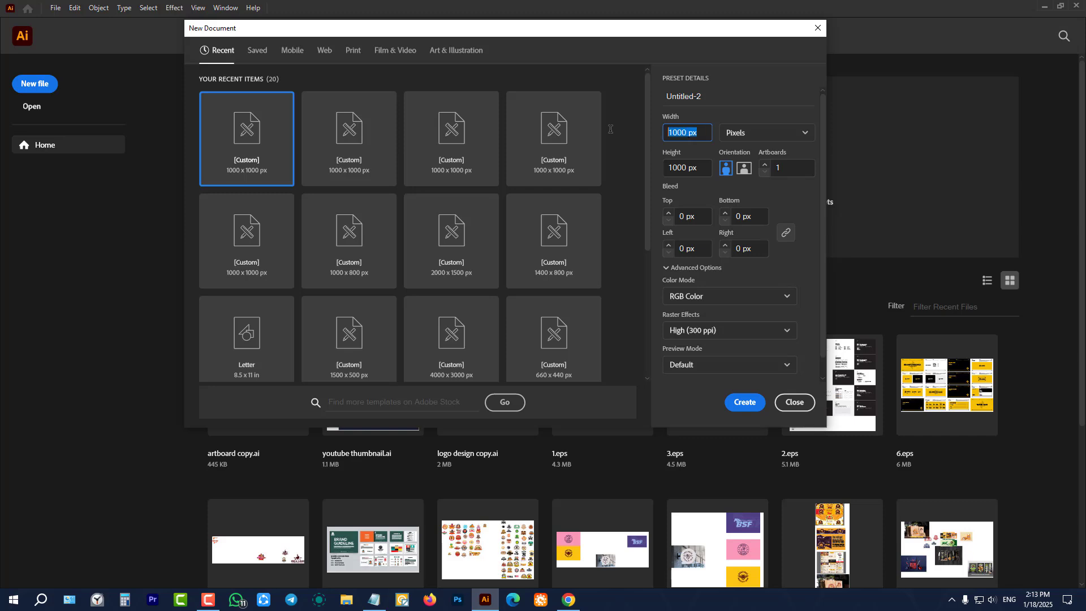
pyautogui.write('1')
pyautogui.click(680, 164)
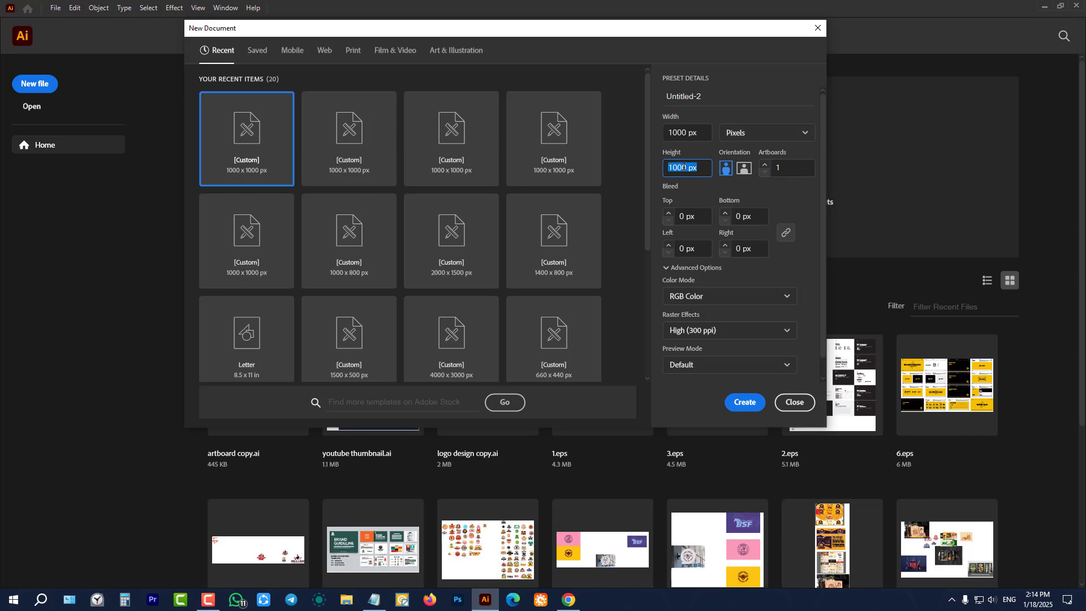
pyautogui.write('10')
pyautogui.click(746, 403)
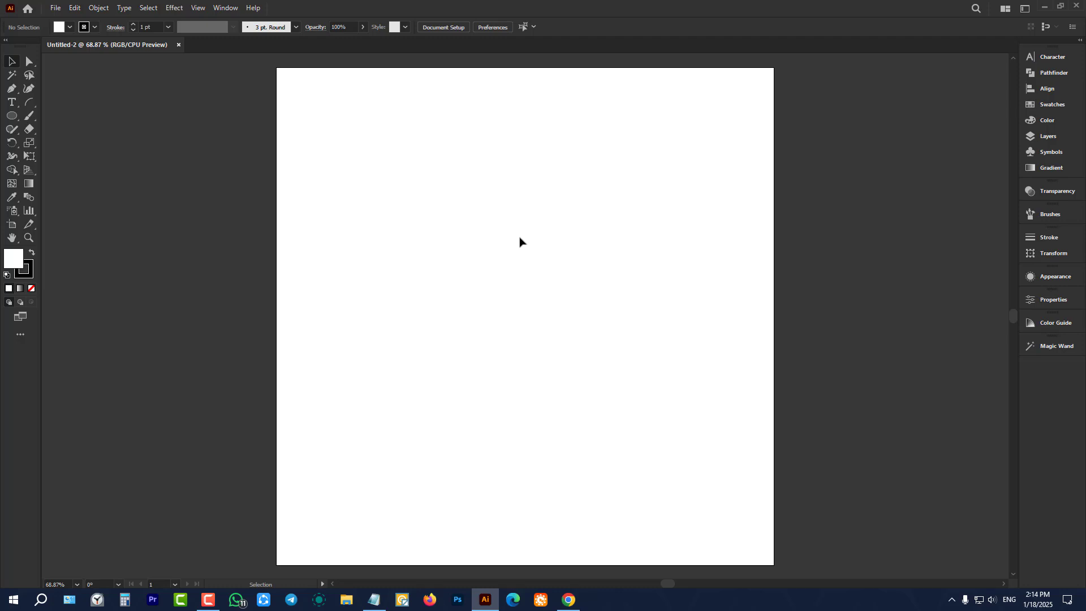
# Step: Draw an upright ellipse about 75 by 120 px in the upper part of the artboard as the grape body, then deselect it
pyautogui.scroll(-1, 519, 238)
pyautogui.scroll(1, 683, 159)
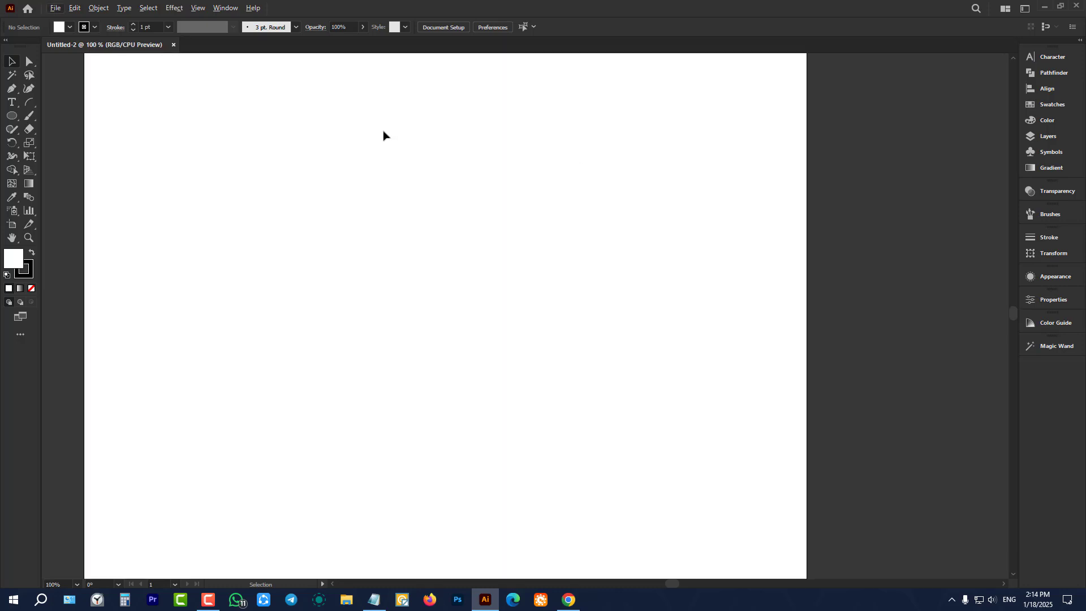
pyautogui.click(13, 119)
pyautogui.moveTo(339, 115); pyautogui.dragTo(394, 202)
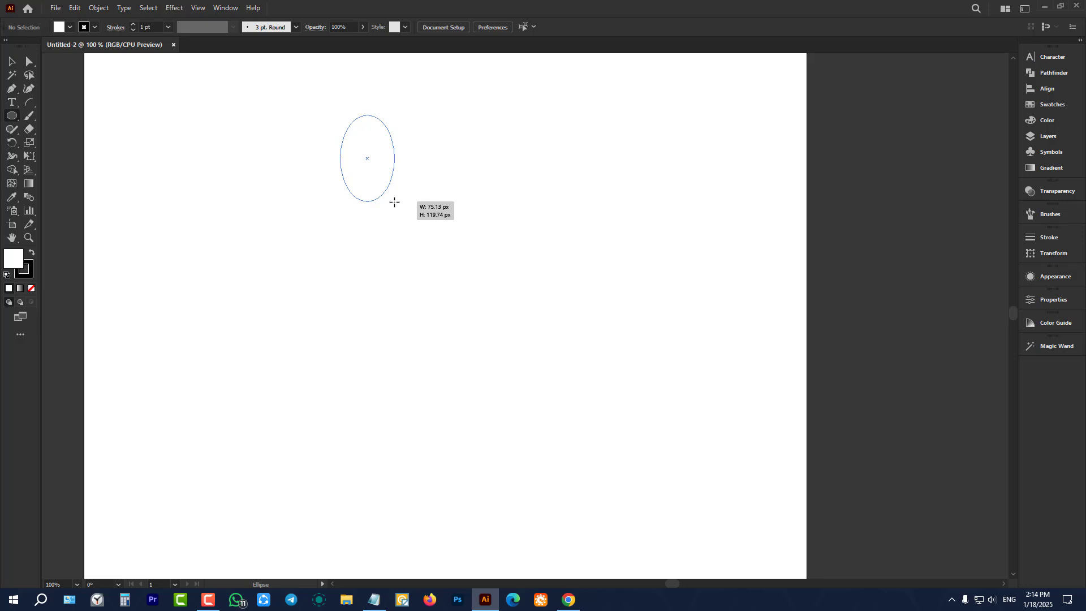
pyautogui.moveTo(394, 202); pyautogui.dragTo(394, 202)
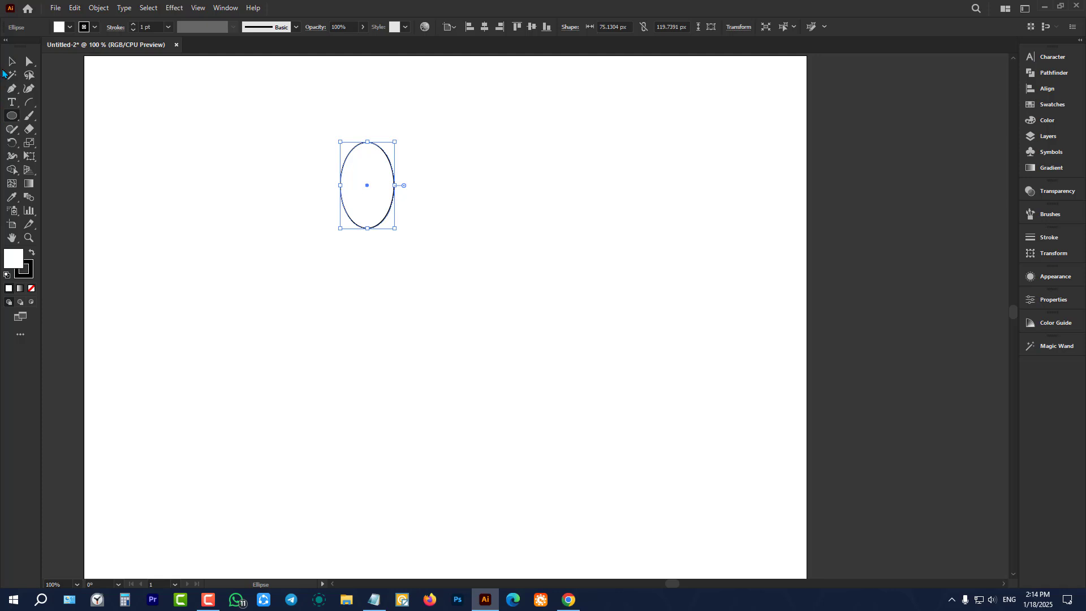
pyautogui.click(11, 61)
pyautogui.click(206, 179)
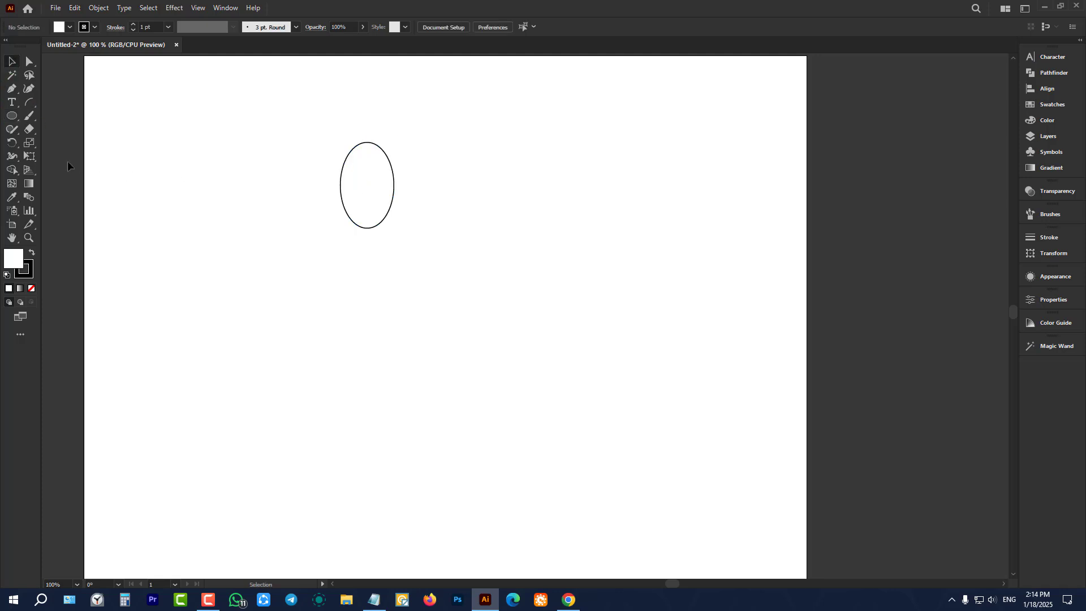
# Step: Draw an arc about 17 by 51 px as a stem rising from just inside the top of the grape
pyautogui.click(23, 107)
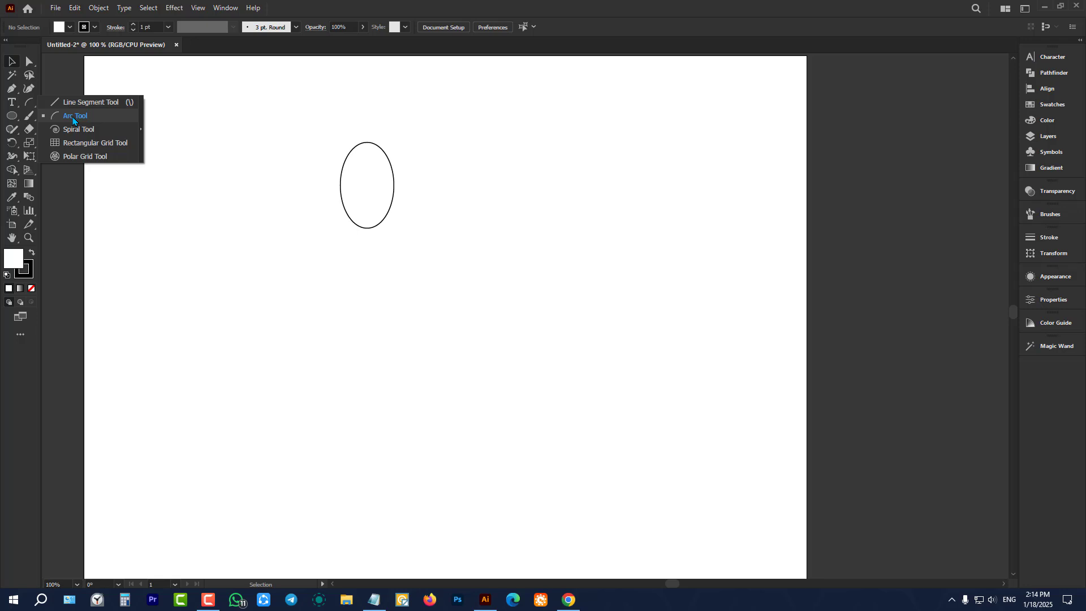
pyautogui.click(72, 121)
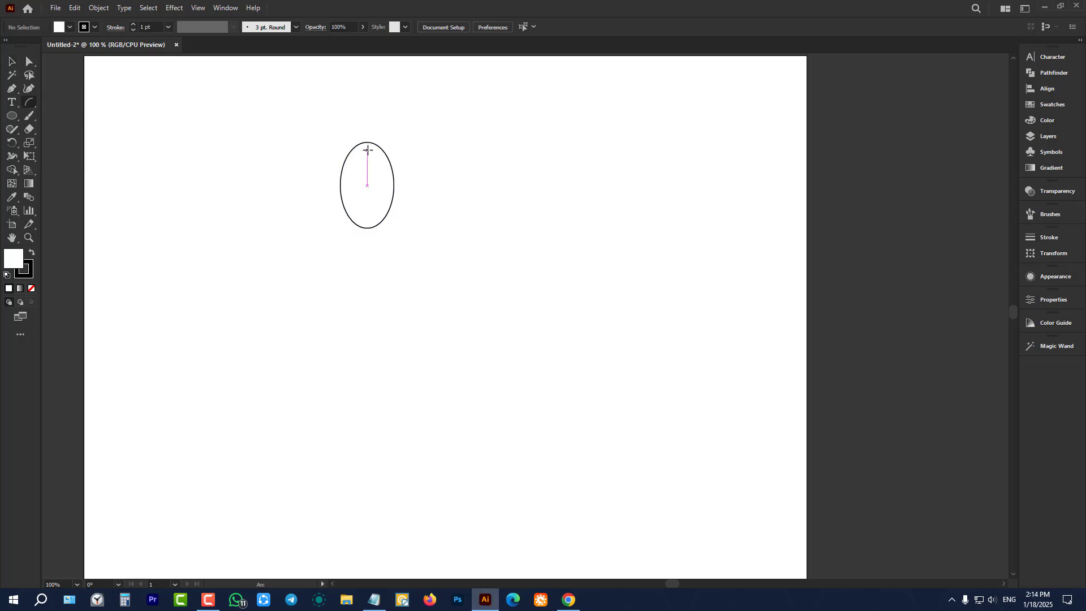
pyautogui.moveTo(368, 149); pyautogui.dragTo(378, 112)
# Step: Draw a tiny flat ellipse about 2.3 by 0.9 px at the stem's lower end, then deselect it
pyautogui.scroll(3, 378, 112)
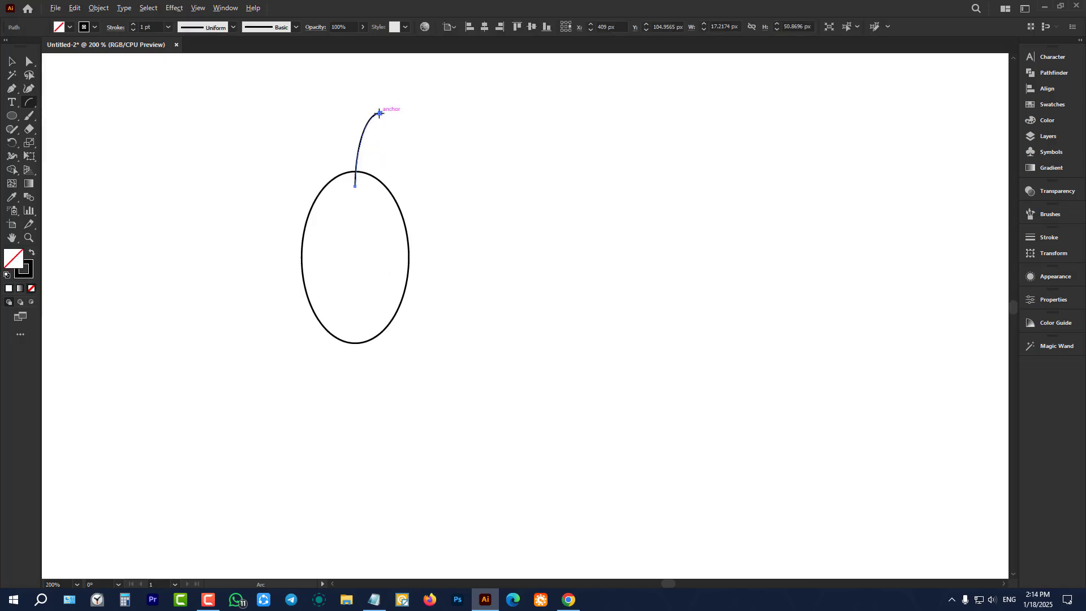
pyautogui.click(15, 116)
pyautogui.scroll(5, 342, 221)
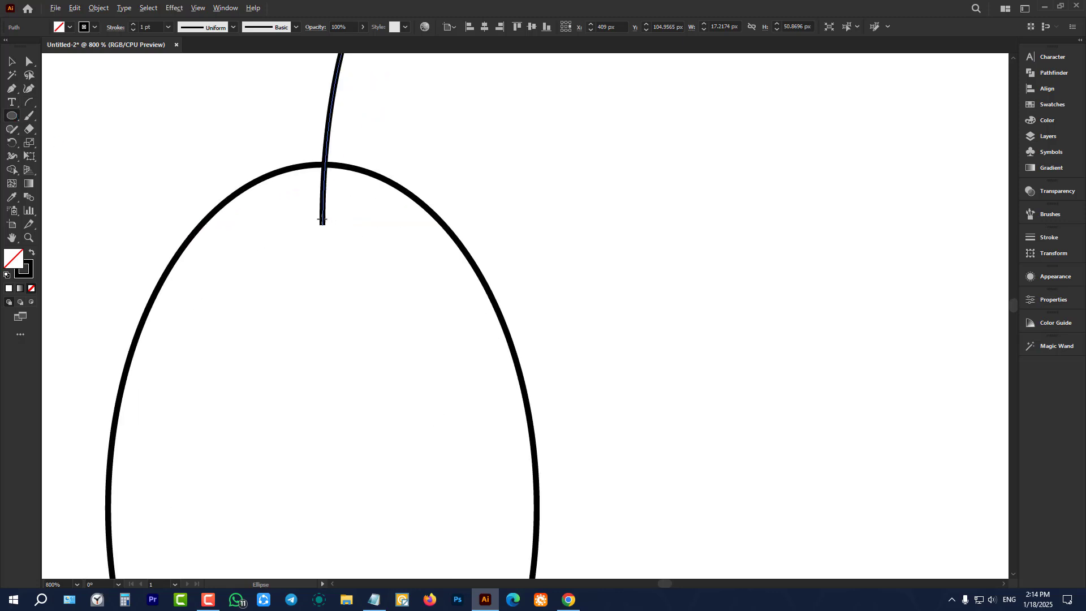
pyautogui.scroll(3, 314, 222)
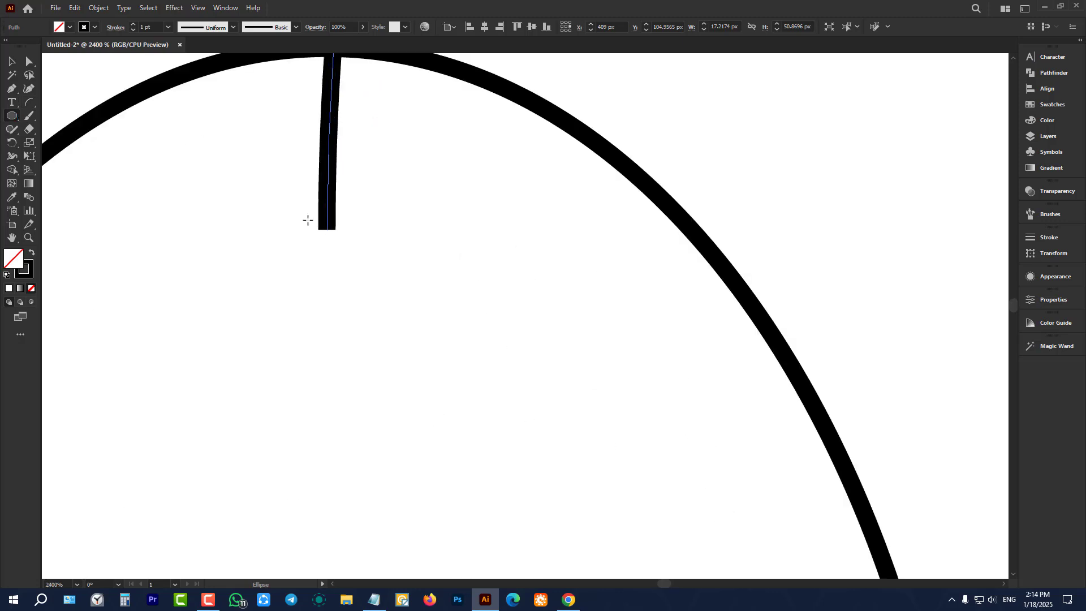
pyautogui.moveTo(308, 220); pyautogui.dragTo(346, 236)
pyautogui.moveTo(349, 236); pyautogui.dragTo(349, 236)
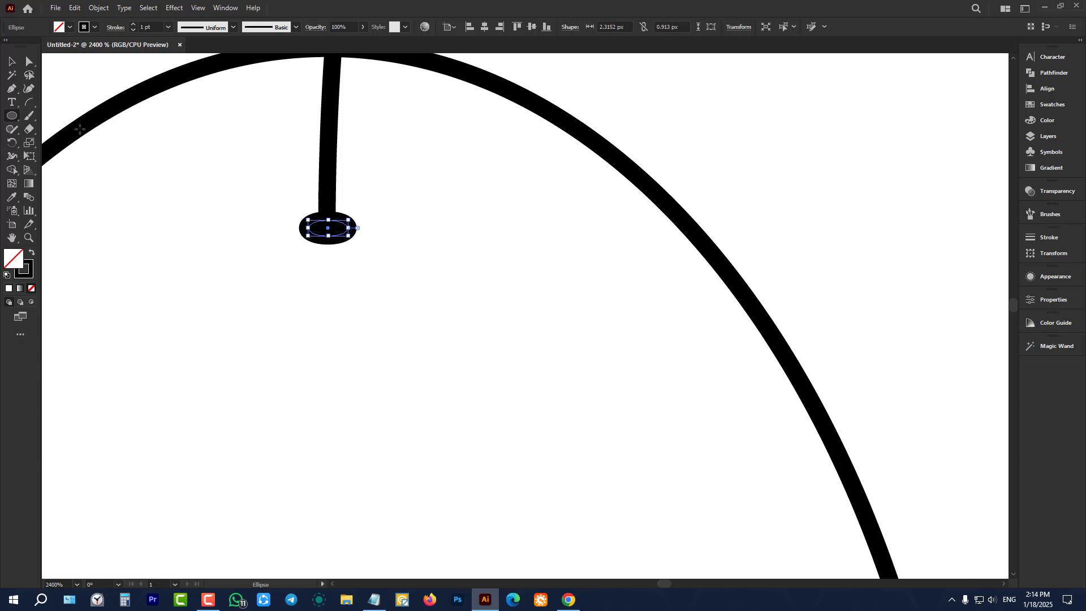
pyautogui.press('v')
pyautogui.scroll(-7, 407, 237)
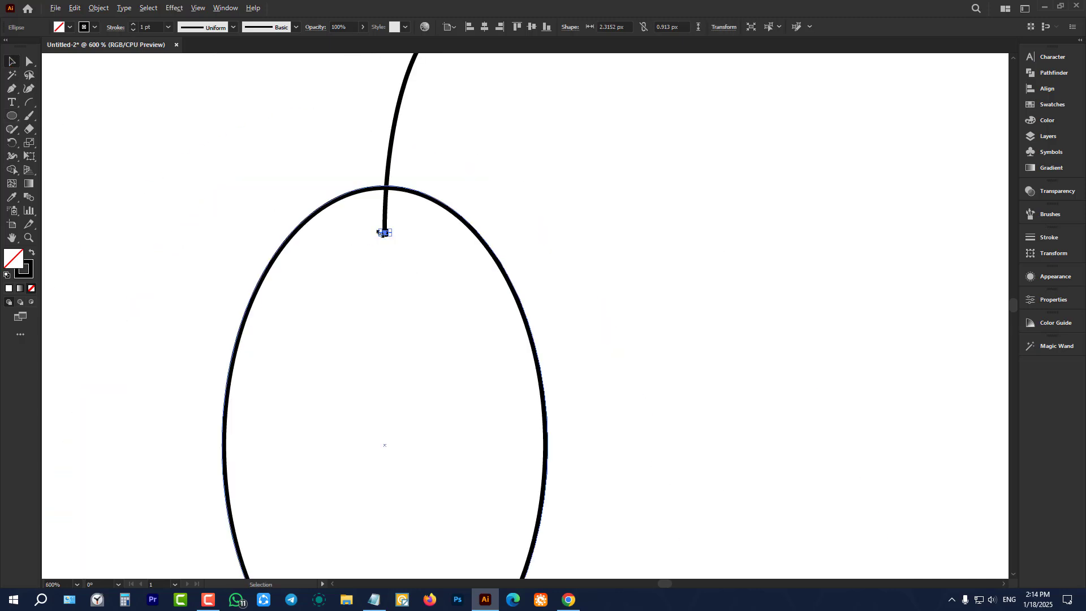
pyautogui.click(263, 210)
pyautogui.scroll(-2, 238, 181)
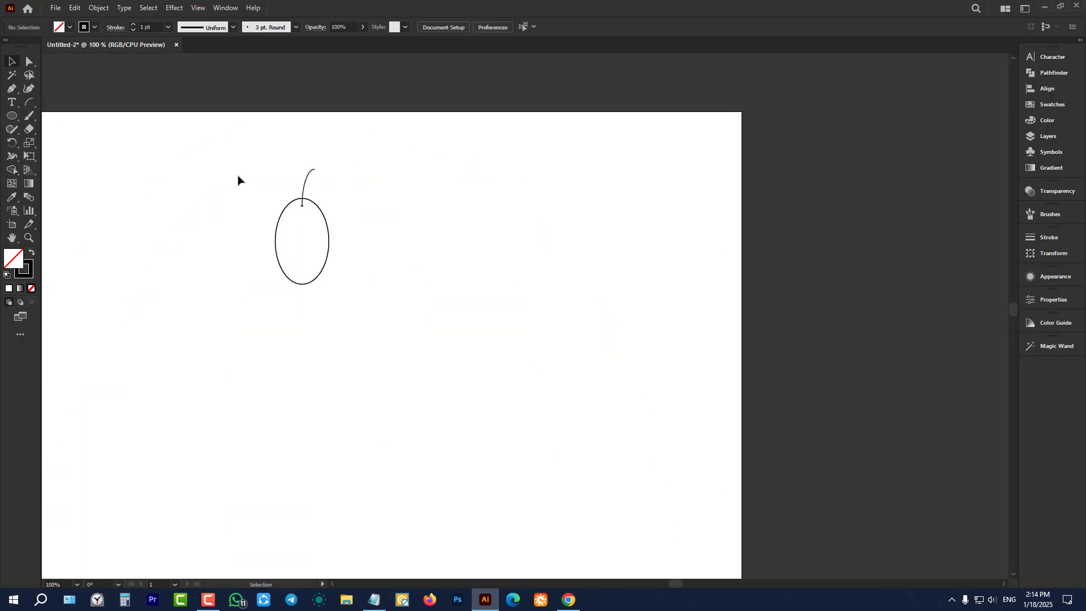
# Step: Delete the whole grape drawing from the artboard
pyautogui.scroll(1, 244, 180)
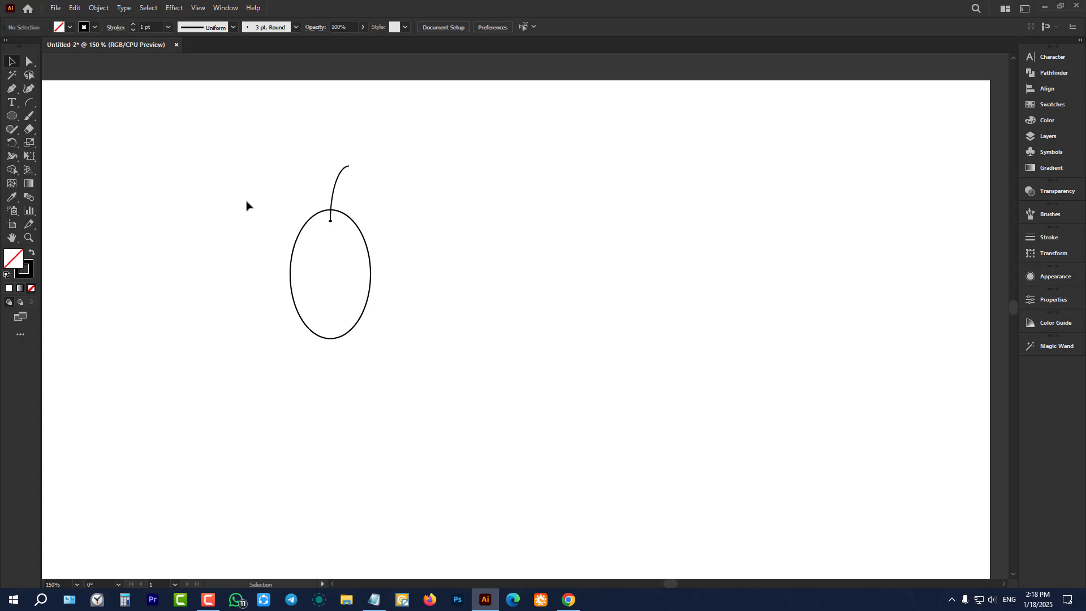
pyautogui.scroll(-3, 502, 209)
pyautogui.hotkey('ctrl', 'a')
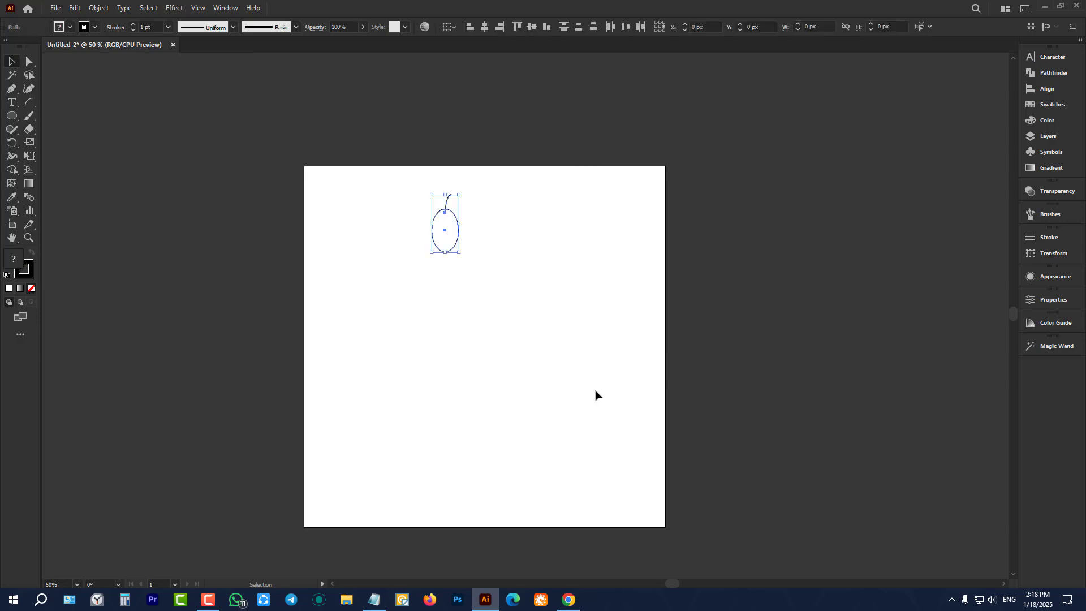
pyautogui.press('Delete')
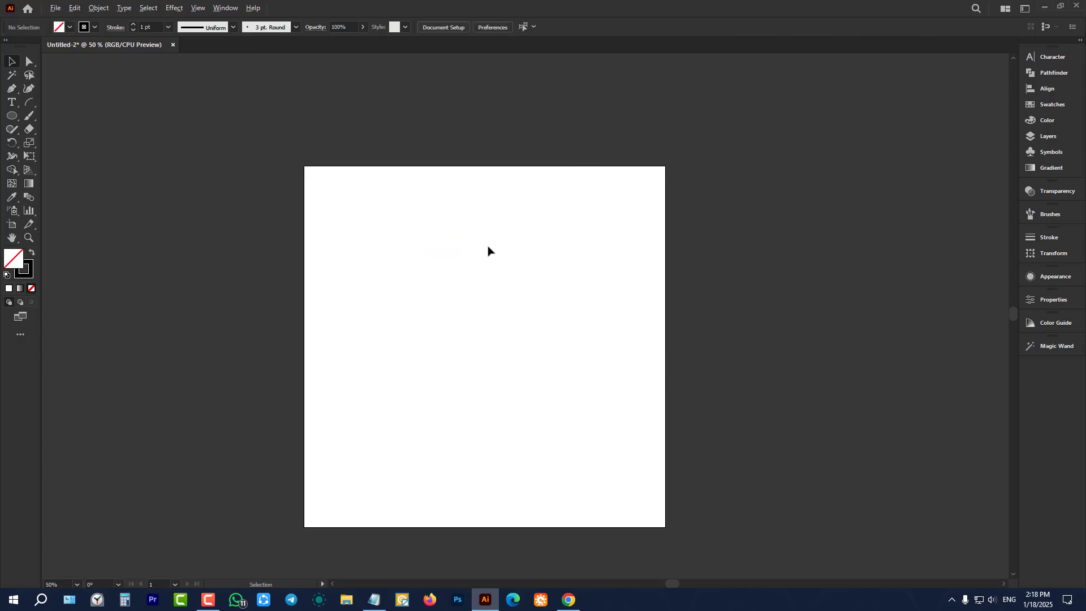
# Step: Draw an upright ellipse about 76 by 130 px with the Ellipse tool as a new grape body
pyautogui.scroll(2, 446, 243)
pyautogui.scroll(1, 487, 281)
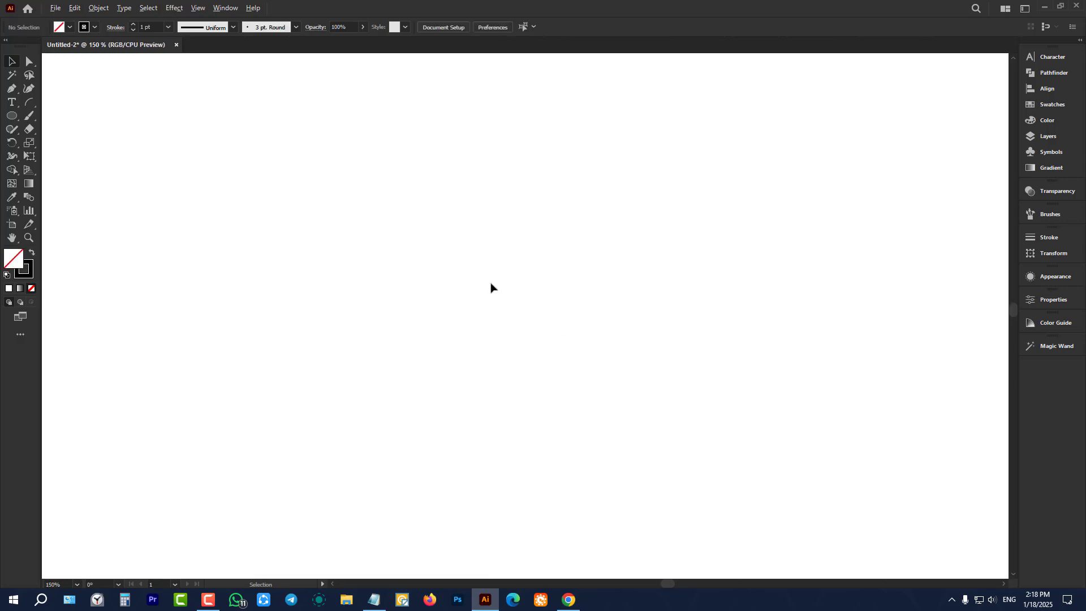
pyautogui.scroll(-1, 328, 281)
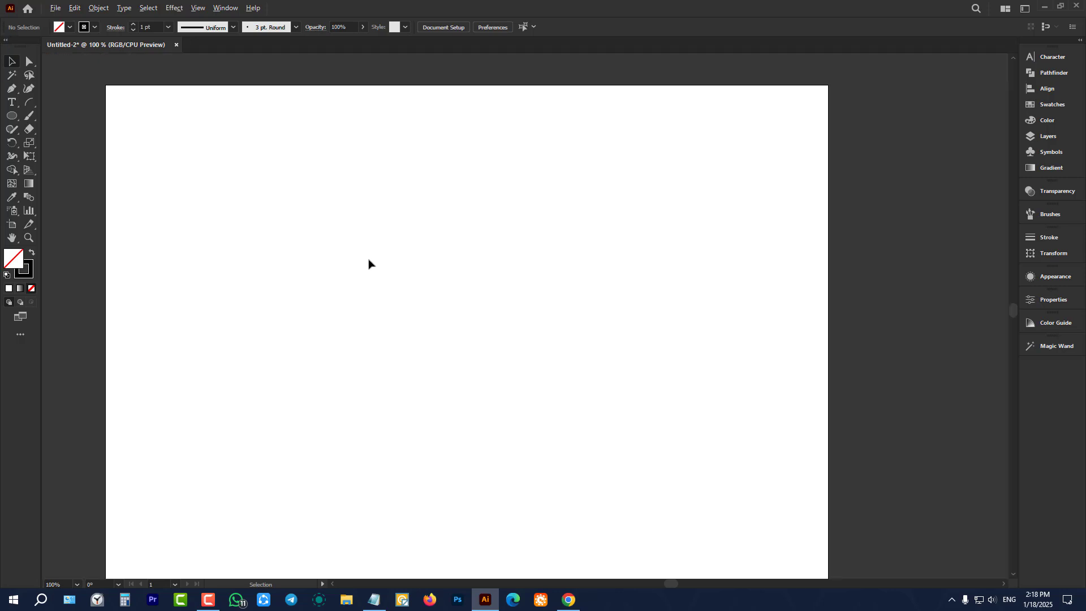
pyautogui.scroll(1, 368, 264)
pyautogui.click(11, 116)
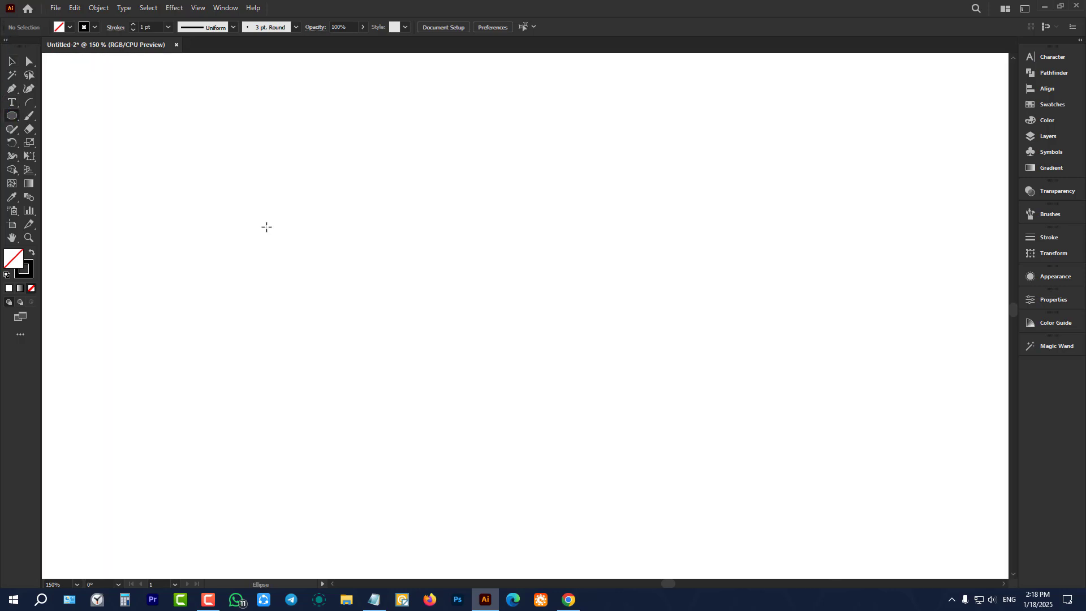
pyautogui.rightClick(11, 118)
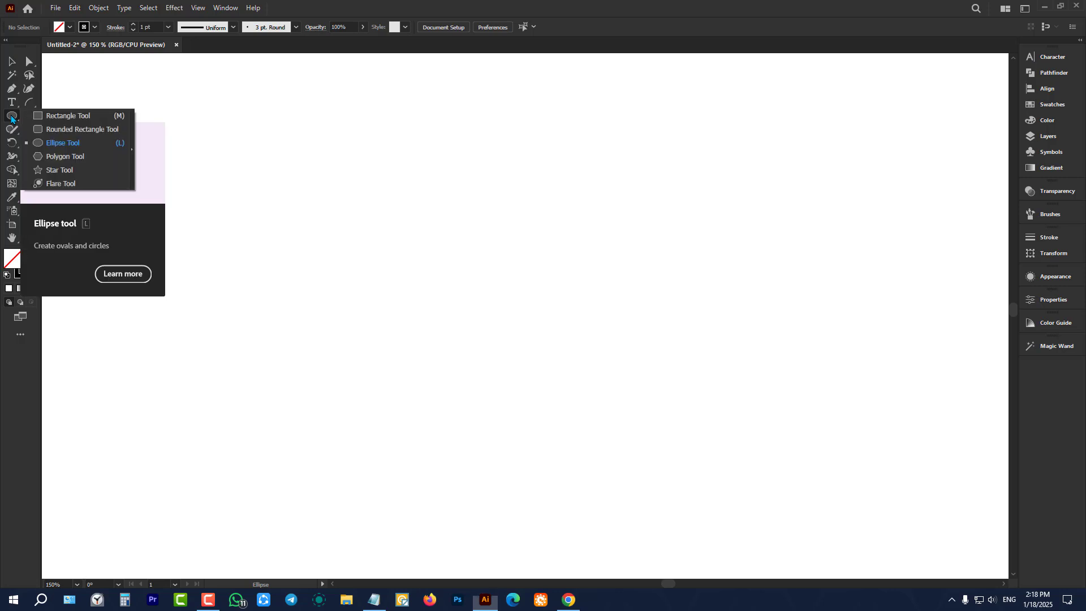
pyautogui.click(56, 116)
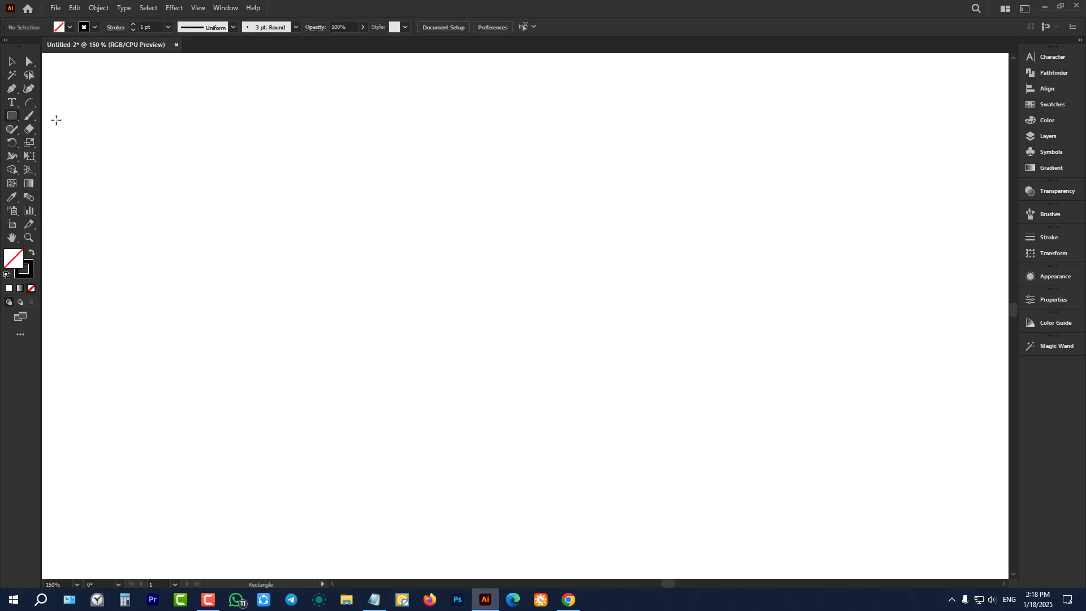
pyautogui.rightClick(11, 117)
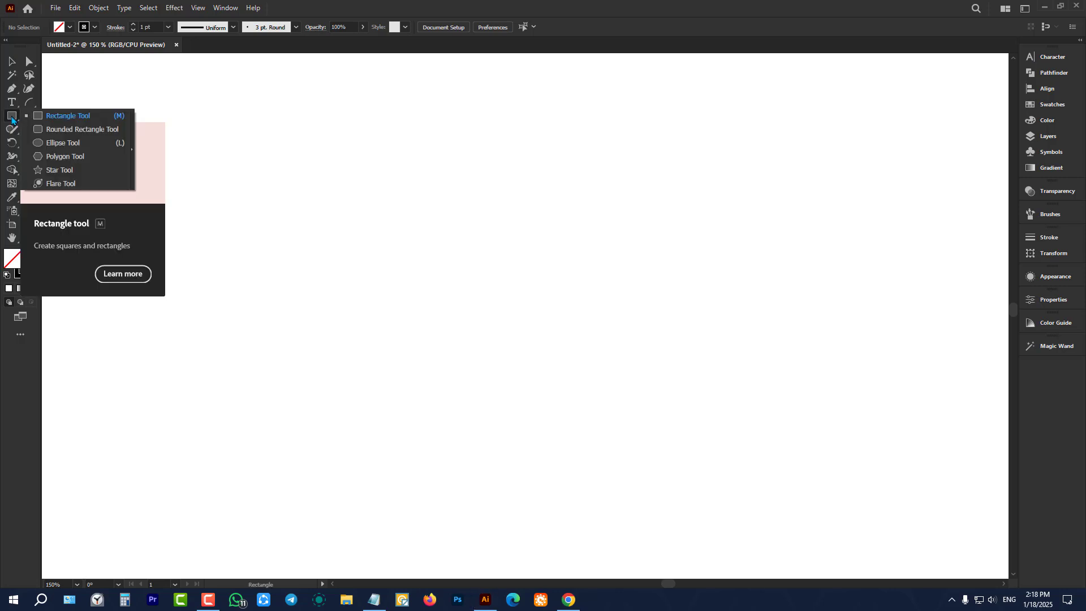
pyautogui.click(63, 143)
pyautogui.moveTo(316, 146); pyautogui.dragTo(398, 287)
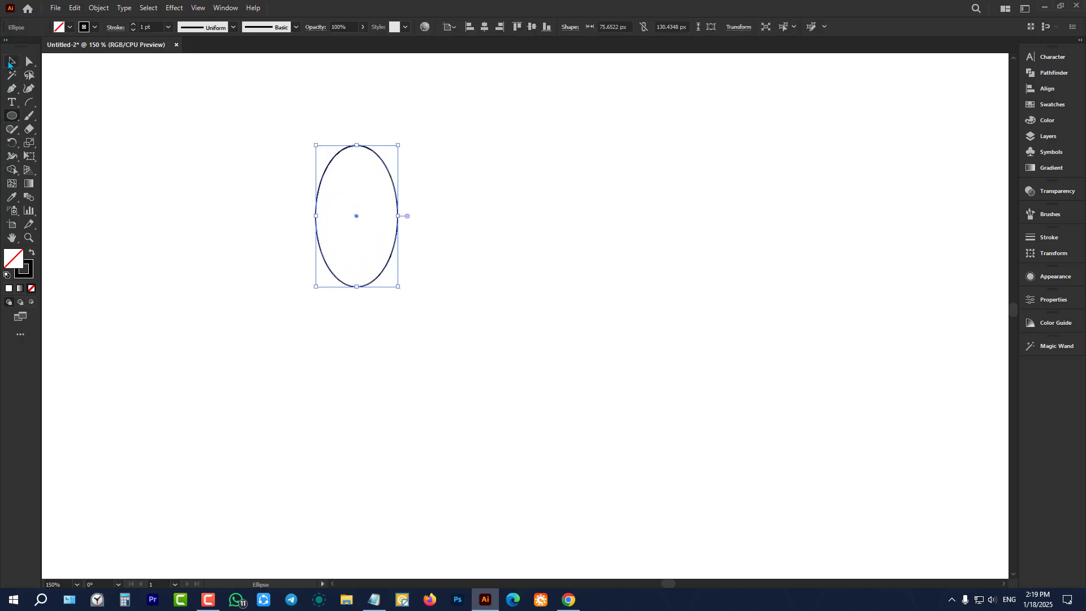
pyautogui.click(9, 63)
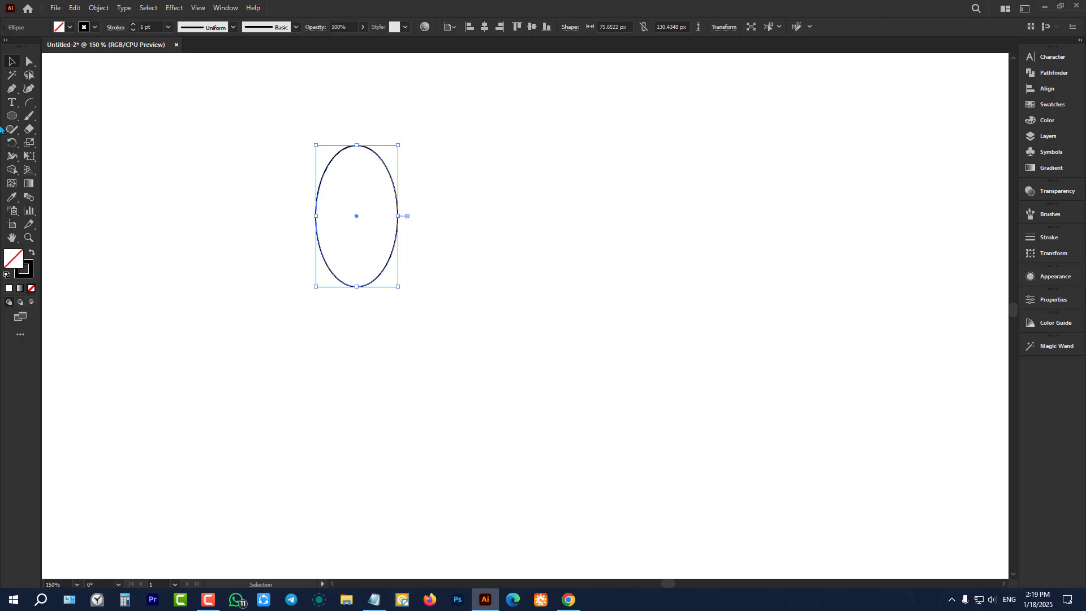
# Step: Draw an arc about 21 by 60 px as the stem, curving up from inside the top of the new grape
pyautogui.click(29, 102)
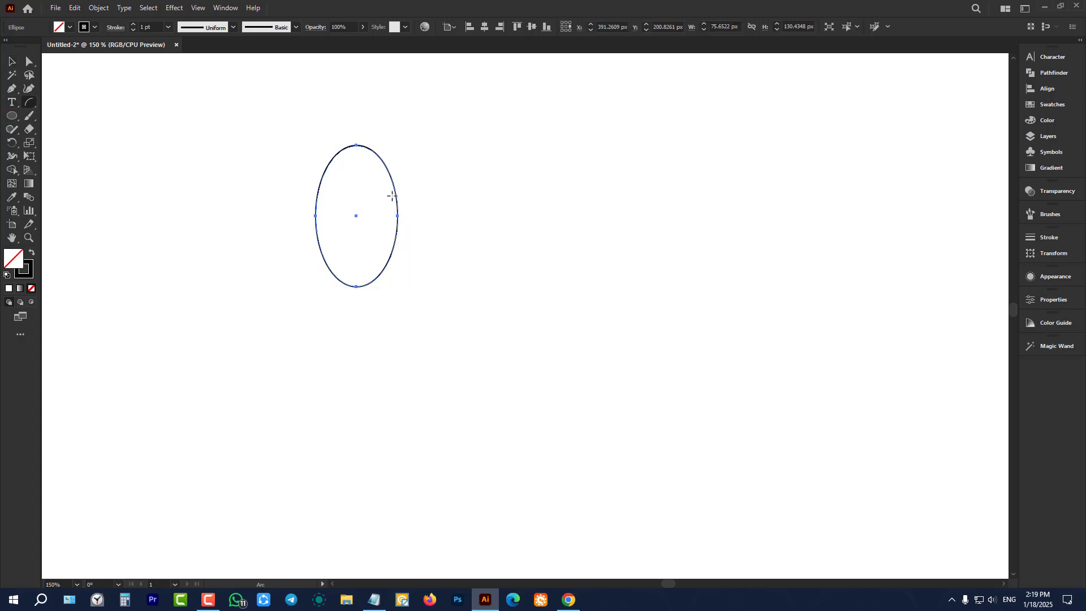
pyautogui.moveTo(357, 167); pyautogui.dragTo(380, 102)
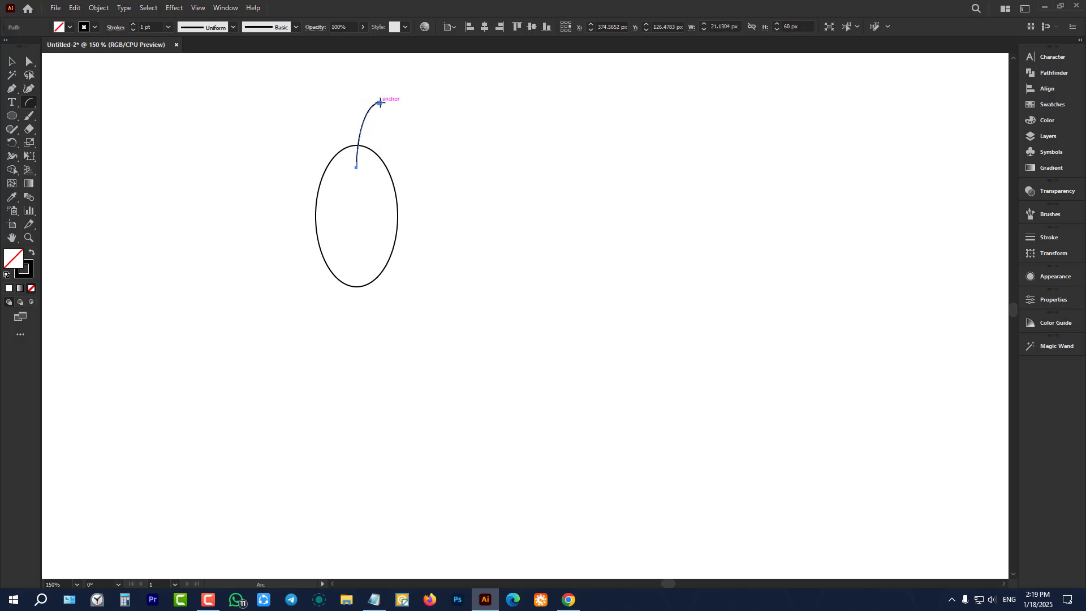
# Step: Draw a tiny flat ellipse about 4 by 1.2 px at the lower end of the new stem, then deselect it
pyautogui.click(13, 115)
pyautogui.scroll(8, 356, 184)
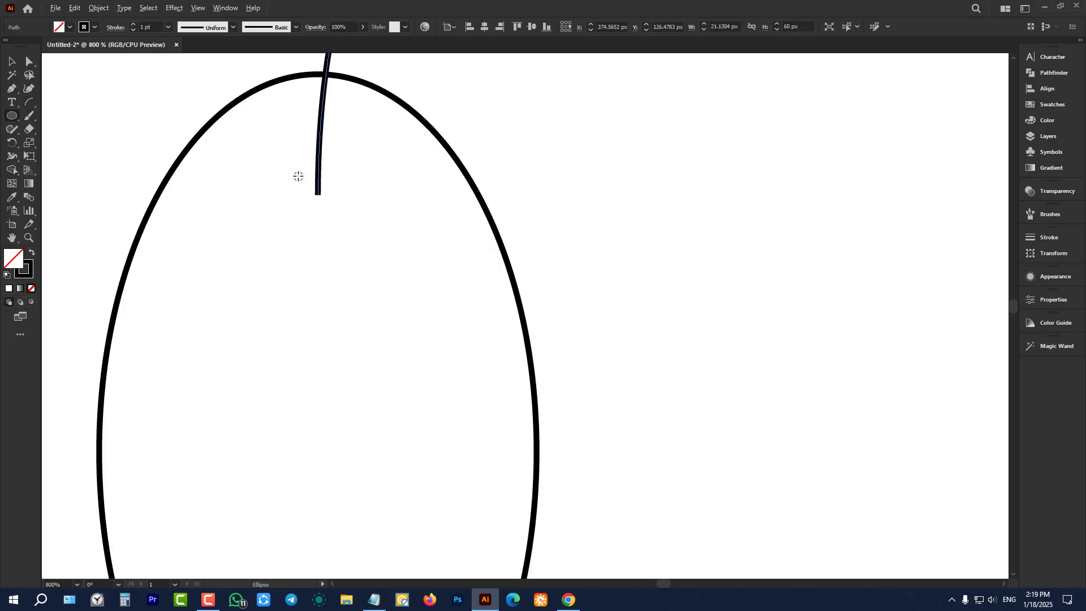
pyautogui.moveTo(328, 204); pyautogui.dragTo(374, 219)
pyautogui.click(11, 61)
pyautogui.scroll(-3, 359, 214)
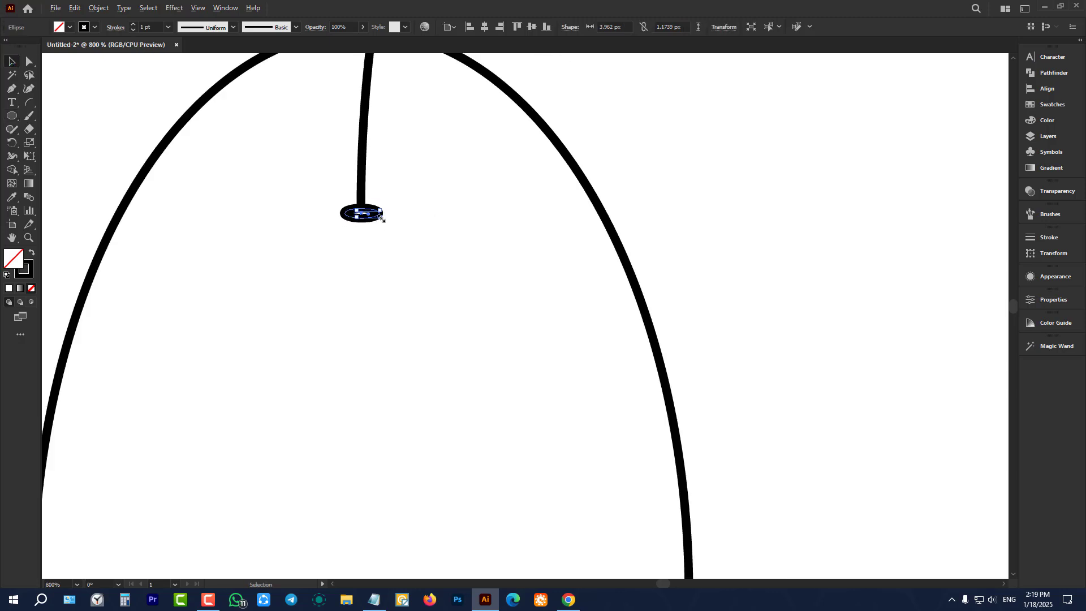
pyautogui.click(277, 195)
pyautogui.scroll(-5, 277, 195)
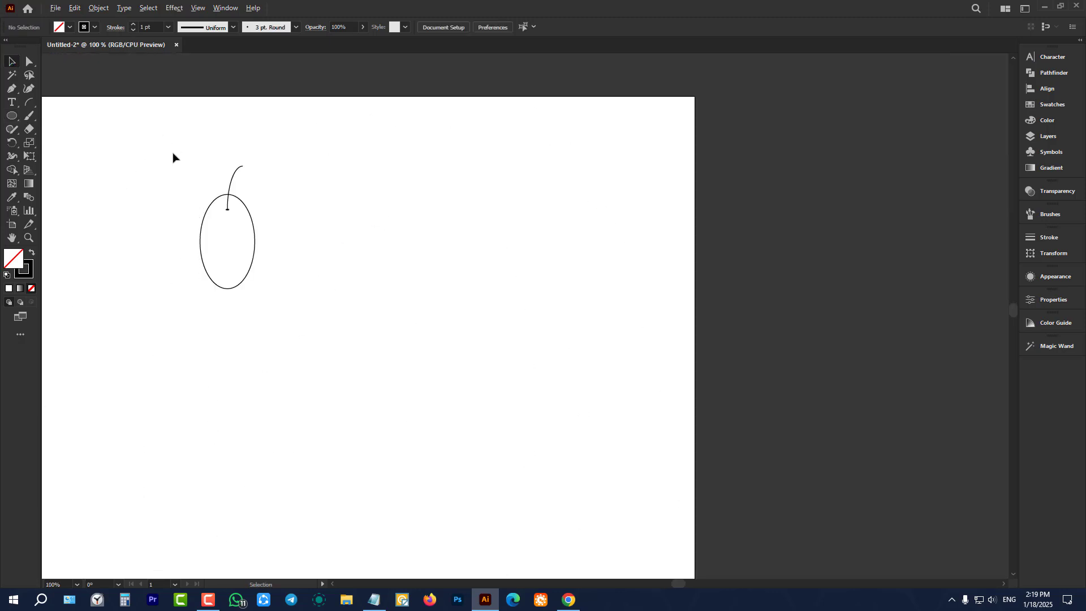
pyautogui.moveTo(165, 129); pyautogui.dragTo(417, 420)
pyautogui.scroll(-3, 480, 275)
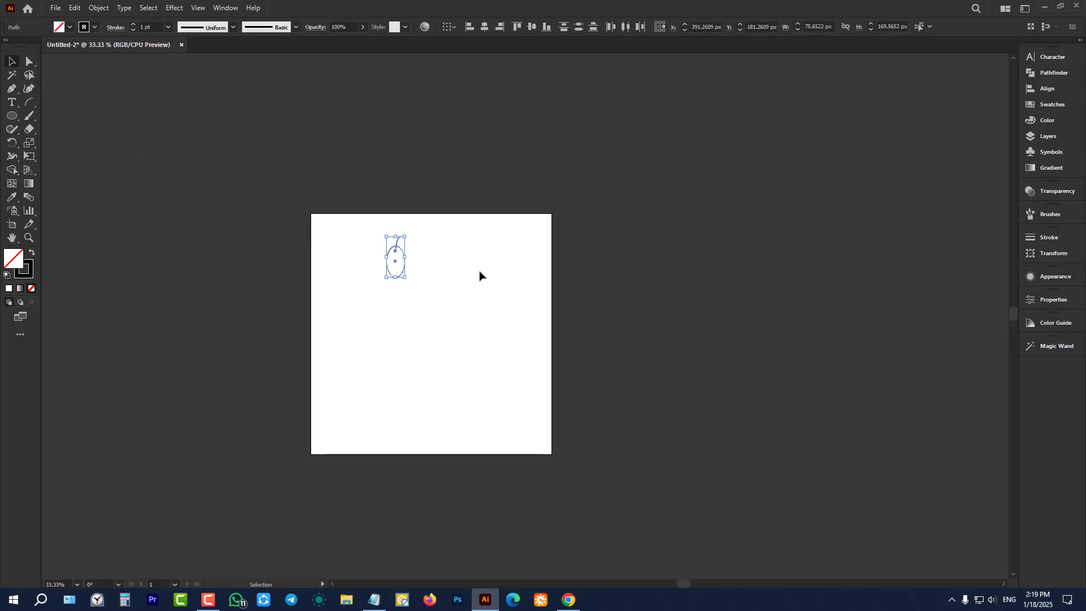
pyautogui.click(480, 275)
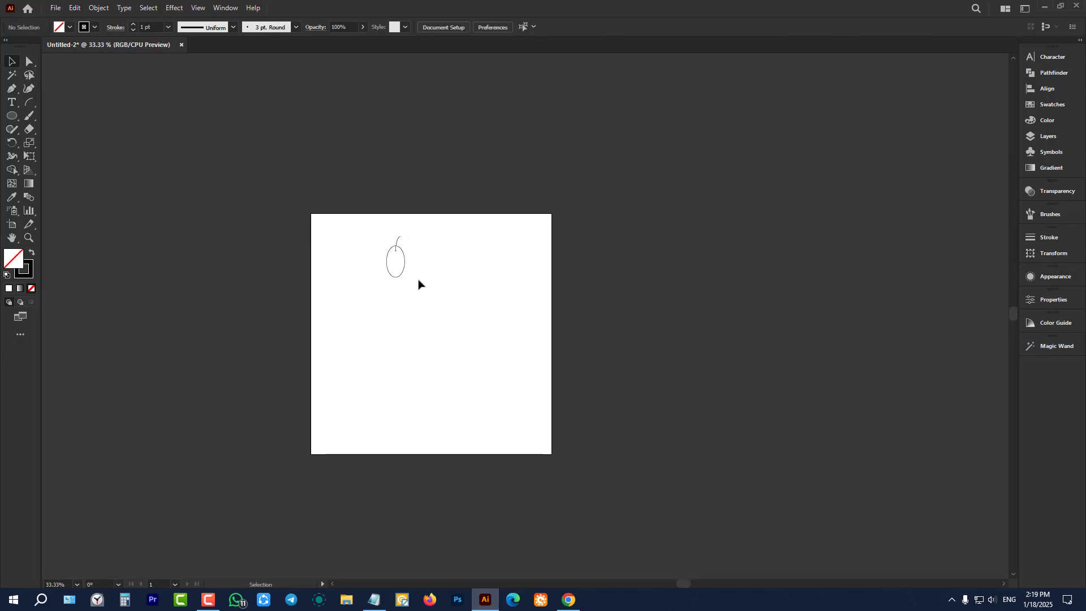
pyautogui.scroll(3, 392, 274)
pyautogui.scroll(1, 392, 273)
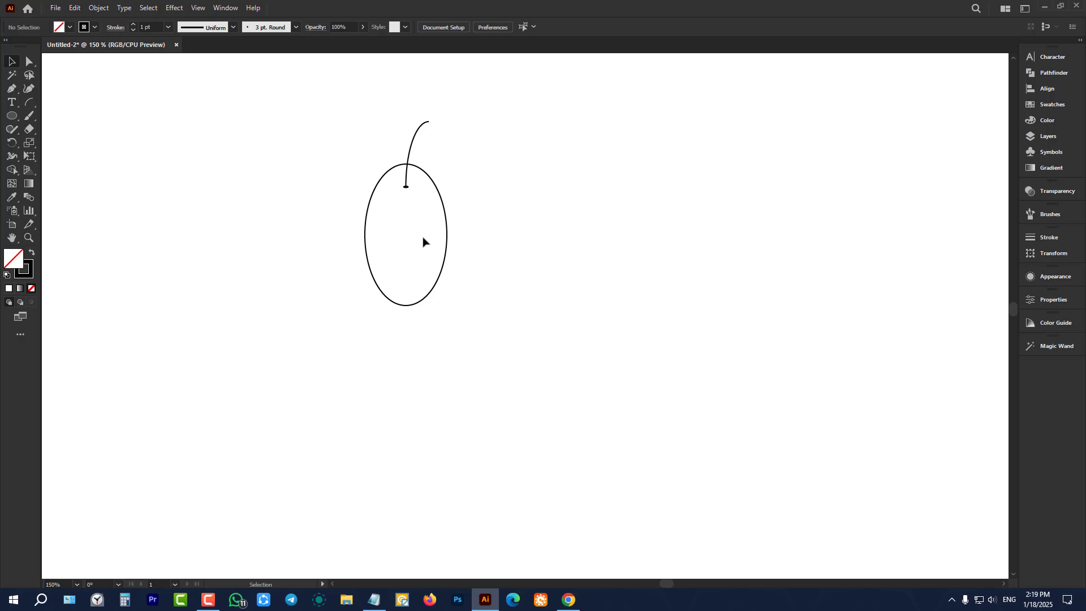
# Step: Apply the default white fill and black stroke to the grape's large ellipse
pyautogui.moveTo(425, 237); pyautogui.dragTo(233, 279)
pyautogui.click(438, 218)
pyautogui.click(447, 223)
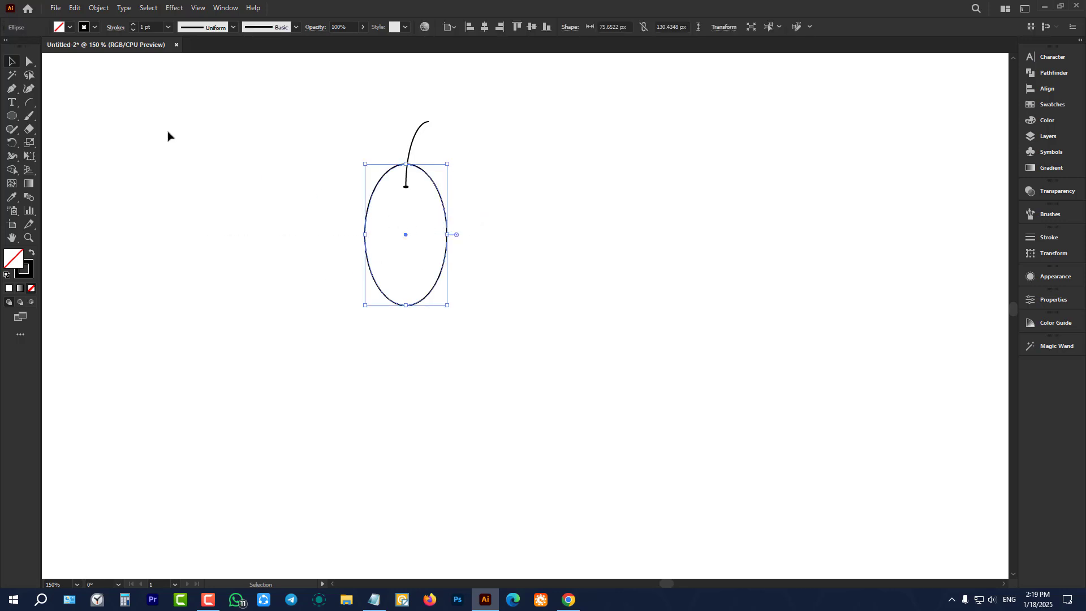
pyautogui.click(358, 105)
pyautogui.click(370, 201)
pyautogui.click(5, 276)
pyautogui.moveTo(315, 106); pyautogui.dragTo(604, 470)
pyautogui.click(545, 342)
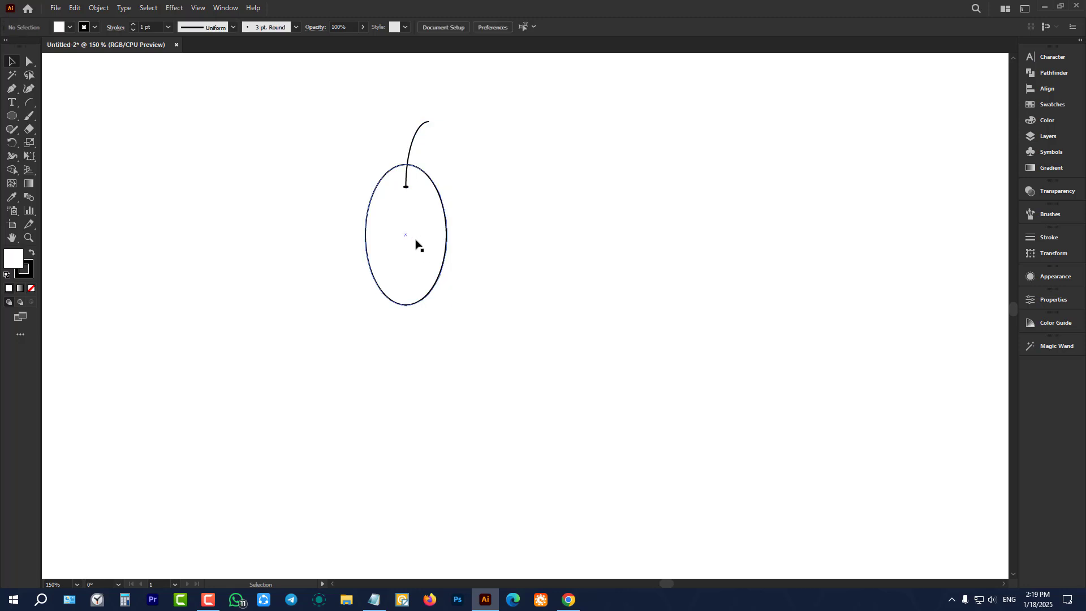
# Step: Move the grape body and the stem apart as separate objects, and undo both moves
pyautogui.moveTo(416, 243); pyautogui.dragTo(237, 266)
pyautogui.moveTo(412, 145); pyautogui.dragTo(486, 158)
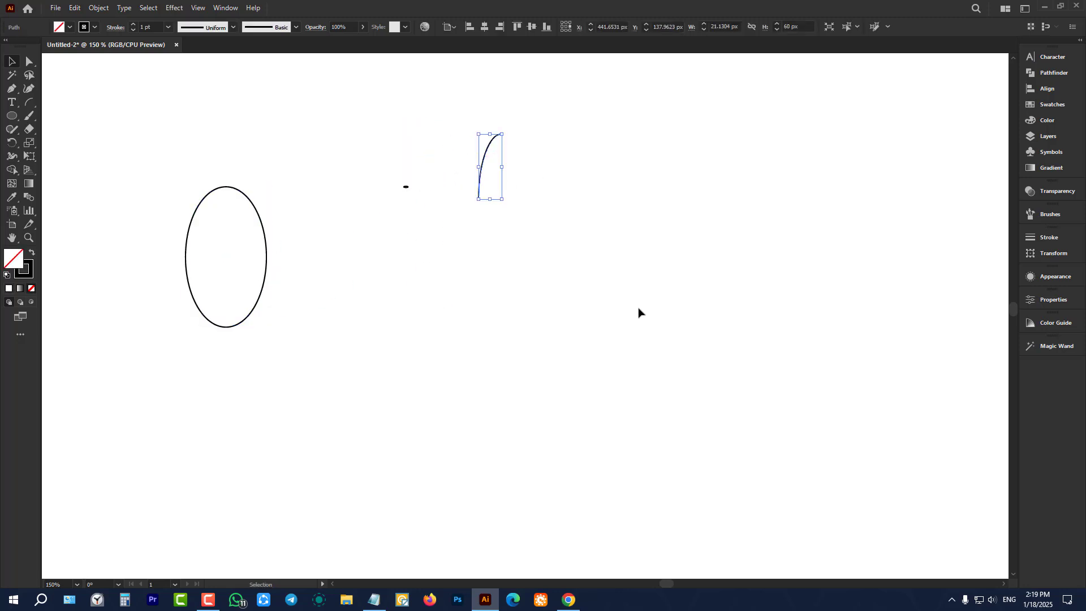
pyautogui.hotkey('ctrl', 'z')
pyautogui.hotkey('ctrl', 'z')
pyautogui.hotkey('ctrl', 'z')
pyautogui.click(556, 278)
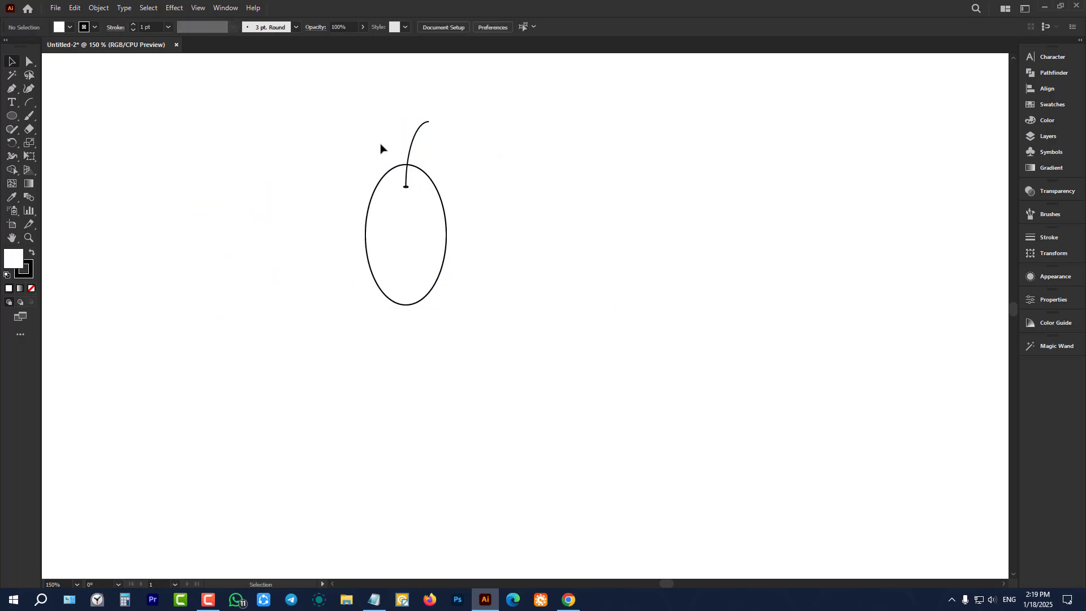
# Step: Group the grape body, stem and stem tip, and move the group to about X 637.5 px, Y 277.8 px
pyautogui.moveTo(318, 98); pyautogui.dragTo(577, 369)
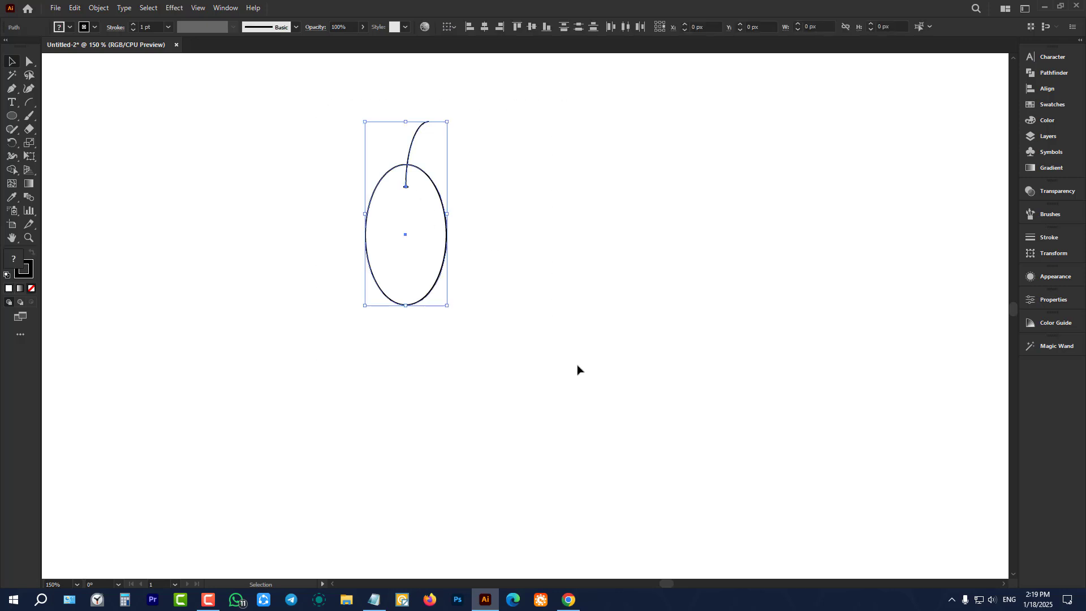
pyautogui.hotkey('ctrl', 'g')
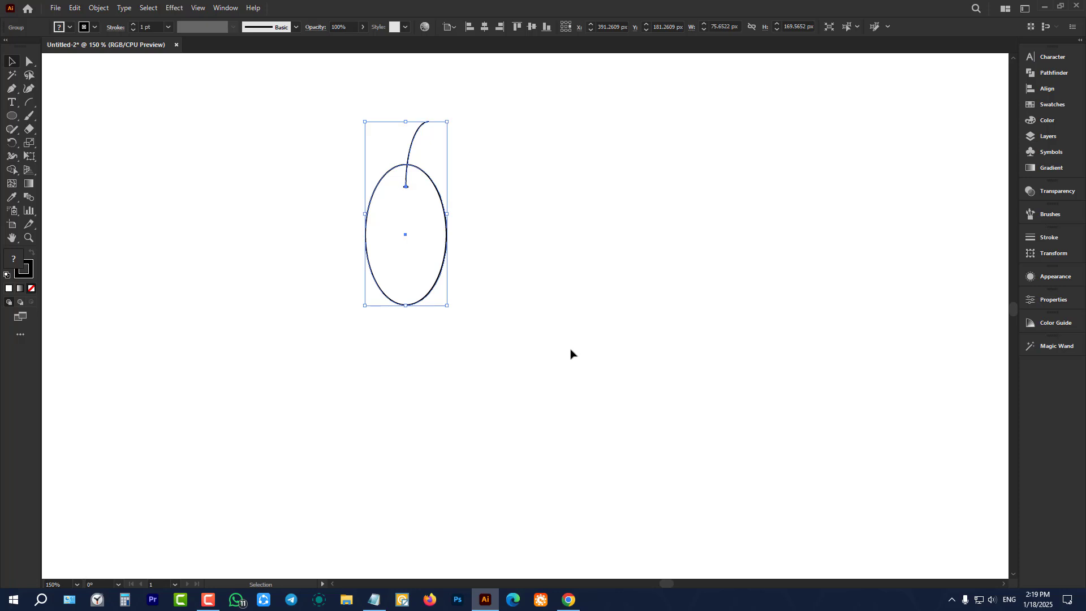
pyautogui.click(571, 352)
pyautogui.moveTo(417, 197); pyautogui.dragTo(684, 301)
pyautogui.scroll(-2, 397, 266)
pyautogui.scroll(-1, 613, 193)
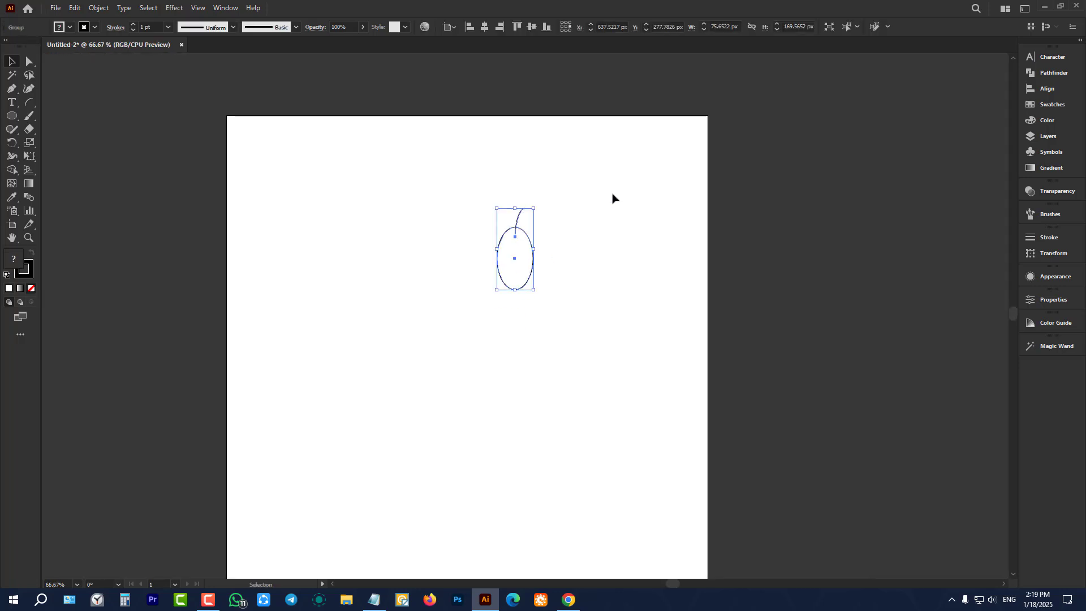
pyautogui.click(613, 194)
# Step: Examine the grouped grape up close and review the grouping commands available for it
pyautogui.scroll(3, 545, 234)
pyautogui.scroll(3, 526, 226)
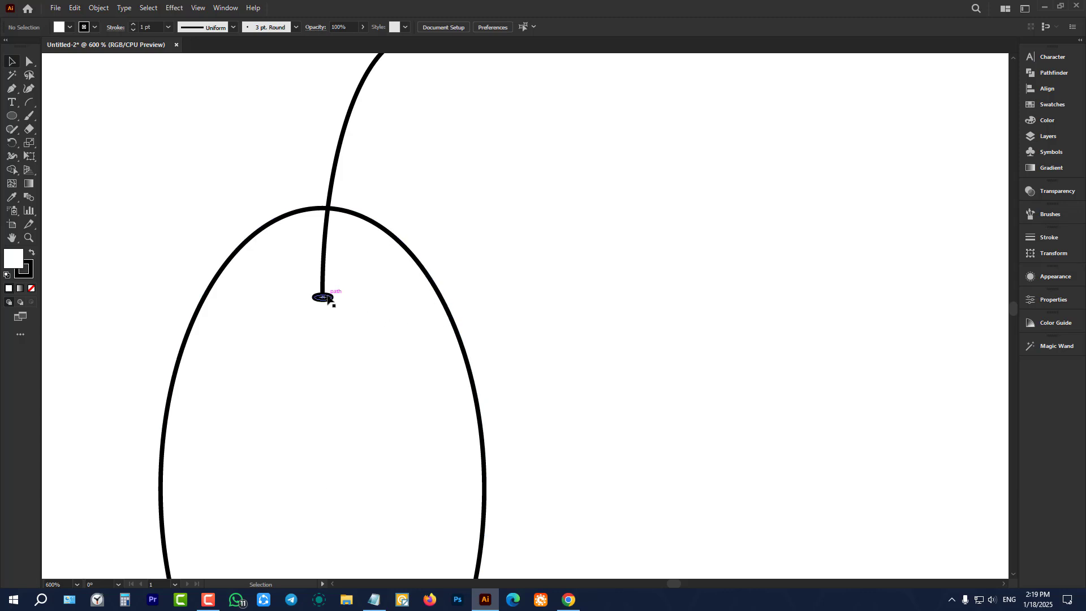
pyautogui.scroll(-4, 323, 226)
pyautogui.click(330, 229)
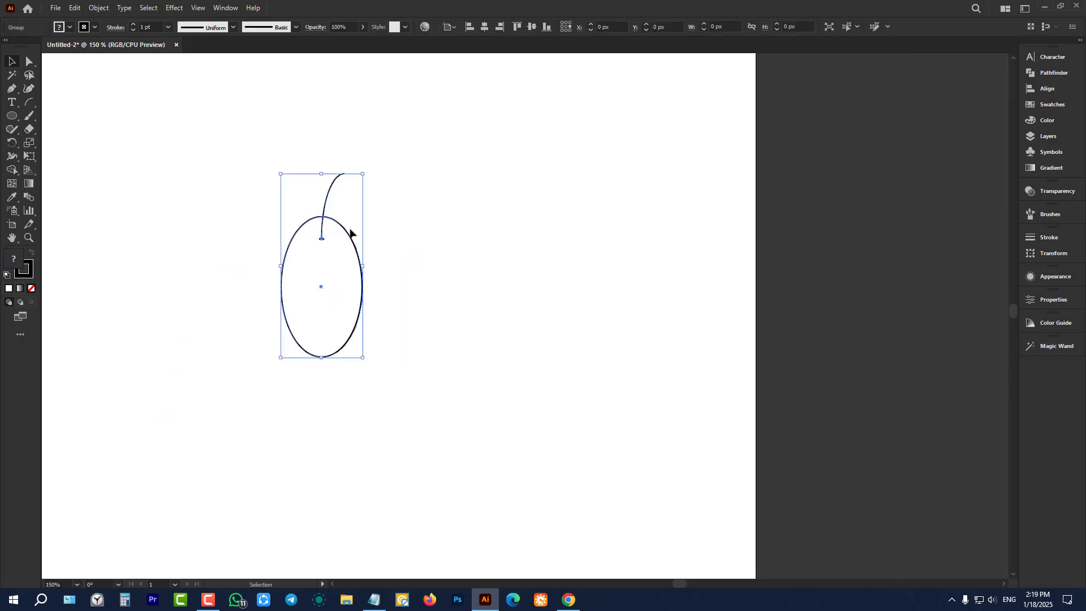
pyautogui.scroll(-2, 409, 242)
pyautogui.click(371, 203)
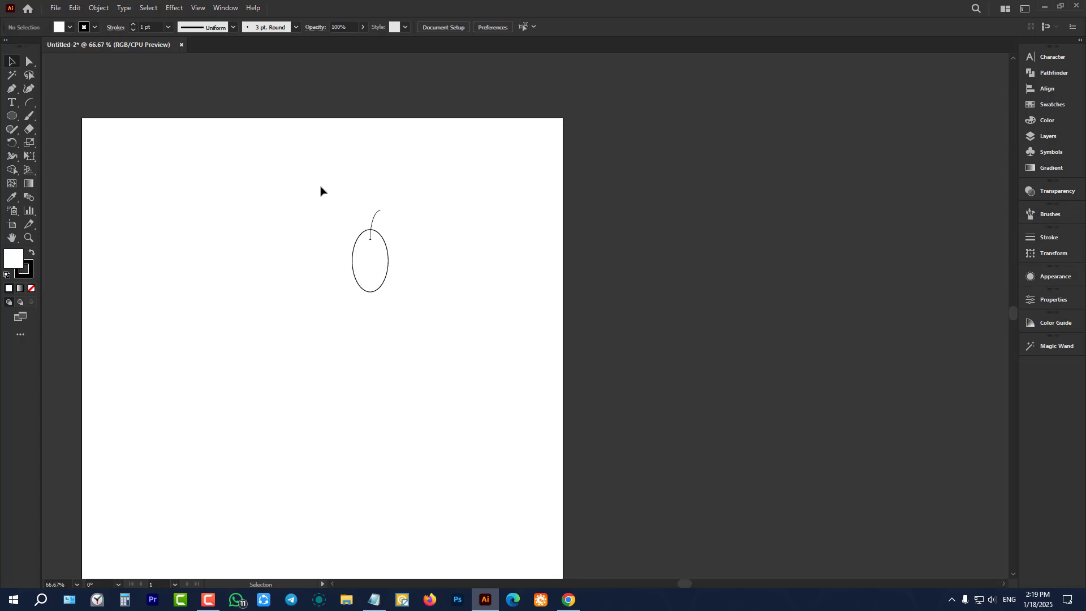
pyautogui.moveTo(298, 155); pyautogui.dragTo(462, 370)
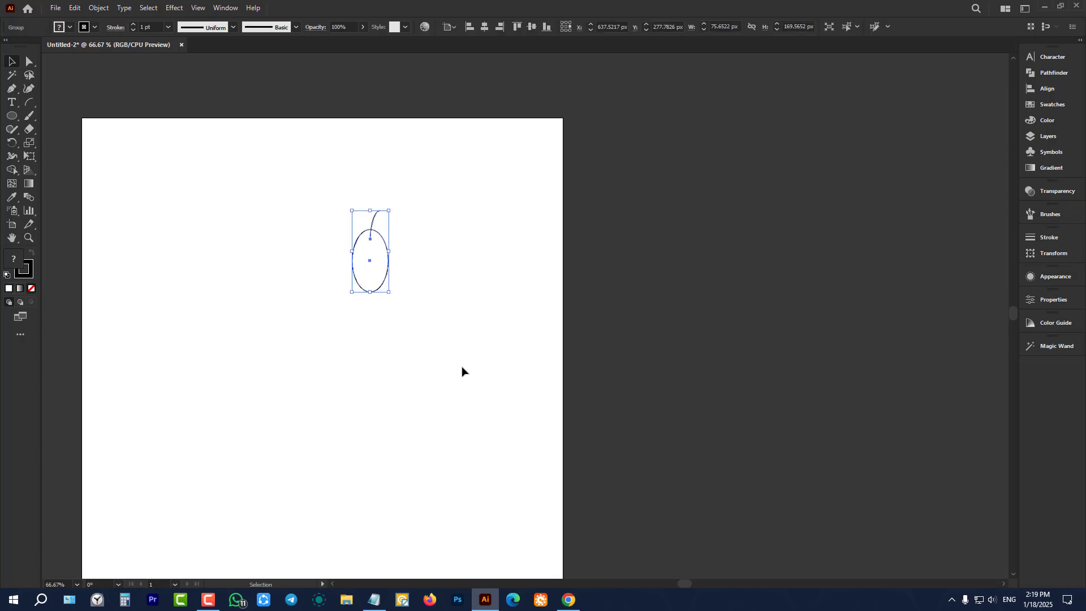
pyautogui.click(99, 7)
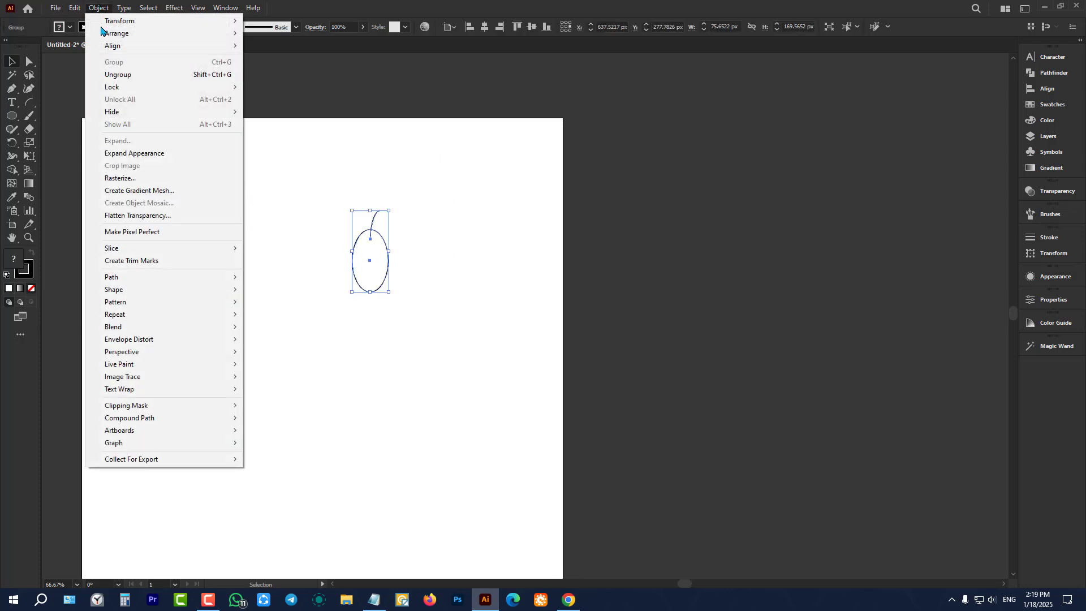
pyautogui.click(124, 74)
pyautogui.click(536, 241)
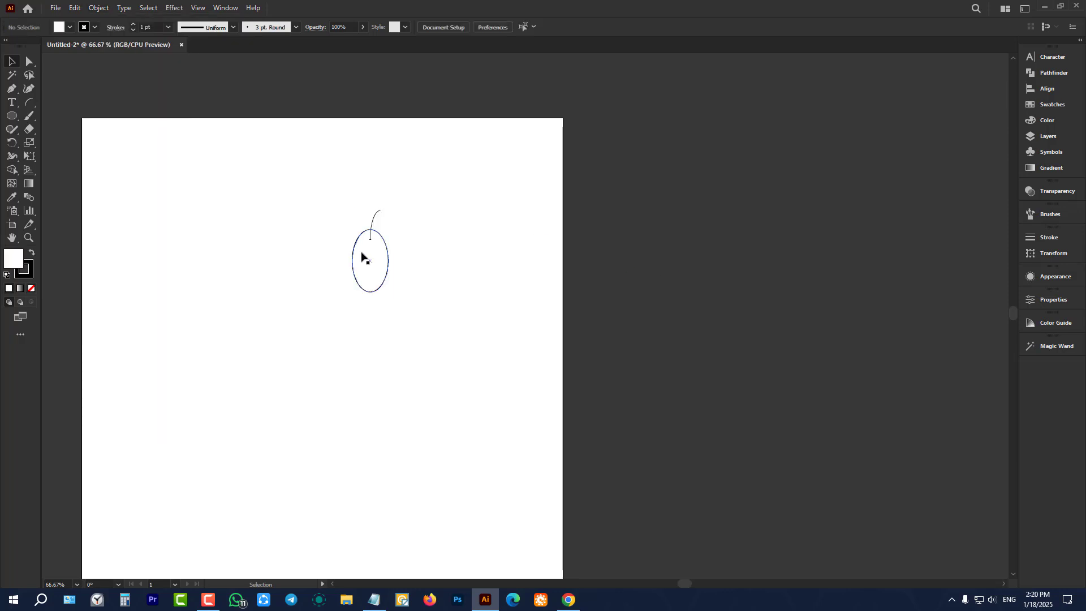
# Step: Move the grouped grape to about X 384 px, Y 370 px on the artboard
pyautogui.moveTo(362, 257); pyautogui.dragTo(249, 285)
pyautogui.click(578, 330)
pyautogui.click(691, 289)
pyautogui.scroll(2, 205, 294)
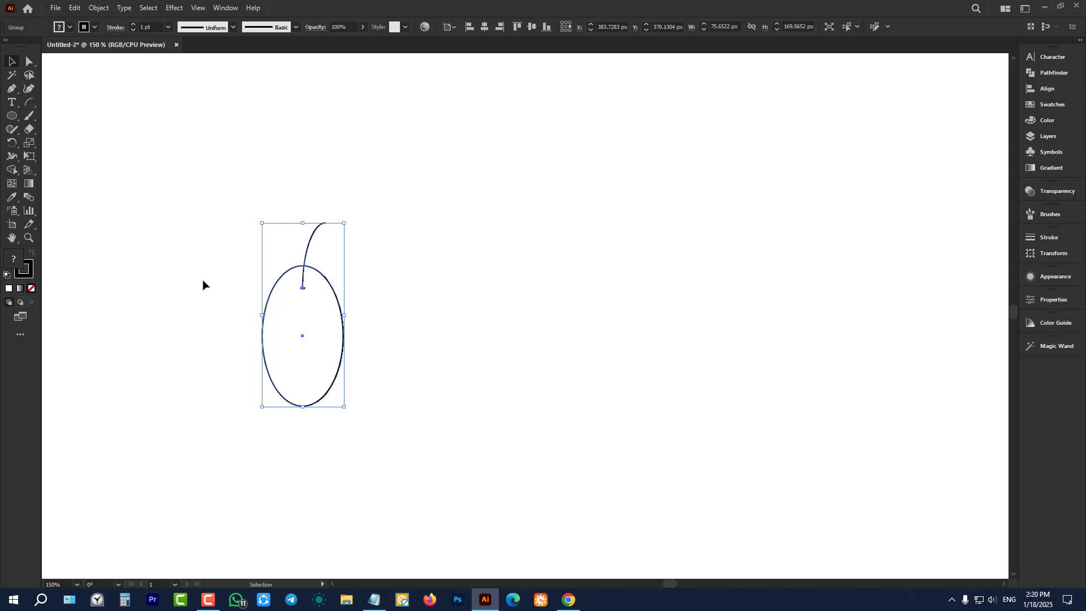
pyautogui.scroll(-1, 203, 284)
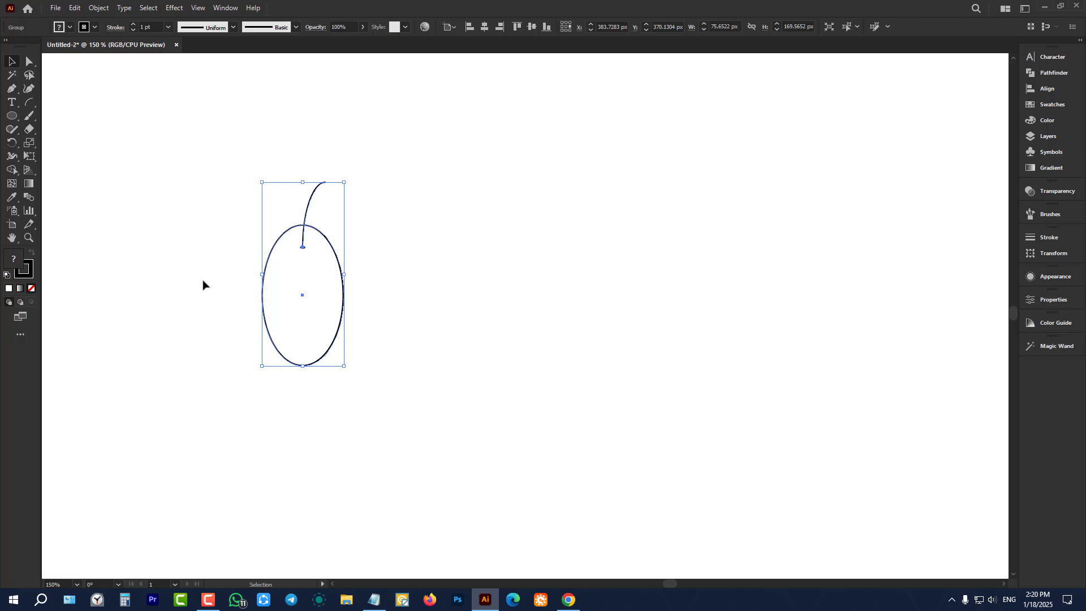
# Step: Place one copy of the grape group on each side of the original at the same height, spaced about 102 to 104 px apart
pyautogui.click(203, 284)
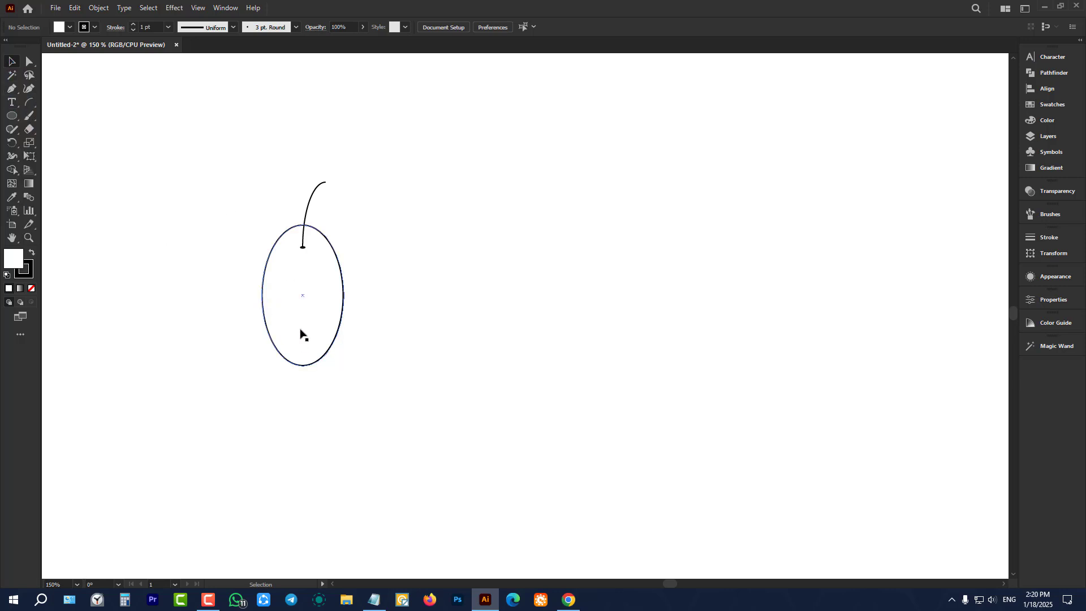
pyautogui.moveTo(303, 311); pyautogui.dragTo(204, 289)
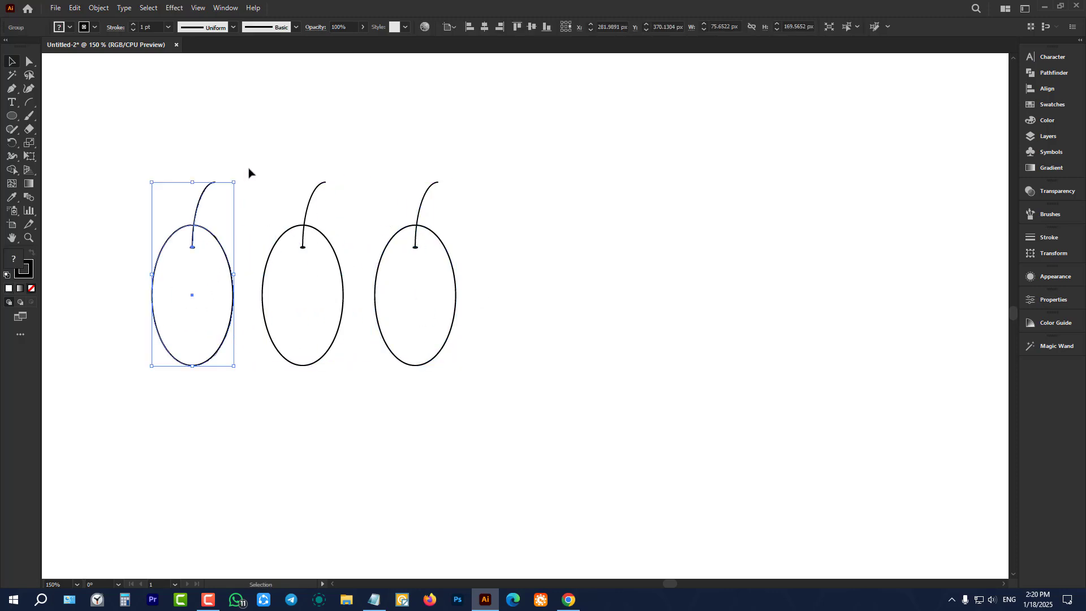
# Step: Tilt the left grape clockwise and move it over the middle grape so that their stem ends meet
pyautogui.scroll(1, 250, 170)
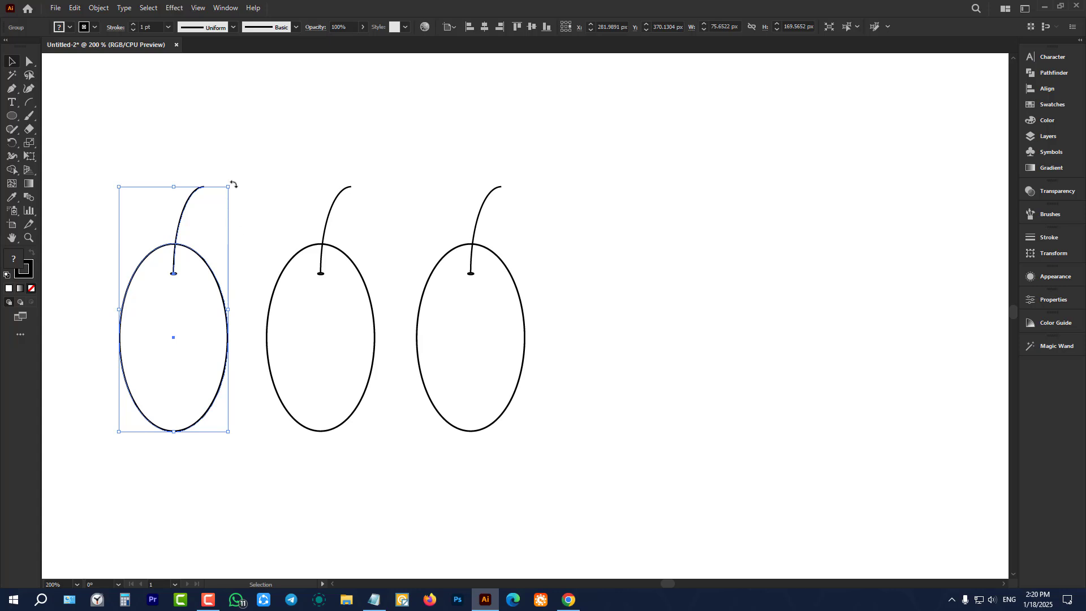
pyautogui.moveTo(236, 185); pyautogui.dragTo(275, 203)
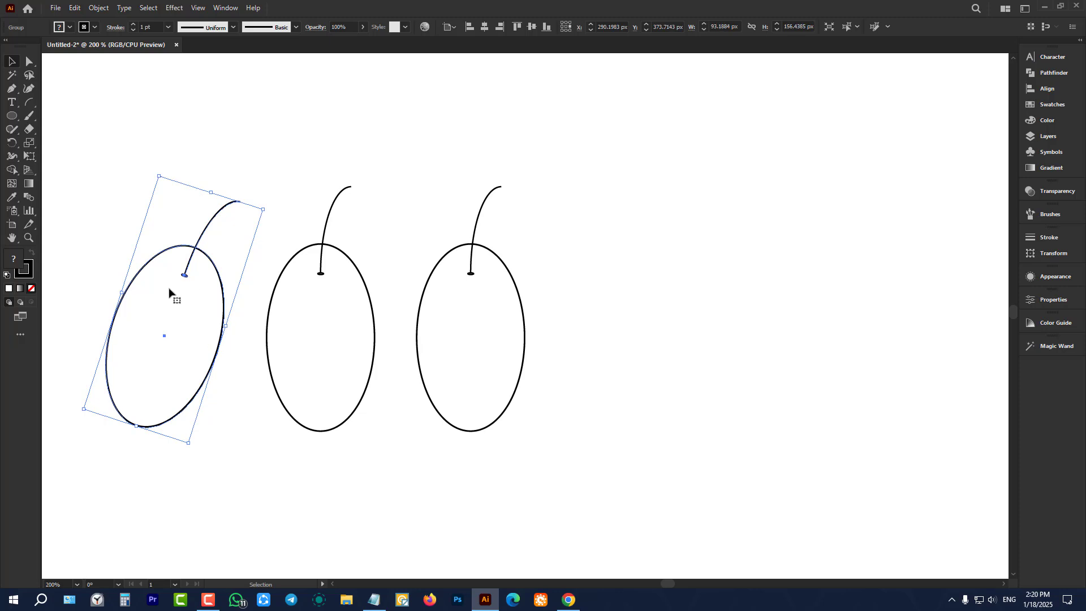
pyautogui.moveTo(177, 293); pyautogui.dragTo(263, 281)
pyautogui.click(407, 298)
# Step: Tilt the right grape counterclockwise and move it over the middle grape so that all three stem ends meet
pyautogui.click(473, 303)
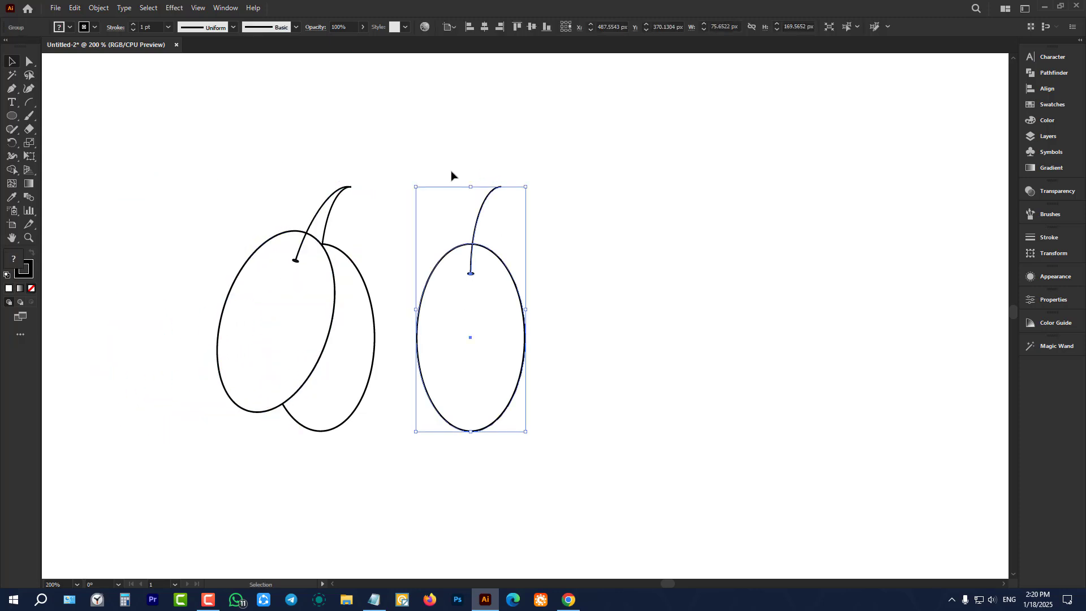
pyautogui.moveTo(414, 183); pyautogui.dragTo(361, 231)
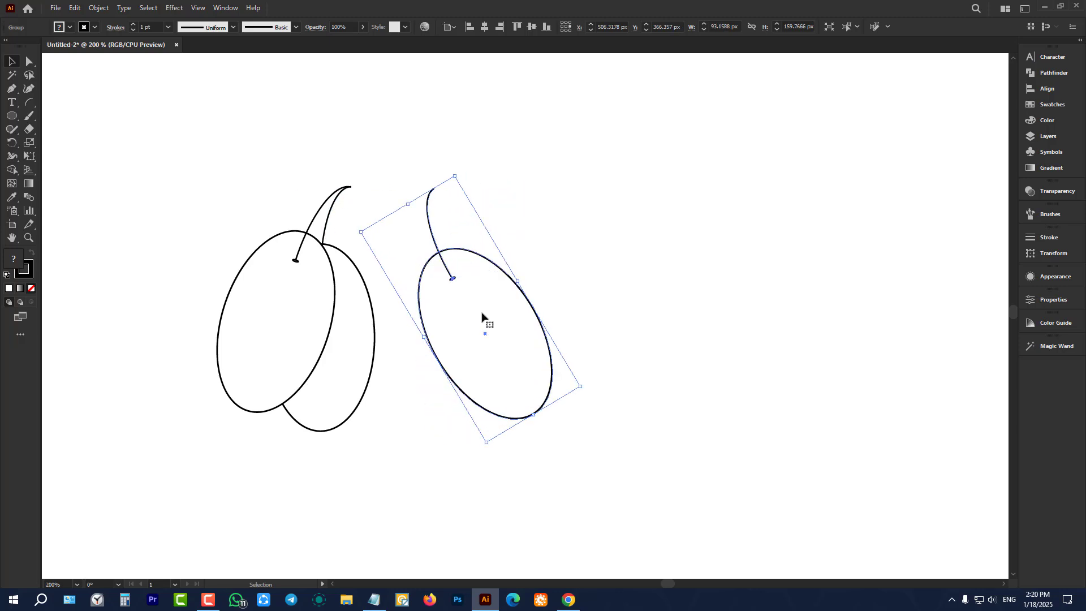
pyautogui.moveTo(478, 314); pyautogui.dragTo(395, 313)
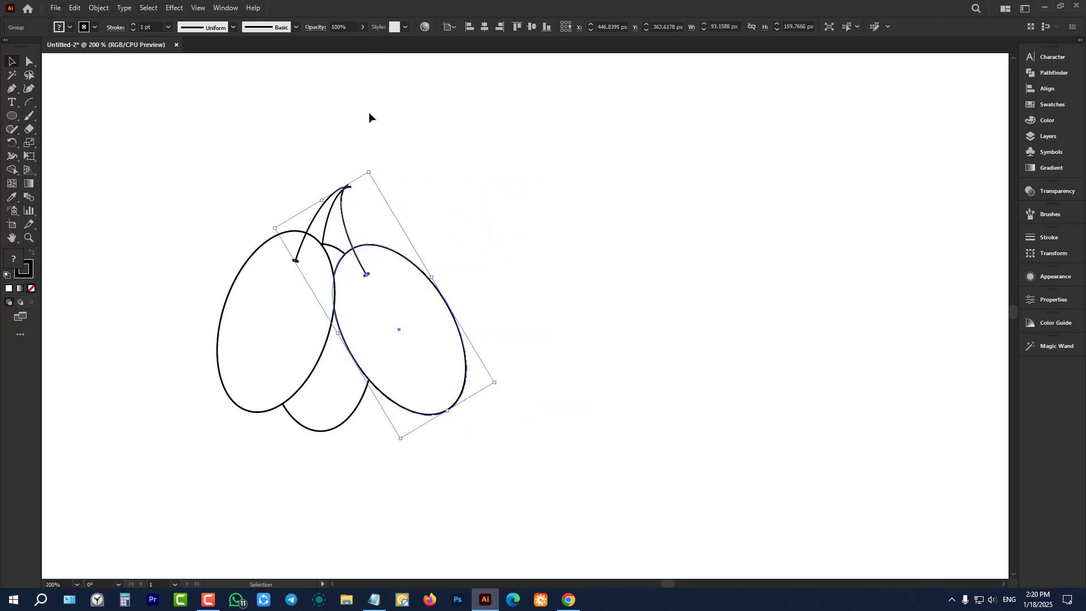
pyautogui.click(371, 115)
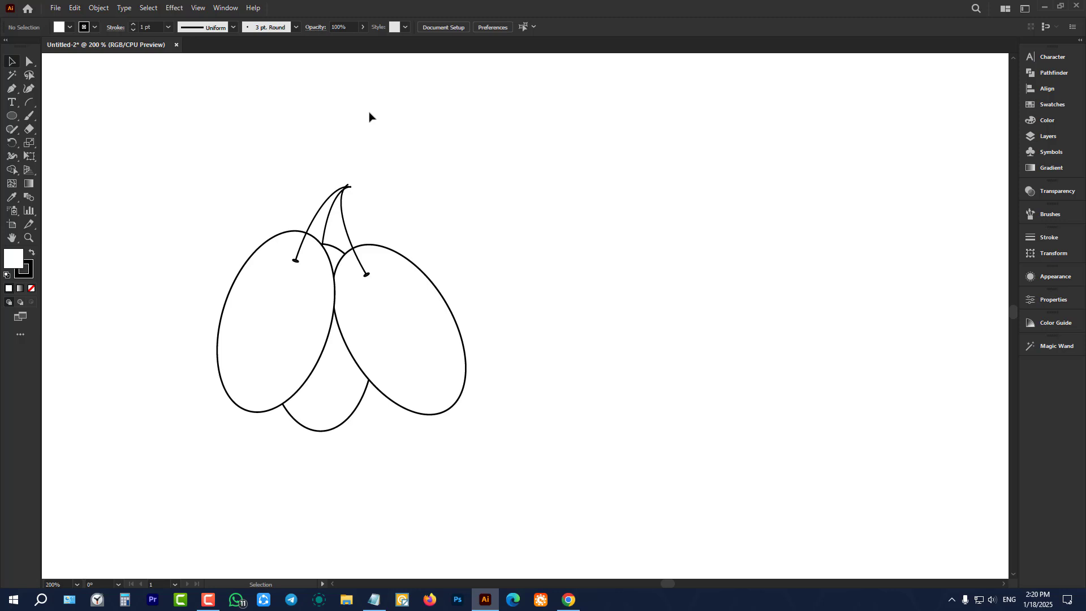
# Step: Rotate all three grapes together clockwise in two turns so the joined stems point to the upper right
pyautogui.moveTo(261, 136); pyautogui.dragTo(516, 355)
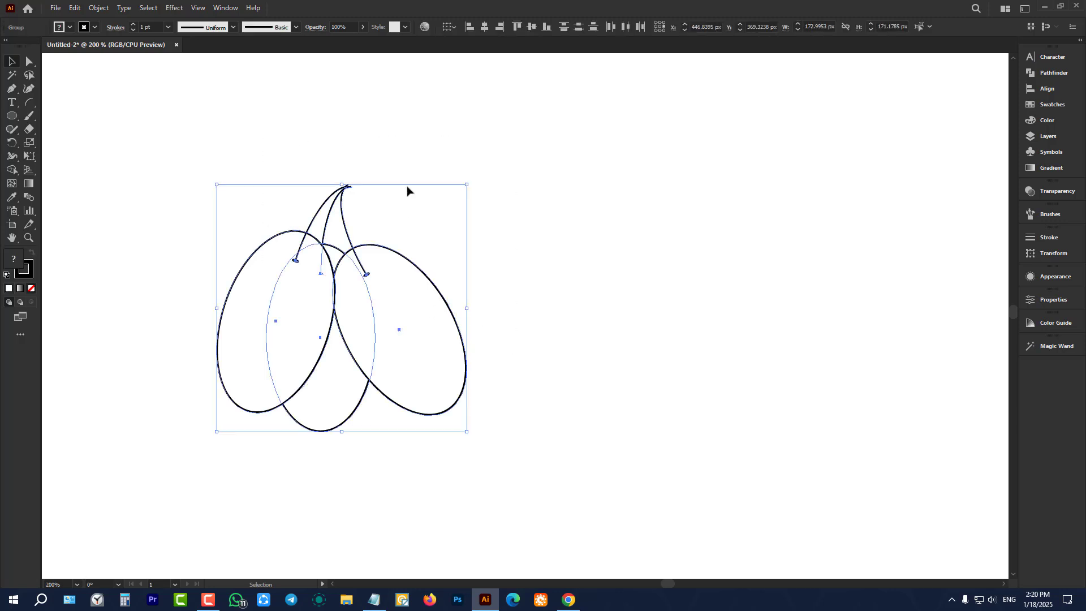
pyautogui.moveTo(472, 180); pyautogui.dragTo(528, 213)
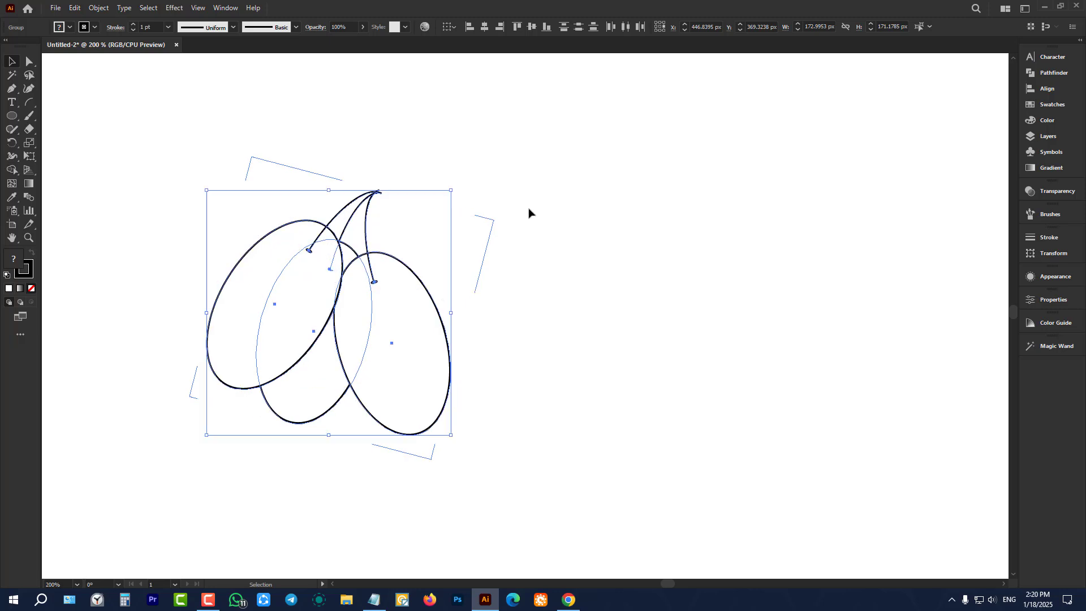
pyautogui.click(572, 310)
pyautogui.moveTo(223, 137)
pyautogui.mouseDown()
pyautogui.moveTo(563, 407)
pyautogui.moveTo(557, 399)
pyautogui.mouseUp()
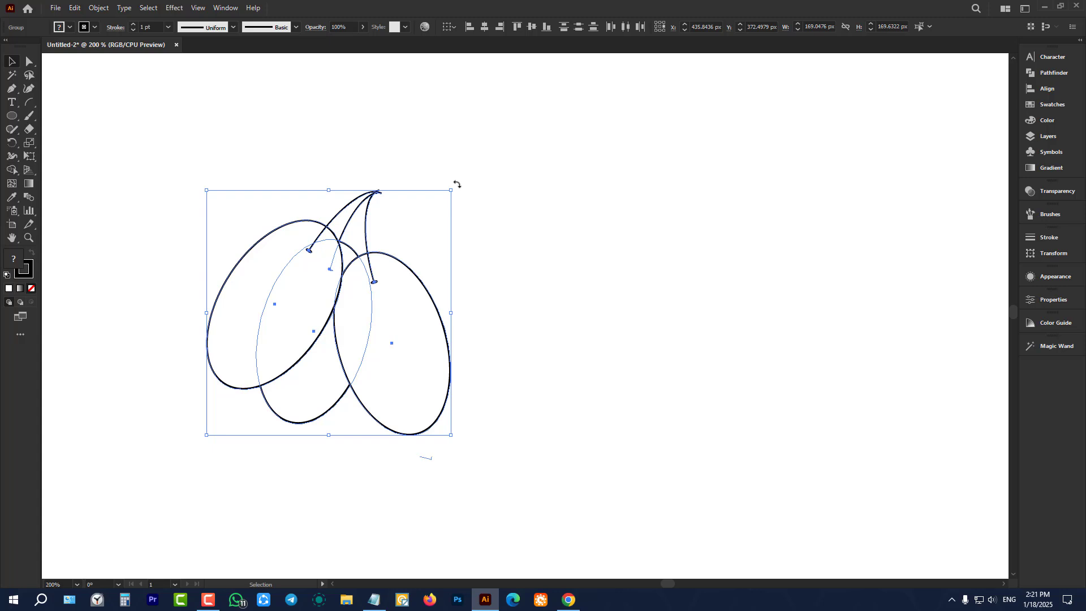
pyautogui.moveTo(457, 185); pyautogui.dragTo(533, 240)
pyautogui.click(543, 248)
# Step: Group the three rotated grapes and place a copy of the bunch at about X 533 px, Y 411 px
pyautogui.moveTo(533, 162); pyautogui.dragTo(97, 436)
pyautogui.press('a')
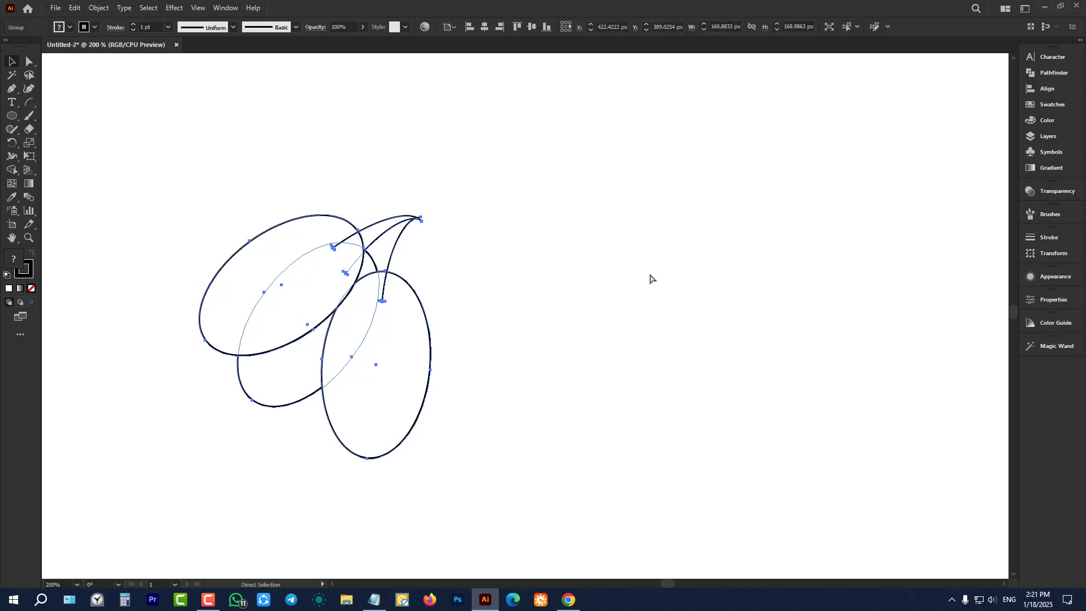
pyautogui.click(431, 293)
pyautogui.moveTo(385, 305); pyautogui.dragTo(544, 340)
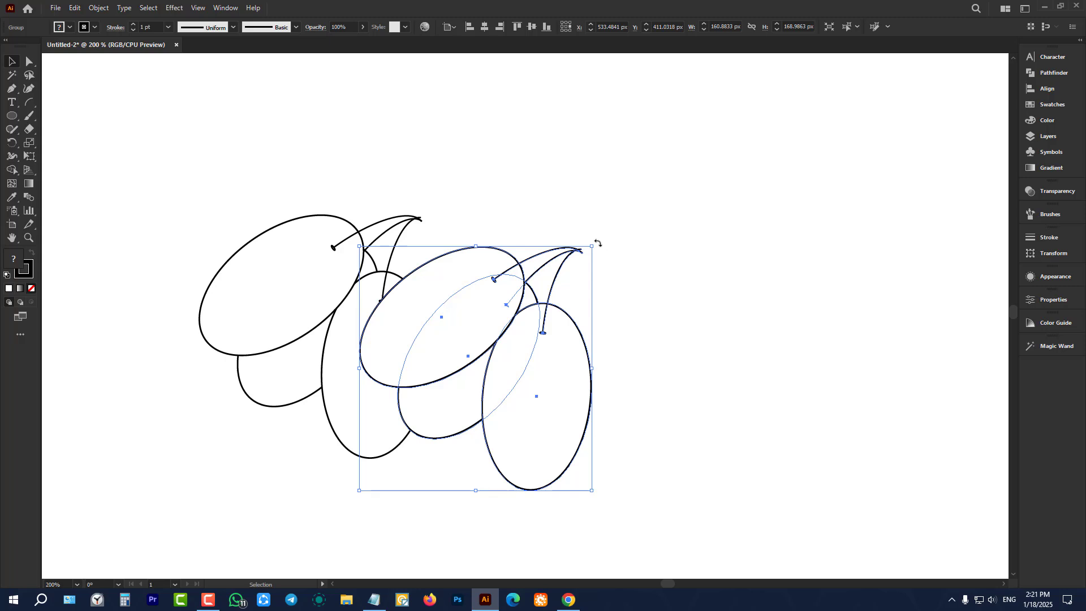
# Step: Rotate the copied bunch counterclockwise and fit its stem ends onto those of the first bunch, forming a fan
pyautogui.moveTo(597, 243); pyautogui.dragTo(404, 162)
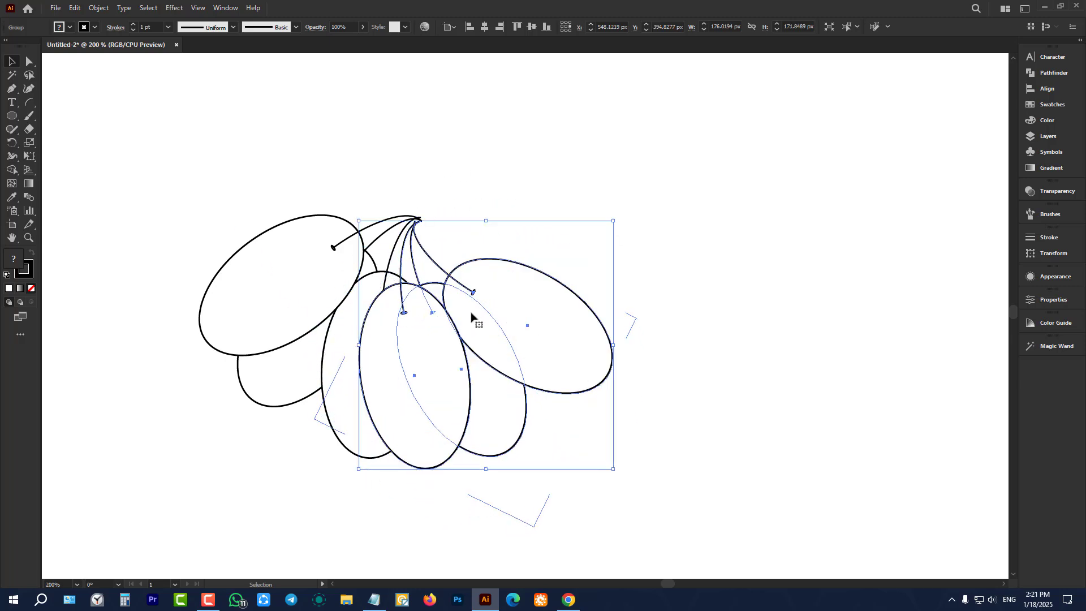
pyautogui.moveTo(586, 365); pyautogui.dragTo(592, 358)
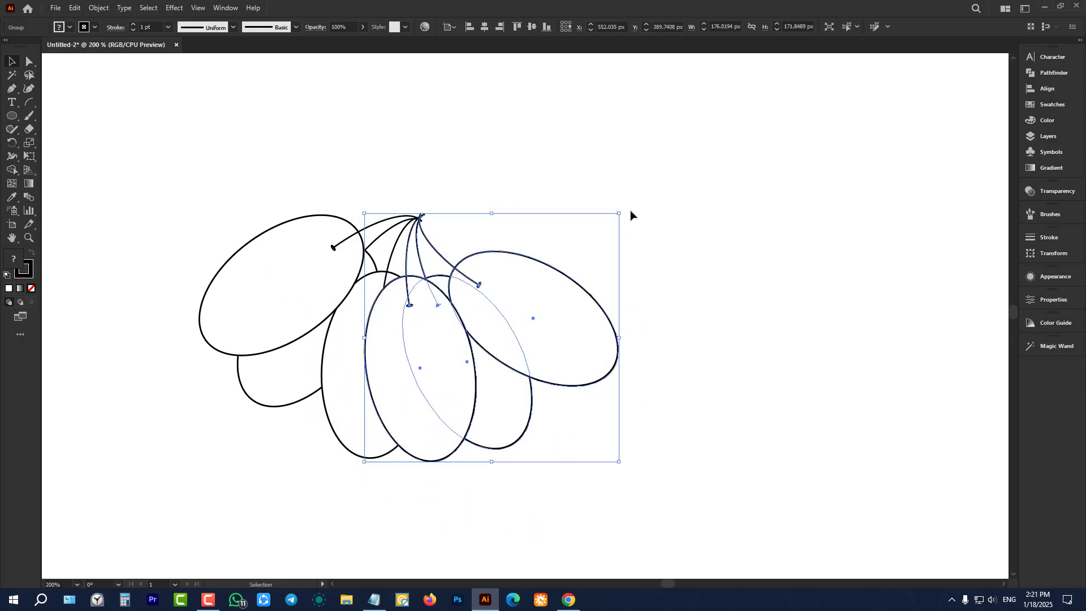
pyautogui.moveTo(623, 211); pyautogui.dragTo(643, 140)
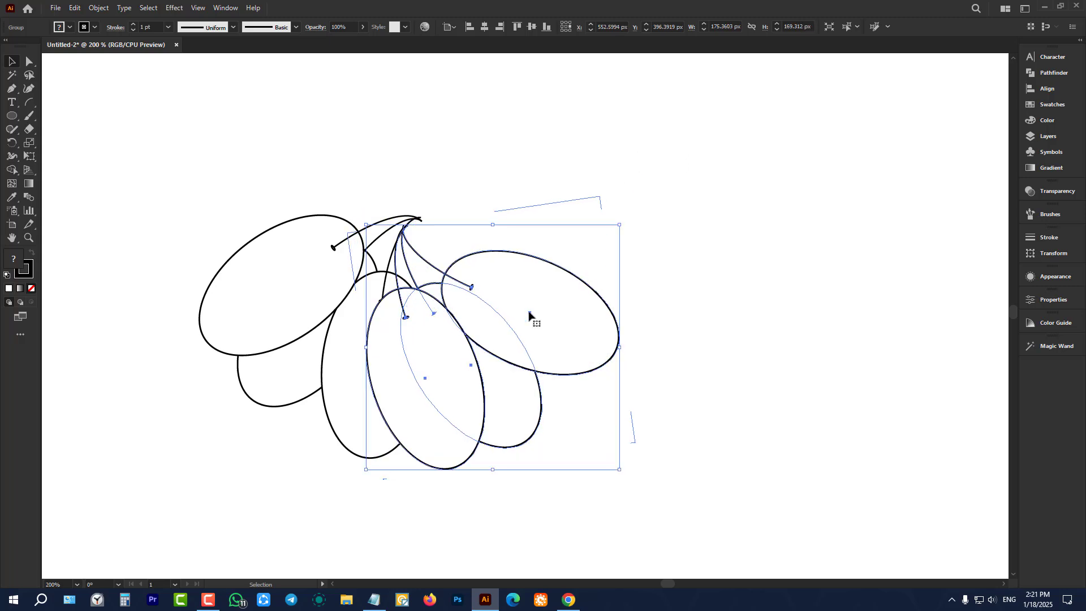
pyautogui.moveTo(525, 320); pyautogui.dragTo(538, 314)
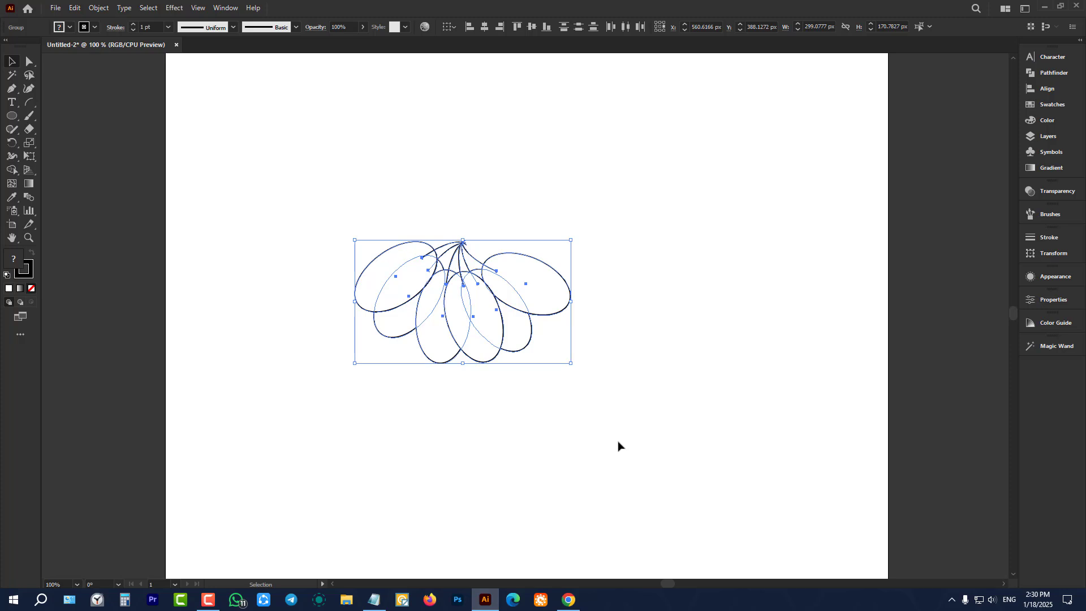
# Step: Delete the whole fan of grapes from the artboard
pyautogui.scroll(-2, 618, 441)
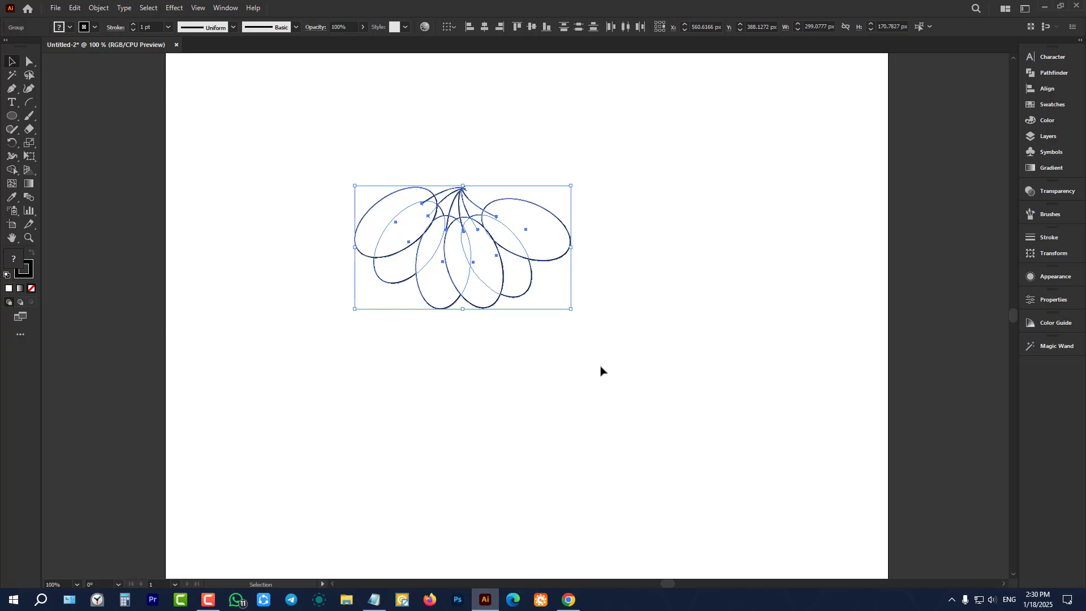
pyautogui.click(604, 345)
pyautogui.moveTo(355, 138); pyautogui.dragTo(640, 398)
pyautogui.press('Delete')
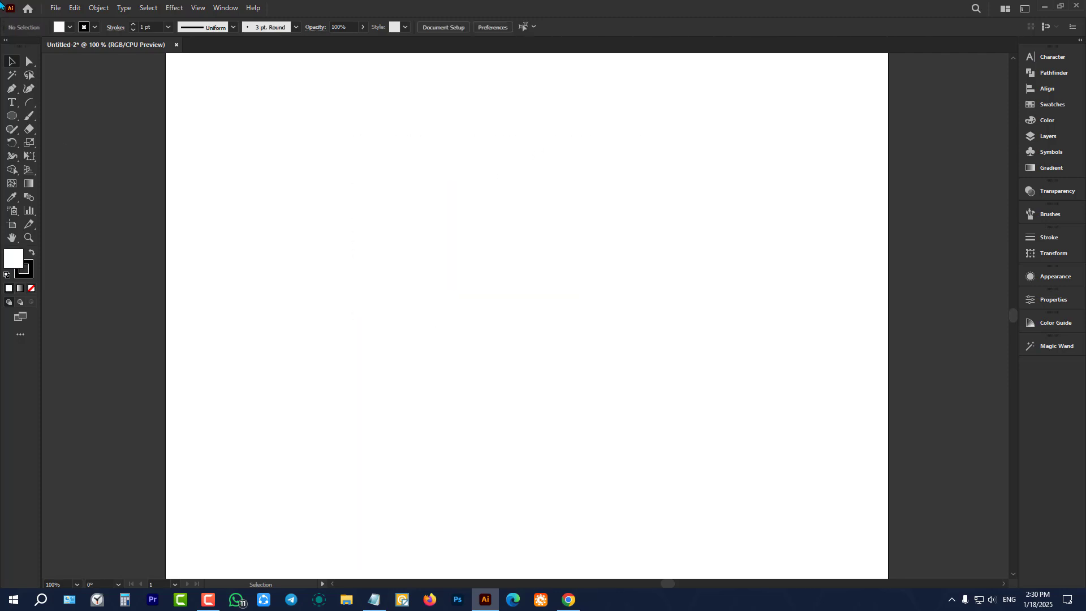
pyautogui.click(10, 120)
pyautogui.moveTo(366, 156); pyautogui.dragTo(404, 242)
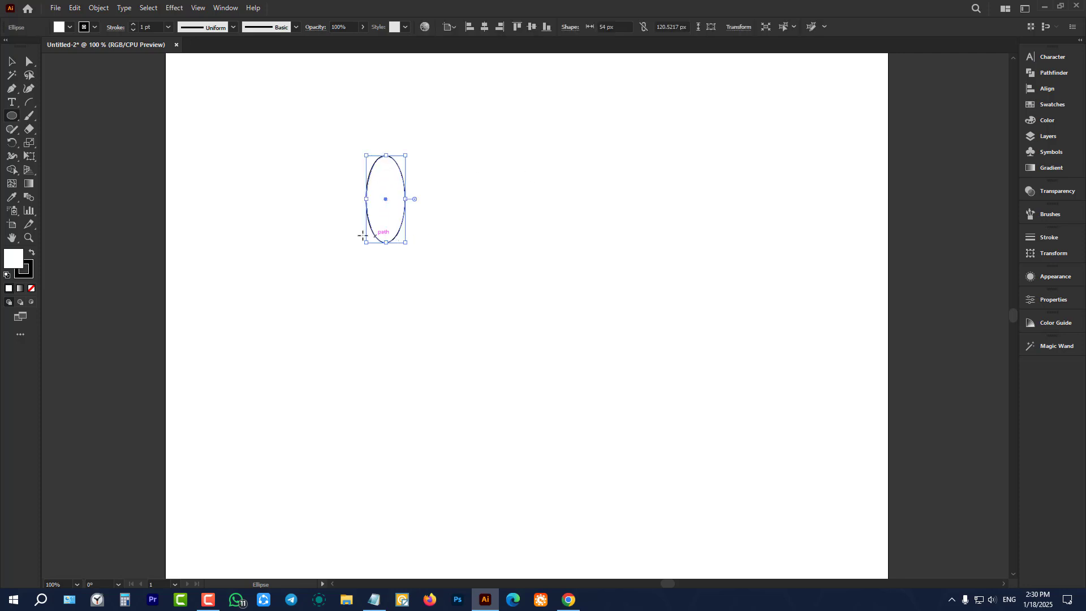
pyautogui.scroll(-2, 365, 234)
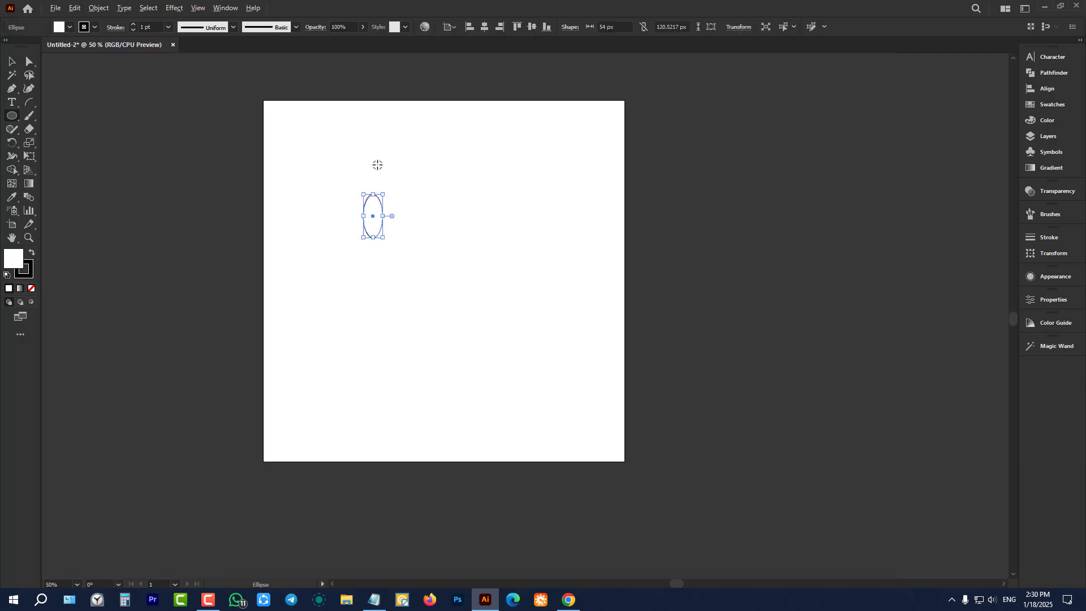
pyautogui.scroll(1, 375, 164)
pyautogui.scroll(3, 388, 181)
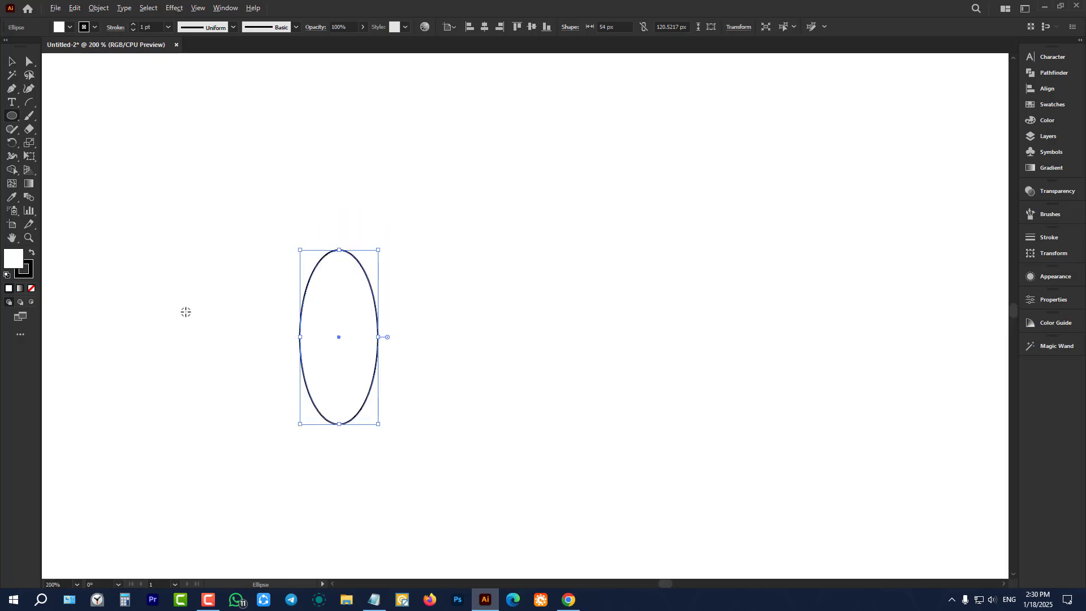
pyautogui.click(28, 103)
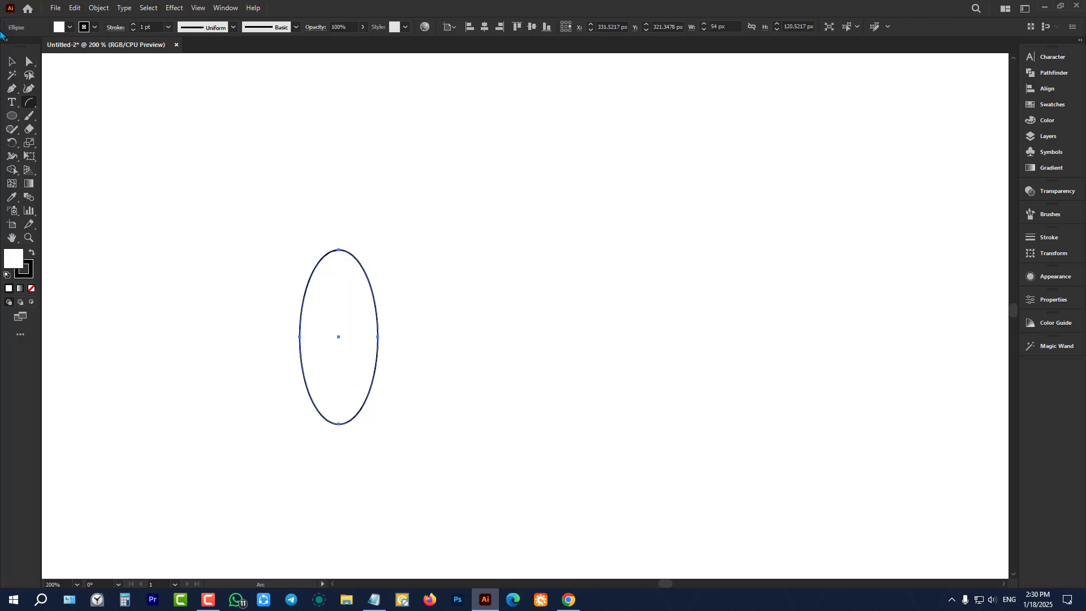
pyautogui.press('v')
pyautogui.moveTo(204, 190); pyautogui.dragTo(520, 380)
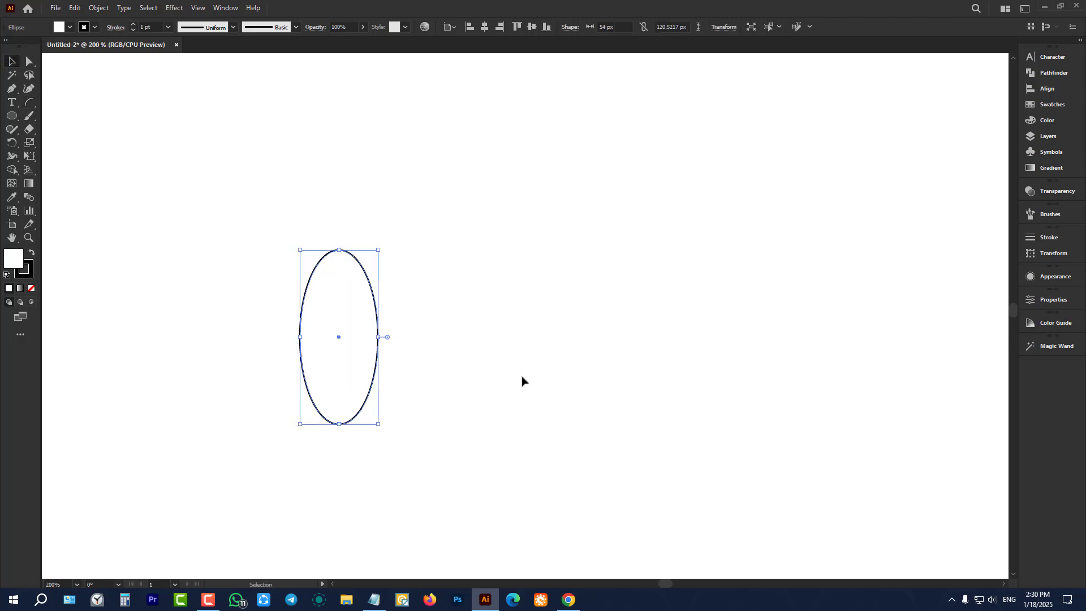
pyautogui.press('Delete')
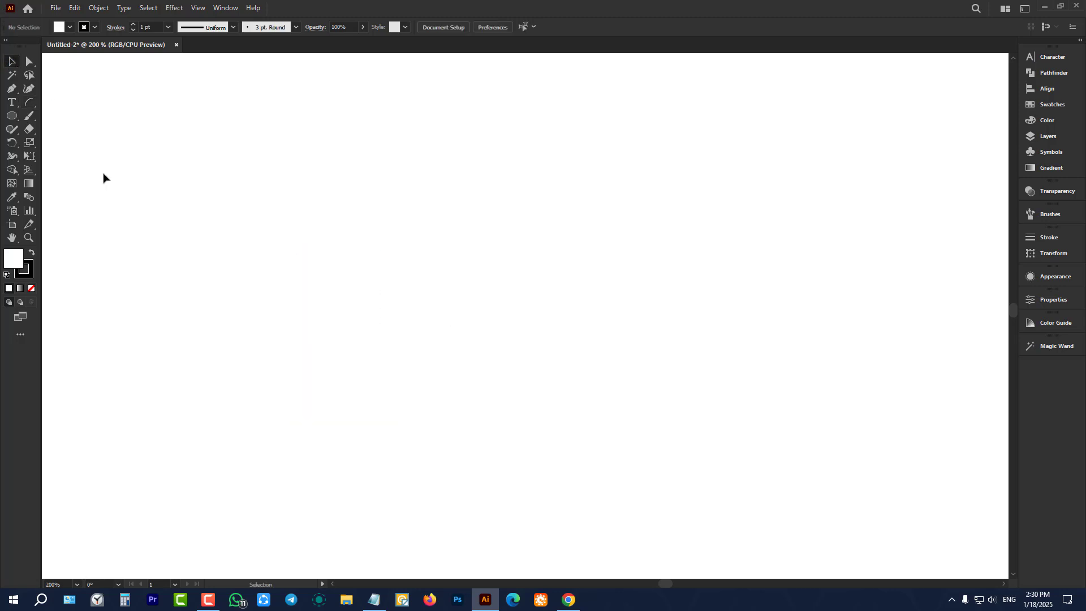
# Step: With the default white fill and black stroke, draw an upright ellipse about 52 × 100 px and an arc stem about 13 × 31 px rising from its top
pyautogui.click(10, 118)
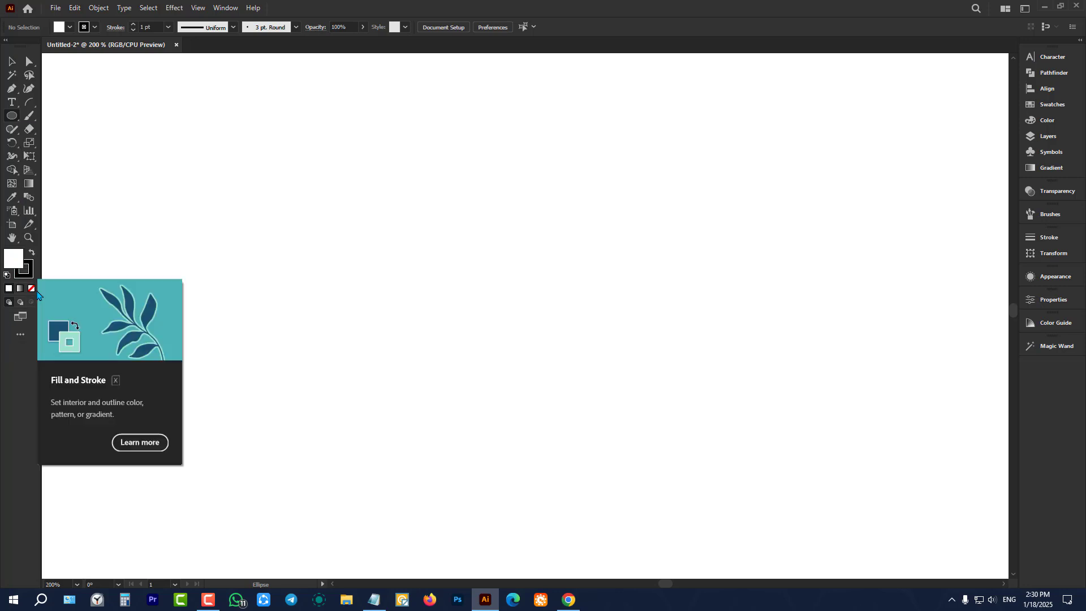
pyautogui.click(31, 289)
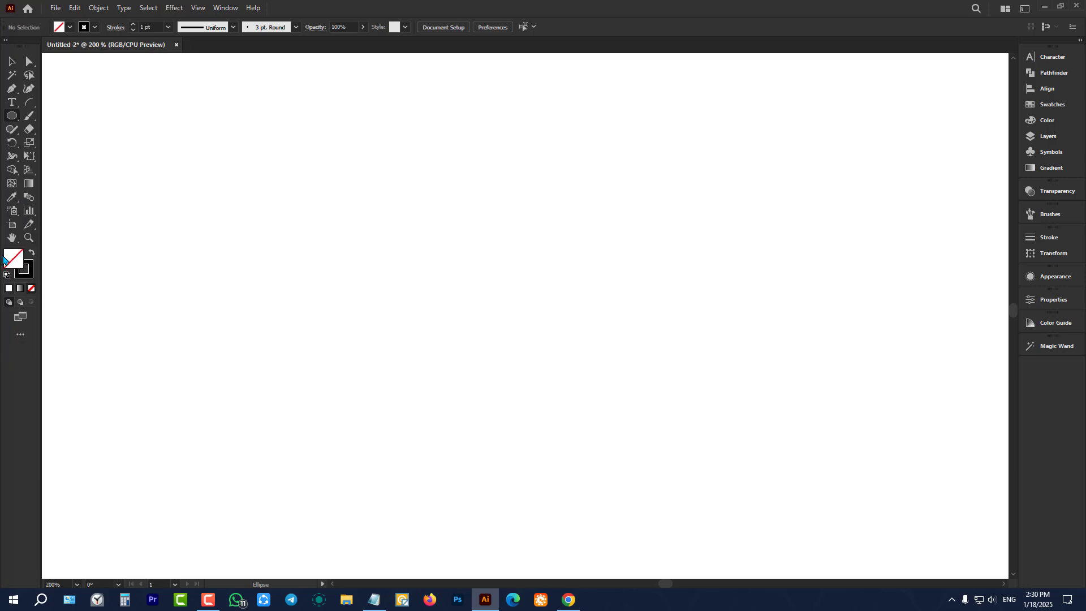
pyautogui.click(7, 277)
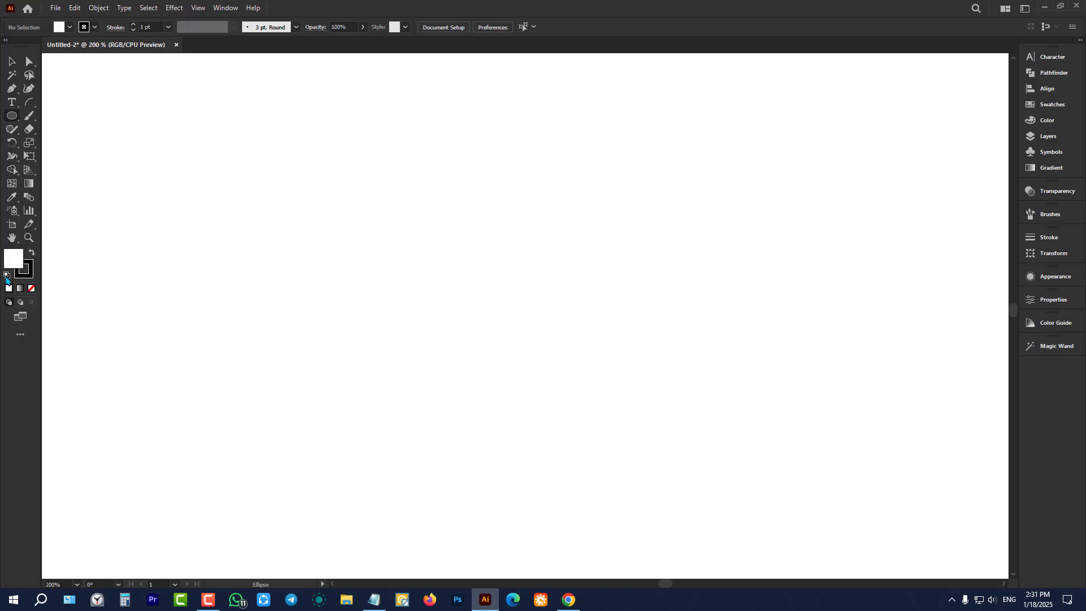
pyautogui.moveTo(287, 137)
pyautogui.mouseDown()
pyautogui.moveTo(342, 274)
pyautogui.moveTo(361, 280)
pyautogui.mouseUp()
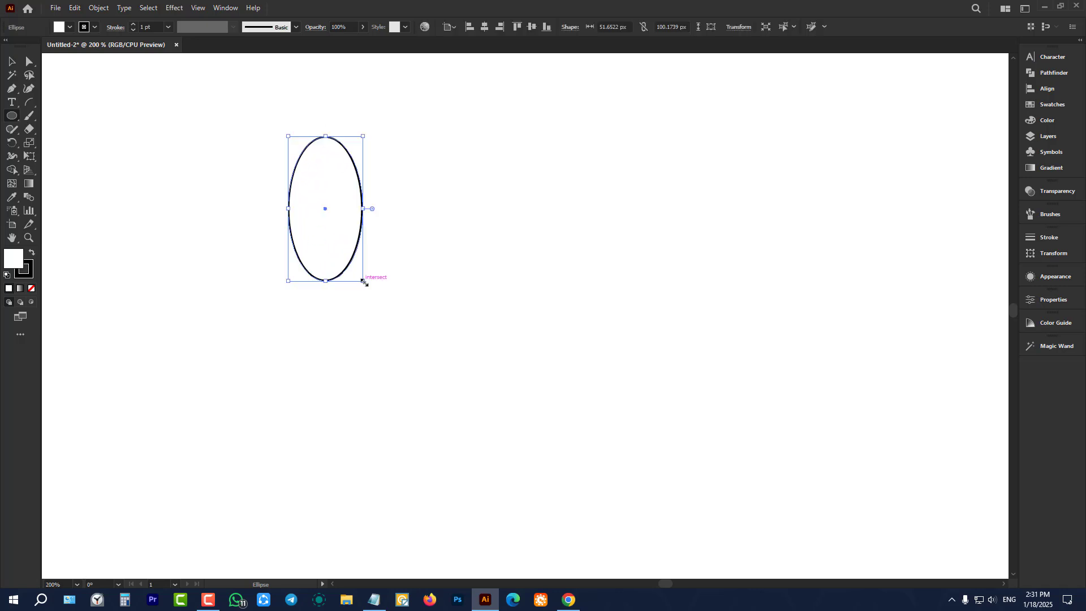
pyautogui.click(30, 105)
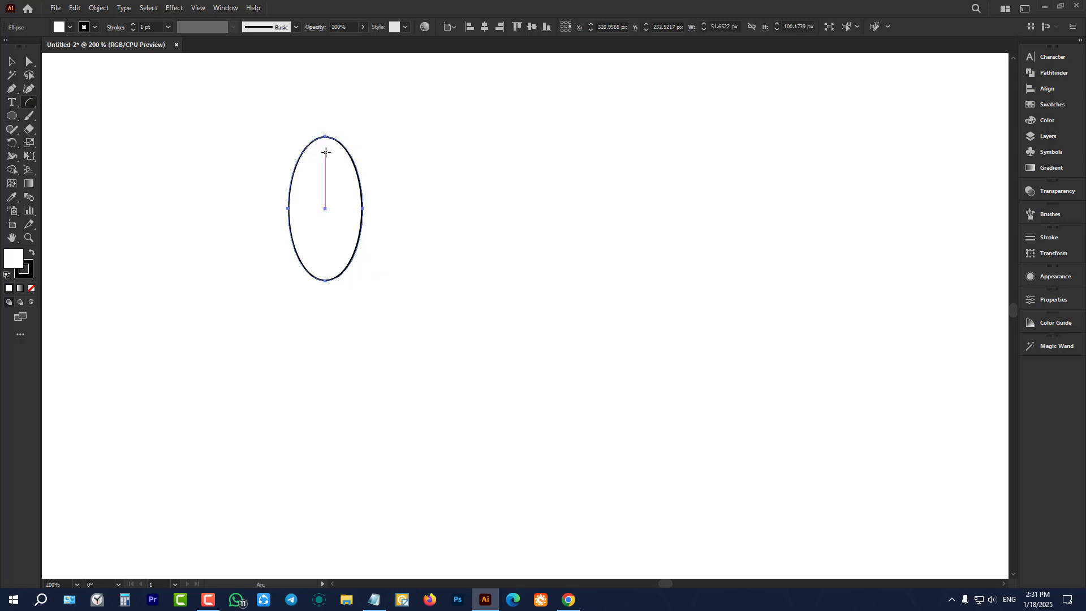
pyautogui.moveTo(325, 152); pyautogui.dragTo(344, 108)
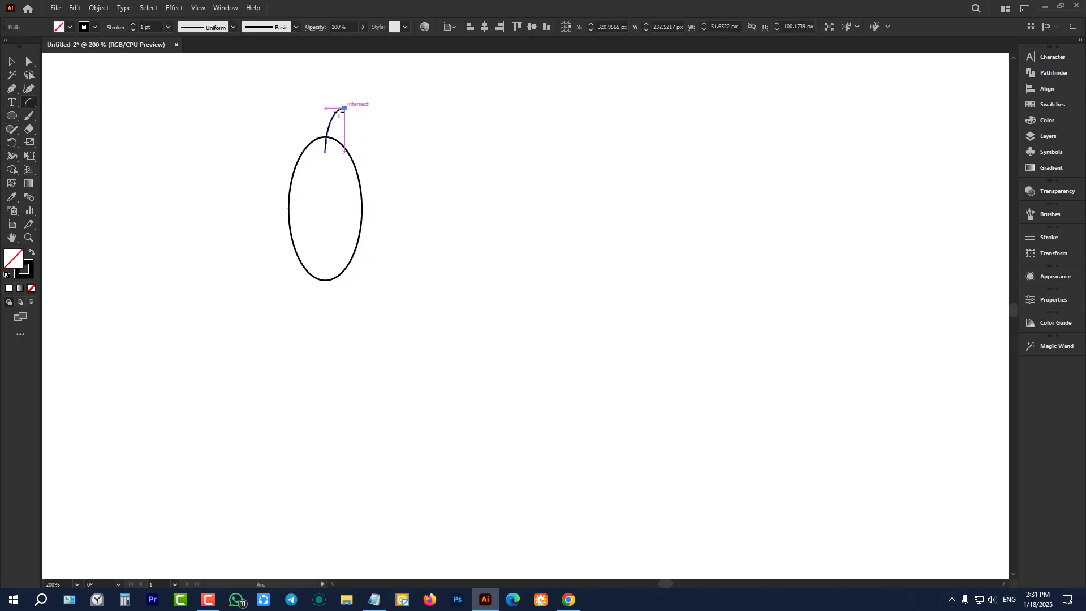
# Step: Draw a tiny flat ellipse about 2 × 0.5 px centred on the lower end of the stem
pyautogui.hotkey('ctrl', '=')
pyautogui.hotkey('ctrl', '=')
pyautogui.hotkey('ctrl', '=')
pyautogui.hotkey('ctrl', '=')
pyautogui.hotkey('ctrl', '=')
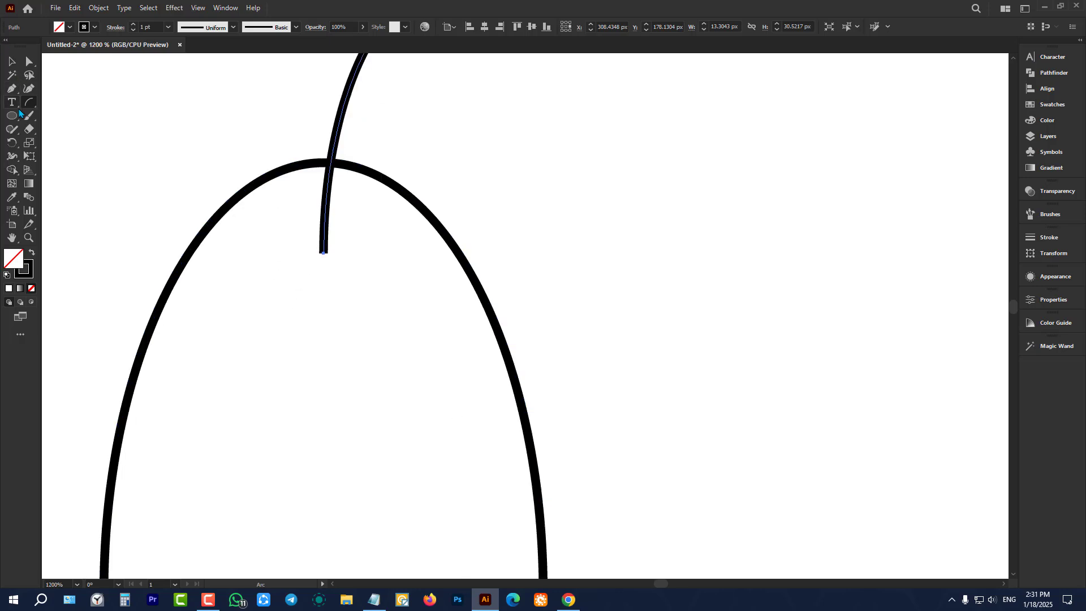
pyautogui.click(12, 116)
pyautogui.scroll(5, 346, 259)
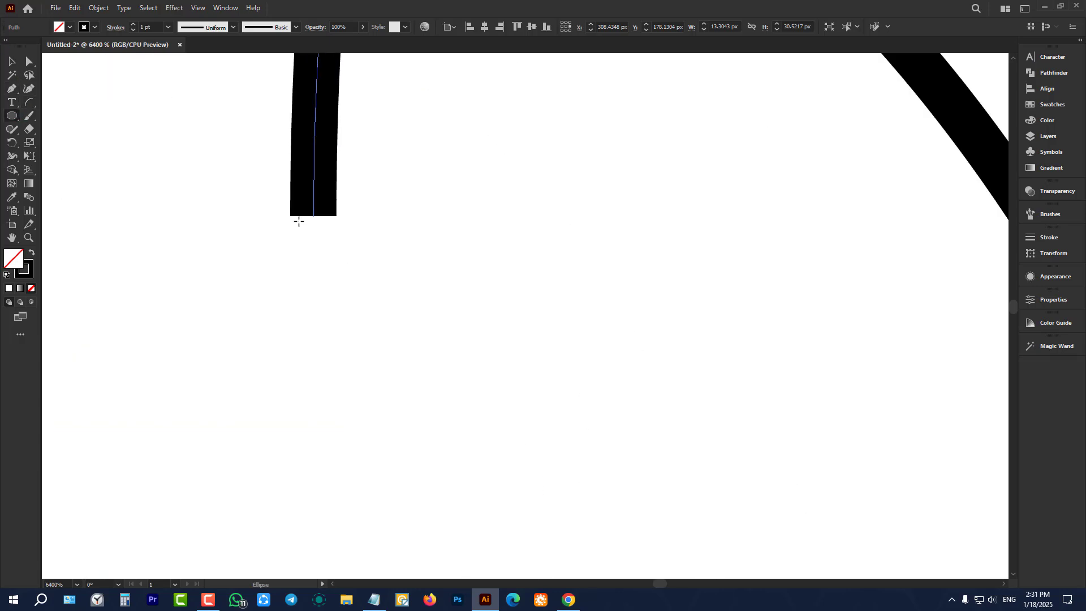
pyautogui.moveTo(269, 202); pyautogui.dragTo(364, 223)
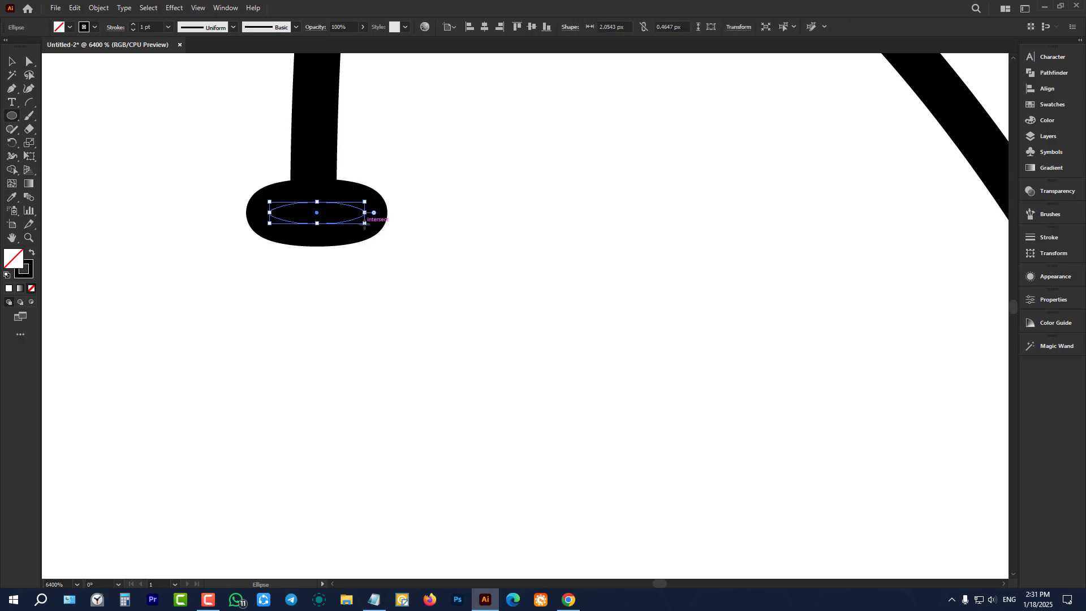
pyautogui.press('v')
pyautogui.scroll(-5, 350, 220)
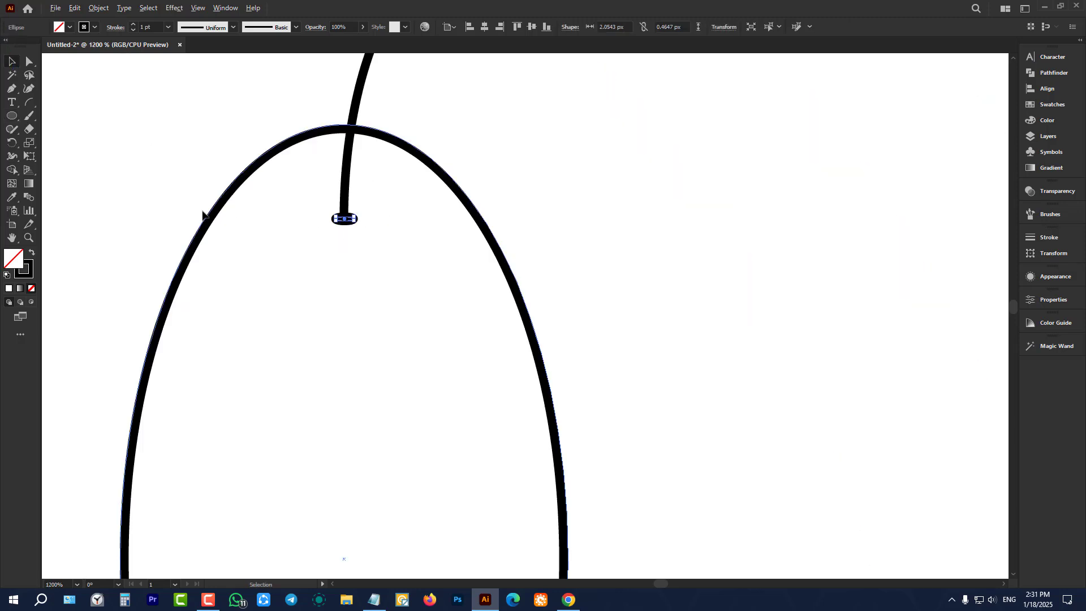
# Step: Group the grape with its stem and place two overlapping copies, one on each side of it
pyautogui.scroll(-5, 202, 214)
pyautogui.click(150, 121)
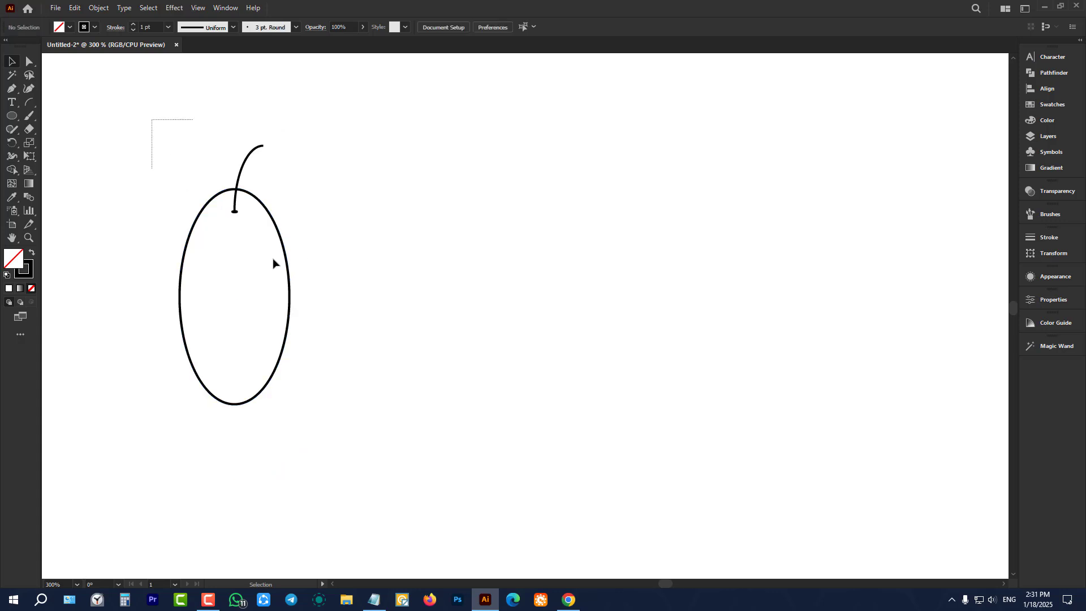
pyautogui.moveTo(273, 263)
pyautogui.mouseDown()
pyautogui.moveTo(439, 521)
pyautogui.moveTo(339, 305)
pyautogui.mouseUp()
pyautogui.scroll(-2, 342, 291)
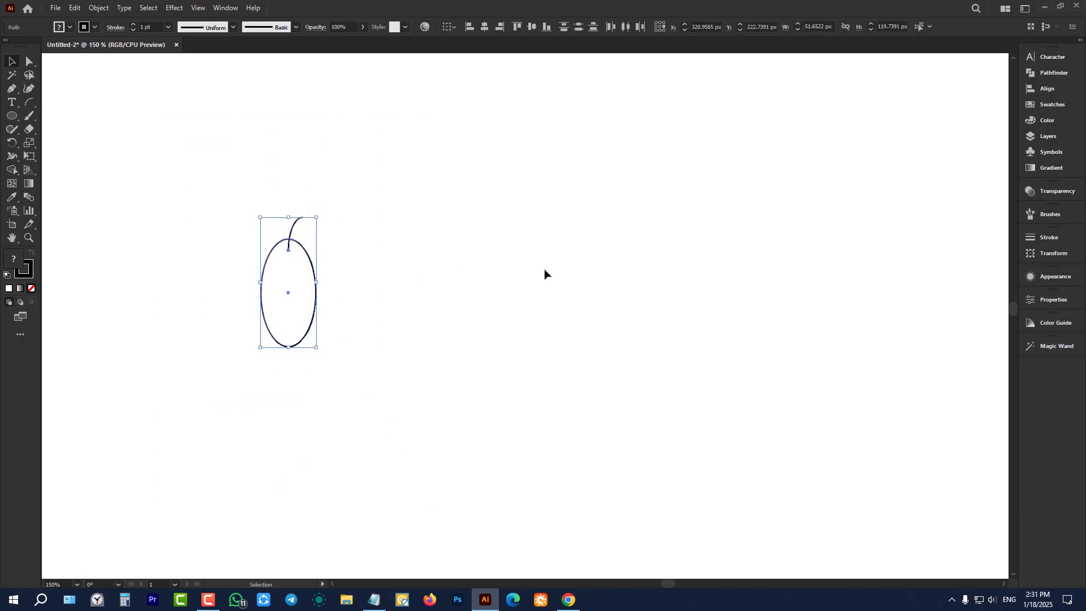
pyautogui.click(247, 286)
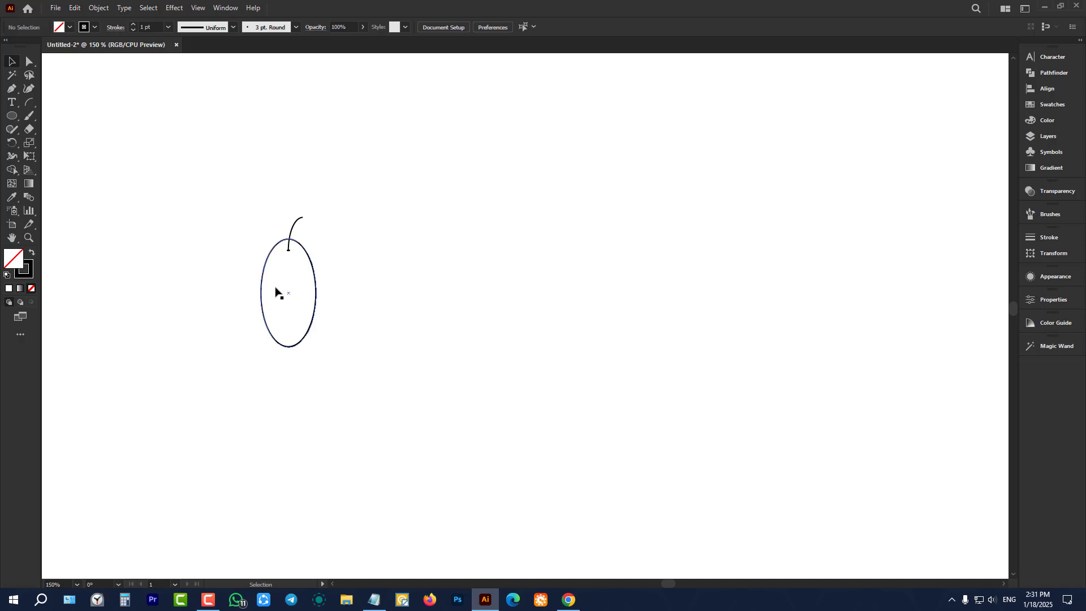
pyautogui.moveTo(278, 291); pyautogui.dragTo(237, 287)
pyautogui.scroll(2, 238, 245)
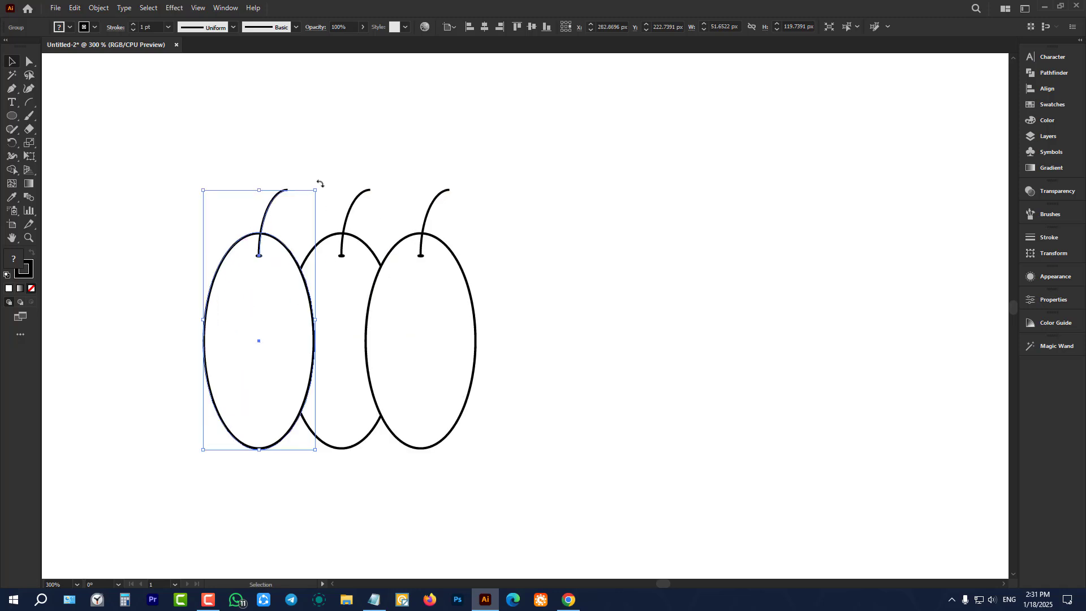
# Step: Tilt the left grape clockwise and the right grape counterclockwise, moving both so that all three stem ends meet
pyautogui.moveTo(321, 184); pyautogui.dragTo(378, 214)
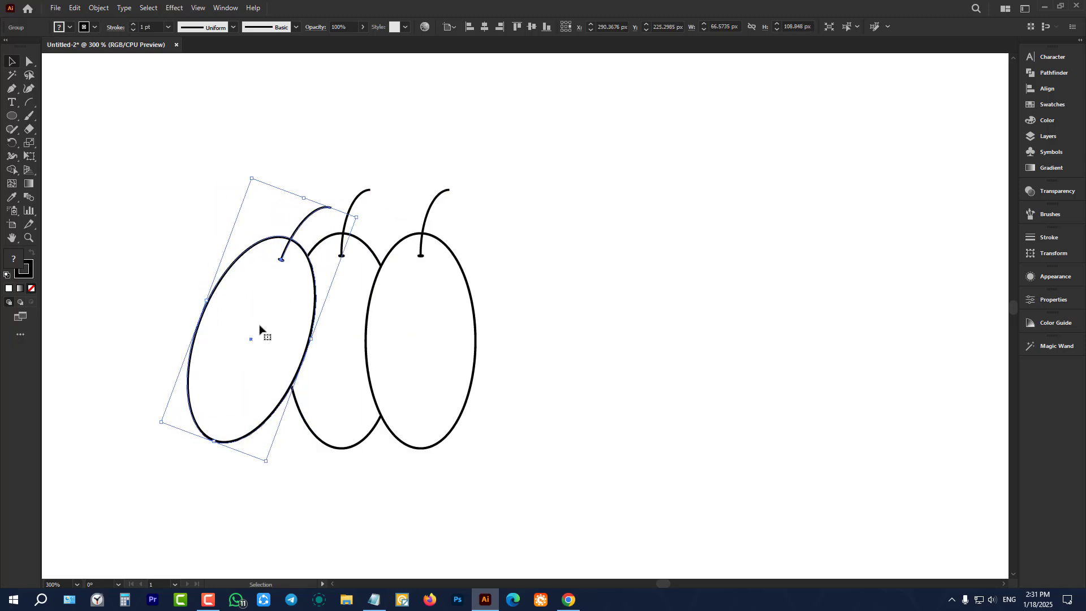
pyautogui.moveTo(262, 327); pyautogui.dragTo(307, 306)
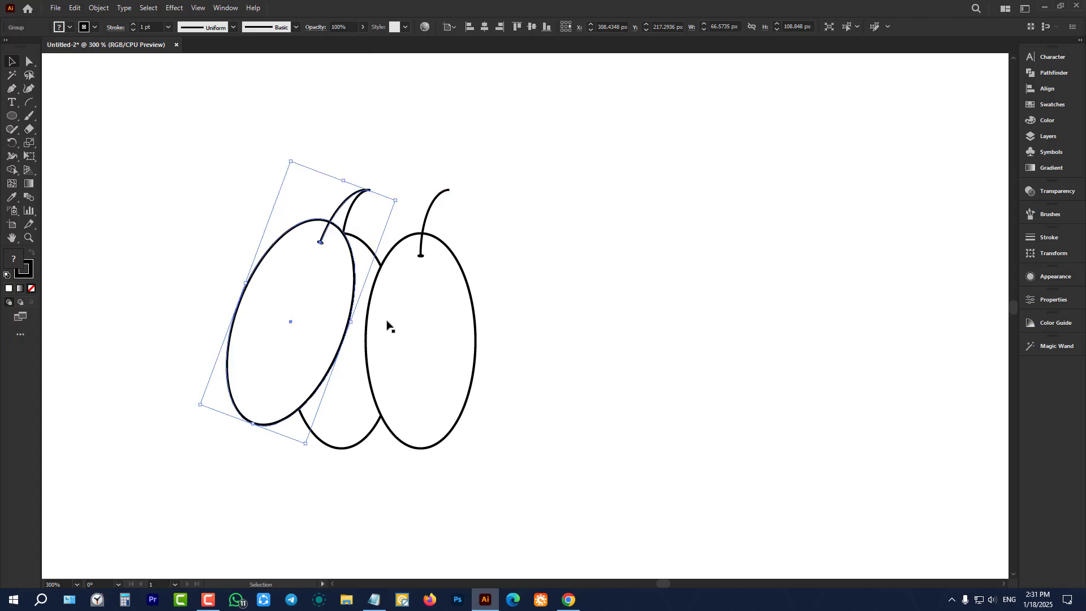
pyautogui.click(435, 327)
pyautogui.moveTo(473, 185); pyautogui.dragTo(397, 160)
pyautogui.moveTo(418, 317); pyautogui.dragTo(416, 318)
pyautogui.click(517, 166)
# Step: Group the three joined grapes and move the bunch to about X 380 px, Y 296 px, rotated clockwise
pyautogui.scroll(-3, 412, 204)
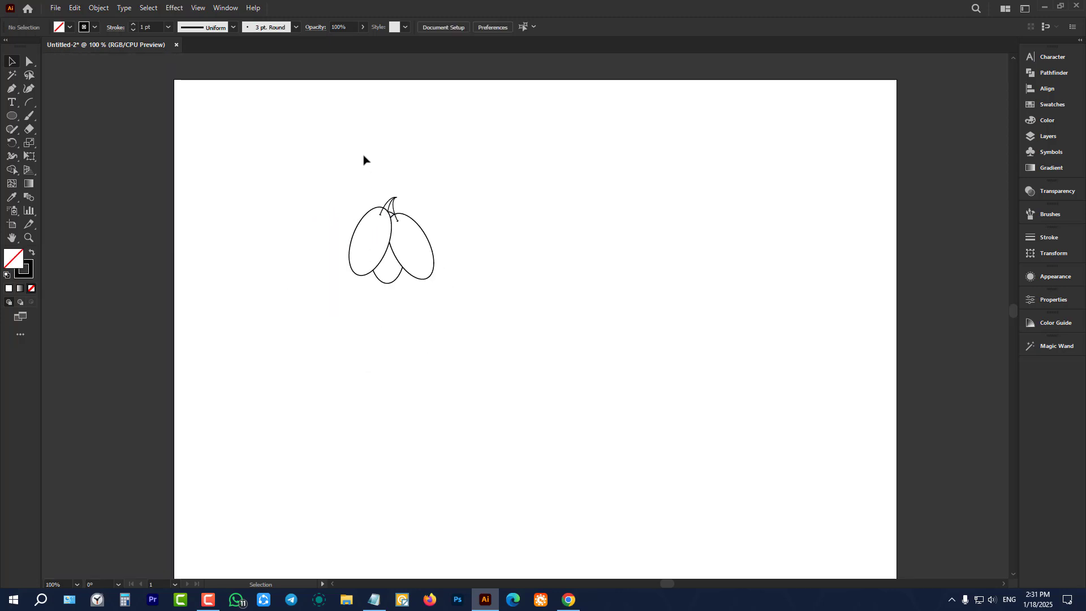
pyautogui.moveTo(364, 156); pyautogui.dragTo(503, 335)
pyautogui.hotkey('ctrl', 'g')
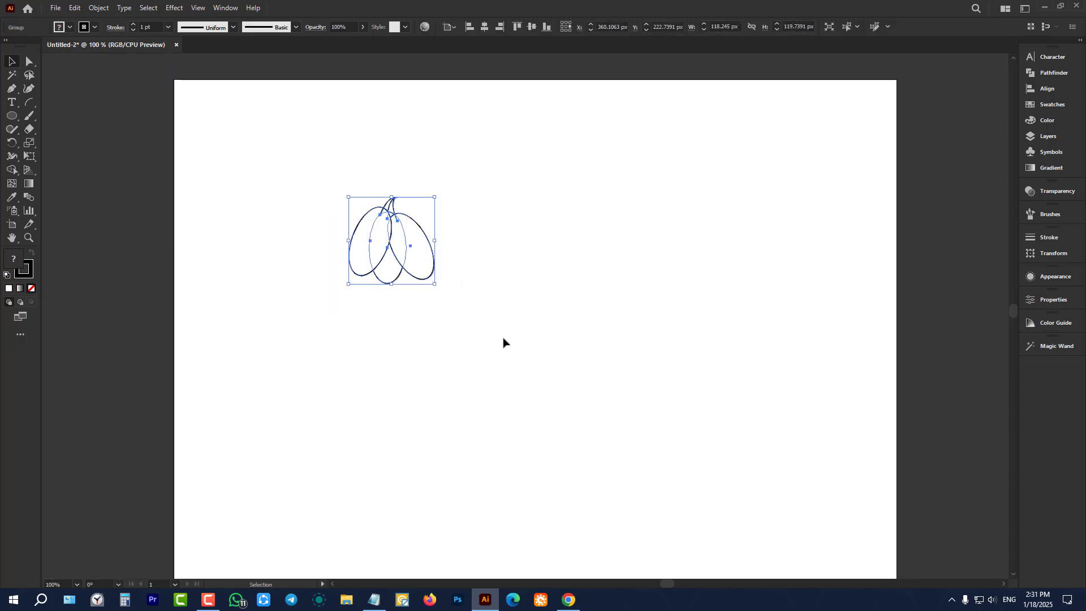
pyautogui.click(503, 338)
pyautogui.moveTo(393, 233); pyautogui.dragTo(407, 286)
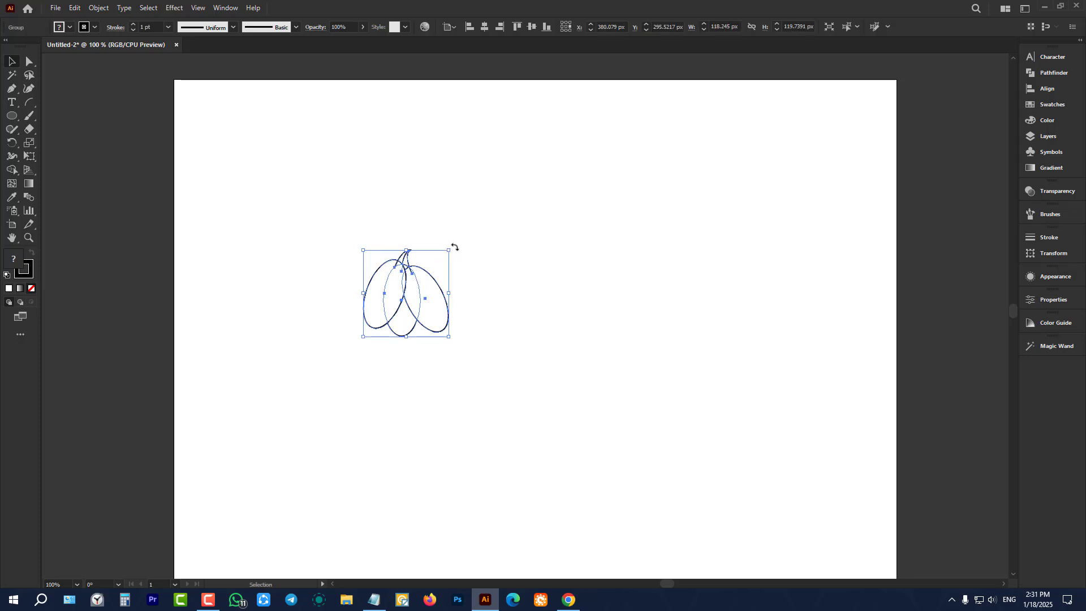
pyautogui.moveTo(456, 243); pyautogui.dragTo(490, 260)
# Step: Copy the bunch to its right, rotate the copy counterclockwise and fit its stem ends onto those of the first bunch
pyautogui.moveTo(417, 293); pyautogui.dragTo(482, 300)
pyautogui.scroll(3, 403, 269)
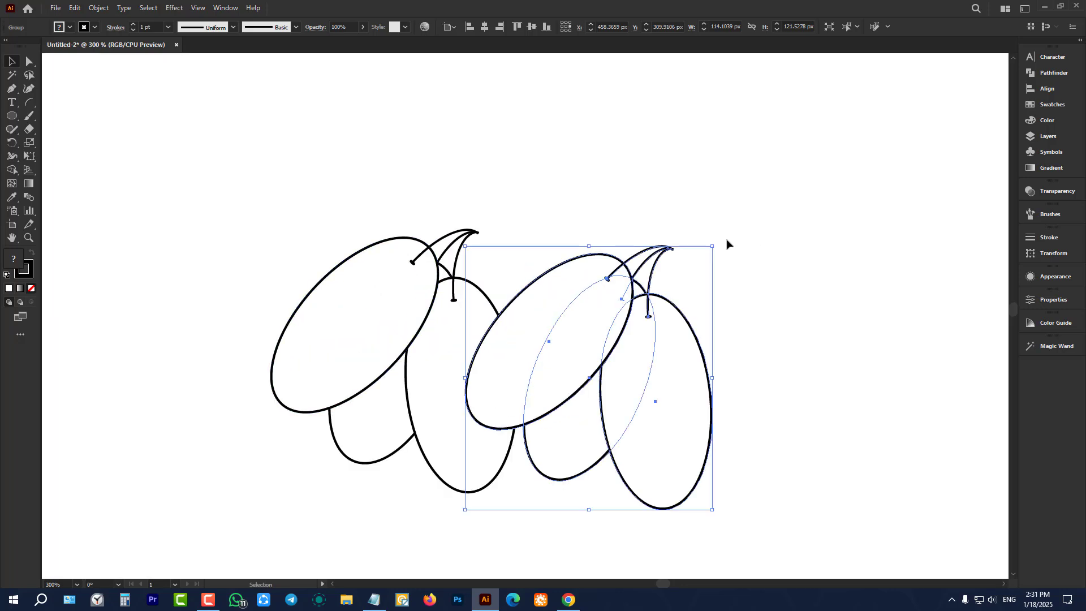
pyautogui.moveTo(717, 245); pyautogui.dragTo(552, 176)
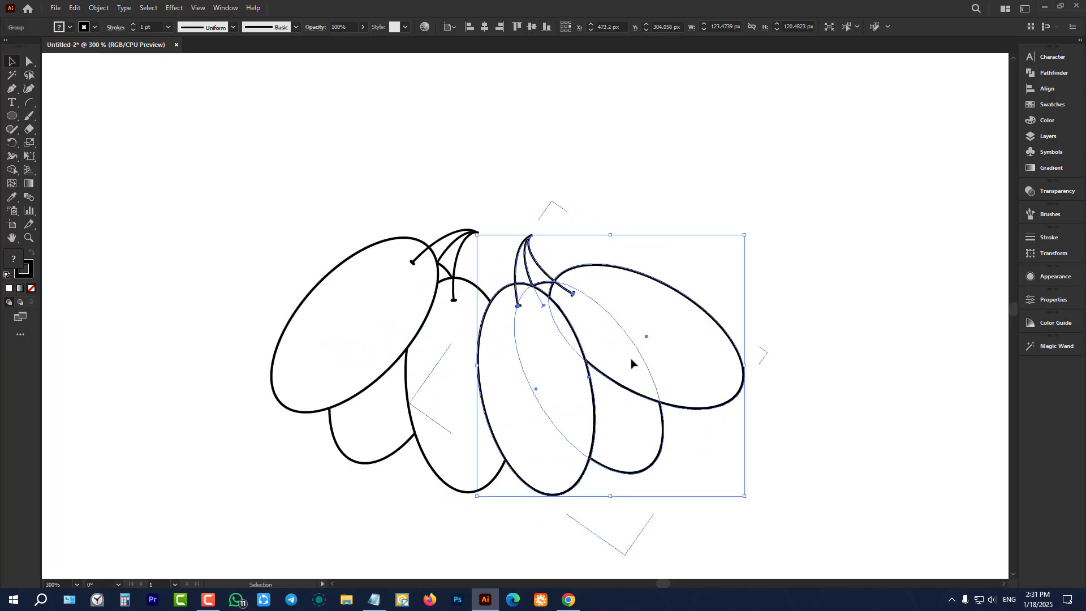
pyautogui.moveTo(621, 361); pyautogui.dragTo(581, 357)
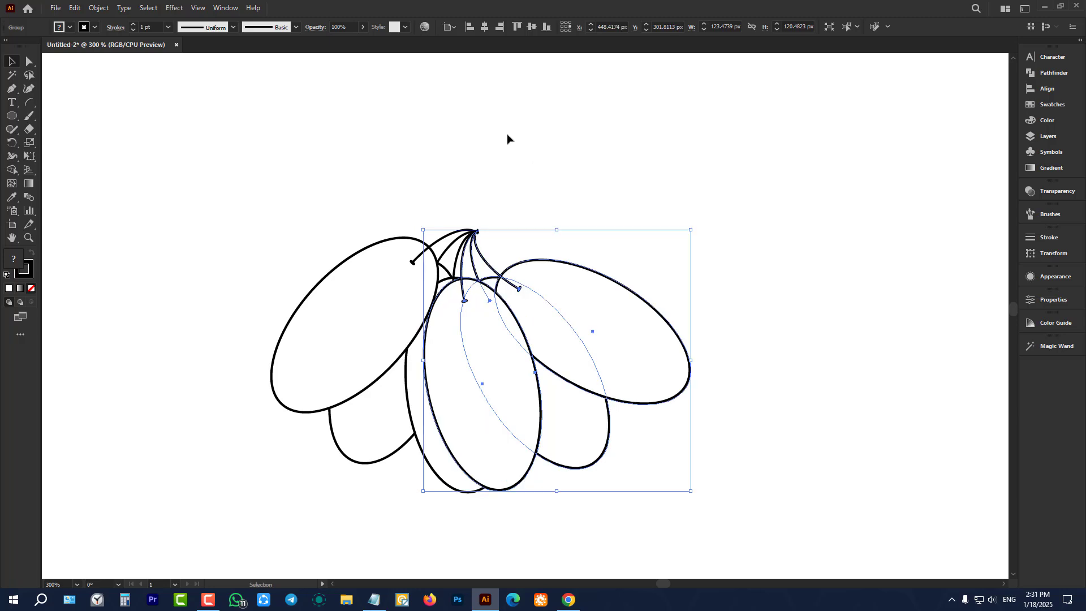
pyautogui.click(509, 138)
pyautogui.scroll(-4, 388, 206)
pyautogui.moveTo(325, 182); pyautogui.dragTo(509, 341)
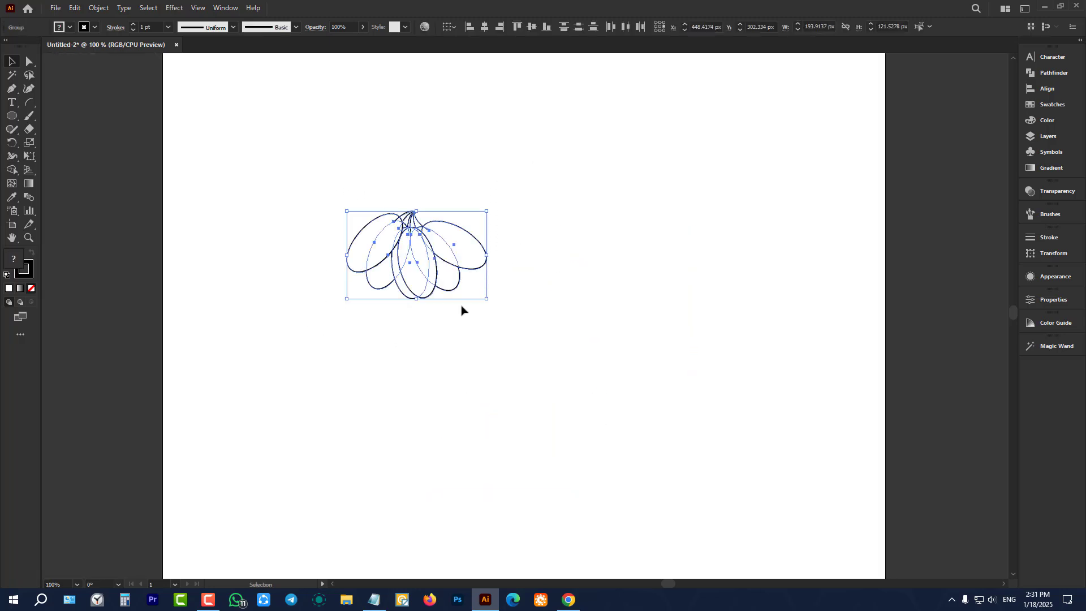
pyautogui.keyDown('alt'); pyautogui.moveTo(418, 272); pyautogui.dragTo(417, 316); pyautogui.keyUp('alt')
pyautogui.moveTo(384, 188); pyautogui.dragTo(465, 231)
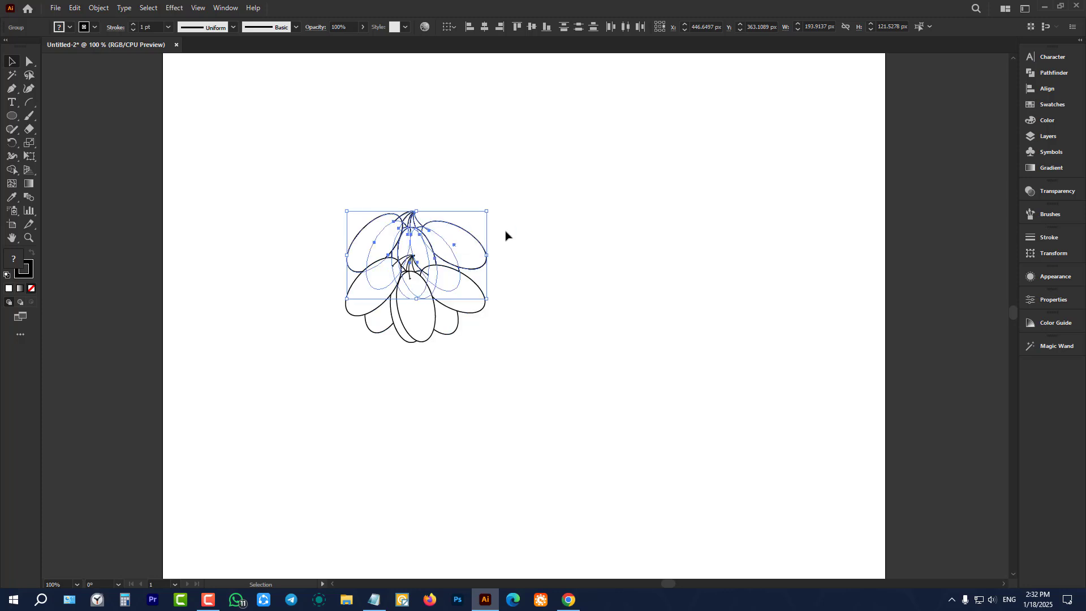
pyautogui.hotkey('ctrl', 'z')
pyautogui.click(612, 235)
# Step: Group the six-grape fan and place a copy directly below it, overlapping its lower half
pyautogui.moveTo(330, 181); pyautogui.dragTo(571, 363)
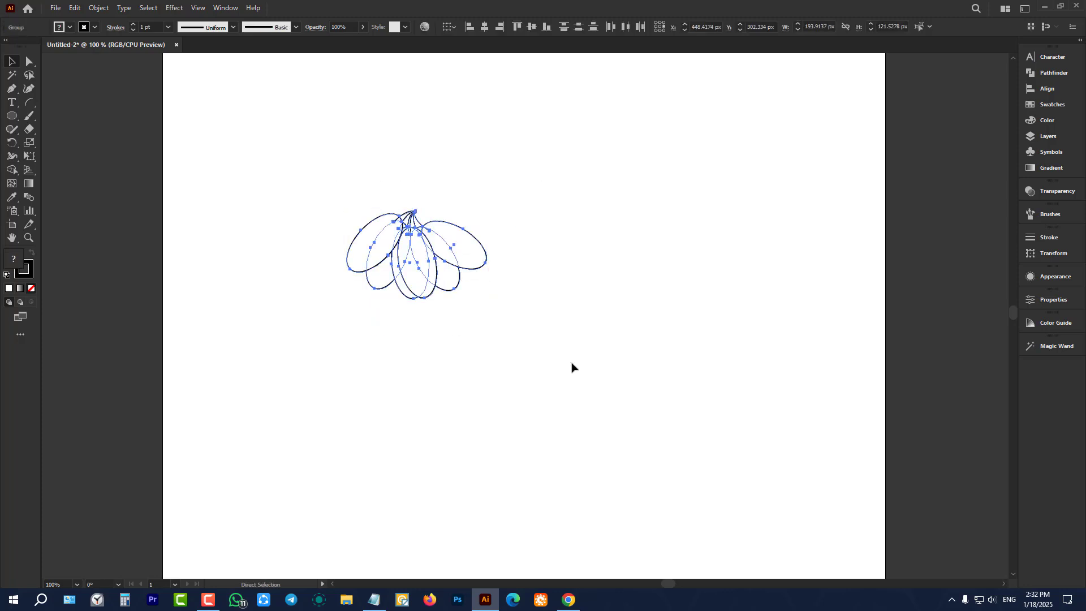
pyautogui.hotkey('ctrl', 'g')
pyautogui.click(572, 363)
pyautogui.keyDown('alt'); pyautogui.moveTo(411, 228); pyautogui.dragTo(414, 282); pyautogui.keyUp('alt')
pyautogui.click(628, 287)
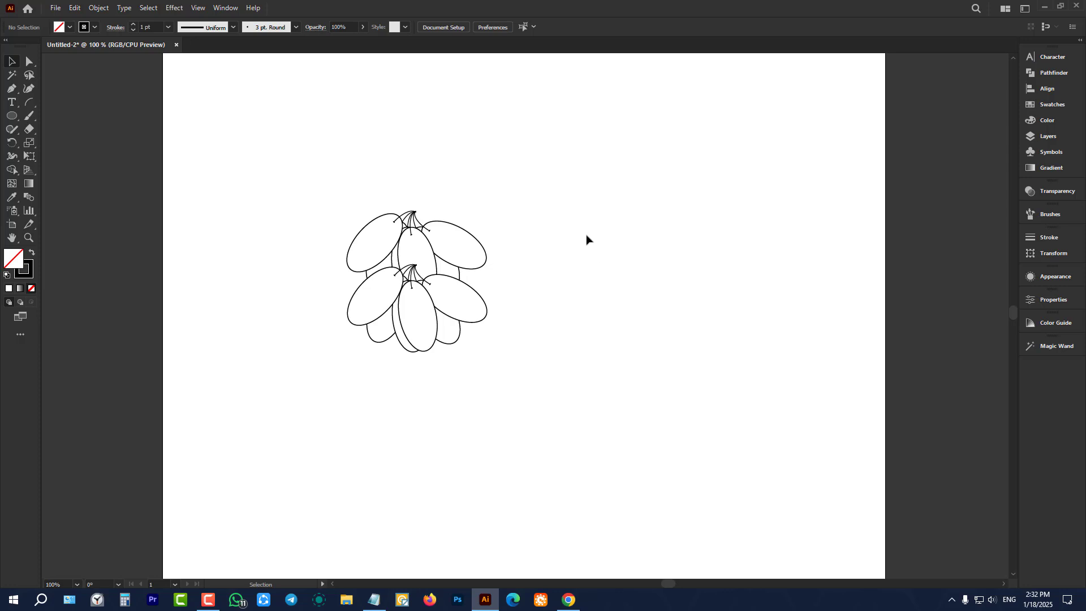
pyautogui.keyDown('alt'); pyautogui.scroll(1, 385, 201); pyautogui.keyUp('alt')
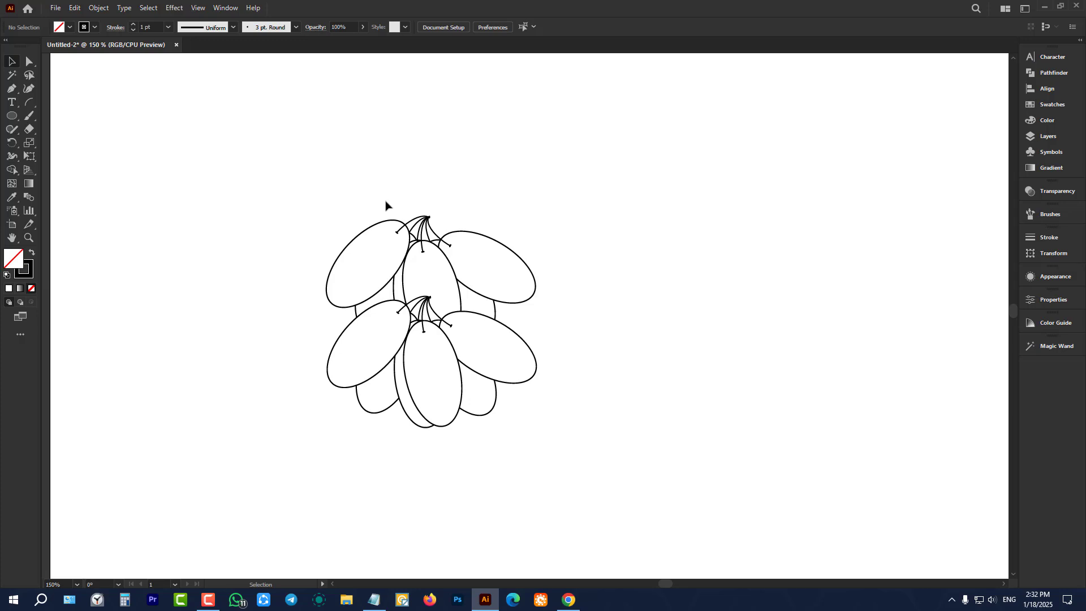
pyautogui.scroll(-3, 385, 202)
pyautogui.click(445, 222)
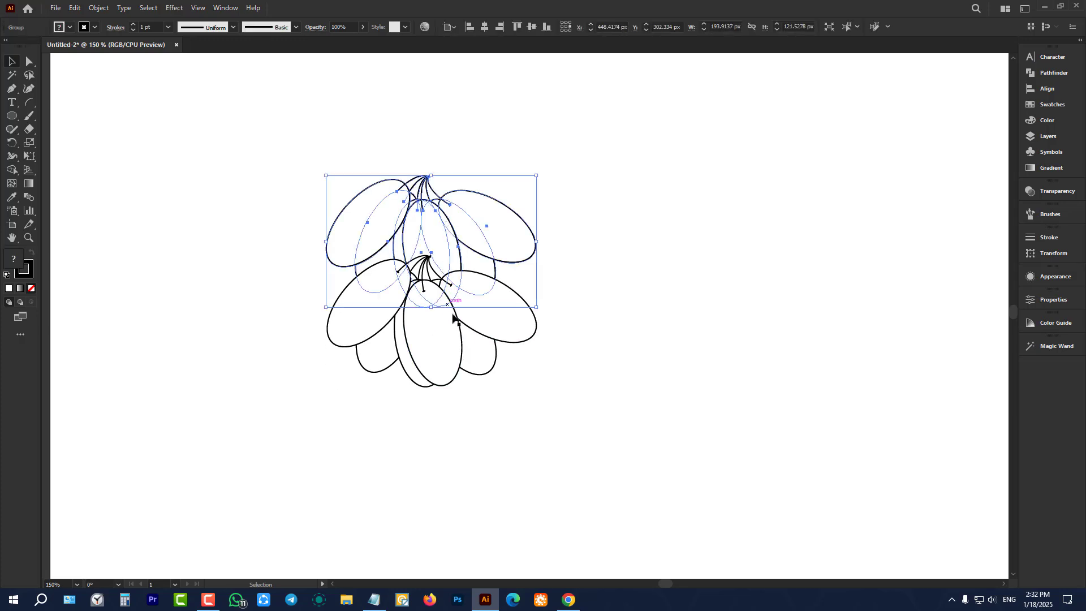
pyautogui.click(585, 260)
pyautogui.click(449, 338)
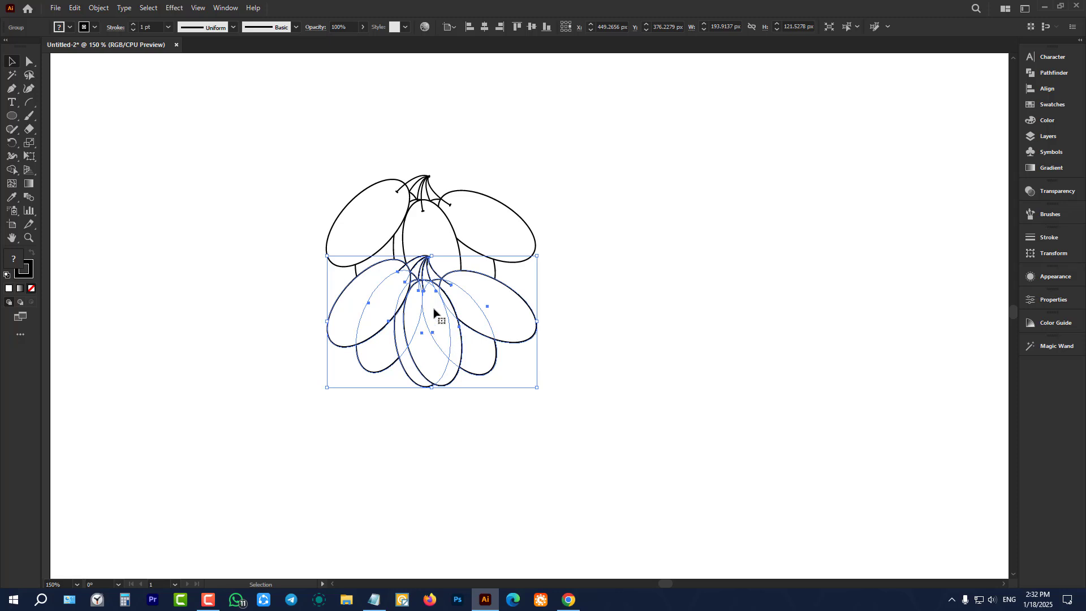
pyautogui.moveTo(433, 310); pyautogui.dragTo(432, 230)
pyautogui.hotkey('ctrl', 'z')
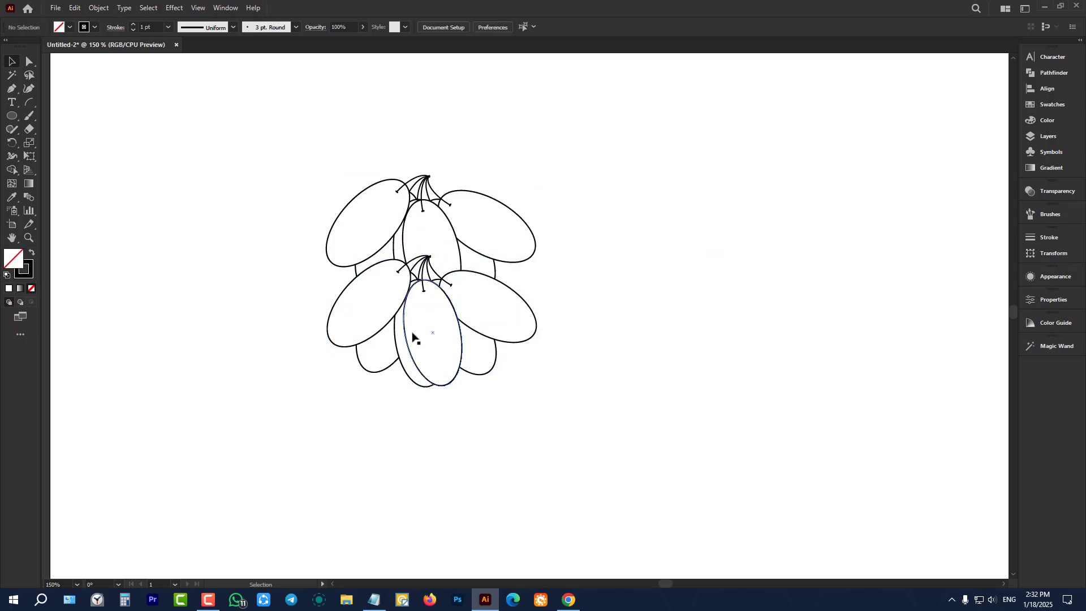
# Step: Send the lower six-grape fan to the back, behind the upper fan
pyautogui.click(412, 339)
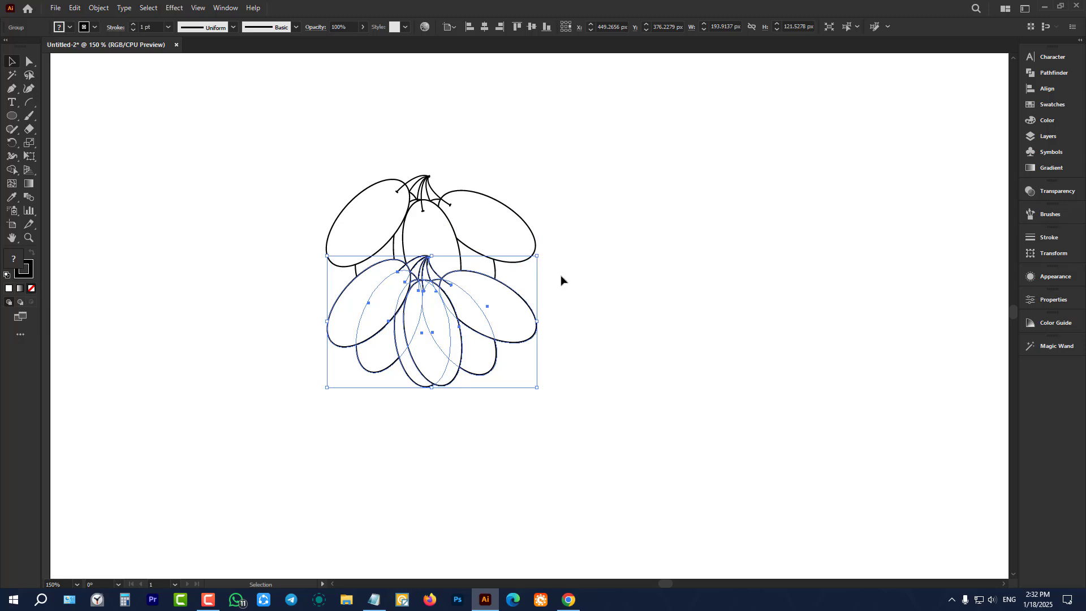
pyautogui.press('ctrl')
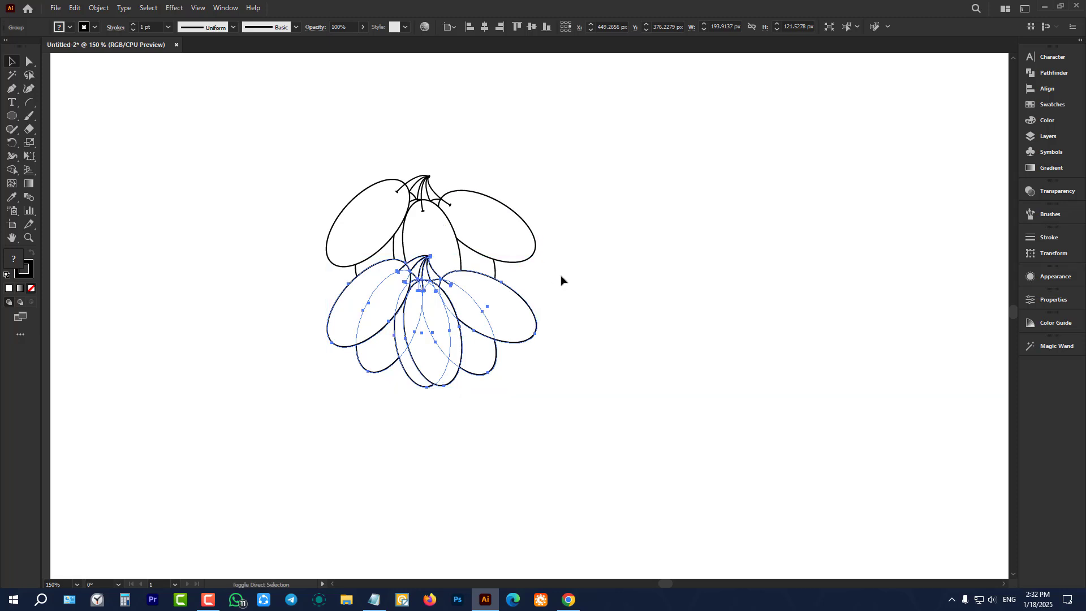
pyautogui.hotkey('ctrl', 'shift', '[')
pyautogui.click(561, 280)
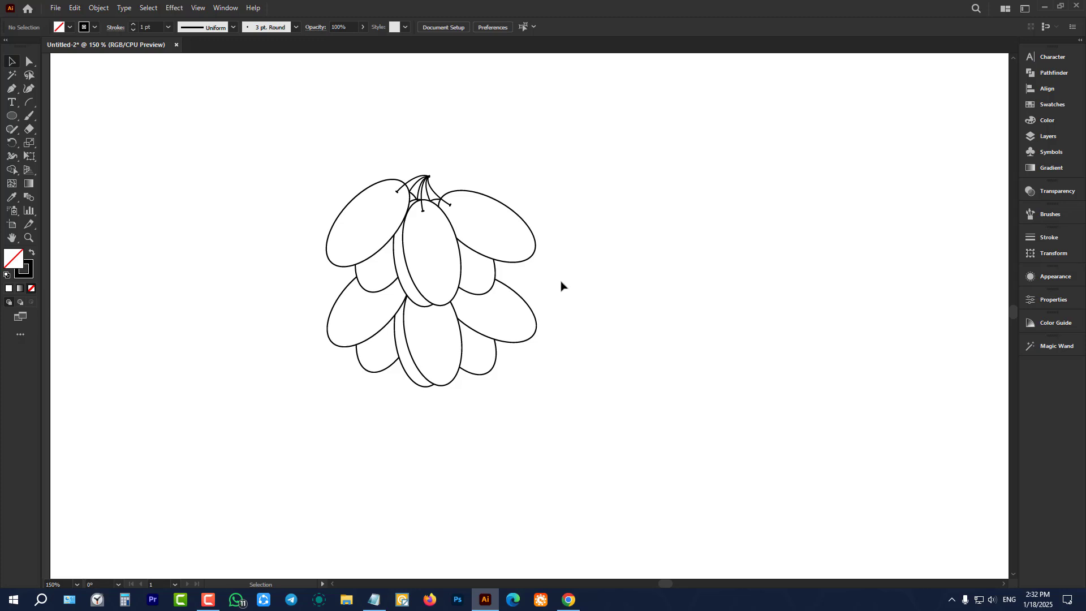
# Step: Review the Arrange stacking-order options available for the lower grape fan
pyautogui.click(507, 321)
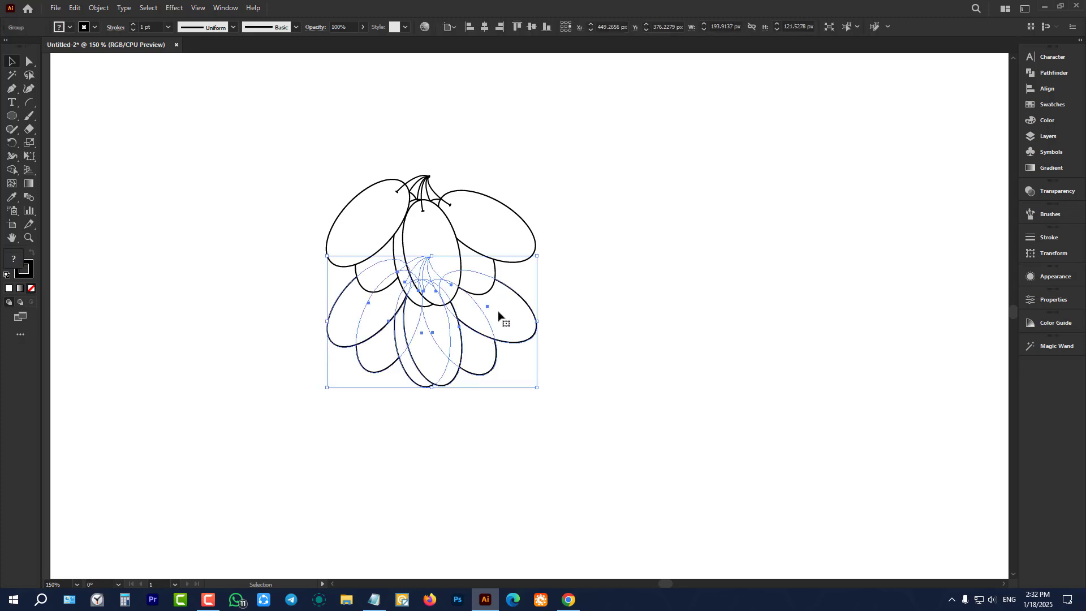
pyautogui.click(626, 355)
pyautogui.click(460, 303)
pyautogui.rightClick(511, 326)
pyautogui.moveTo(555, 464)
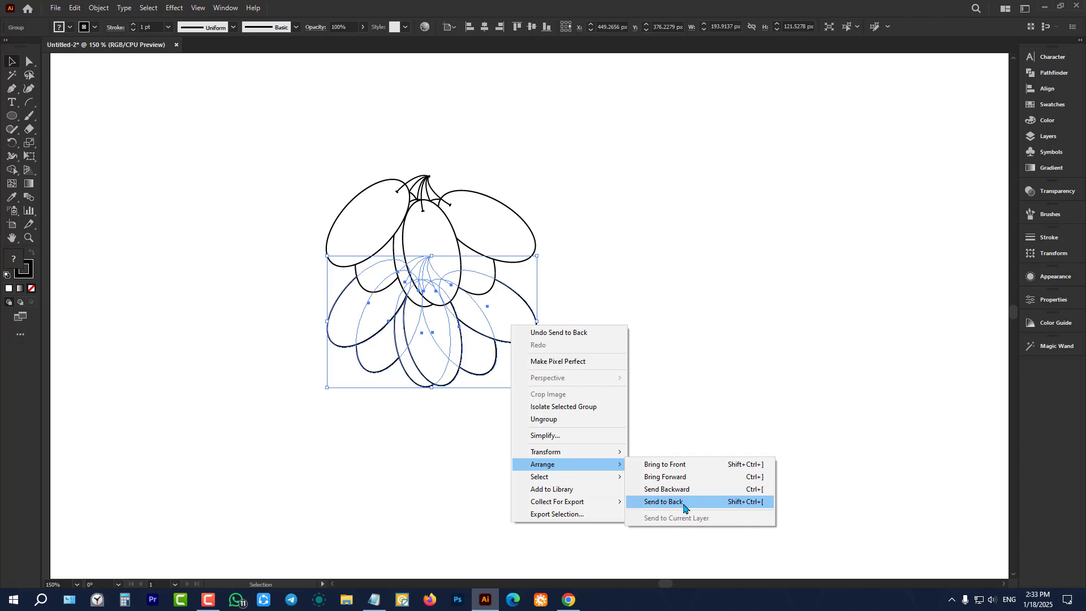
pyautogui.click(686, 407)
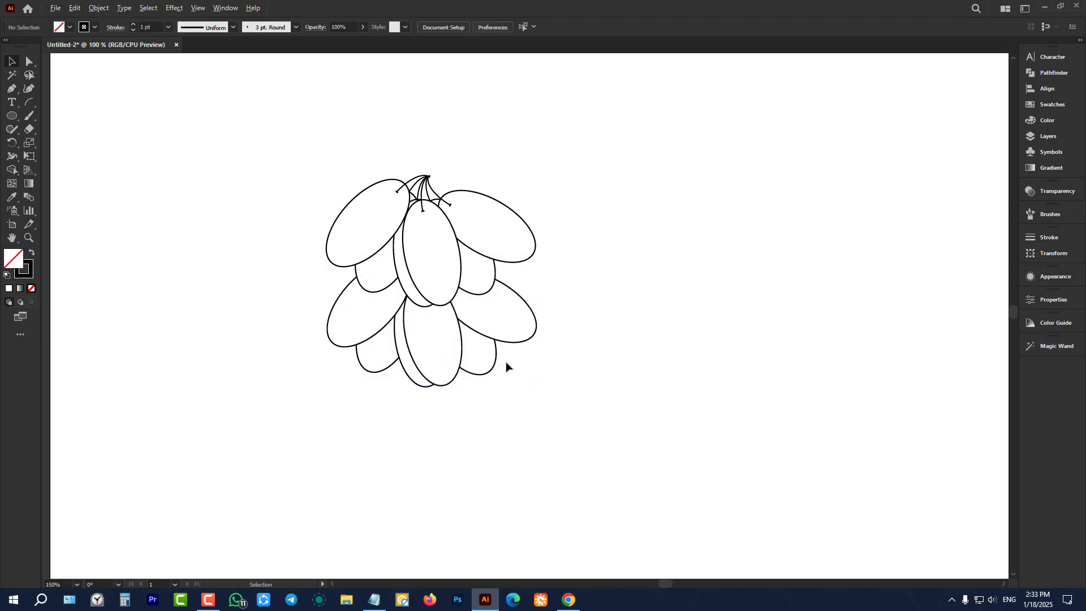
# Step: Draw a rectangle of about 282 by 238 px below the grapes and fill it with blue
pyautogui.scroll(-4, 506, 366)
pyautogui.scroll(3, 555, 380)
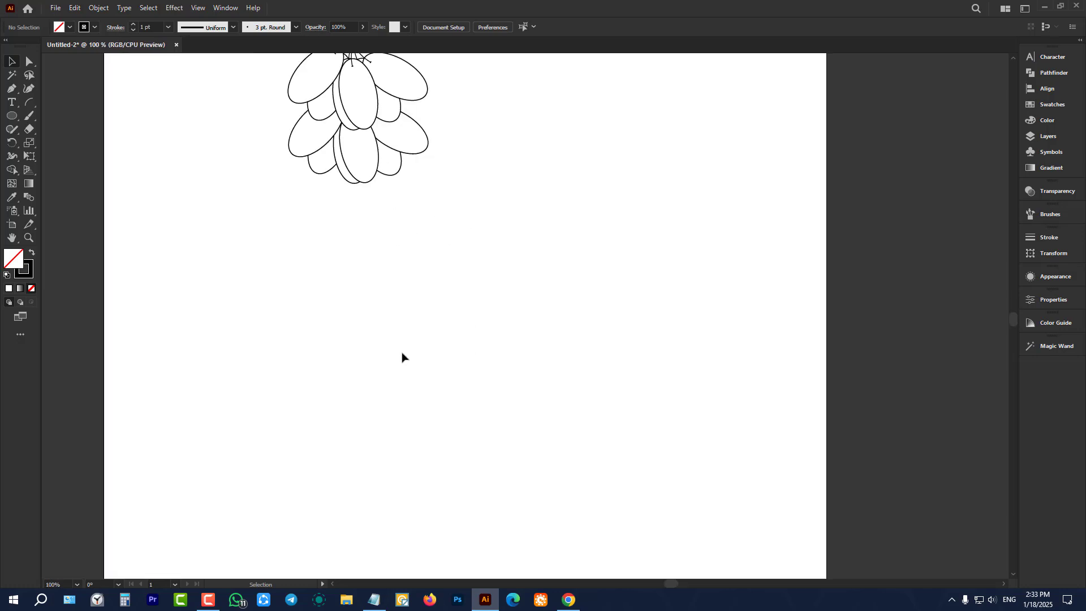
pyautogui.click(11, 115)
pyautogui.click(62, 112)
pyautogui.moveTo(251, 238); pyautogui.dragTo(455, 408)
pyautogui.click(7, 64)
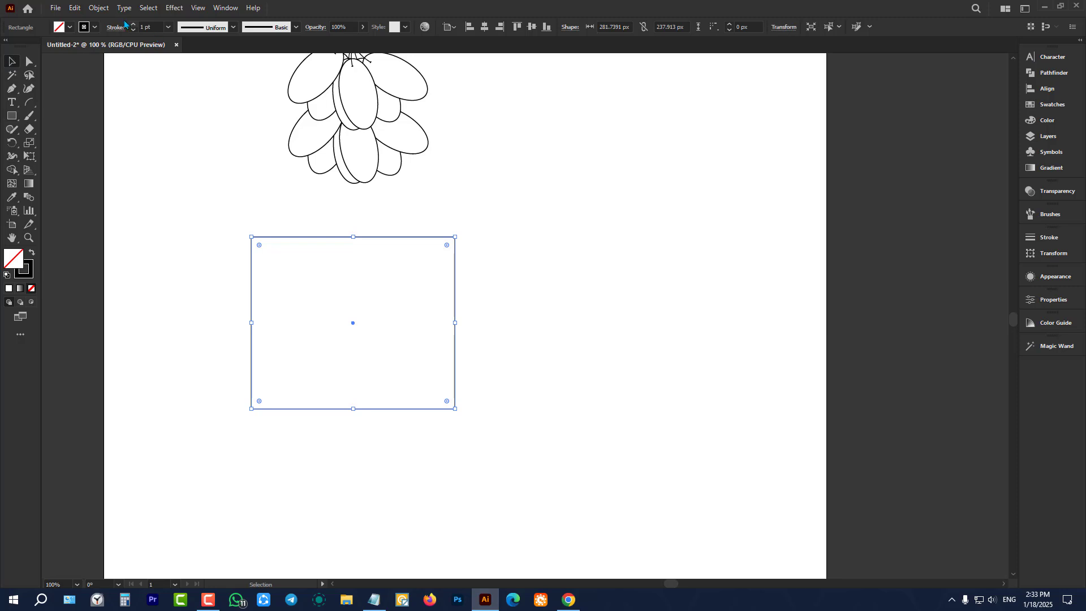
pyautogui.click(70, 26)
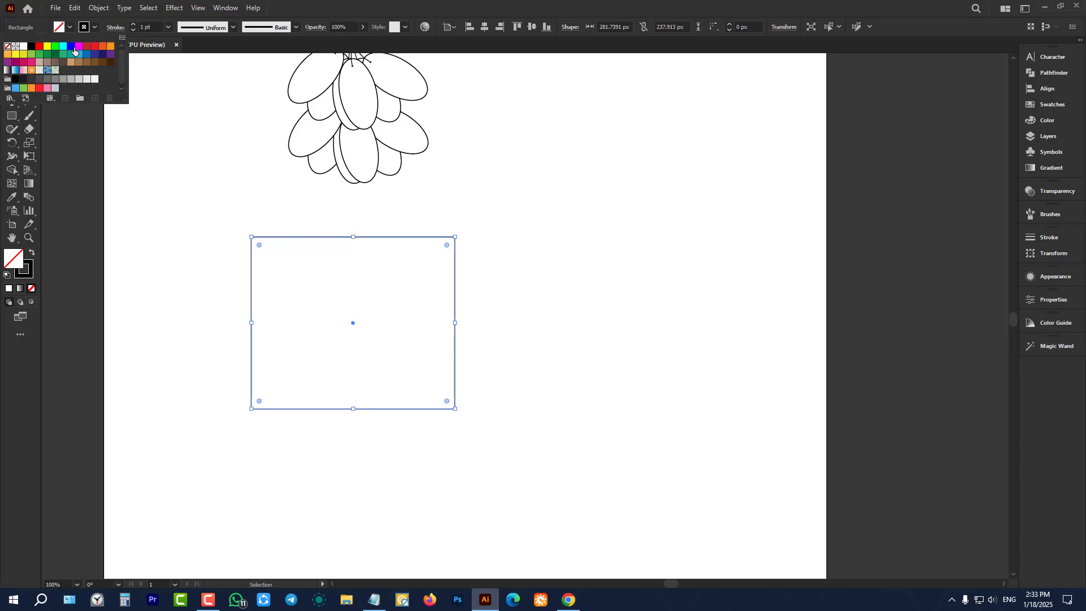
pyautogui.click(71, 46)
pyautogui.click(222, 349)
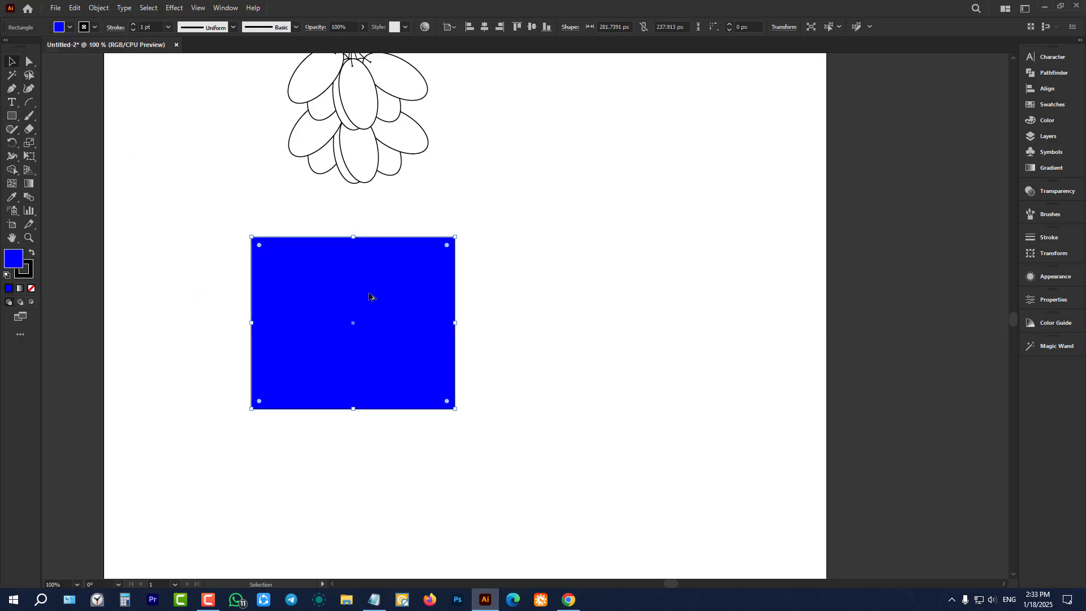
# Step: Make three copies of the blue rectangle and arrange all four in a tight diagonal cascade toward the lower right
pyautogui.moveTo(371, 296); pyautogui.dragTo(568, 460)
pyautogui.scroll(-5, 507, 430)
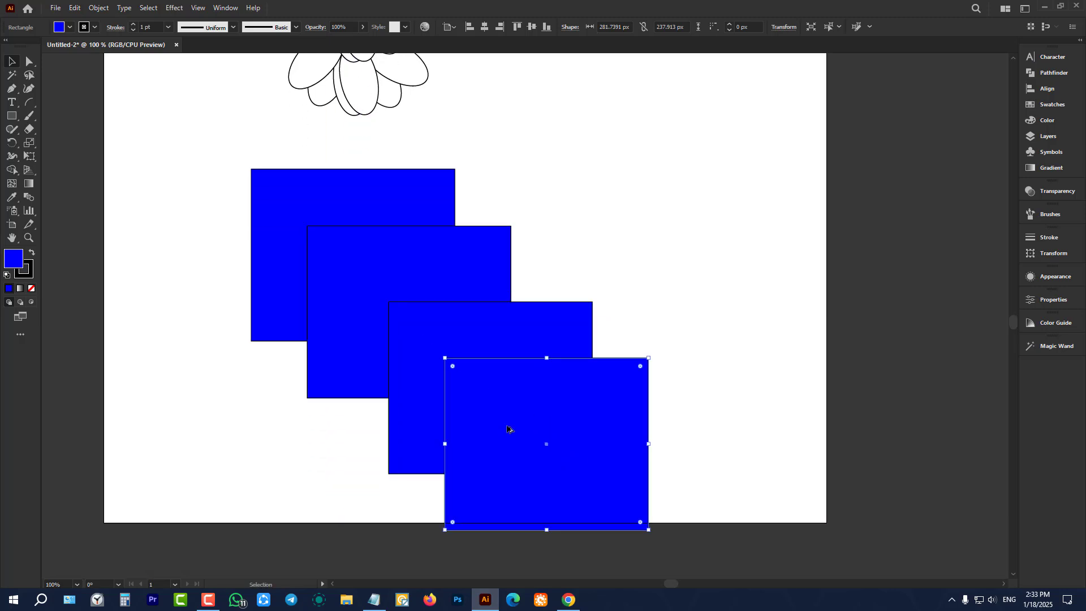
pyautogui.click(189, 207)
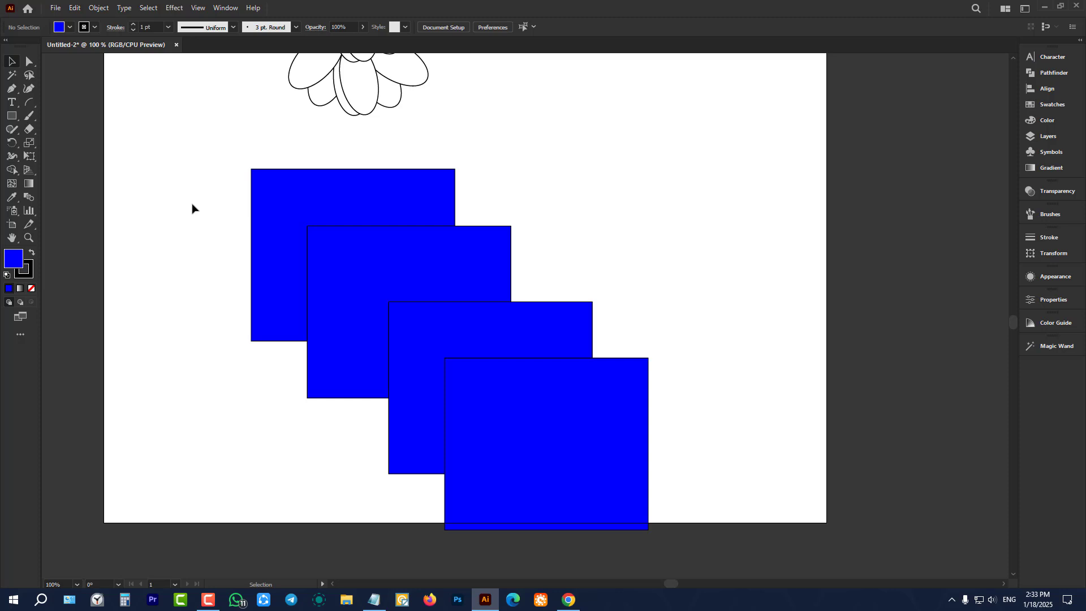
pyautogui.moveTo(351, 283); pyautogui.dragTo(325, 260)
pyautogui.moveTo(463, 334); pyautogui.dragTo(391, 260)
pyautogui.moveTo(540, 398); pyautogui.dragTo(449, 290)
pyautogui.scroll(1, 230, 205)
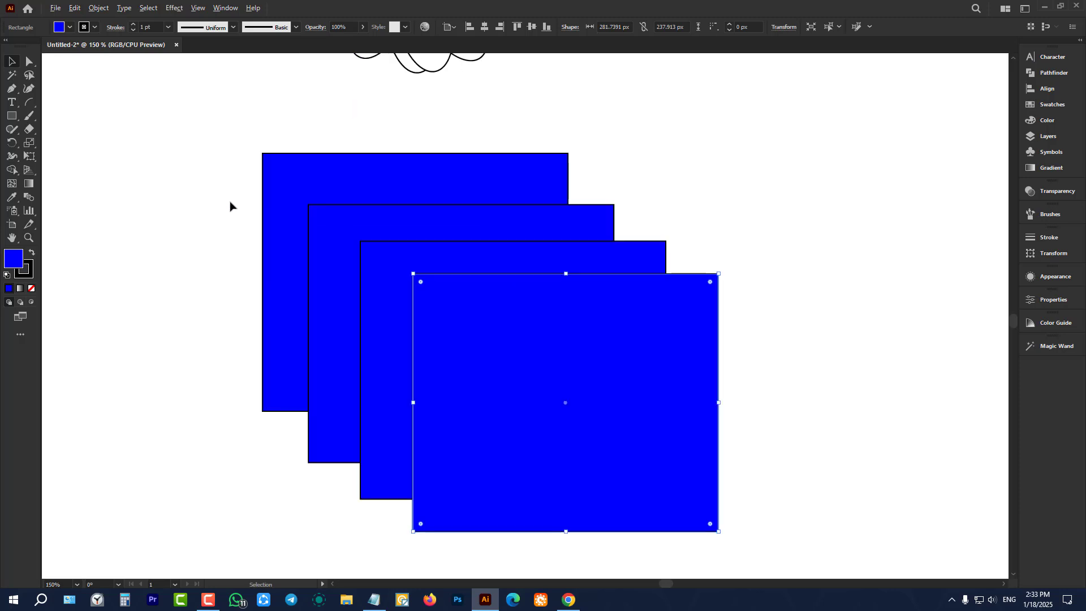
# Step: Fill the second rectangle from the back of the cascade with red
pyautogui.click(315, 182)
pyautogui.click(333, 219)
pyautogui.click(399, 277)
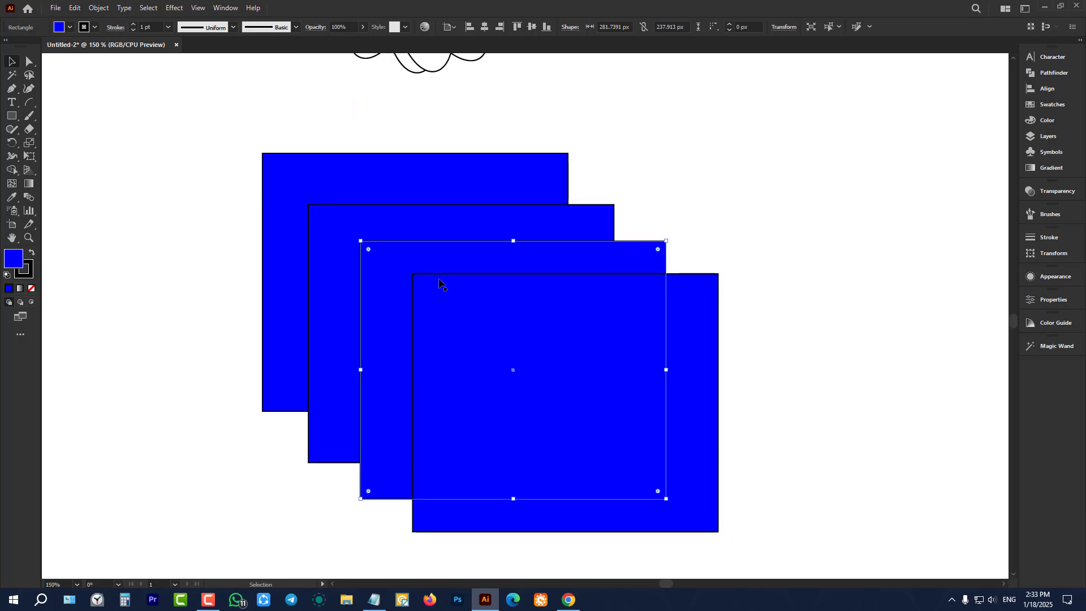
pyautogui.click(512, 295)
pyautogui.click(369, 238)
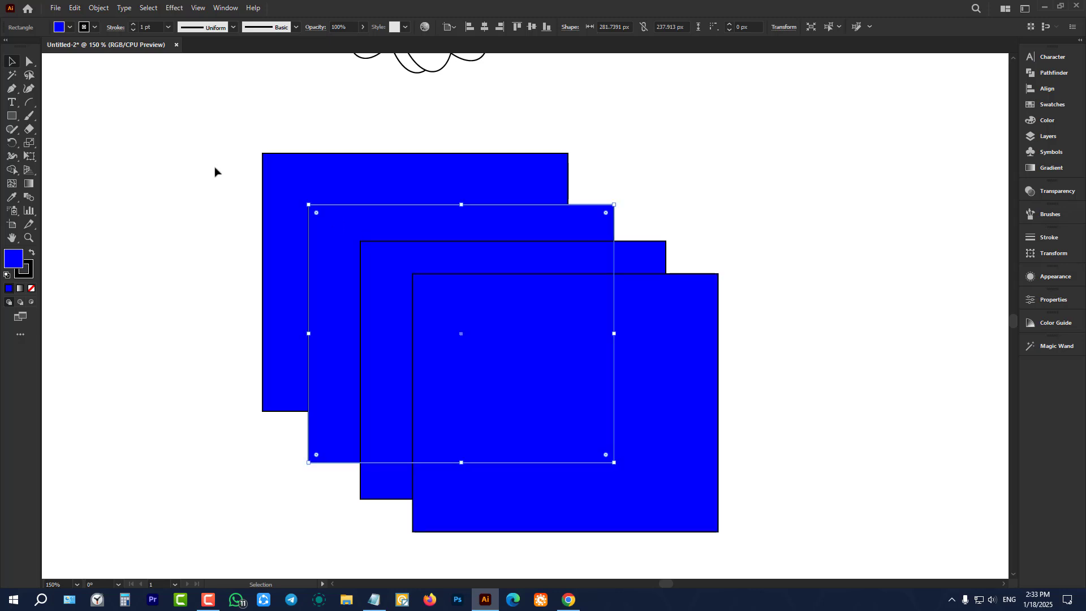
pyautogui.click(70, 26)
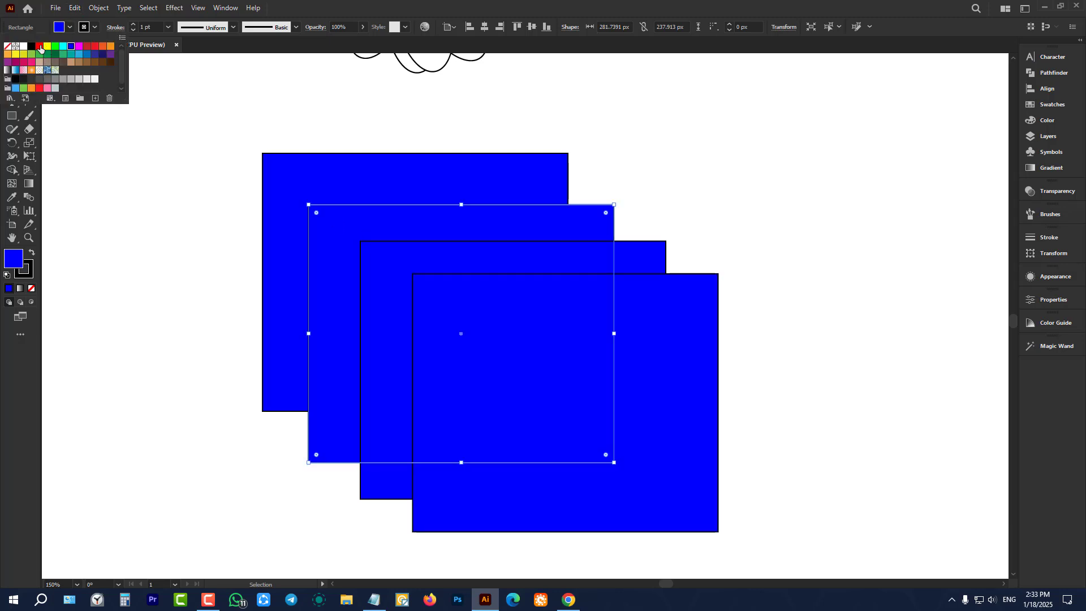
pyautogui.click(40, 45)
# Step: Fill the third rectangle of the cascade with the dark blue swatch R=27 G=20 B=100
pyautogui.doubleClick(400, 293)
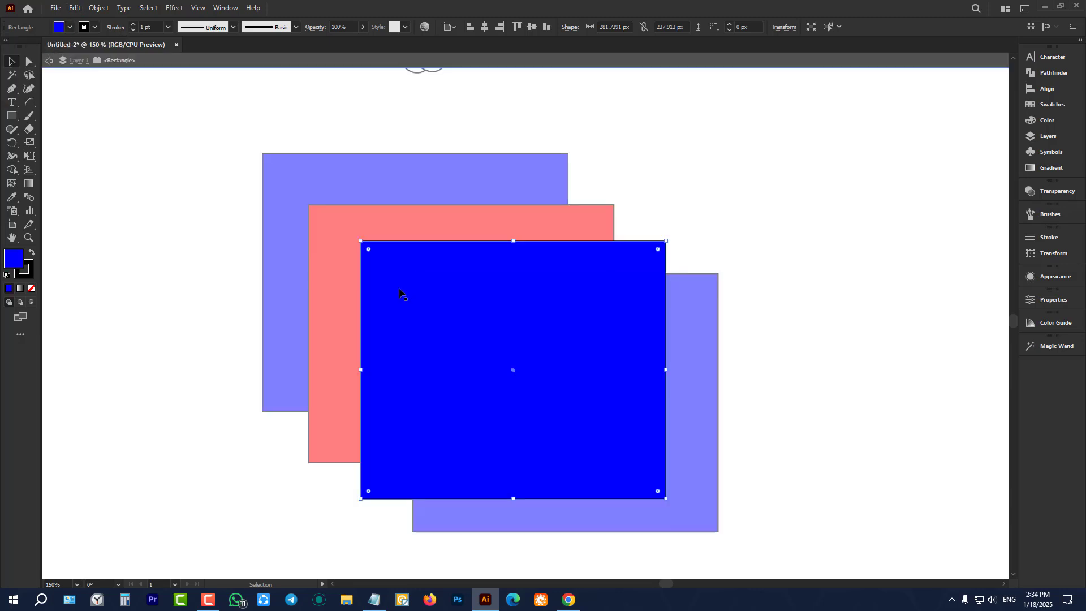
pyautogui.doubleClick(109, 222)
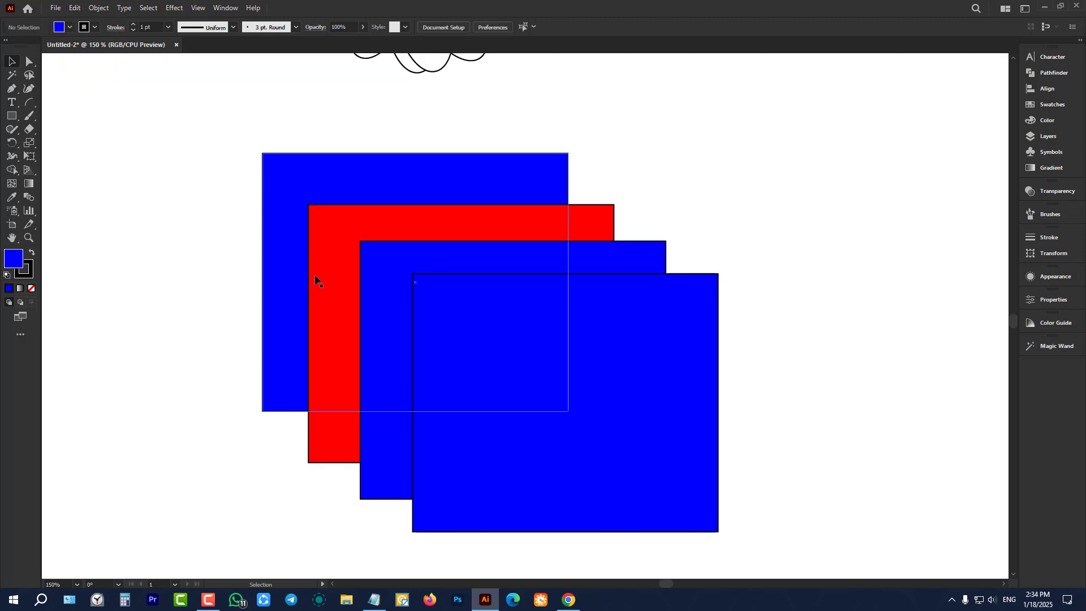
pyautogui.click(69, 27)
pyautogui.click(103, 48)
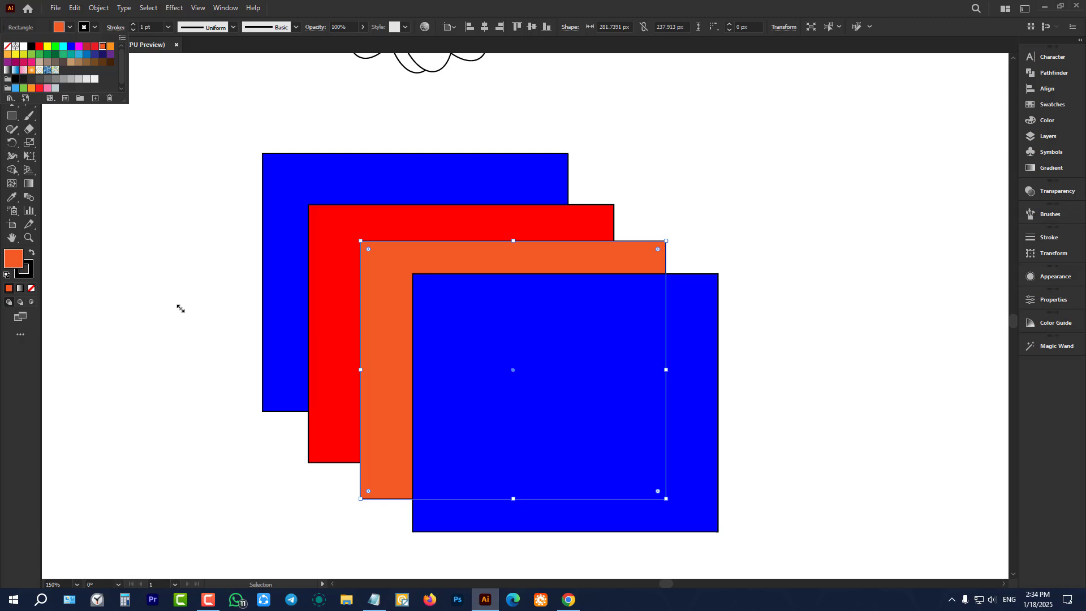
pyautogui.click(103, 54)
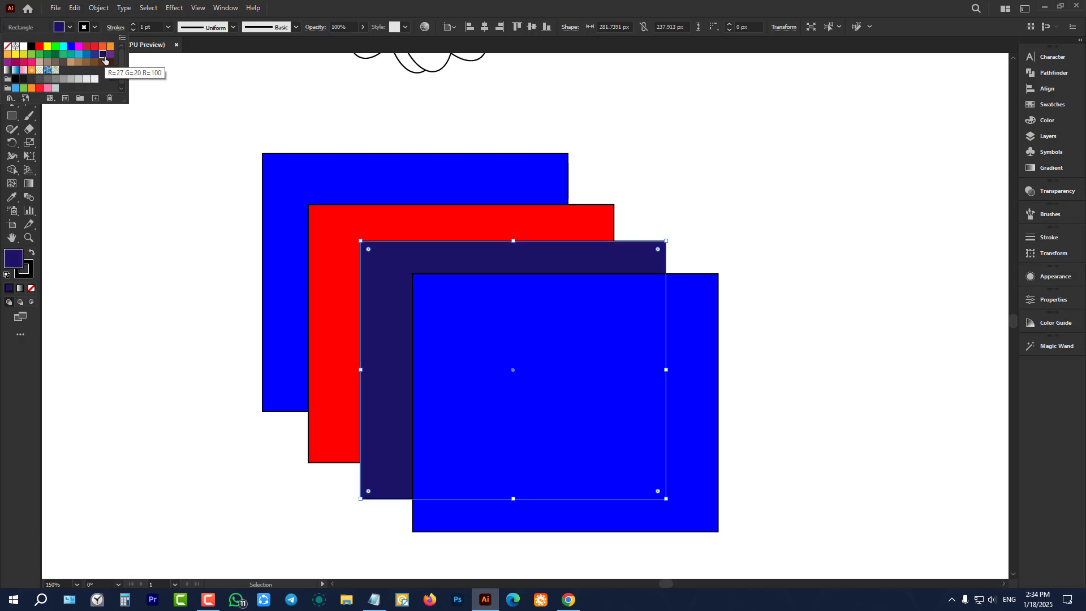
# Step: Fill the front rectangle of the cascade with the pink swatch and clear the selection
pyautogui.doubleClick(543, 345)
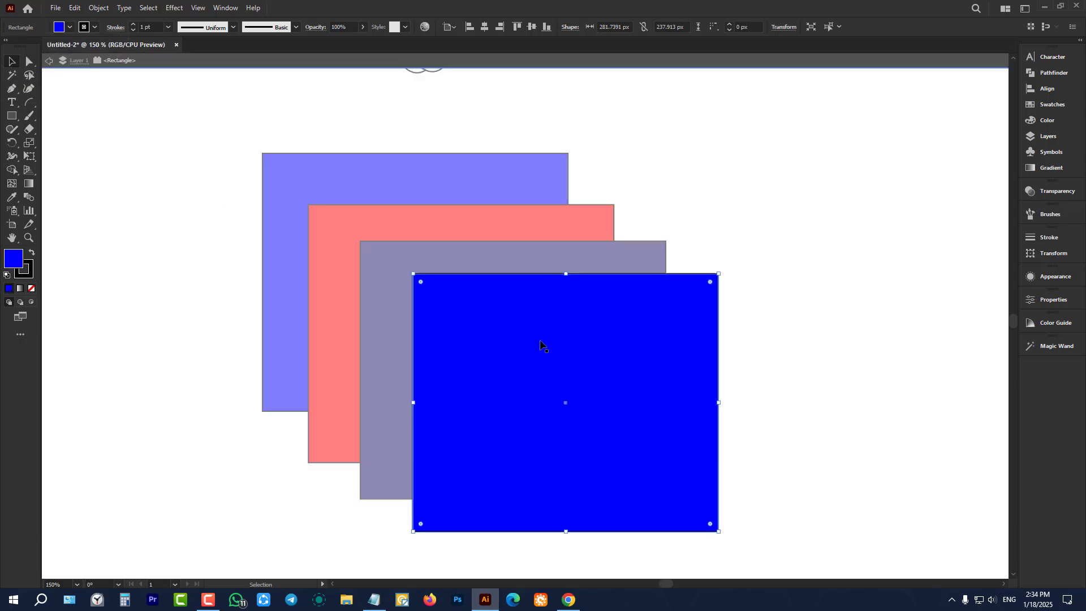
pyautogui.click(69, 27)
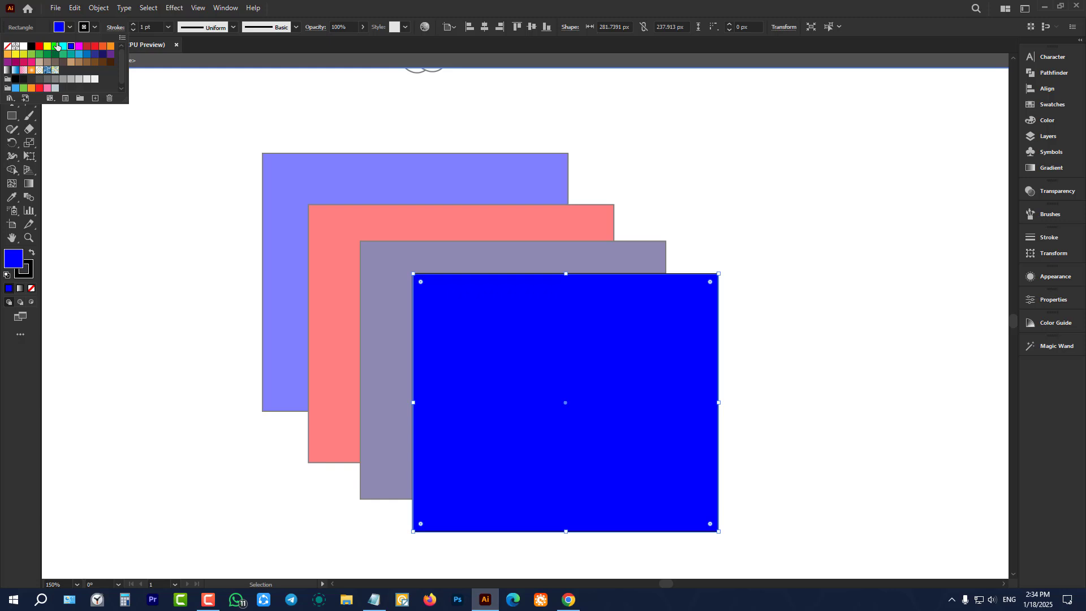
pyautogui.click(31, 62)
pyautogui.doubleClick(120, 212)
pyautogui.click(130, 223)
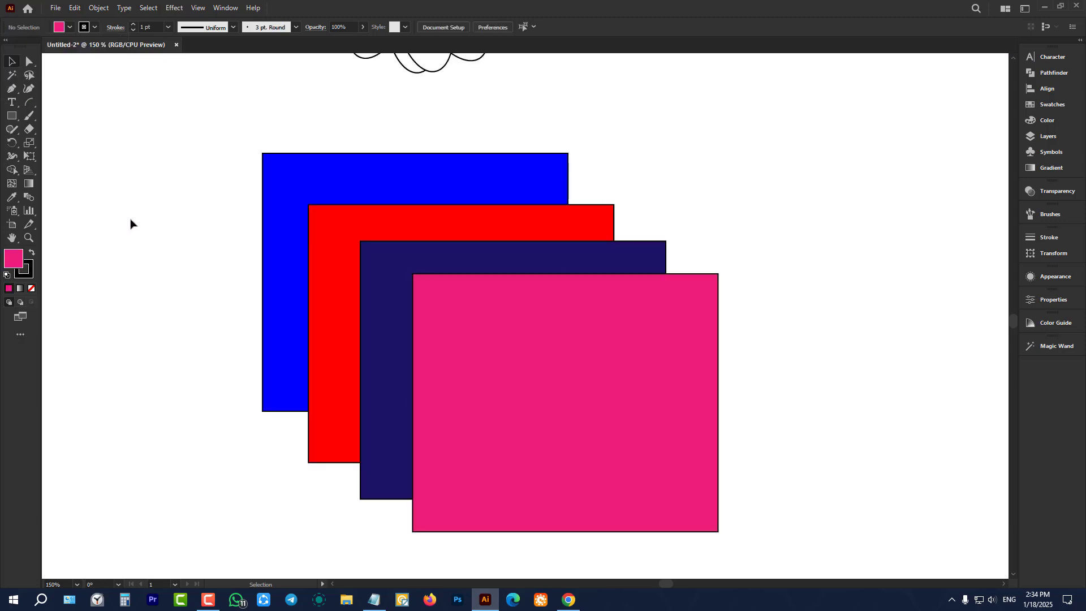
# Step: Review the Arrange stacking-order options available for the rear blue rectangle
pyautogui.scroll(-1, 130, 223)
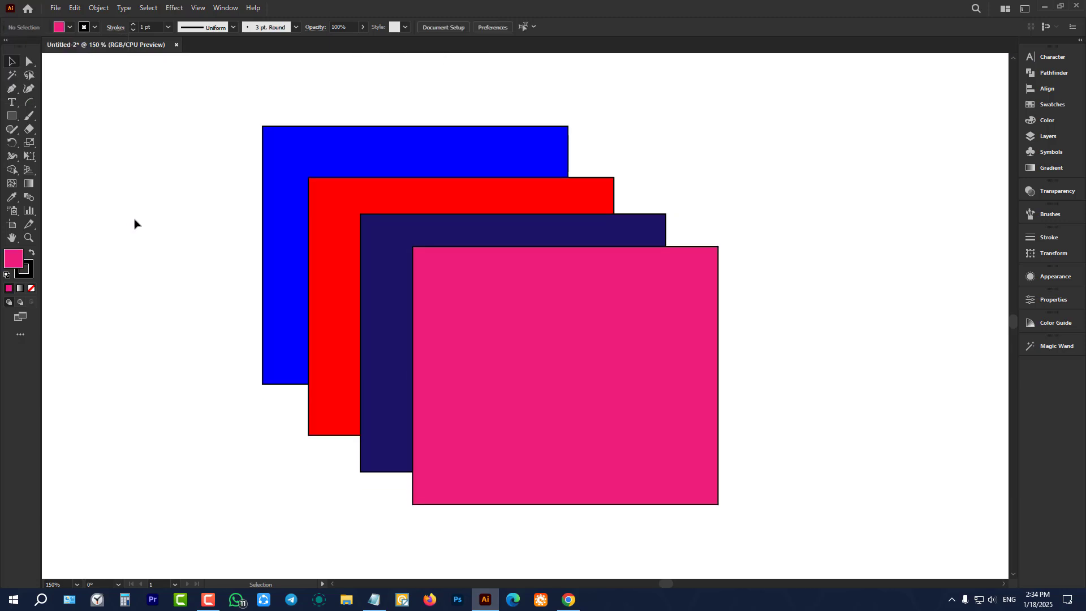
pyautogui.click(338, 145)
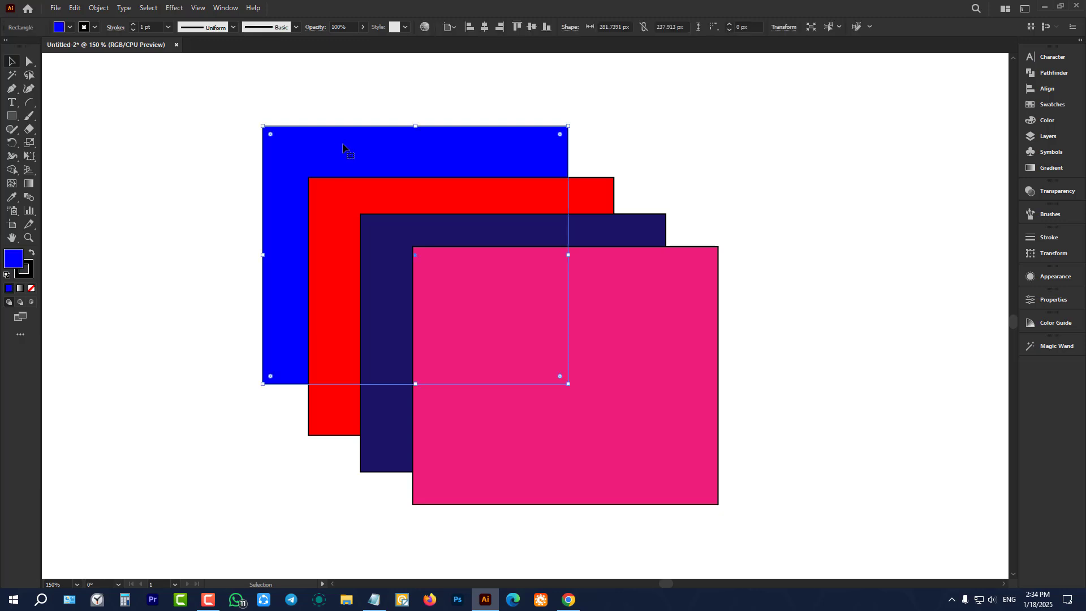
pyautogui.rightClick(342, 148)
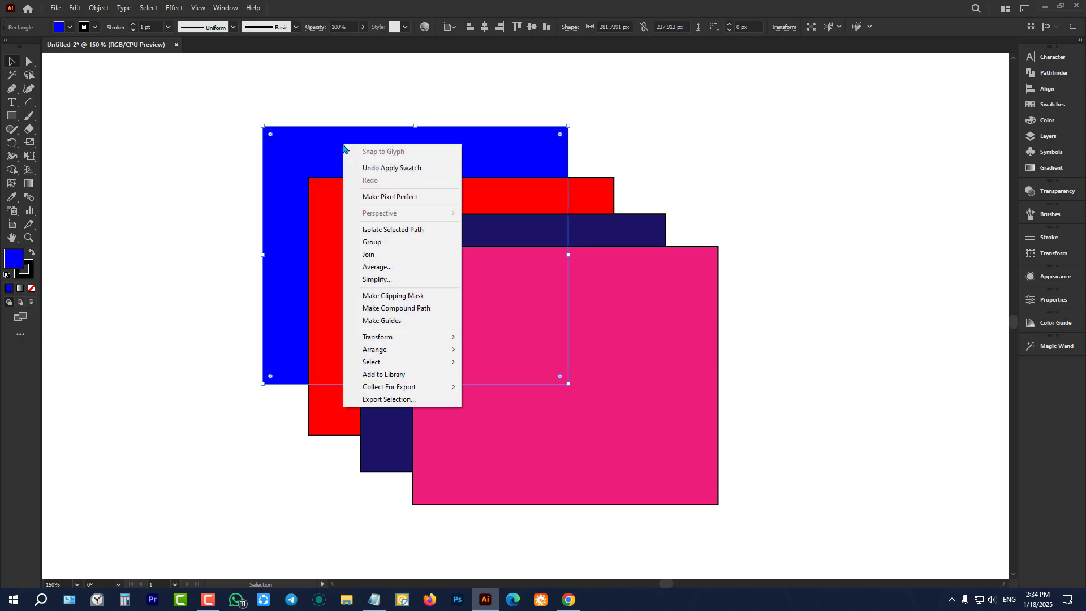
pyautogui.moveTo(388, 355)
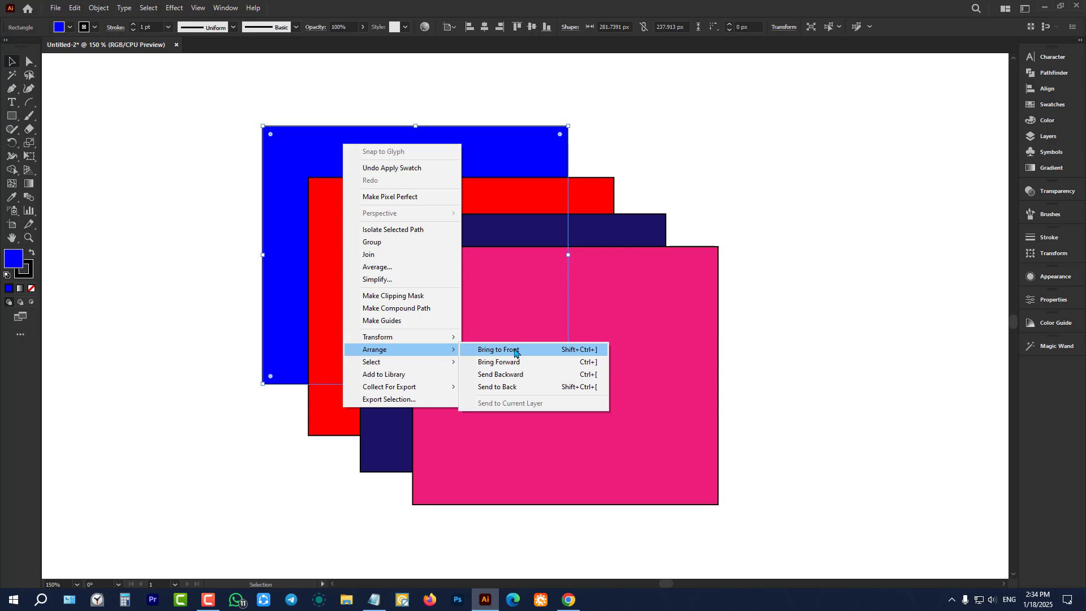
pyautogui.click(921, 258)
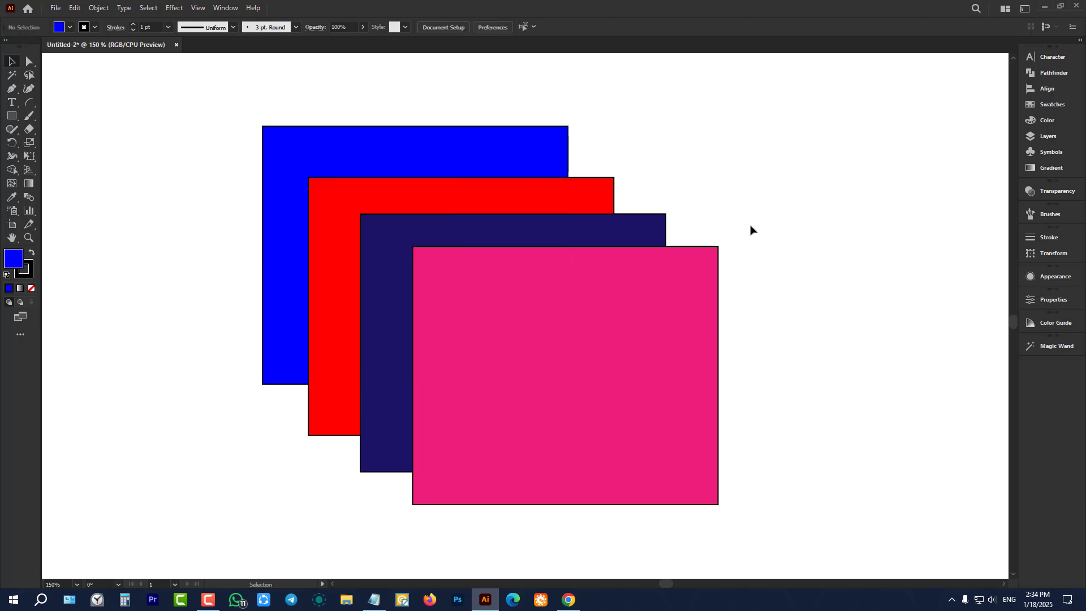
# Step: Bring the rear blue rectangle to the front of the stack and send it to the back again
pyautogui.click(443, 164)
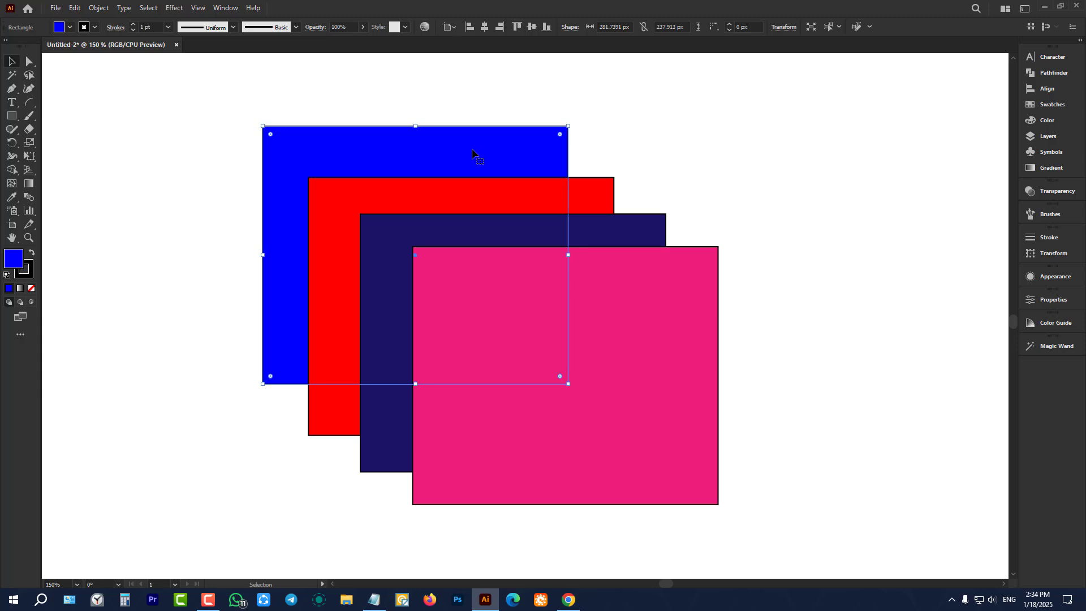
pyautogui.press('ctrl')
pyautogui.hotkey('ctrl', 'shift', ']')
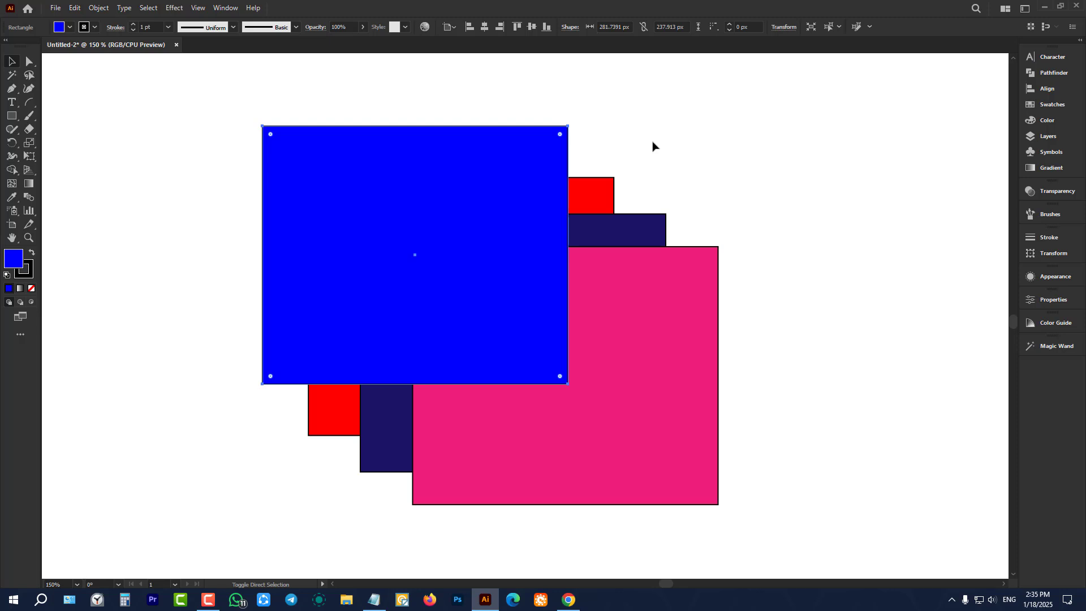
pyautogui.hotkey('ctrl', 'shift', '[')
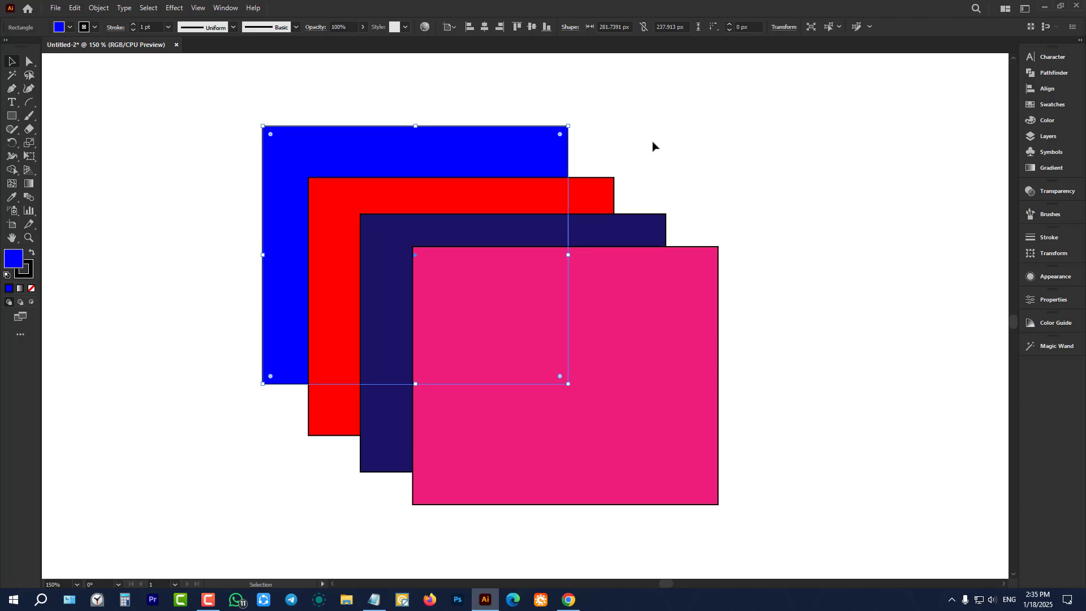
pyautogui.press('ctrl')
pyautogui.press('ctrl')
pyautogui.click(649, 140)
# Step: Bring the blue rectangle forward one level, in front of the red rectangle
pyautogui.click(453, 167)
pyautogui.press('ctrl')
pyautogui.hotkey('ctrl', ']')
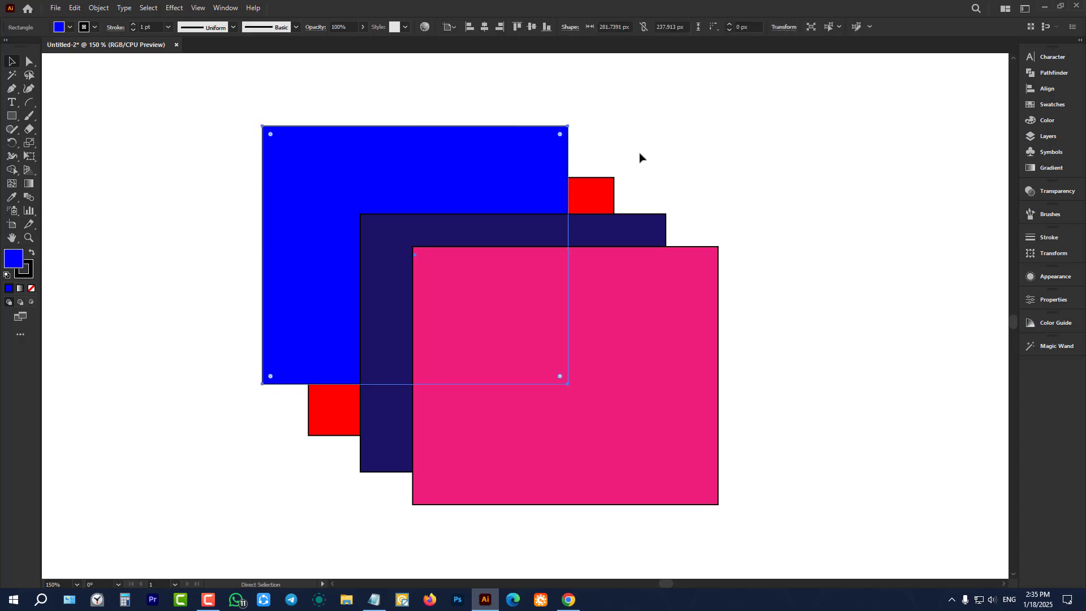
# Step: Bring the blue rectangle forward two more levels to the front, and send it backward three levels behind the red rectangle
pyautogui.hotkey('ctrl', ']')
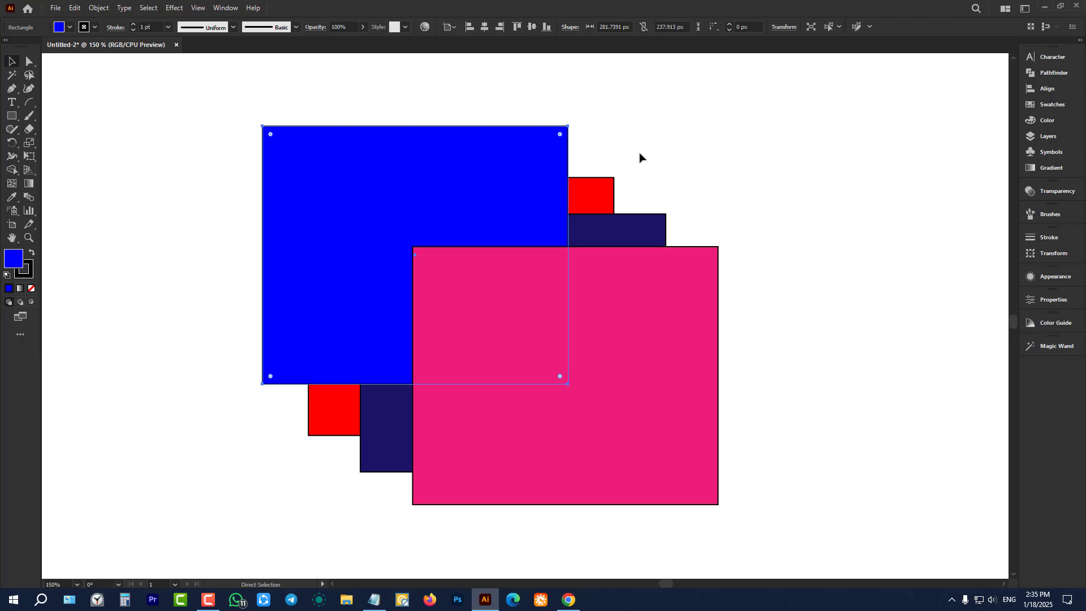
pyautogui.hotkey('ctrl', ']')
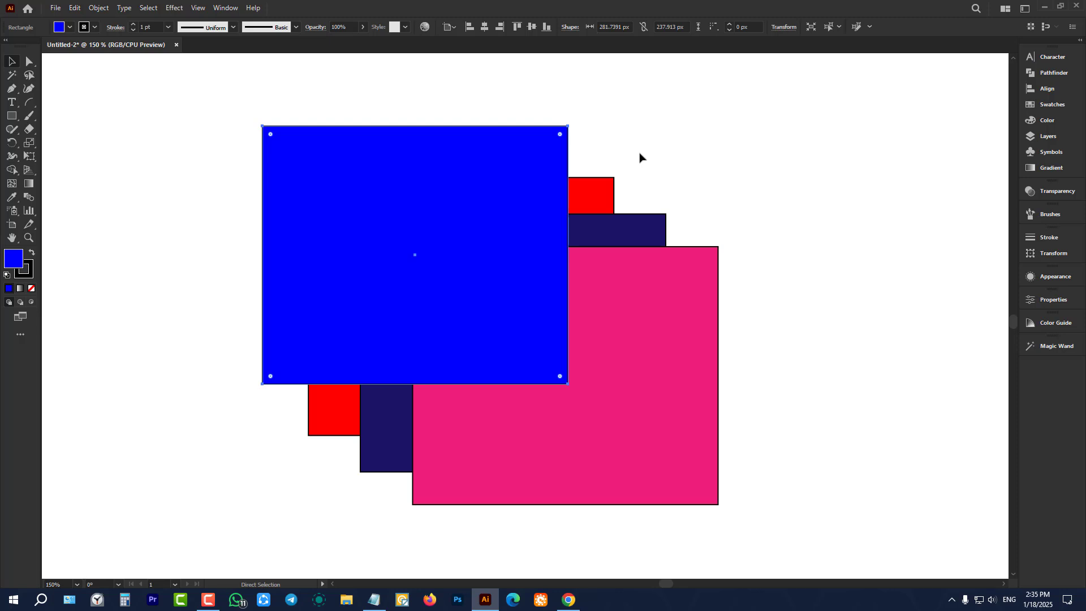
pyautogui.hotkey('ctrl', '[')
pyautogui.hotkey('ctrl', '[')
pyautogui.hotkey('ctrl', '[')
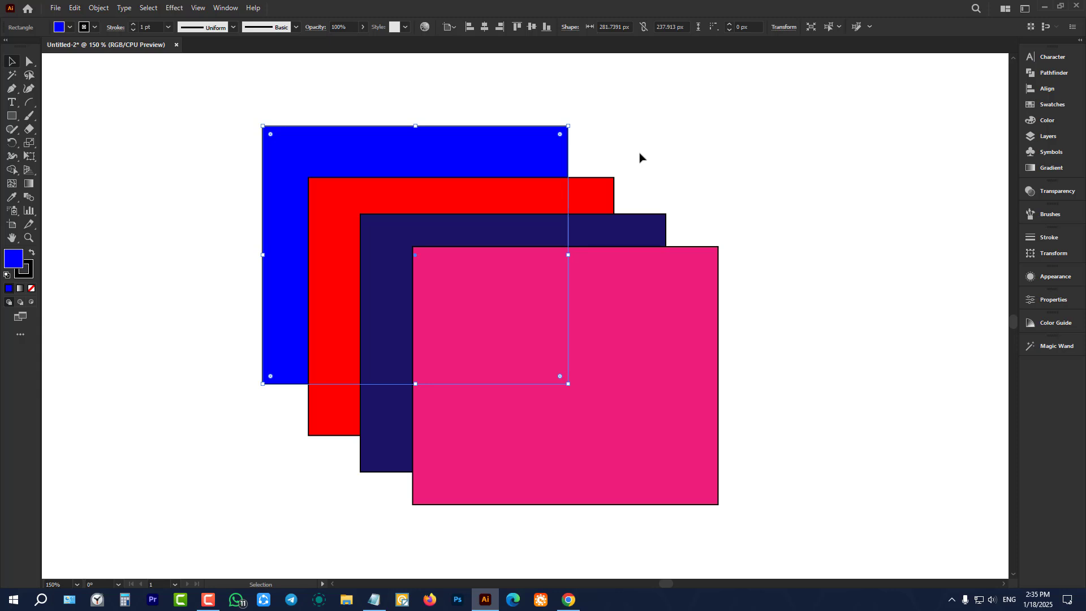
# Step: Fill the rear blue rectangle with the black swatch and clear the selection
pyautogui.scroll(-2, 504, 194)
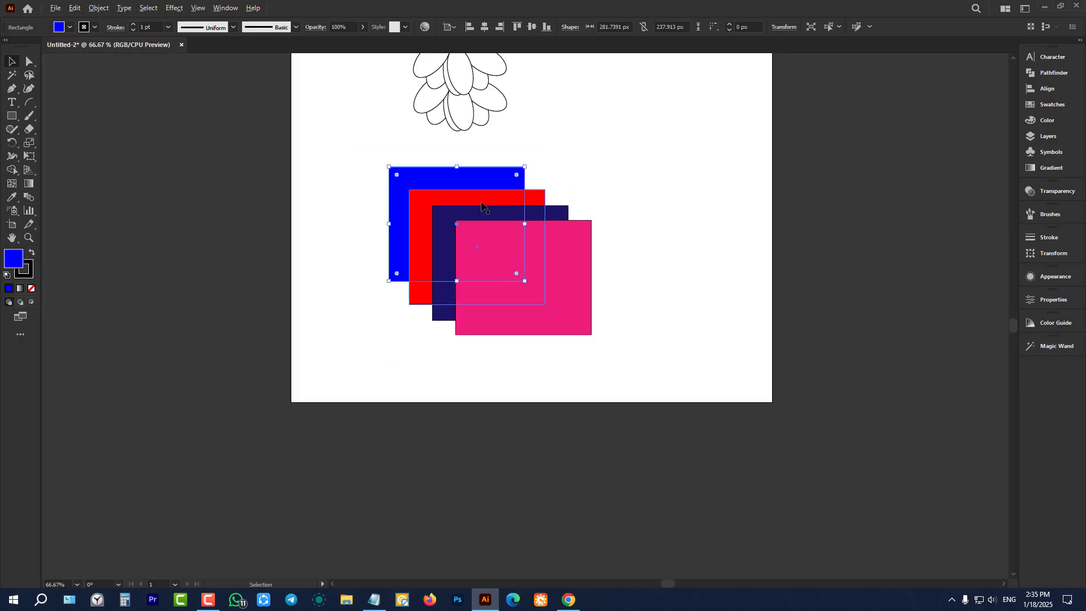
pyautogui.scroll(2, 475, 193)
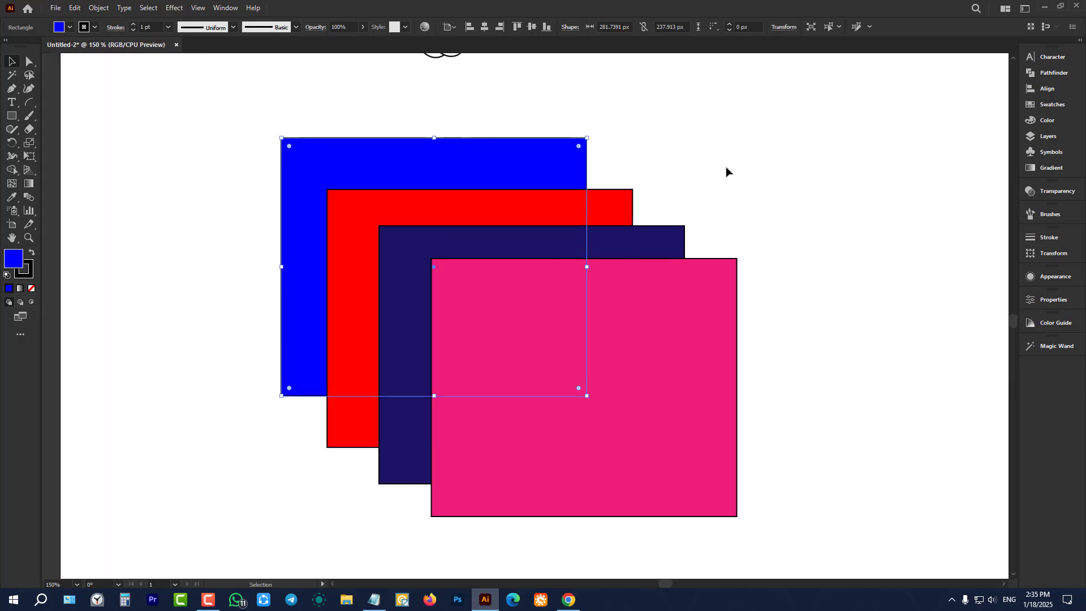
pyautogui.moveTo(727, 169); pyautogui.dragTo(325, 474)
pyautogui.click(189, 240)
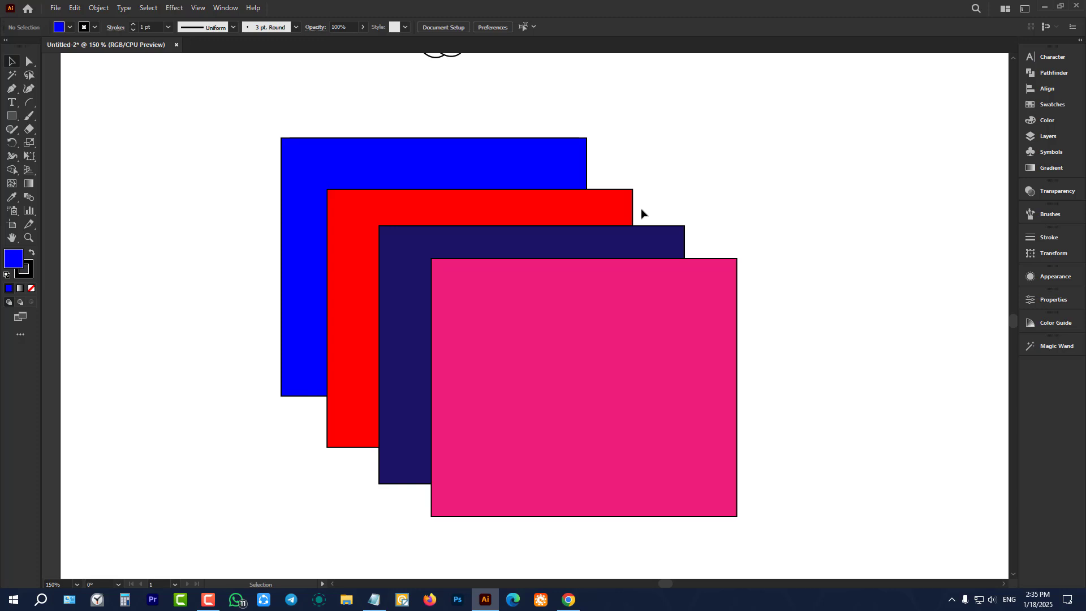
pyautogui.click(310, 170)
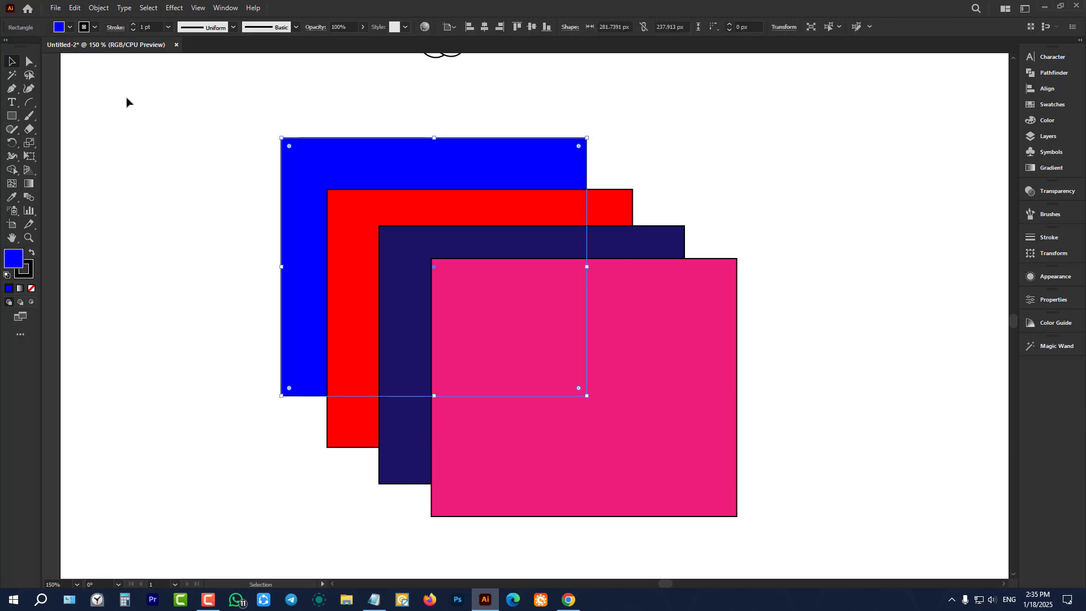
pyautogui.click(84, 27)
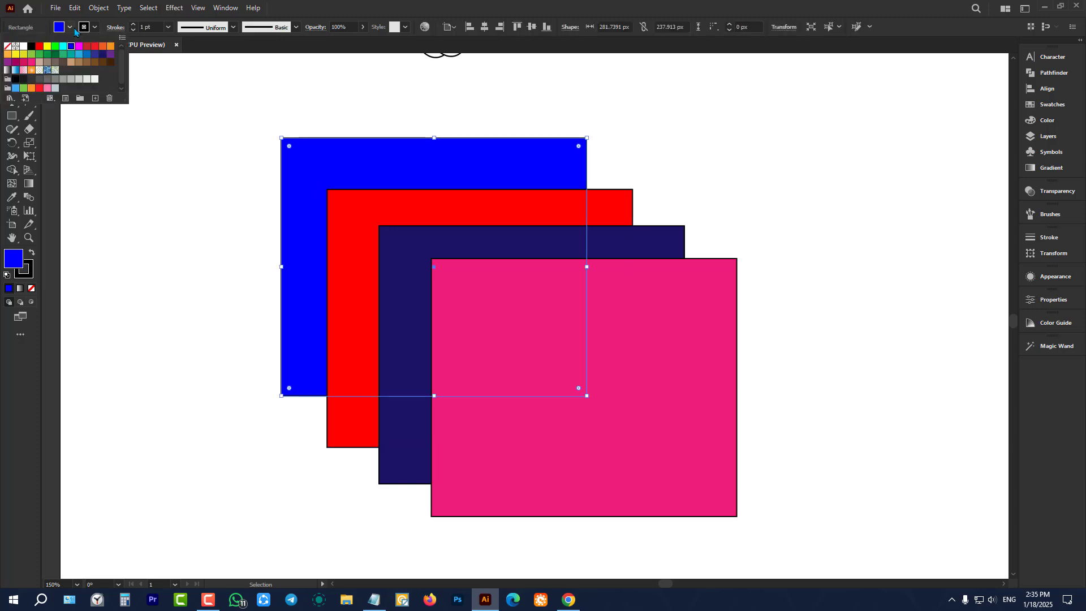
pyautogui.click(31, 49)
pyautogui.click(126, 224)
pyautogui.click(150, 223)
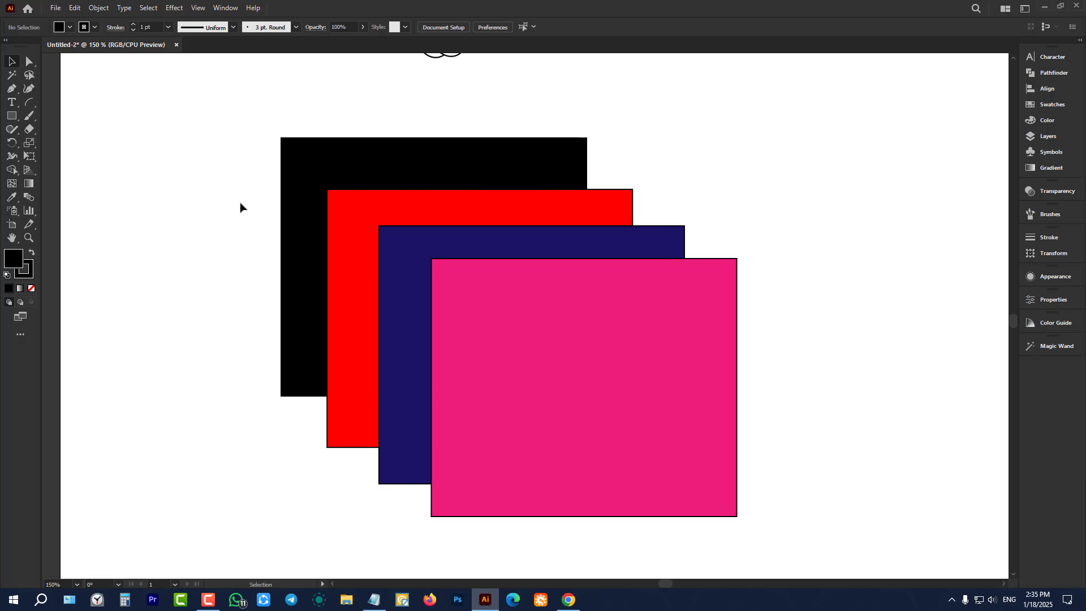
# Step: Bring the rear black rectangle to the front of the stack with Arrange and undo that change
pyautogui.scroll(2, 239, 206)
pyautogui.scroll(-2, 240, 206)
pyautogui.scroll(-2, 780, 181)
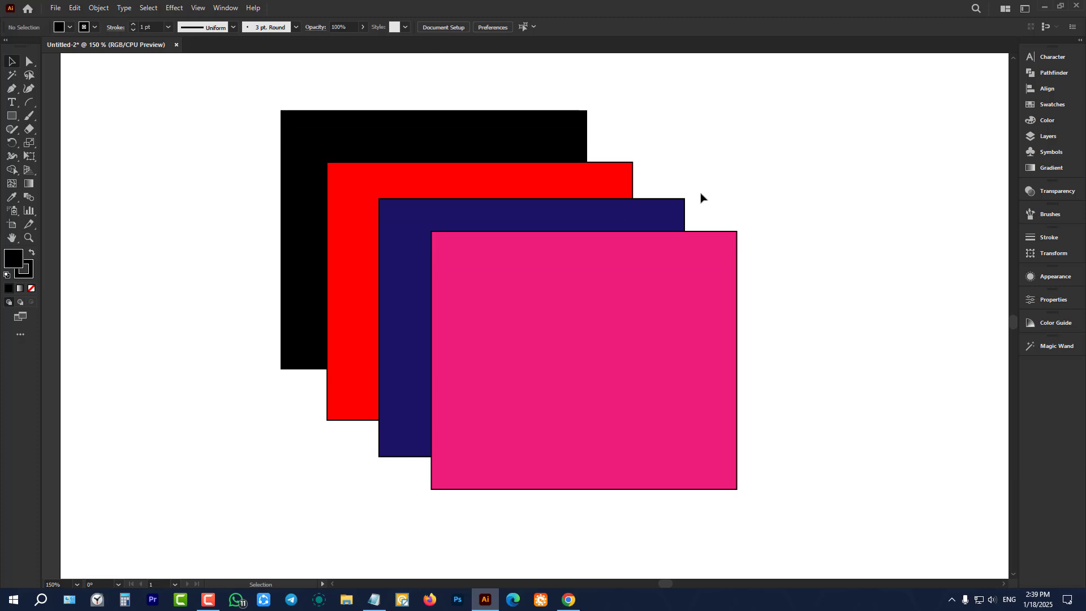
pyautogui.click(396, 135)
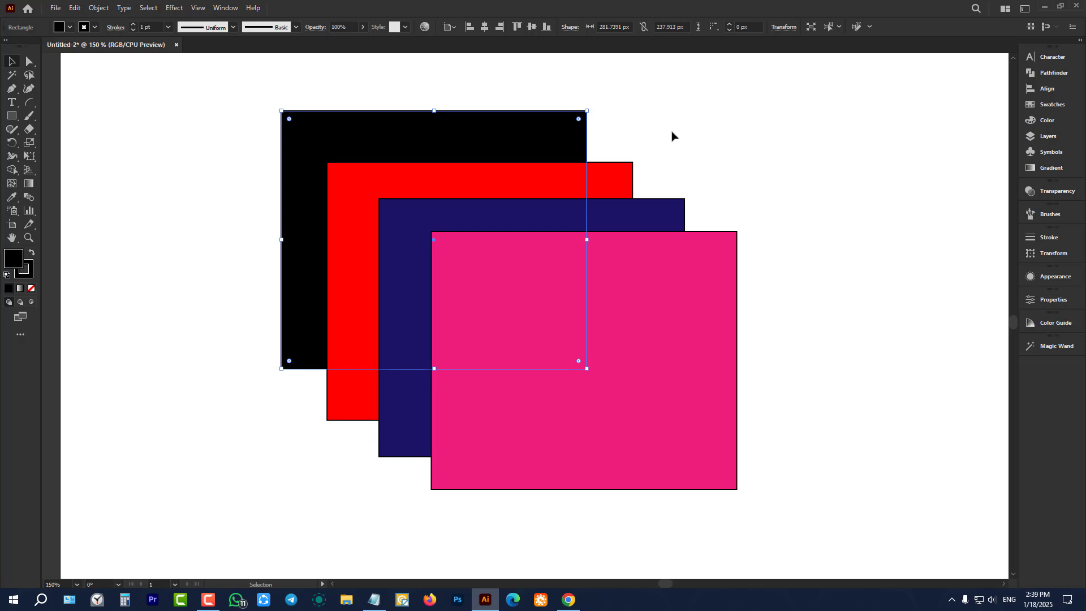
pyautogui.click(722, 123)
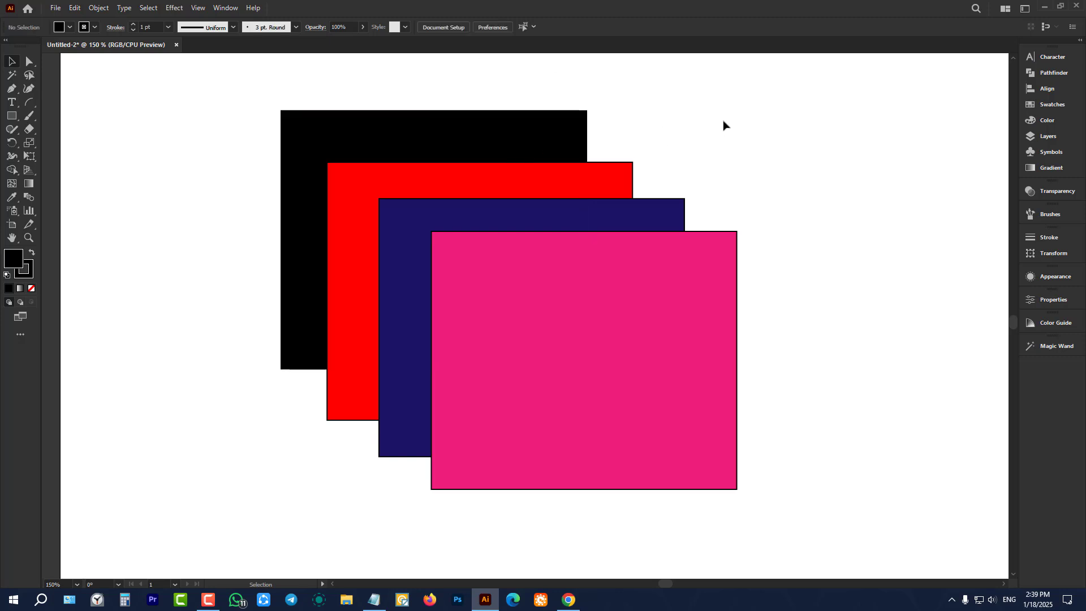
pyautogui.click(574, 127)
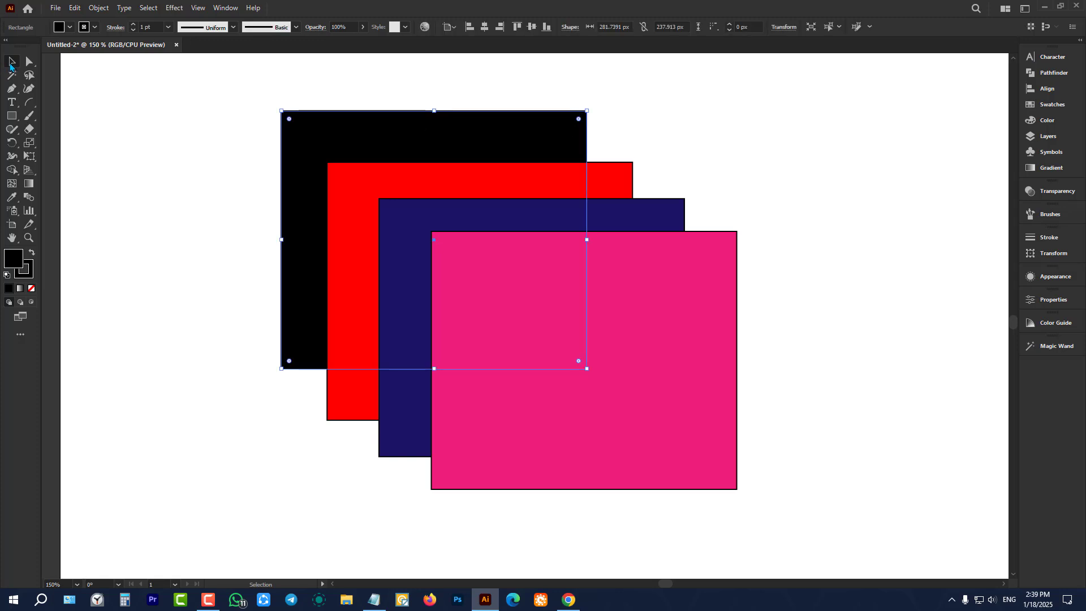
pyautogui.click(547, 103)
pyautogui.rightClick(533, 123)
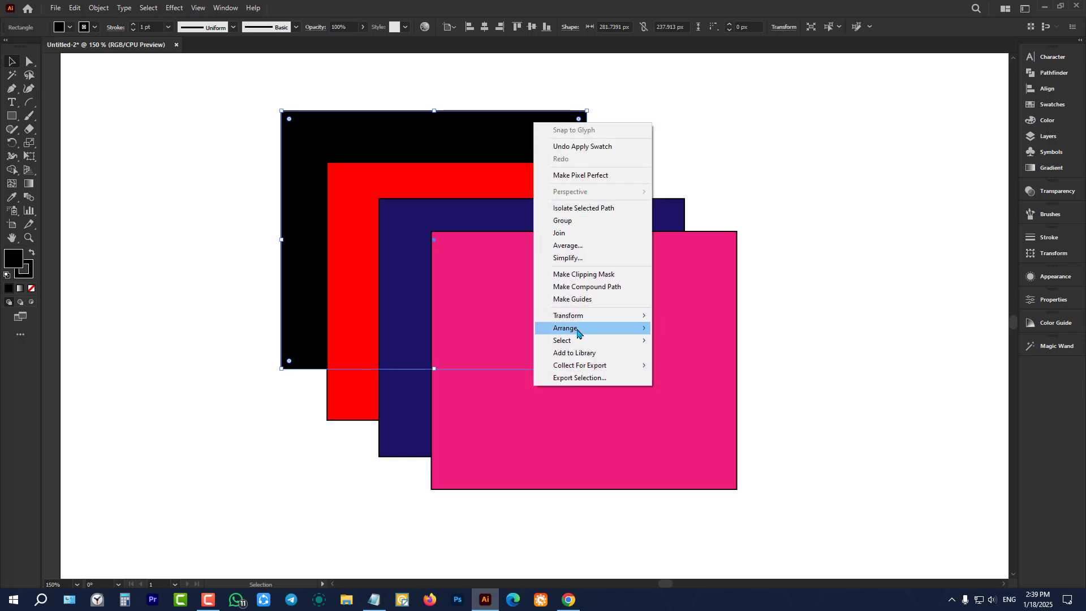
pyautogui.moveTo(577, 333)
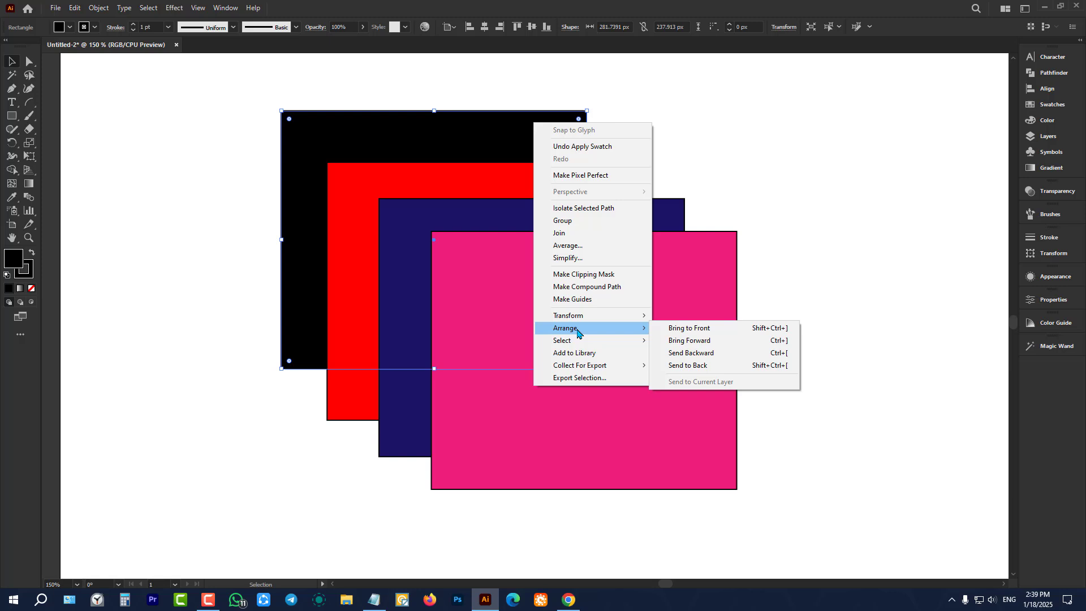
pyautogui.click(696, 334)
pyautogui.click(829, 180)
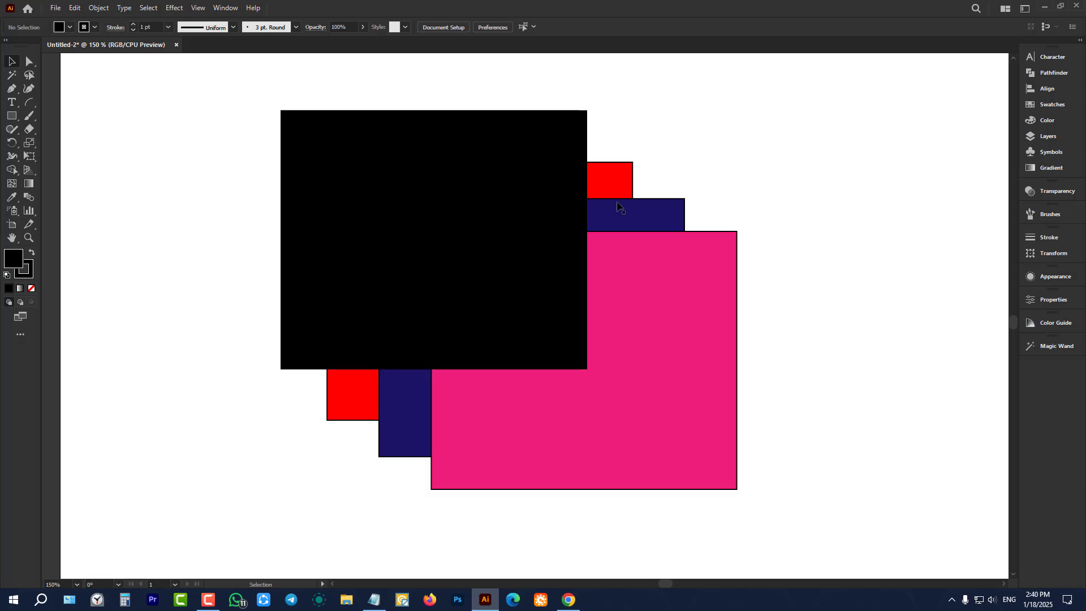
pyautogui.press('ctrl')
pyautogui.hotkey('ctrl', 'shift', '[')
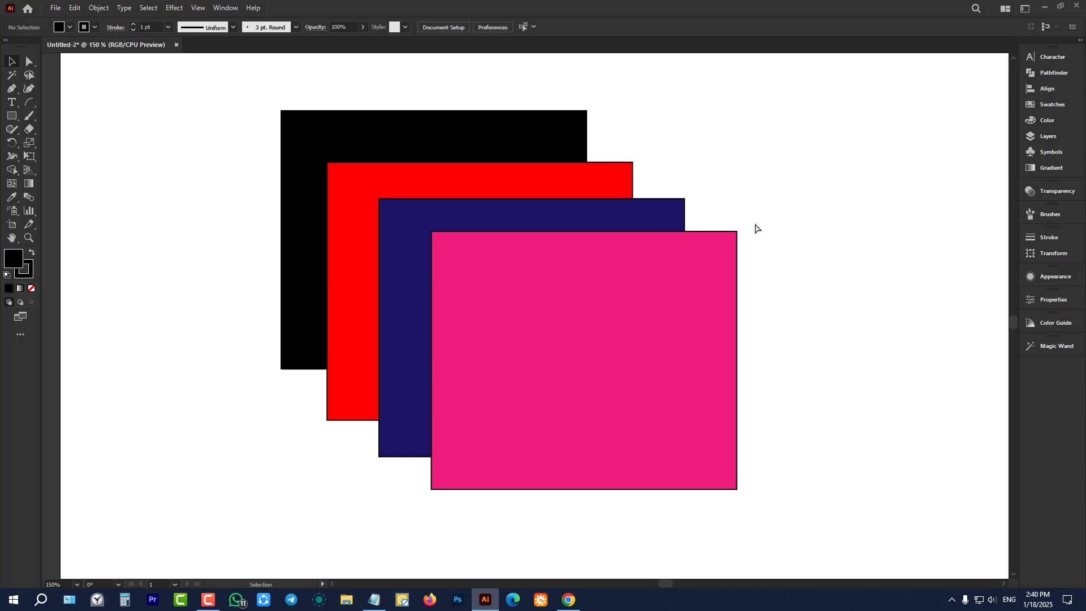
# Step: Use Bring Forward on the black rectangle until it lies in front of the red one, and clear the selection
pyautogui.click(535, 117)
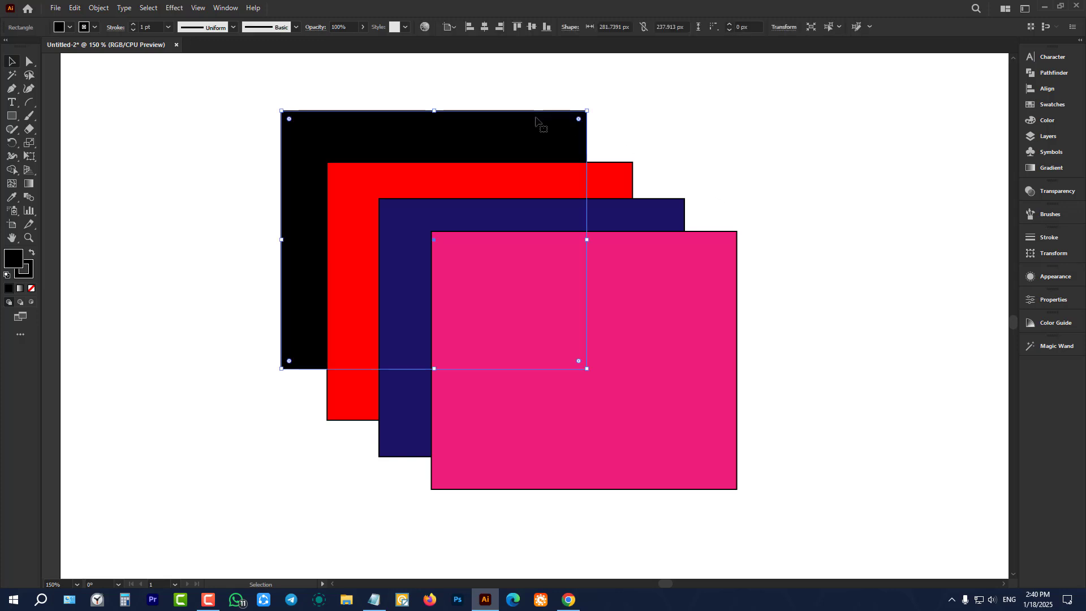
pyautogui.rightClick(536, 118)
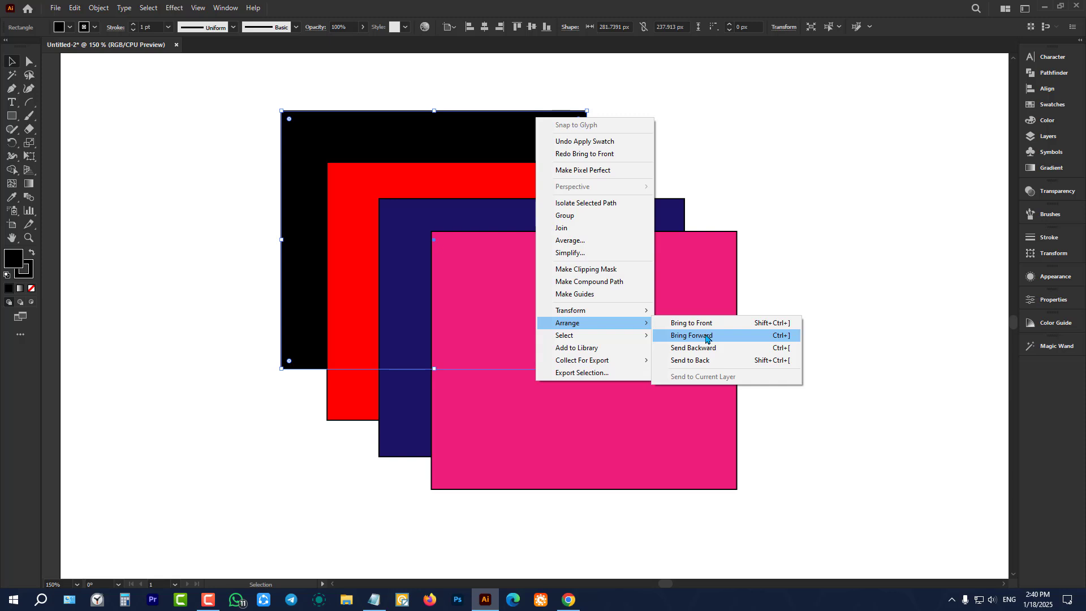
pyautogui.click(705, 337)
pyautogui.rightClick(376, 123)
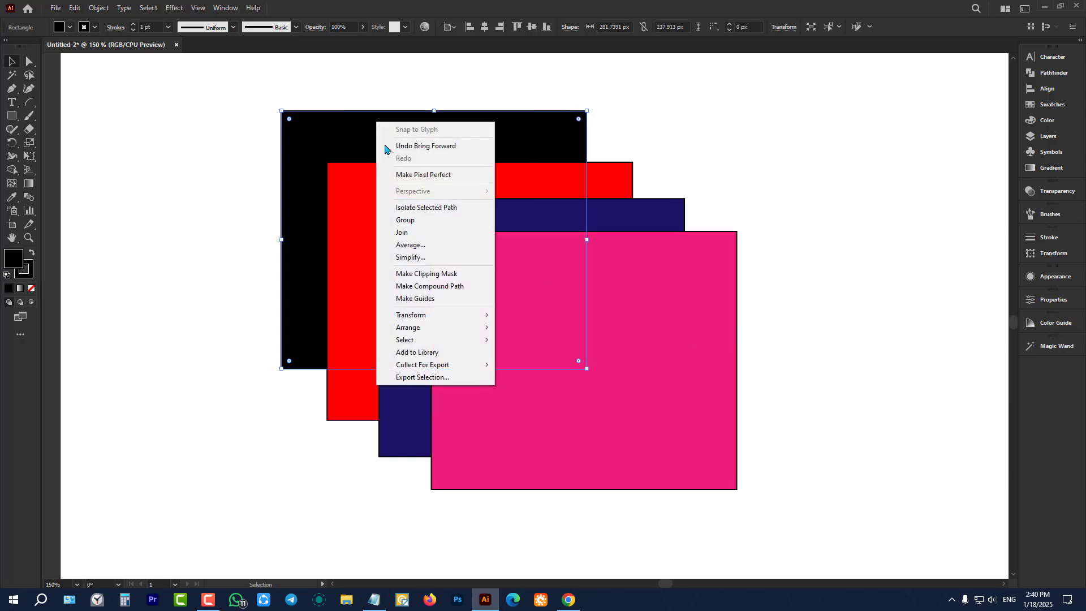
pyautogui.moveTo(427, 329)
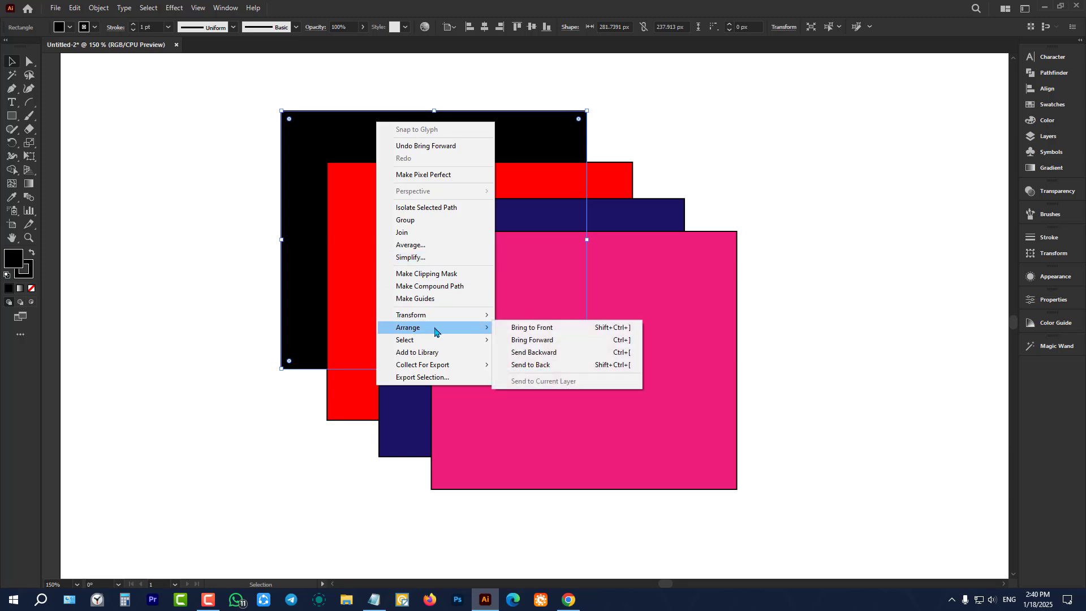
pyautogui.click(556, 344)
pyautogui.click(725, 87)
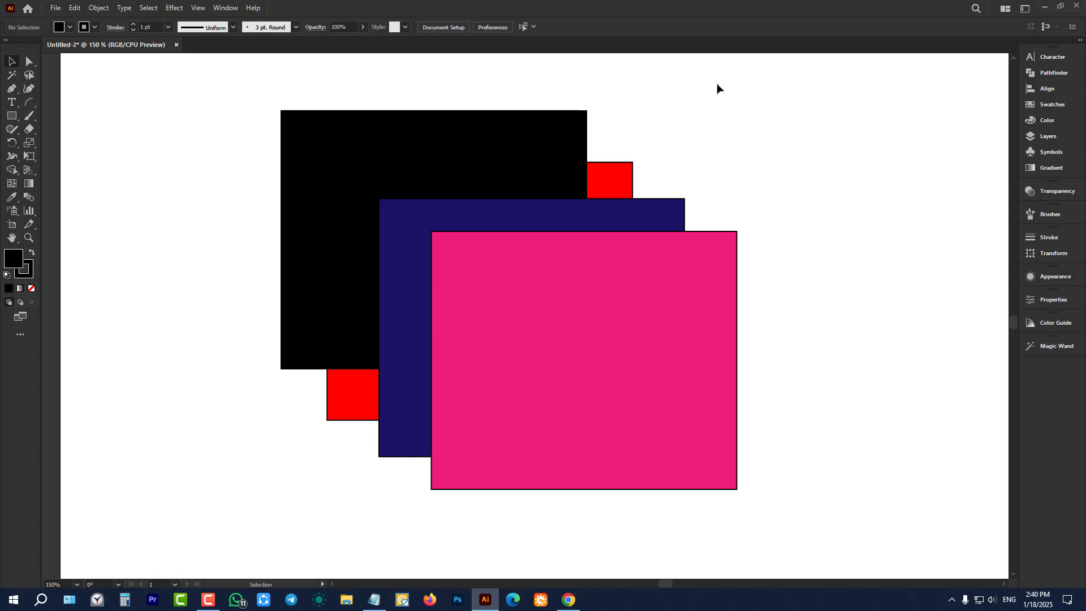
# Step: Send the black rectangle backward so that it lies behind the red rectangle
pyautogui.click(538, 150)
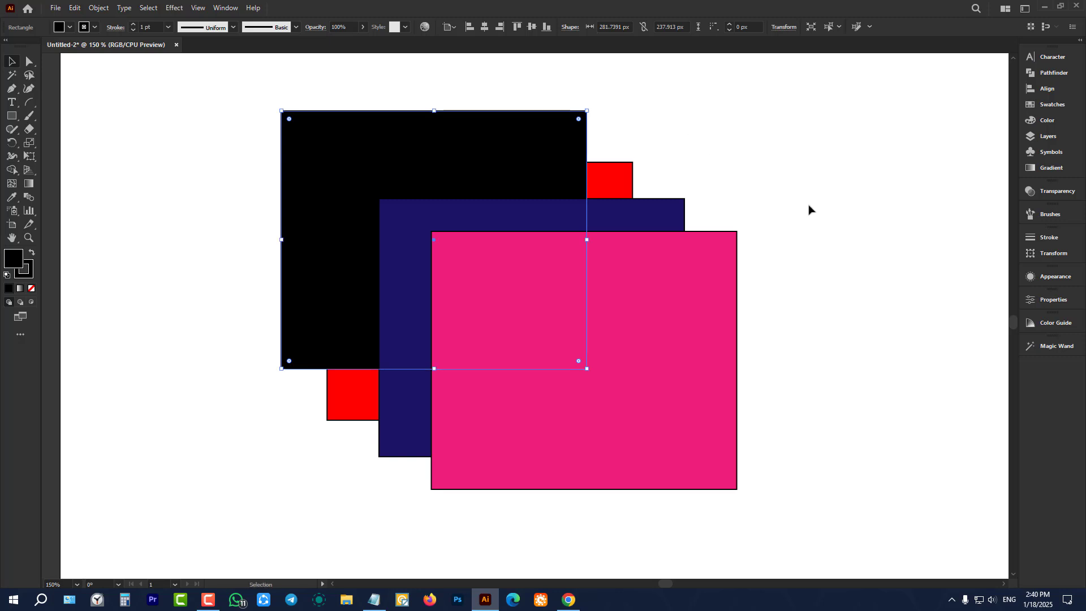
pyautogui.press('ctrl')
pyautogui.press('ctrl')
pyautogui.hotkey('ctrl', '[')
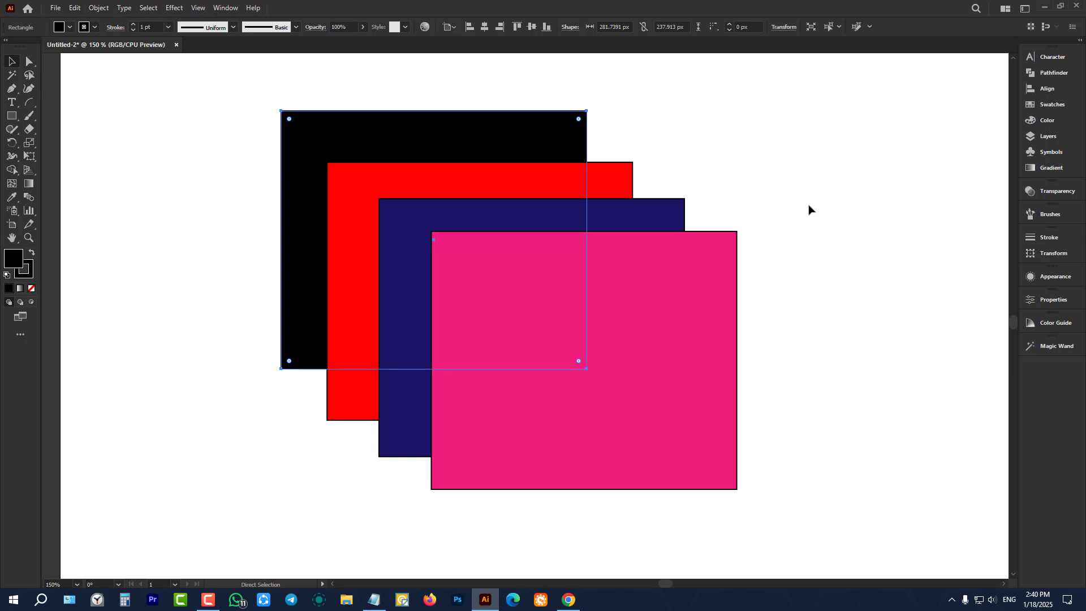
# Step: Bring the black rectangle forward three levels to the front, send it backward three levels, and clear the selection
pyautogui.hotkey('ctrl', ']')
pyautogui.hotkey('ctrl', ']')
pyautogui.hotkey('ctrl', ']')
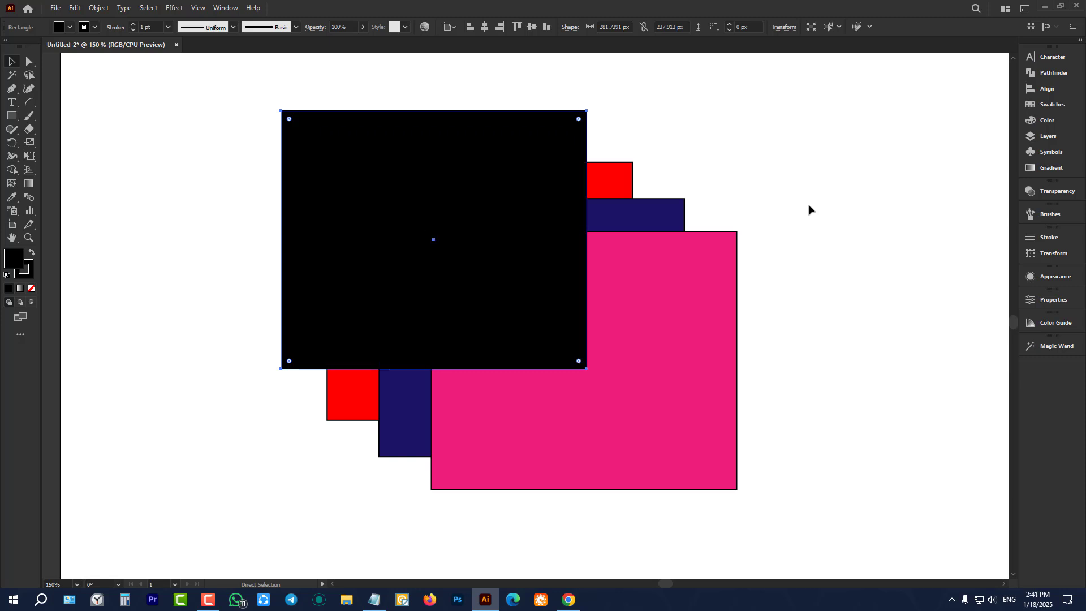
pyautogui.hotkey('ctrl', '[')
pyautogui.hotkey('ctrl', '[')
pyautogui.hotkey('ctrl', '[')
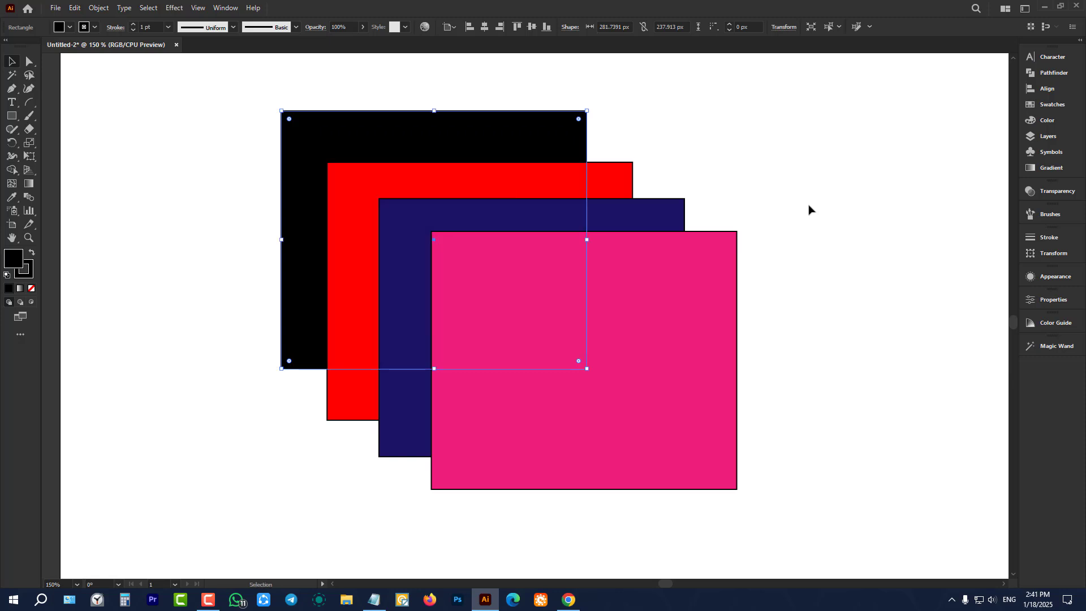
pyautogui.click(808, 209)
# Step: Send the pink rectangle backward one level behind the dark navy rectangle and bring it forward one level again
pyautogui.click(707, 301)
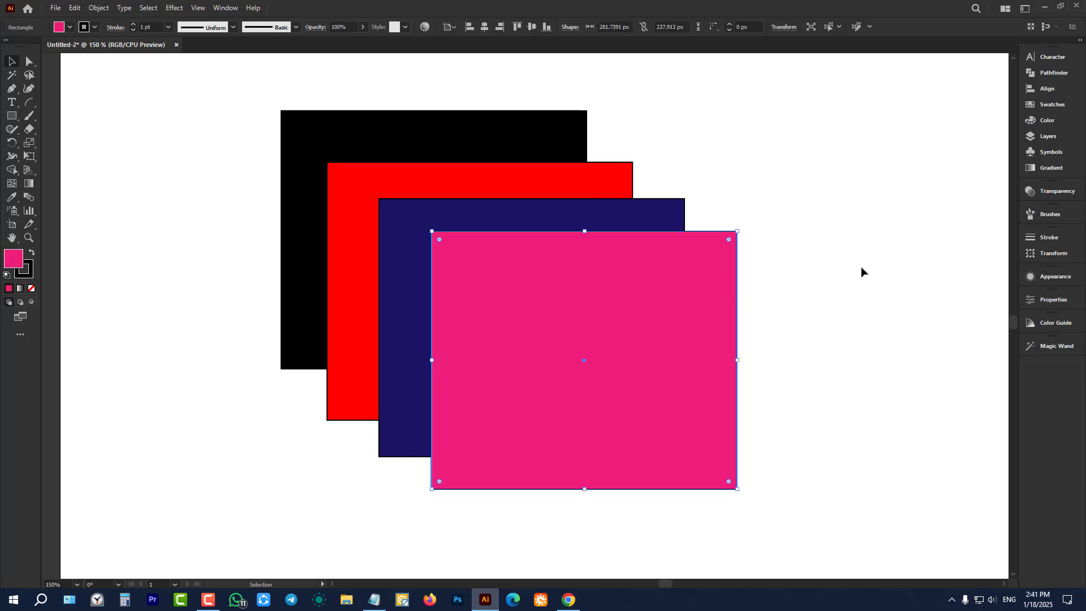
pyautogui.hotkey('ctrl', '[')
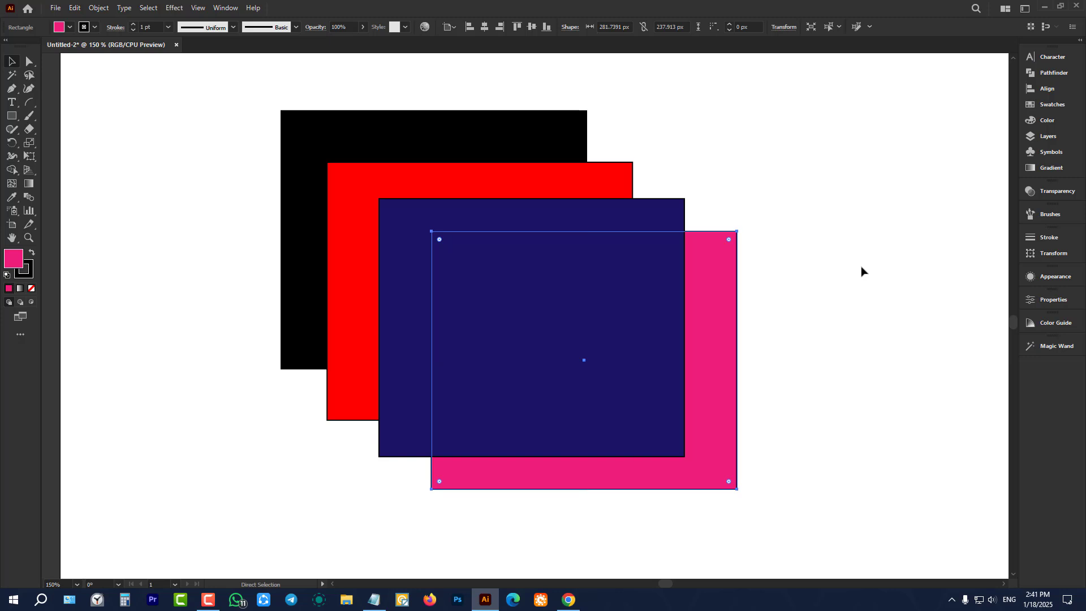
pyautogui.hotkey('ctrl', ']')
pyautogui.click(512, 112)
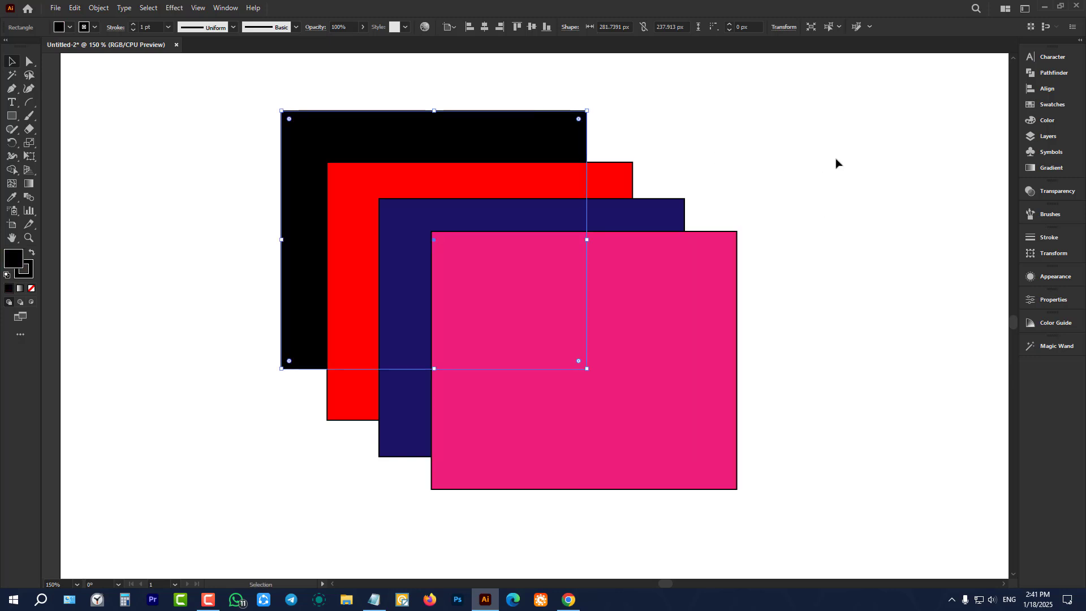
pyautogui.press('ctrl')
pyautogui.click(836, 163)
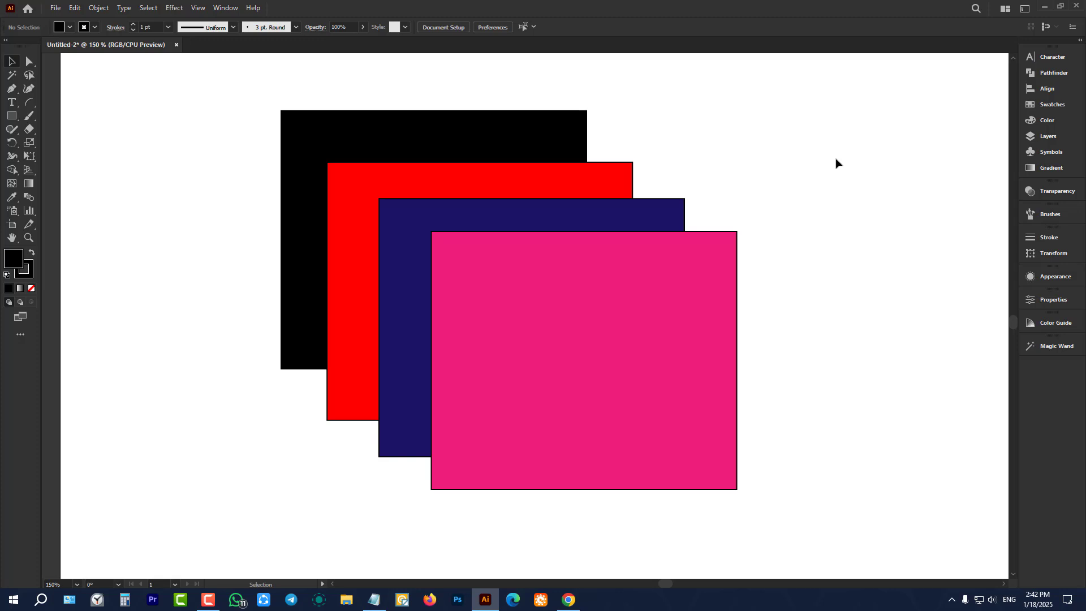
pyautogui.scroll(2, 836, 158)
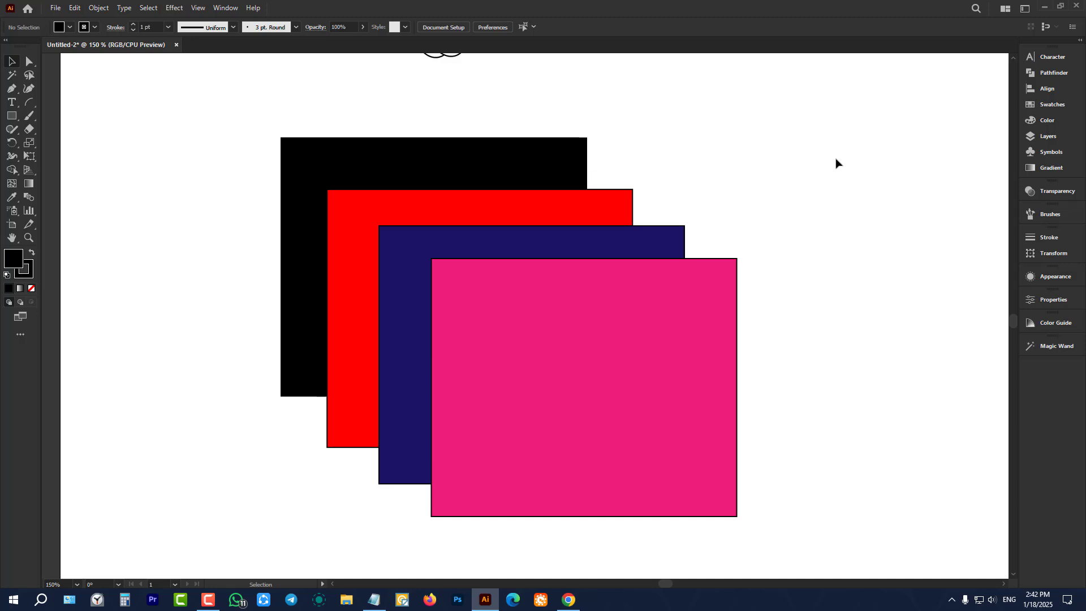
pyautogui.scroll(-2, 836, 158)
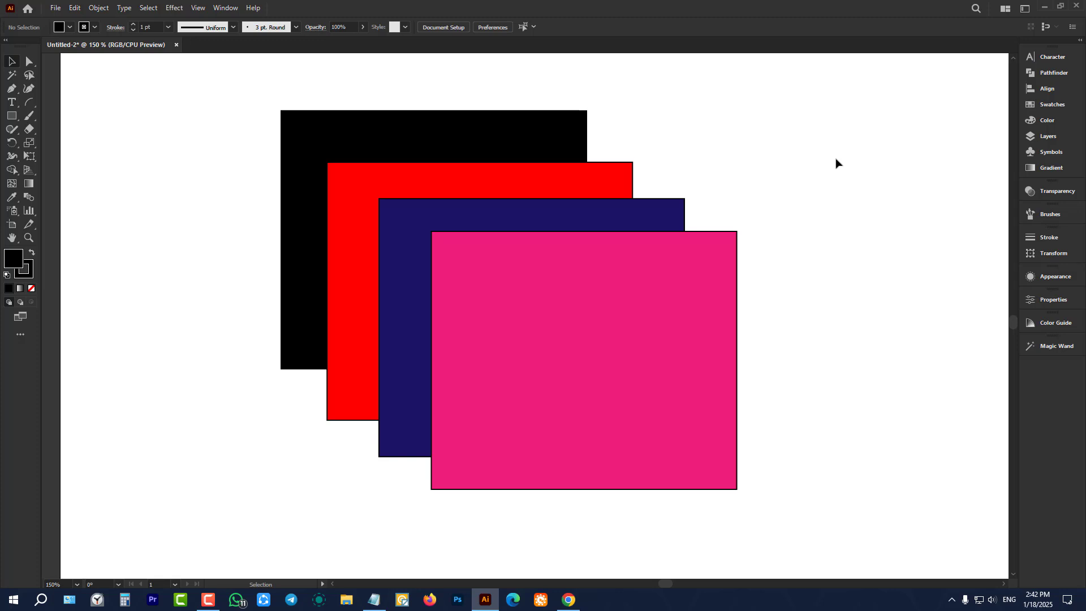
# Step: Delete the four overlapping coloured rectangles below the bunch of grapes
pyautogui.scroll(-2, 219, 528)
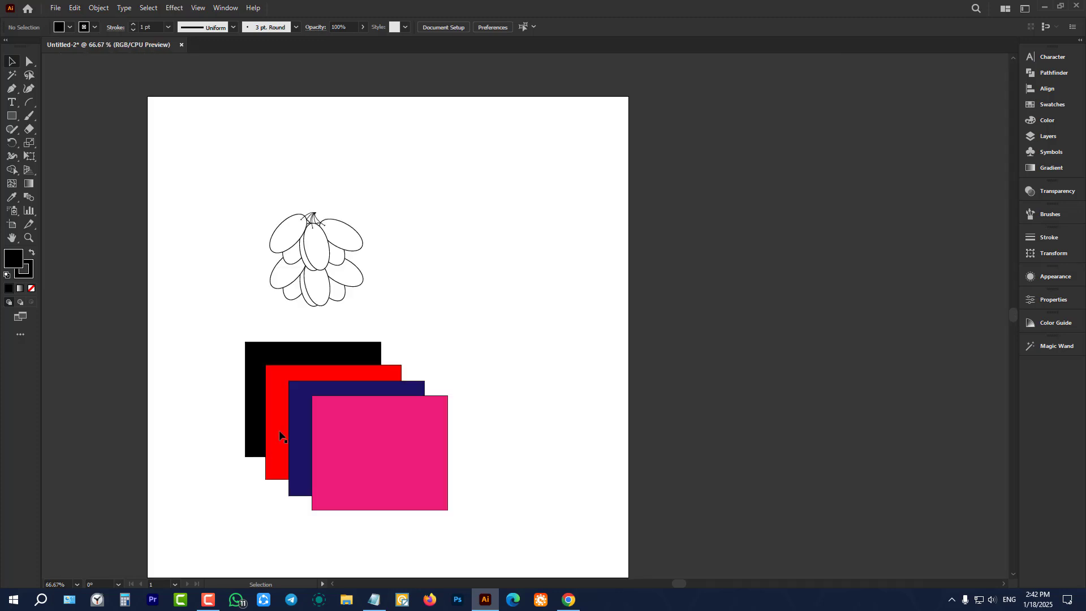
pyautogui.scroll(-1, 283, 437)
pyautogui.moveTo(260, 270); pyautogui.dragTo(475, 450)
pyautogui.press('Delete')
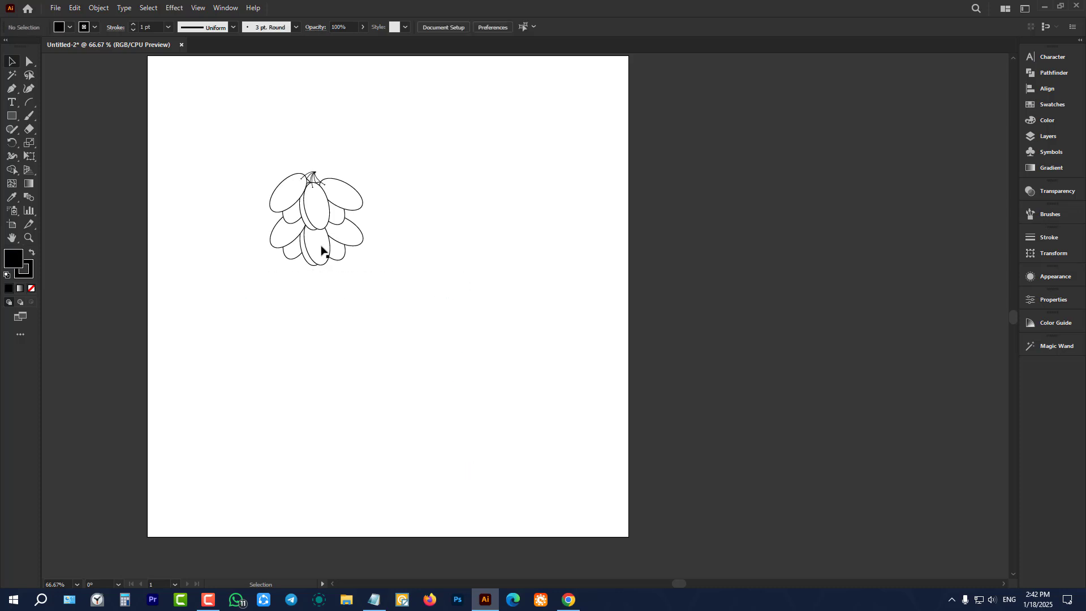
pyautogui.scroll(2, 293, 199)
pyautogui.scroll(2, 292, 199)
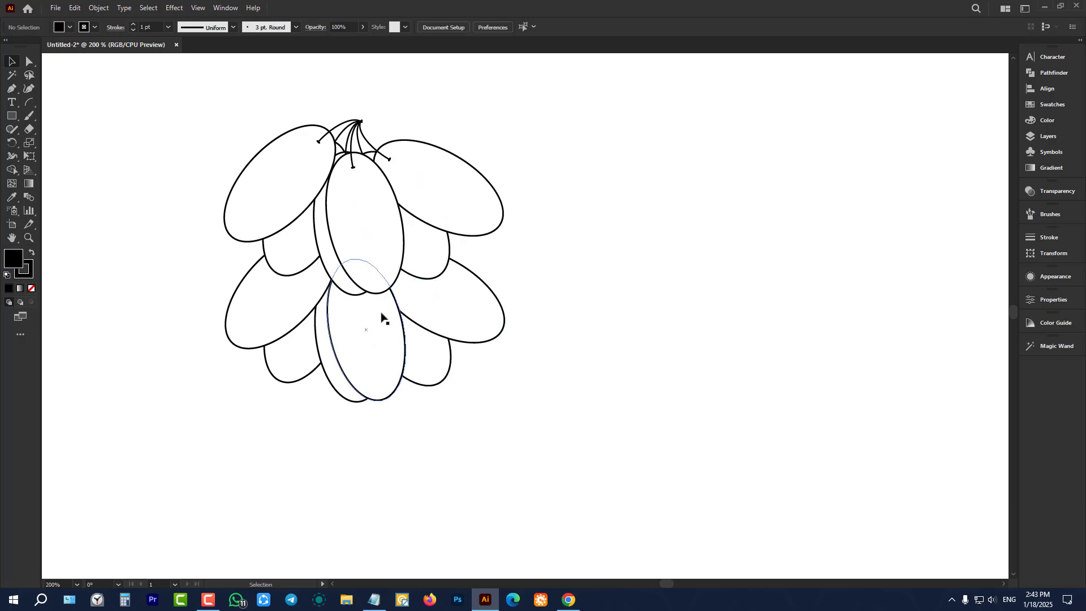
# Step: Duplicate the grape fan below the second one as a third tier and send the copy to the back
pyautogui.moveTo(382, 315); pyautogui.dragTo(398, 411)
pyautogui.scroll(-1, 528, 303)
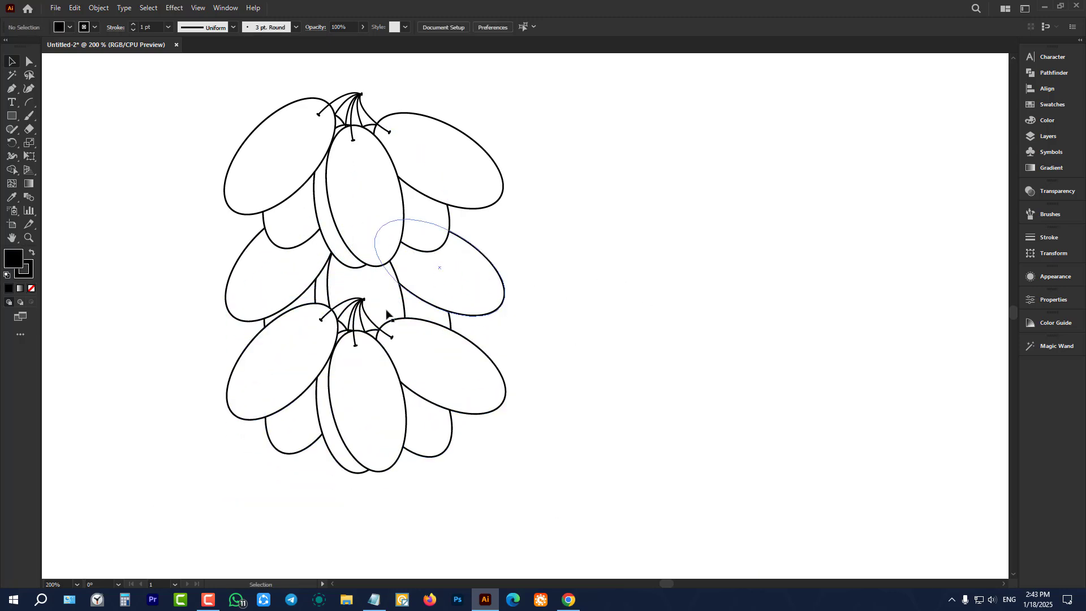
pyautogui.click(388, 375)
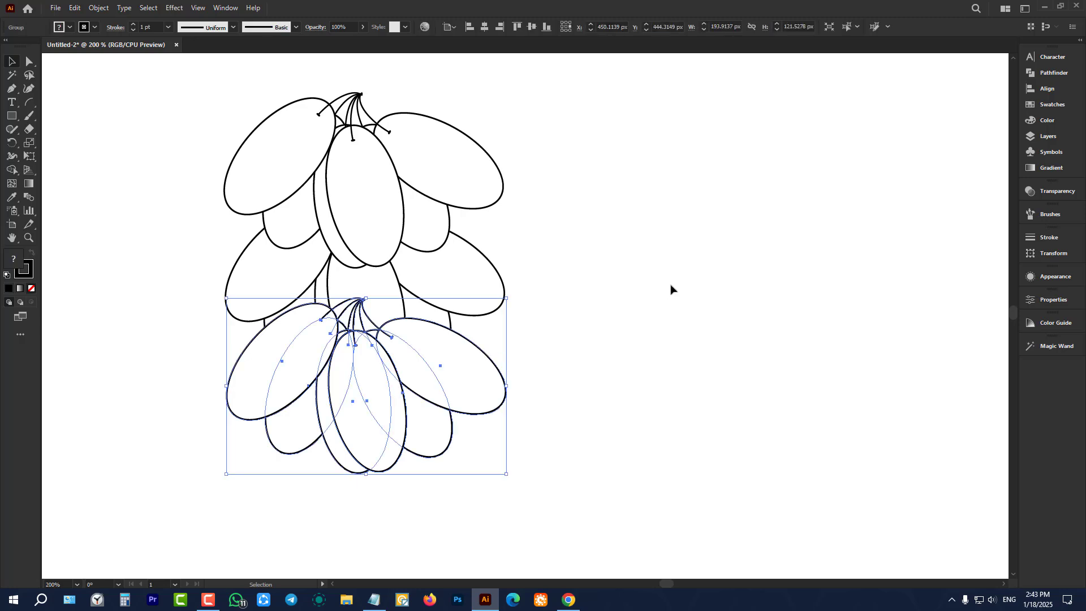
pyautogui.press('a')
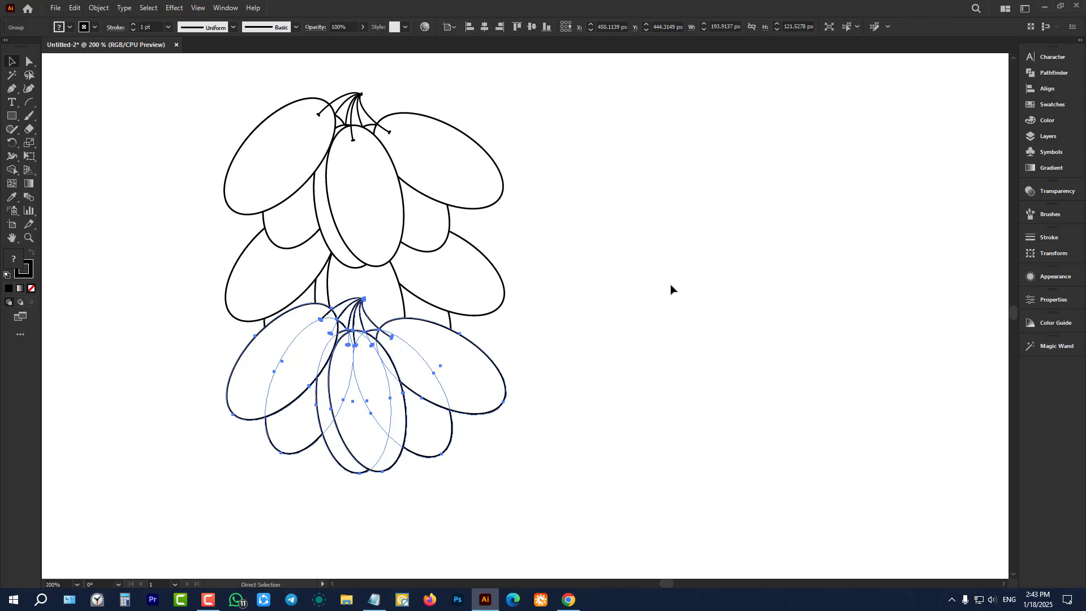
pyautogui.hotkey('ctrl', 'shift', '[')
pyautogui.press('v')
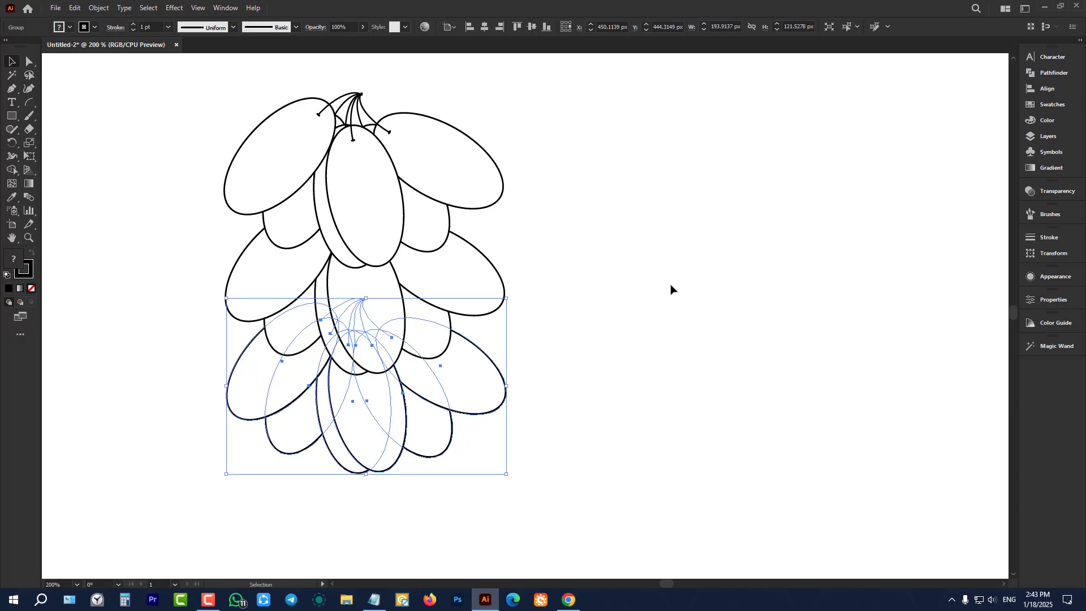
# Step: Bring the bottom grape fan to the front, send it to the back again, and clear the selection
pyautogui.press('a')
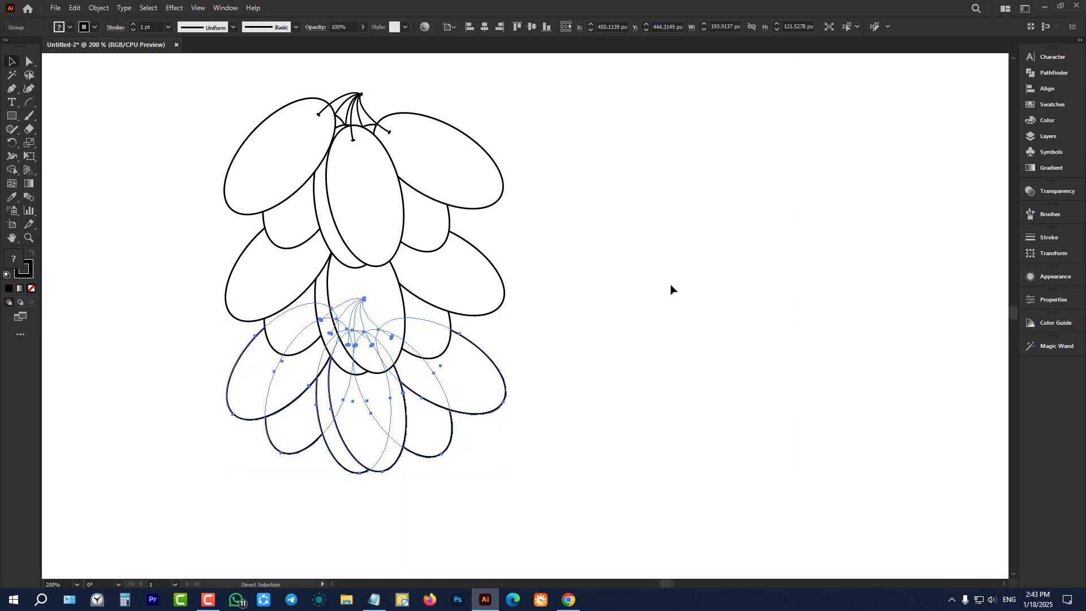
pyautogui.press('v')
pyautogui.hotkey('ctrl', 'shift', ']')
pyautogui.hotkey('ctrl', 'shift', '[')
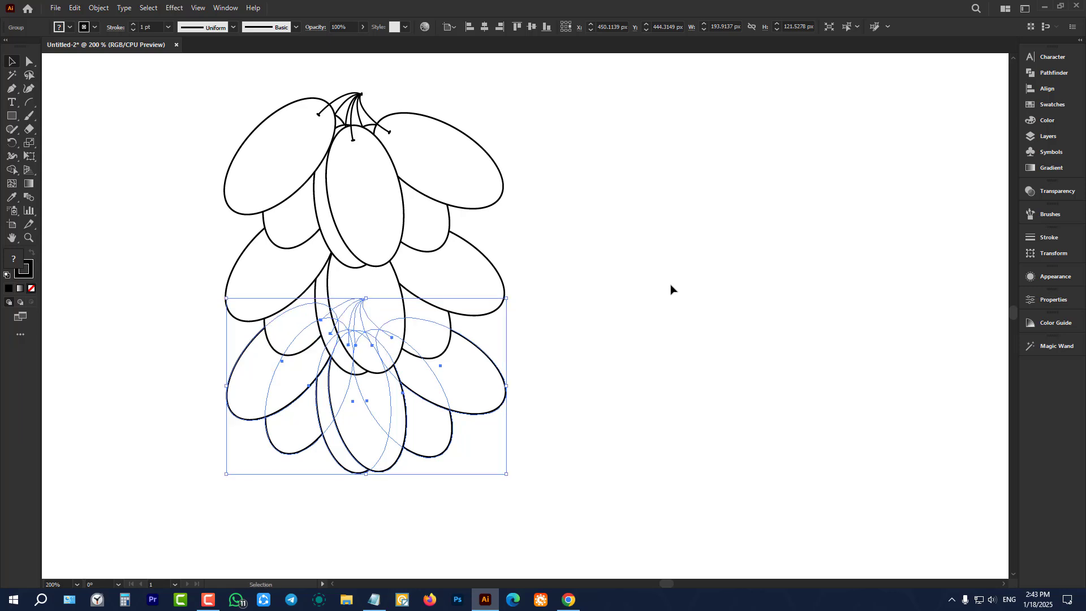
pyautogui.click(670, 289)
pyautogui.hotkey('ctrl', '0')
pyautogui.moveTo(582, 176); pyautogui.dragTo(405, 363)
pyautogui.click(406, 362)
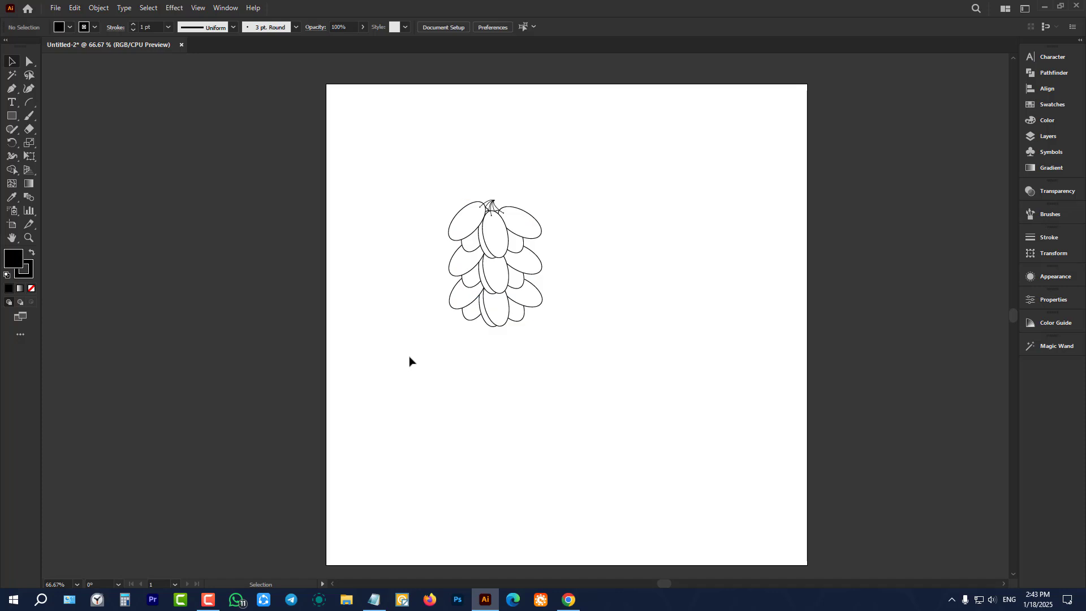
# Step: Scale the top grape fan down slightly in proportion, keeping its lower edge in place, and clear the selection
pyautogui.scroll(2, 521, 218)
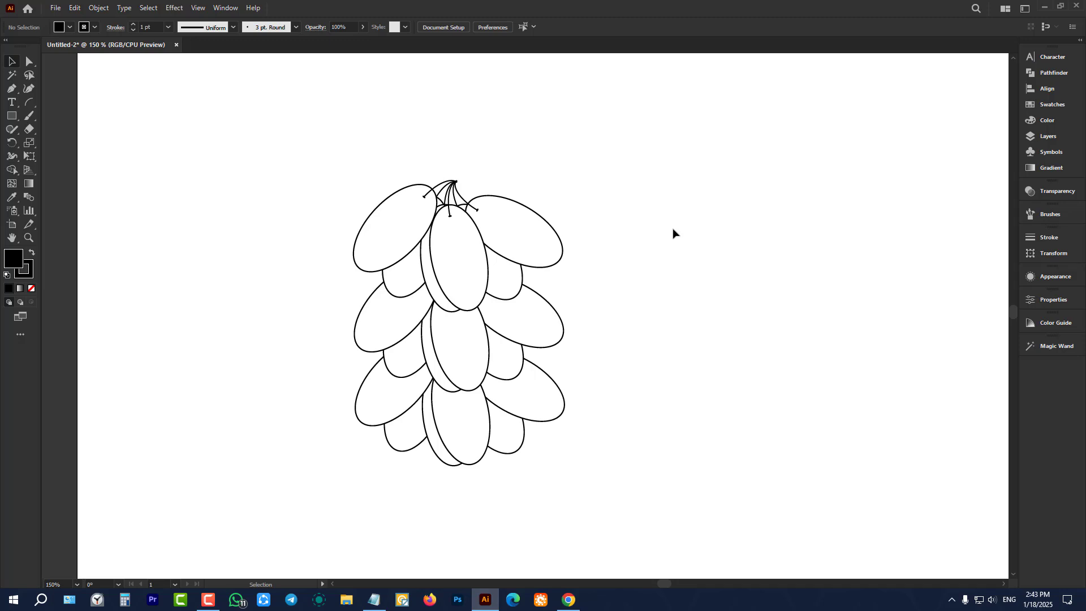
pyautogui.click(446, 253)
pyautogui.scroll(1, 453, 233)
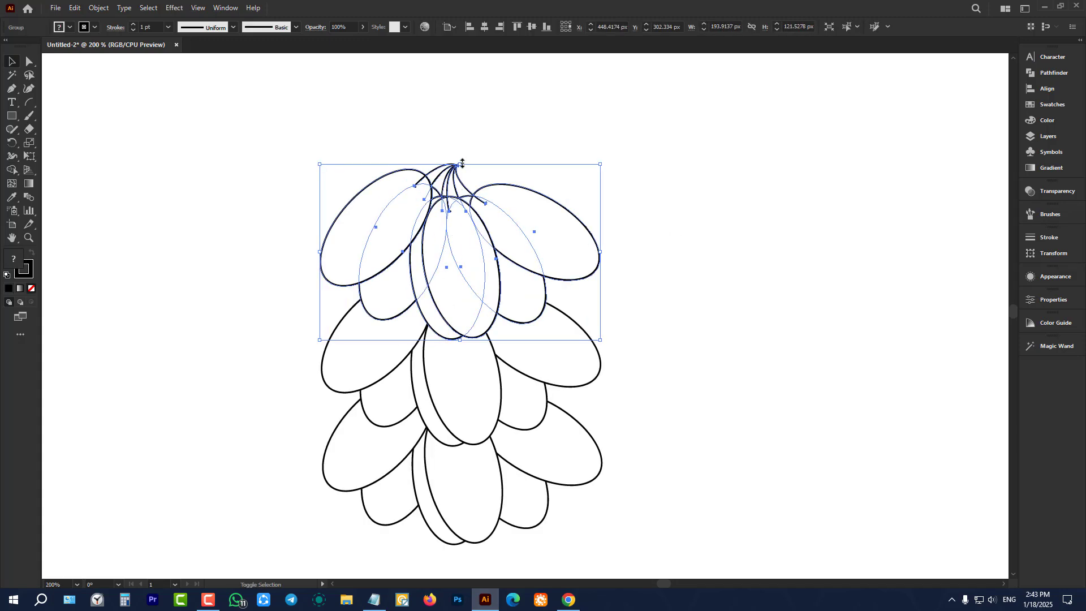
pyautogui.moveTo(459, 165); pyautogui.dragTo(462, 193)
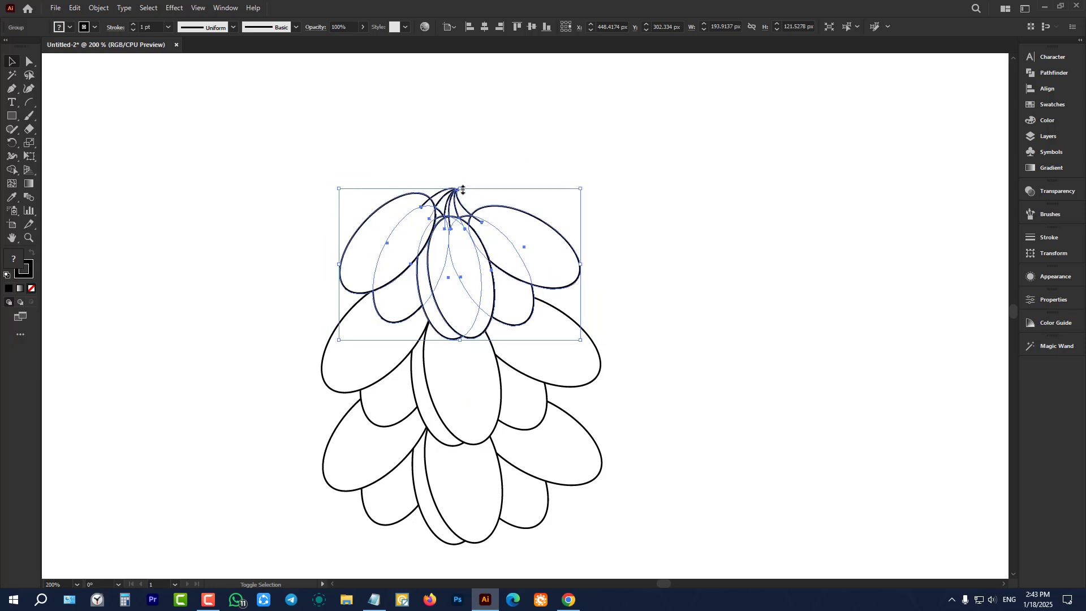
pyautogui.click(475, 163)
pyautogui.scroll(-1, 475, 362)
pyautogui.click(475, 351)
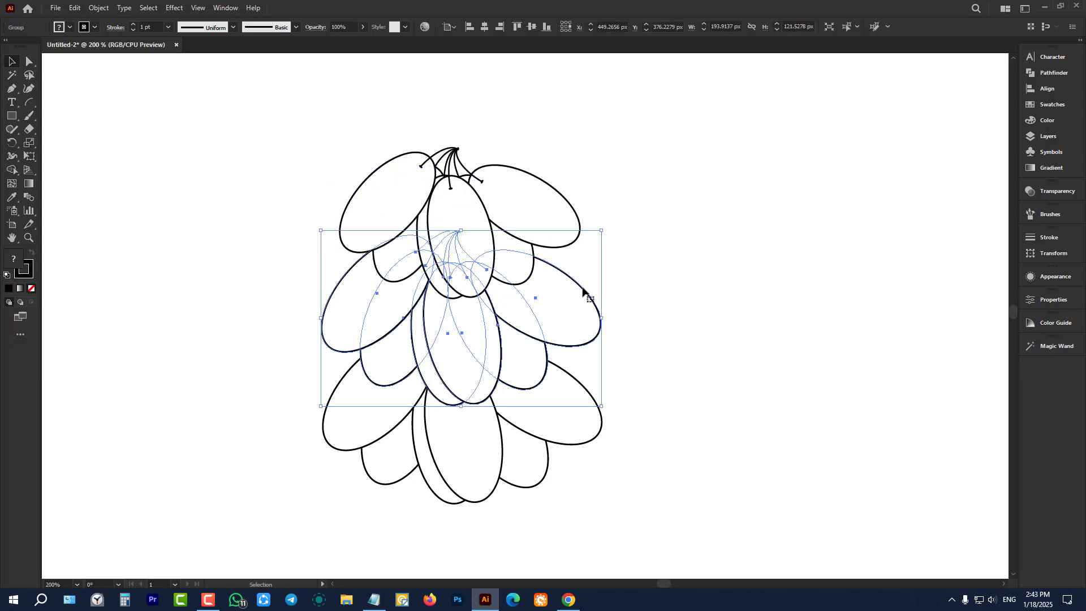
pyautogui.click(669, 259)
pyautogui.scroll(-3, 656, 260)
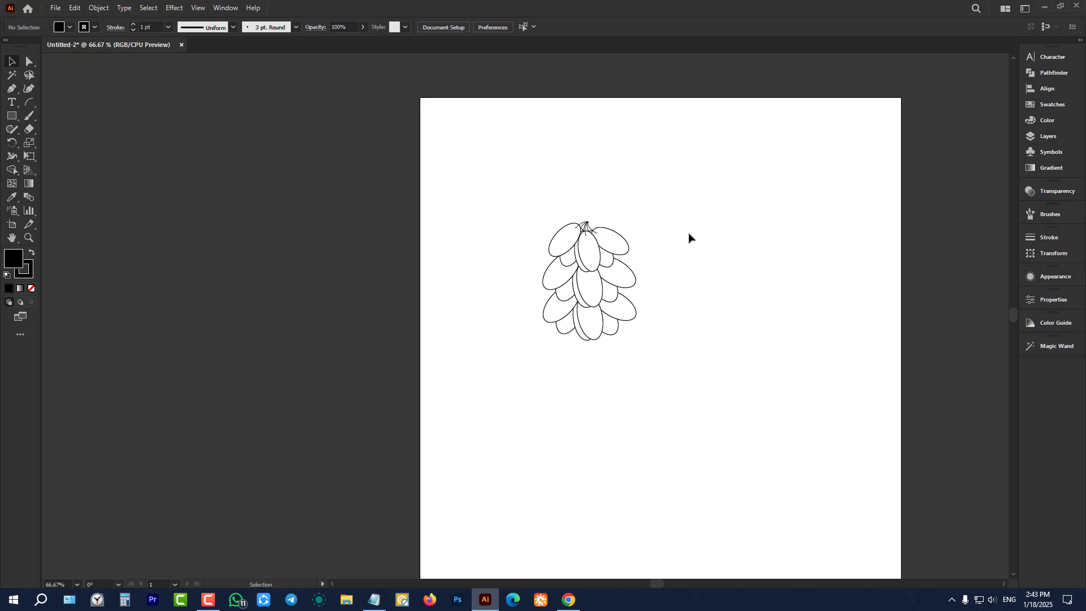
# Step: Draw a curved main stem upward from the junction of the small stems with the Curvature tool
pyautogui.scroll(3, 642, 218)
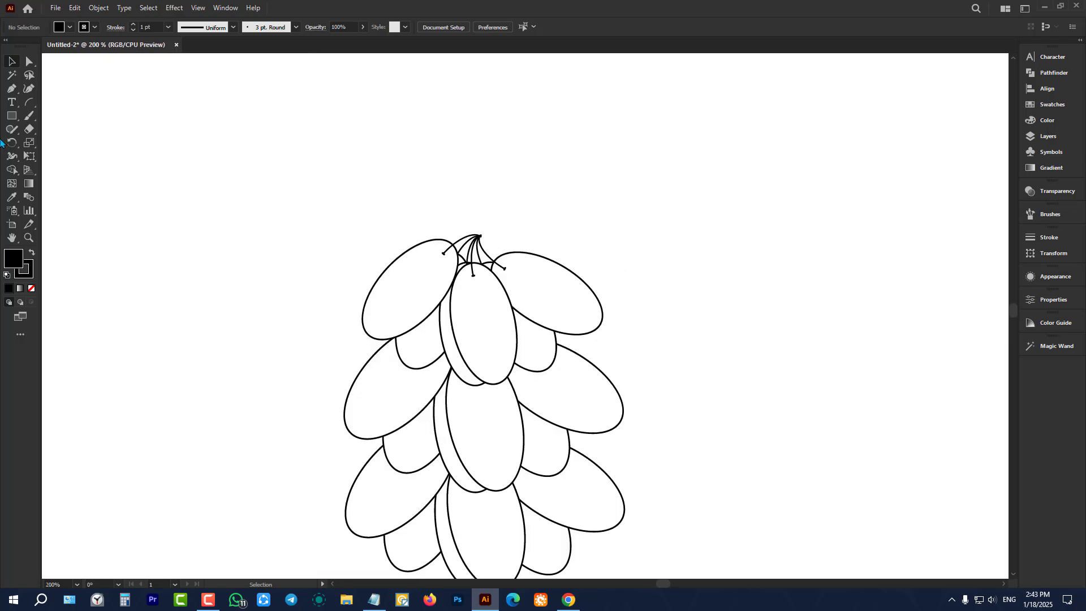
pyautogui.click(30, 89)
pyautogui.click(481, 235)
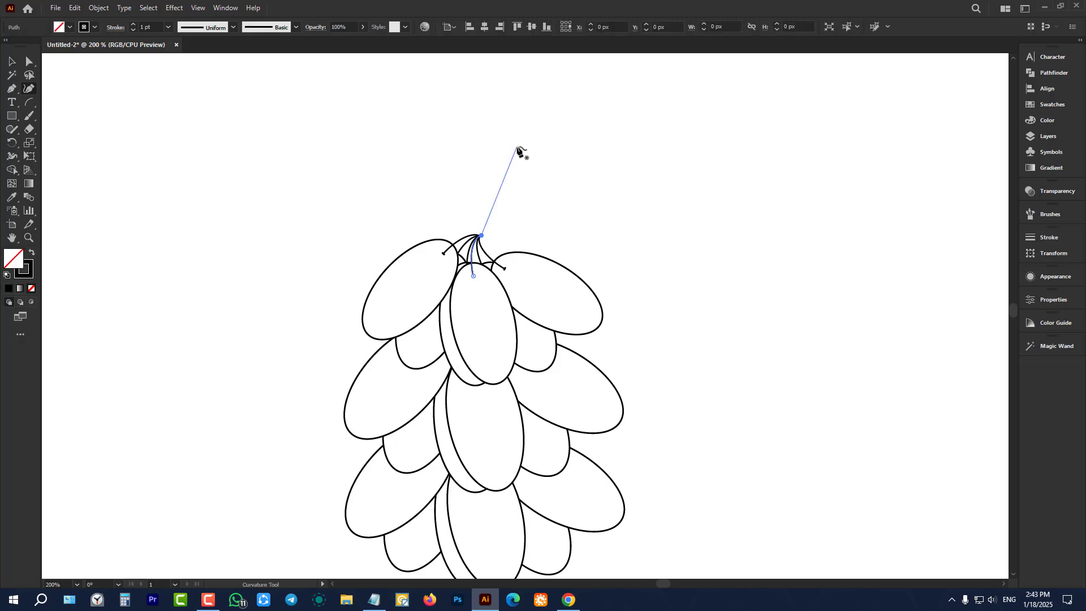
pyautogui.press('Escape')
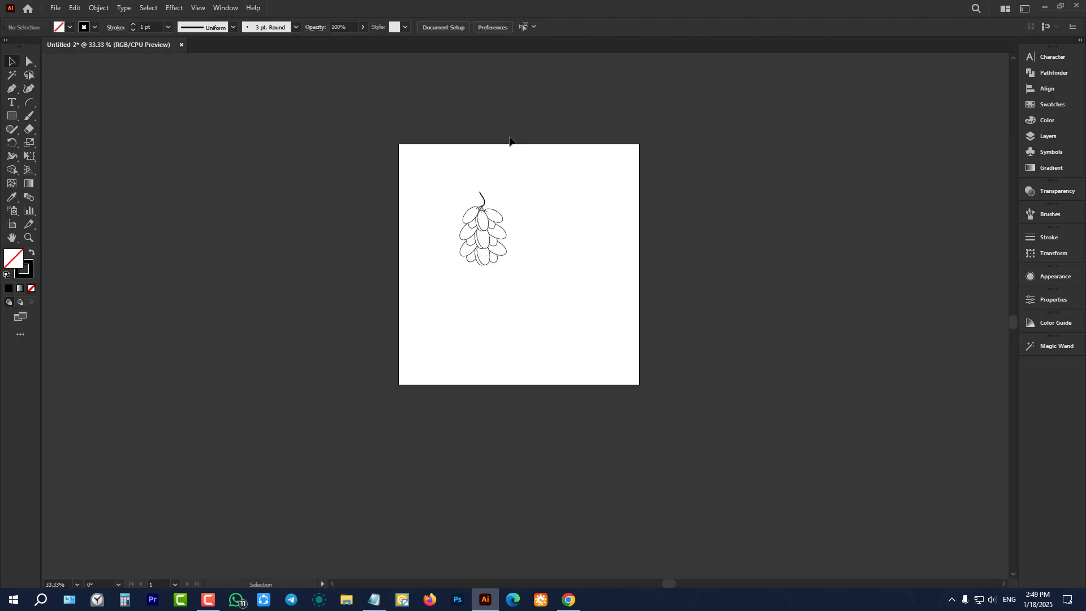
# Step: Switch to the Batch 5 notes in Notepad and examine the Class 4 topics, highlighting "magic want"
pyautogui.click(568, 600)
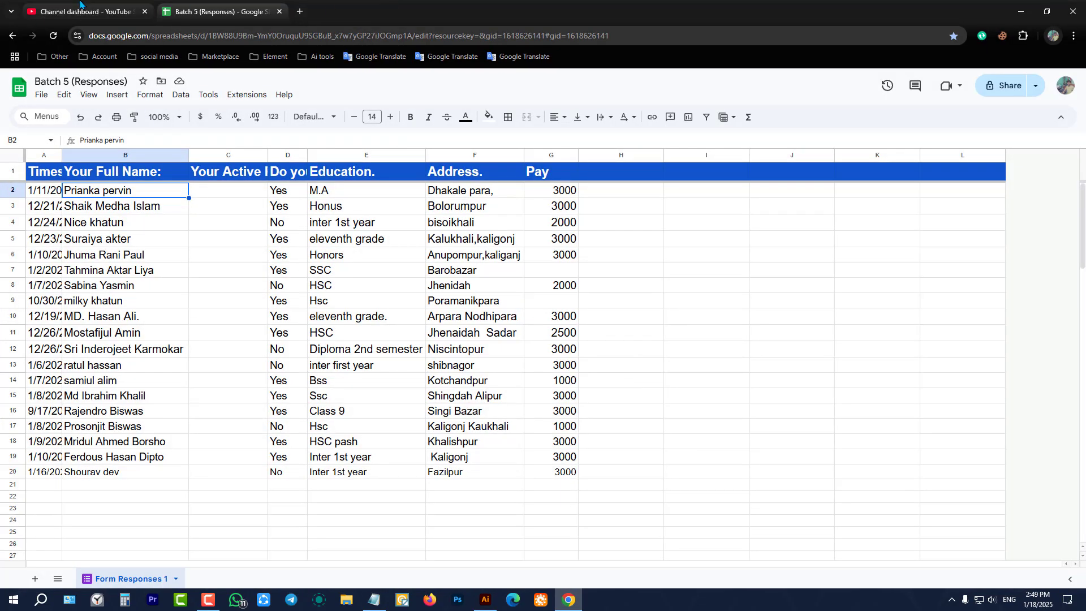
pyautogui.click(1019, 10)
pyautogui.click(374, 599)
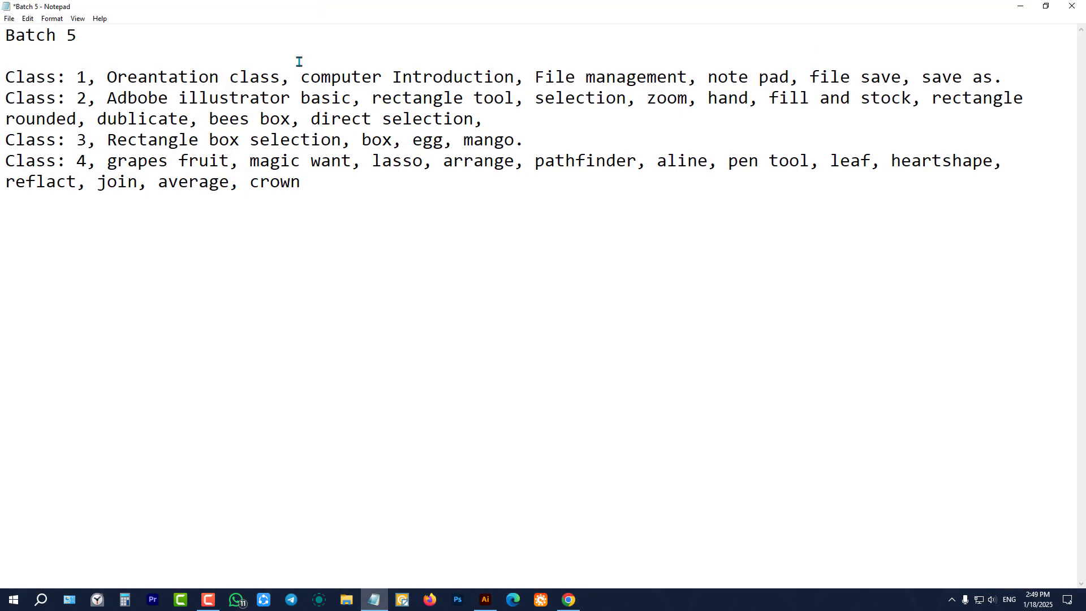
pyautogui.click(112, 163)
pyautogui.moveTo(248, 162); pyautogui.dragTo(372, 161)
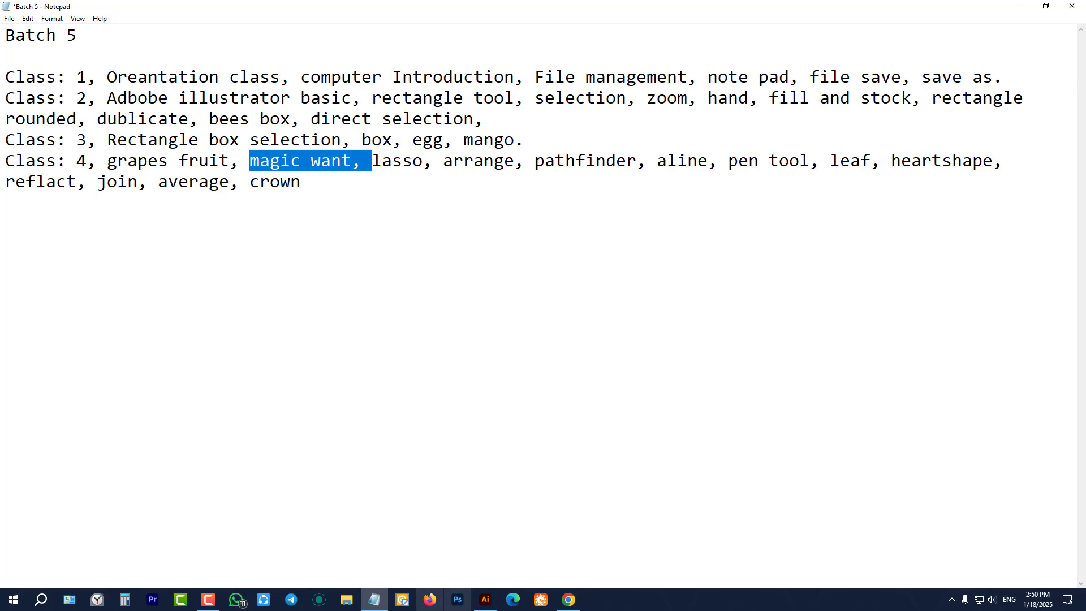
# Step: Switch back to Illustrator and move the whole bunch of grapes off the artboard to its left
pyautogui.click(485, 599)
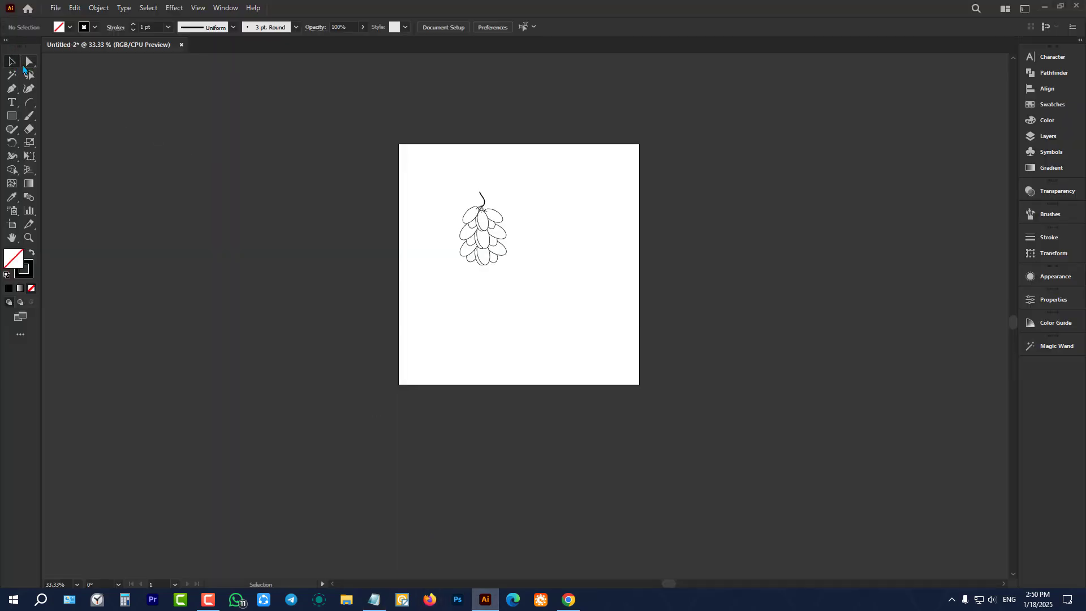
pyautogui.click(12, 76)
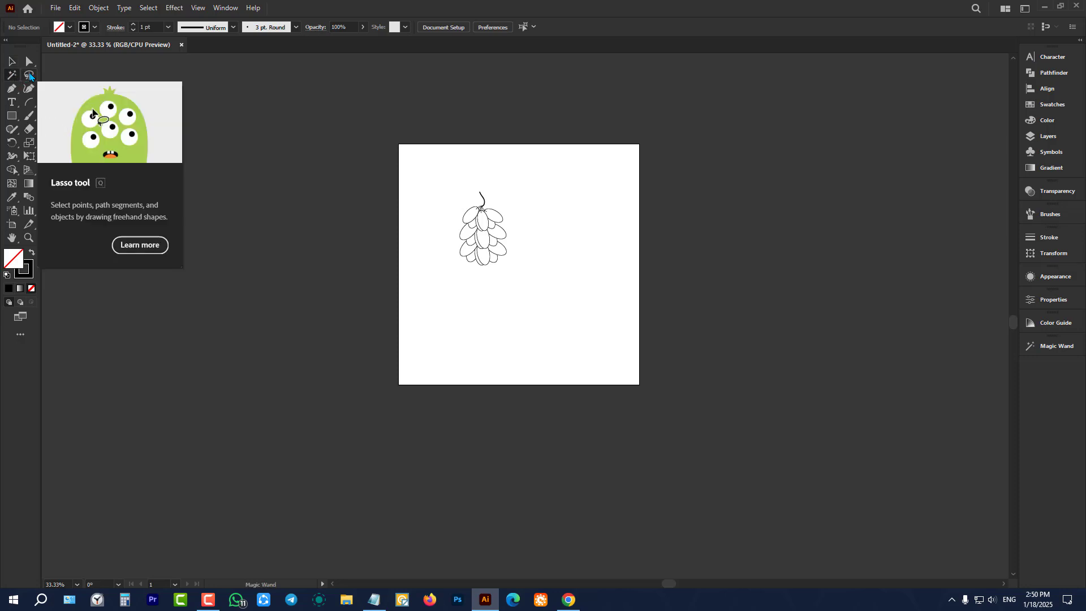
pyautogui.click(13, 62)
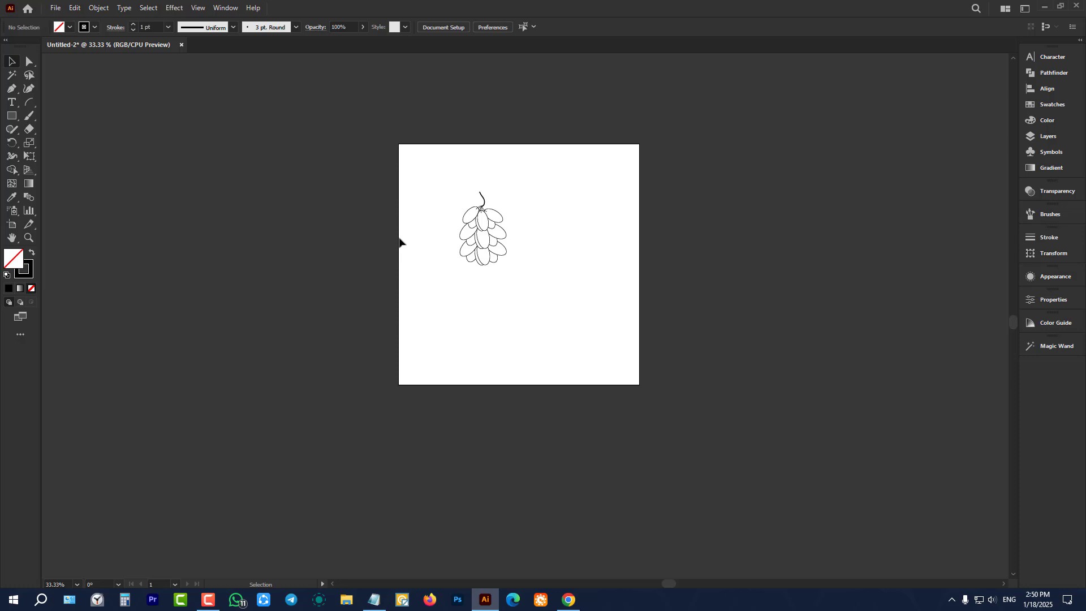
pyautogui.moveTo(406, 176)
pyautogui.mouseDown()
pyautogui.moveTo(514, 293)
pyautogui.moveTo(477, 230)
pyautogui.moveTo(495, 233)
pyautogui.moveTo(318, 242)
pyautogui.moveTo(220, 227)
pyautogui.mouseUp()
pyautogui.click(472, 208)
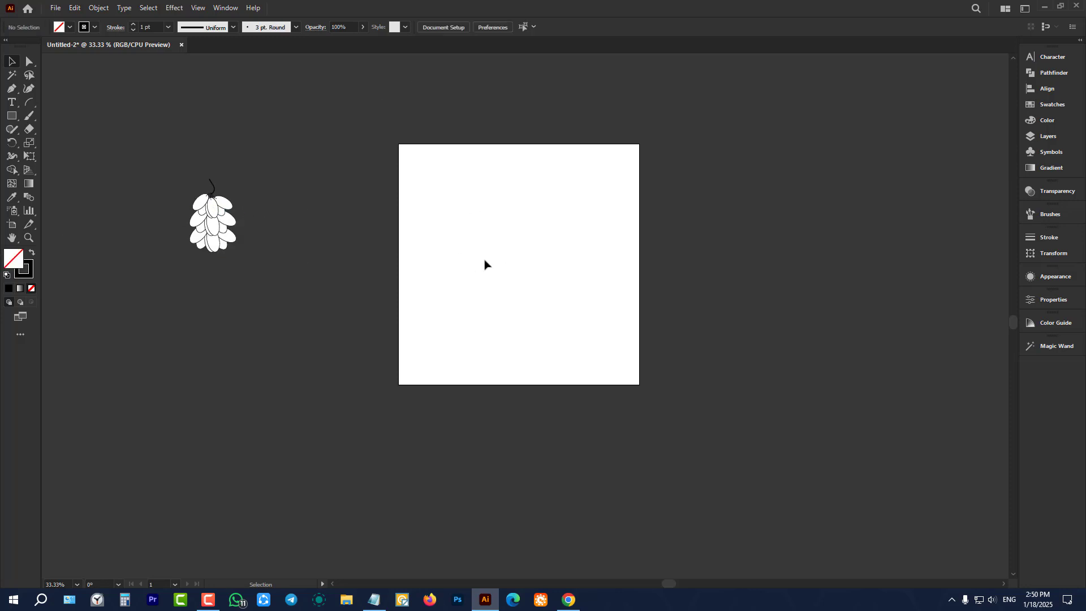
# Step: Draw a hexagon about 73 by 63 px near the artboard's upper-left corner with the Polygon tool and deselect it
pyautogui.hotkey('ctrl', '1')
pyautogui.scroll(-3, 556, 180)
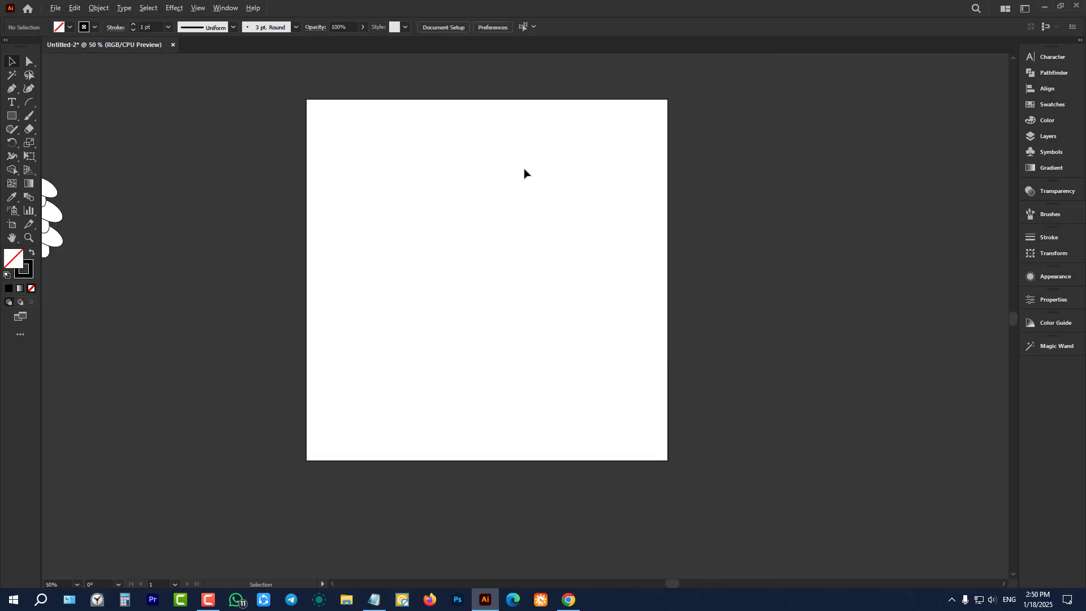
pyautogui.scroll(1, 523, 169)
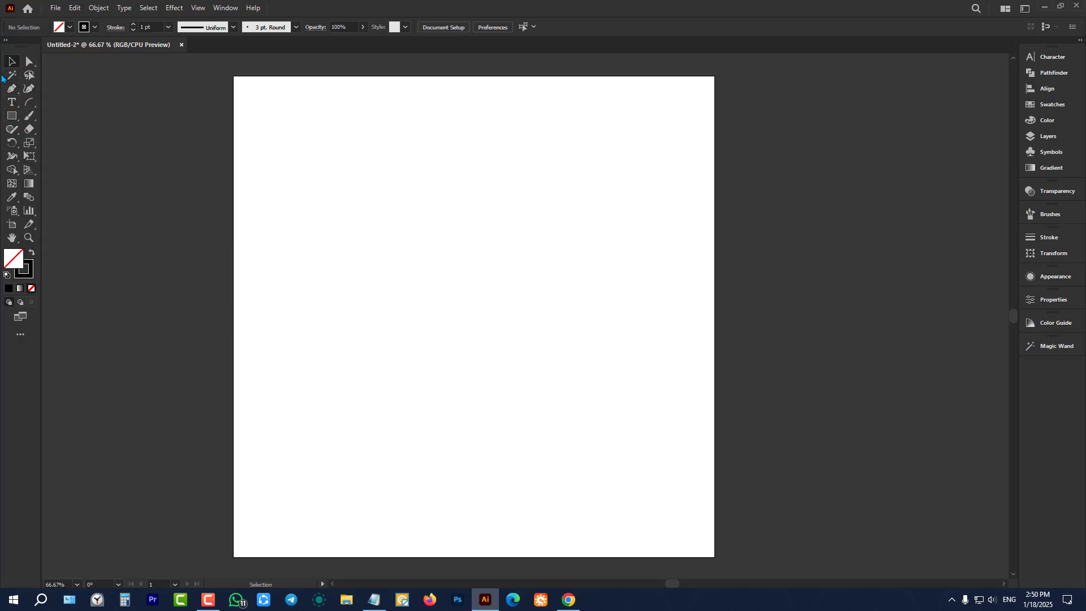
pyautogui.click(16, 116)
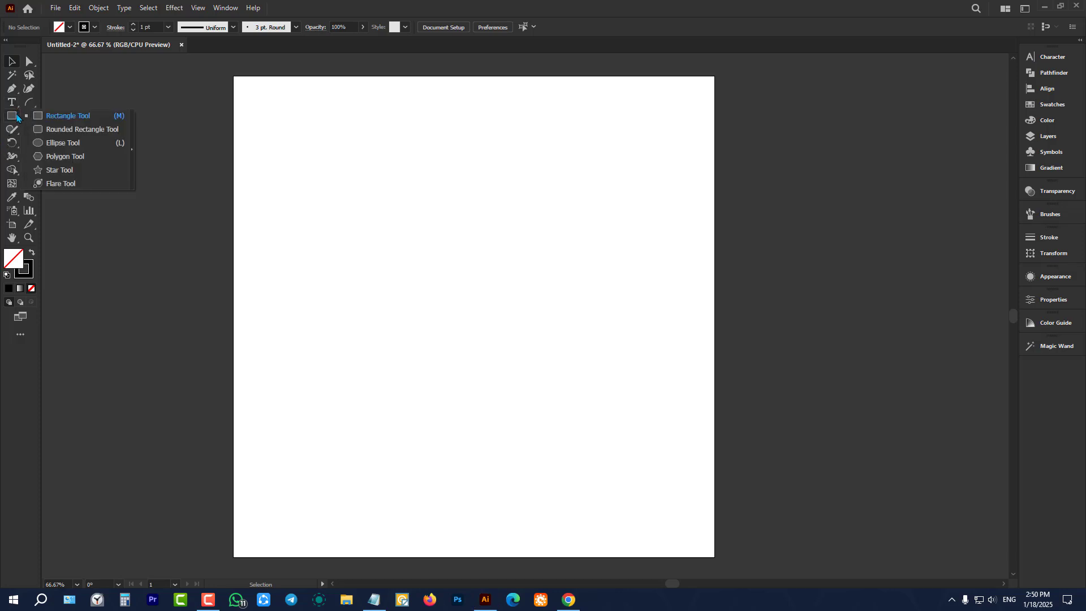
pyautogui.click(56, 158)
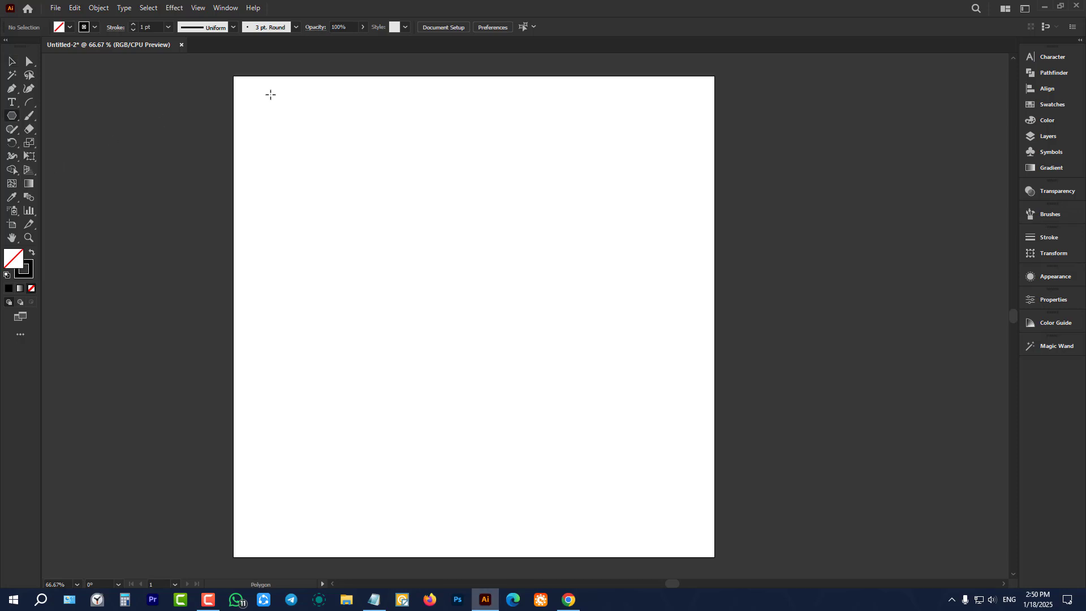
pyautogui.moveTo(266, 98)
pyautogui.mouseDown()
pyautogui.moveTo(317, 146)
pyautogui.moveTo(294, 113)
pyautogui.moveTo(267, 163)
pyautogui.moveTo(243, 169)
pyautogui.moveTo(285, 109)
pyautogui.moveTo(279, 101)
pyautogui.moveTo(278, 110)
pyautogui.mouseUp()
pyautogui.click(10, 61)
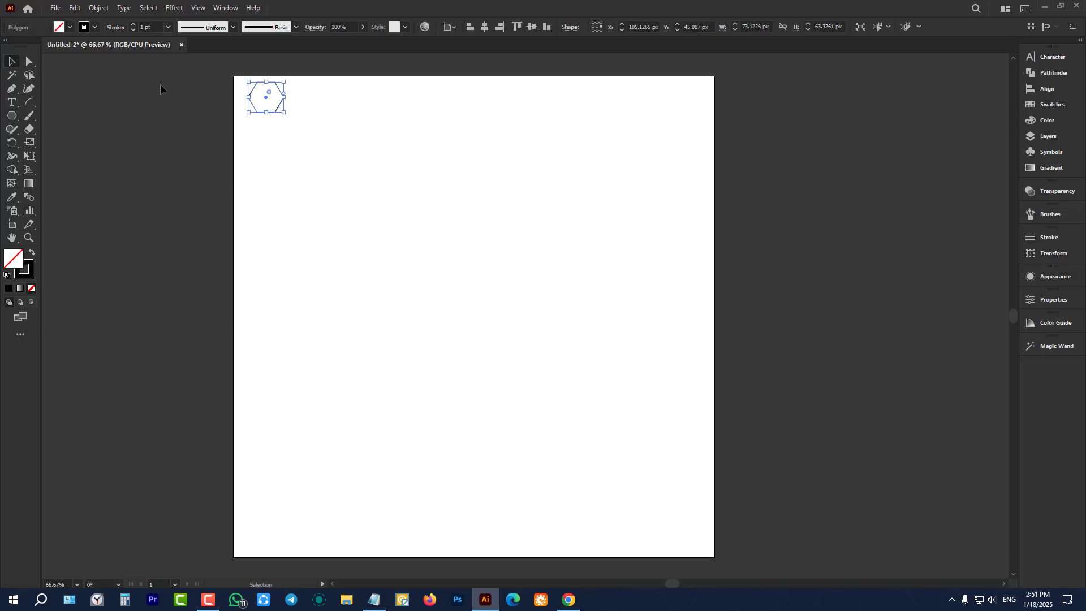
pyautogui.click(267, 118)
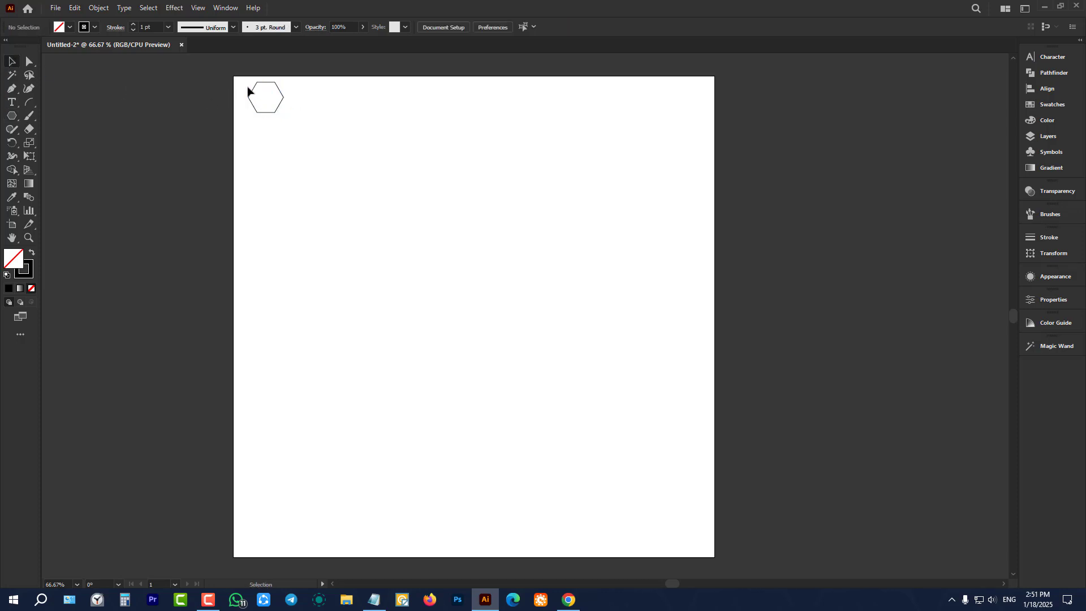
# Step: Try to select and move the unfilled hexagon by its interior
pyautogui.click(270, 114)
pyautogui.hotkey('ctrl', '=')
pyautogui.hotkey('ctrl', '=')
pyautogui.hotkey('ctrl', '=')
pyautogui.click(262, 143)
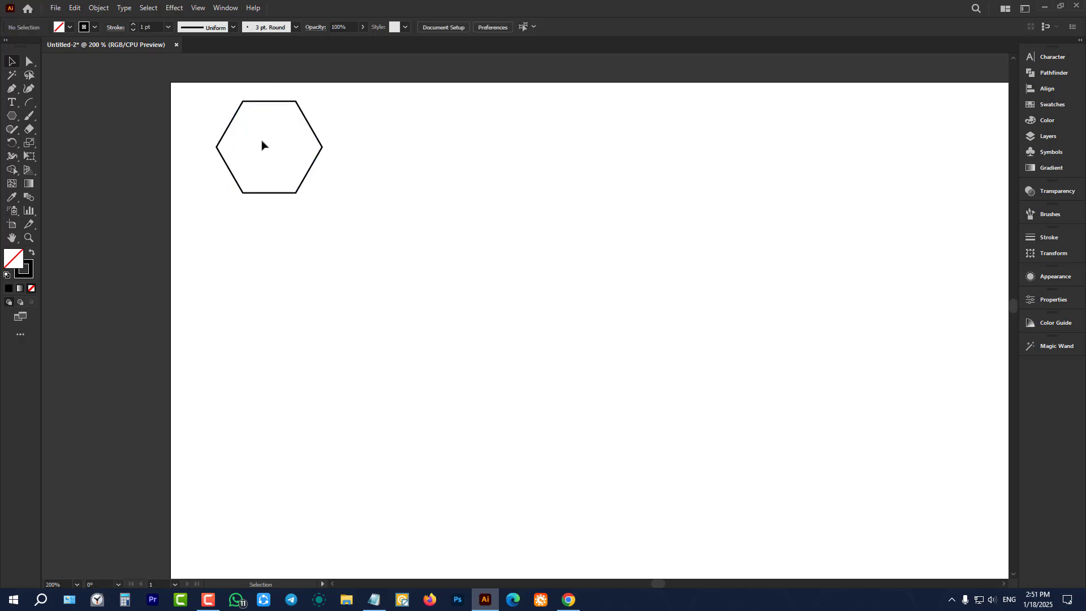
pyautogui.moveTo(262, 137); pyautogui.dragTo(373, 231)
pyautogui.click(260, 146)
# Step: Try the default white fill and black stroke on the hexagon and moving it by its interior, and undo both changes
pyautogui.moveTo(229, 99); pyautogui.dragTo(395, 287)
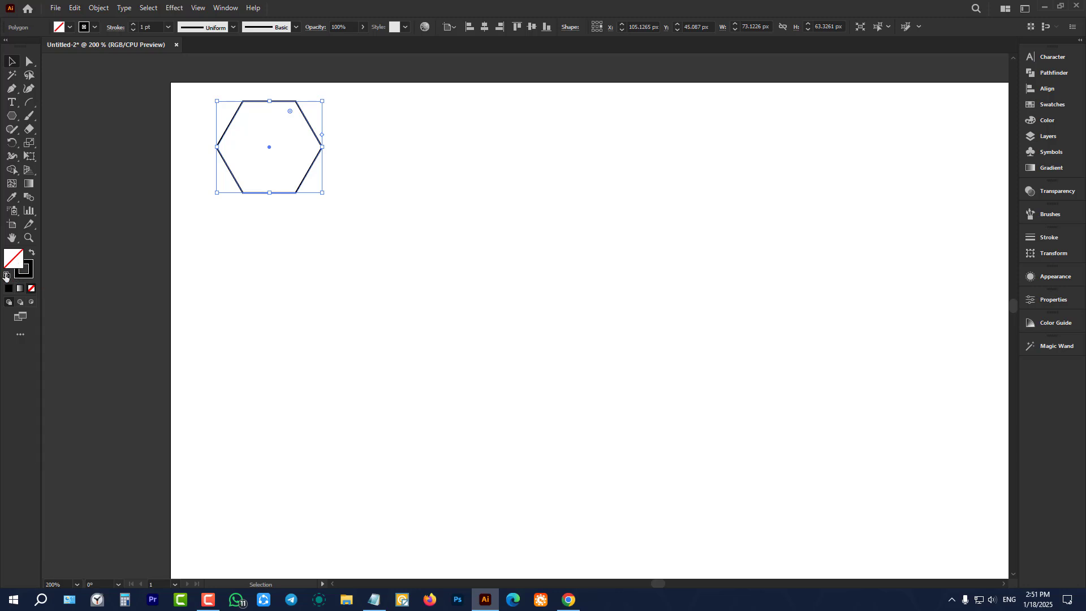
pyautogui.click(7, 276)
pyautogui.click(151, 136)
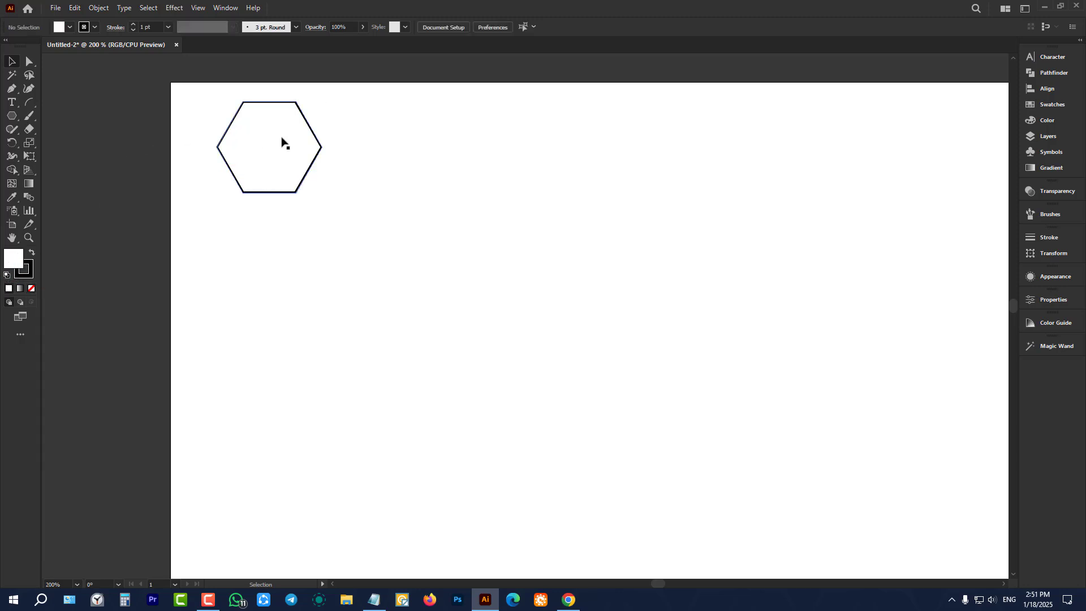
pyautogui.moveTo(282, 143); pyautogui.dragTo(150, 153)
pyautogui.hotkey('ctrl', 'z')
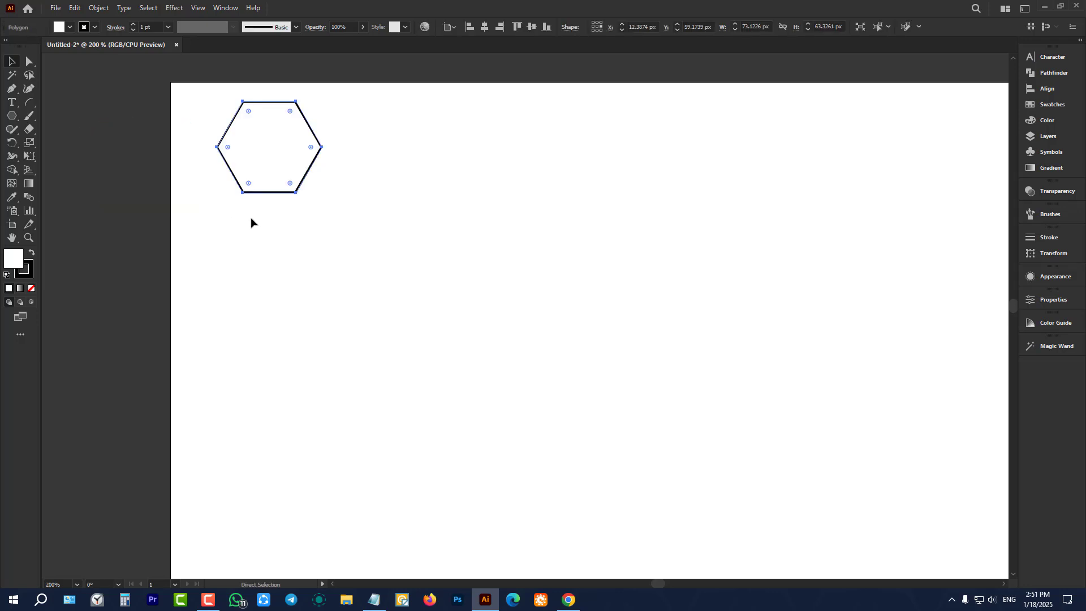
pyautogui.click(334, 193)
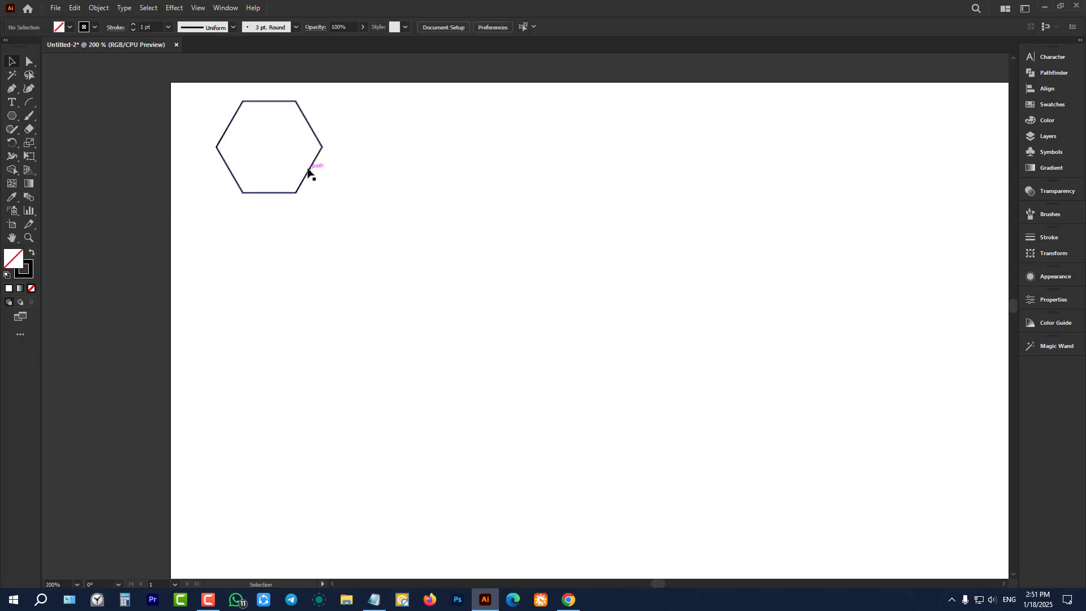
# Step: Move the unfilled hexagon by its outline off the artboard's left edge and select it there
pyautogui.moveTo(308, 173); pyautogui.dragTo(156, 188)
pyautogui.click(71, 266)
pyautogui.scroll(1, 74, 253)
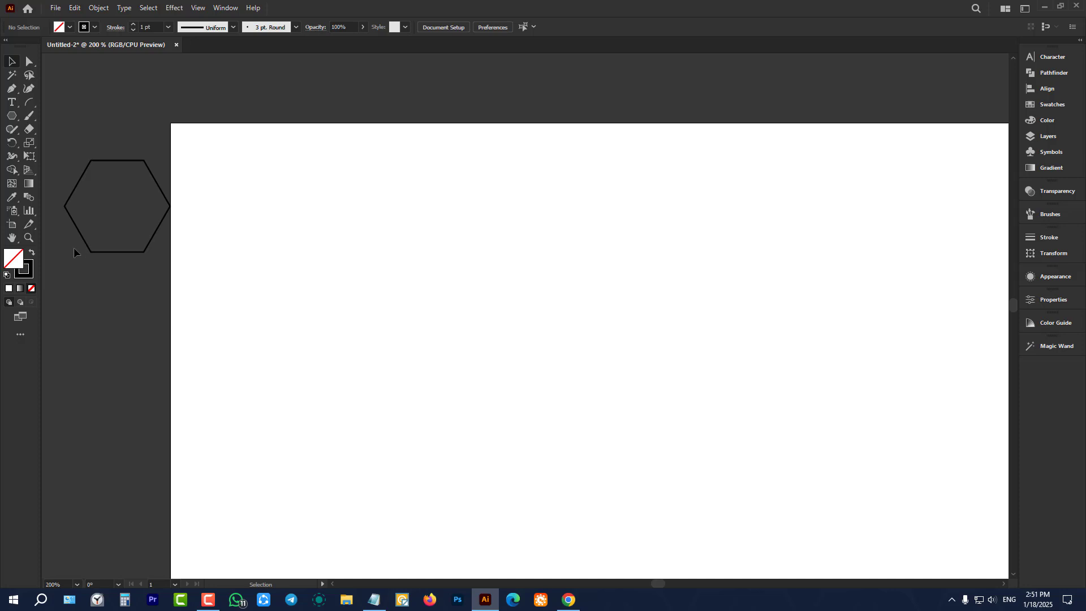
pyautogui.click(80, 179)
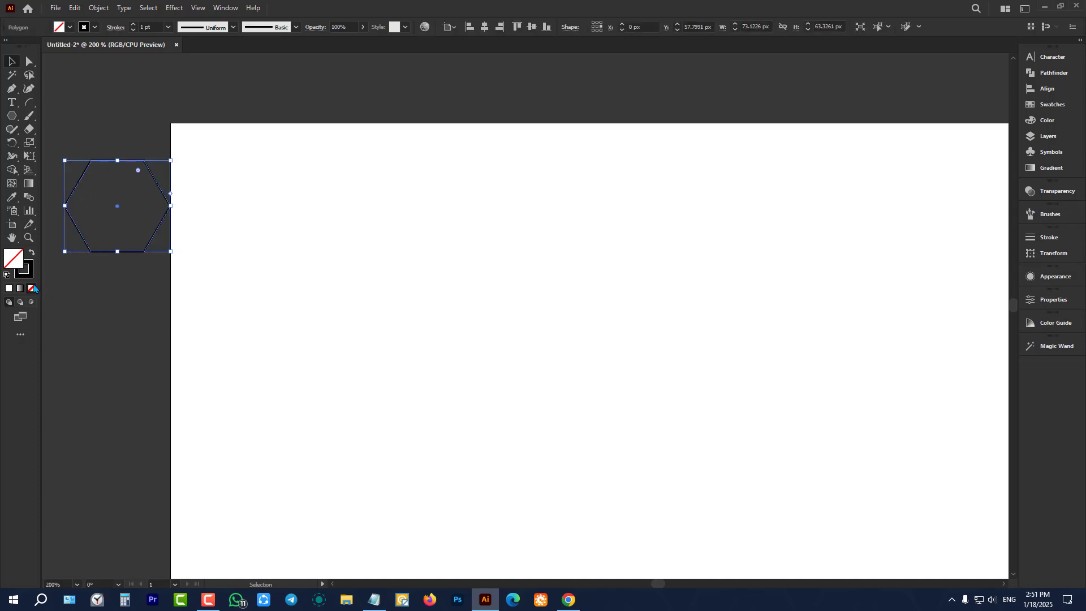
# Step: Delete the unfilled hexagon beside the artboard's left edge
pyautogui.click(121, 294)
pyautogui.scroll(-2, 366, 226)
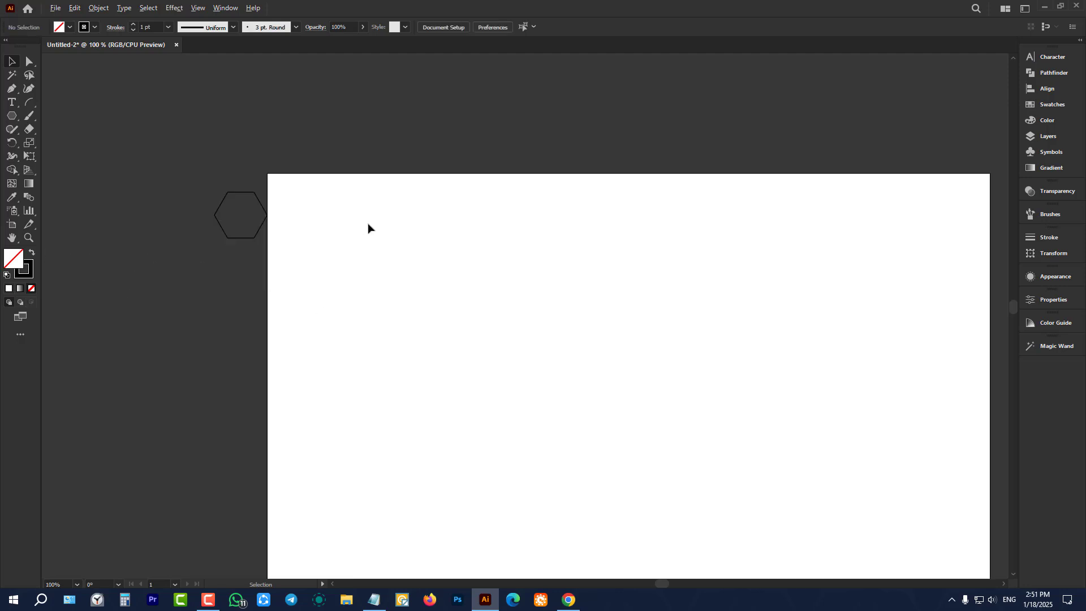
pyautogui.scroll(-1, 367, 228)
pyautogui.moveTo(258, 158); pyautogui.dragTo(337, 277)
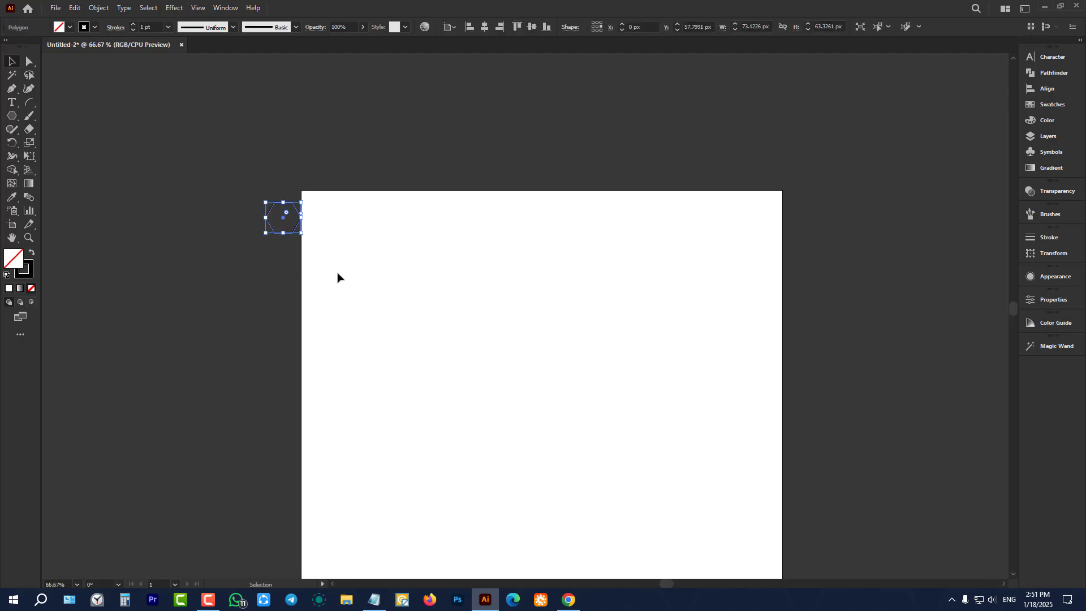
pyautogui.press('Delete')
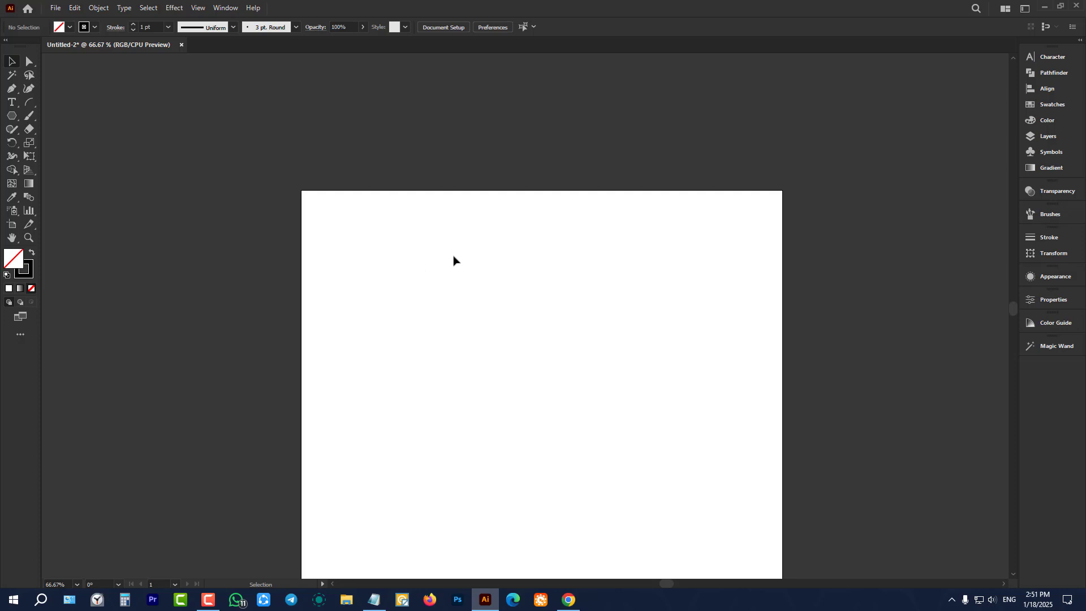
# Step: Draw an unfilled rectangle about 262 by 247 px to the left of the artboard with the Rectangle tool and deselect it
pyautogui.click(11, 121)
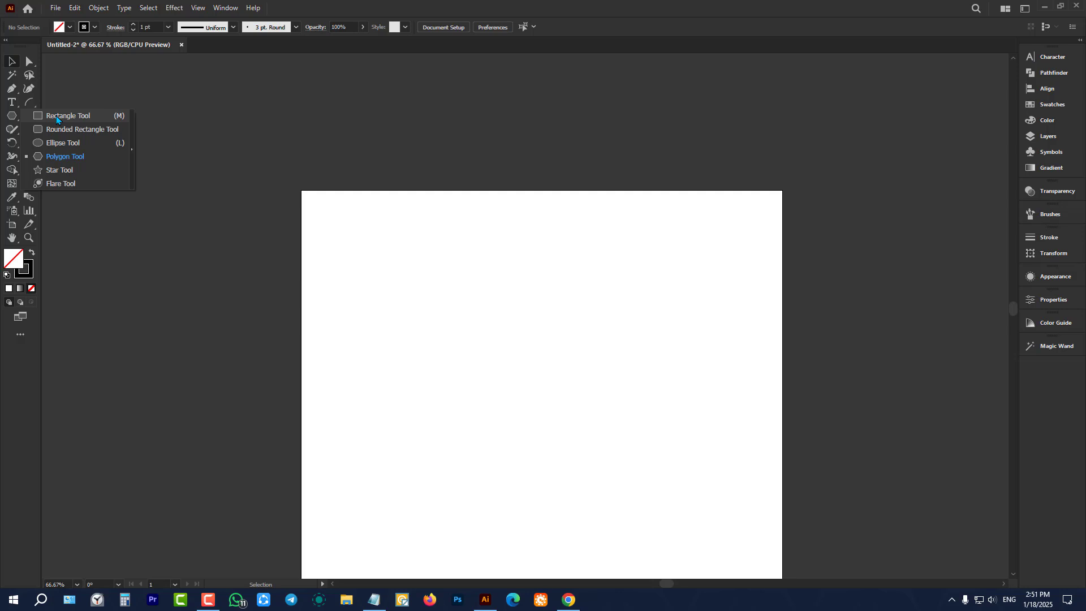
pyautogui.click(57, 117)
pyautogui.moveTo(136, 229); pyautogui.dragTo(262, 347)
pyautogui.scroll(1, 93, 263)
pyautogui.scroll(1, 122, 252)
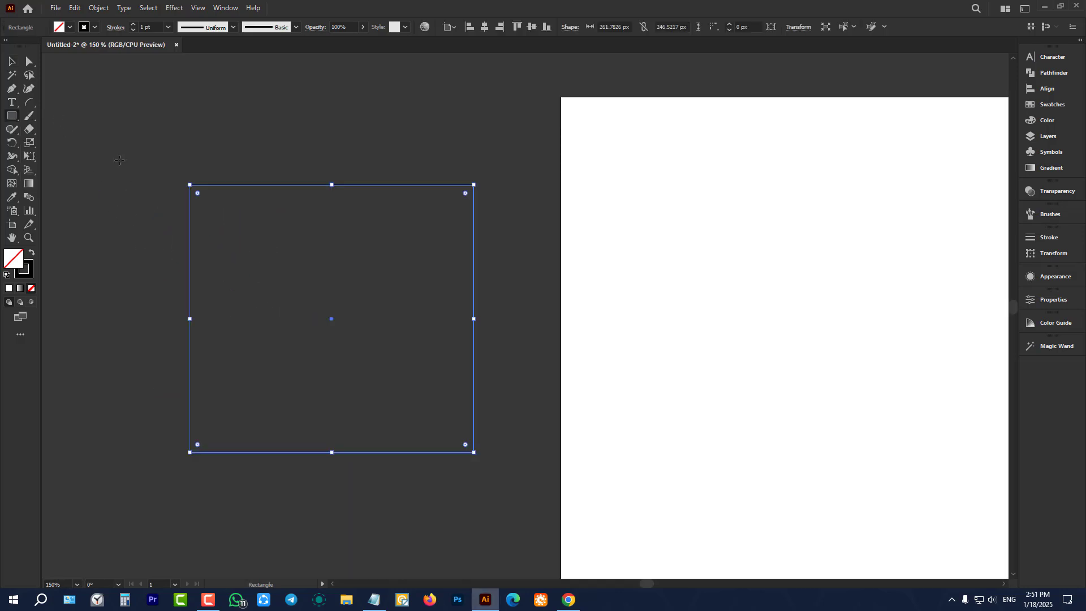
pyautogui.click(12, 61)
pyautogui.click(150, 196)
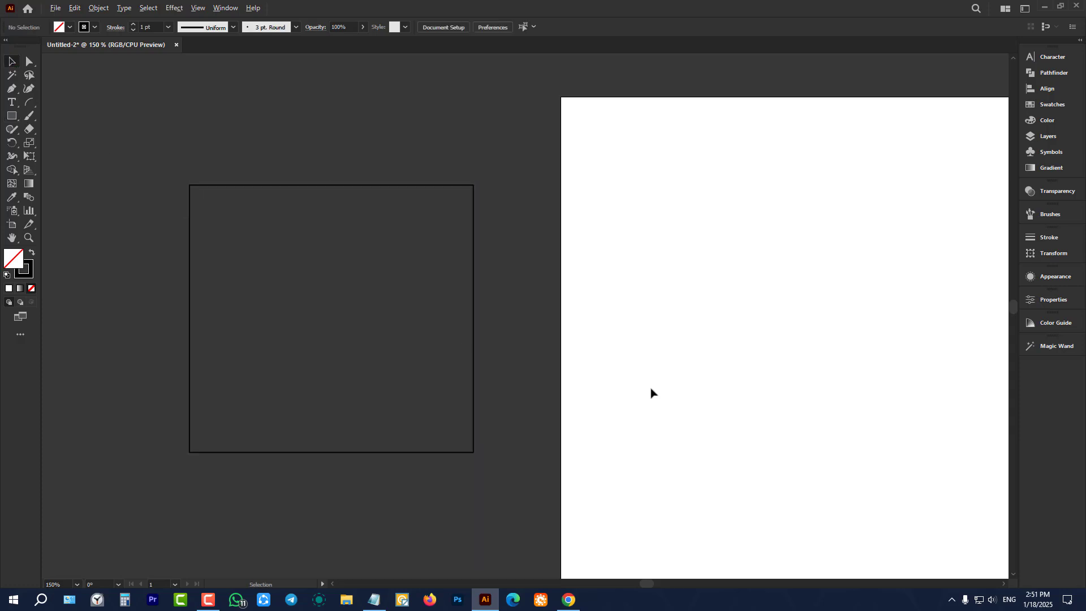
# Step: Draw a second rectangle about 224 by 148 px above the unfilled one and fill it with red
pyautogui.scroll(-2, 650, 389)
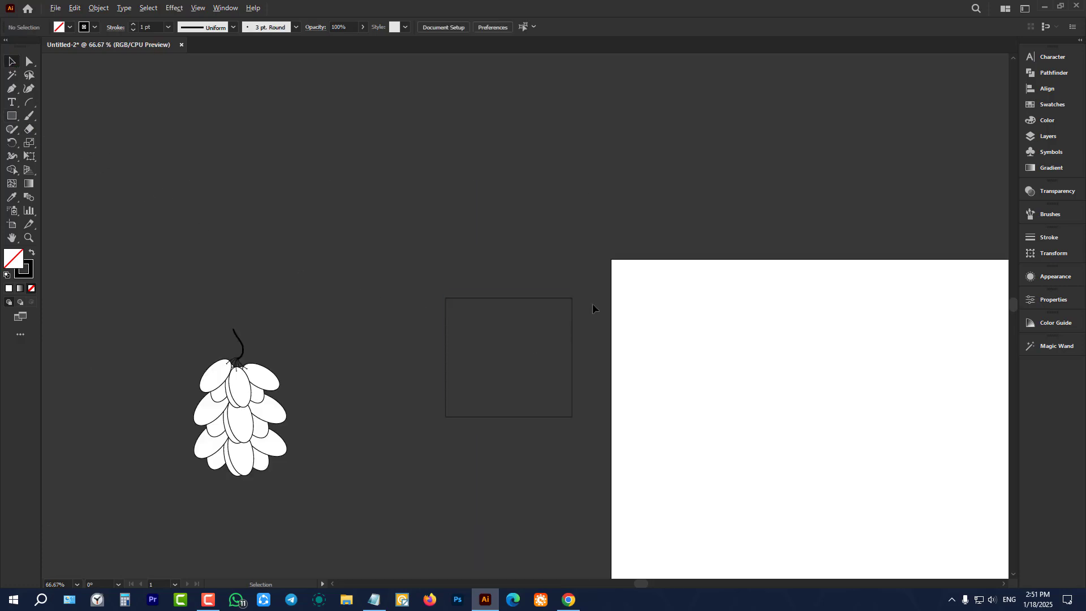
pyautogui.scroll(2, 592, 307)
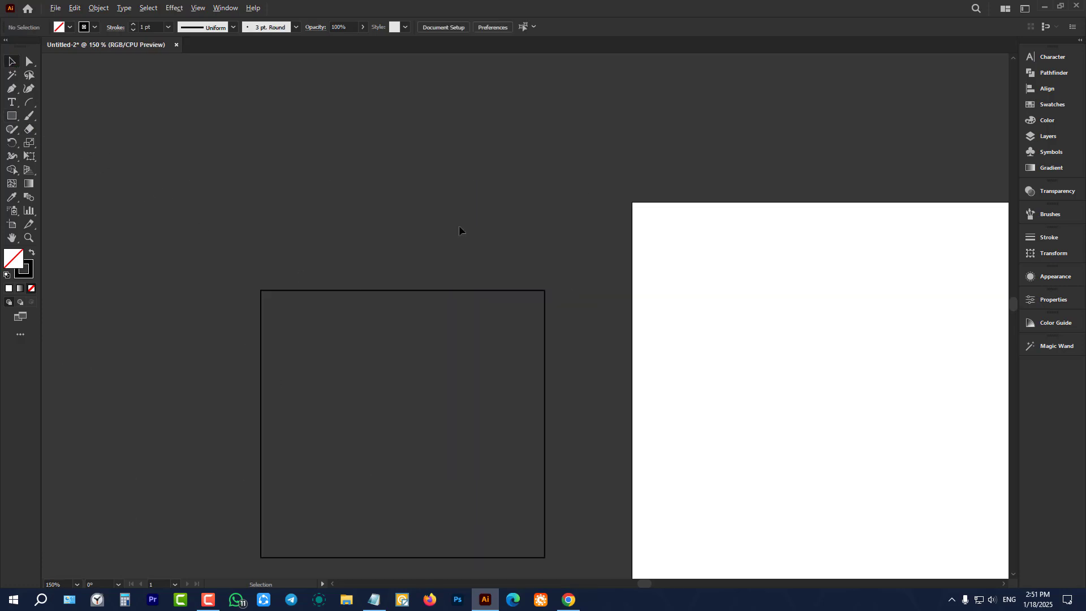
pyautogui.click(12, 116)
pyautogui.moveTo(278, 95); pyautogui.dragTo(521, 253)
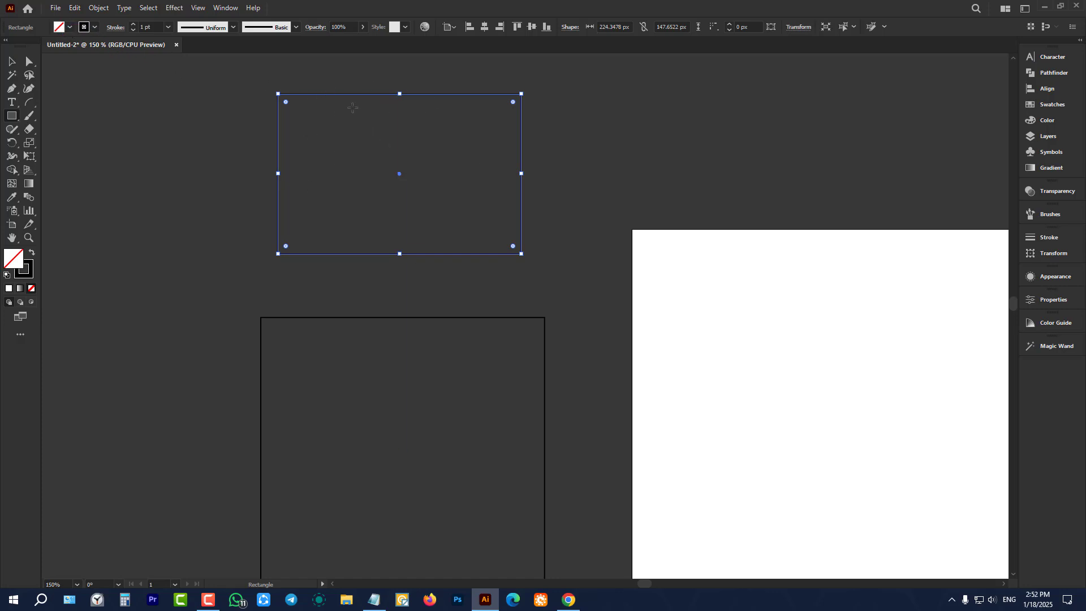
pyautogui.click(69, 29)
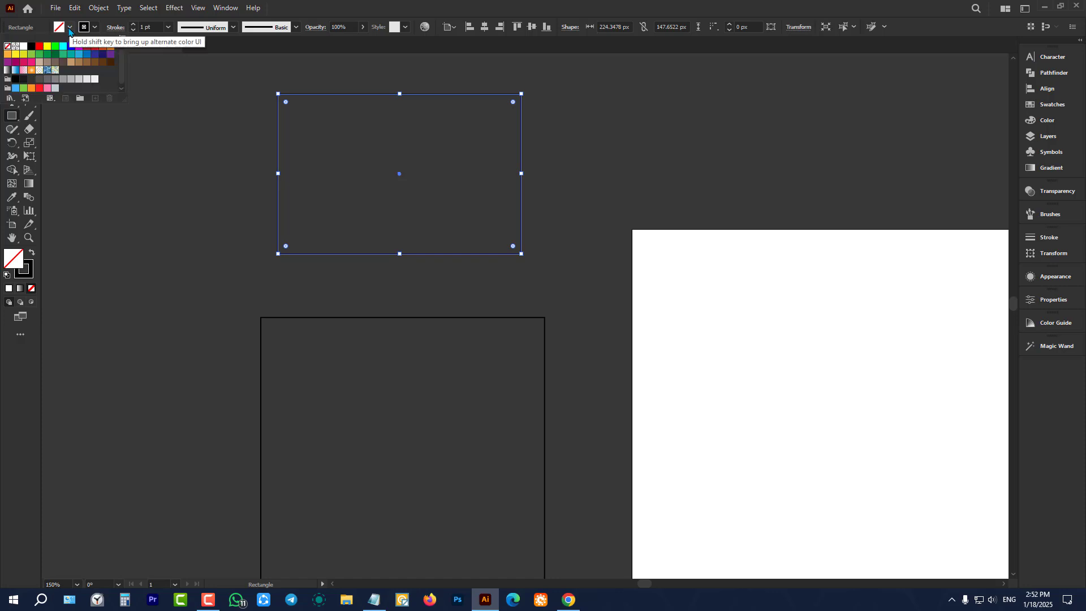
pyautogui.click(39, 46)
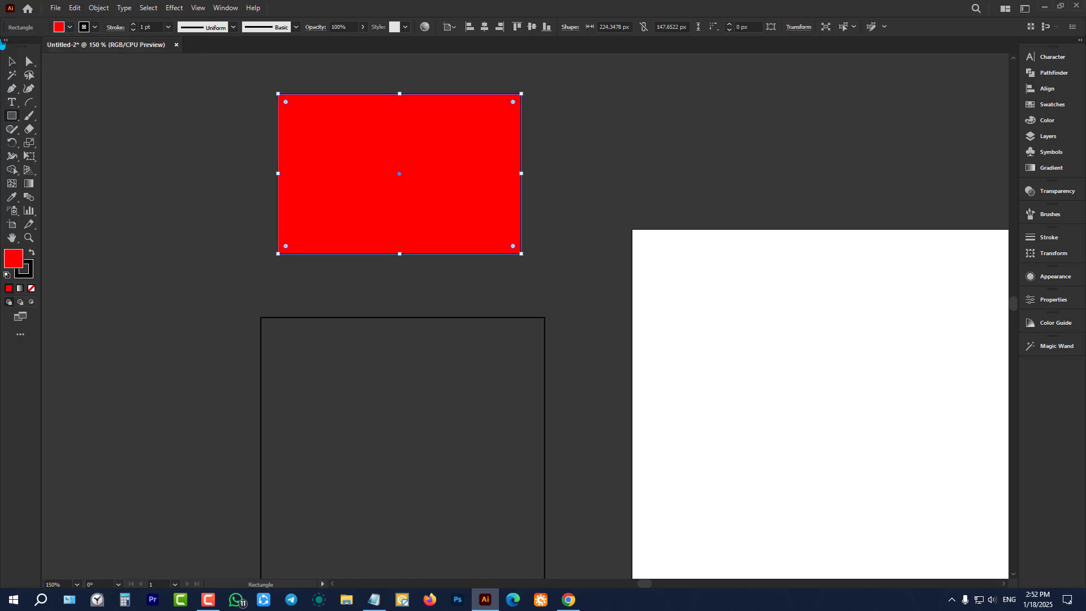
pyautogui.click(12, 61)
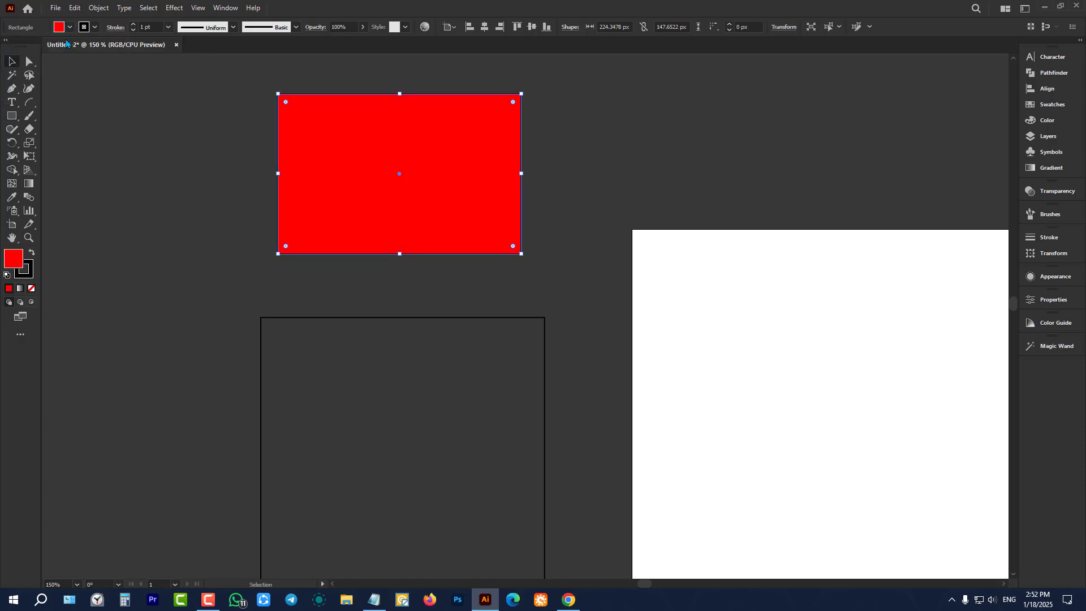
# Step: Set the red rectangle's stroke weight to 13 pt and deselect it
pyautogui.click(158, 24)
pyautogui.press('Up')
pyautogui.press('Up')
pyautogui.press('Up')
pyautogui.press('Up')
pyautogui.press('Up')
pyautogui.press('Up')
pyautogui.press('Up')
pyautogui.press('Up')
pyautogui.press('Up')
pyautogui.press('Up')
pyautogui.press('Up')
pyautogui.press('Up')
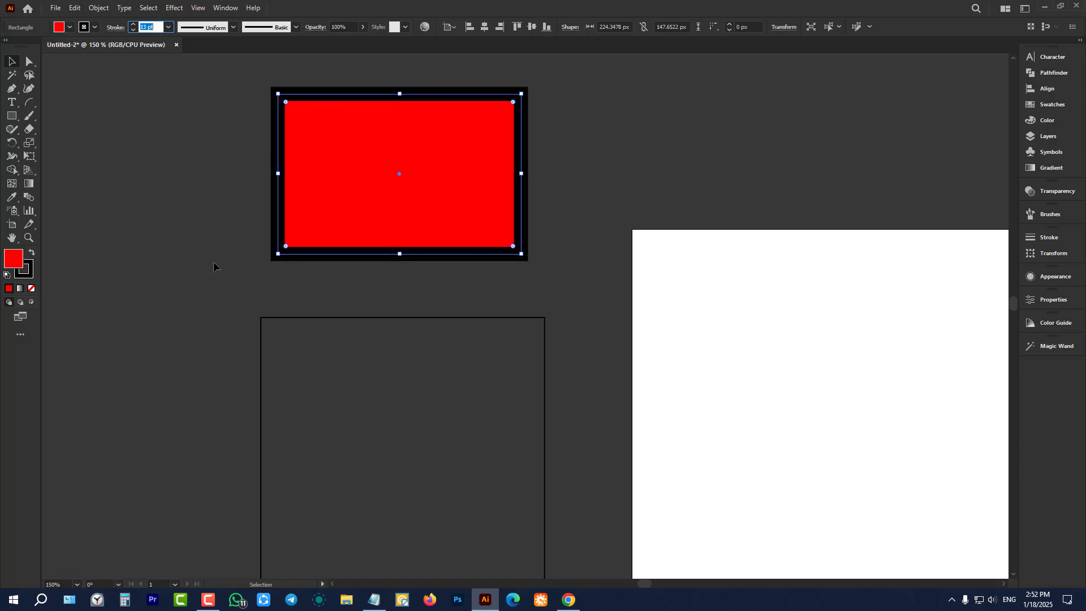
pyautogui.click(213, 248)
# Step: Set the stroke weight of the unfilled rectangle below the red one to 18 pt and deselect it
pyautogui.scroll(-2, 212, 248)
pyautogui.moveTo(209, 262); pyautogui.dragTo(264, 313)
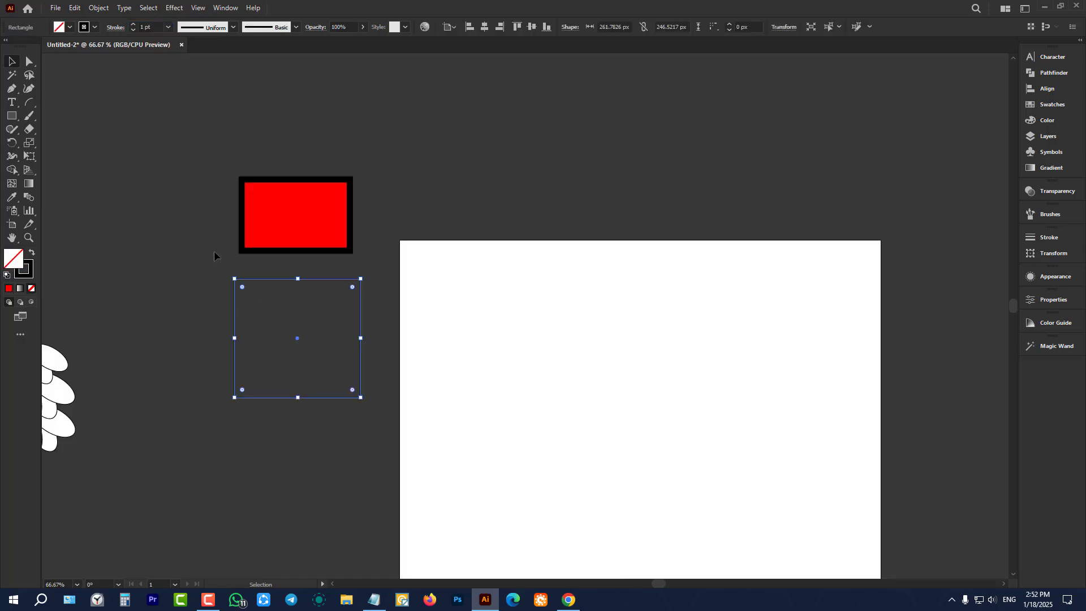
pyautogui.click(142, 24)
pyautogui.press('Up')
pyautogui.press('Up')
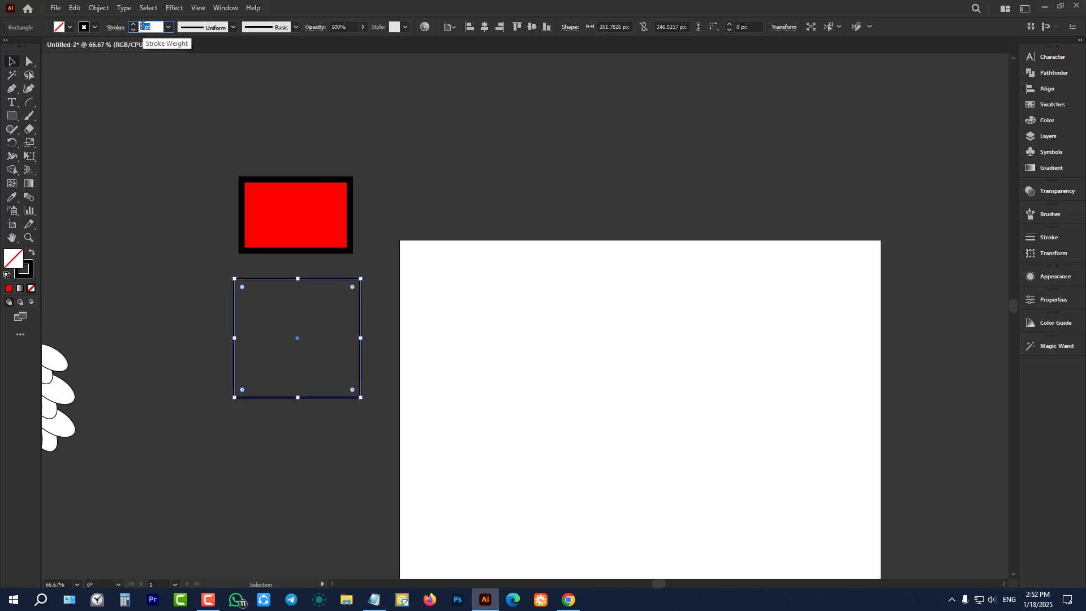
pyautogui.press('Up')
pyautogui.press('Up')
pyautogui.press('Up')
pyautogui.press('Up')
pyautogui.press('Up')
pyautogui.press('Up')
pyautogui.press('Up')
pyautogui.press('Up')
pyautogui.press('Up')
pyautogui.press('Up')
pyautogui.press('Up')
pyautogui.press('Up')
pyautogui.press('Up')
pyautogui.press('Up')
pyautogui.press('Up')
pyautogui.scroll(1, 216, 253)
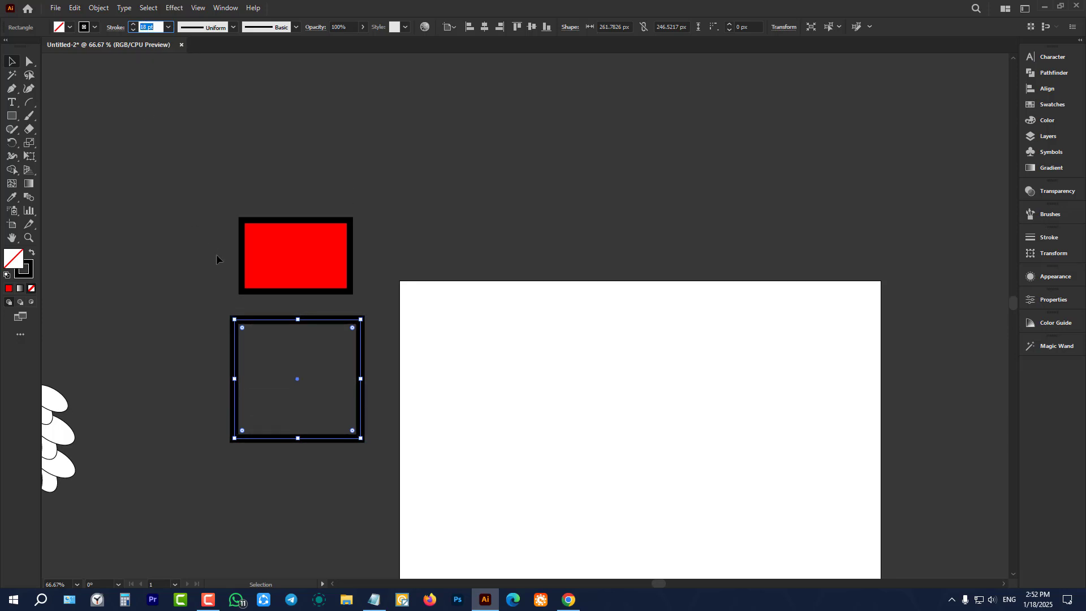
pyautogui.click(246, 303)
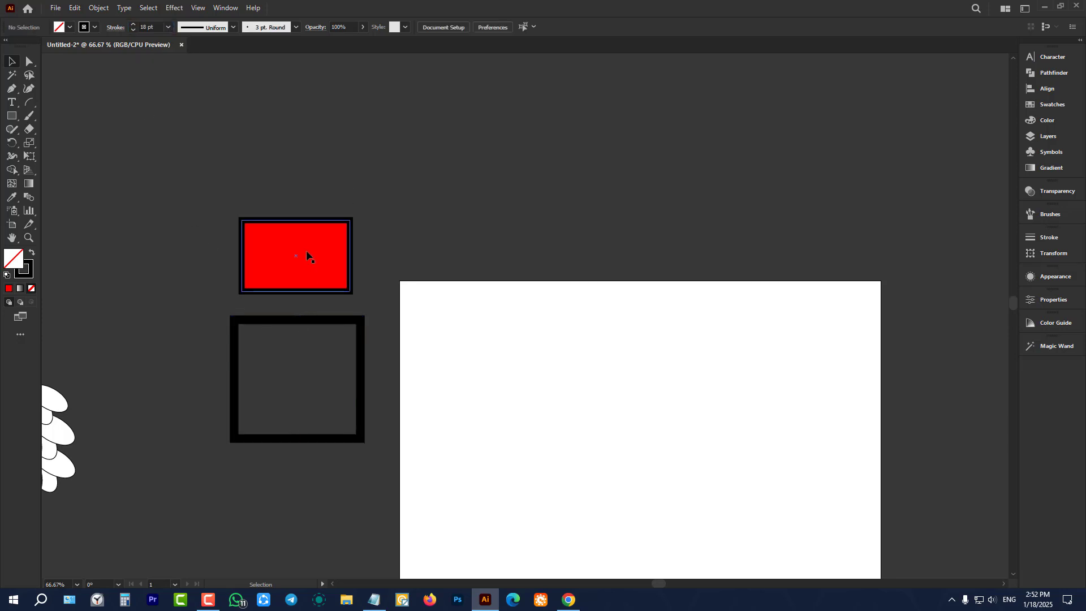
# Step: Draw a rectangle about 206 by 137 px above the red one, swap its fill and stroke, and deselect it
pyautogui.click(11, 116)
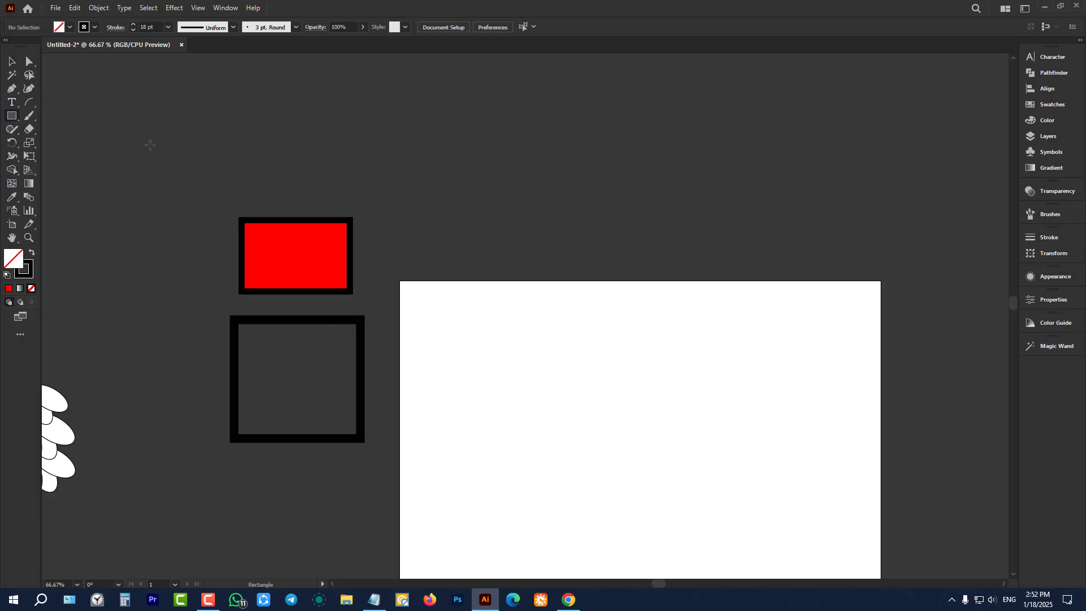
pyautogui.moveTo(329, 169); pyautogui.dragTo(342, 179)
pyautogui.click(11, 61)
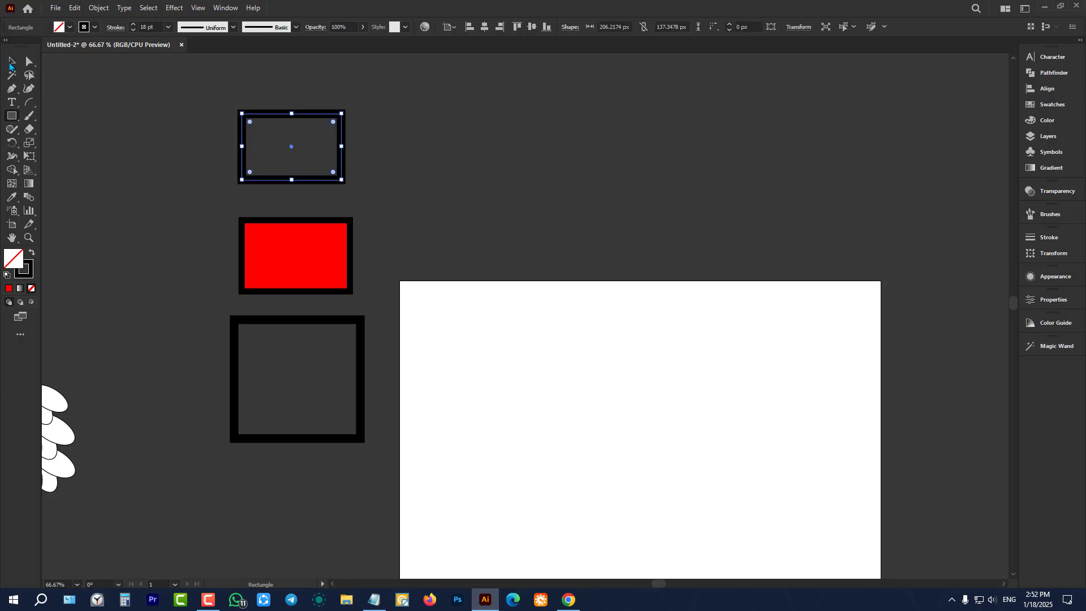
pyautogui.click(31, 255)
pyautogui.click(148, 181)
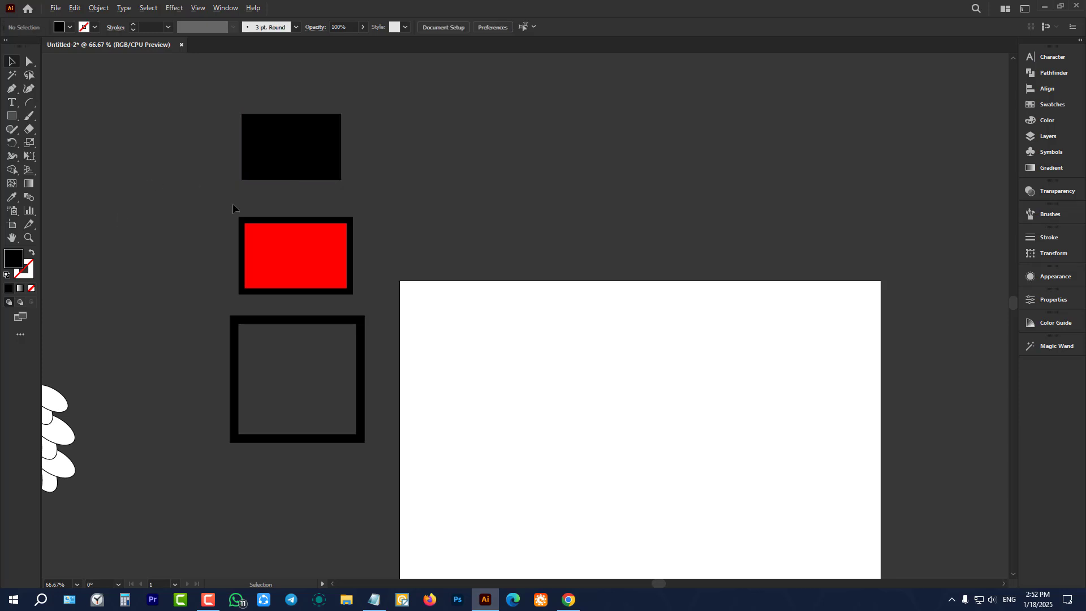
# Step: Move the black rectangle by its interior closer to the red one, centred above it, and deselect it
pyautogui.scroll(1, 233, 203)
pyautogui.moveTo(282, 129); pyautogui.dragTo(292, 152)
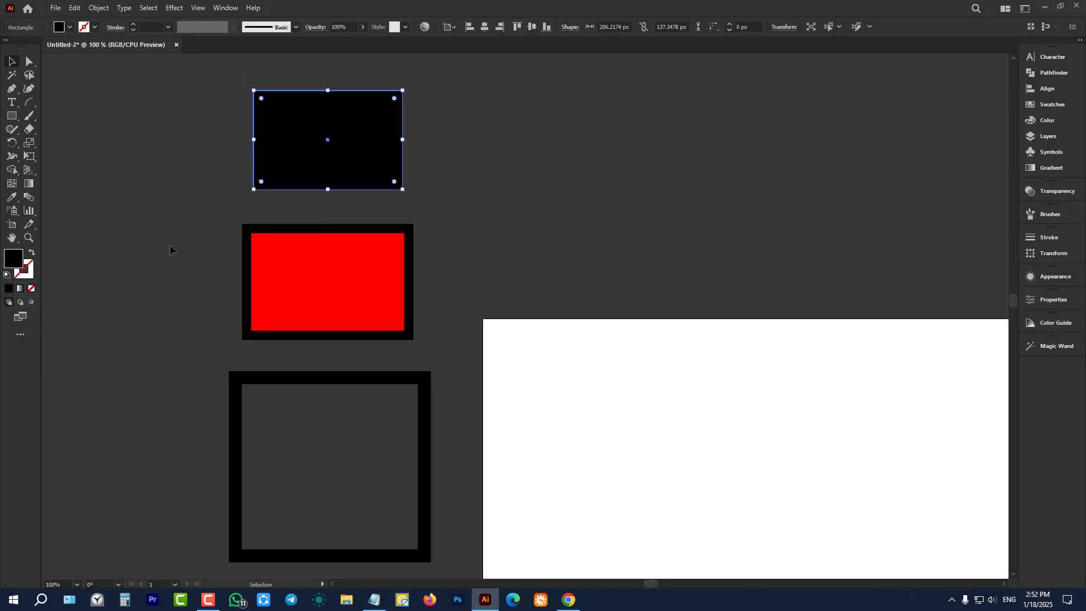
pyautogui.click(170, 246)
# Step: Select the black, red and unfilled rectangles in turn to compare their fill and stroke settings
pyautogui.click(331, 132)
pyautogui.scroll(-1, 332, 134)
pyautogui.click(332, 268)
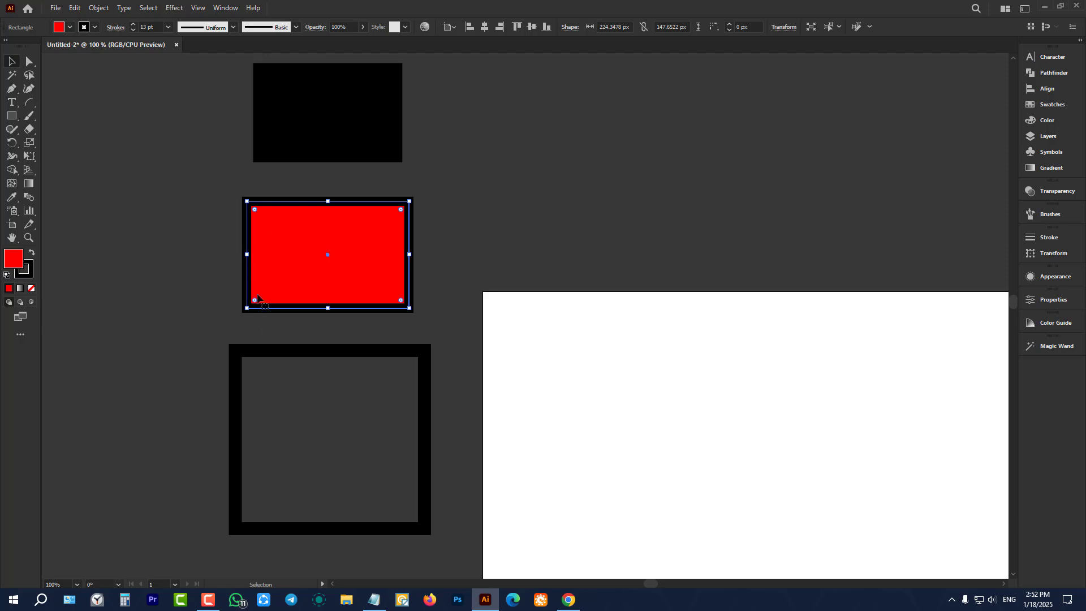
pyautogui.click(286, 347)
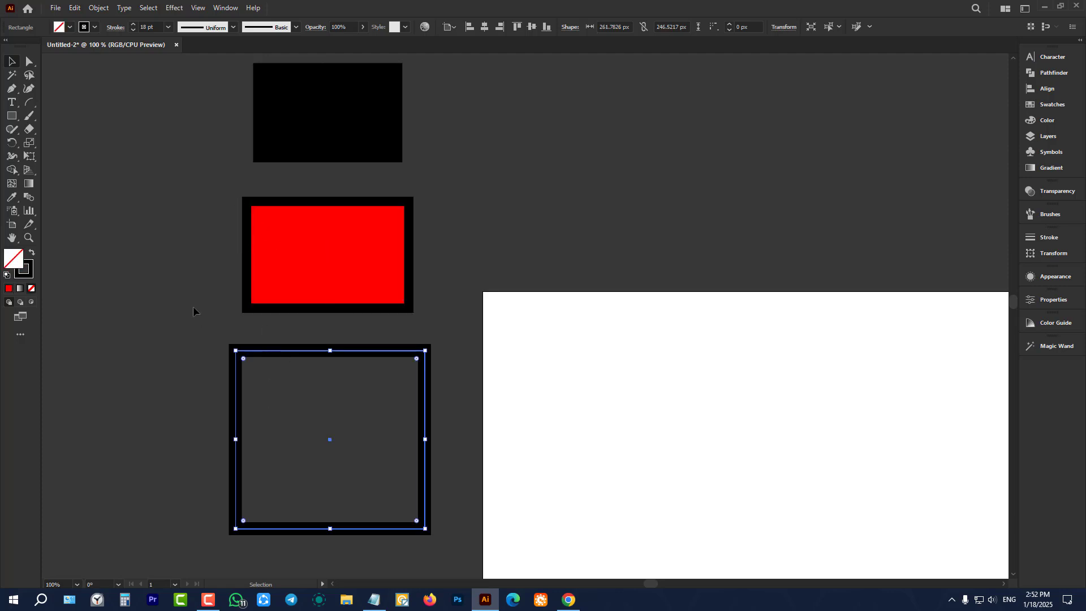
# Step: Draw a hexagon about 75 by 65 px near the artboard's upper-left corner with the Polygon tool
pyautogui.scroll(-3, 193, 307)
pyautogui.scroll(-2, 346, 318)
pyautogui.scroll(1, 346, 317)
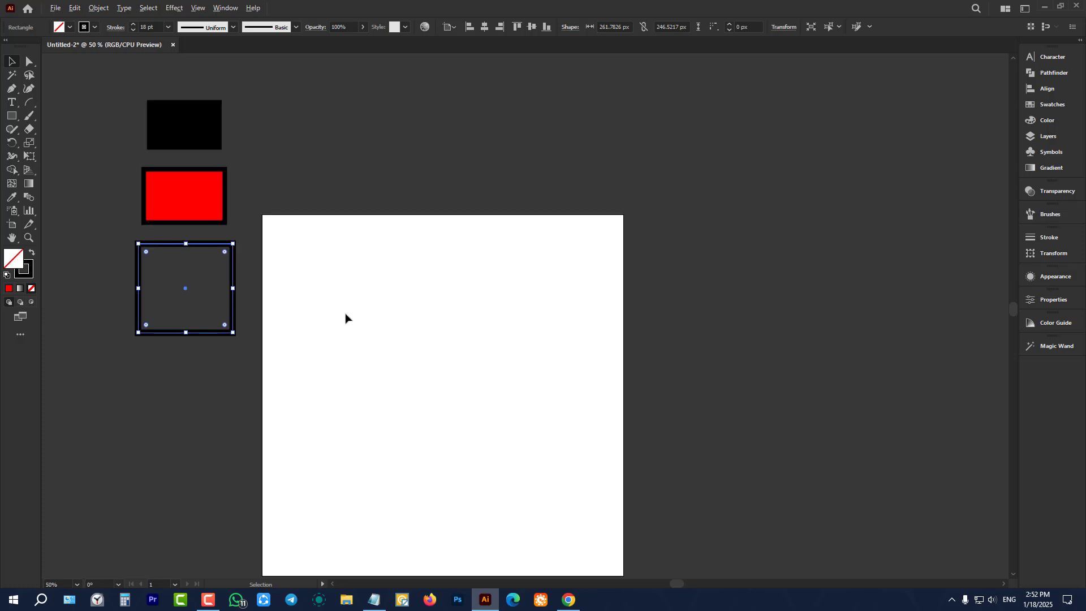
pyautogui.scroll(1, 346, 313)
pyautogui.rightClick(8, 119)
pyautogui.click(41, 157)
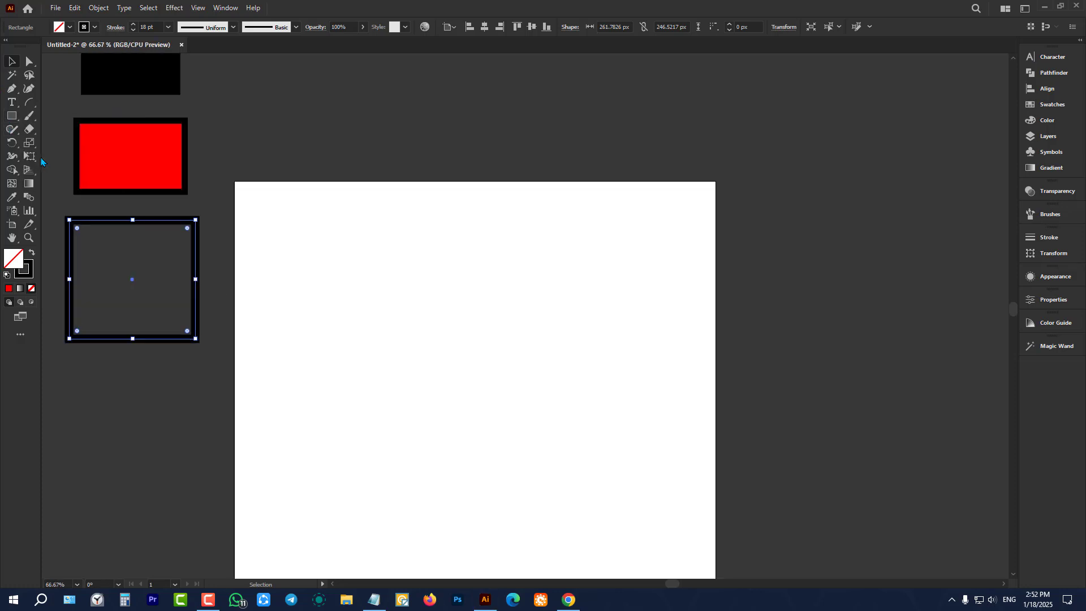
pyautogui.scroll(2, 221, 232)
pyautogui.moveTo(317, 162); pyautogui.dragTo(342, 196)
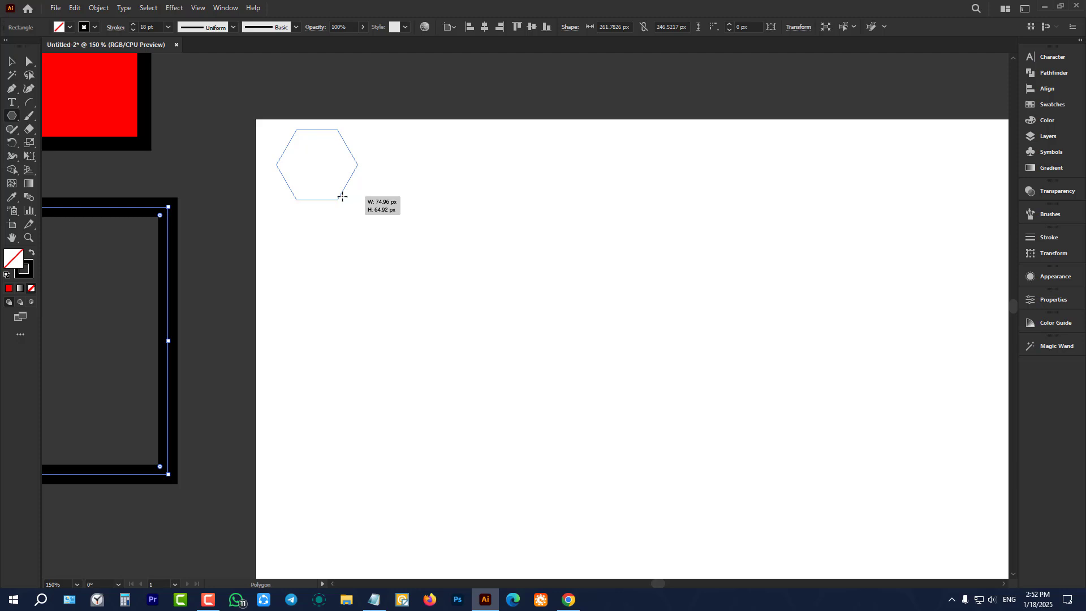
pyautogui.moveTo(342, 196); pyautogui.dragTo(342, 196)
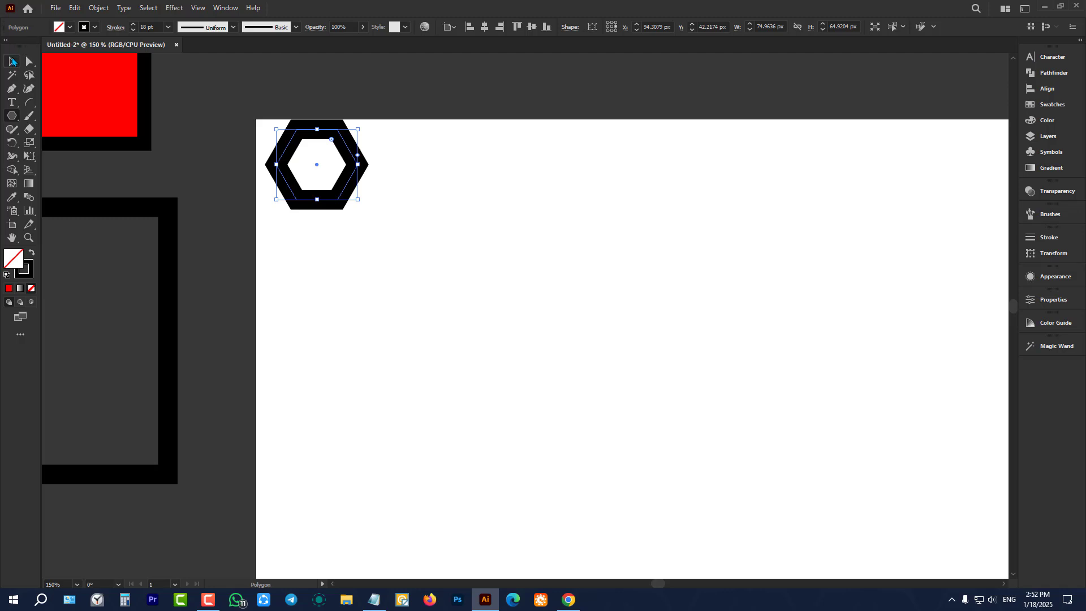
# Step: Move the hexagon by its outline about 15 px right and 17 px down, and deselect it
pyautogui.click(12, 61)
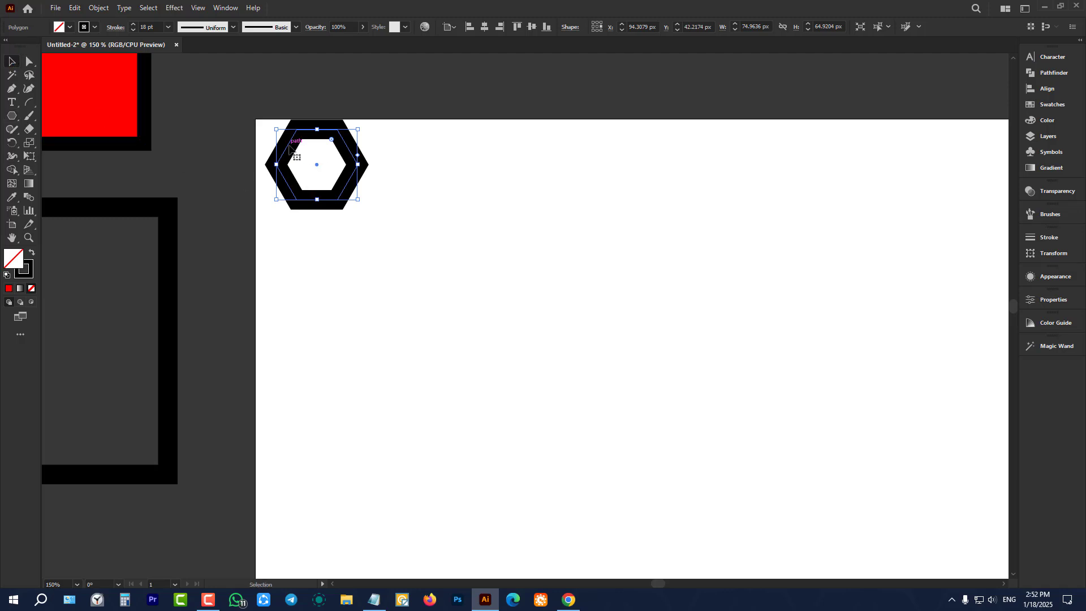
pyautogui.moveTo(291, 153); pyautogui.dragTo(402, 254)
pyautogui.click(247, 153)
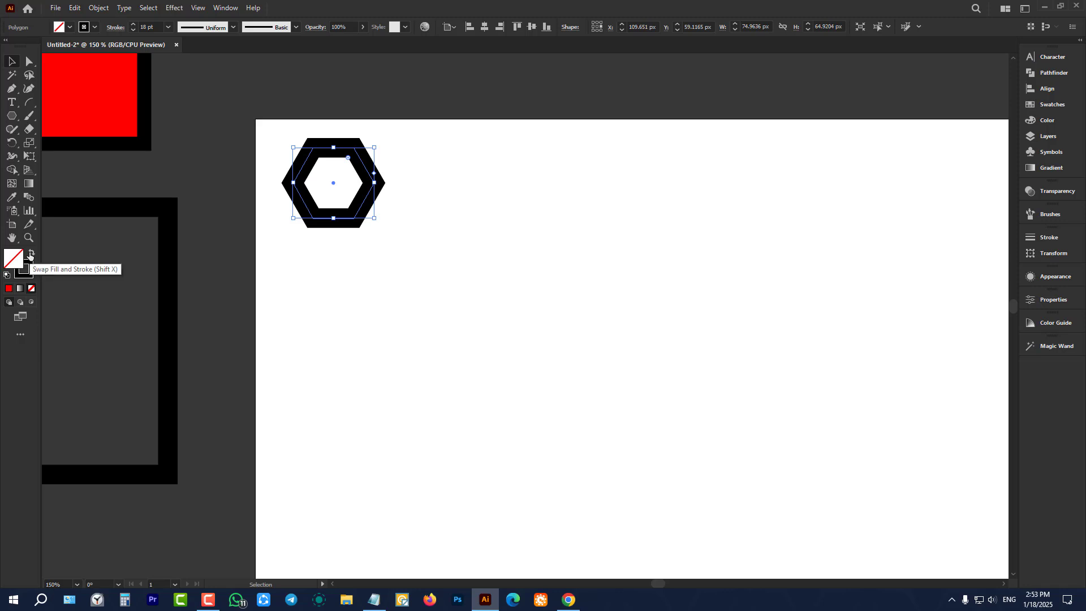
pyautogui.click(266, 169)
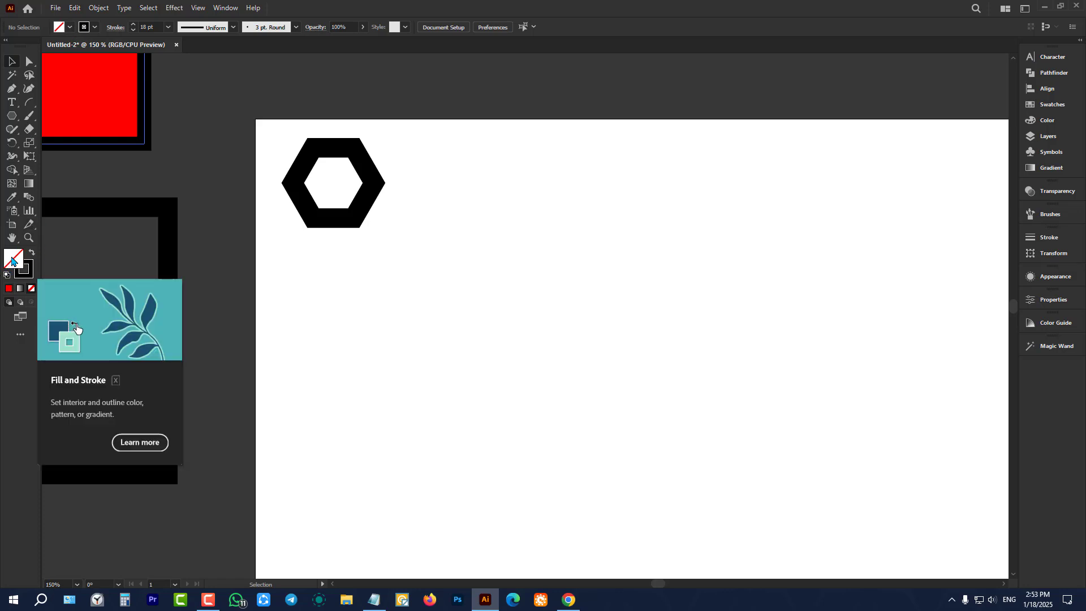
# Step: Swap the hexagon's fill and stroke, giving it a black fill without a stroke, and deselect it
pyautogui.click(354, 152)
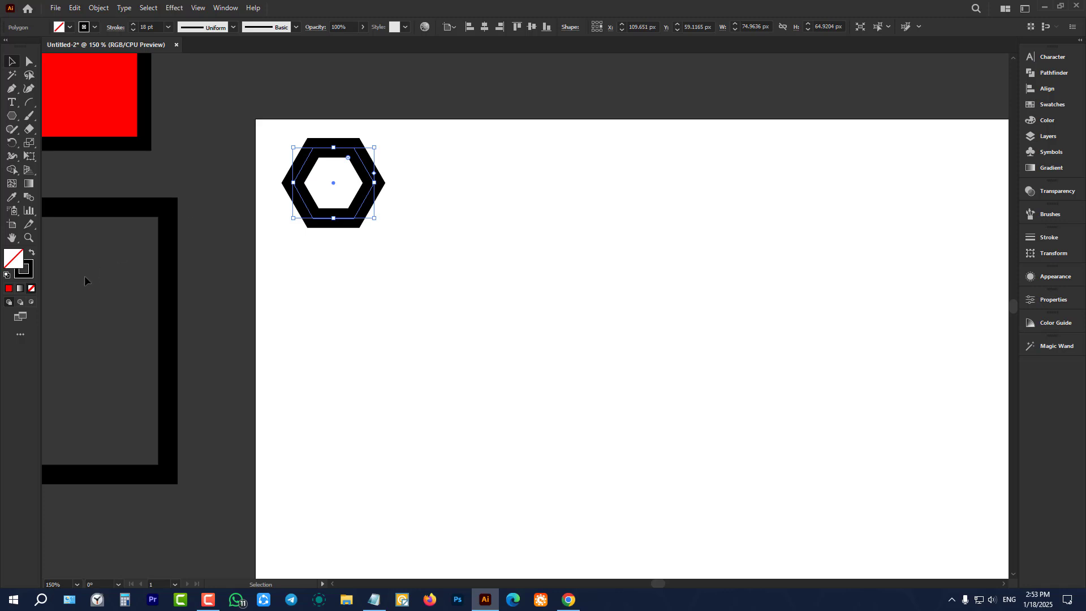
pyautogui.click(31, 255)
pyautogui.click(247, 153)
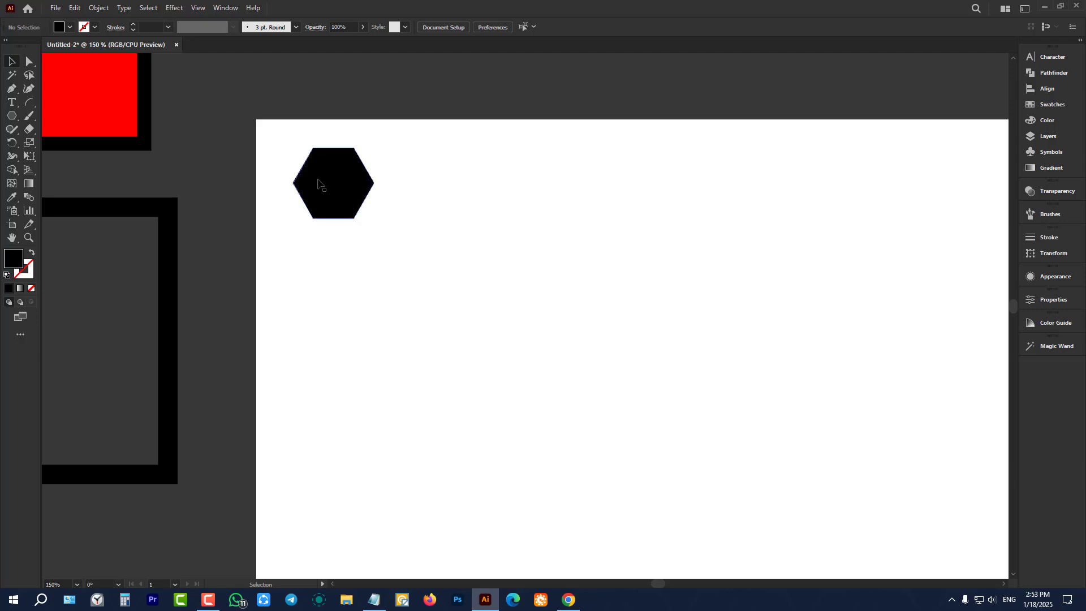
# Step: Change the hexagon's fill colour to orange
pyautogui.click(318, 183)
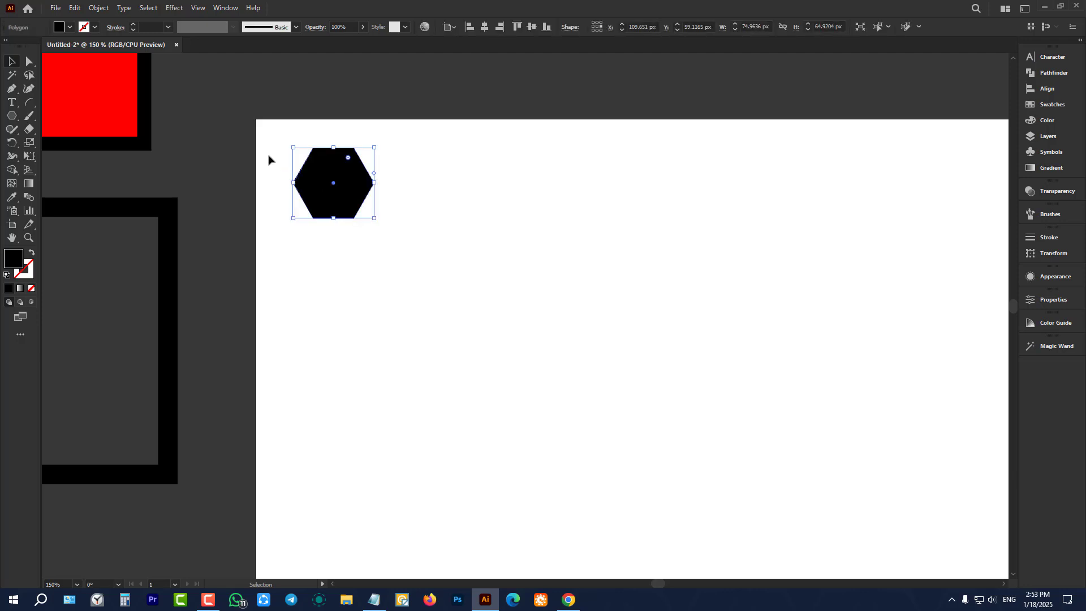
pyautogui.click(70, 27)
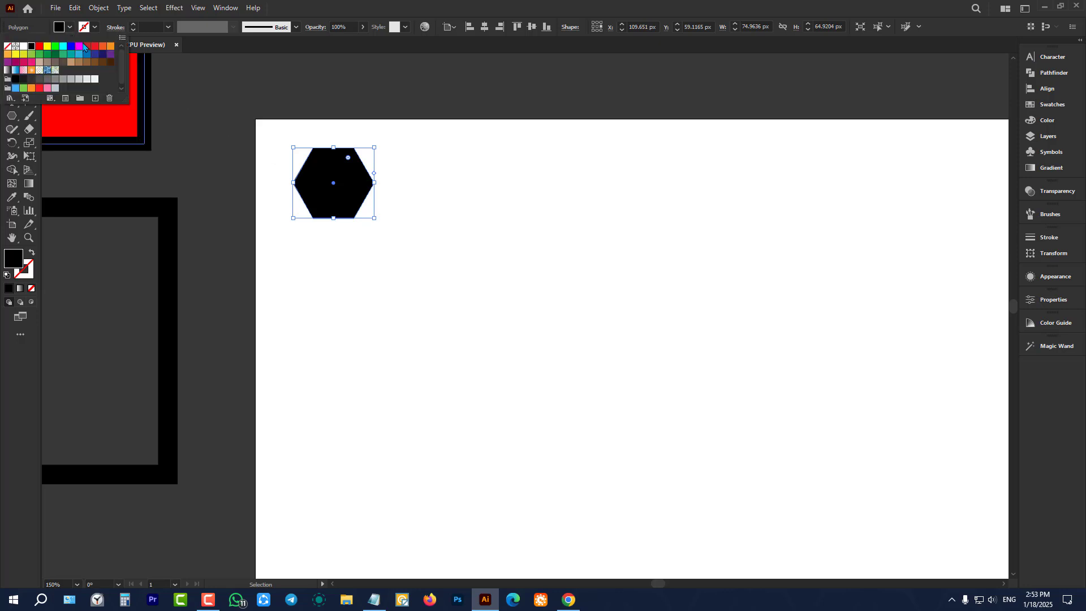
pyautogui.click(111, 47)
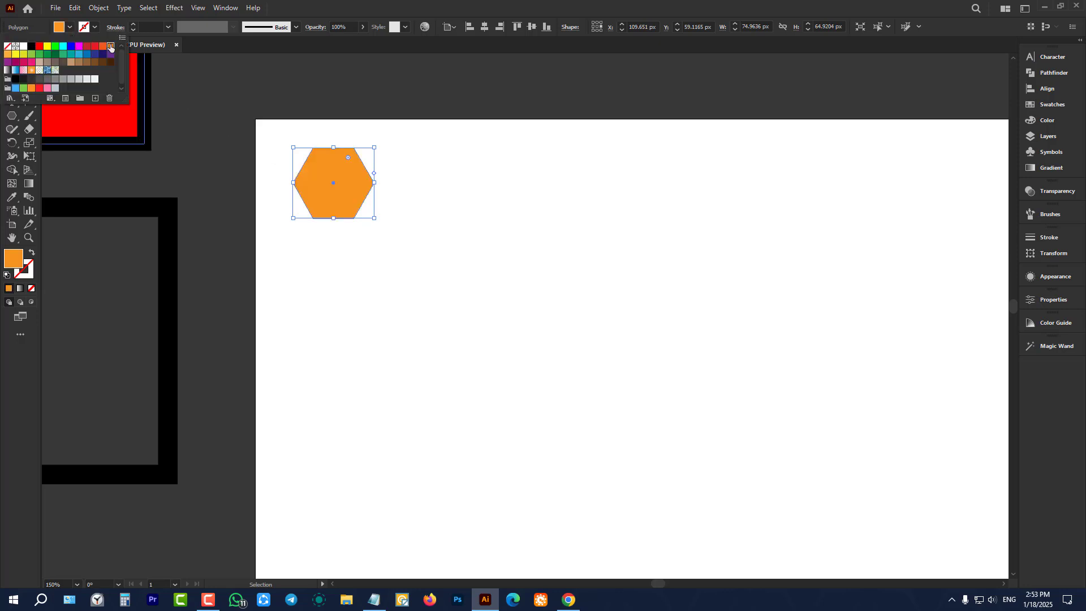
# Step: Duplicate the orange hexagon straight down, placing the copy about 76 px below the original
pyautogui.click(193, 148)
pyautogui.click(192, 147)
pyautogui.scroll(-1, 257, 164)
pyautogui.scroll(-1, 258, 164)
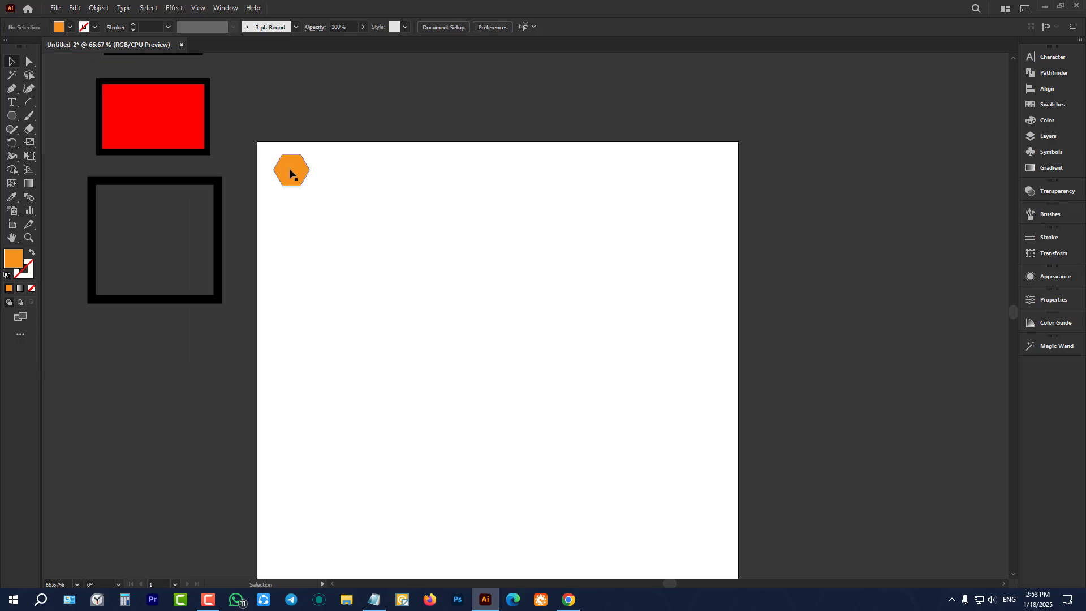
pyautogui.moveTo(291, 170); pyautogui.dragTo(291, 209)
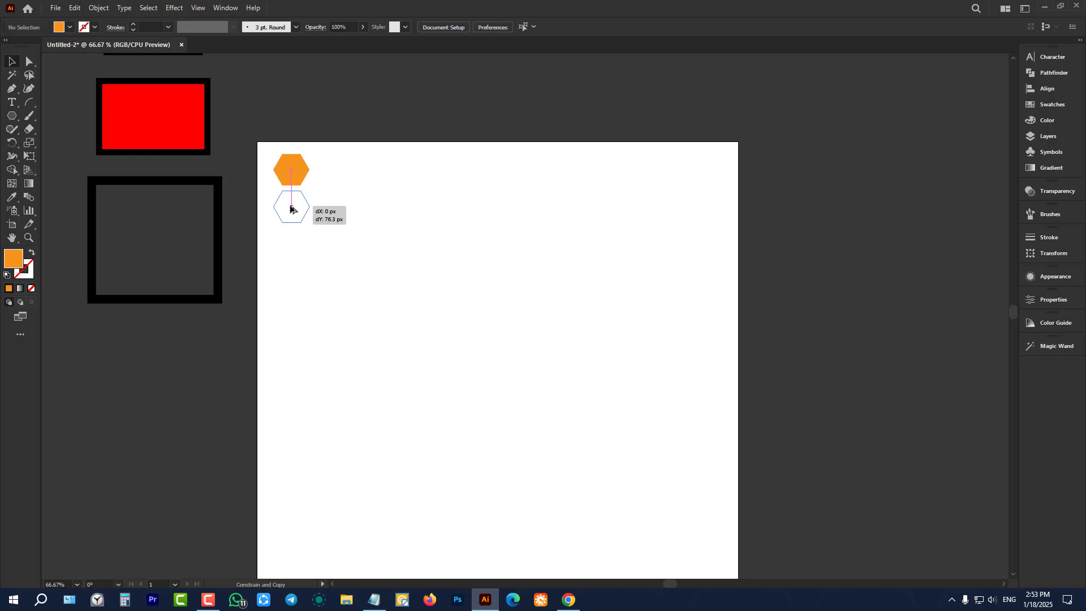
pyautogui.moveTo(290, 208); pyautogui.dragTo(291, 207)
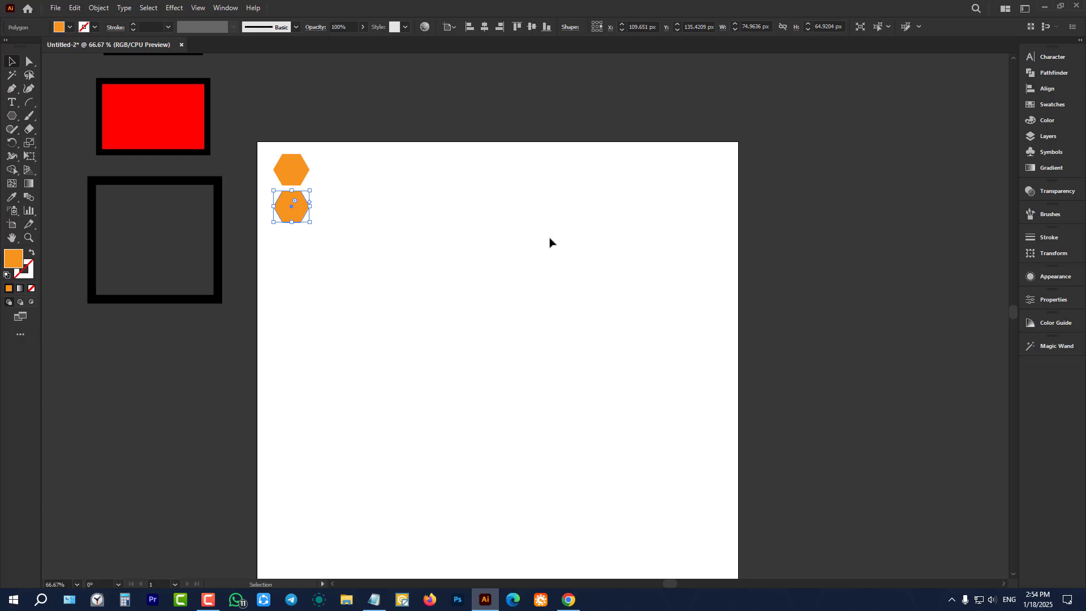
# Step: Repeat the downward duplication ten times to form a column of twelve hexagons spanning the artboard's height
pyautogui.hotkey('ctrl', 'd')
pyautogui.hotkey('ctrl', 'd')
pyautogui.hotkey('ctrl', 'd')
pyautogui.hotkey('ctrl', 'd')
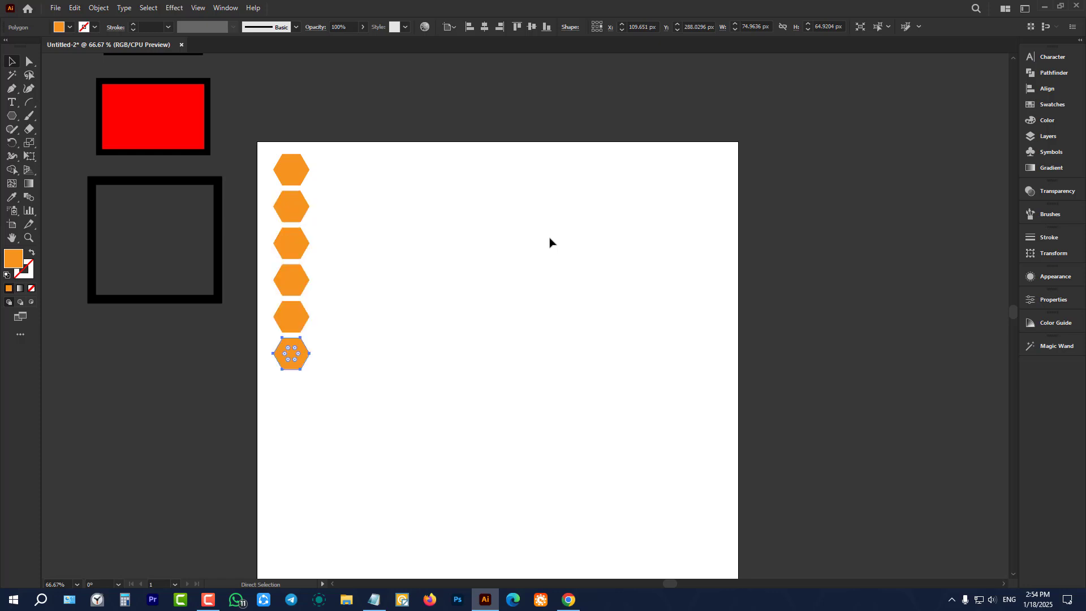
pyautogui.hotkey('ctrl', 'd')
pyautogui.hotkey('ctrl', 'd')
pyautogui.hotkey('ctrl', 'd')
pyautogui.hotkey('ctrl', 'd')
pyautogui.hotkey('ctrl', 'd')
pyautogui.hotkey('ctrl', 'd')
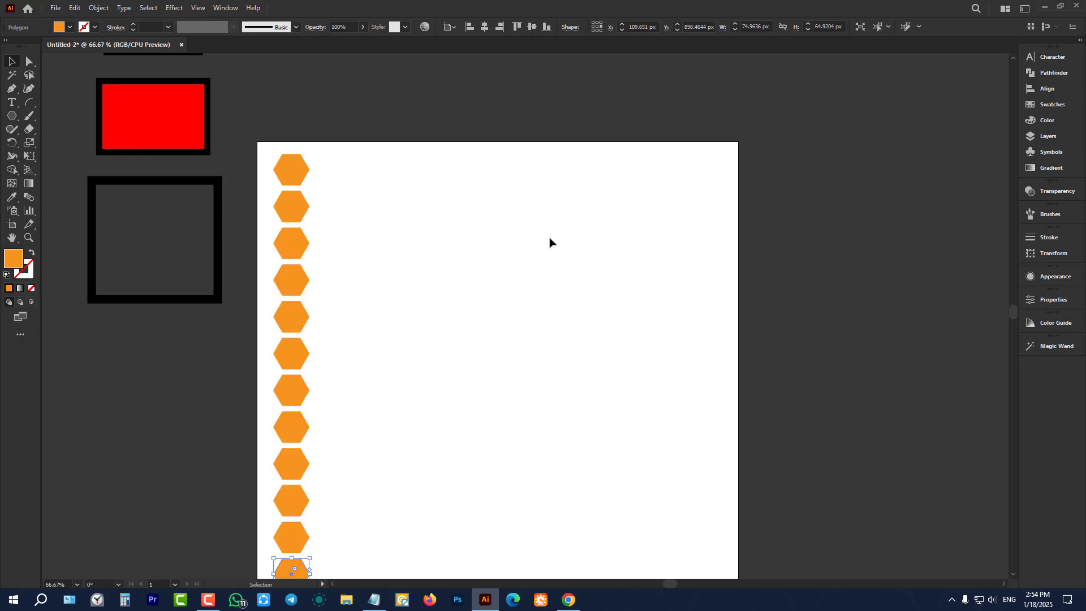
pyautogui.scroll(-1, 455, 228)
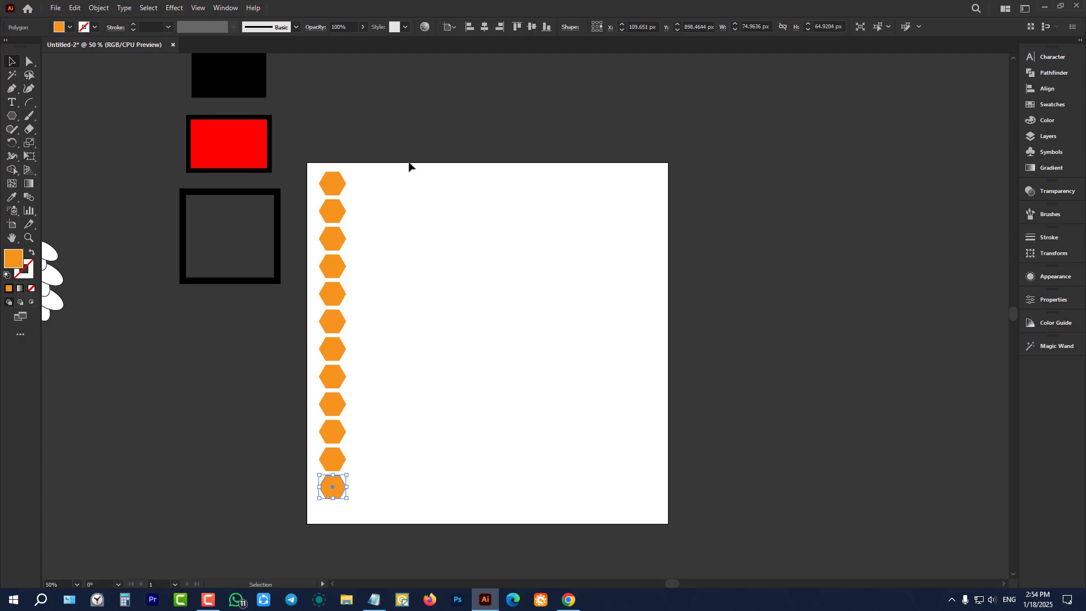
# Step: Copy the hexagon column to its right, shifted half a hexagon down so the columns interlock, and select both columns
pyautogui.moveTo(409, 165); pyautogui.dragTo(312, 525)
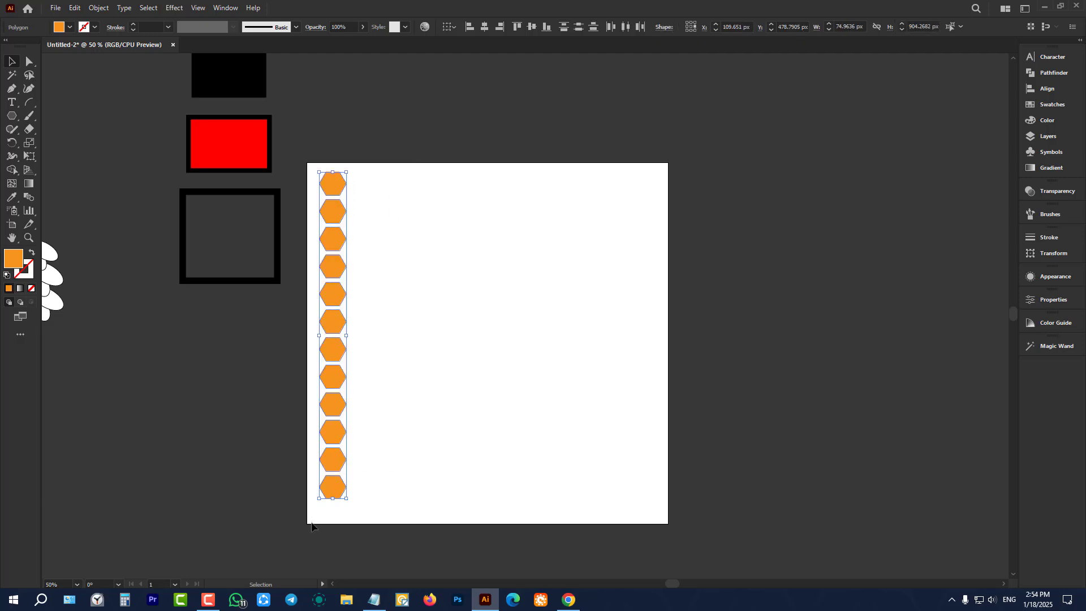
pyautogui.click(444, 116)
pyautogui.moveTo(443, 113); pyautogui.dragTo(320, 524)
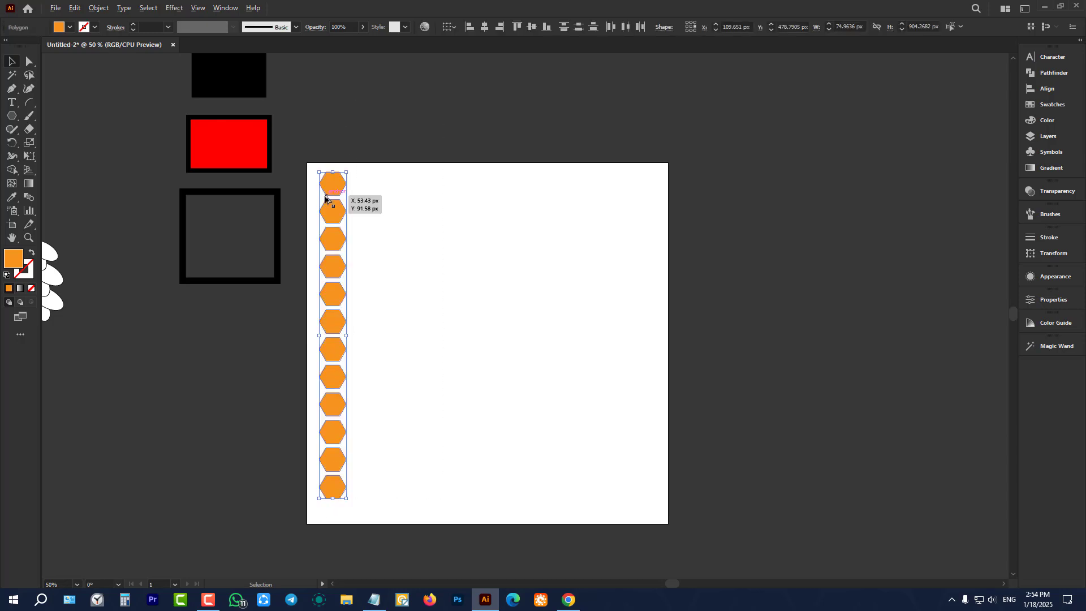
pyautogui.scroll(3, 330, 199)
pyautogui.moveTo(342, 168); pyautogui.dragTo(498, 543)
pyautogui.scroll(-3, 339, 197)
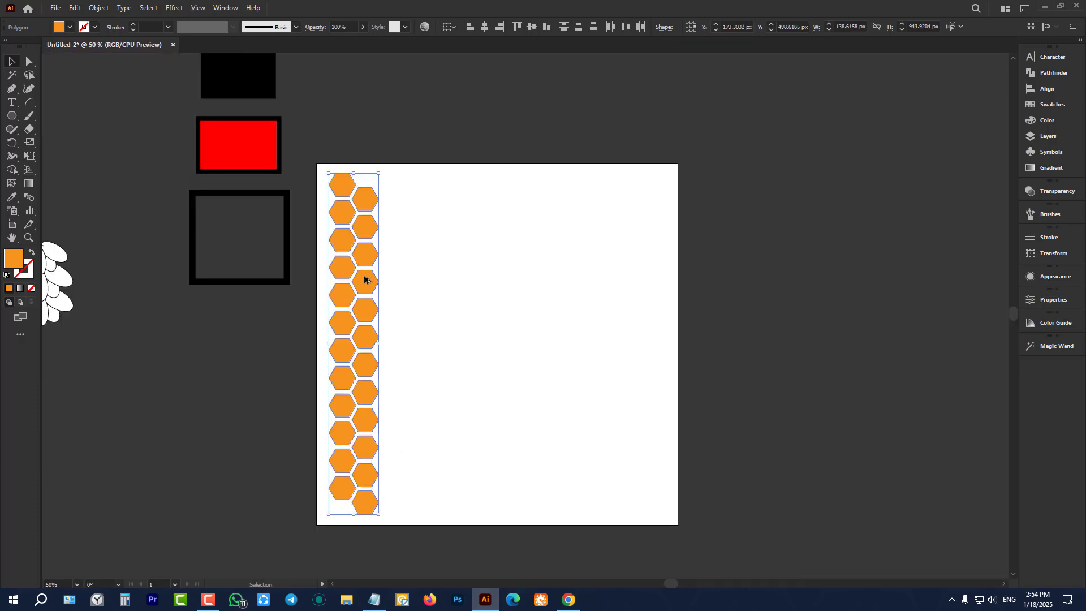
# Step: Duplicate the two interlocking columns to the right and repeat the copy five times to fill the artboard, then deselect
pyautogui.moveTo(366, 281); pyautogui.dragTo(409, 282)
pyautogui.hotkey('ctrl', 'd')
pyautogui.hotkey('ctrl', 'd')
pyautogui.hotkey('ctrl', 'd')
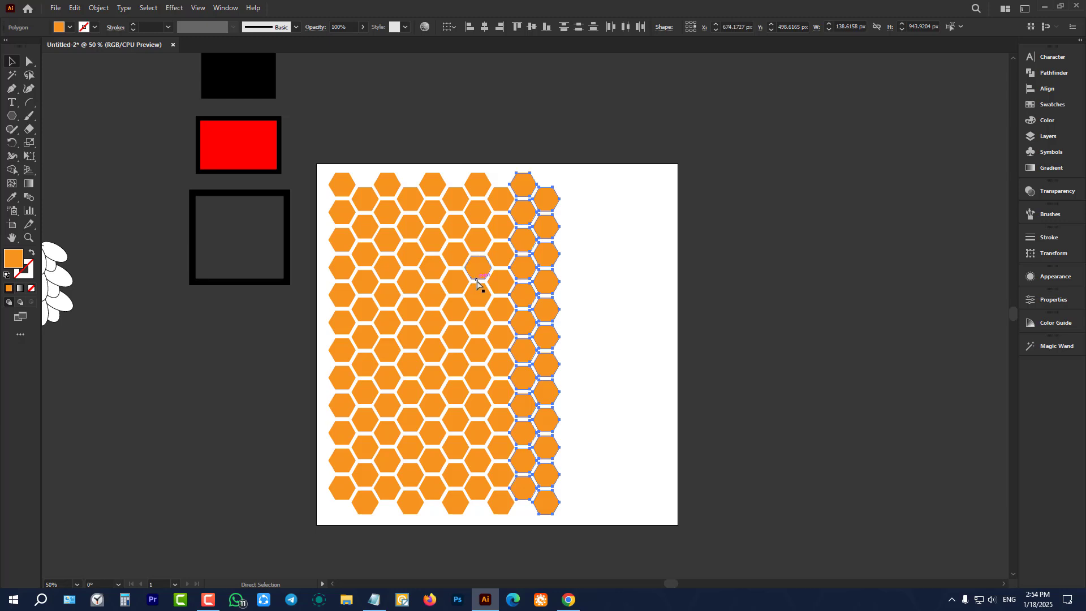
pyautogui.hotkey('ctrl', 'd')
pyautogui.hotkey('ctrl', 'd')
pyautogui.click(813, 289)
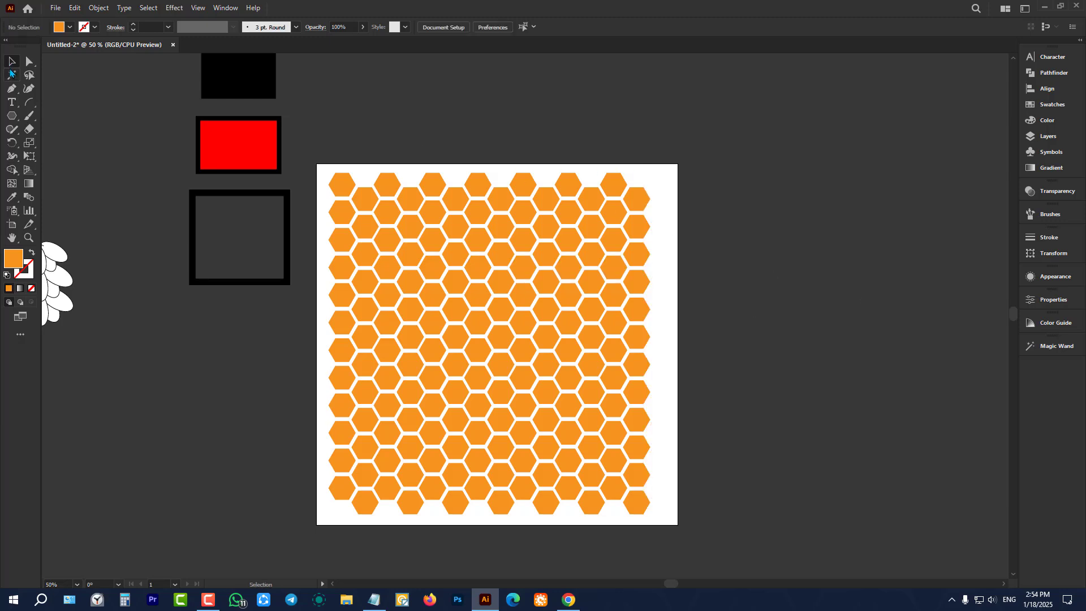
# Step: Fill the lowest band of hexagons, along the bottom of the honeycomb, with dark red and deselect it
pyautogui.scroll(-1, 514, 163)
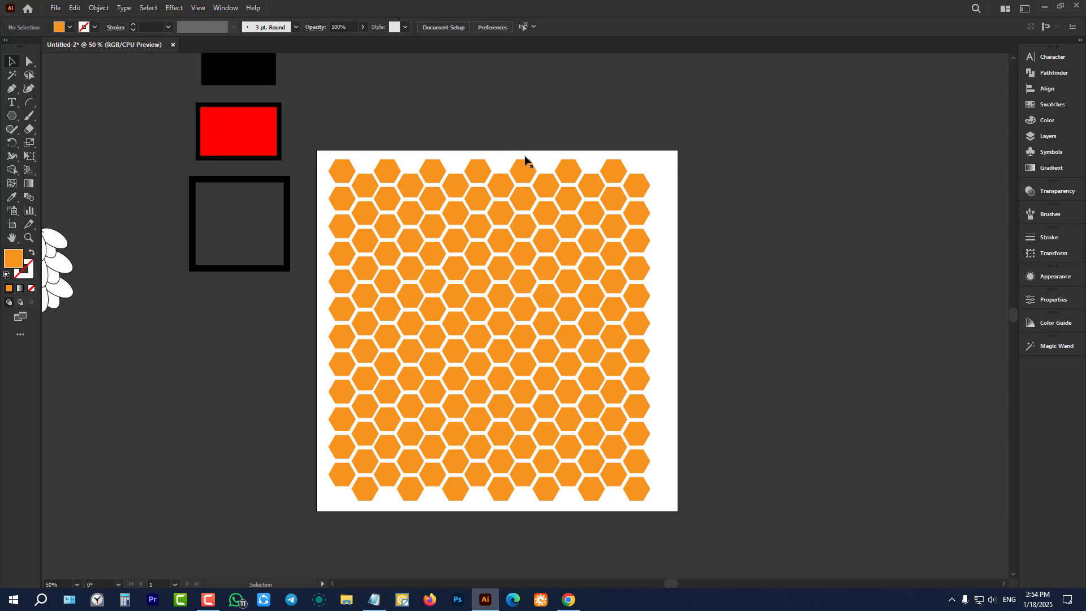
pyautogui.moveTo(692, 524); pyautogui.dragTo(280, 456)
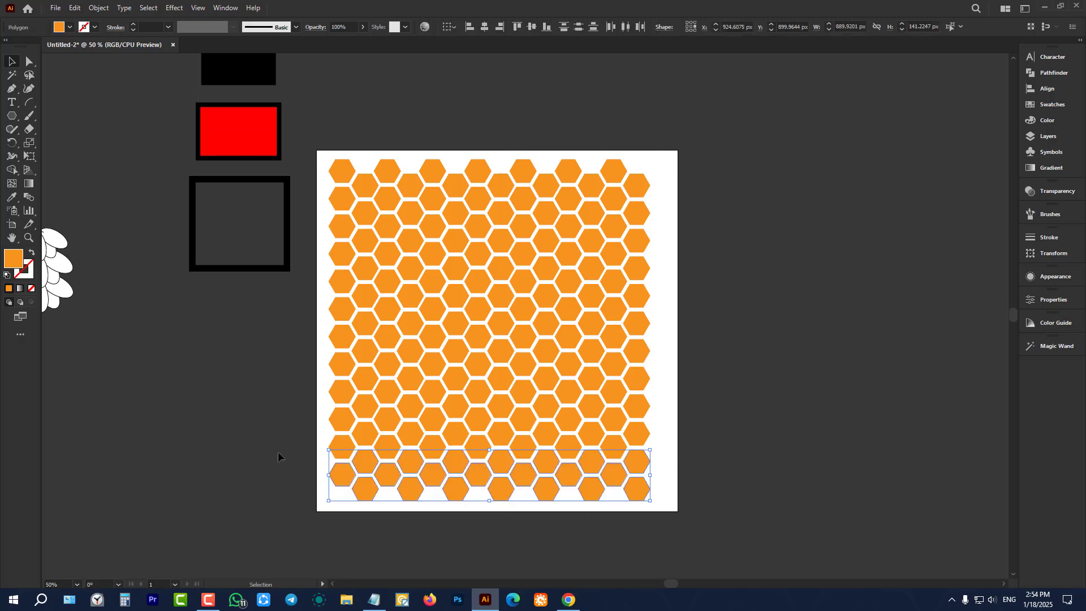
pyautogui.click(70, 28)
pyautogui.click(87, 48)
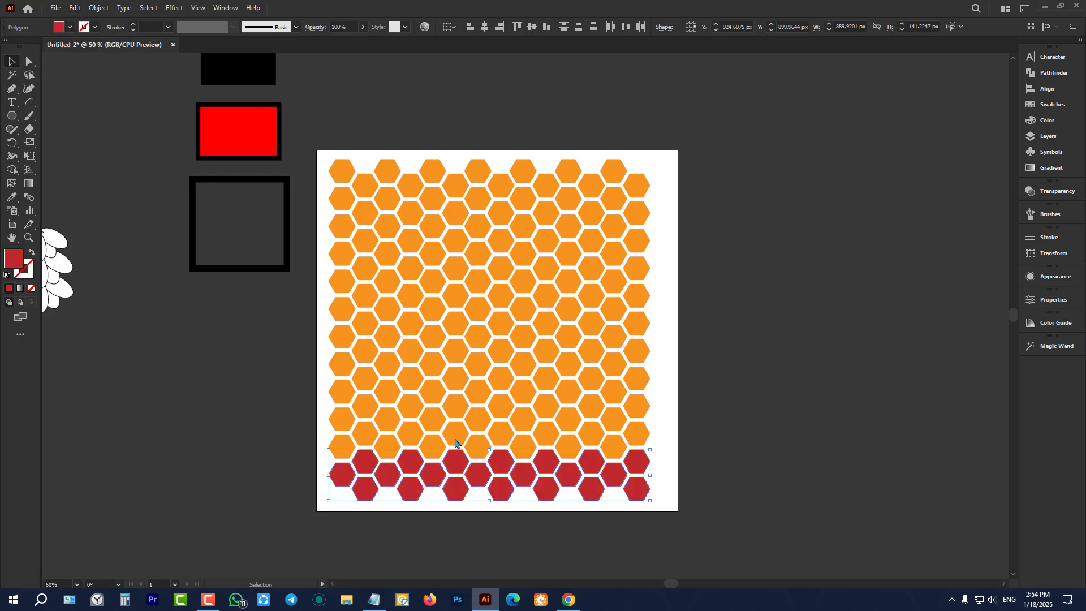
pyautogui.click(239, 406)
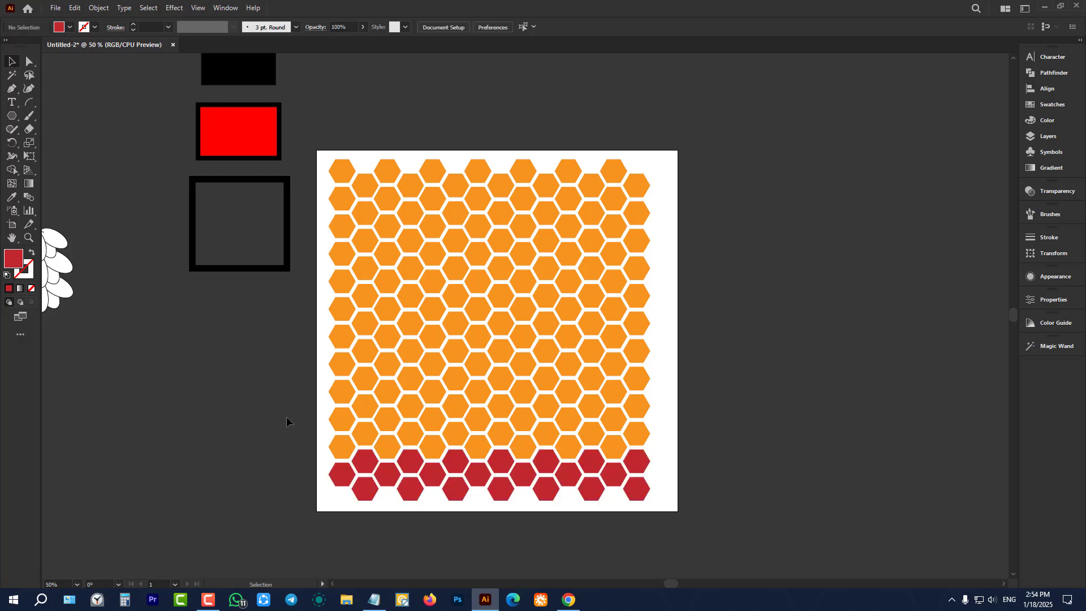
# Step: Fill the band of hexagons directly above the dark red one with magenta and deselect it
pyautogui.moveTo(286, 417); pyautogui.dragTo(665, 444)
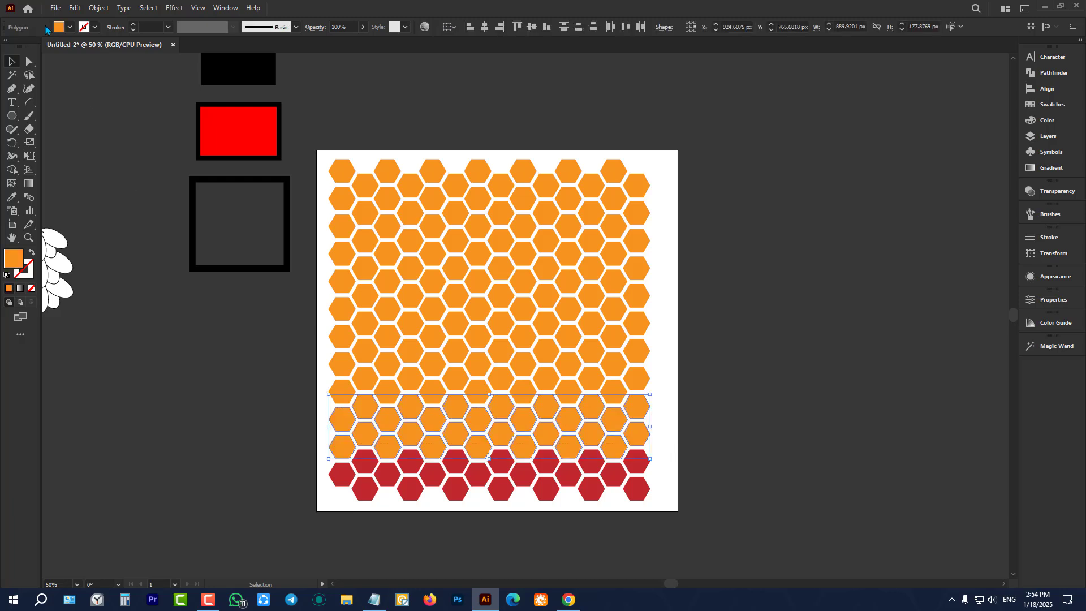
pyautogui.click(70, 27)
pyautogui.click(70, 29)
pyautogui.click(70, 27)
pyautogui.click(79, 46)
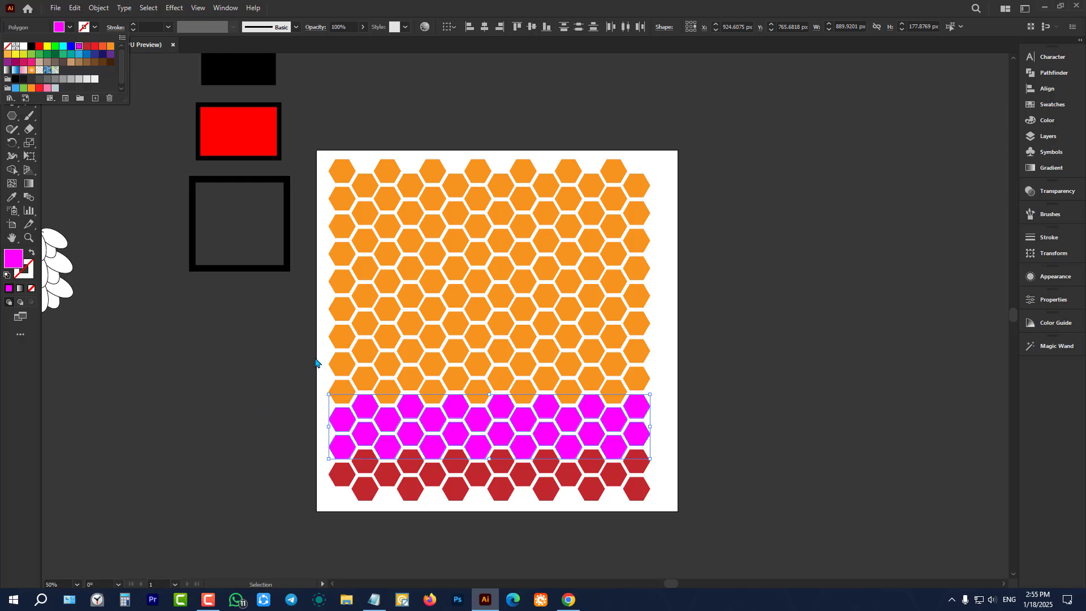
pyautogui.click(290, 355)
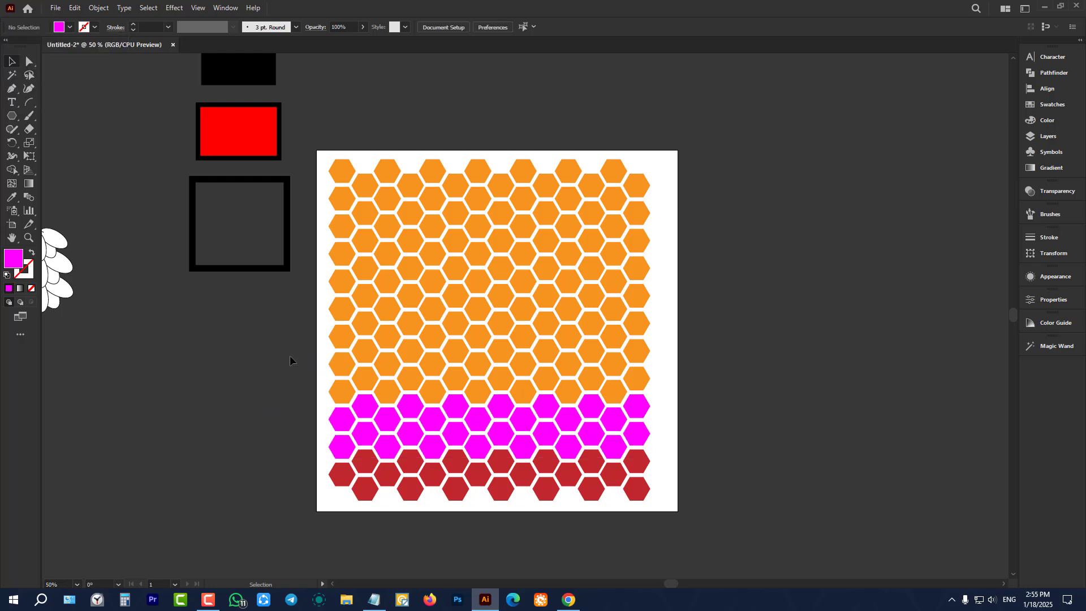
# Step: Fill a band of hexagons above the magenta one with blue, leaving some orange hexagons between them, and deselect it
pyautogui.moveTo(290, 377); pyautogui.dragTo(654, 380)
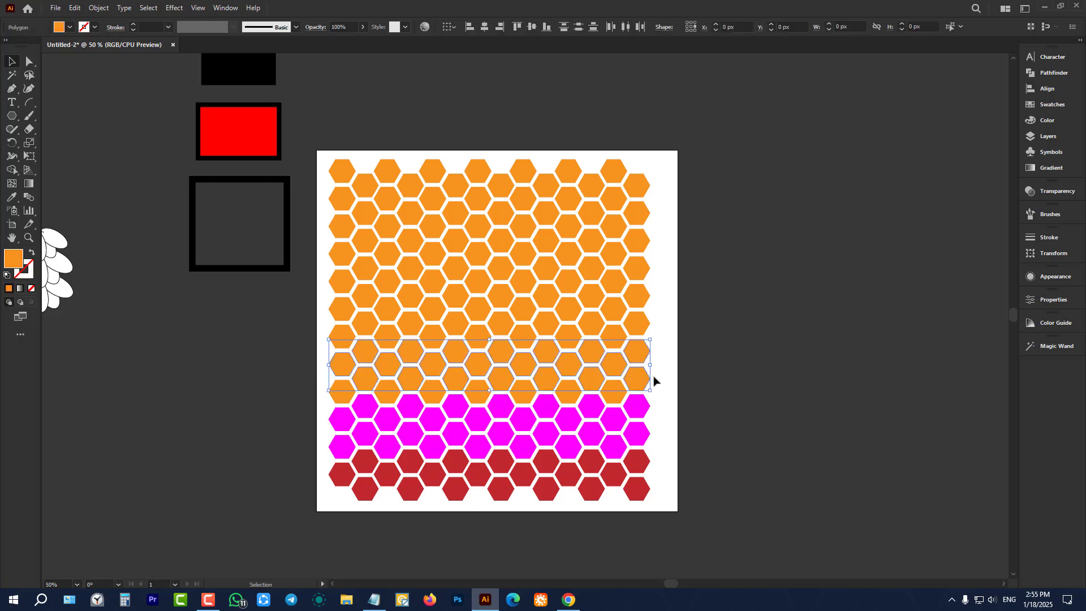
pyautogui.click(69, 27)
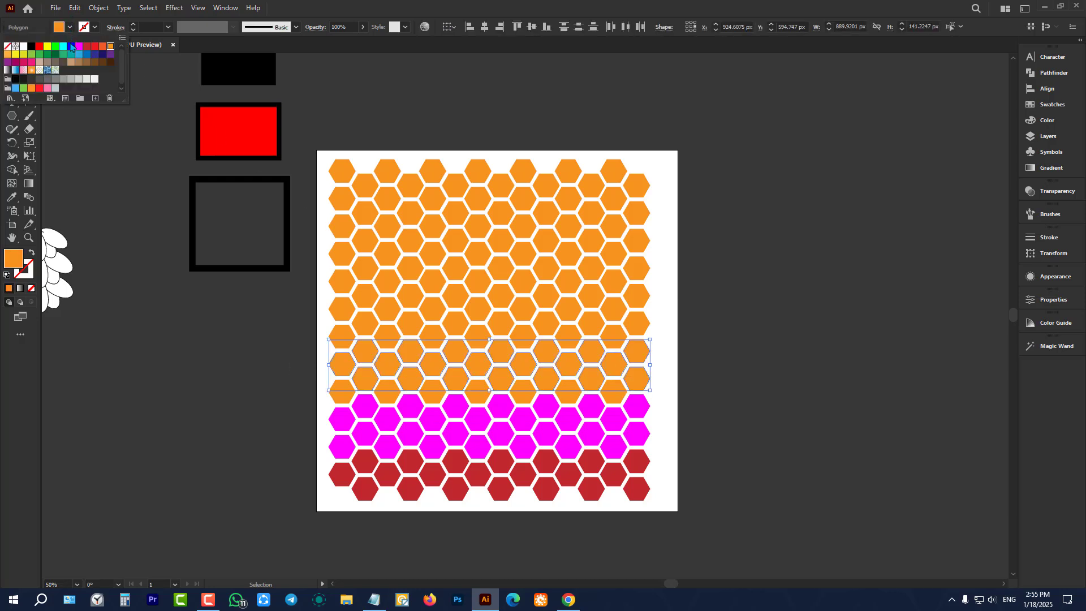
pyautogui.click(71, 46)
pyautogui.click(300, 325)
pyautogui.click(300, 310)
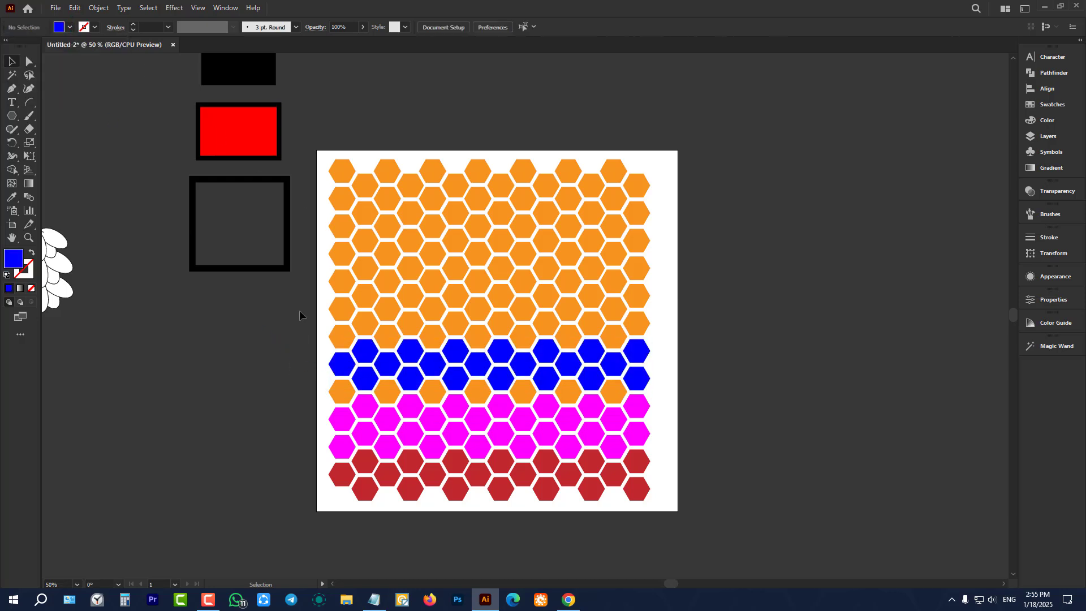
# Step: Fill a band of hexagons above the blue one with brown and the fourth hexagon of every column with cyan
pyautogui.moveTo(310, 302); pyautogui.dragTo(648, 308)
pyautogui.click(70, 27)
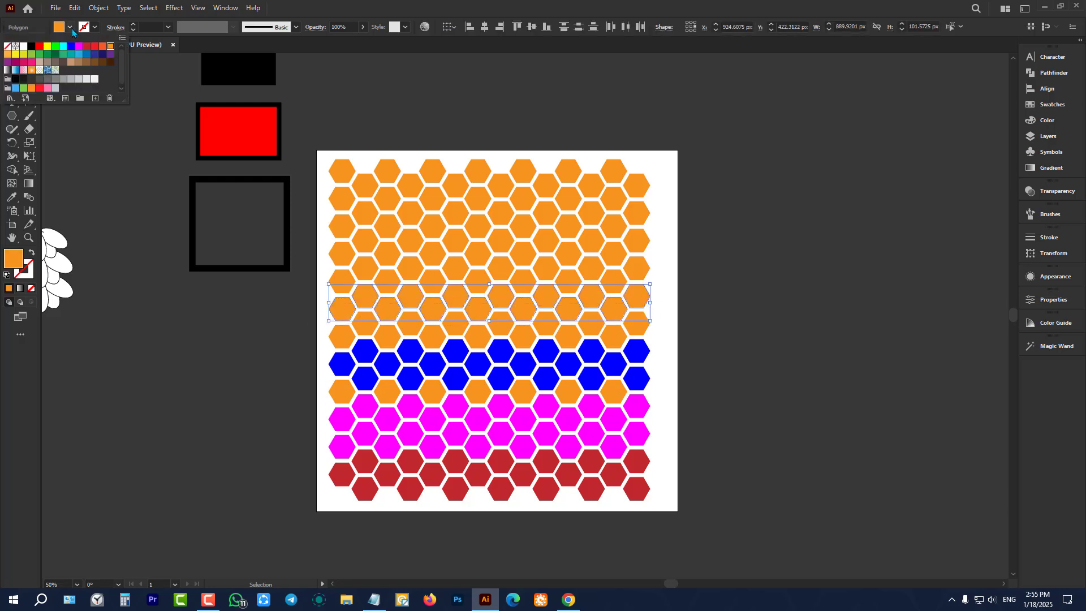
pyautogui.click(78, 62)
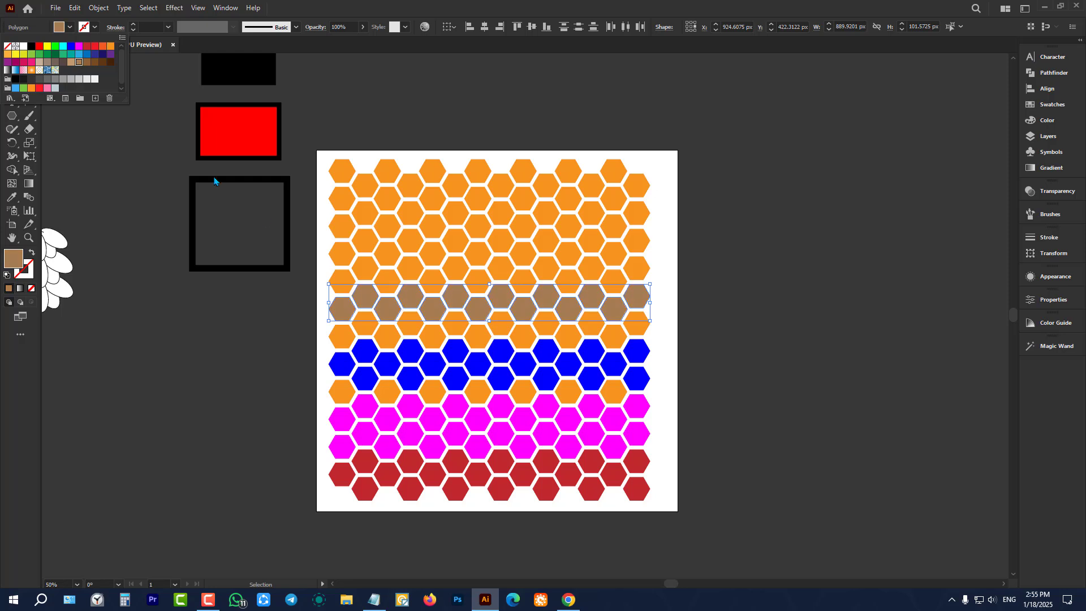
pyautogui.moveTo(321, 255); pyautogui.dragTo(650, 265)
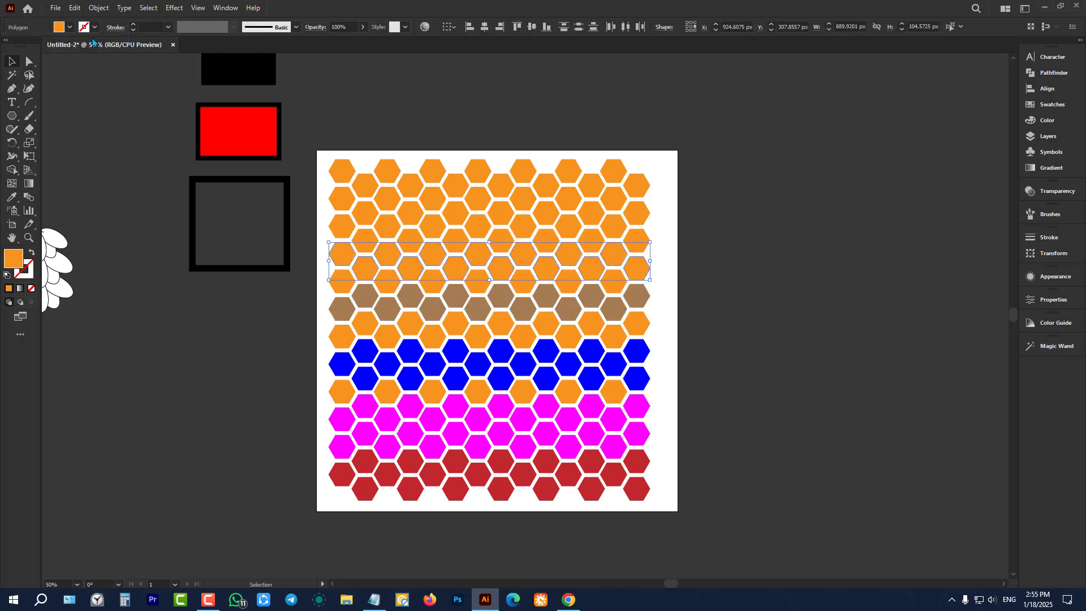
pyautogui.click(71, 29)
pyautogui.click(66, 46)
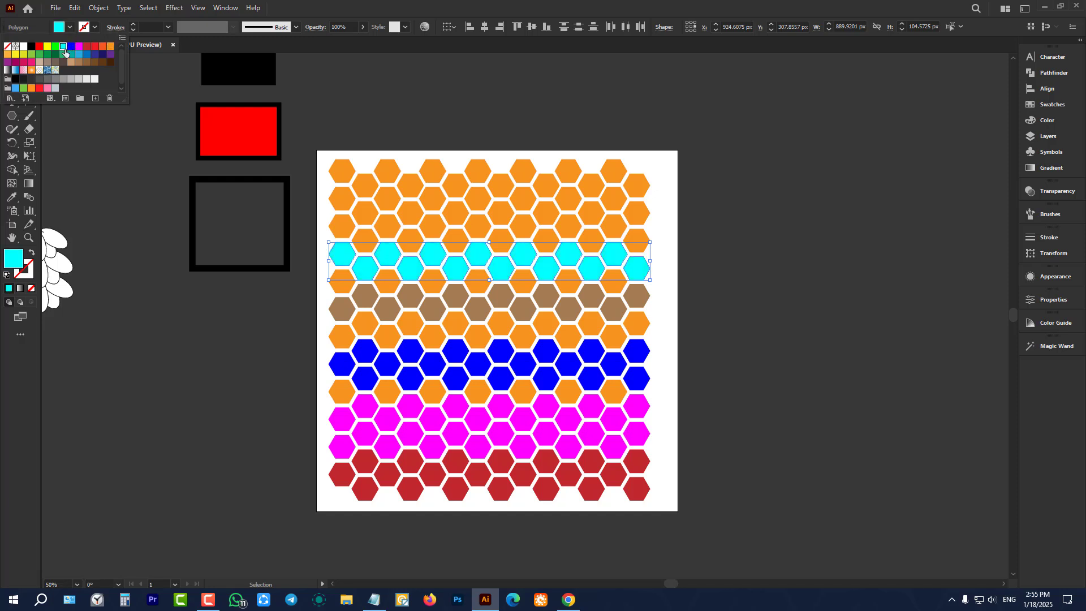
# Step: Fill the top hexagon of every column with green and deselect them
pyautogui.moveTo(319, 158); pyautogui.dragTo(672, 195)
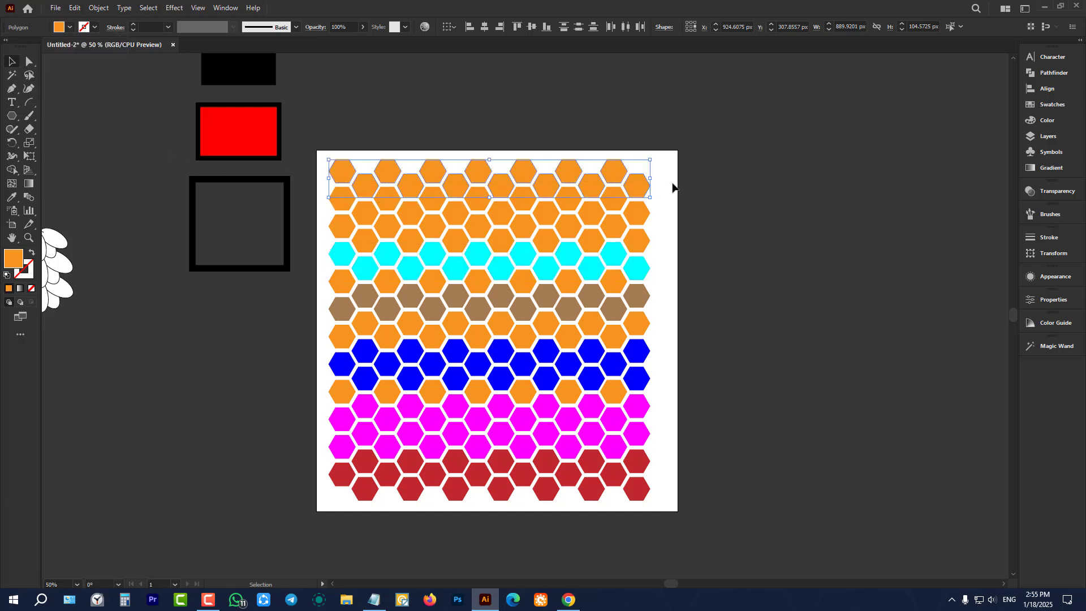
pyautogui.click(69, 27)
pyautogui.click(63, 55)
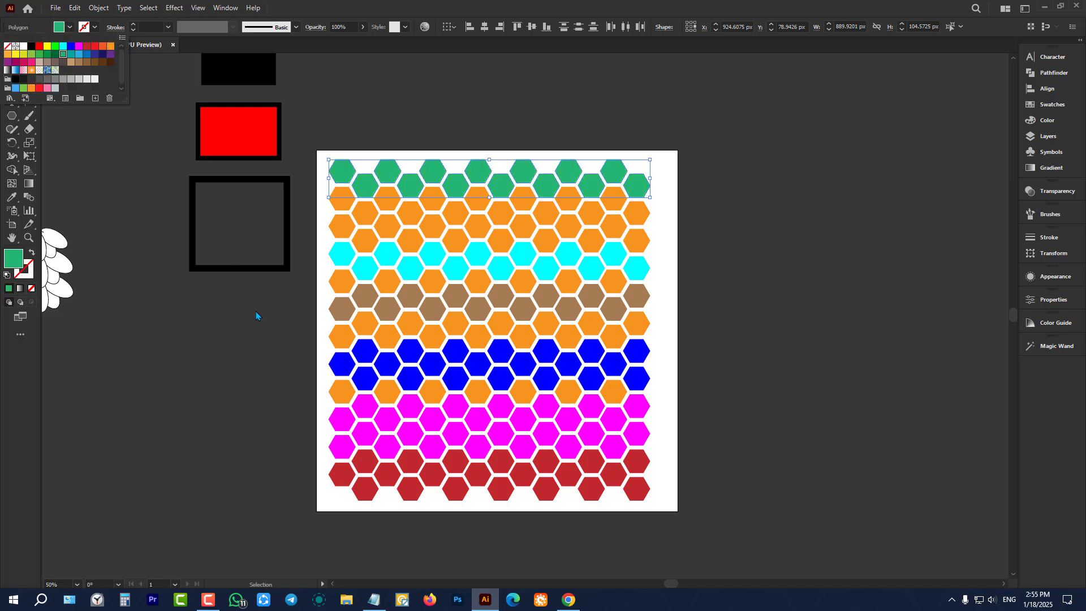
pyautogui.click(277, 346)
pyautogui.scroll(-1, 276, 343)
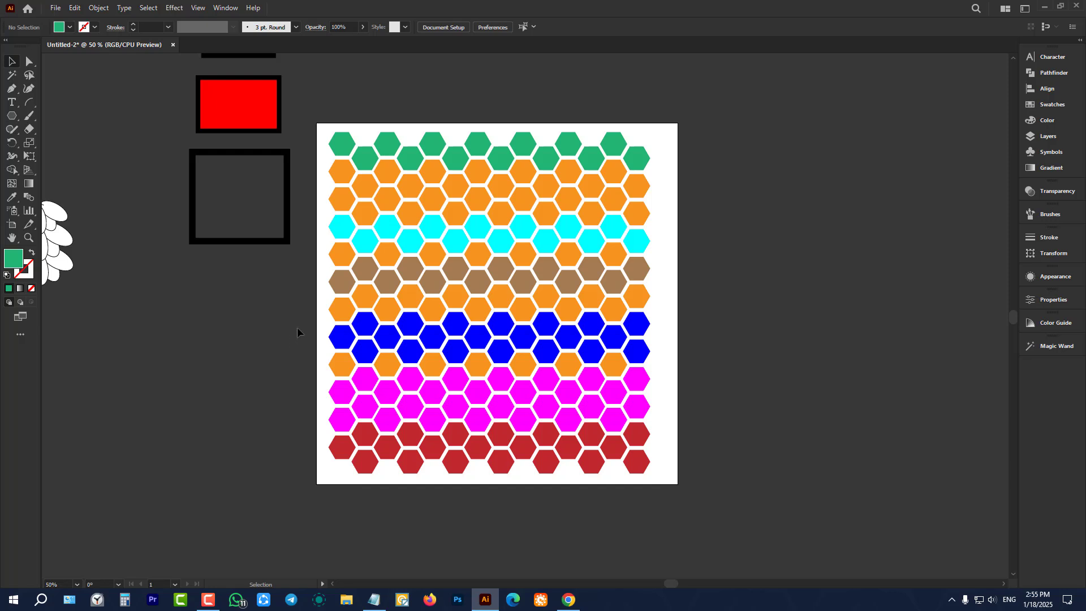
# Step: Select all the remaining orange hexagons at once with the Magic Wand tool
pyautogui.scroll(1, 485, 194)
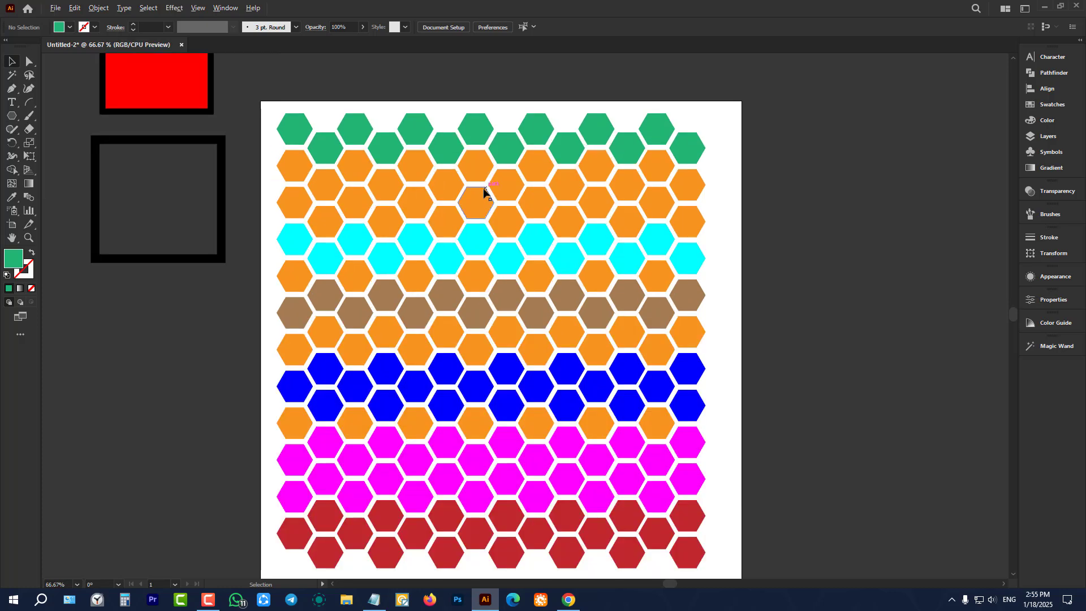
pyautogui.click(356, 167)
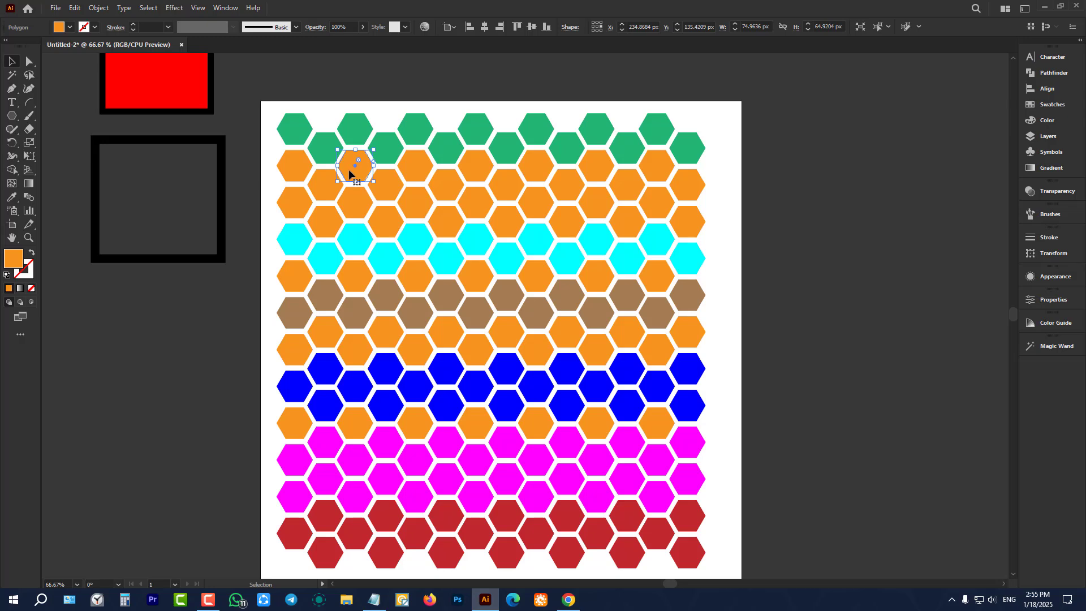
pyautogui.click(257, 148)
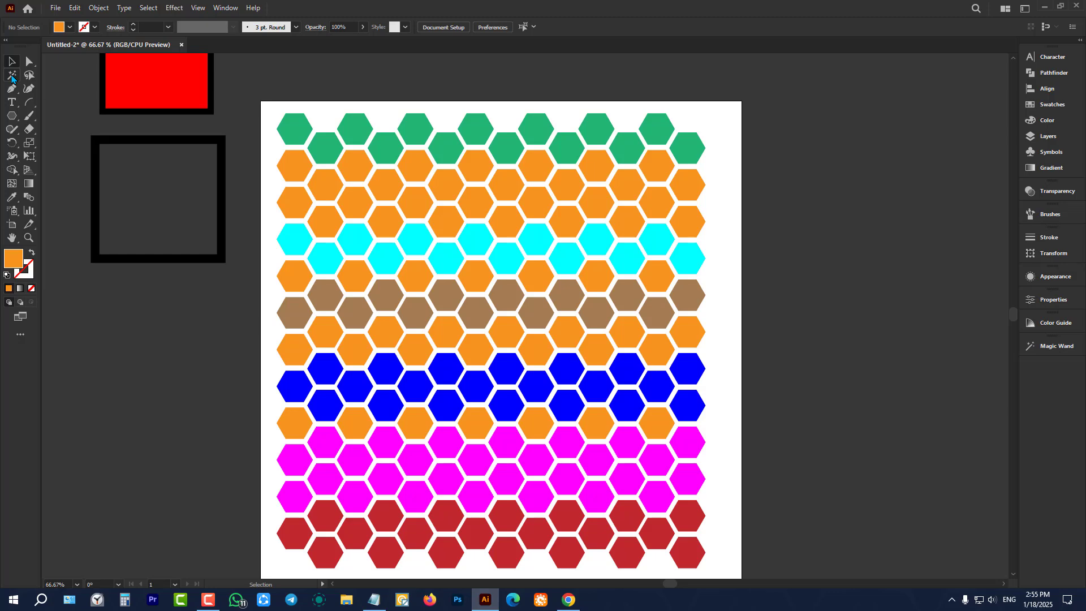
pyautogui.click(12, 76)
pyautogui.click(298, 161)
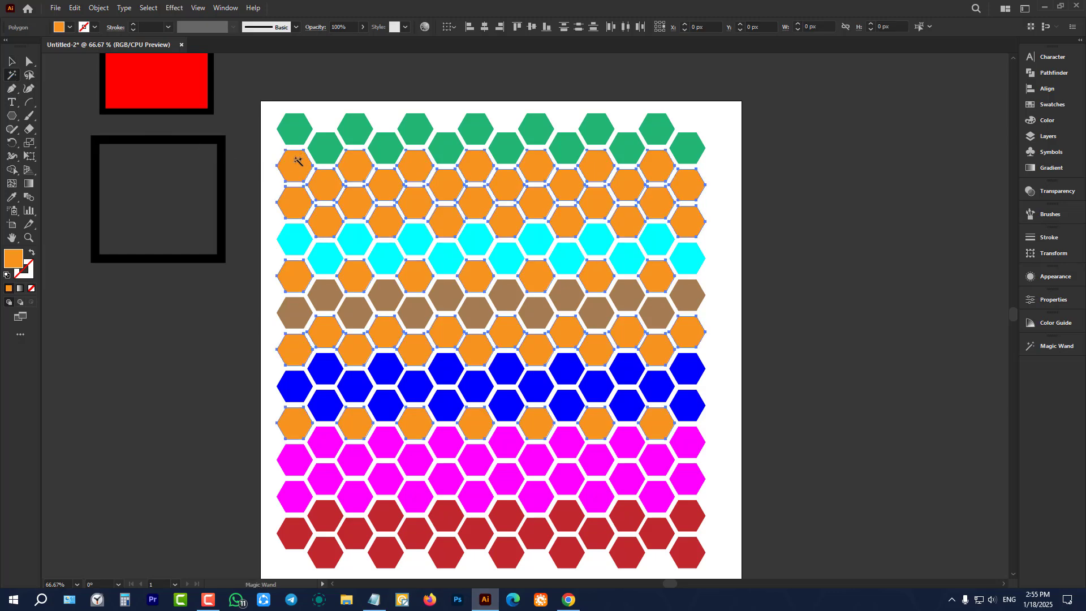
pyautogui.scroll(-2, 396, 268)
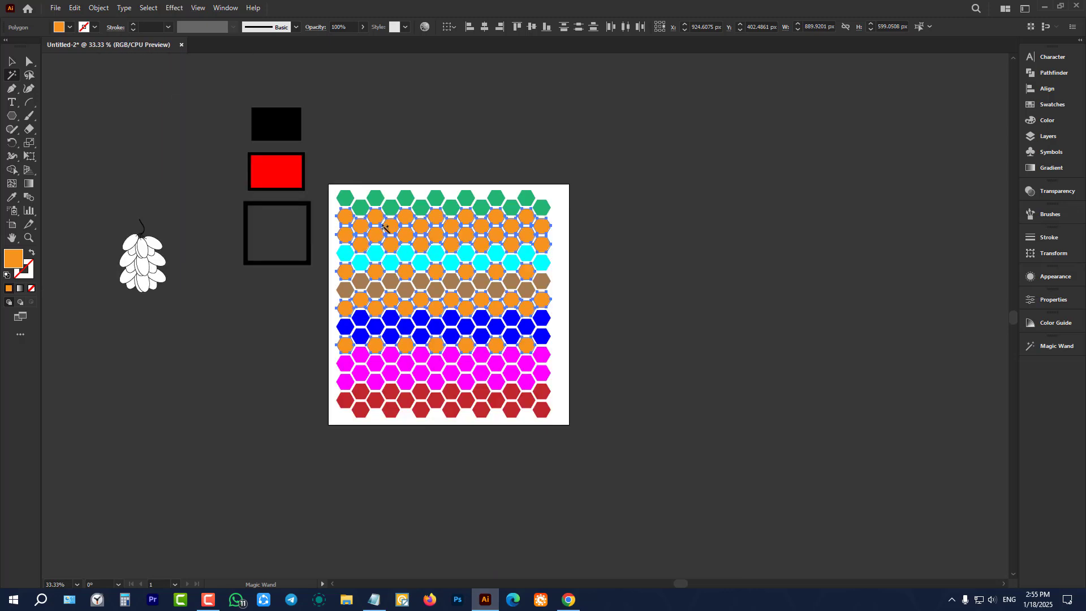
pyautogui.scroll(-1, 419, 263)
pyautogui.scroll(3, 429, 301)
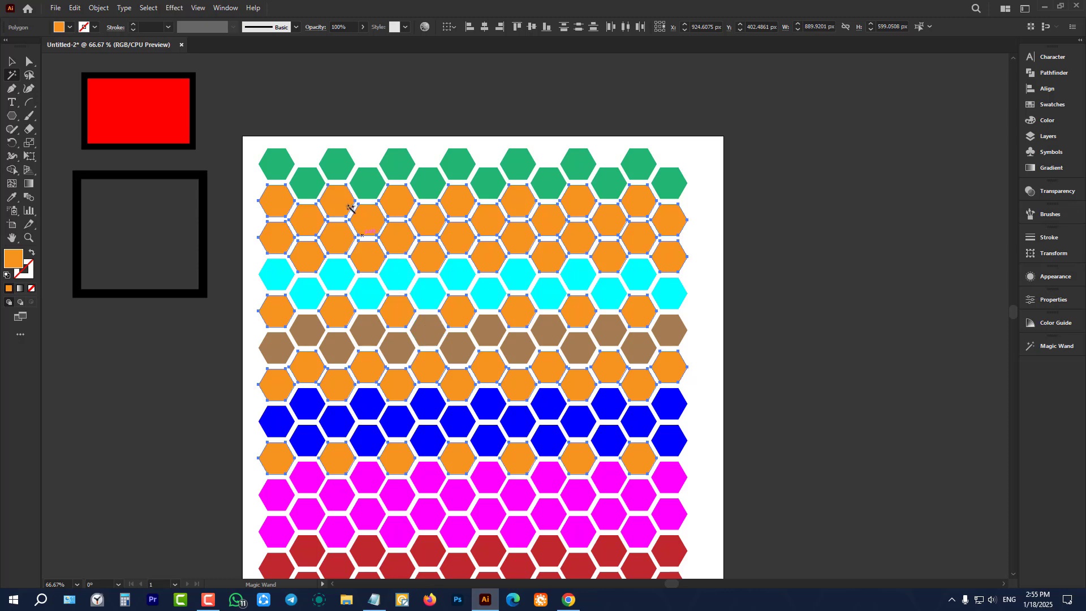
# Step: Try moving the selected orange hexagons off the artboard to its right, and undo the move
pyautogui.click(11, 60)
pyautogui.moveTo(279, 199); pyautogui.dragTo(871, 229)
pyautogui.scroll(-3, 526, 260)
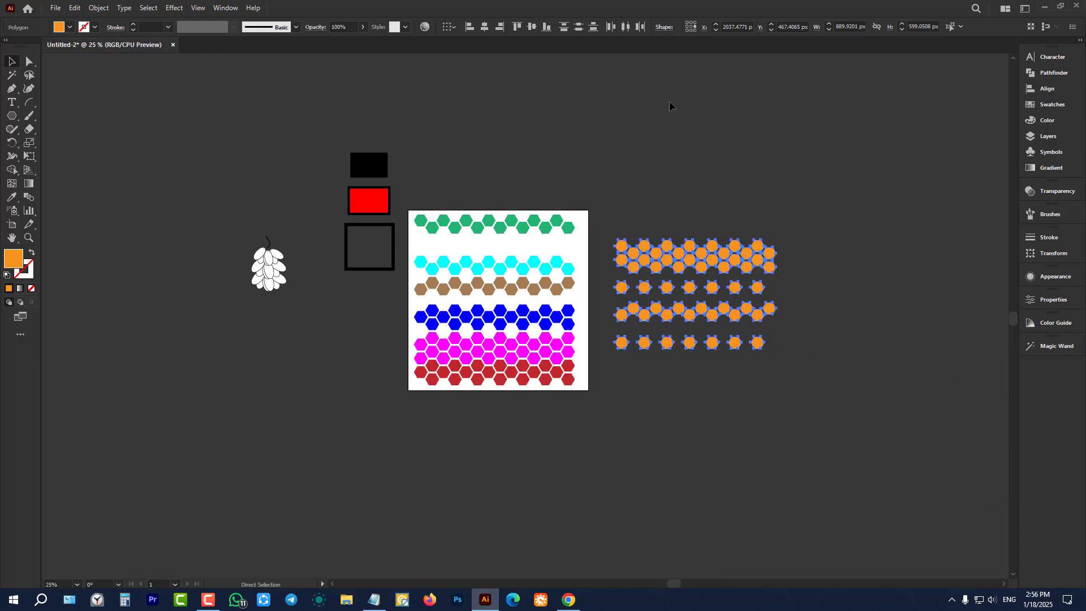
pyautogui.hotkey('ctrl', 'z')
pyautogui.scroll(2, 501, 225)
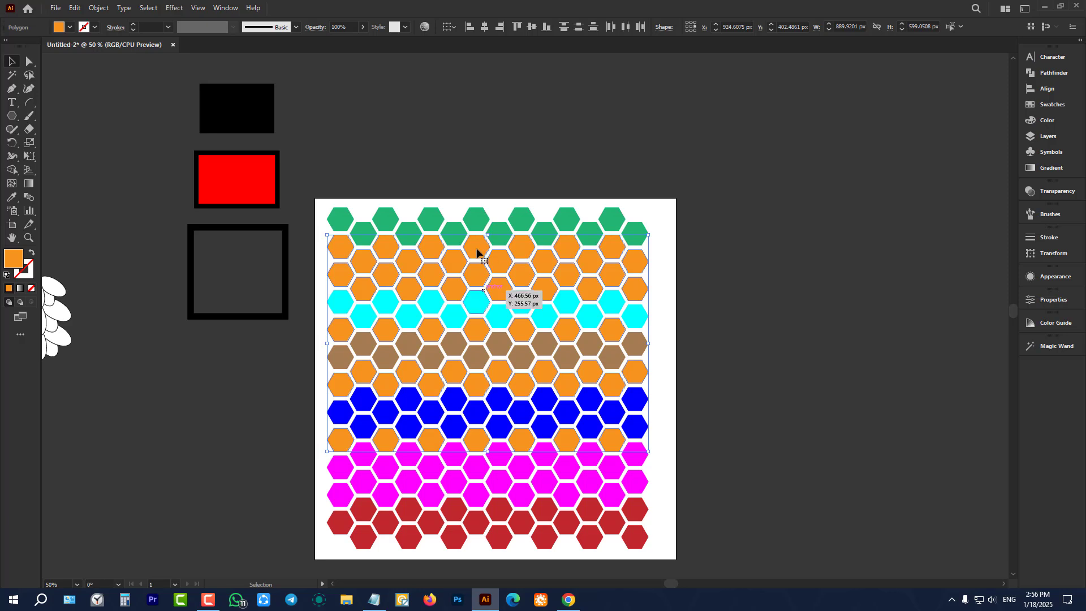
# Step: Try cyan and blue fills on the selected orange hexagons and settle on purple
pyautogui.click(70, 27)
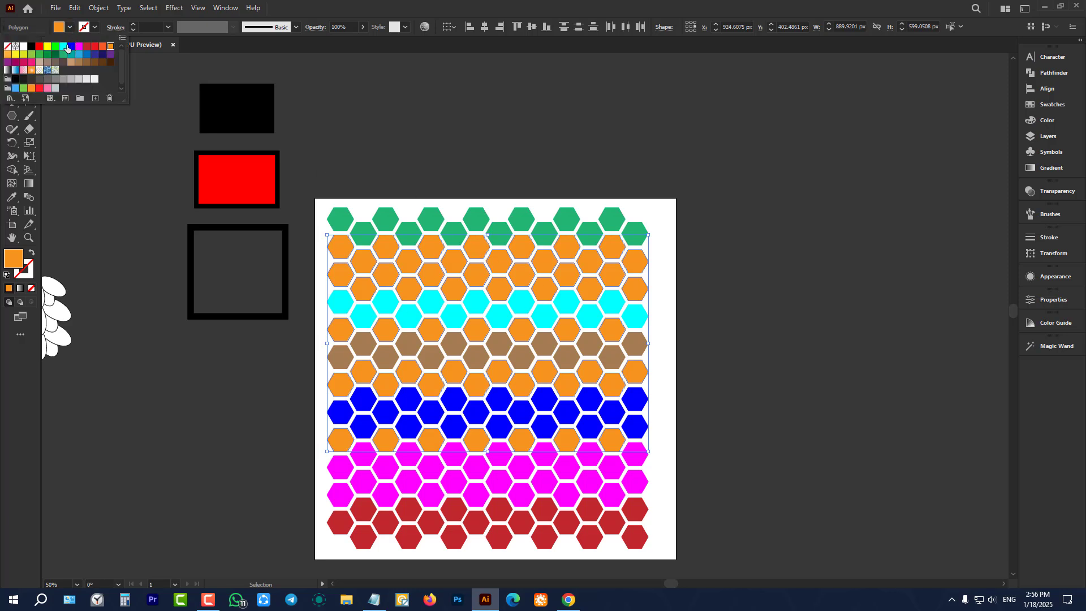
pyautogui.click(63, 47)
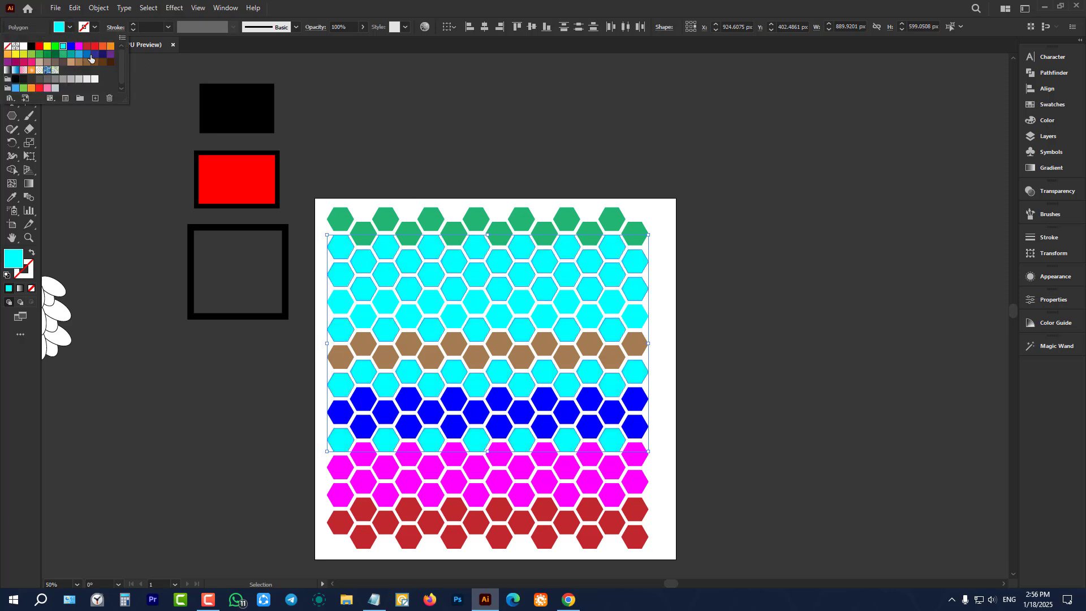
pyautogui.click(87, 55)
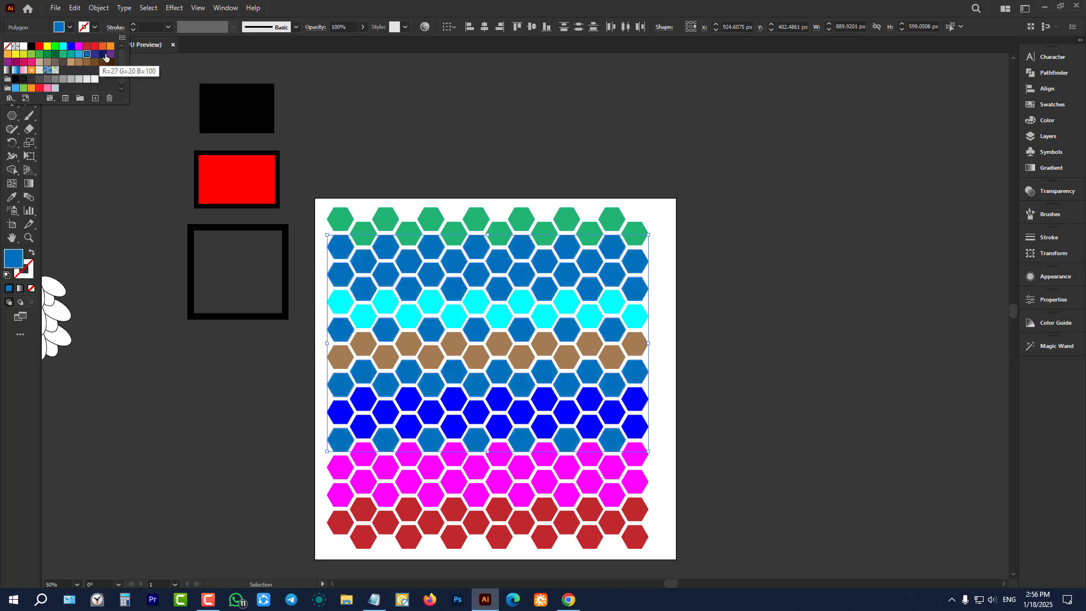
pyautogui.click(109, 54)
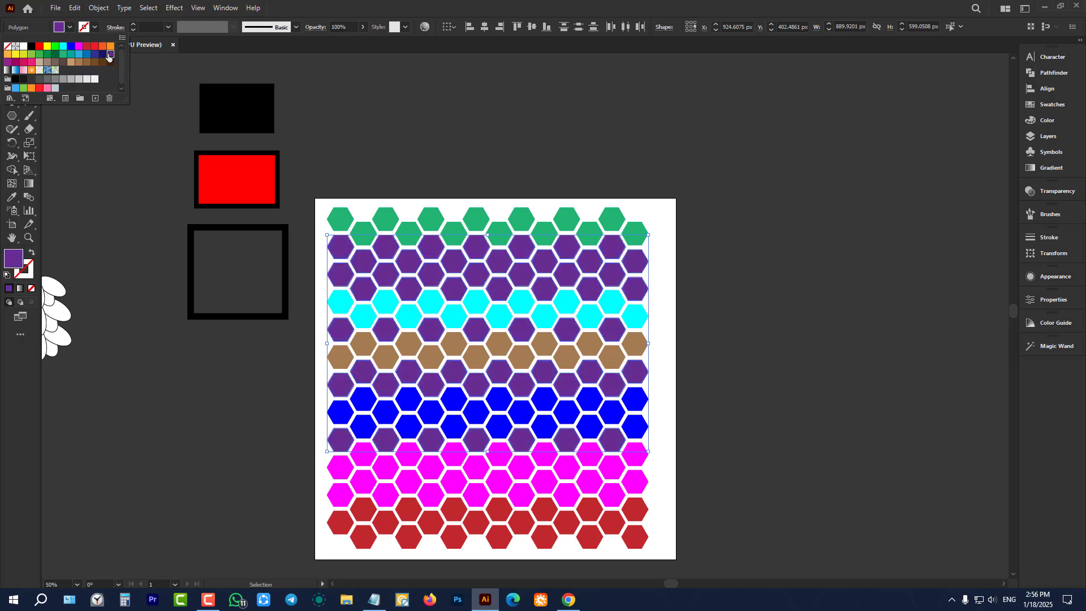
# Step: Duplicate the entire hexagon pattern into the empty area beside the artboard
pyautogui.click(486, 149)
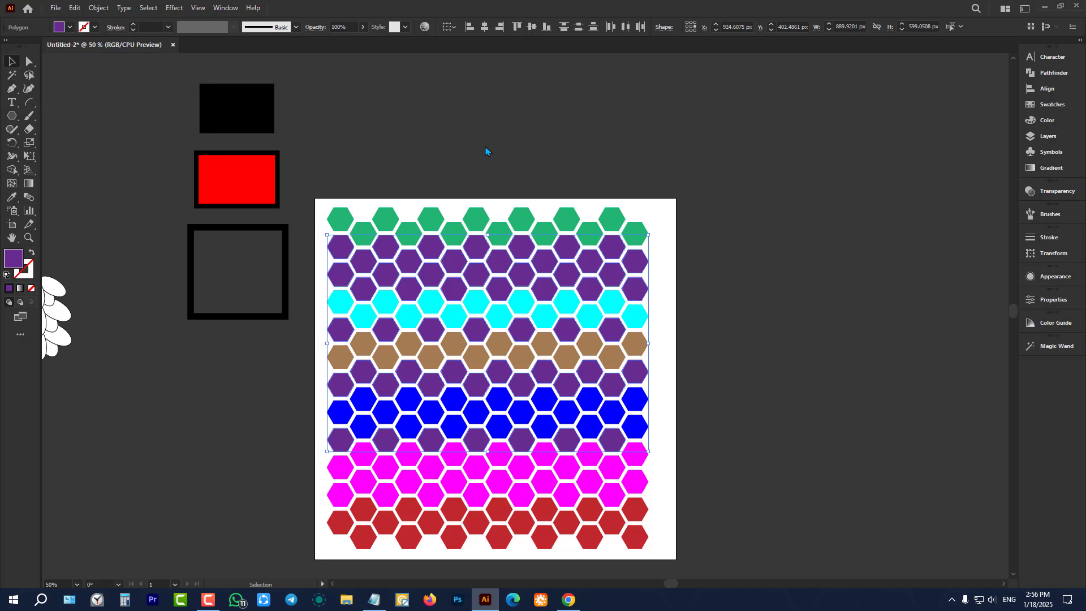
pyautogui.click(485, 149)
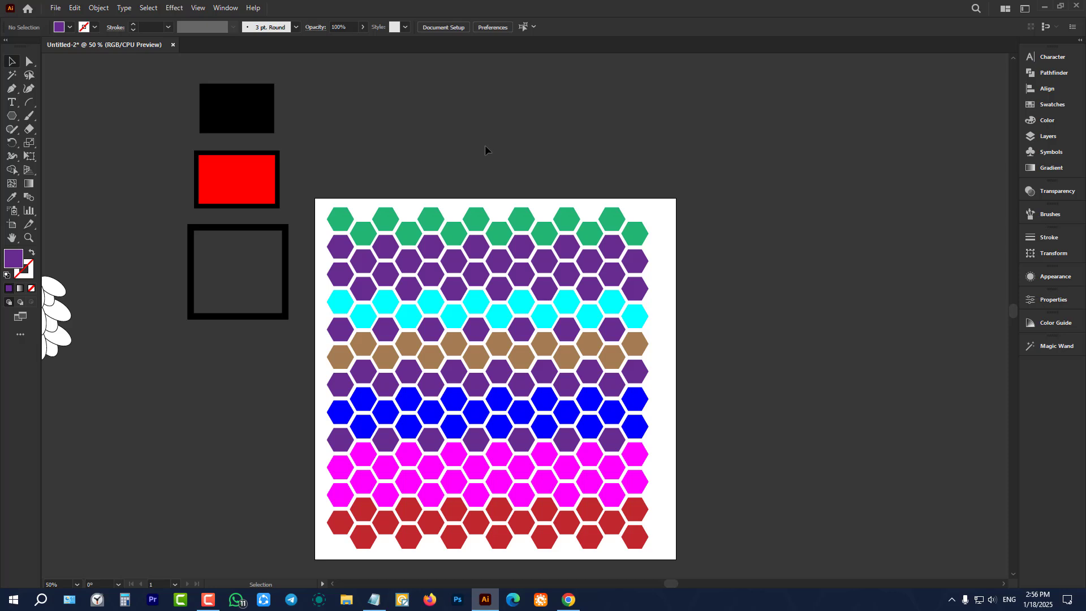
pyautogui.scroll(-1, 485, 149)
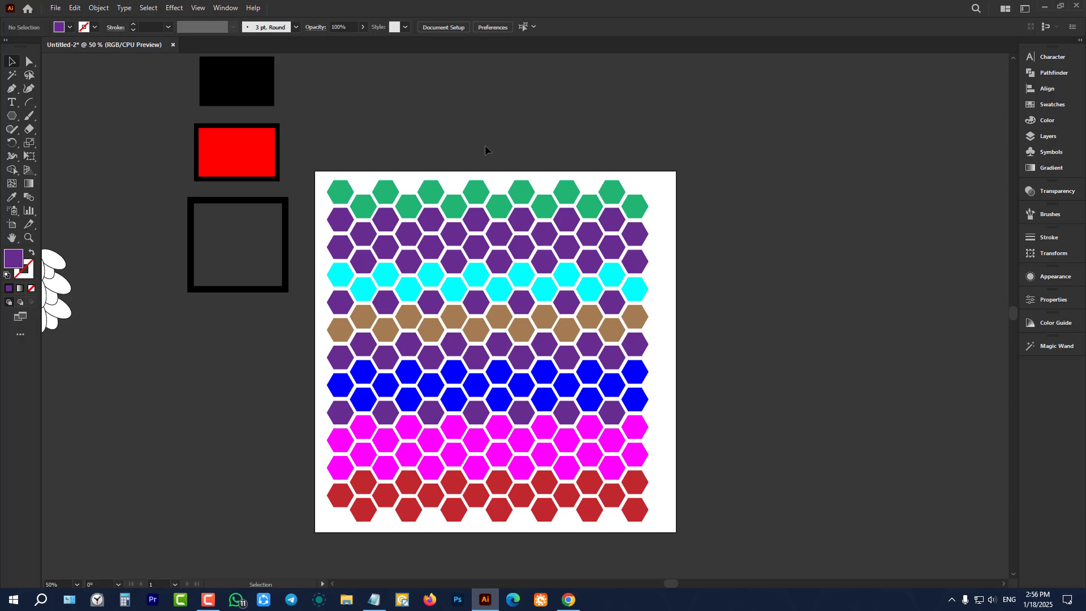
pyautogui.scroll(-2, 485, 150)
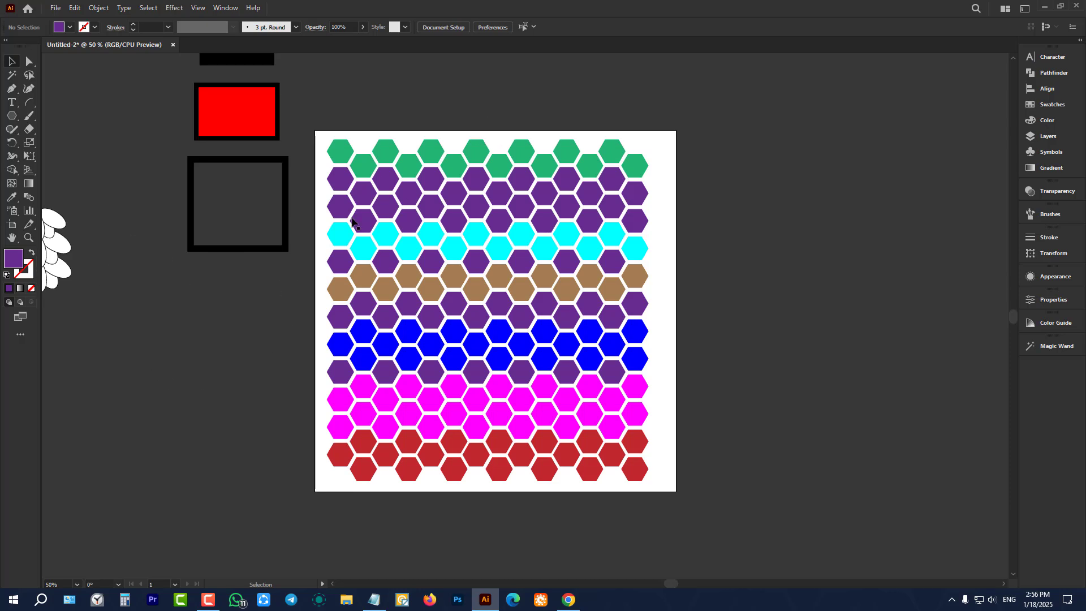
pyautogui.scroll(-1, 351, 220)
pyautogui.moveTo(345, 142); pyautogui.dragTo(641, 444)
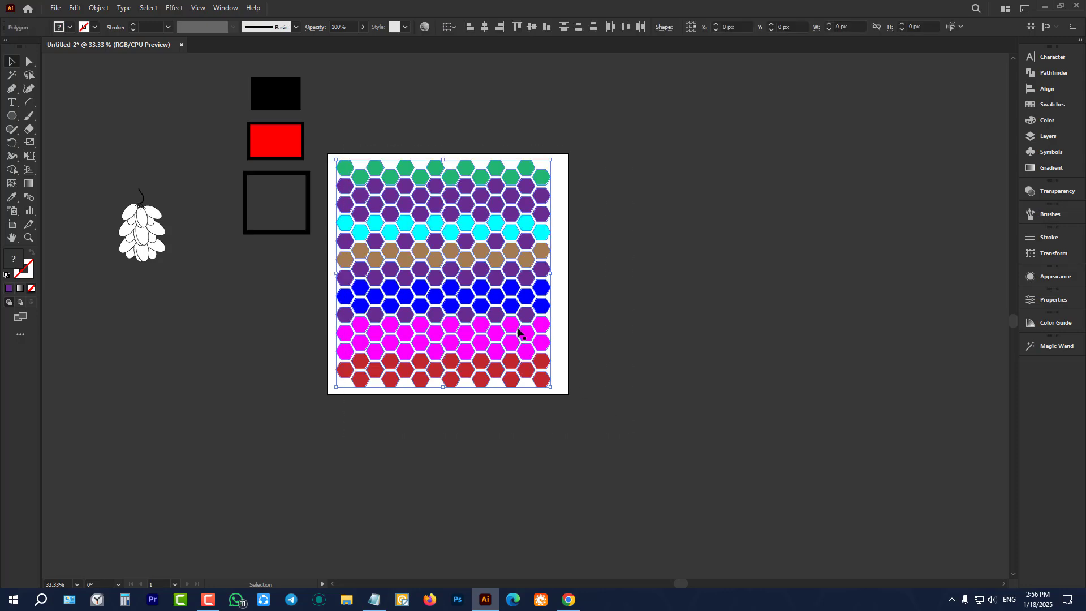
pyautogui.moveTo(467, 266); pyautogui.dragTo(706, 266)
pyautogui.click(611, 432)
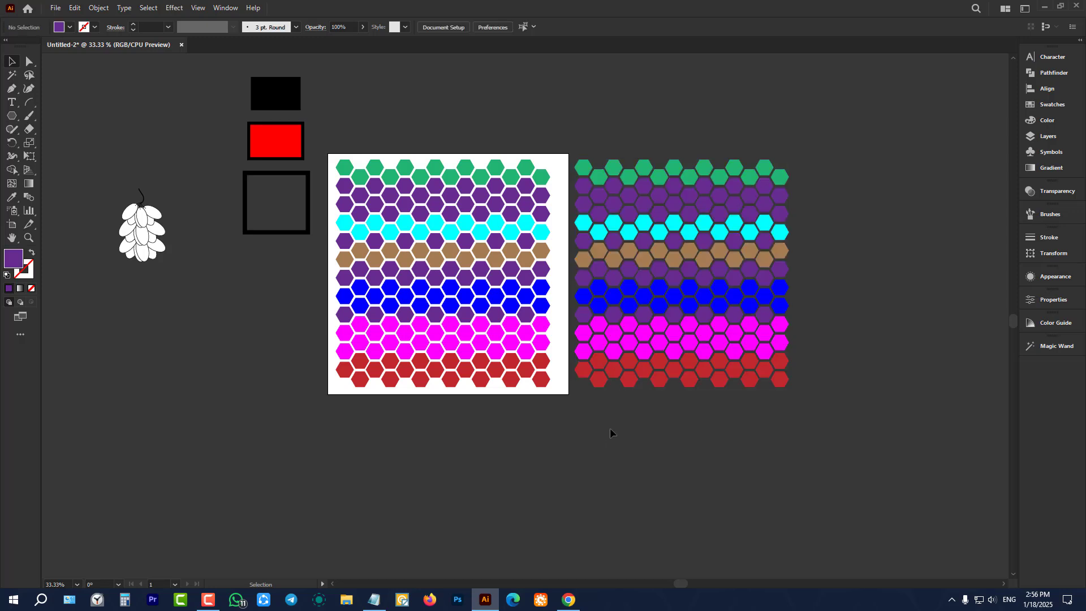
# Step: Select the green hexagons in both patterns with the Magic Wand tool and change their fill to dark brown
pyautogui.scroll(1, 611, 431)
pyautogui.scroll(1, 613, 289)
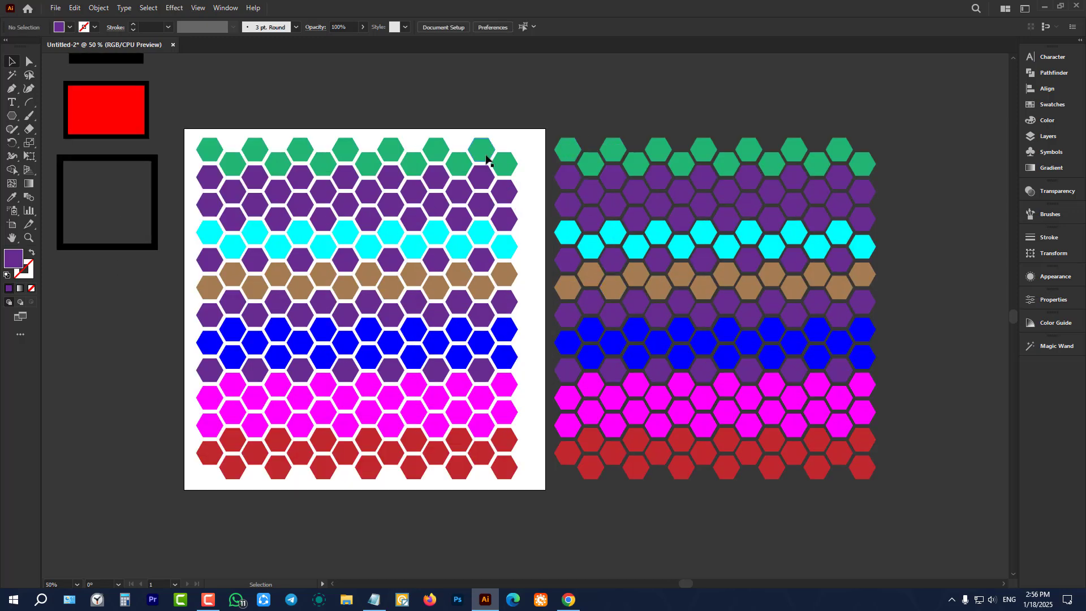
pyautogui.scroll(1, 480, 165)
pyautogui.click(15, 73)
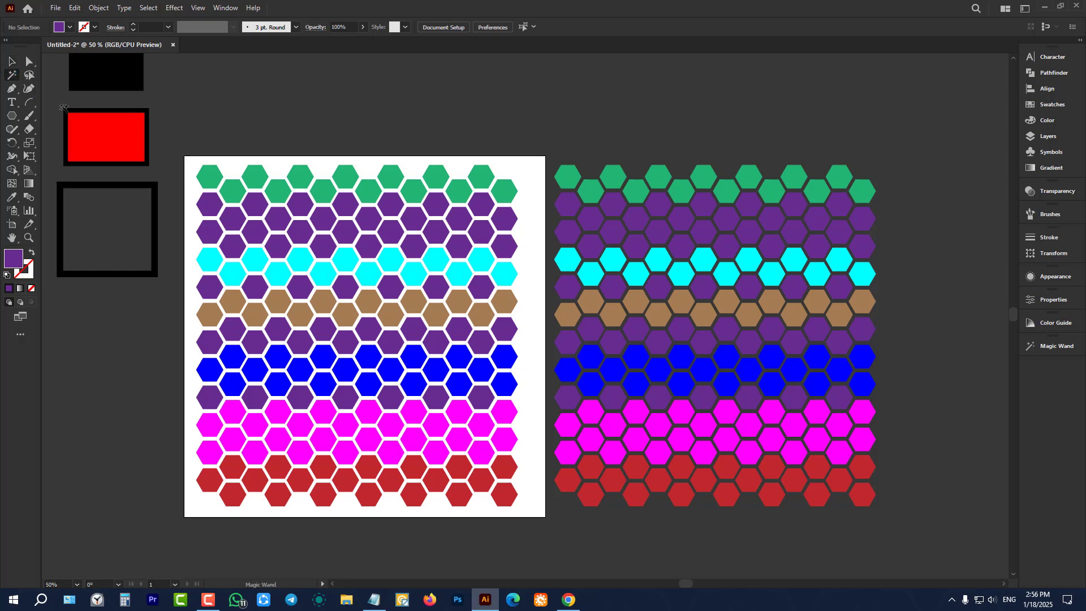
pyautogui.click(208, 178)
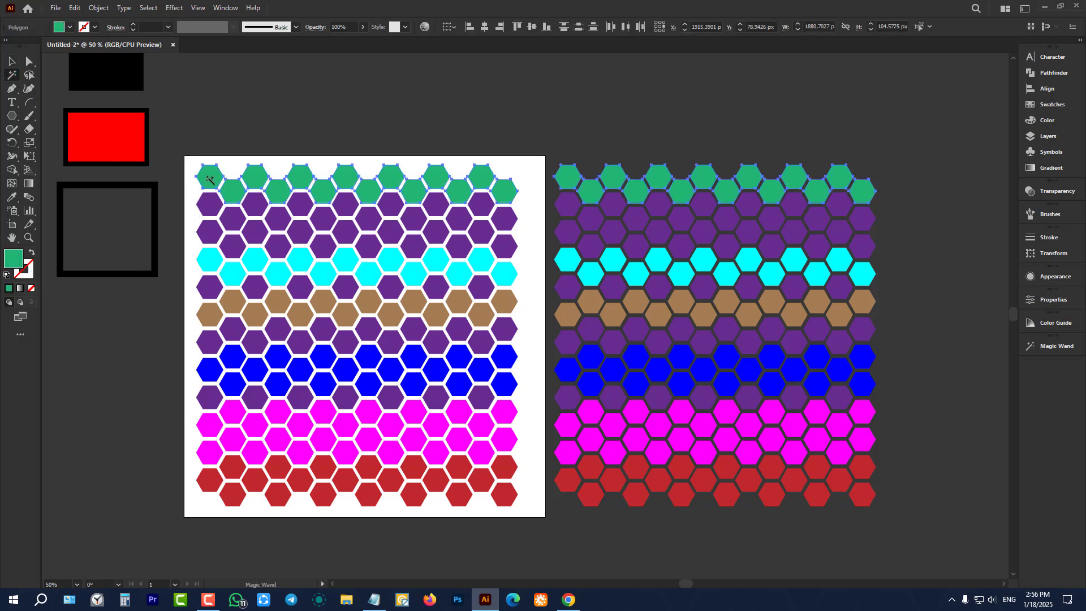
pyautogui.click(70, 27)
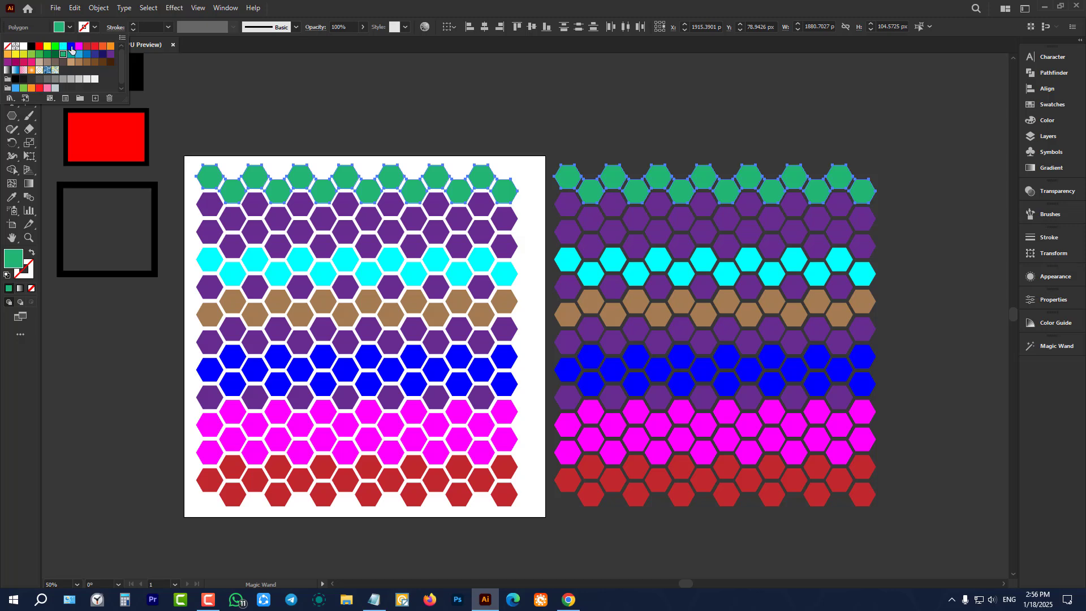
pyautogui.click(71, 48)
pyautogui.click(79, 48)
pyautogui.click(110, 48)
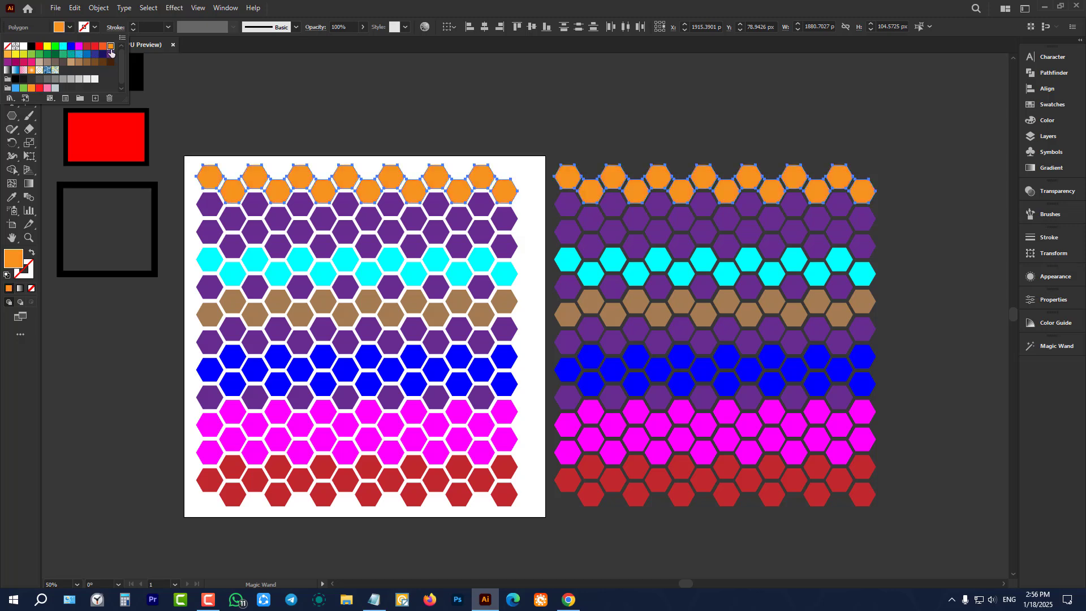
pyautogui.click(111, 62)
pyautogui.press('Escape')
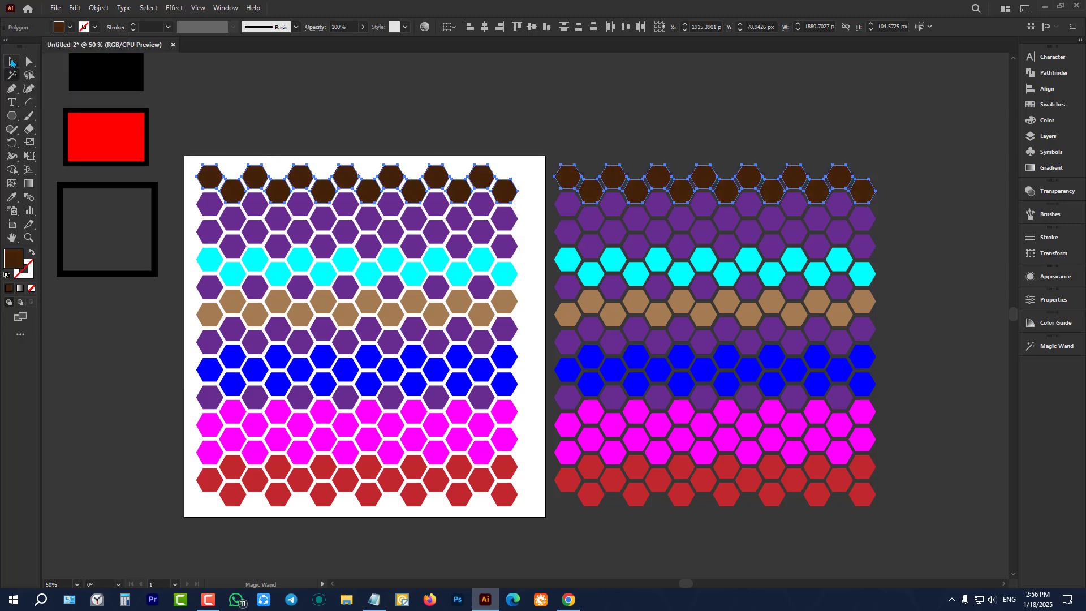
pyautogui.click(11, 63)
pyautogui.click(251, 99)
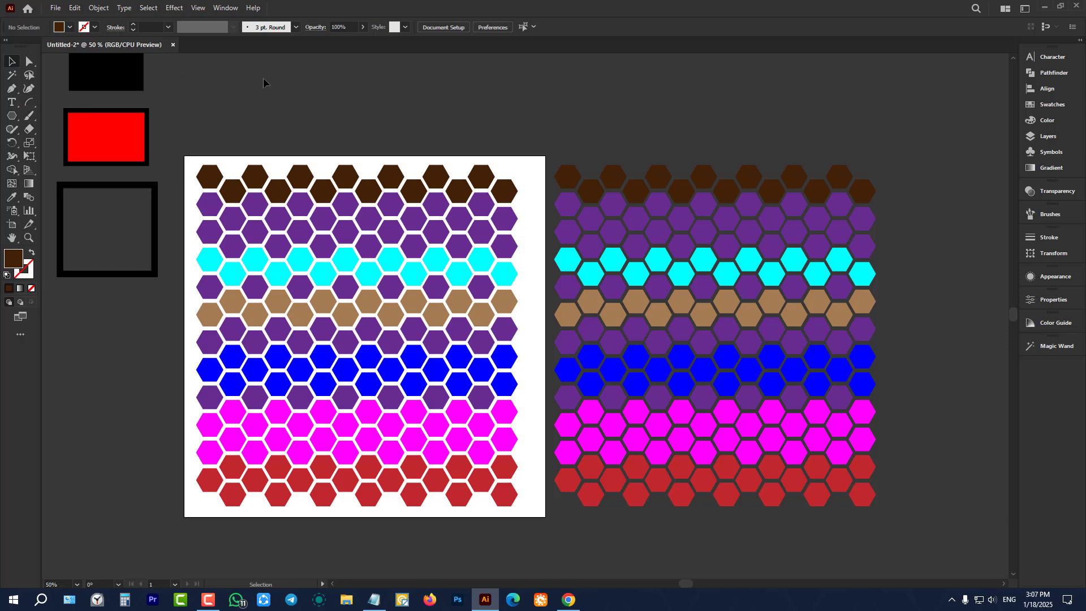
# Step: Delete the duplicated hexagon pattern and the original one on the artboard
pyautogui.scroll(-1, 383, 120)
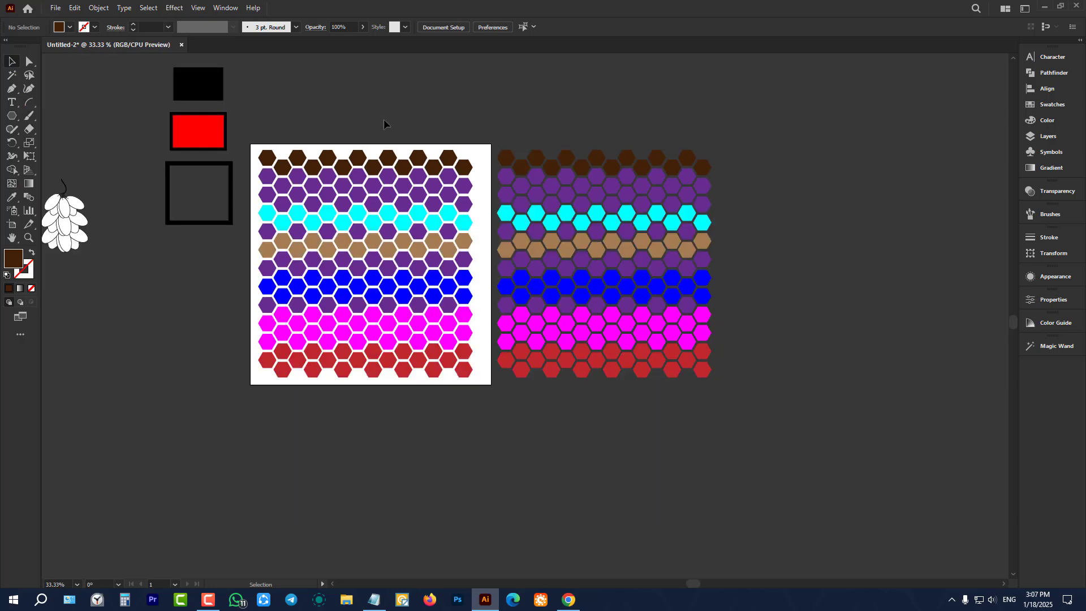
pyautogui.moveTo(496, 114); pyautogui.dragTo(738, 490)
pyautogui.press('Delete')
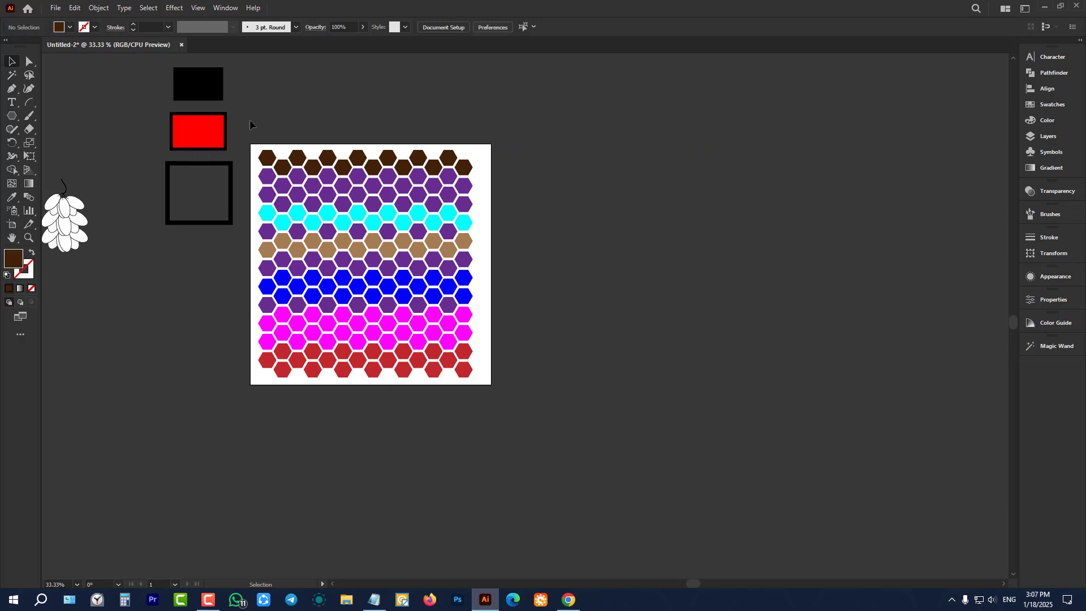
pyautogui.moveTo(251, 121); pyautogui.dragTo(520, 480)
pyautogui.press('Delete')
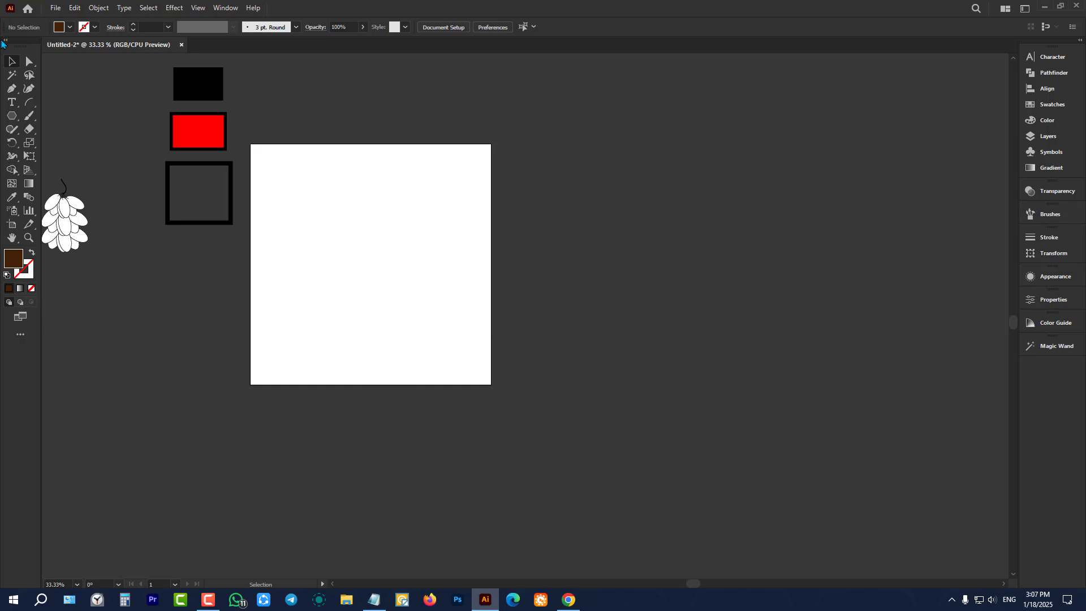
# Step: Draw a dark brown square about 70 px wide in the artboard's upper-left corner and duplicate it just below
pyautogui.click(14, 116)
pyautogui.click(64, 116)
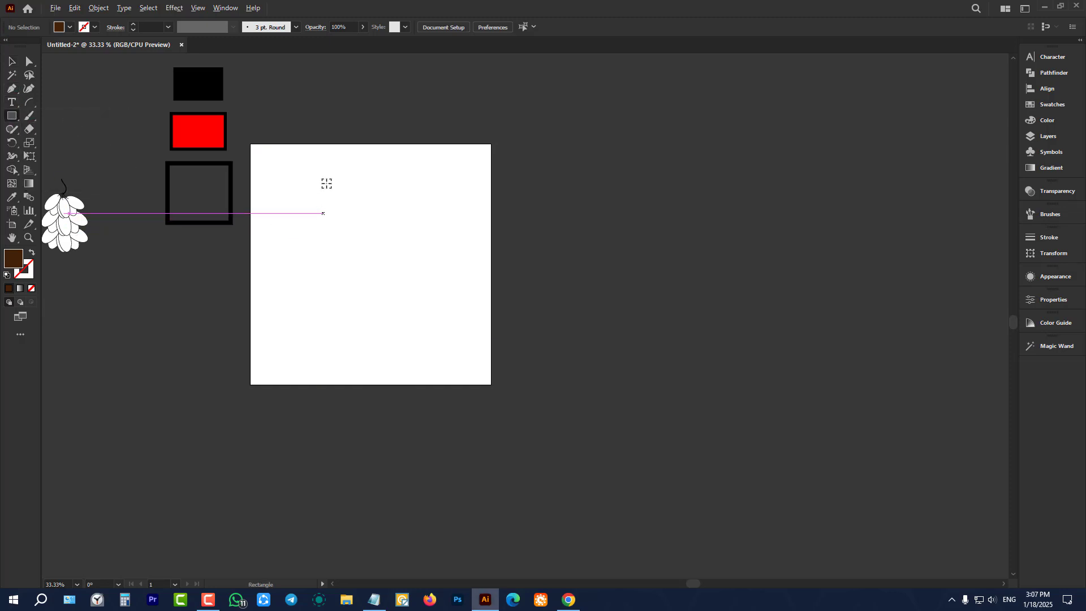
pyautogui.scroll(2, 322, 176)
pyautogui.moveTo(191, 128)
pyautogui.mouseDown()
pyautogui.moveTo(225, 161)
pyautogui.moveTo(215, 196)
pyautogui.mouseUp()
pyautogui.click(10, 59)
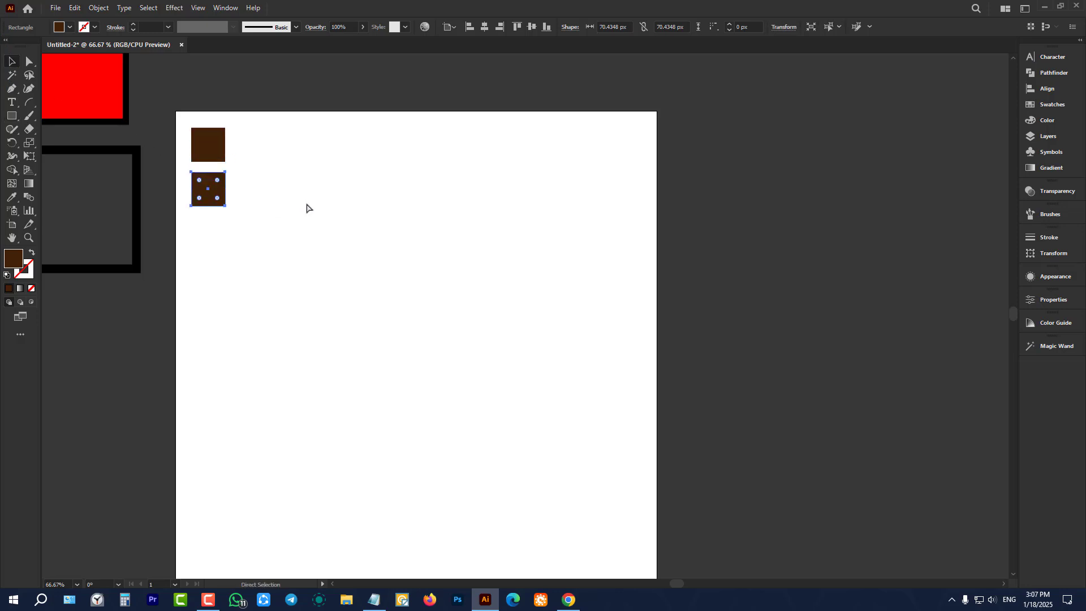
# Step: Repeat the duplication down the artboard and delete the square crossing its lower edge, leaving a column of ten
pyautogui.hotkey('ctrl', 'd')
pyautogui.hotkey('ctrl', 'd')
pyautogui.hotkey('ctrl', 'd')
pyautogui.hotkey('ctrl', 'd')
pyautogui.hotkey('ctrl', 'd')
pyautogui.hotkey('ctrl', 'd')
pyautogui.hotkey('ctrl', 'd')
pyautogui.hotkey('ctrl', 'd')
pyautogui.hotkey('ctrl', 'd')
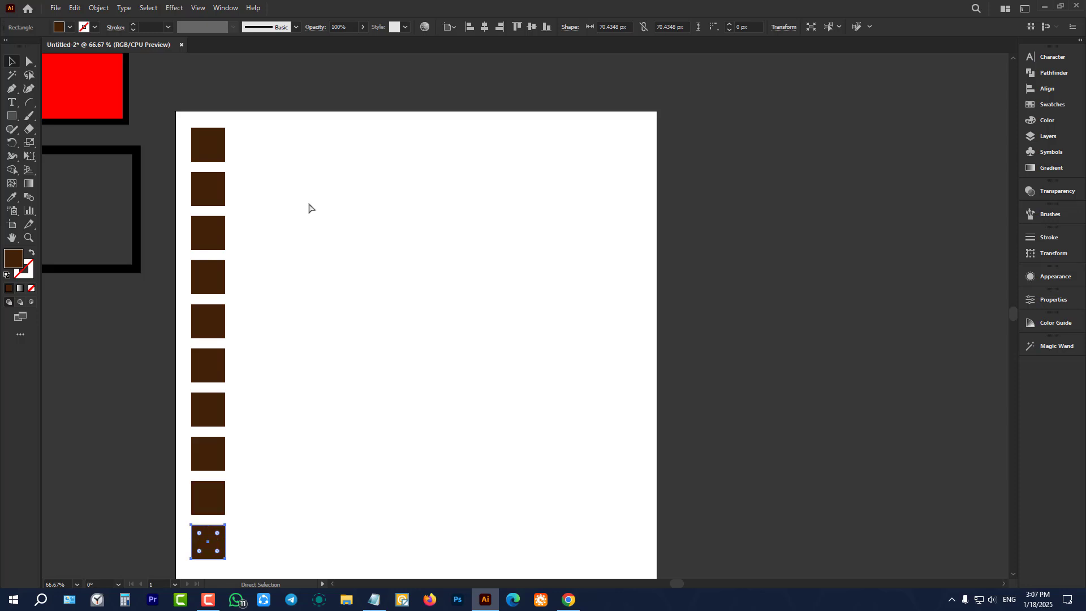
pyautogui.hotkey('ctrl', '-')
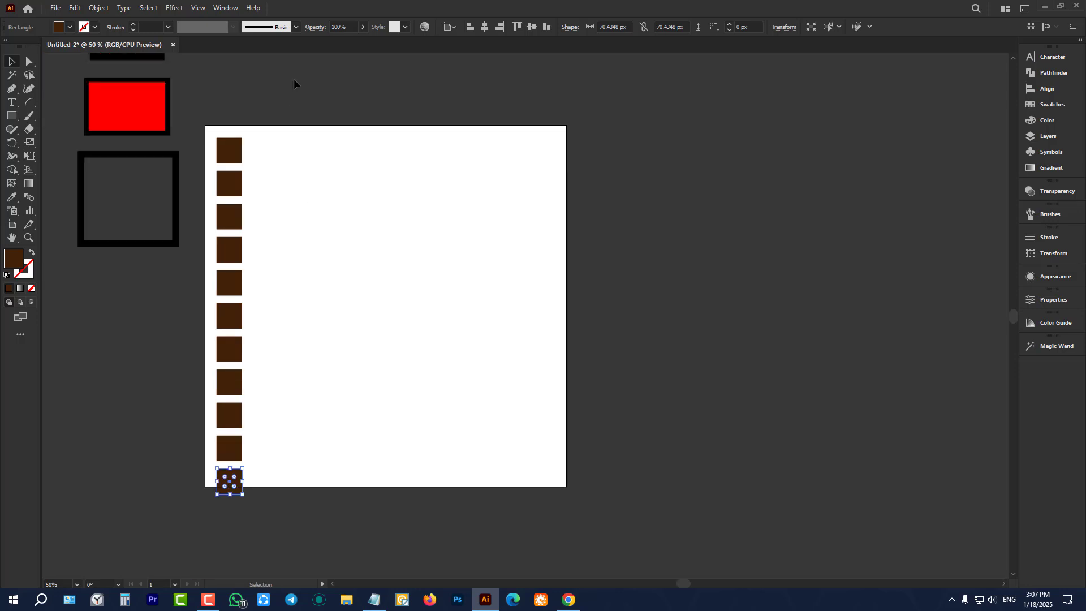
pyautogui.press('Delete')
# Step: Enlarge the column's squares to about 74 px and duplicate the column across the artboard to make ten evenly spaced columns
pyautogui.moveTo(294, 80); pyautogui.dragTo(263, 480)
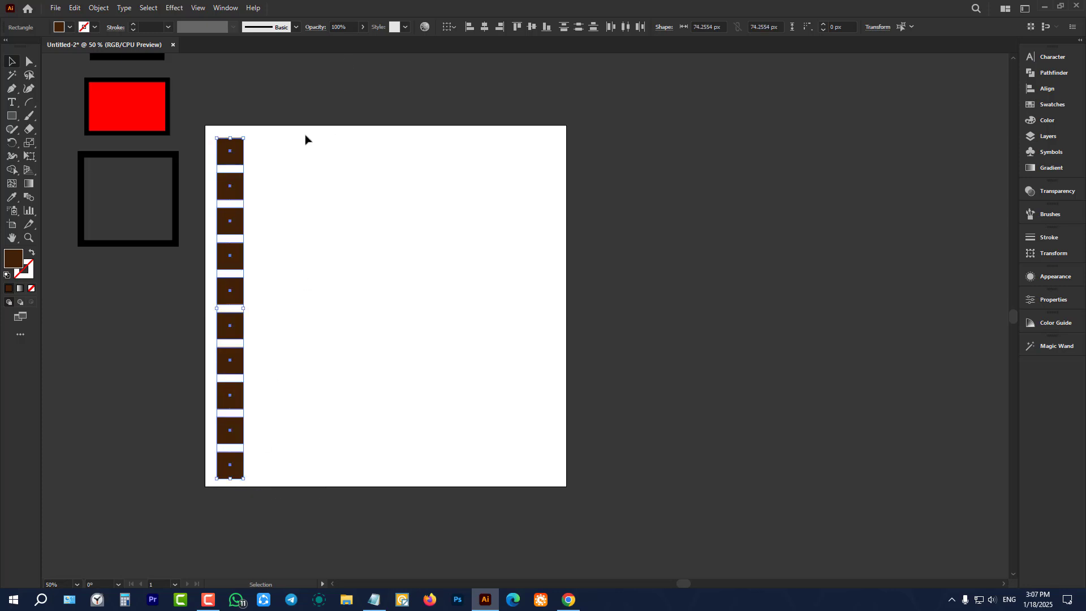
pyautogui.moveTo(237, 164); pyautogui.dragTo(266, 162)
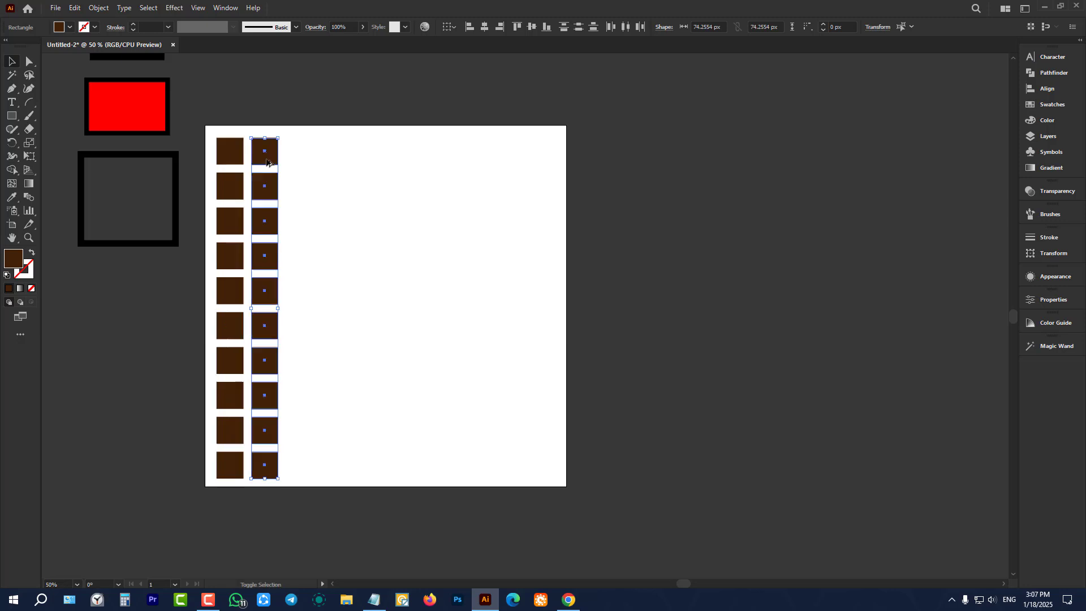
pyautogui.hotkey('ctrl', 'd')
pyautogui.hotkey('ctrl', 'd')
pyautogui.hotkey('ctrl', 'd')
pyautogui.hotkey('ctrl', 'd')
pyautogui.hotkey('ctrl', 'd')
pyautogui.hotkey('ctrl', 'd')
pyautogui.hotkey('ctrl', 'd')
pyautogui.hotkey('ctrl', 'd')
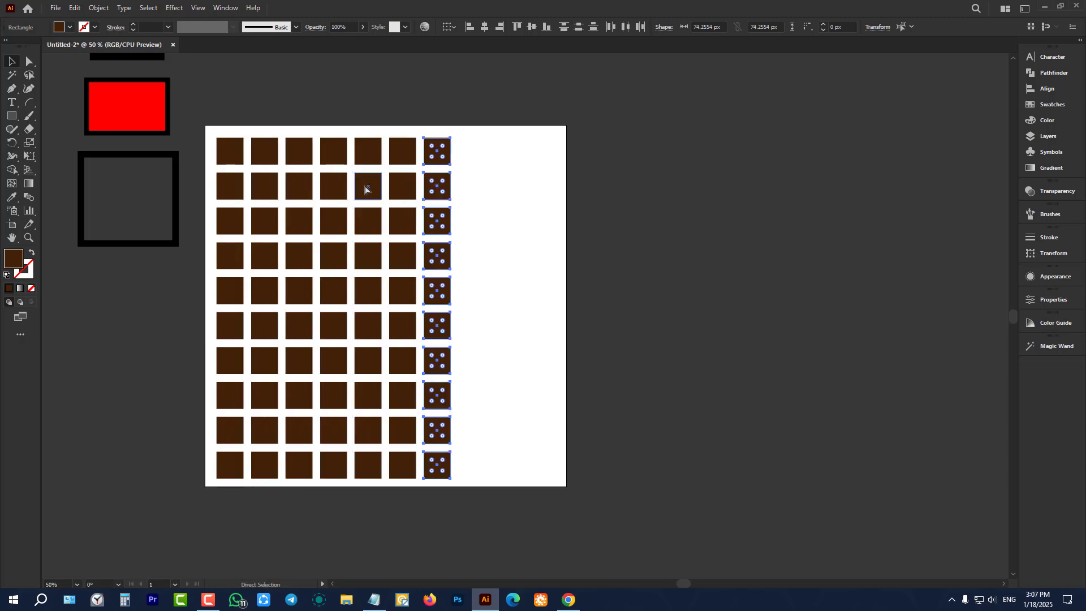
pyautogui.click(361, 77)
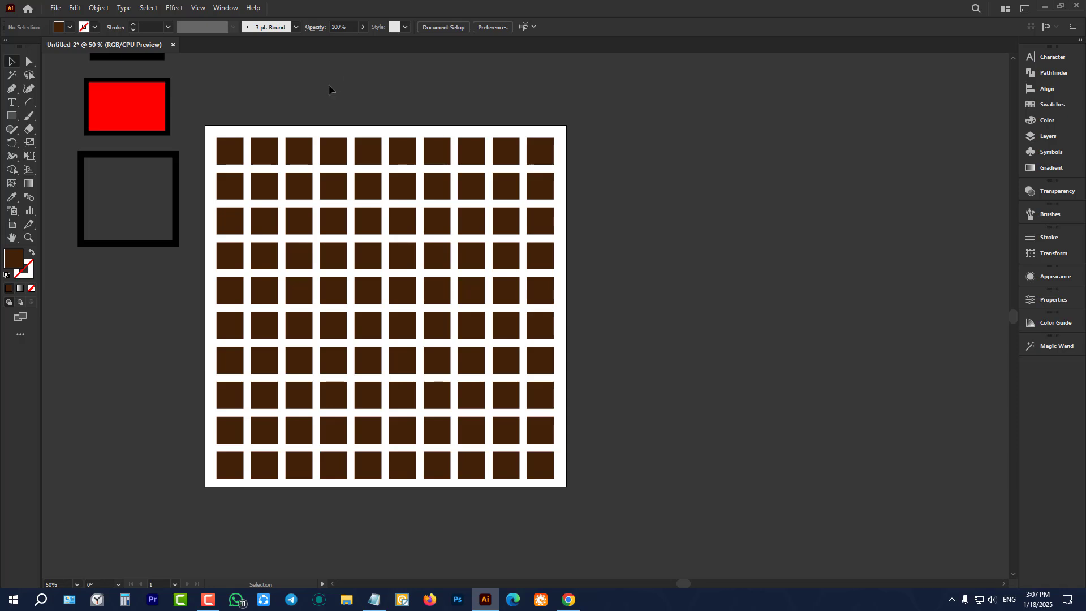
# Step: Change the fill of the second column of squares to a slightly lighter dark brown swatch
pyautogui.scroll(-1, 213, 151)
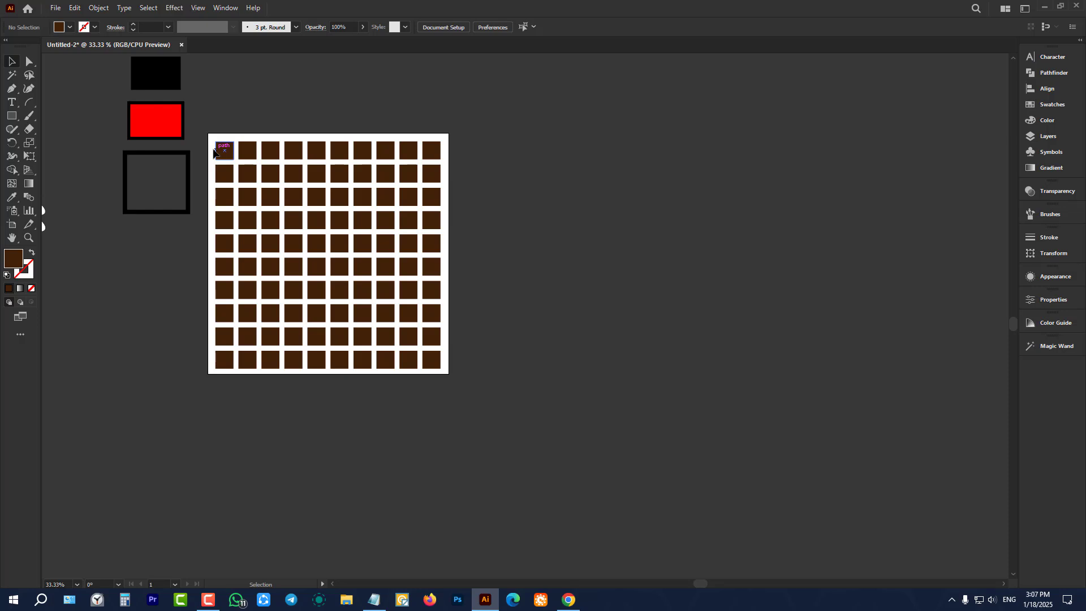
pyautogui.scroll(2, 214, 150)
pyautogui.scroll(-2, 270, 99)
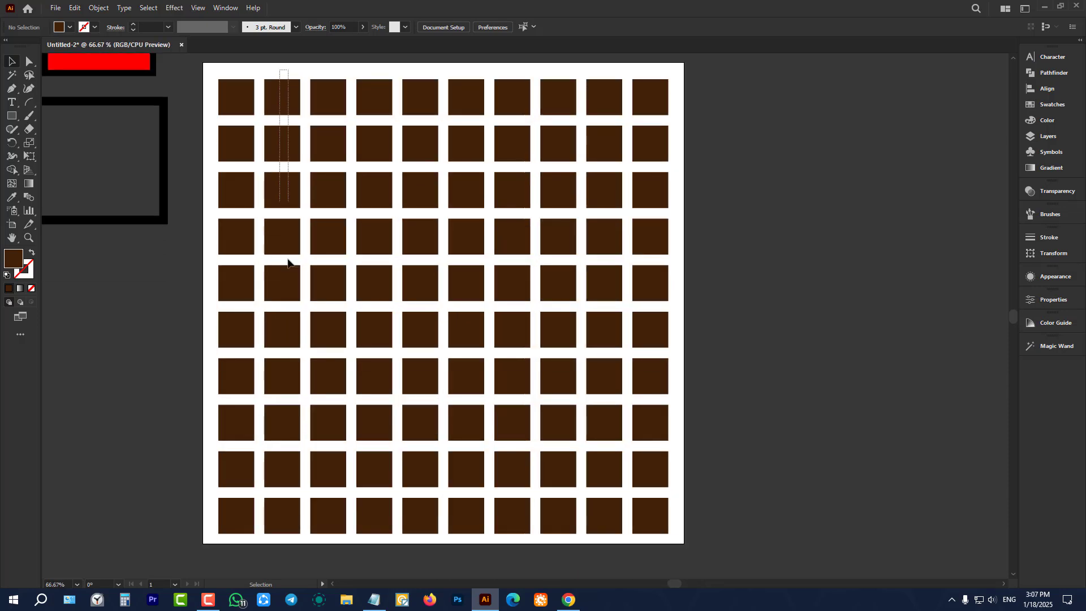
pyautogui.moveTo(287, 262); pyautogui.dragTo(280, 551)
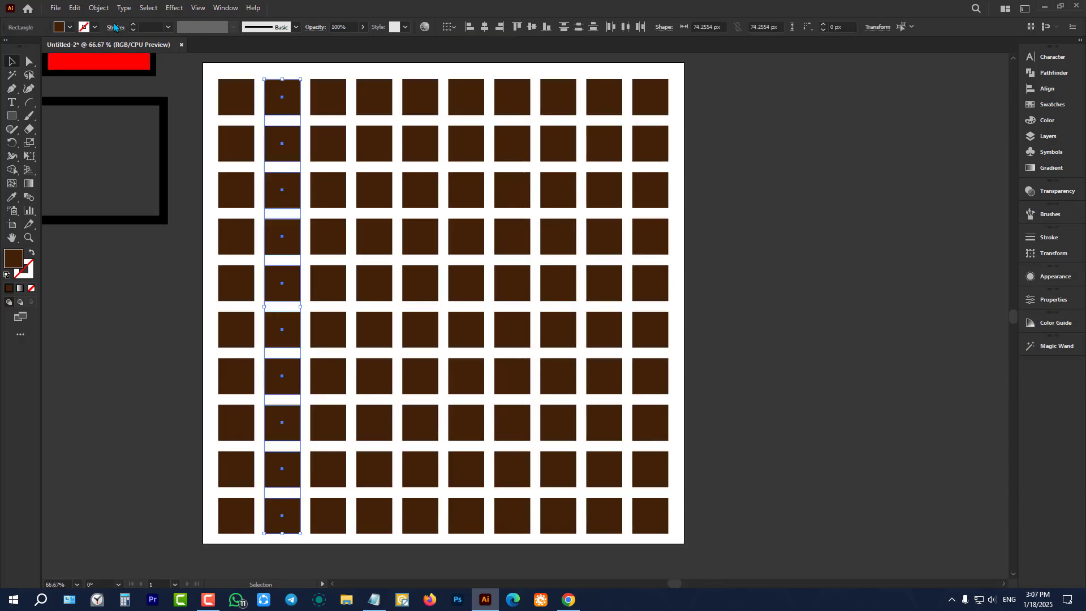
pyautogui.click(70, 27)
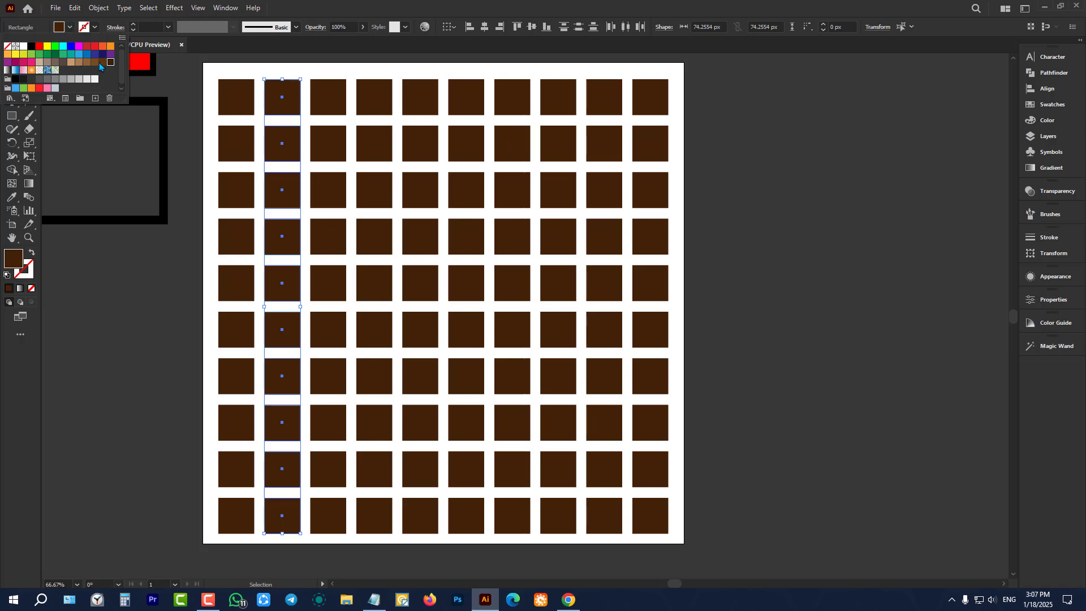
pyautogui.click(100, 62)
pyautogui.click(333, 68)
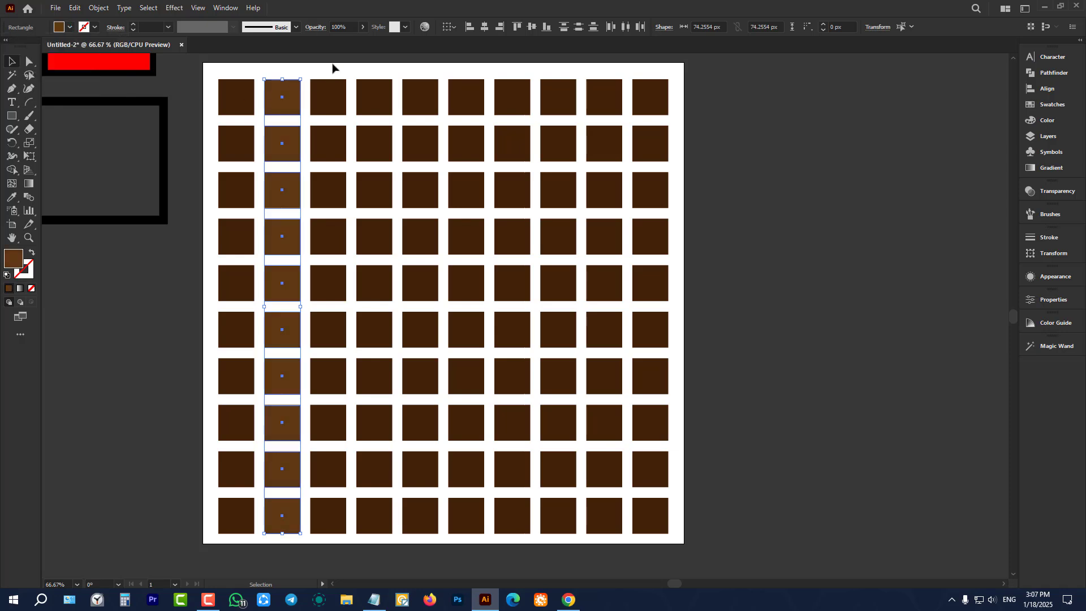
# Step: Change the fill of the third column of squares to a medium brown swatch
pyautogui.moveTo(332, 65); pyautogui.dragTo(328, 531)
pyautogui.click(70, 27)
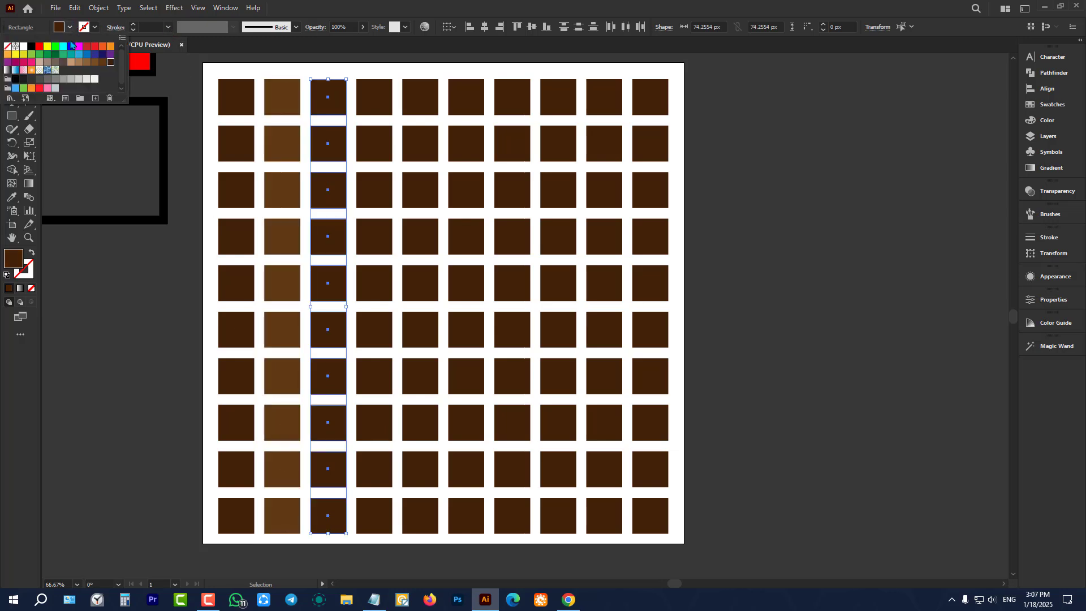
pyautogui.click(93, 63)
# Step: Change the fill of the fourth column of squares to a light tan brown swatch
pyautogui.moveTo(382, 66); pyautogui.dragTo(376, 551)
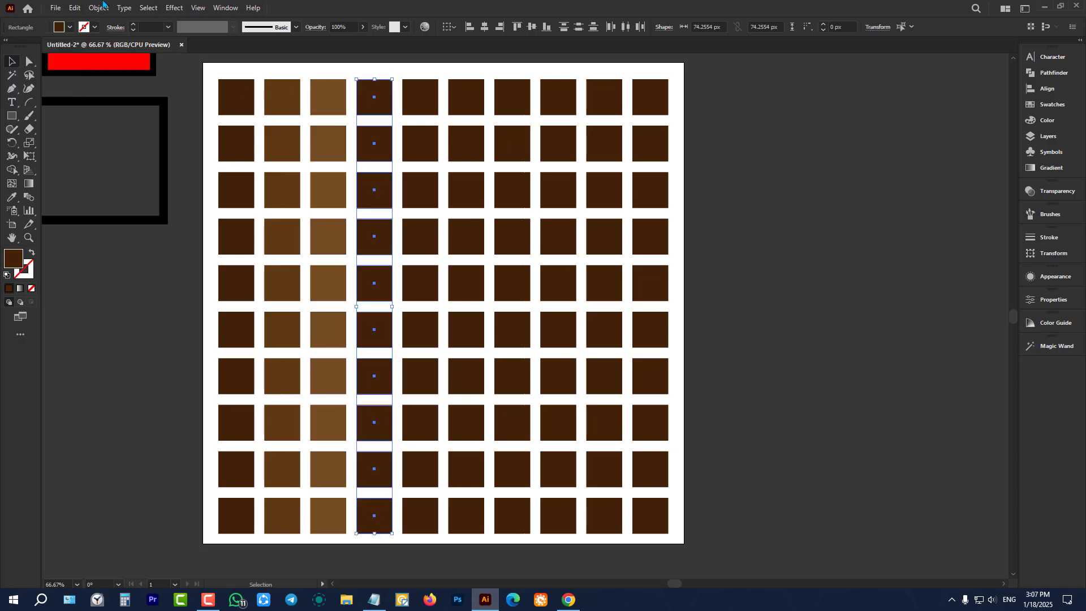
pyautogui.click(69, 28)
pyautogui.click(78, 62)
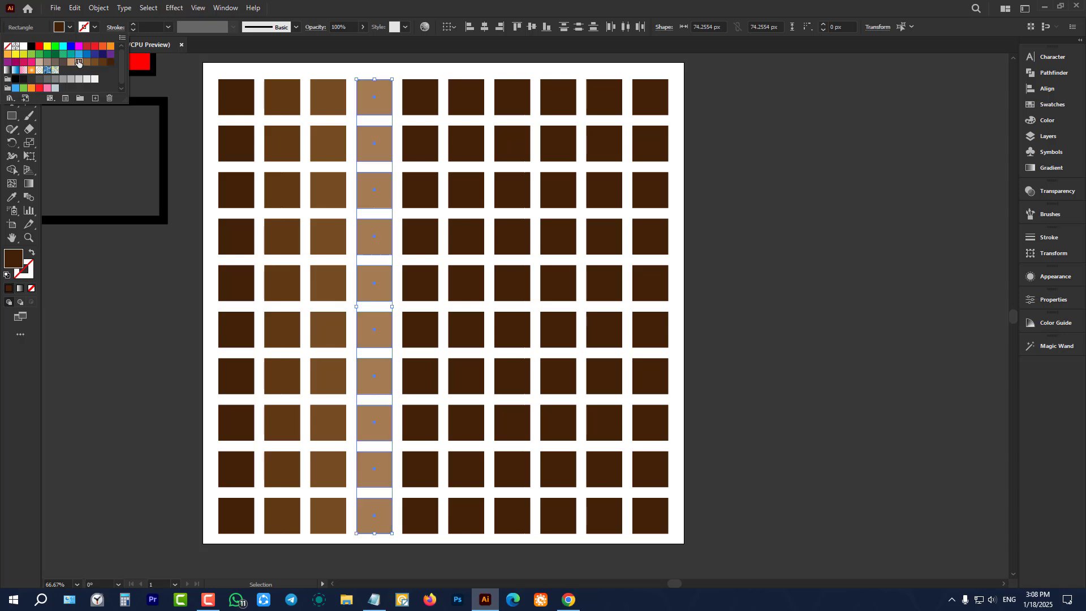
pyautogui.click(421, 65)
pyautogui.click(417, 72)
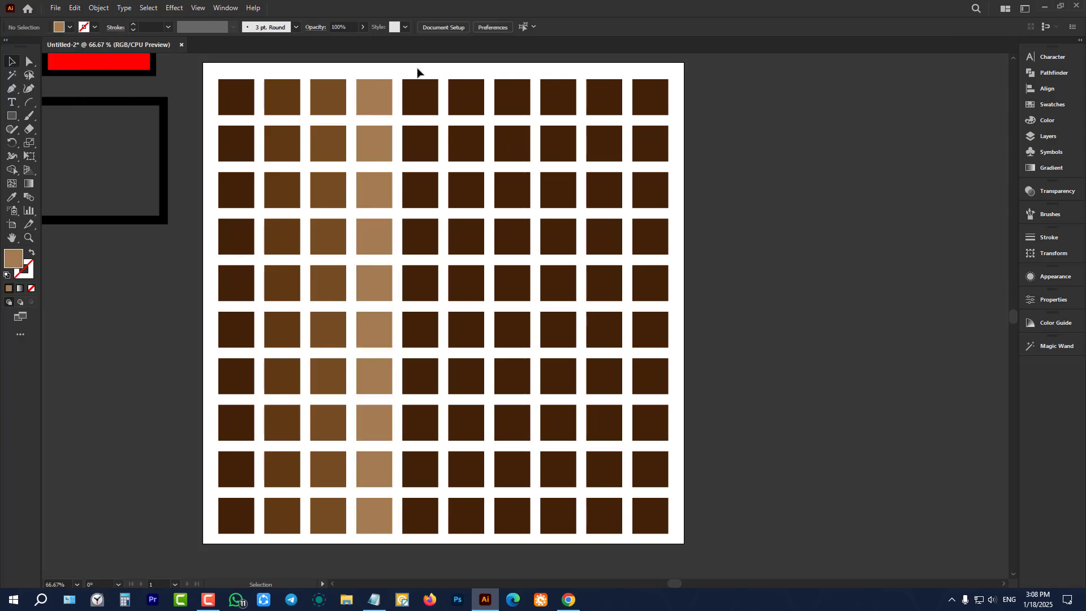
# Step: Delete the six remaining dark brown columns beyond the tan one
pyautogui.scroll(-1, 418, 71)
pyautogui.scroll(2, 416, 66)
pyautogui.moveTo(421, 69); pyautogui.dragTo(688, 488)
pyautogui.press('Delete')
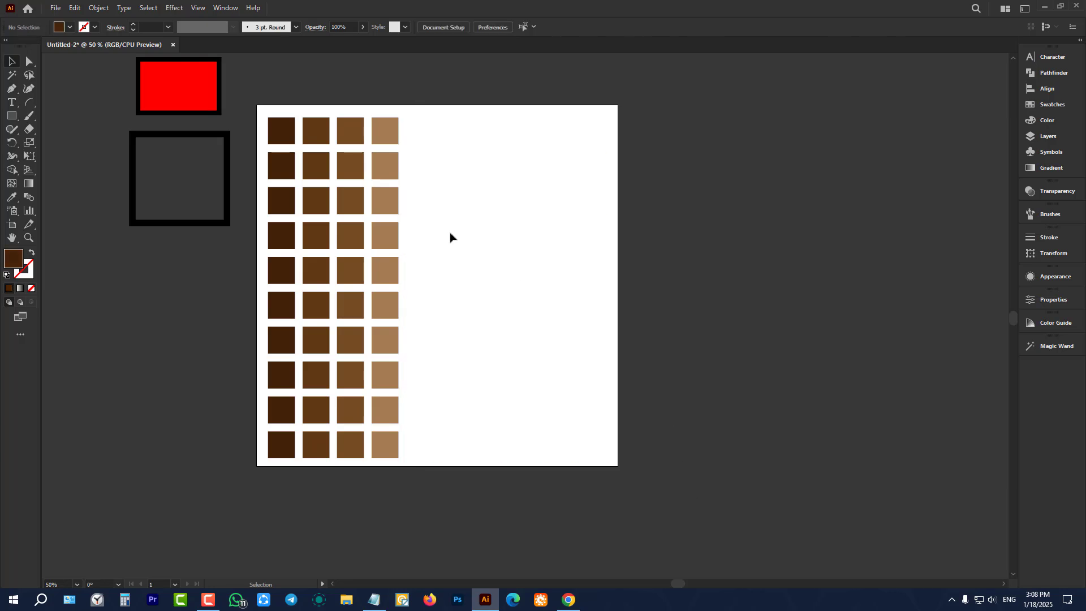
# Step: Select the squares with a fill similar to the dark brown first column using the Magic Wand tool
pyautogui.click(11, 78)
pyautogui.click(288, 136)
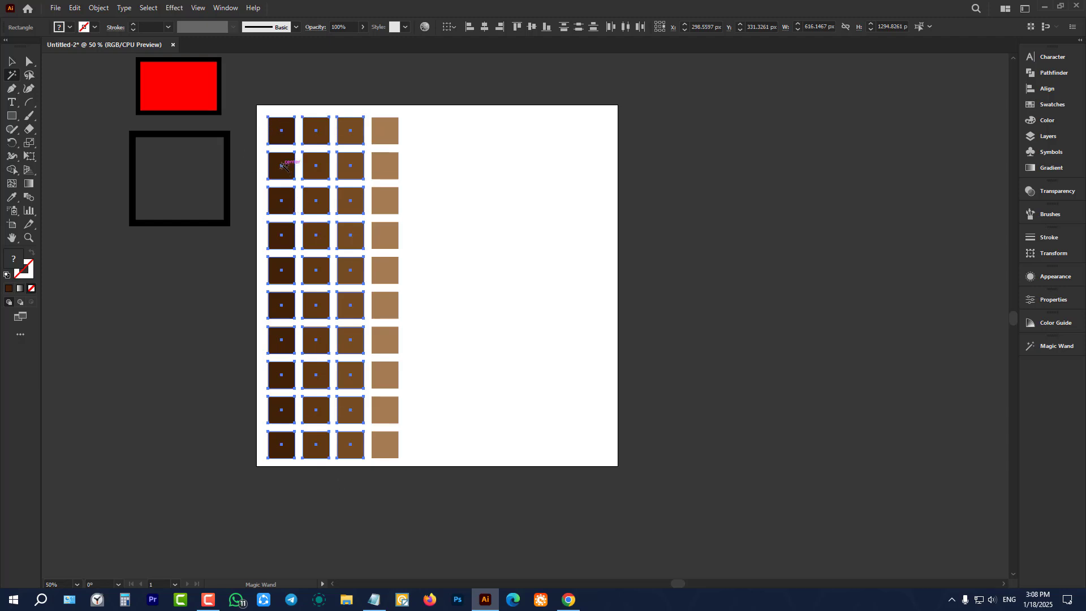
# Step: Set the Magic Wand's fill colour tolerance to 10 and select the squares matching the darkest brown first column
pyautogui.scroll(4, 289, 125)
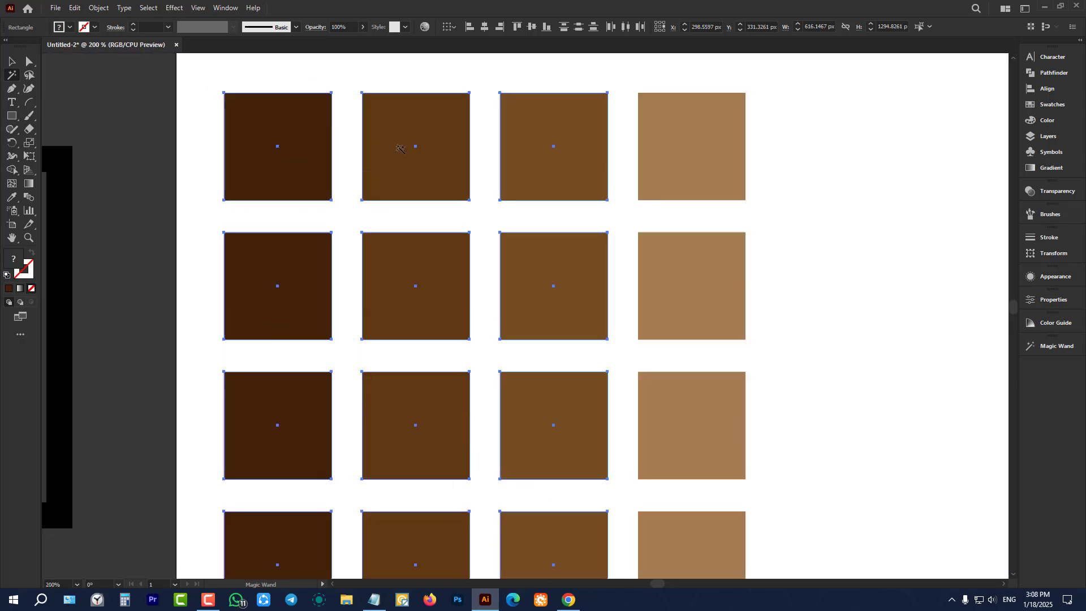
pyautogui.doubleClick(12, 75)
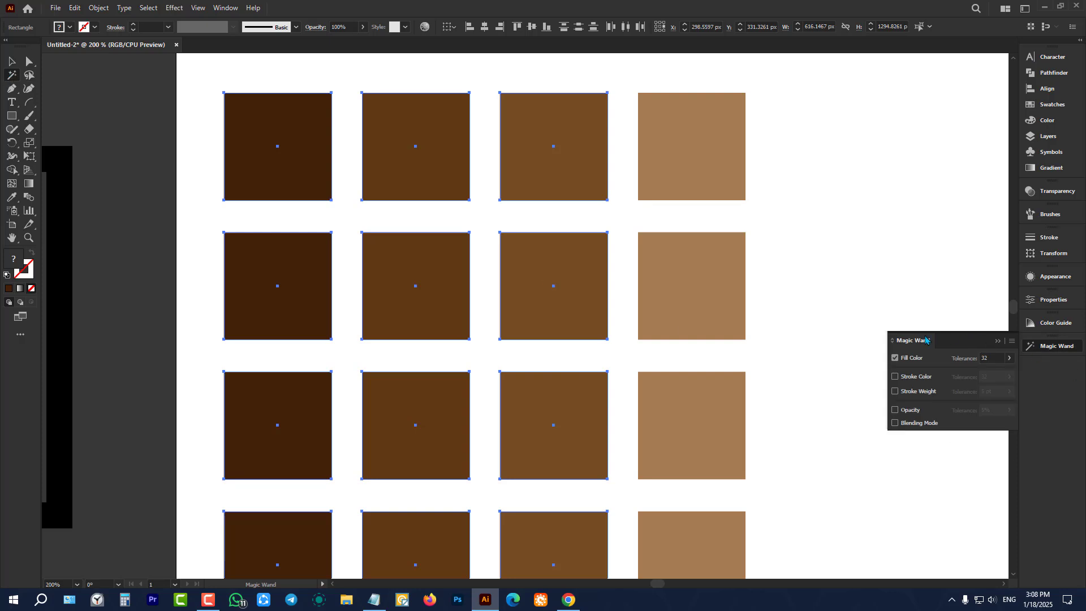
pyautogui.click(994, 358)
pyautogui.click(299, 164)
pyautogui.scroll(-3, 299, 165)
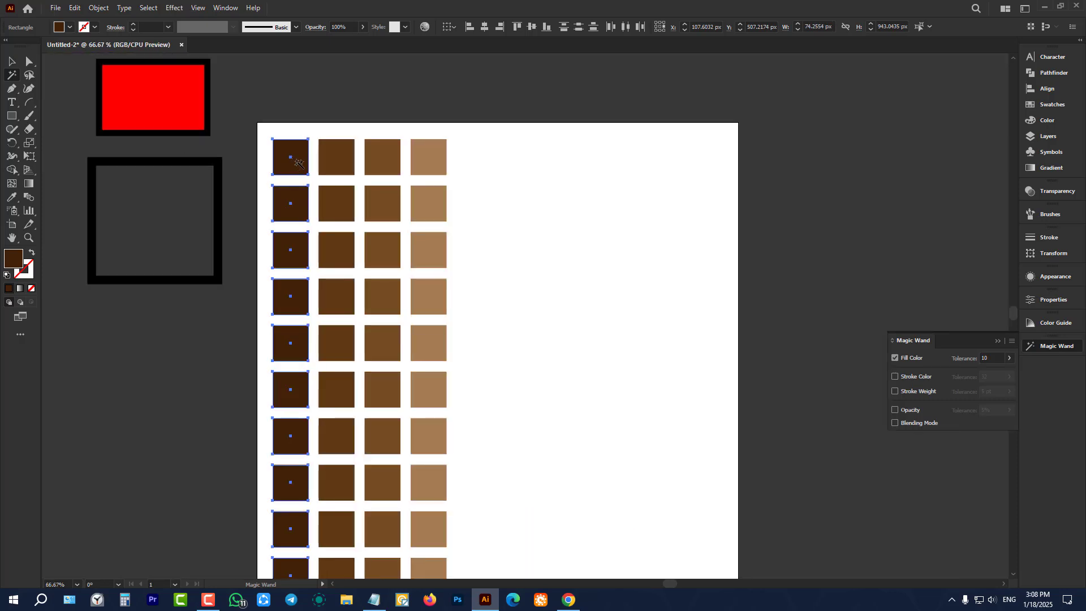
pyautogui.scroll(-1, 299, 165)
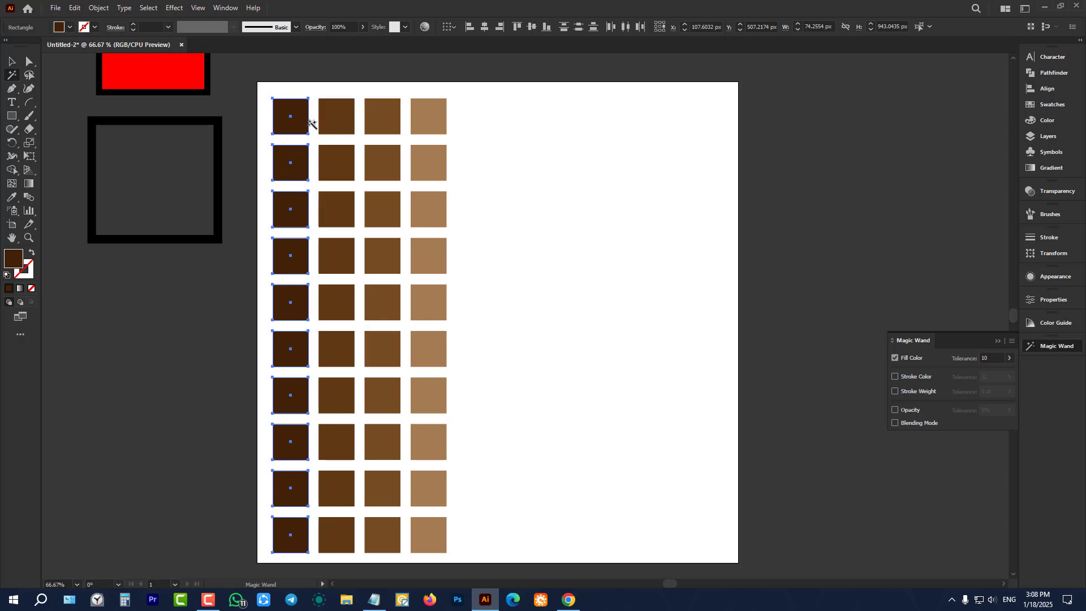
# Step: Select the squares similar to the second column with the Magic Wand, undo the last selection changes and deselect everything
pyautogui.click(347, 116)
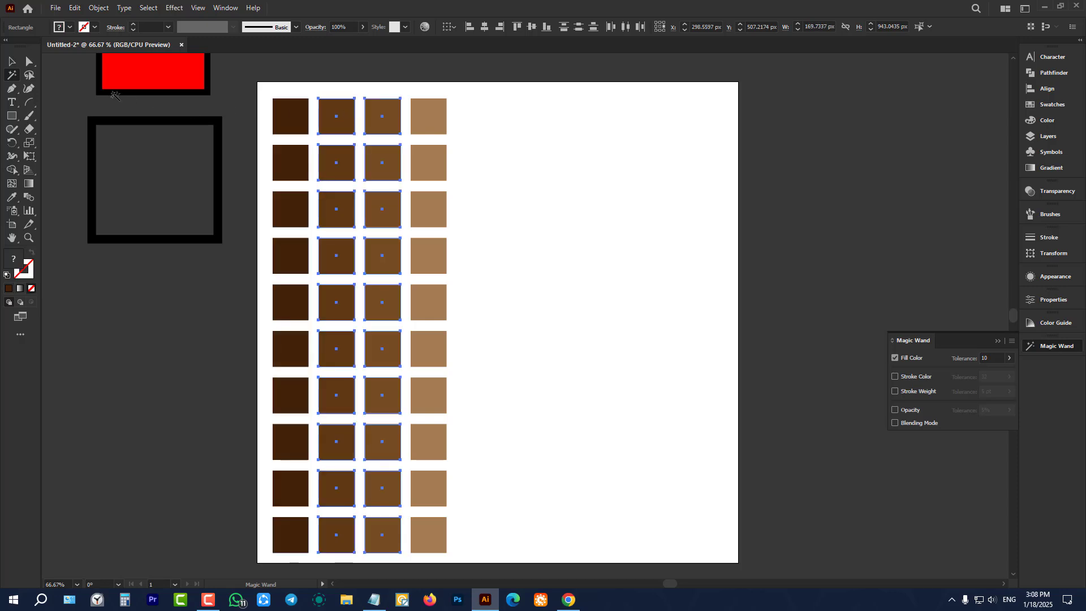
pyautogui.click(8, 64)
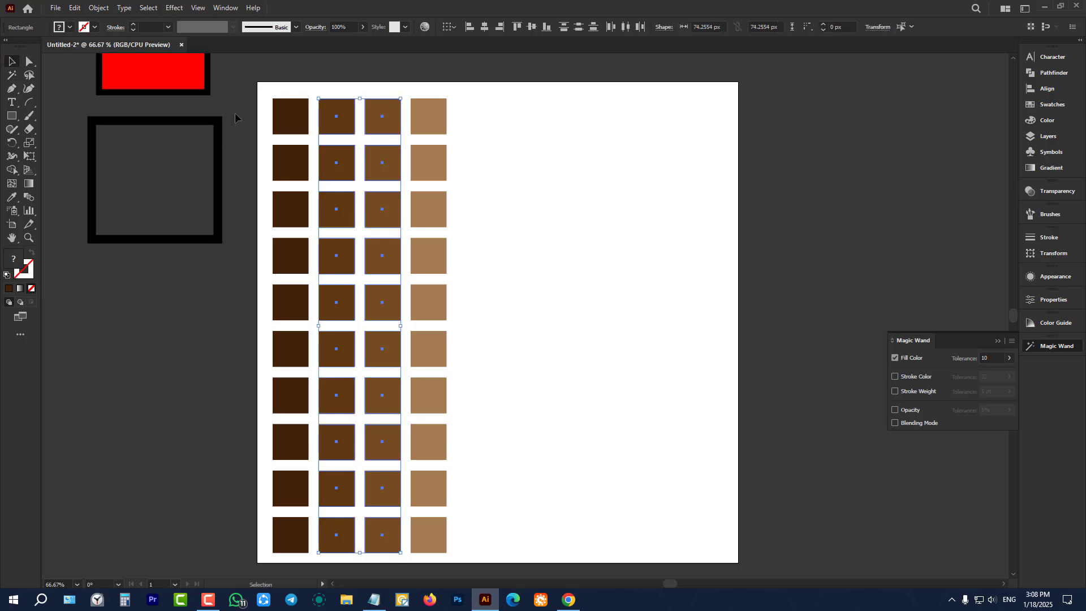
pyautogui.click(266, 98)
pyautogui.hotkey('ctrl', 'z')
pyautogui.hotkey('ctrl', 'z')
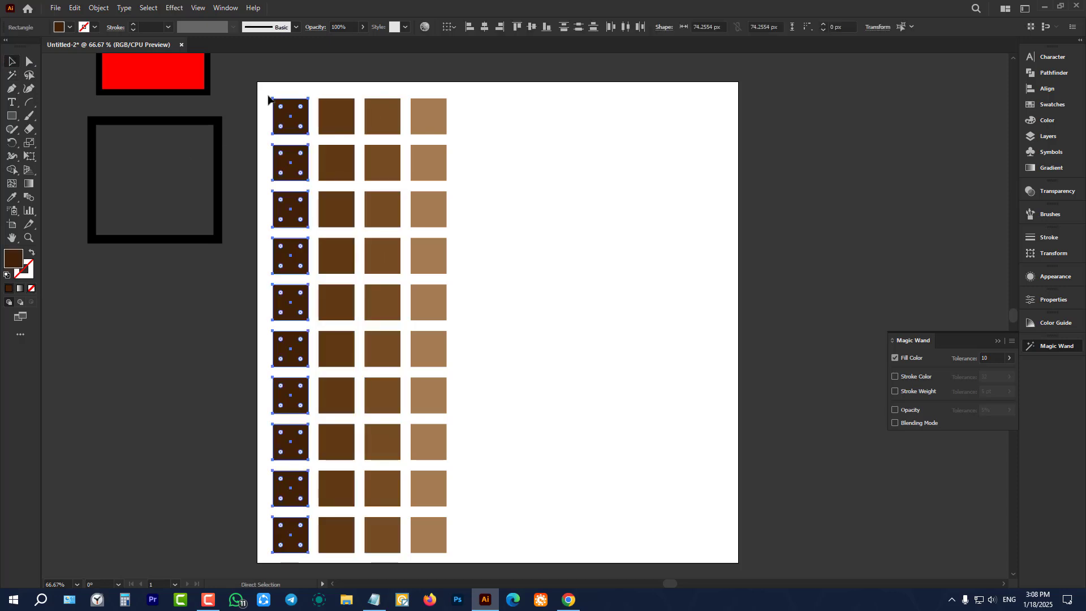
pyautogui.click(545, 240)
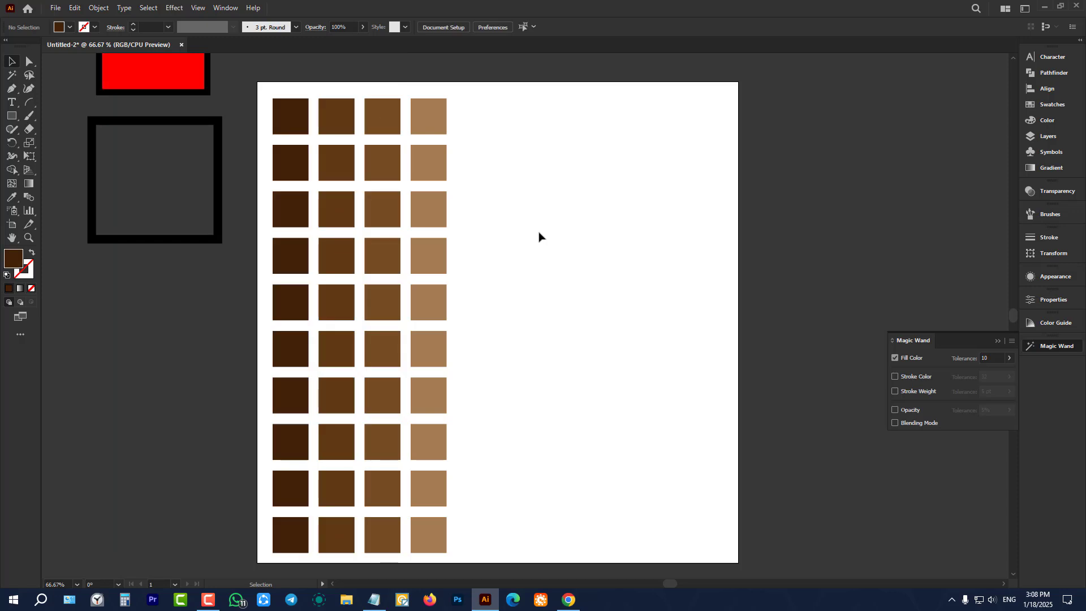
# Step: Set the Magic Wand's fill colour tolerance to 32 and select the squares similar to the first column
pyautogui.click(999, 353)
pyautogui.click(790, 315)
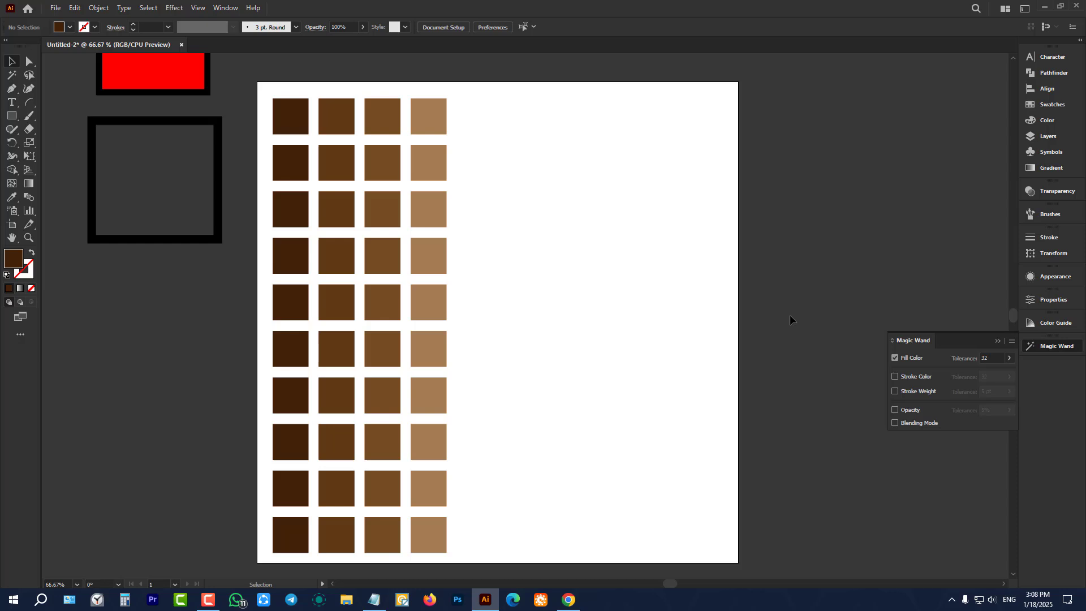
pyautogui.click(11, 76)
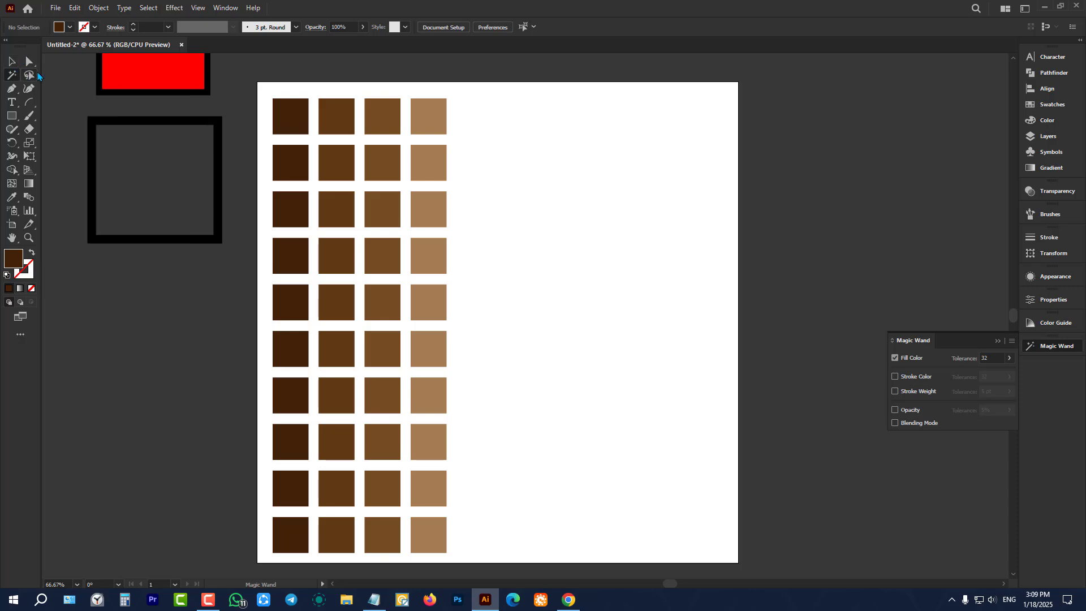
pyautogui.click(11, 61)
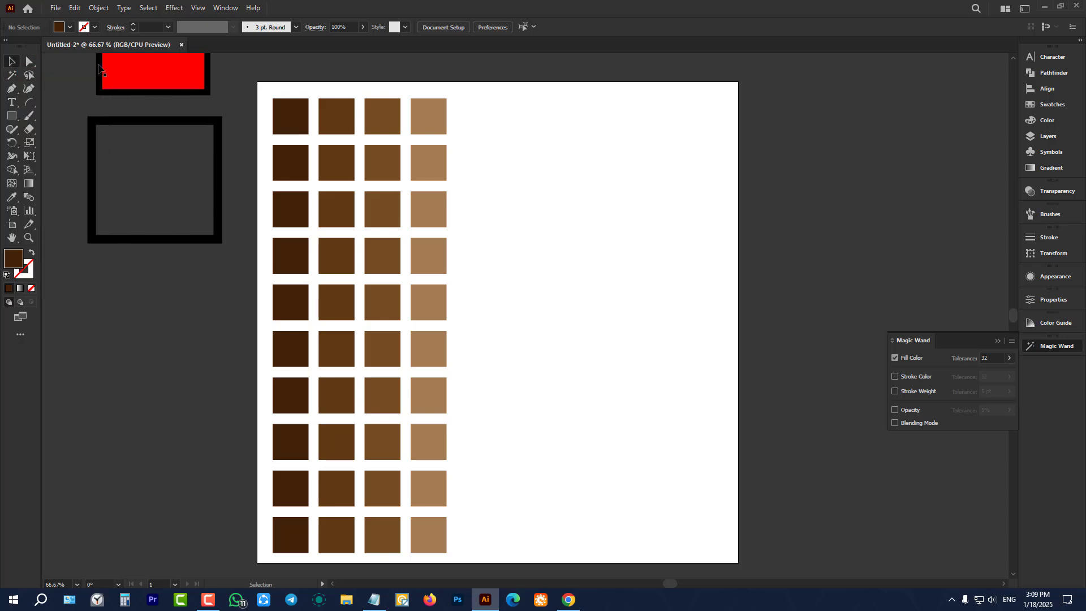
pyautogui.click(7, 80)
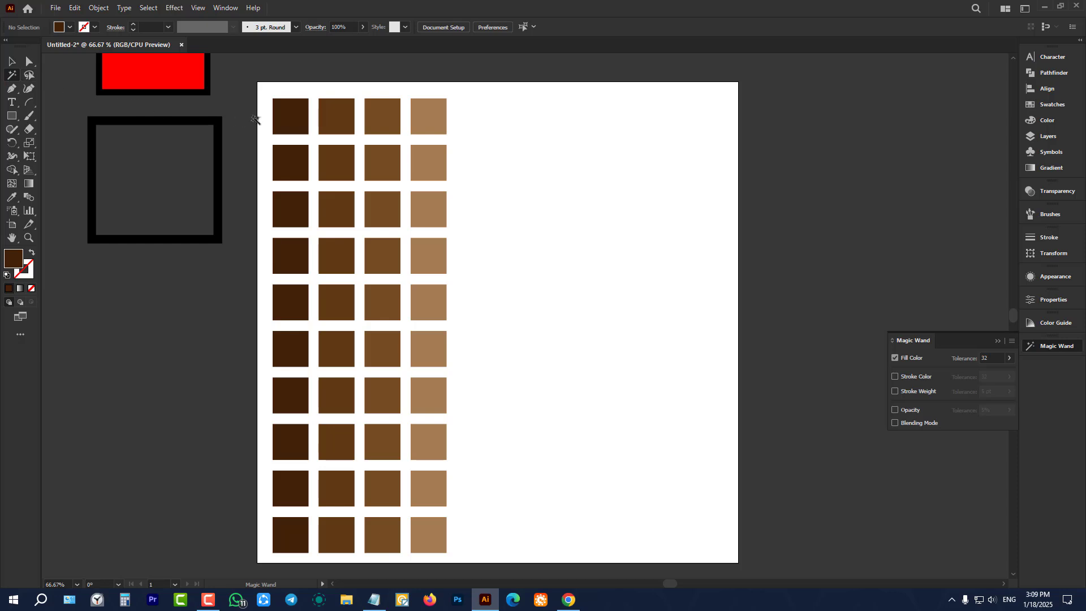
pyautogui.click(290, 113)
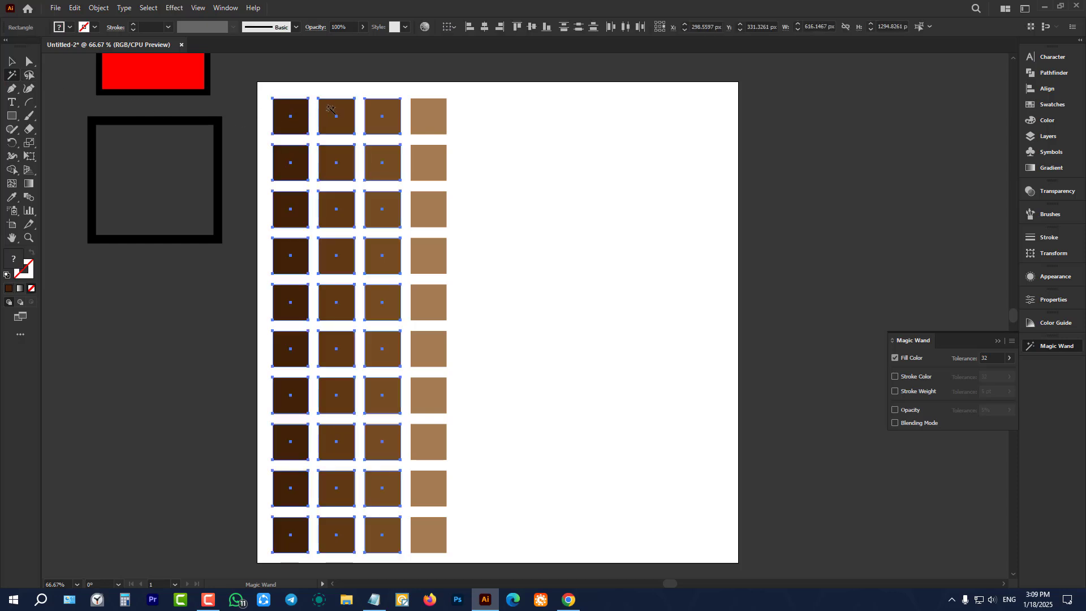
pyautogui.keyDown('alt'); pyautogui.scroll(-1, 337, 130); pyautogui.keyUp('alt')
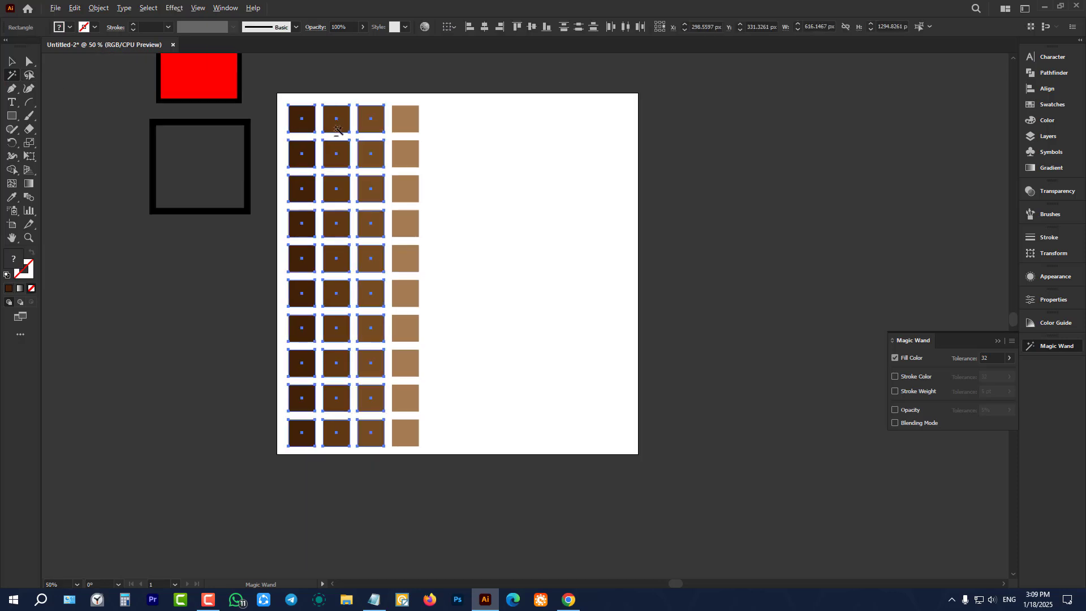
pyautogui.keyDown('alt'); pyautogui.scroll(3, 327, 113); pyautogui.keyUp('alt')
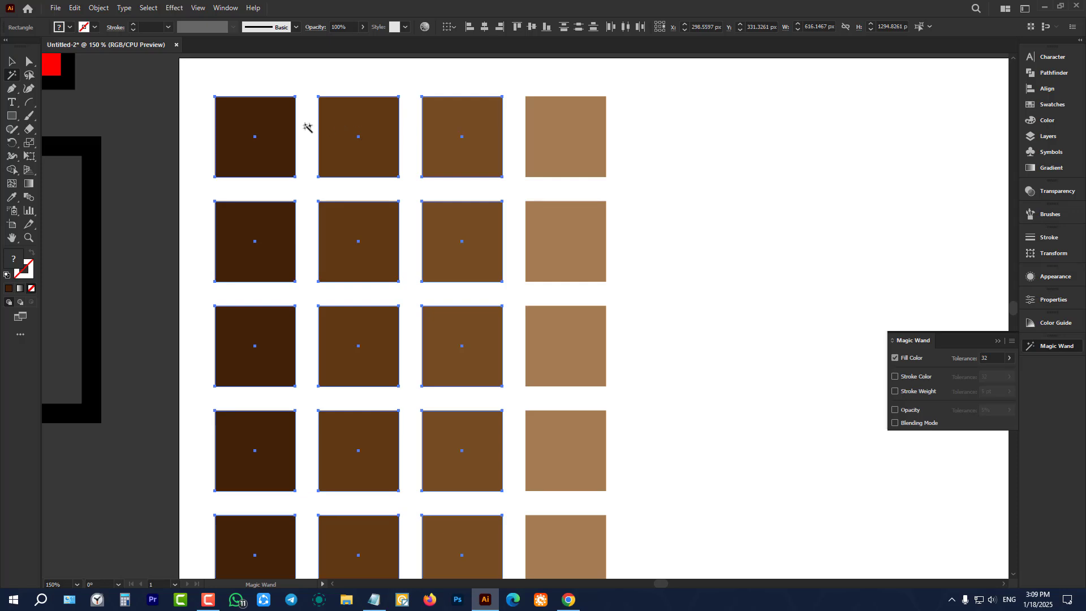
pyautogui.keyDown('alt'); pyautogui.scroll(-1, 276, 118); pyautogui.keyUp('alt')
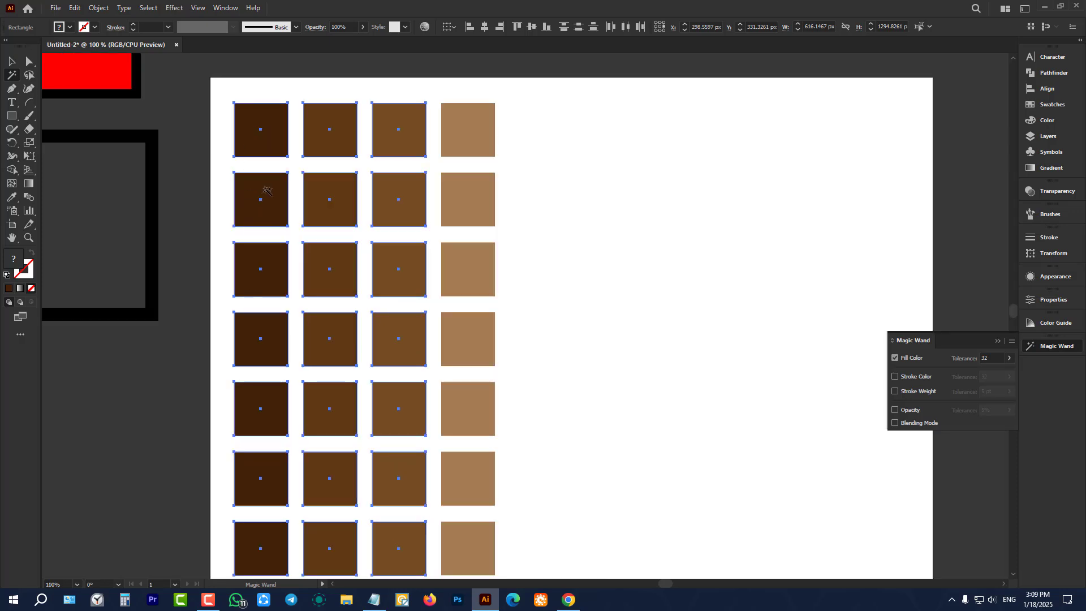
pyautogui.scroll(-1, 285, 170)
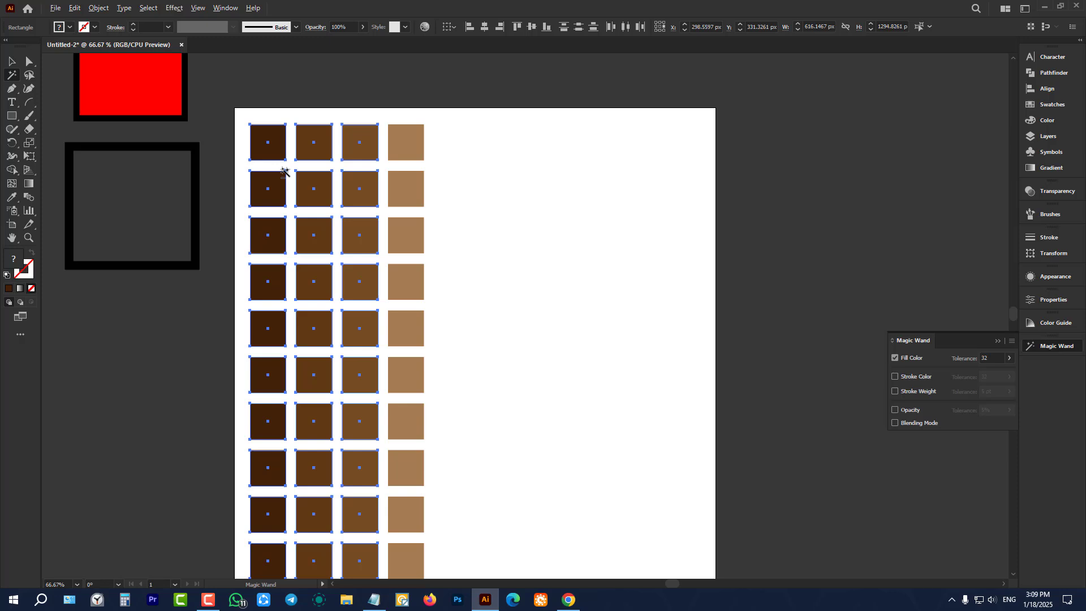
# Step: Set the fill colour tolerance to 15 and select the squares similar to the darkest brown column
pyautogui.click(998, 358)
pyautogui.write('15')
pyautogui.click(818, 309)
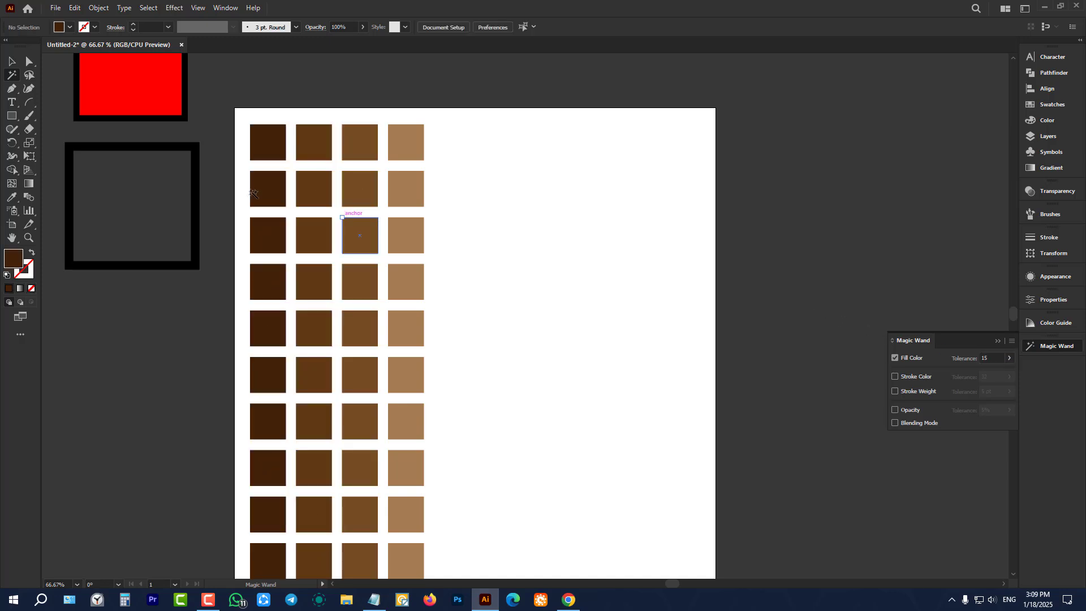
pyautogui.click(259, 140)
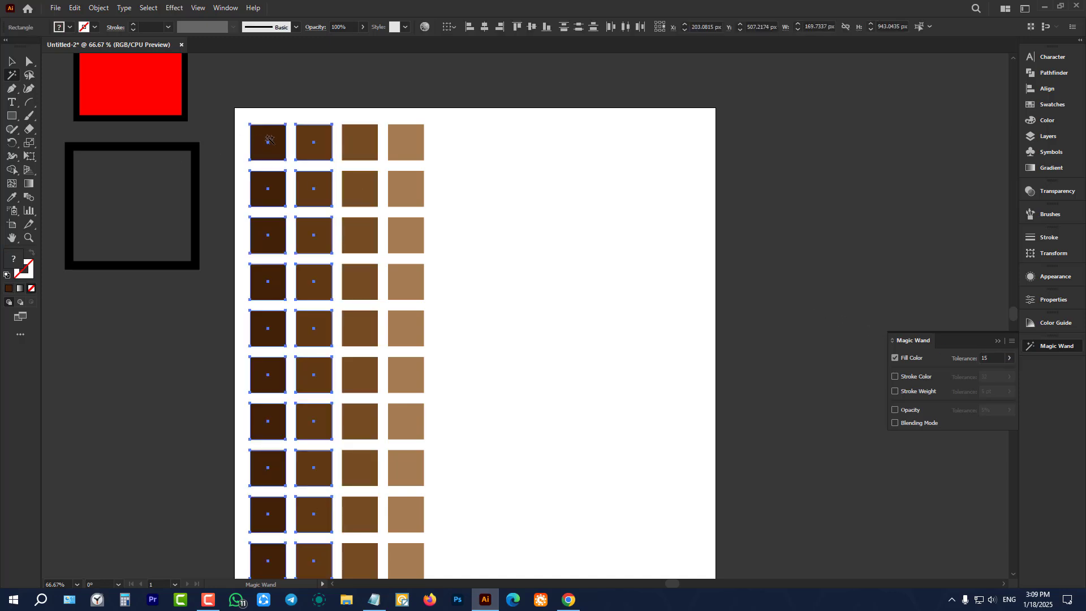
# Step: Reduce the fill colour tolerance to 10 and use the Magic Wand on the first column's squares, followed by the second column's
pyautogui.scroll(-1, 303, 121)
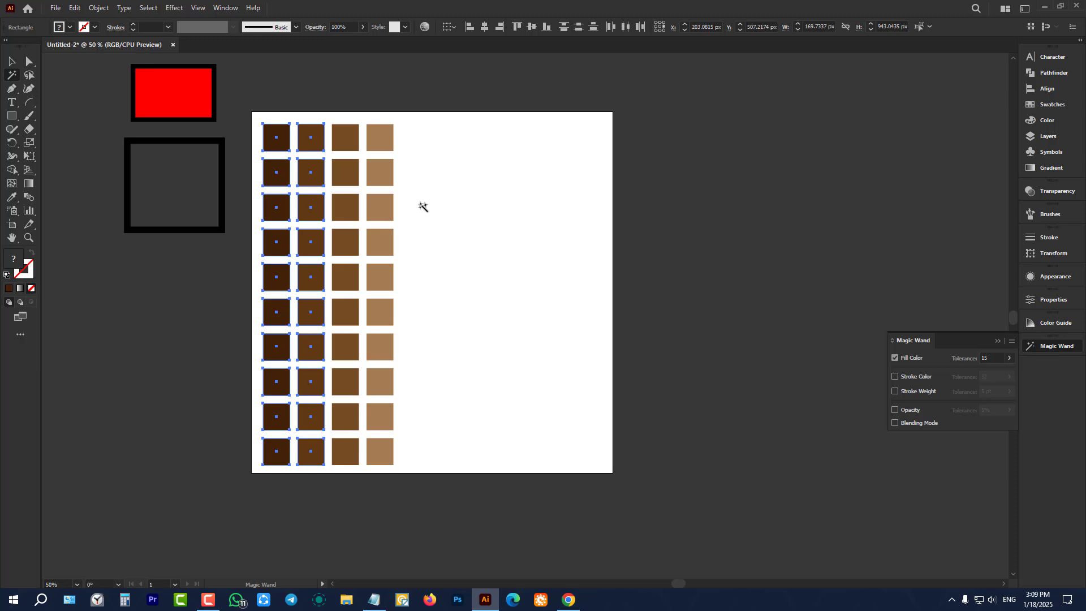
pyautogui.click(993, 354)
pyautogui.click(998, 355)
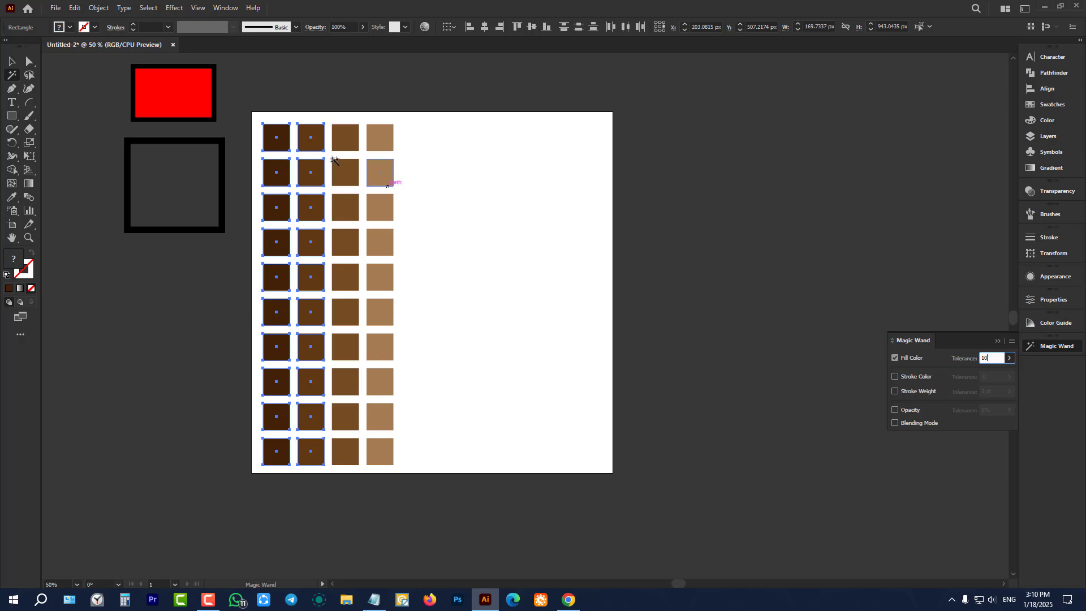
pyautogui.click(285, 135)
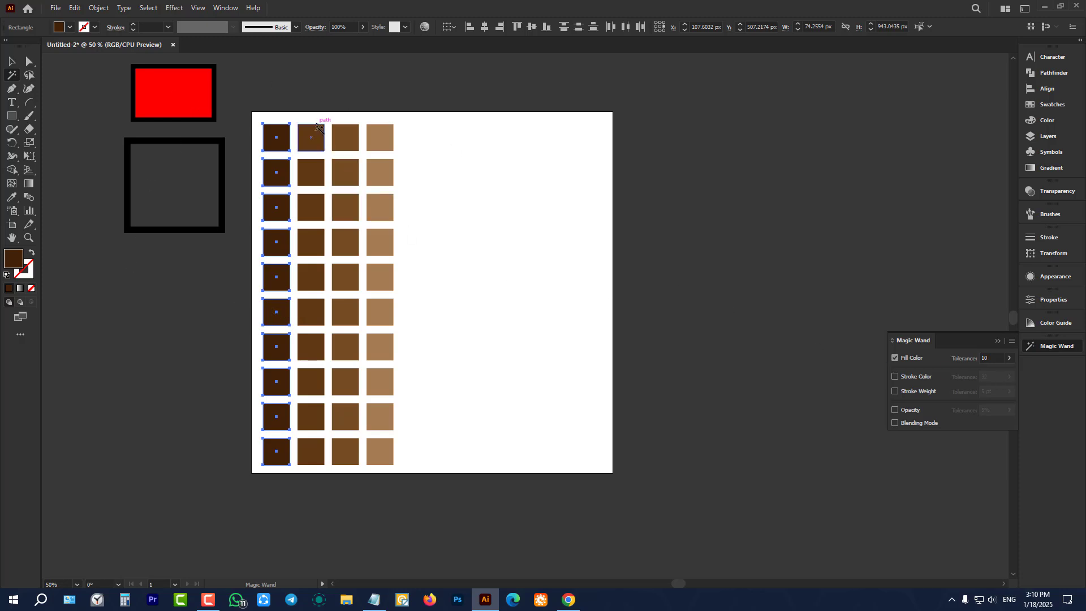
pyautogui.scroll(2, 315, 126)
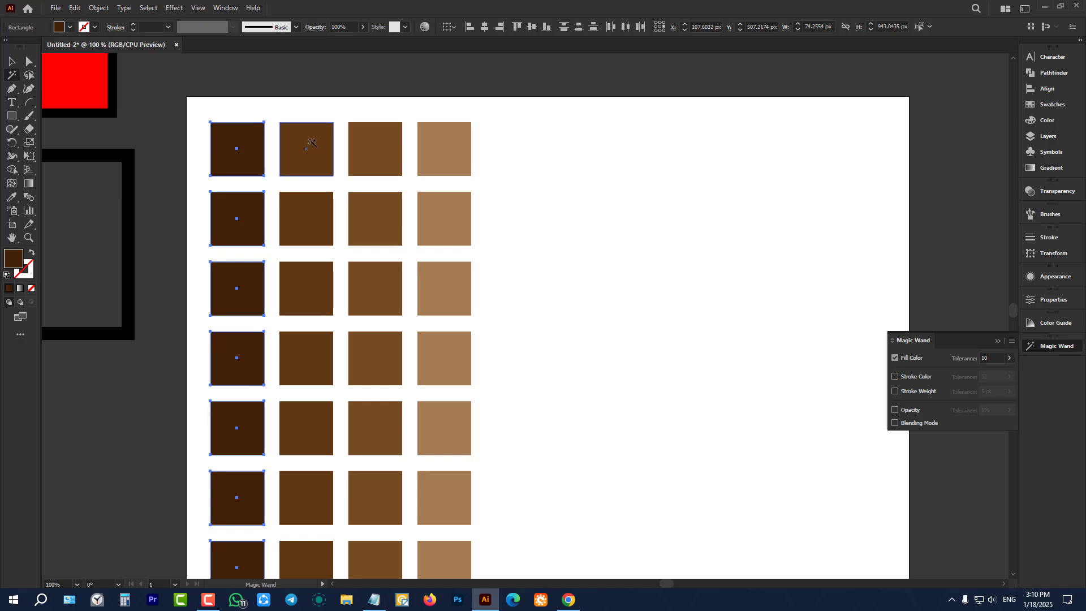
pyautogui.click(310, 142)
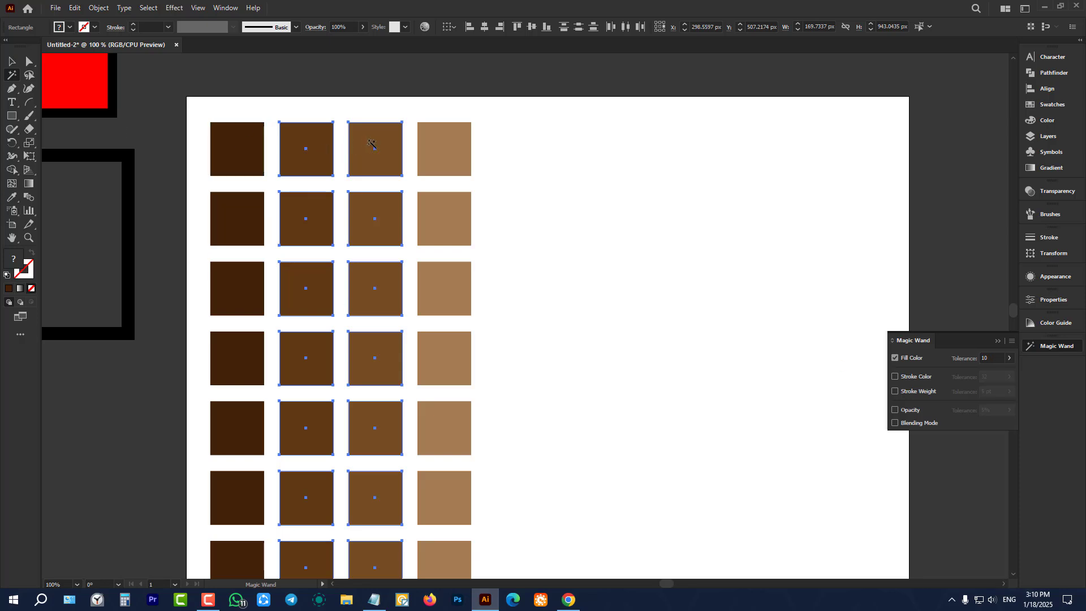
# Step: Set the fill colour tolerance to 3 and select only the second column of squares with the Magic Wand
pyautogui.click(988, 358)
pyautogui.click(687, 262)
pyautogui.click(316, 147)
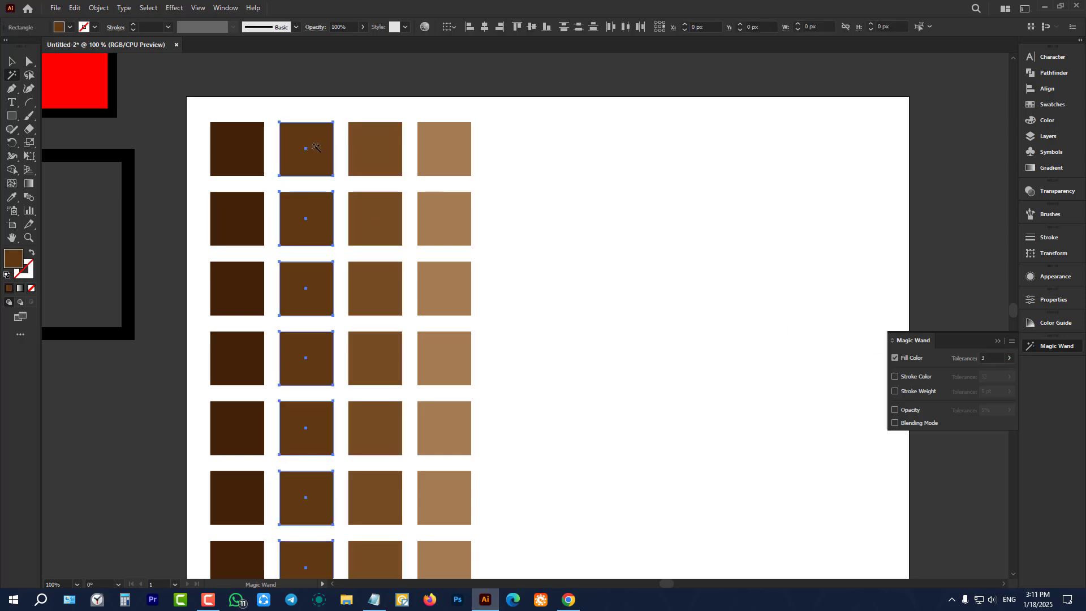
# Step: Change the fill of the selected second column of squares to the yellow swatch
pyautogui.scroll(-2, 413, 153)
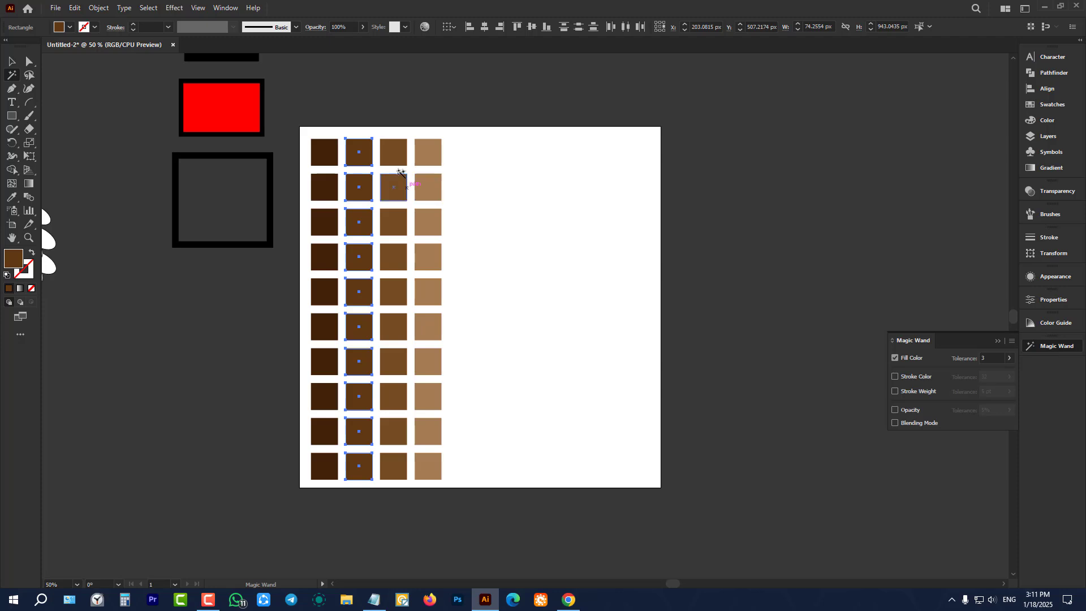
pyautogui.click(69, 27)
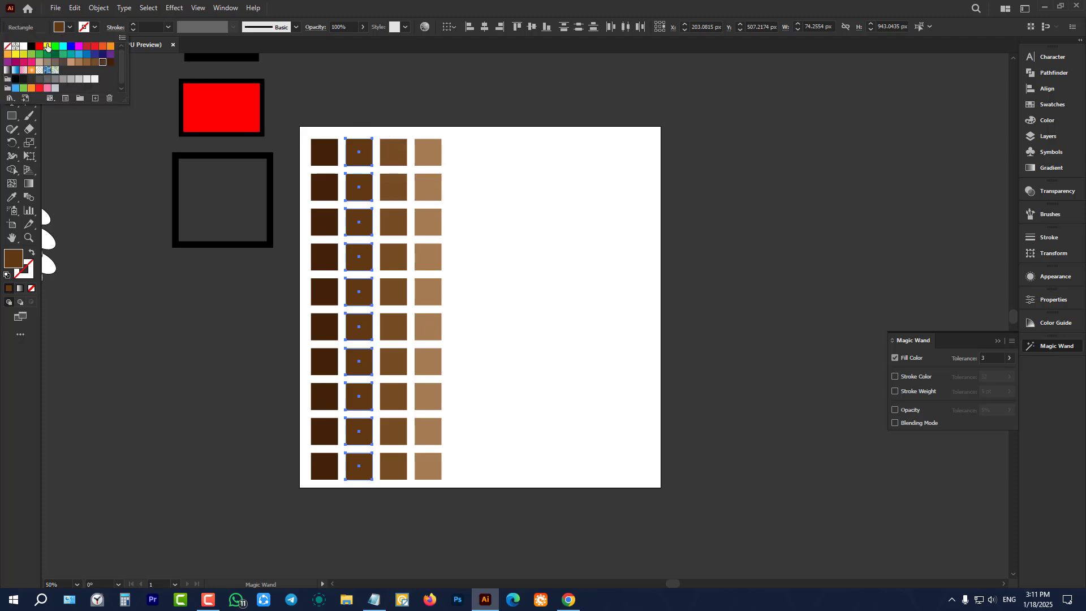
pyautogui.click(47, 46)
pyautogui.press('Escape')
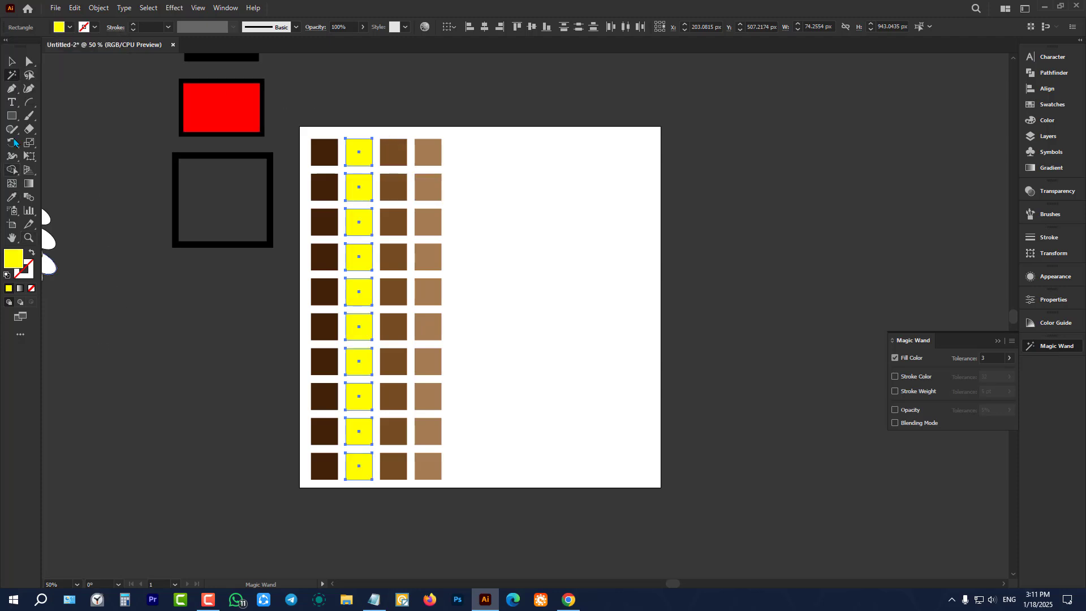
pyautogui.click(14, 61)
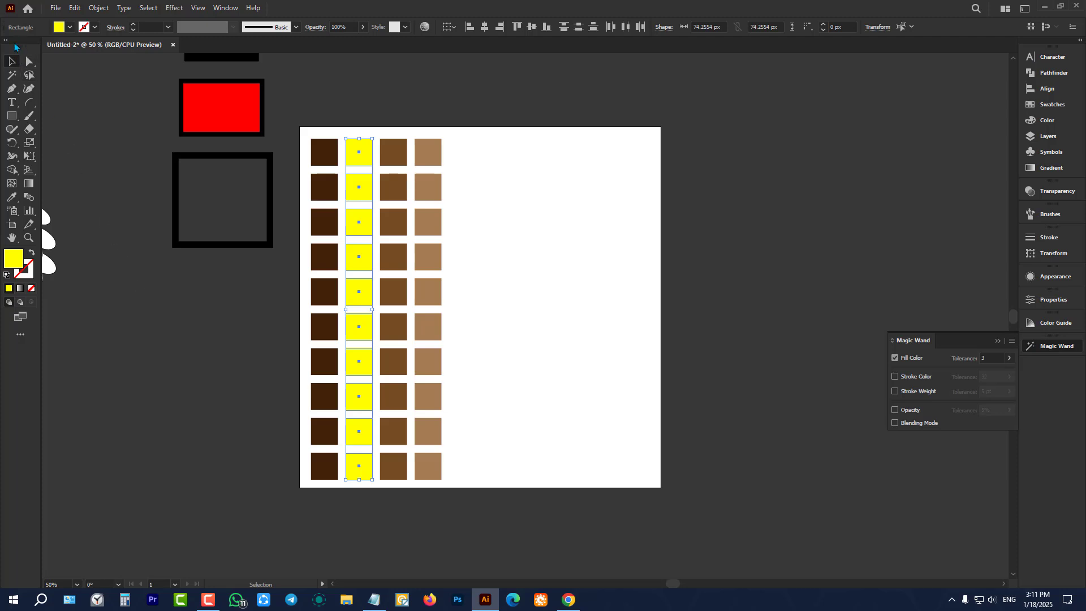
pyautogui.click(9, 75)
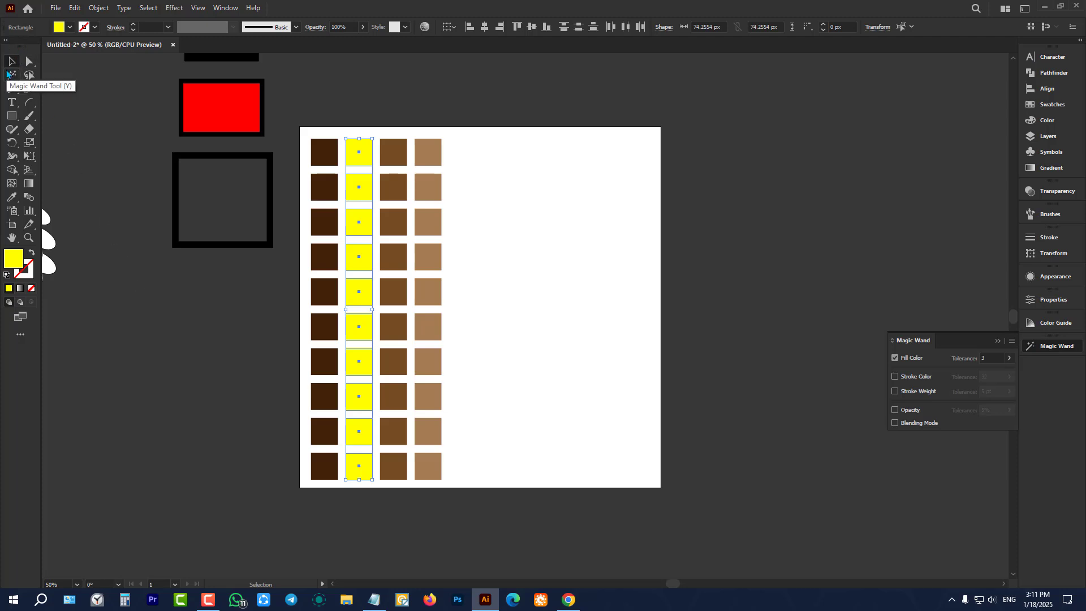
pyautogui.click(9, 74)
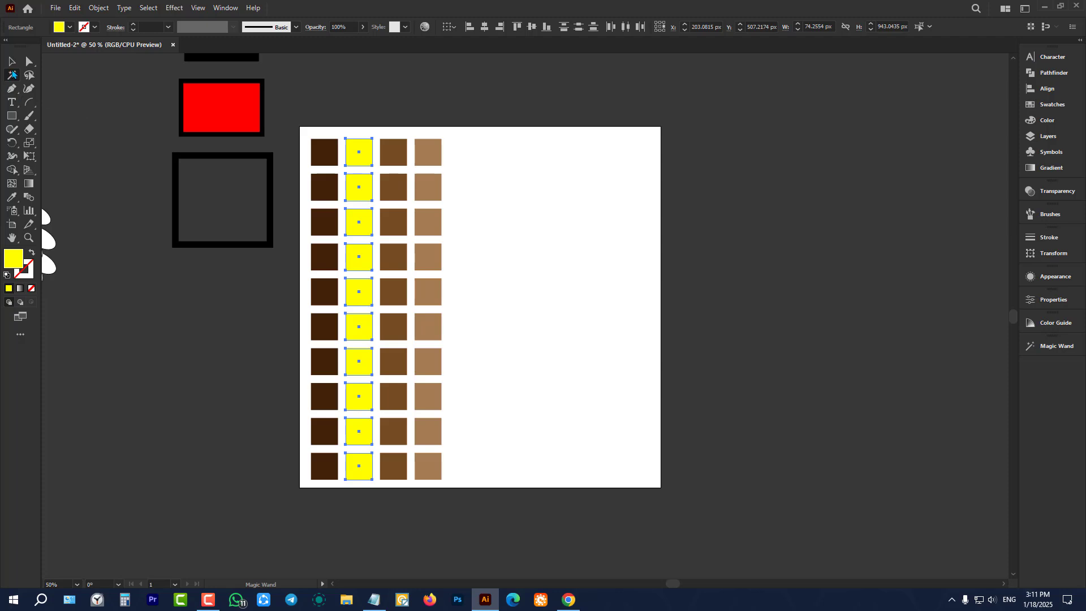
pyautogui.doubleClick(12, 72)
pyautogui.click(996, 357)
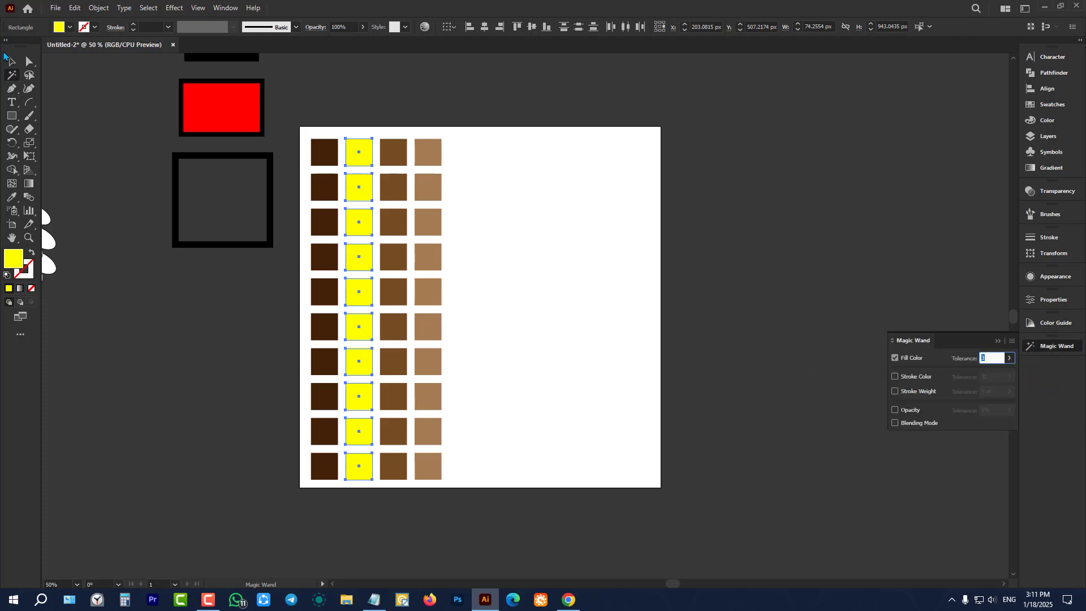
# Step: Delete the entire grid of squares from the artboard and activate the Rectangle tool
pyautogui.click(11, 61)
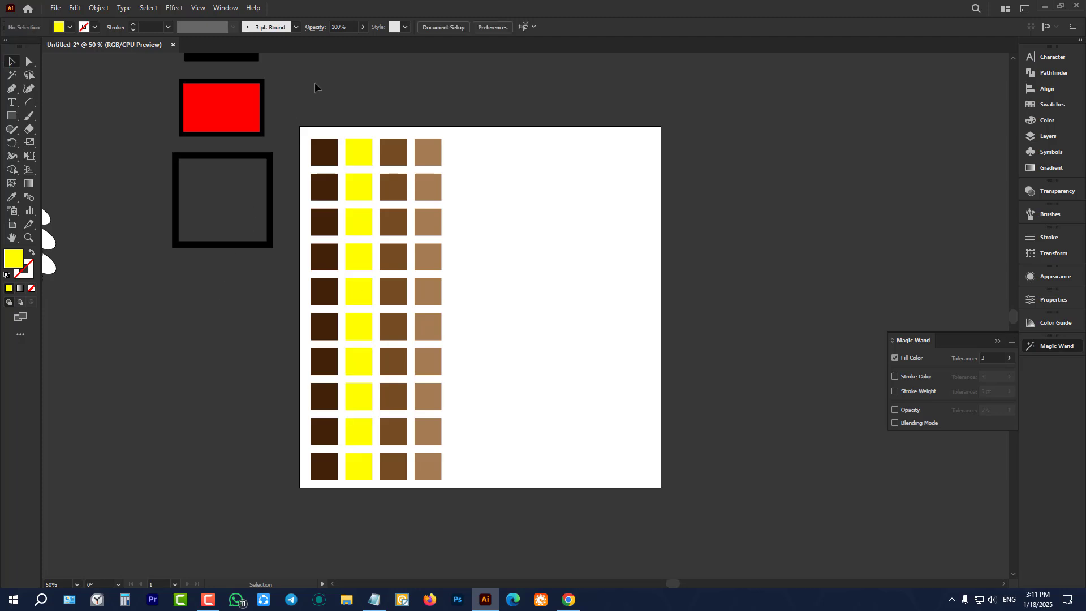
pyautogui.moveTo(315, 82); pyautogui.dragTo(511, 448)
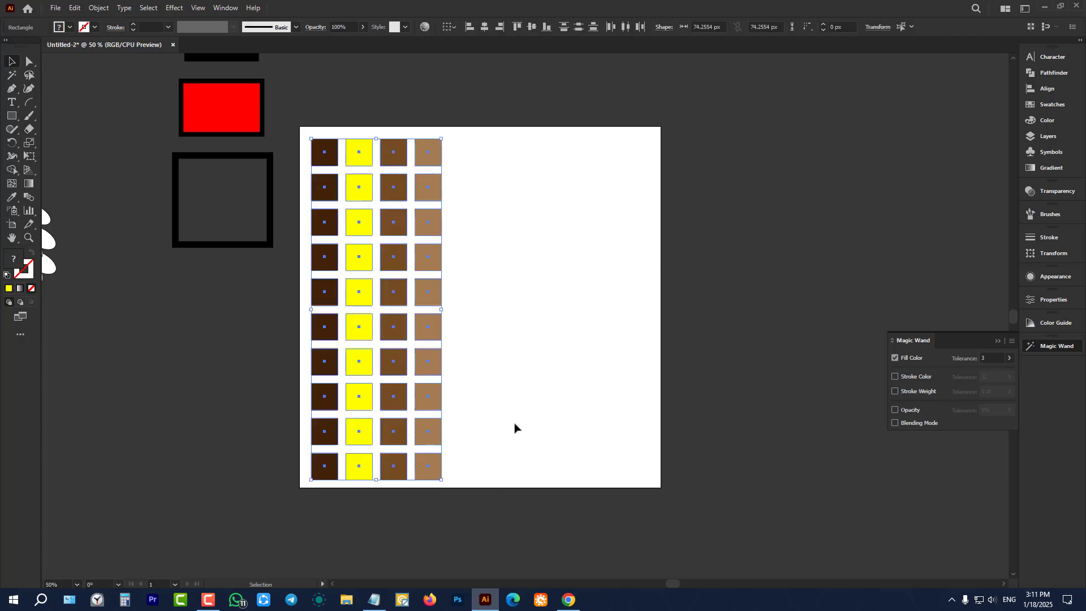
pyautogui.press('Delete')
pyautogui.press('m')
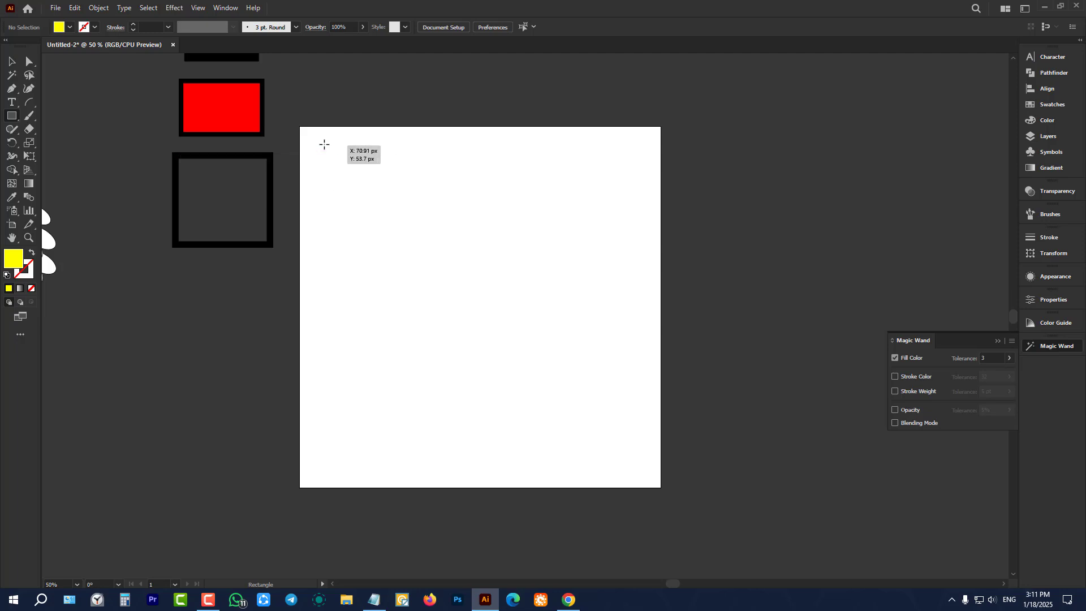
# Step: Draw a yellow square of about 105 px near the artboard's upper-left corner and duplicate it downward at even spacing into a column of six
pyautogui.moveTo(324, 144); pyautogui.dragTo(343, 215)
pyautogui.click(13, 66)
pyautogui.hotkey('ctrl', 'd')
pyautogui.hotkey('ctrl', 'd')
pyautogui.hotkey('ctrl', 'd')
pyautogui.hotkey('ctrl', 'd')
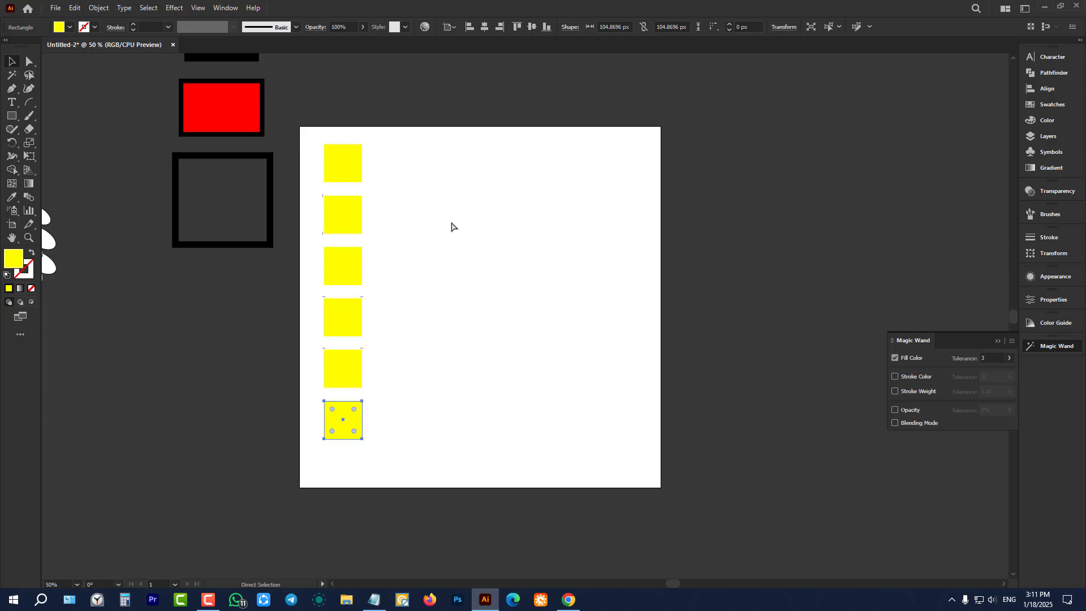
# Step: Copy the whole column of squares sideways and repeat the copy to build a grid of five evenly spaced columns
pyautogui.moveTo(421, 134); pyautogui.dragTo(323, 499)
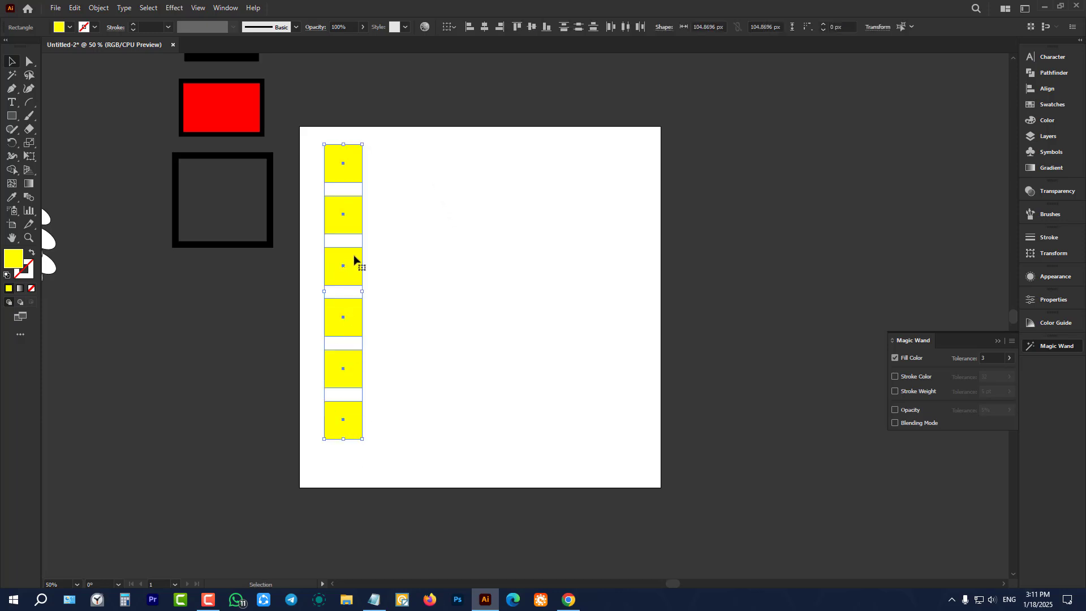
pyautogui.moveTo(356, 257); pyautogui.dragTo(414, 260)
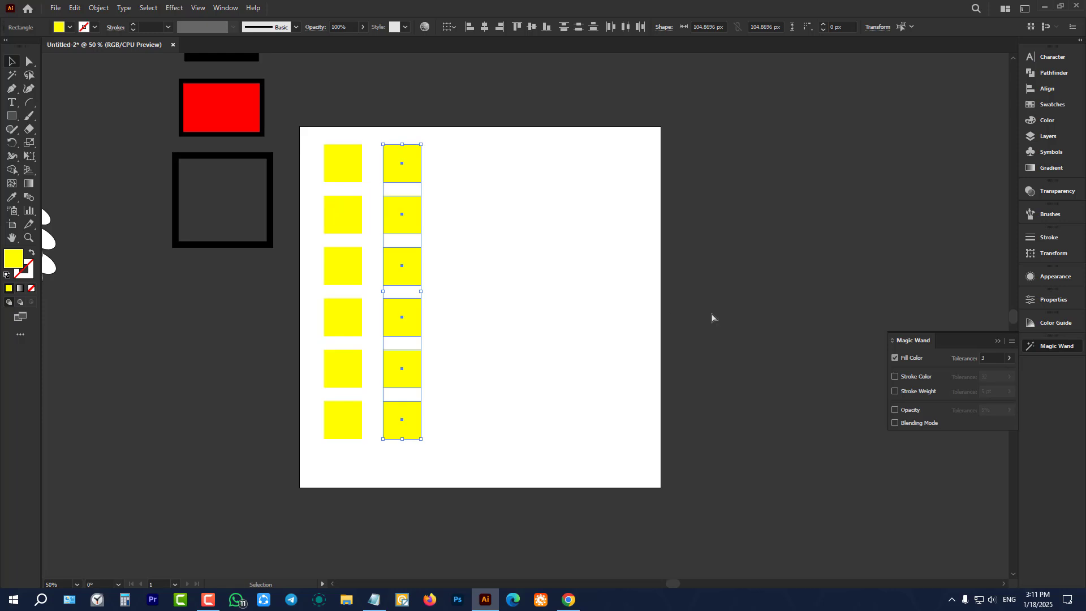
pyautogui.hotkey('ctrl', 'd')
pyautogui.hotkey('ctrl', 'd')
pyautogui.hotkey('ctrl', 'd')
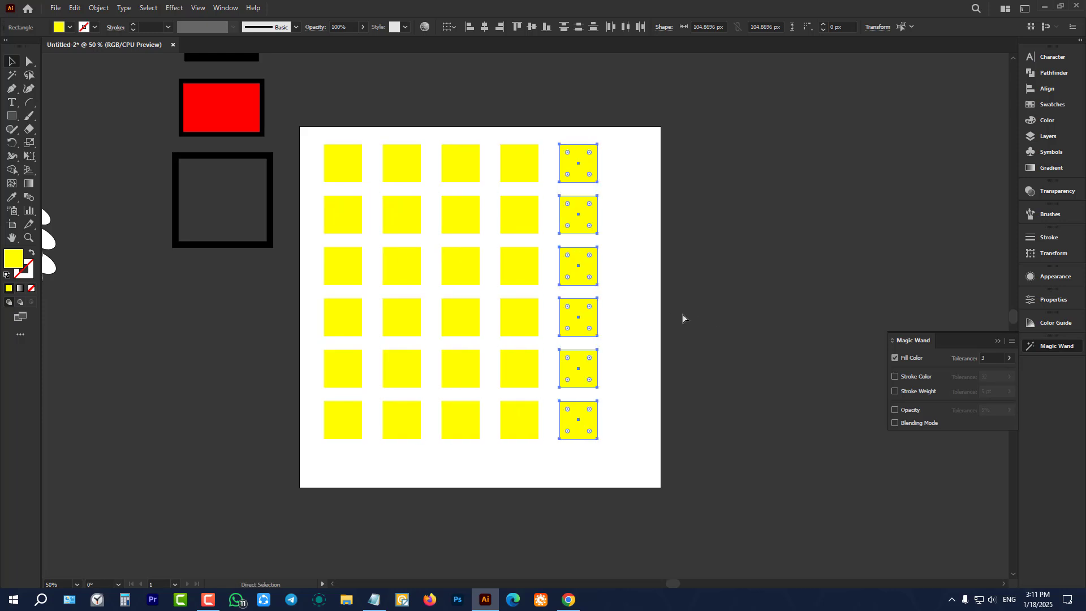
pyautogui.click(654, 310)
pyautogui.scroll(1, 449, 113)
pyautogui.scroll(-1, 346, 131)
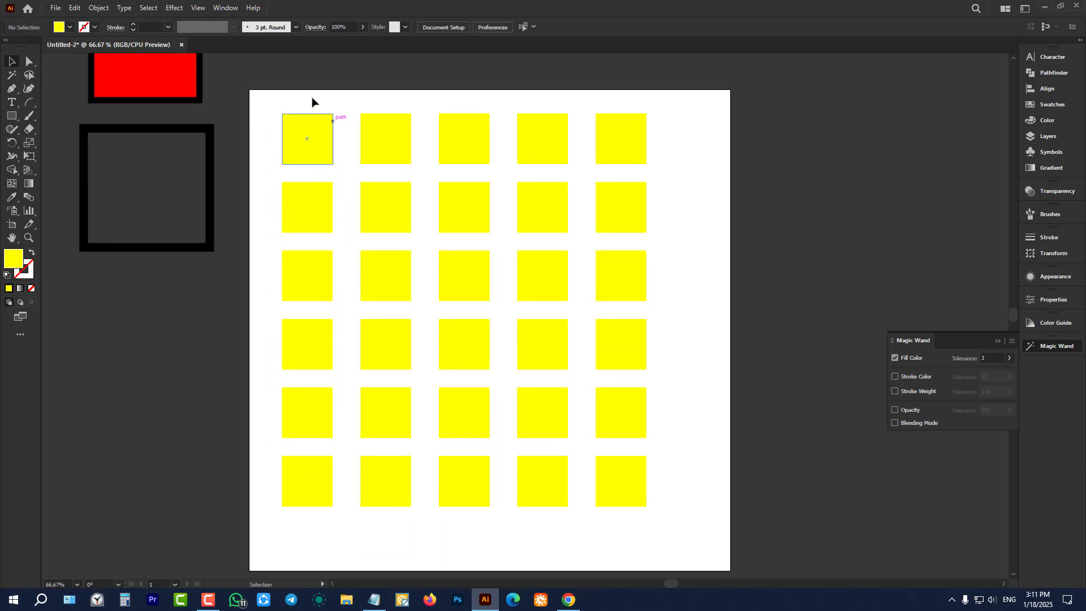
# Step: Fill the first column of squares with the darkest brown swatch
pyautogui.moveTo(310, 82); pyautogui.dragTo(290, 571)
pyautogui.click(70, 27)
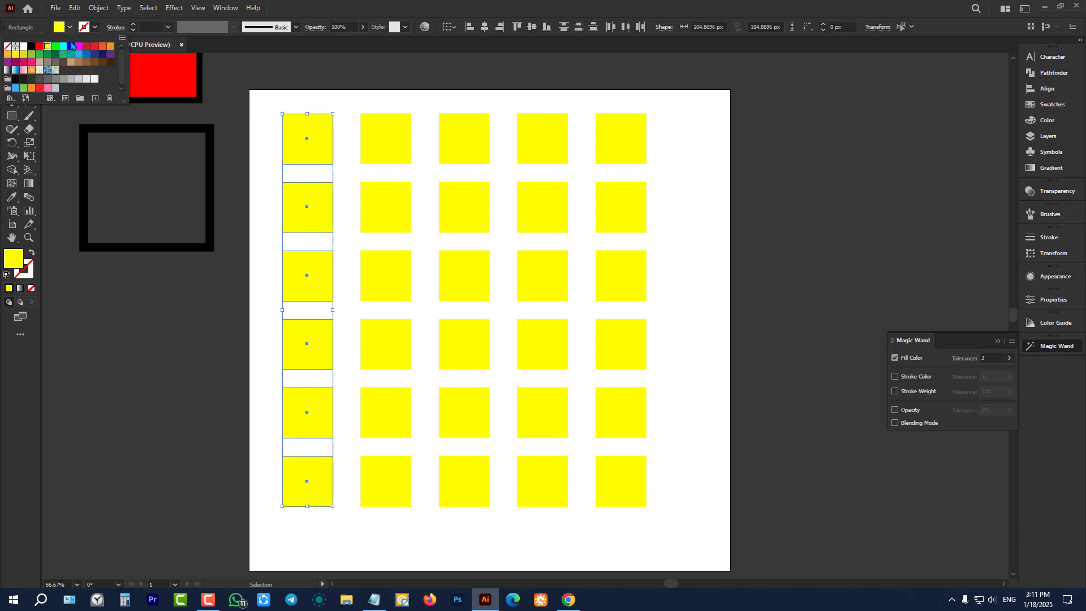
pyautogui.click(110, 62)
pyautogui.click(320, 97)
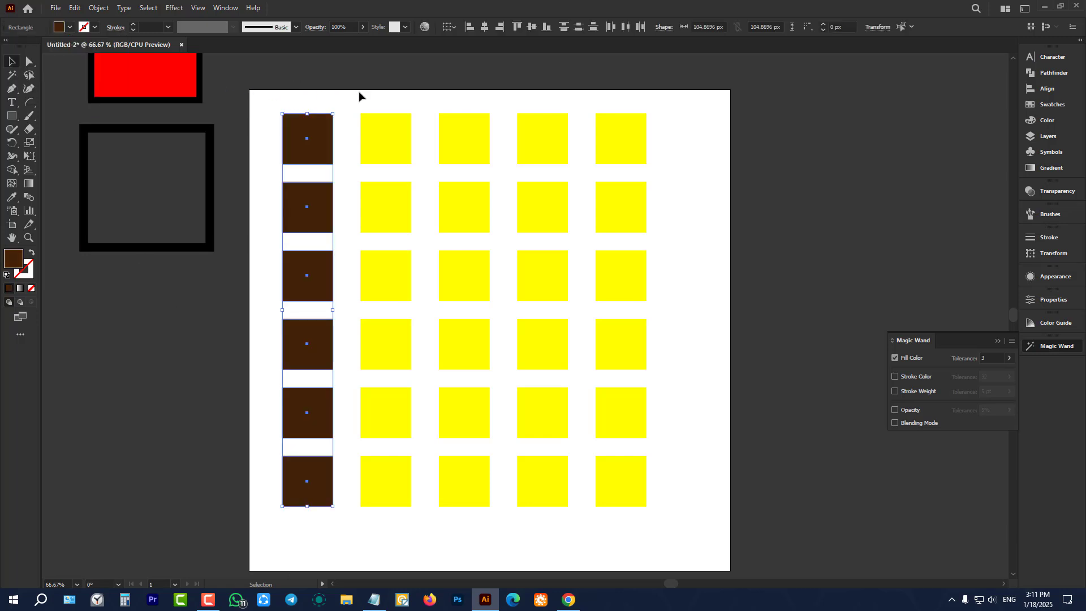
# Step: Fill the second column of squares with the next lighter dark brown swatch
pyautogui.moveTo(359, 93); pyautogui.dragTo(402, 551)
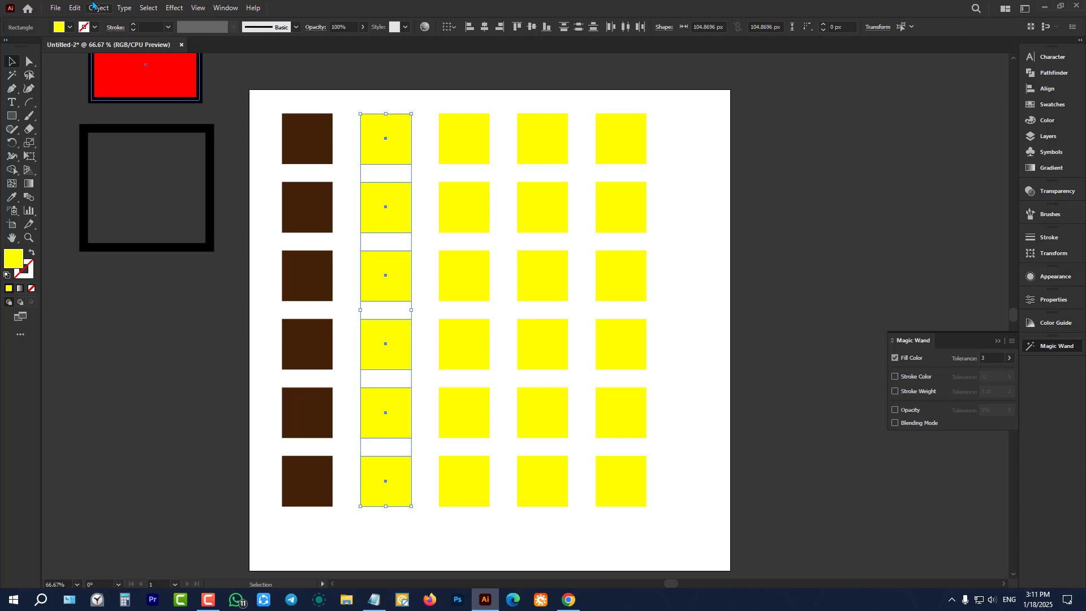
pyautogui.click(70, 26)
pyautogui.click(97, 62)
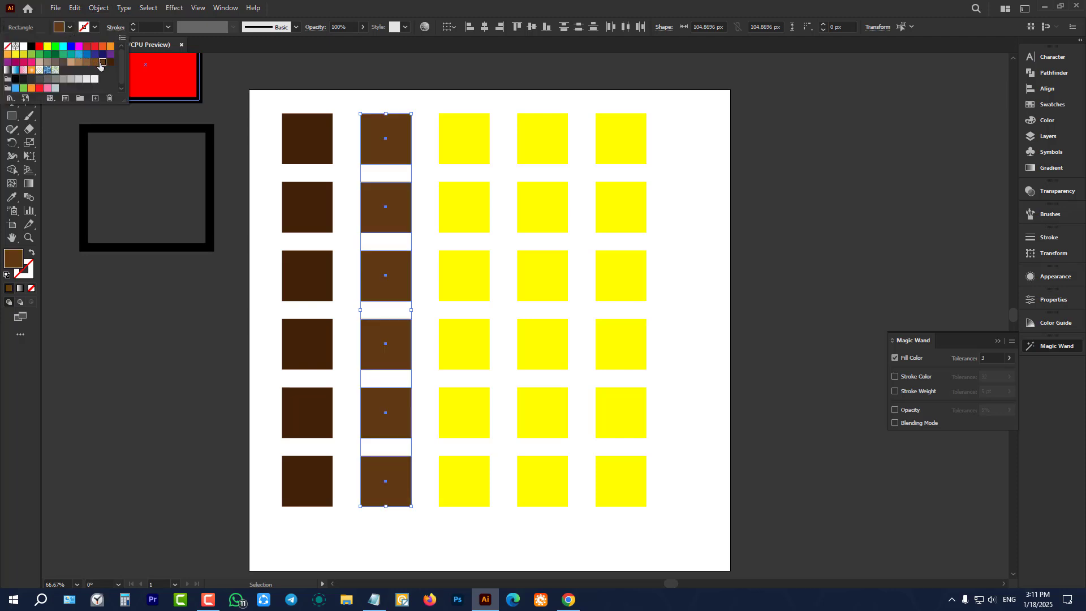
pyautogui.click(423, 86)
# Step: Fill the third column of squares with a medium brown swatch, one shade lighter than the second column
pyautogui.moveTo(447, 85); pyautogui.dragTo(474, 515)
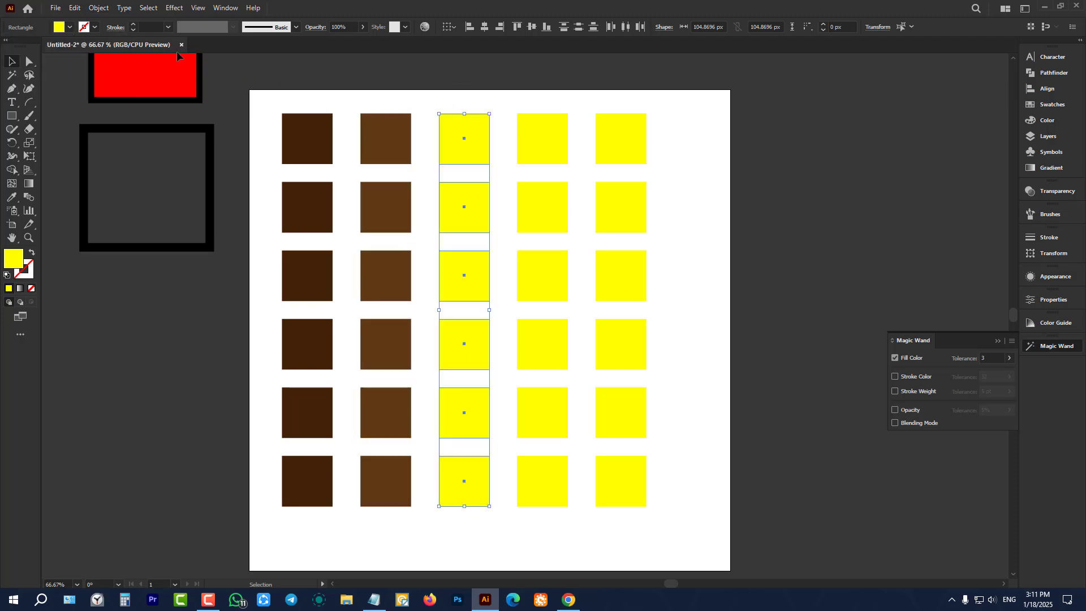
pyautogui.click(69, 27)
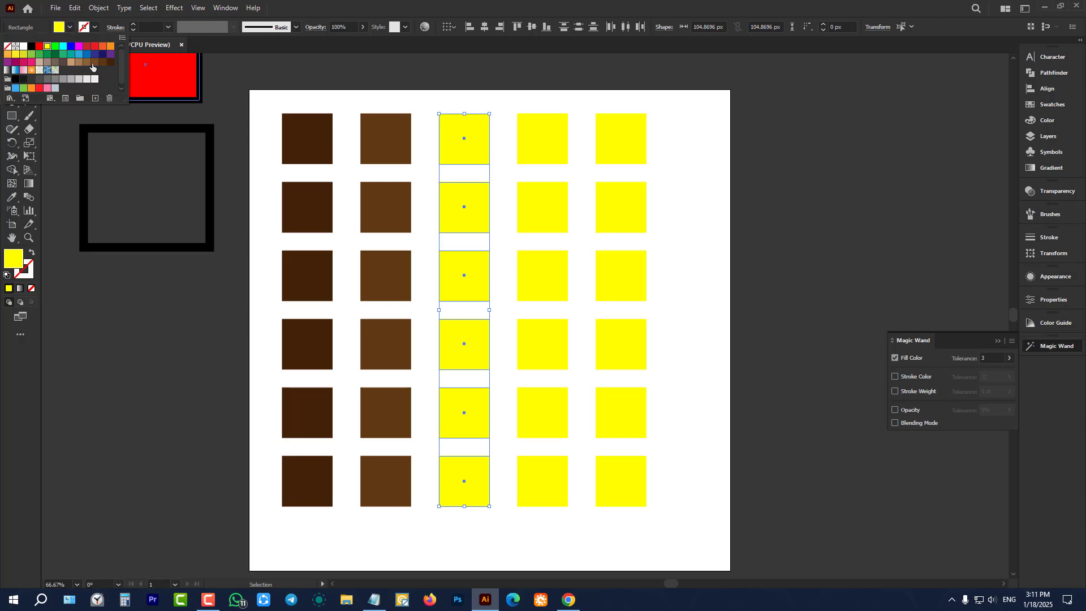
pyautogui.click(95, 62)
pyautogui.click(521, 100)
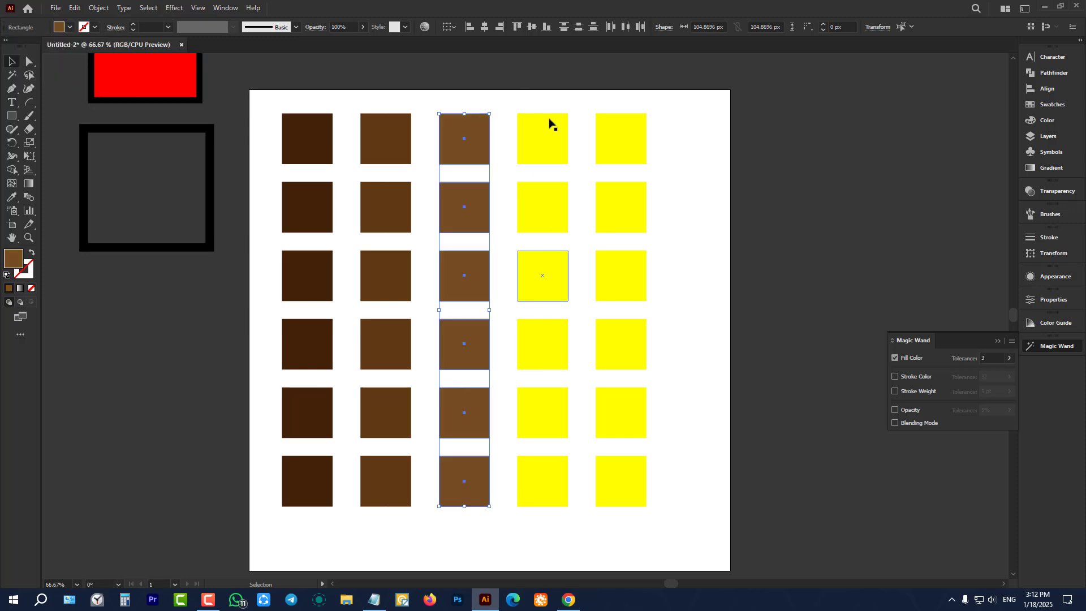
# Step: Fill the fourth column with the R=140 G=98 B=57 brown swatch and the fifth column with the next lighter tan swatch
pyautogui.moveTo(548, 89); pyautogui.dragTo(544, 482)
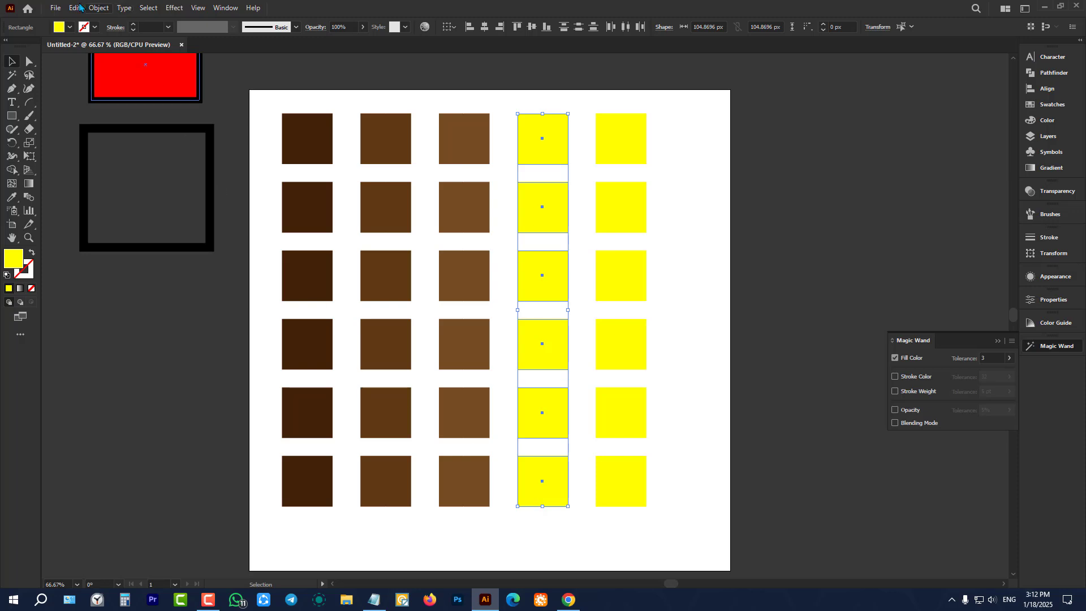
pyautogui.click(70, 26)
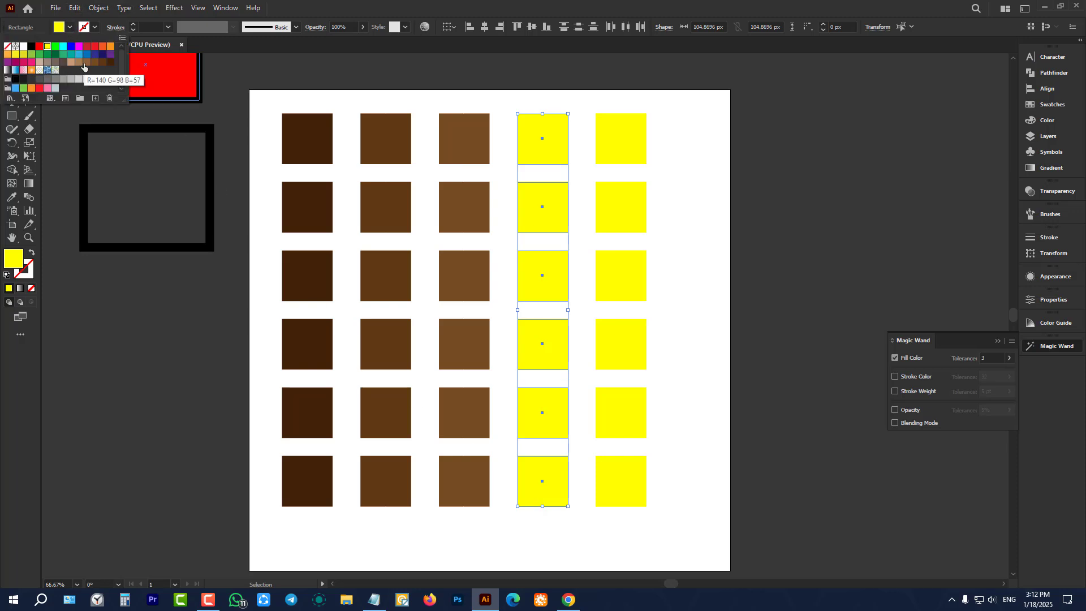
pyautogui.click(86, 62)
pyautogui.click(591, 94)
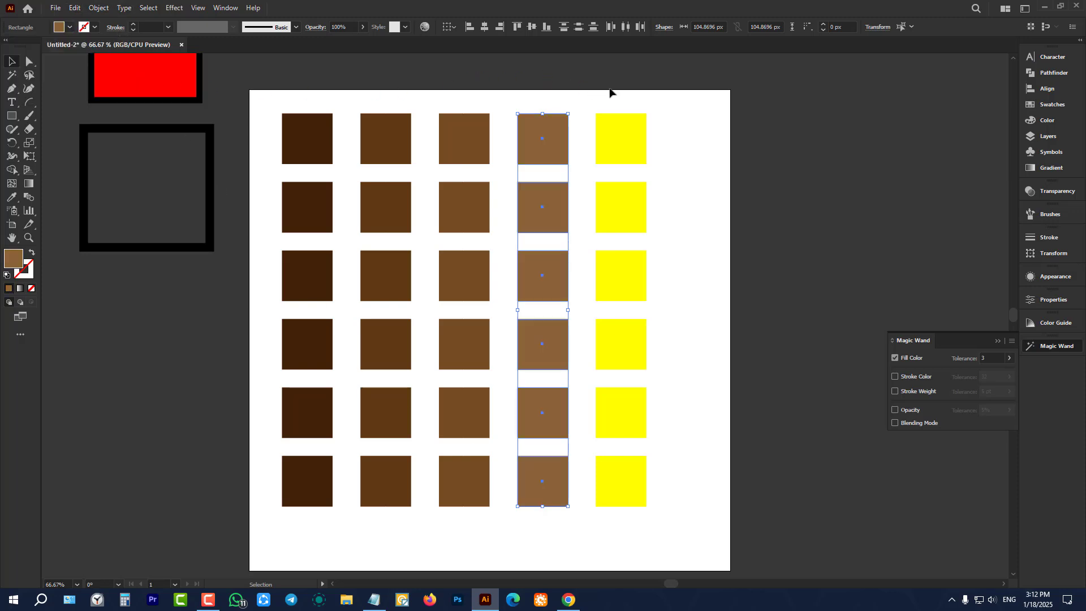
pyautogui.moveTo(611, 92); pyautogui.dragTo(635, 521)
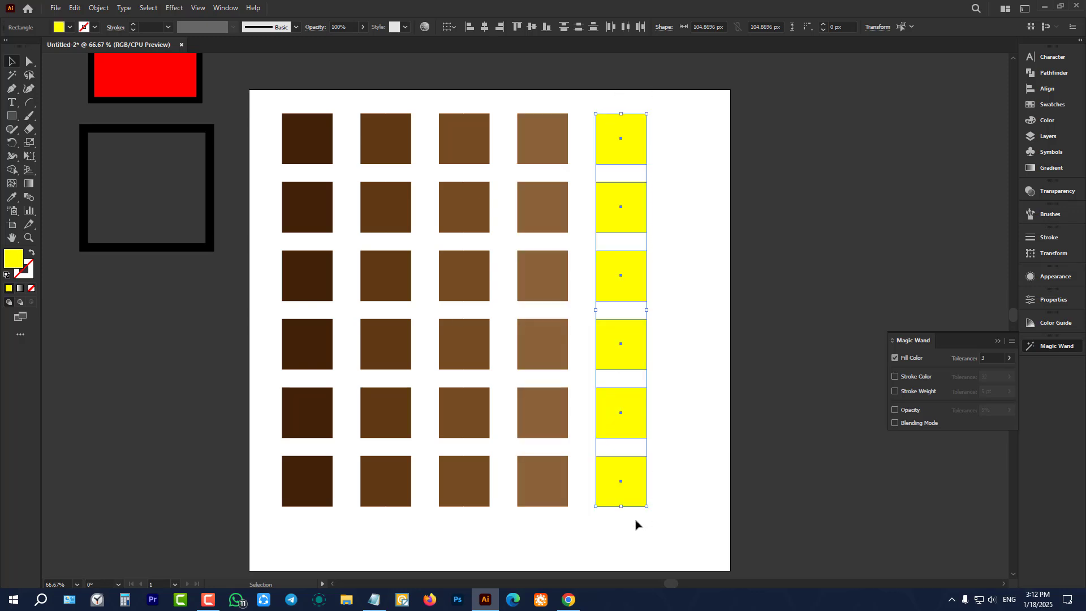
pyautogui.click(69, 26)
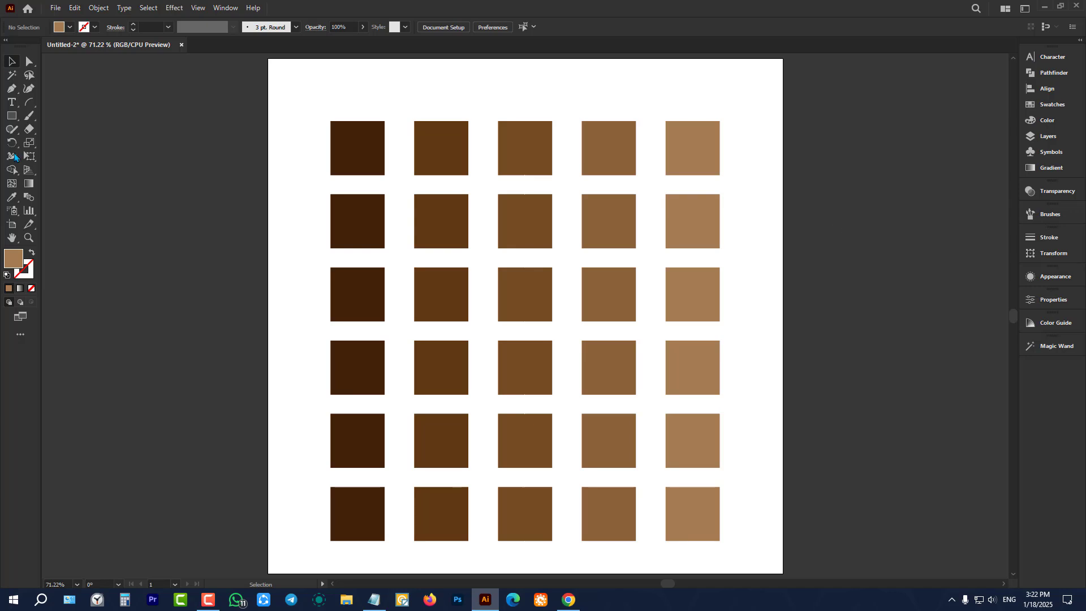
# Step: Switch to Notepad to review the topics listed for Class 4, and return to the square grid in Illustrator
pyautogui.click(373, 600)
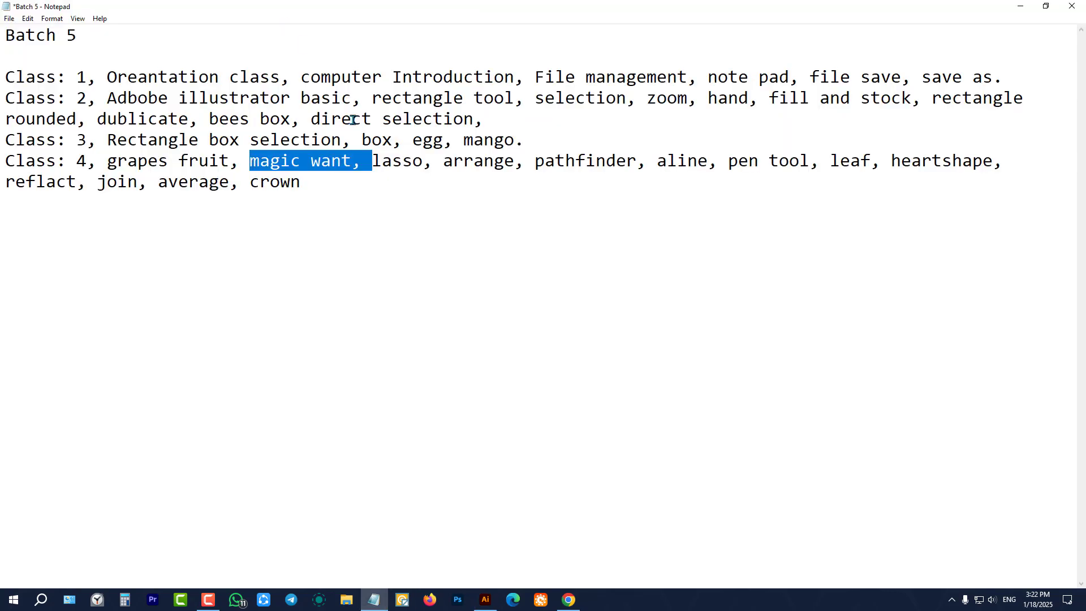
pyautogui.click(373, 160)
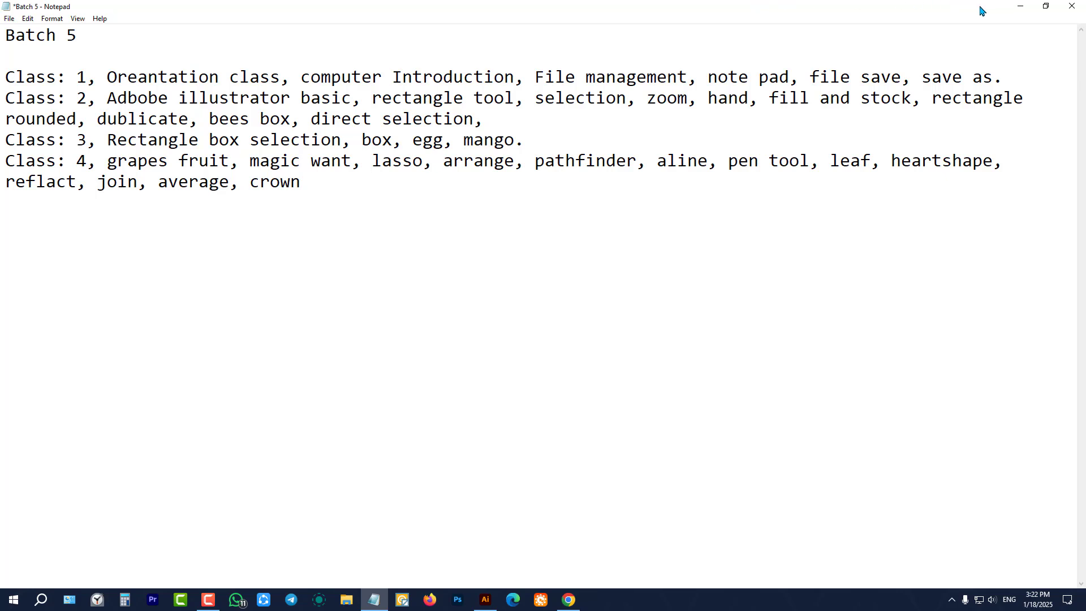
pyautogui.click(485, 599)
pyautogui.scroll(-2, 474, 368)
pyautogui.scroll(-2, 475, 364)
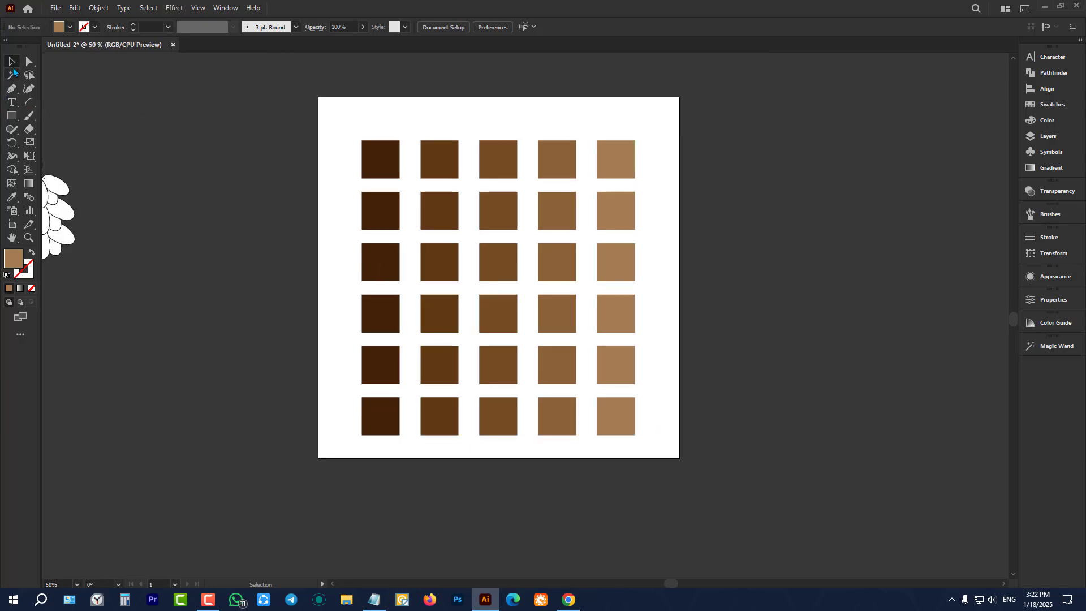
# Step: Select all the darkest brown squares with the Magic Wand and clear the selection
pyautogui.click(14, 74)
pyautogui.click(374, 152)
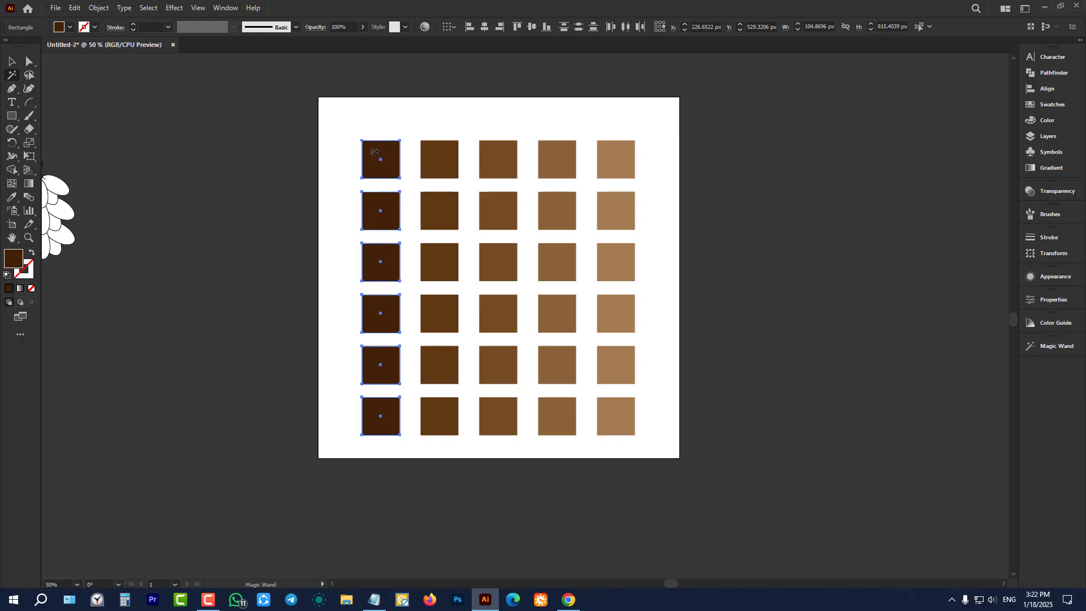
pyautogui.click(11, 62)
pyautogui.click(248, 80)
# Step: Draw a selection marquee around the entire artboard with the Selection tool and deselect everything
pyautogui.scroll(-3, 466, 306)
pyautogui.moveTo(403, 203); pyautogui.dragTo(673, 516)
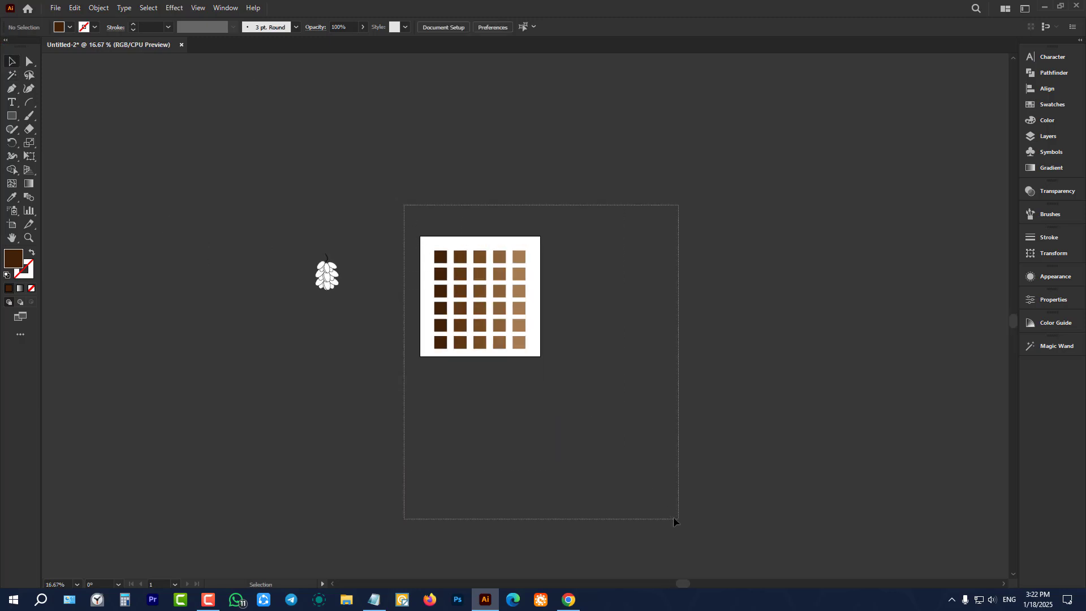
pyautogui.click(611, 375)
pyautogui.scroll(3, 502, 287)
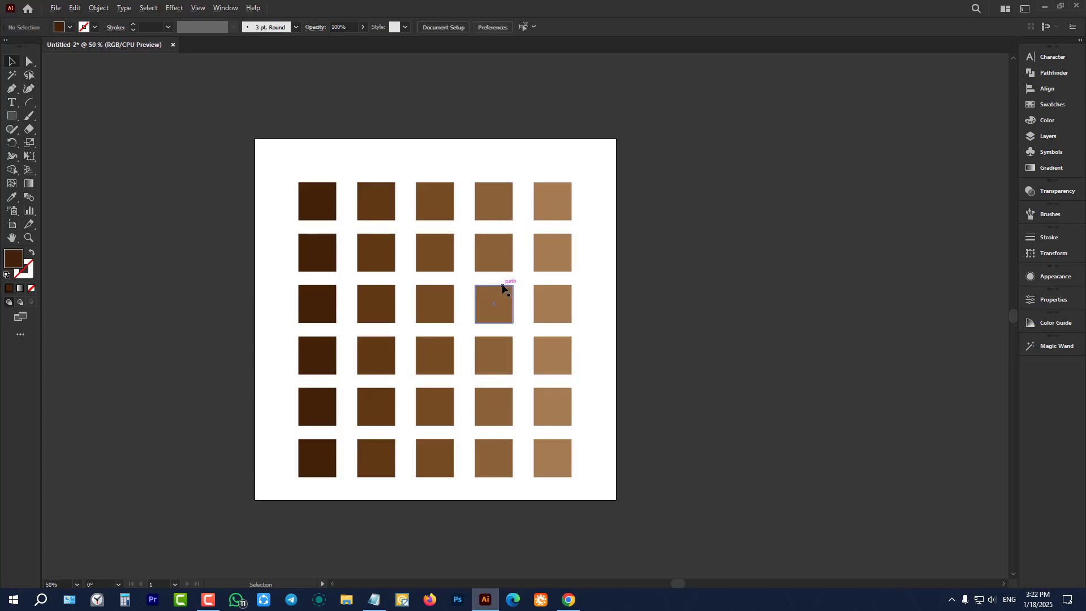
pyautogui.scroll(1, 502, 287)
pyautogui.scroll(-1, 430, 255)
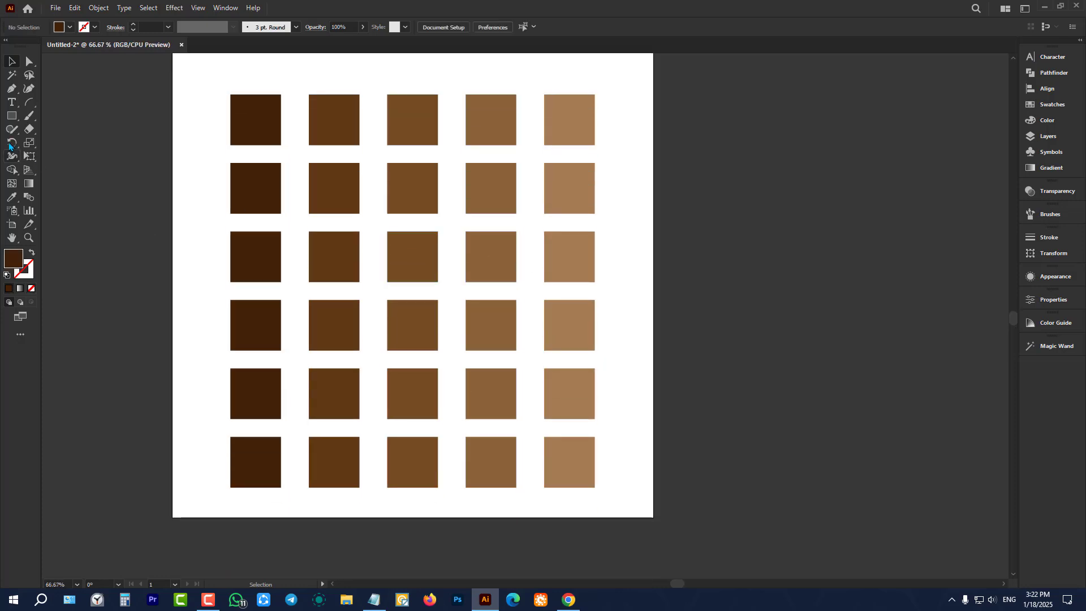
# Step: Lasso all squares except the upper three of the fifth column and fill them with salmon pink (#d36c6c)
pyautogui.click(29, 75)
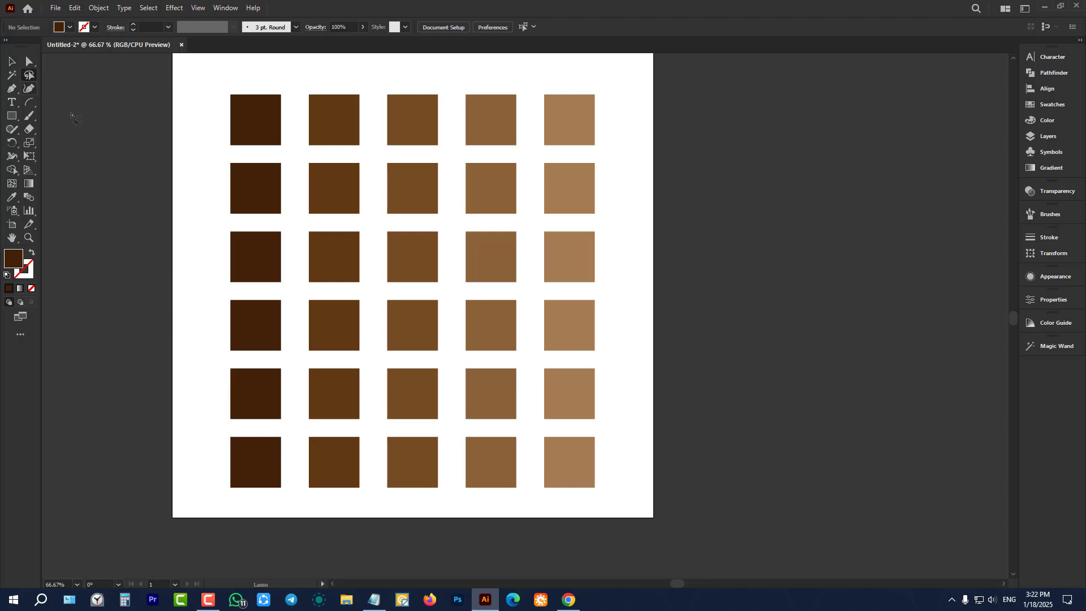
pyautogui.moveTo(248, 221)
pyautogui.mouseDown()
pyautogui.moveTo(213, 246)
pyautogui.moveTo(194, 345)
pyautogui.moveTo(224, 506)
pyautogui.moveTo(240, 515)
pyautogui.moveTo(355, 523)
pyautogui.moveTo(532, 508)
pyautogui.moveTo(618, 483)
pyautogui.moveTo(661, 425)
pyautogui.moveTo(667, 367)
pyautogui.moveTo(651, 304)
pyautogui.moveTo(603, 287)
pyautogui.moveTo(541, 287)
pyautogui.moveTo(521, 148)
pyautogui.moveTo(342, 104)
pyautogui.moveTo(210, 130)
pyautogui.moveTo(191, 158)
pyautogui.moveTo(222, 244)
pyautogui.mouseUp()
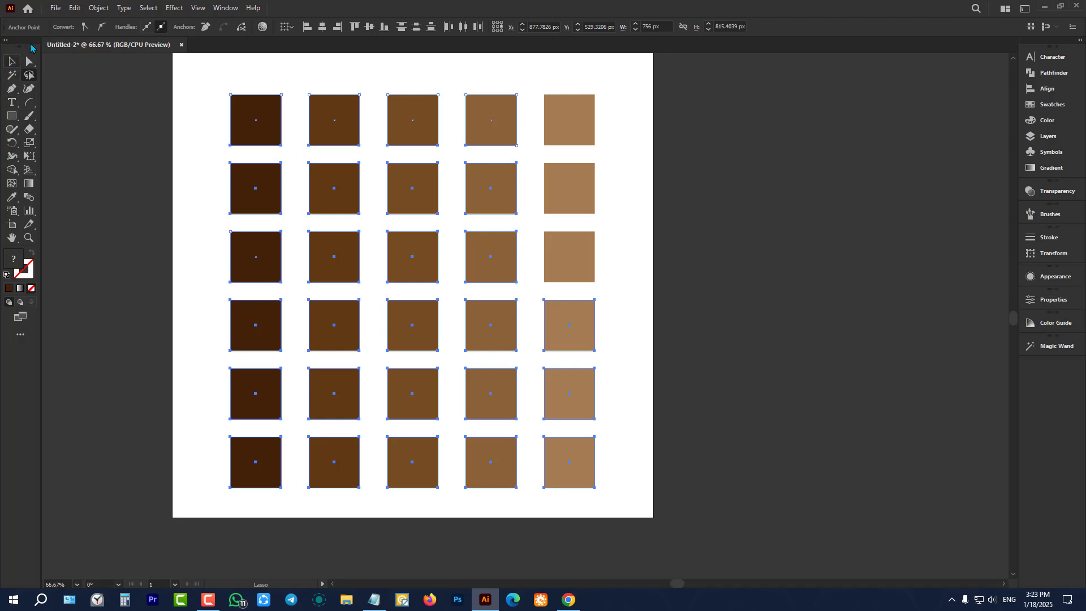
pyautogui.doubleClick(6, 262)
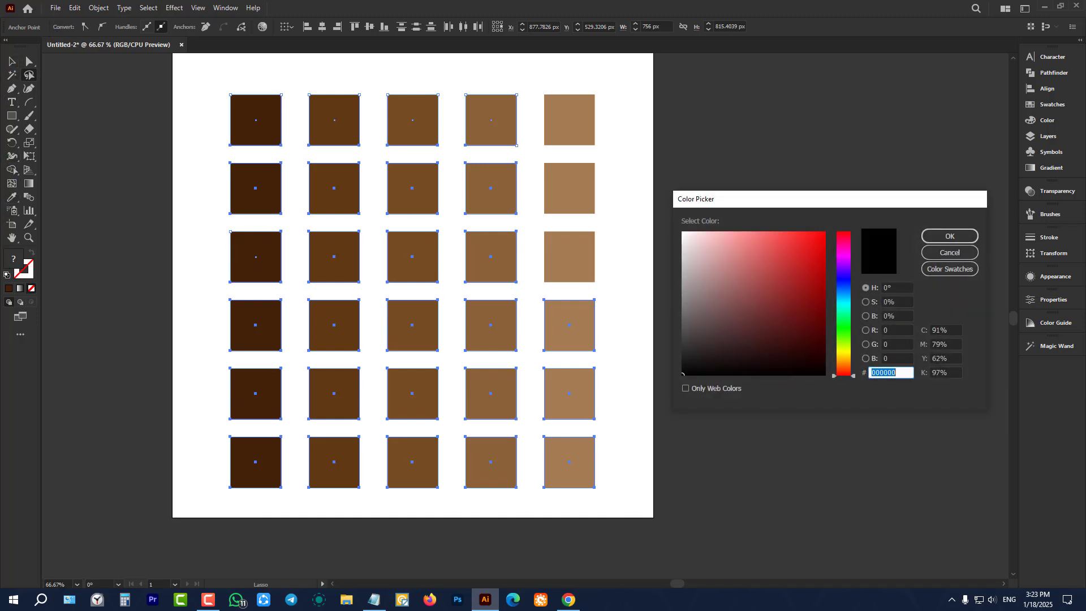
pyautogui.moveTo(751, 279); pyautogui.dragTo(752, 256)
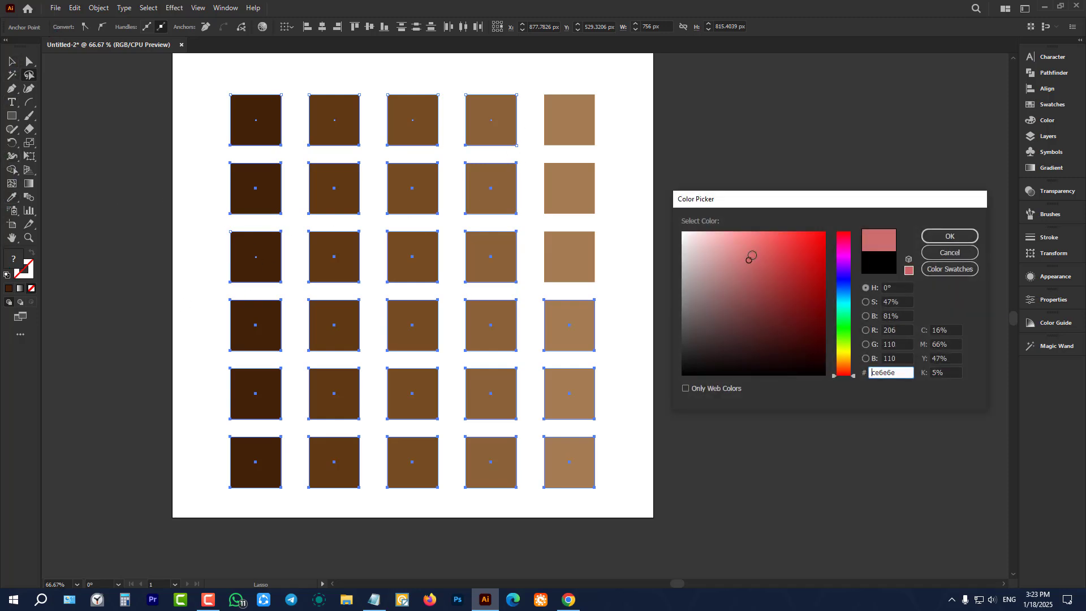
pyautogui.click(960, 237)
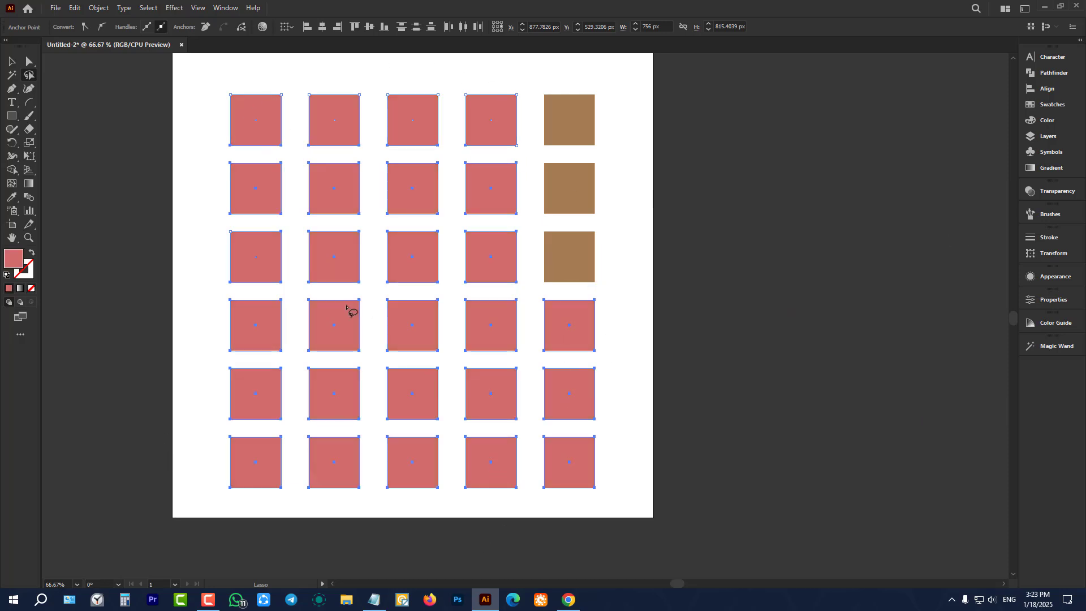
# Step: Lasso the lower three rows plus the third row's first square, fill them with a very dark maroon, and deselect
pyautogui.scroll(-1, 203, 267)
pyautogui.click(204, 278)
pyautogui.moveTo(463, 293)
pyautogui.mouseDown()
pyautogui.moveTo(523, 518)
pyautogui.moveTo(238, 241)
pyautogui.moveTo(223, 315)
pyautogui.mouseUp()
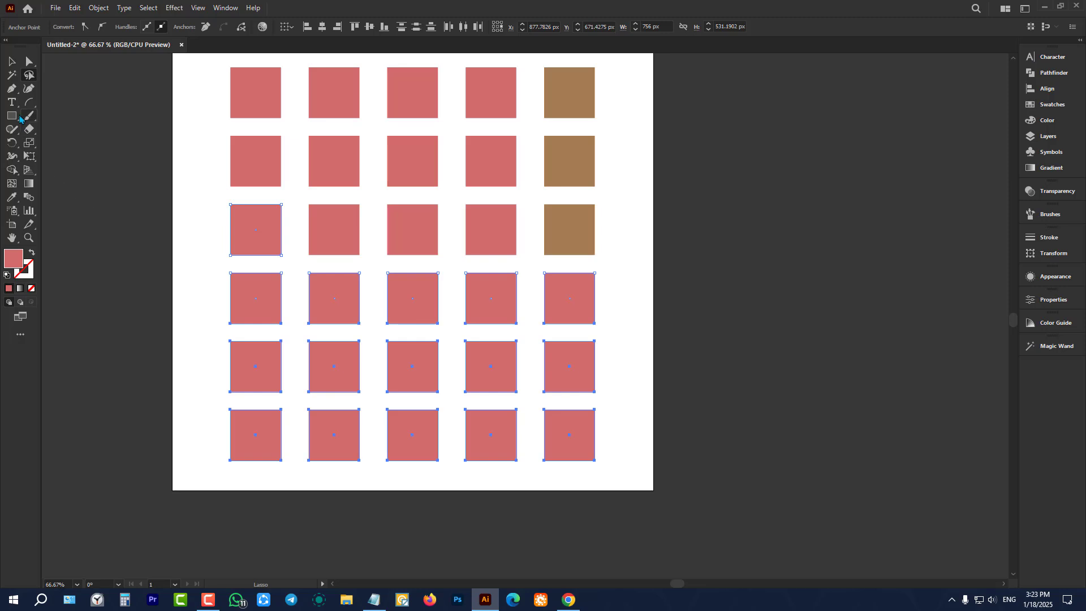
pyautogui.doubleClick(8, 263)
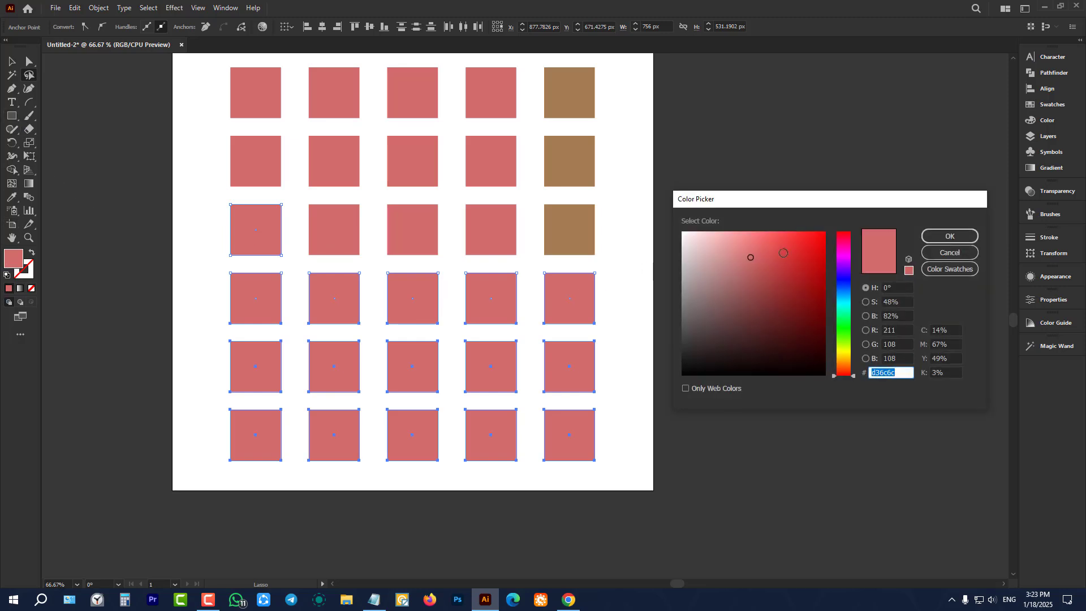
pyautogui.click(790, 340)
pyautogui.click(938, 236)
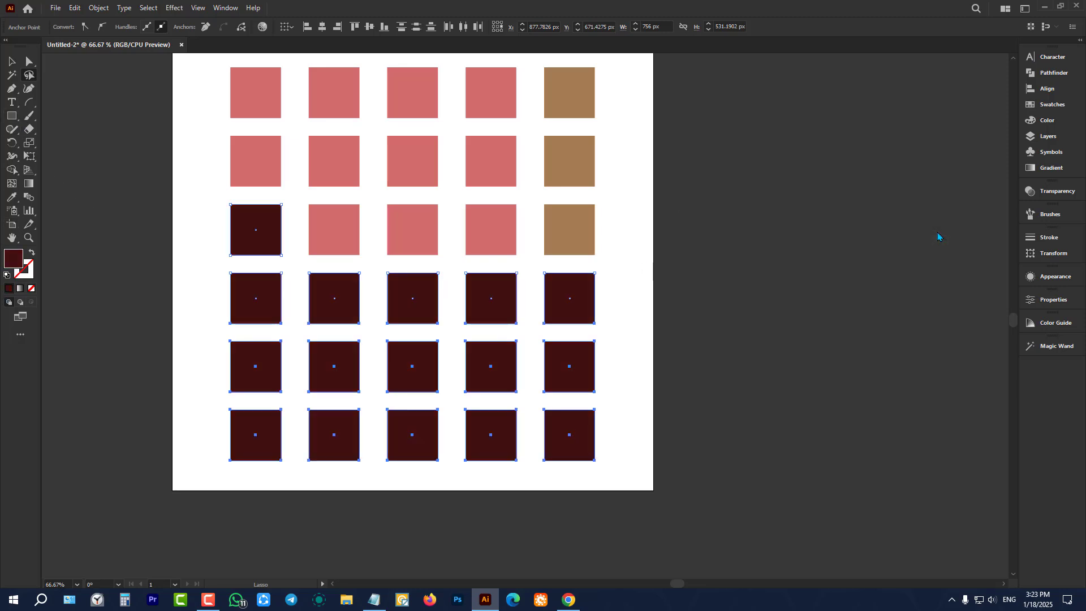
pyautogui.scroll(1, 488, 235)
pyautogui.click(11, 62)
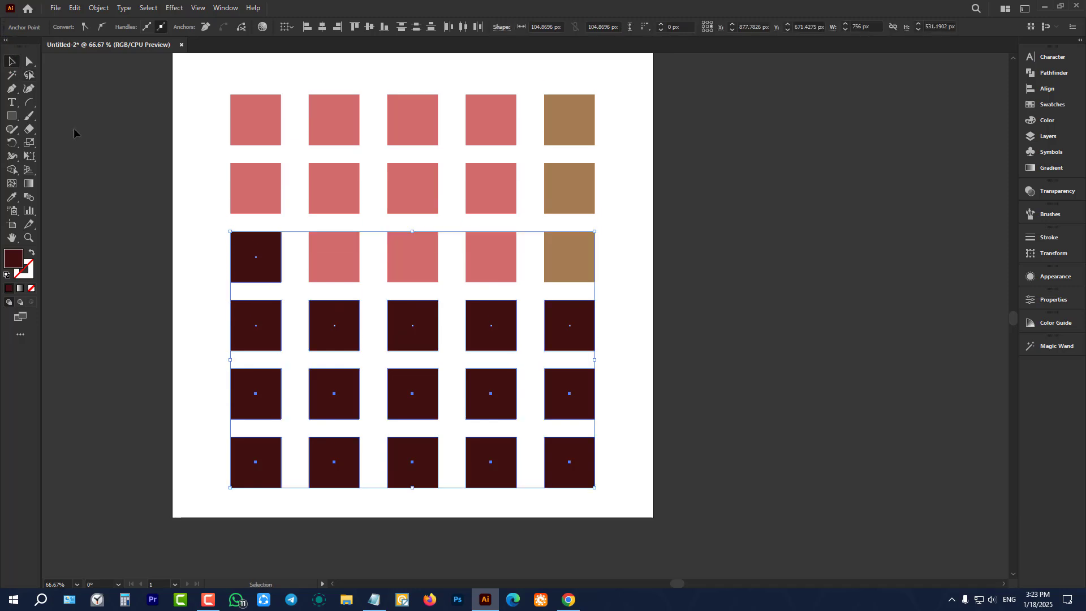
pyautogui.click(86, 145)
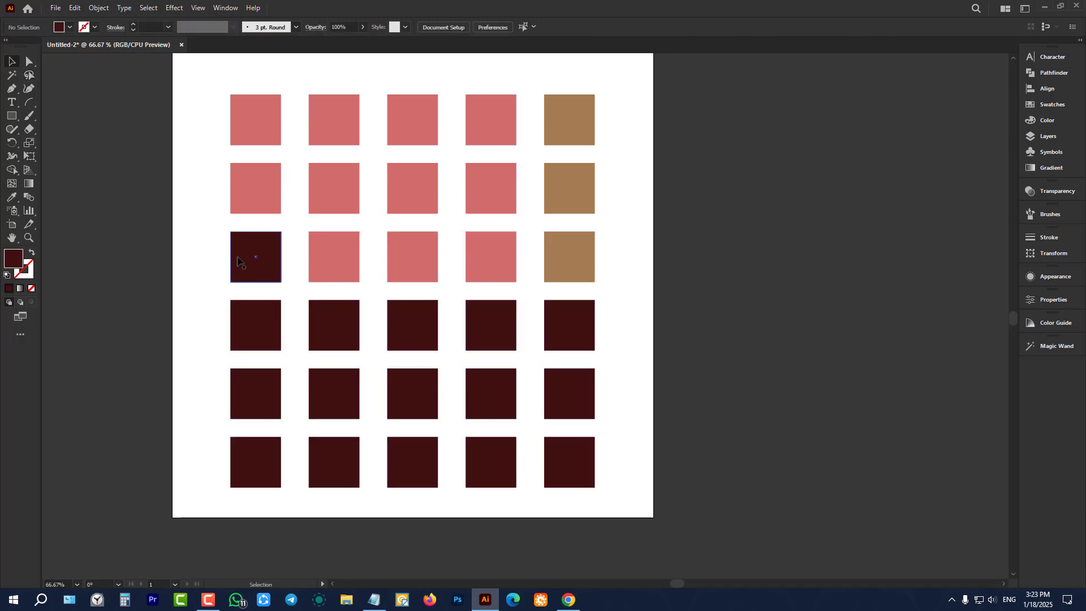
# Step: Lasso the squares of rows two to six, except the fifth column's second and last squares, and fill them with dark green
pyautogui.click(30, 77)
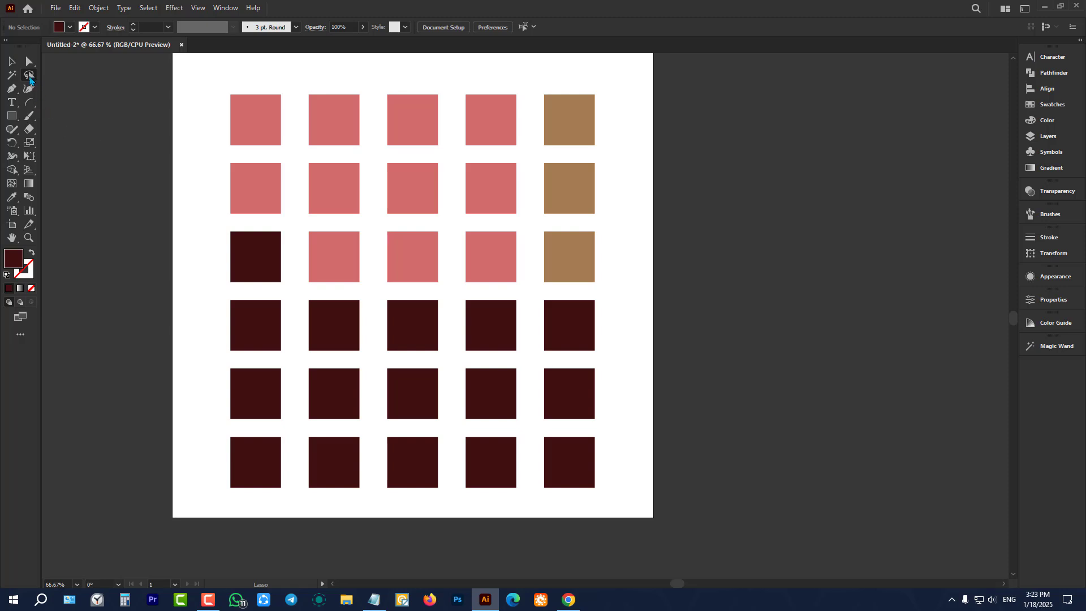
pyautogui.moveTo(297, 192)
pyautogui.mouseDown()
pyautogui.moveTo(259, 198)
pyautogui.moveTo(208, 359)
pyautogui.moveTo(358, 489)
pyautogui.moveTo(576, 361)
pyautogui.moveTo(532, 223)
pyautogui.moveTo(299, 187)
pyautogui.moveTo(236, 203)
pyautogui.mouseUp()
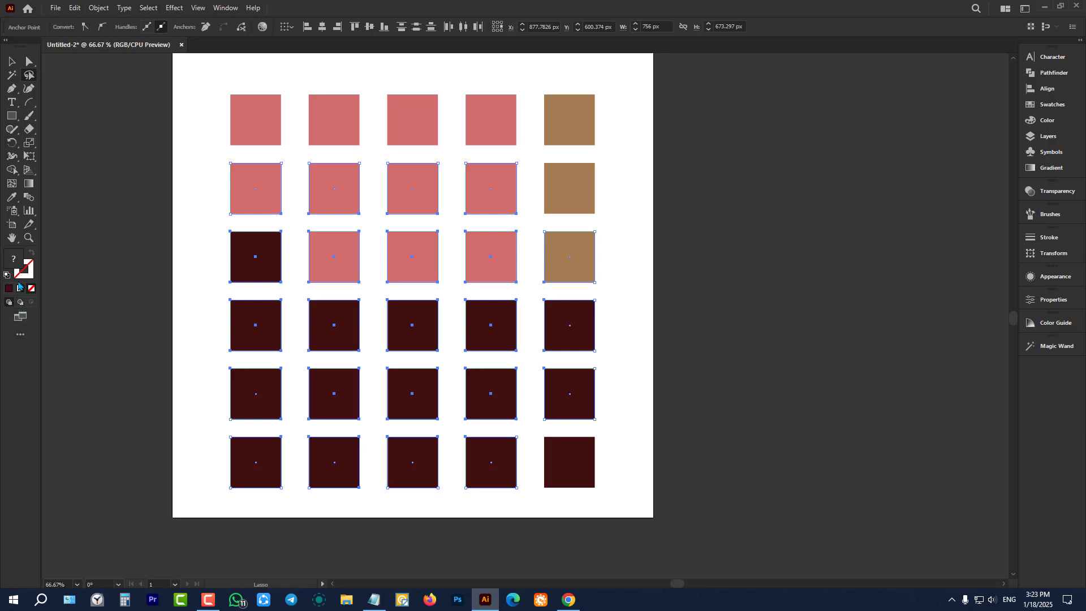
pyautogui.doubleClick(14, 261)
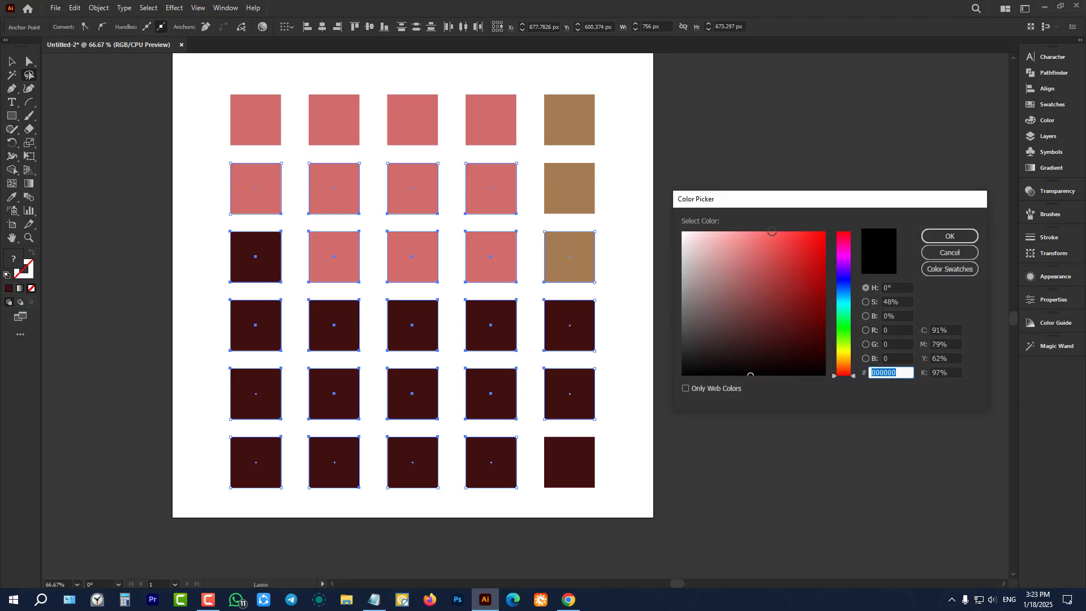
pyautogui.click(843, 312)
pyautogui.click(797, 314)
pyautogui.click(939, 239)
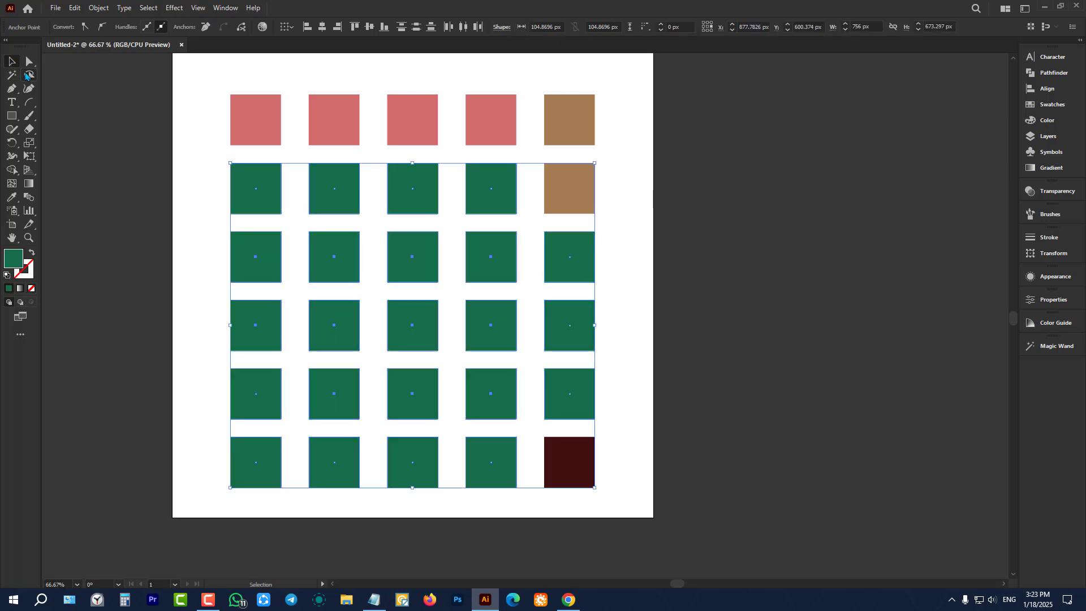
# Step: Lasso the third and fourth rows of squares, fill them with grey-green (#4b665b), and deselect everything
pyautogui.moveTo(185, 242)
pyautogui.mouseDown()
pyautogui.moveTo(598, 282)
pyautogui.moveTo(503, 333)
pyautogui.moveTo(273, 361)
pyautogui.moveTo(192, 279)
pyautogui.moveTo(196, 243)
pyautogui.mouseUp()
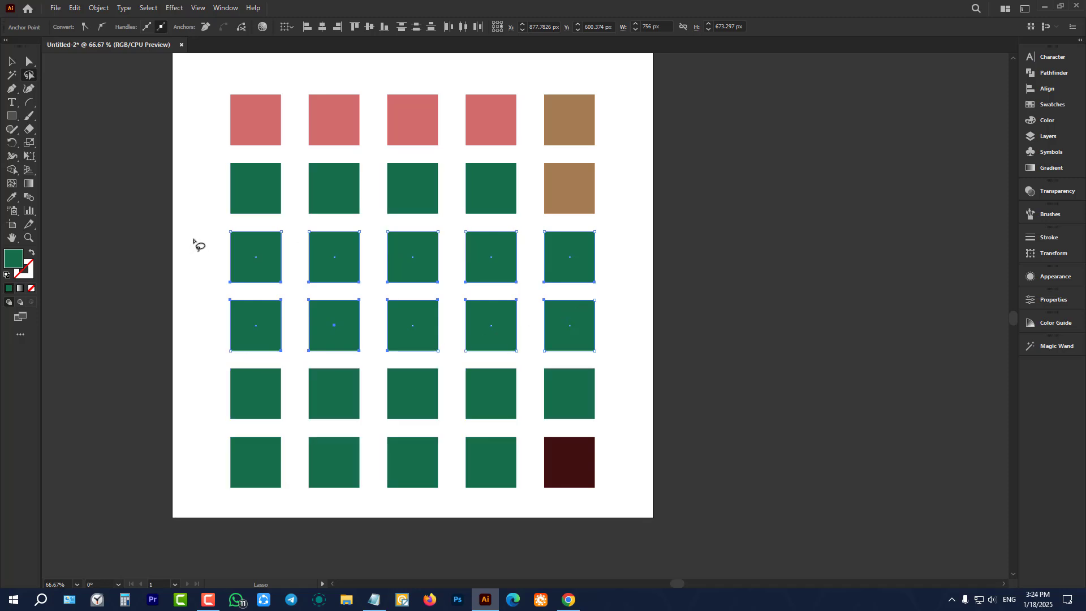
pyautogui.doubleClick(15, 267)
pyautogui.click(719, 317)
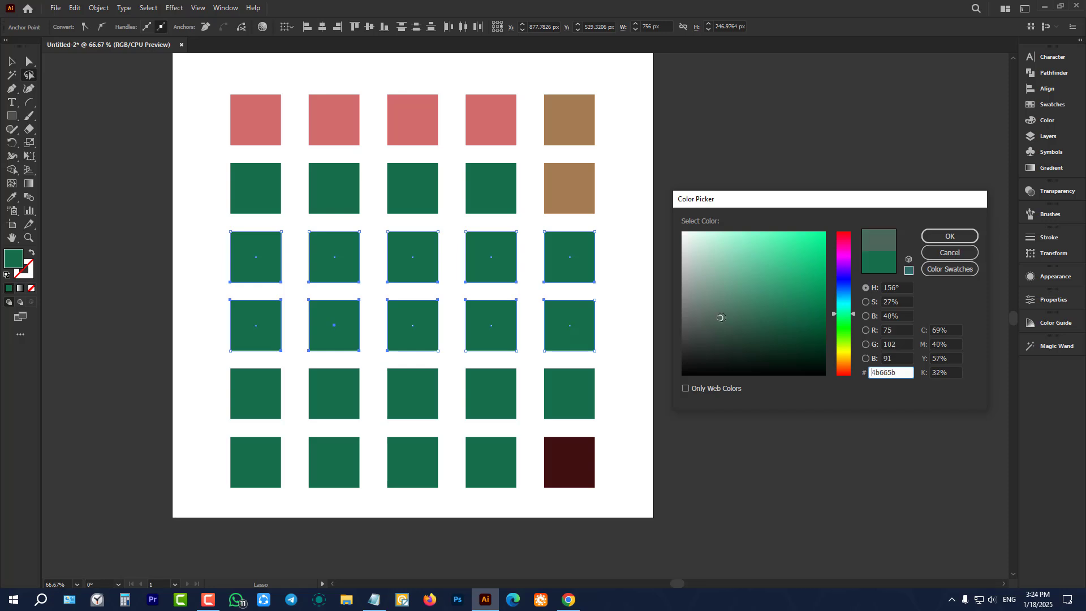
pyautogui.click(945, 235)
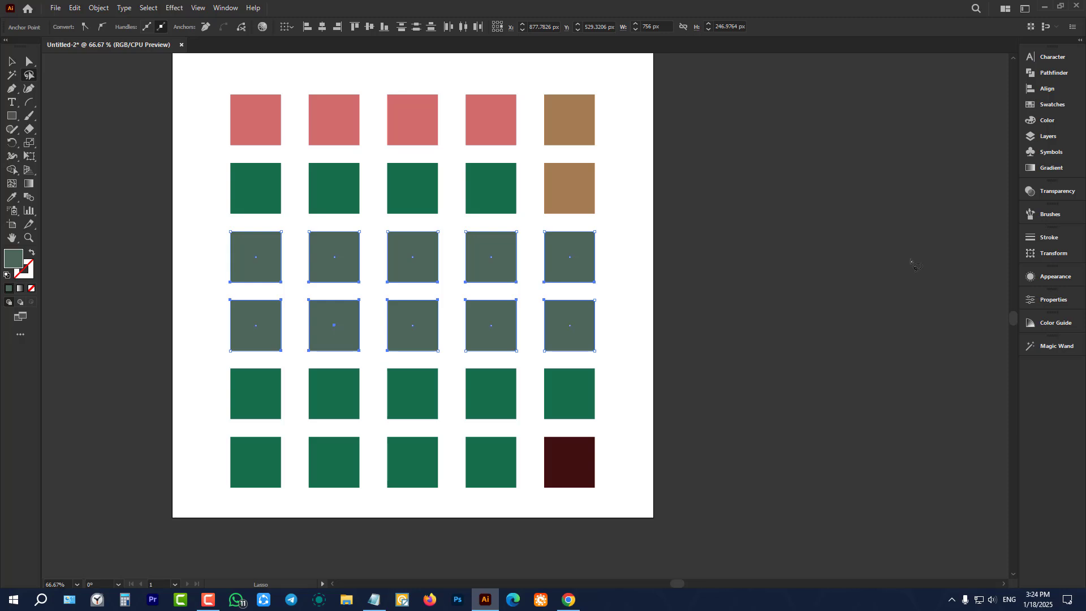
pyautogui.scroll(-2, 502, 198)
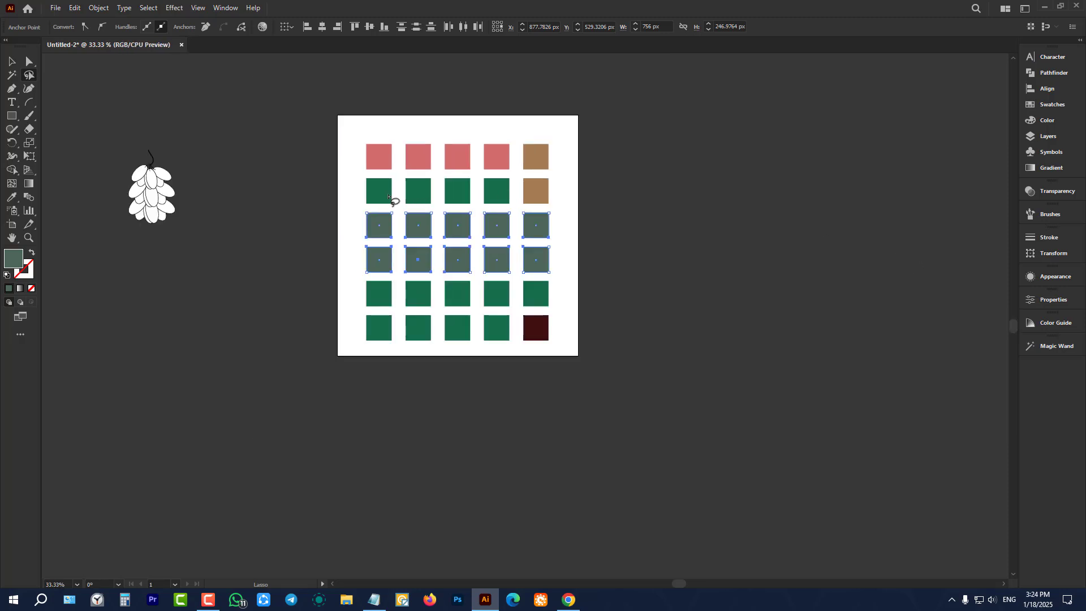
pyautogui.click(11, 60)
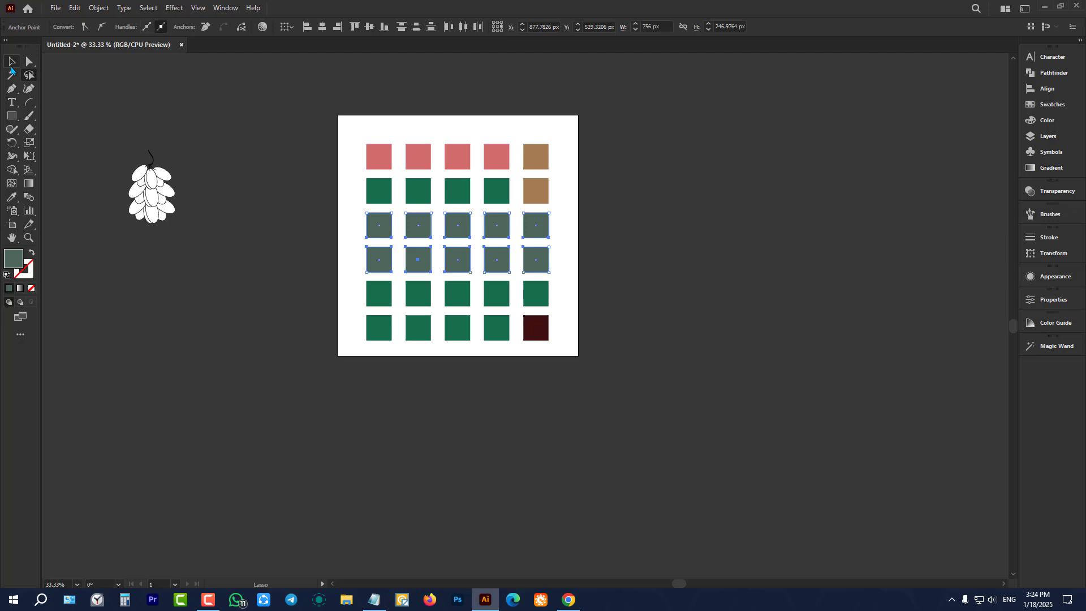
pyautogui.click(134, 112)
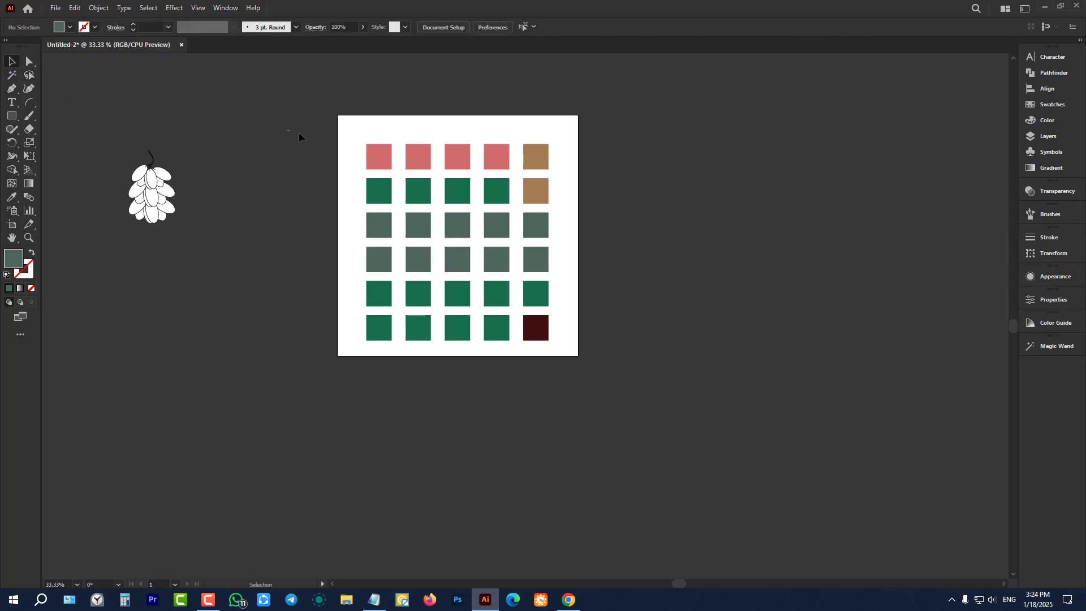
# Step: Select the entire grid of squares with a marquee and delete it from the artboard
pyautogui.moveTo(298, 133); pyautogui.dragTo(551, 413)
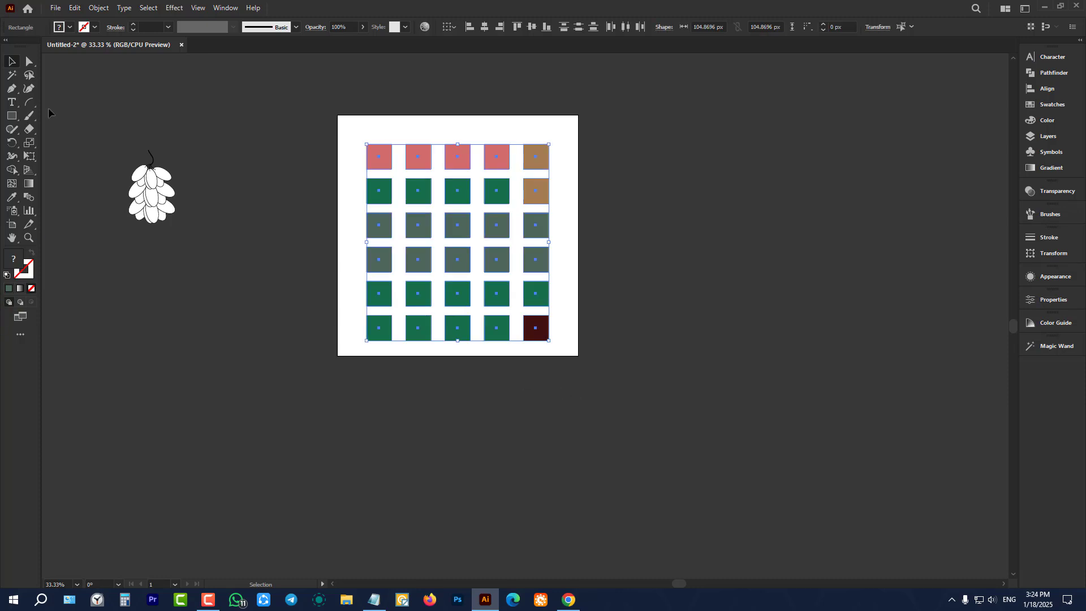
pyautogui.click(274, 261)
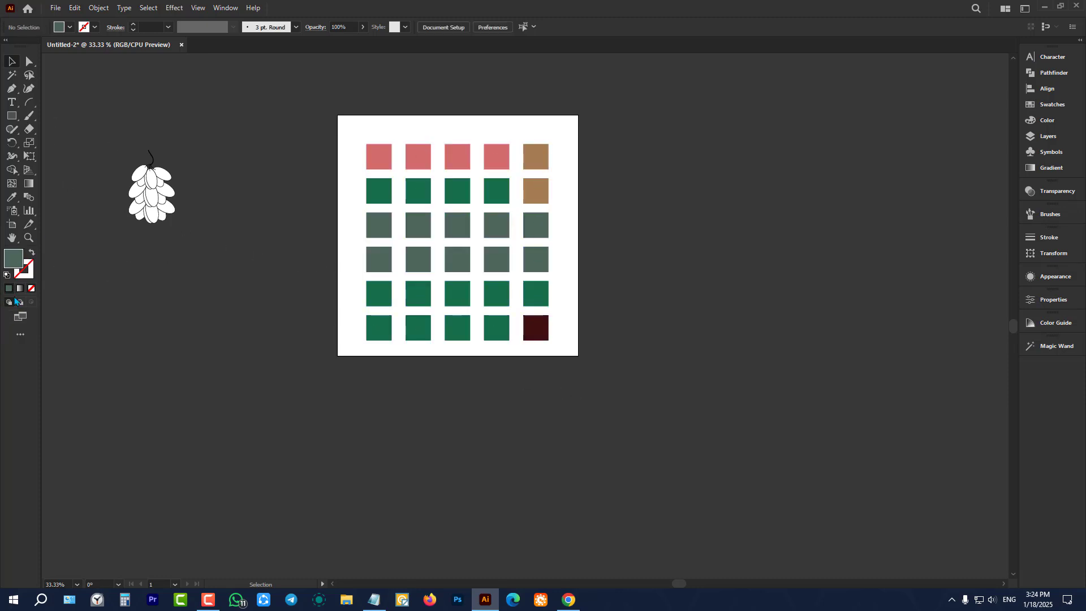
pyautogui.scroll(1, 272, 150)
pyautogui.moveTo(337, 109); pyautogui.dragTo(761, 467)
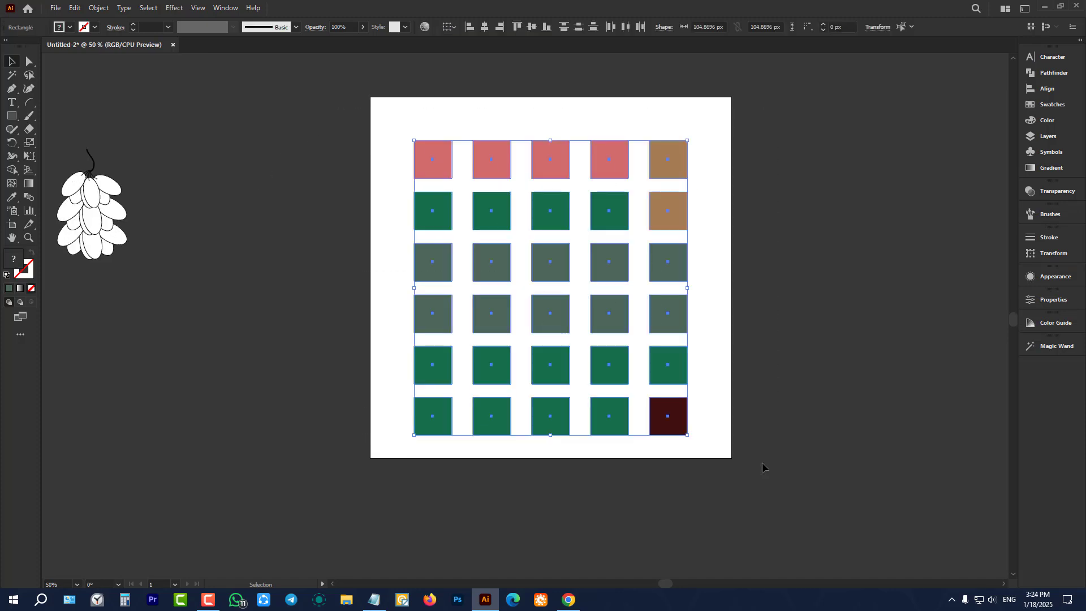
pyautogui.press('Delete')
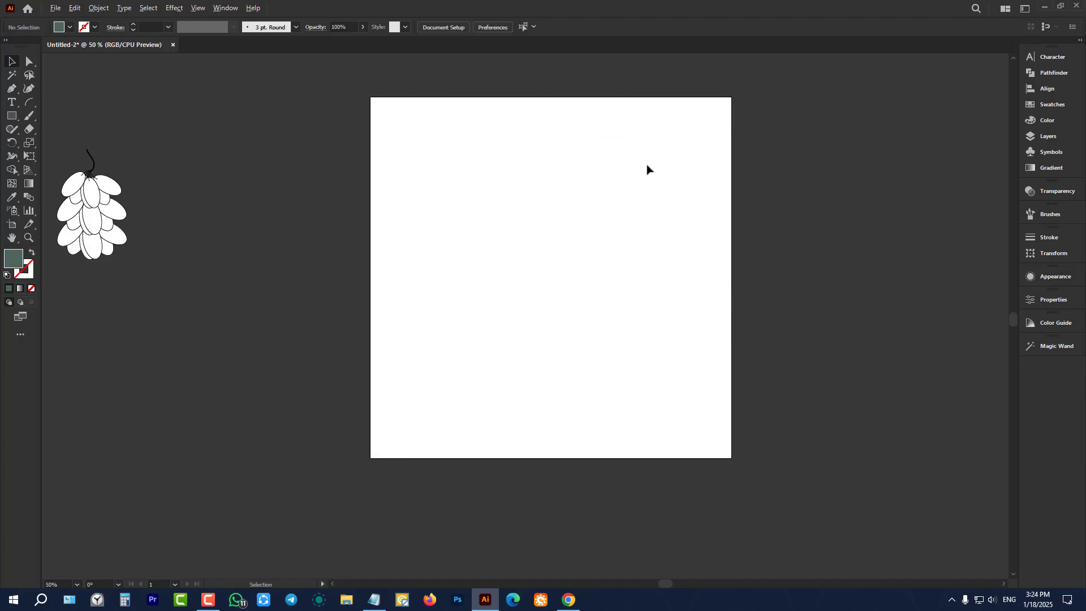
# Step: Draw a rectangle about 460 px wide and 517 px high in the middle of the empty artboard
pyautogui.scroll(2, 647, 169)
pyautogui.scroll(-1, 516, 184)
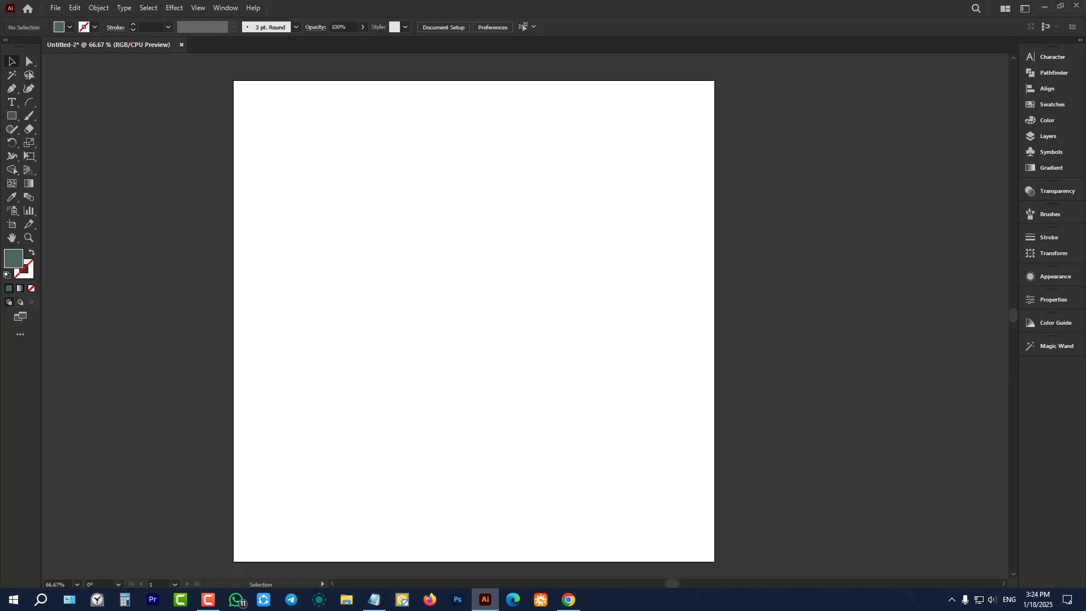
pyautogui.click(7, 118)
pyautogui.moveTo(368, 195); pyautogui.dragTo(590, 443)
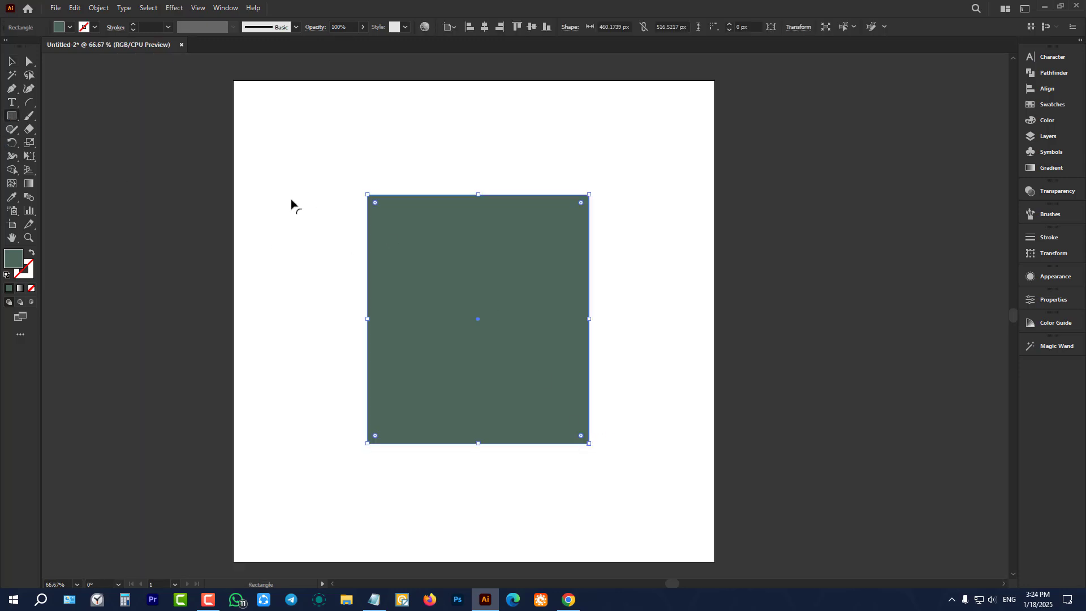
pyautogui.click(12, 61)
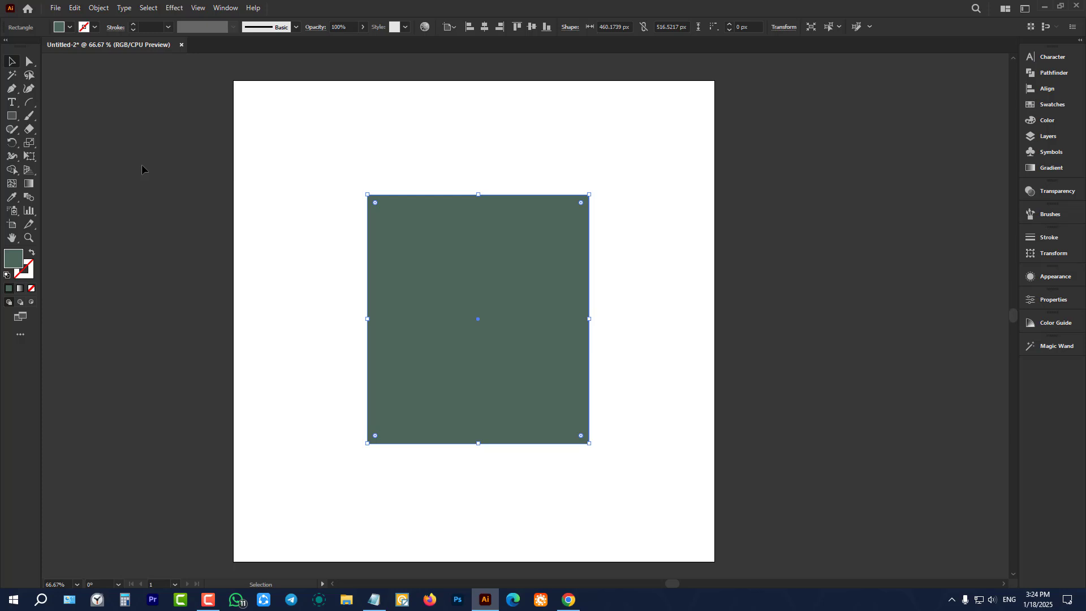
# Step: Fill the rectangle with a bright spring green chosen in the Color Picker
pyautogui.doubleClick(11, 261)
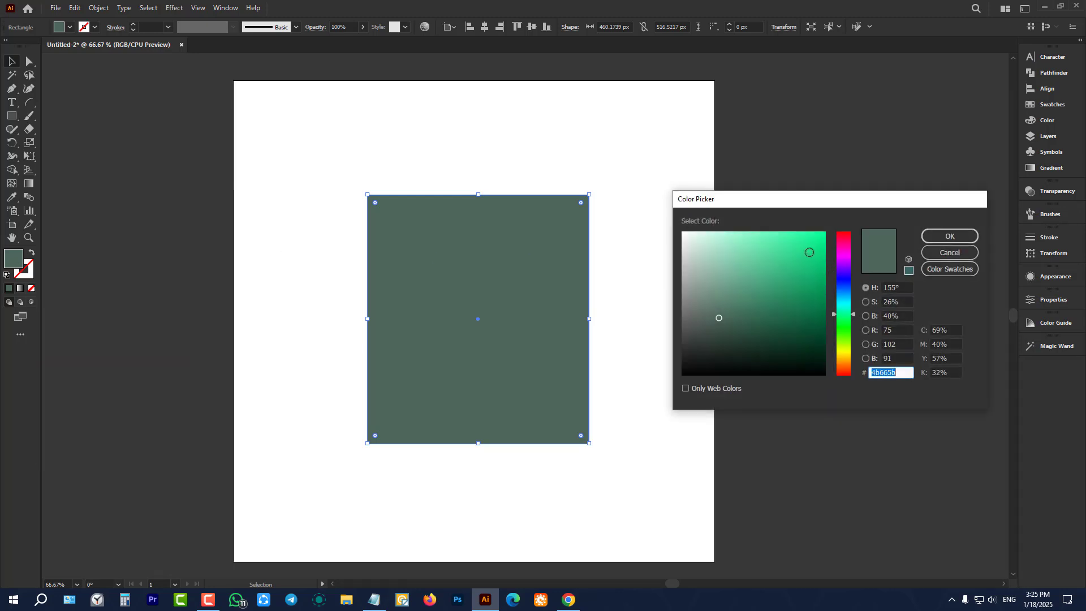
pyautogui.click(814, 237)
pyautogui.click(949, 235)
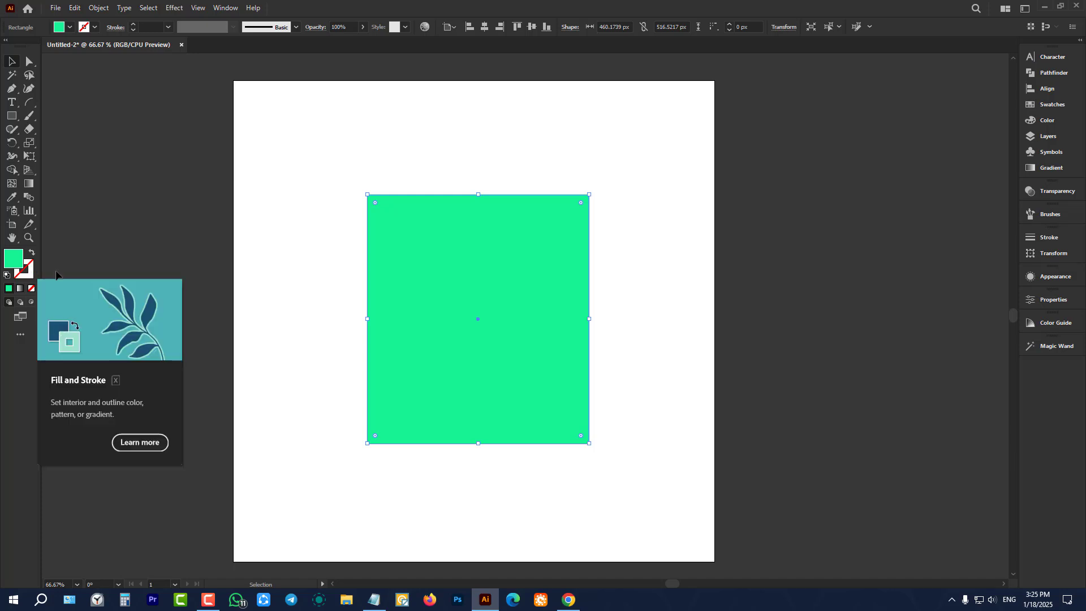
pyautogui.click(181, 229)
pyautogui.moveTo(262, 250); pyautogui.dragTo(420, 346)
# Step: Try green, magenta and crimson swatches as the rectangle's fill, finishing with orange (R=247 G=147 B=30)
pyautogui.click(69, 27)
pyautogui.click(55, 45)
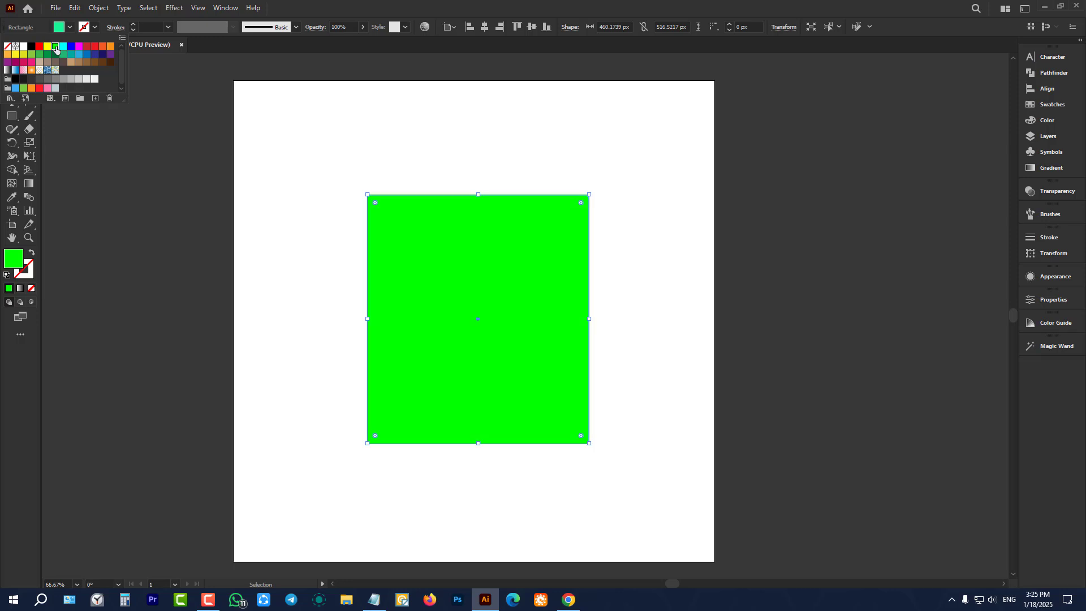
pyautogui.click(79, 46)
pyautogui.click(89, 49)
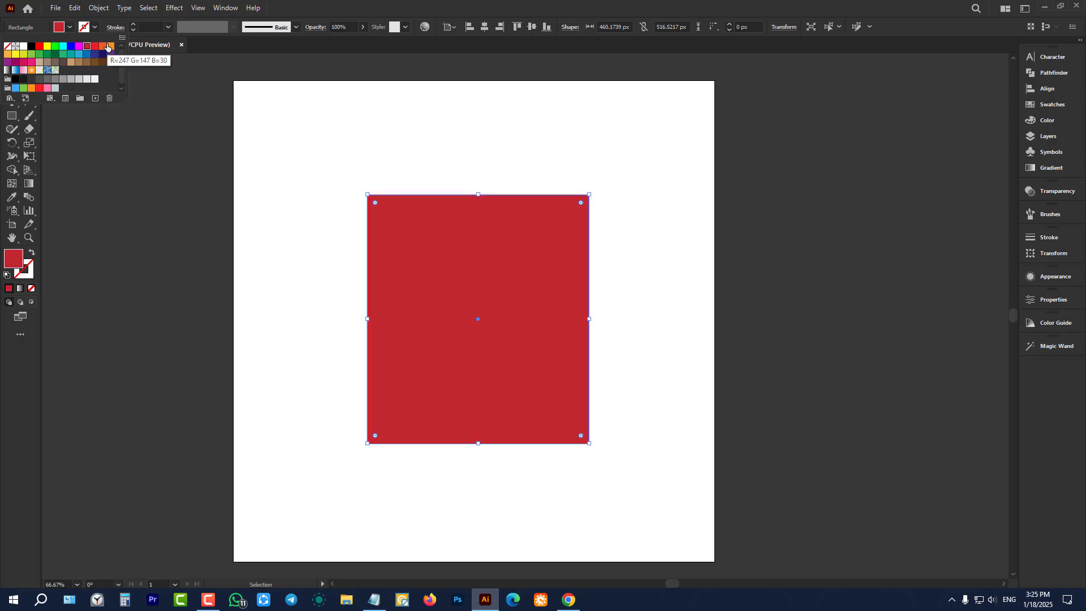
pyautogui.click(110, 46)
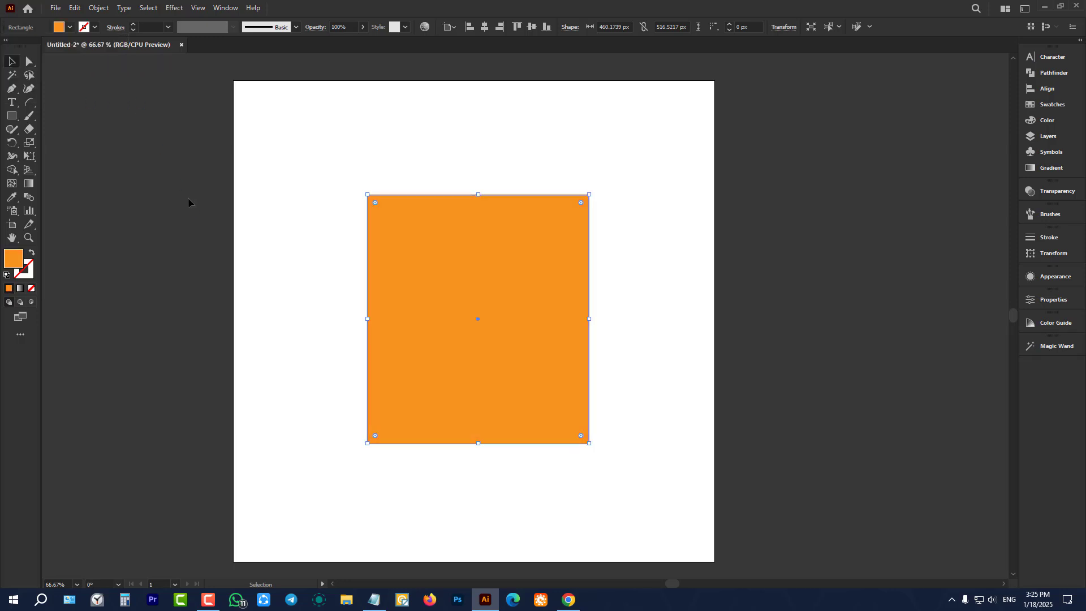
# Step: Give the rectangle a bright green stroke and increase its weight to 17 pt
pyautogui.click(94, 27)
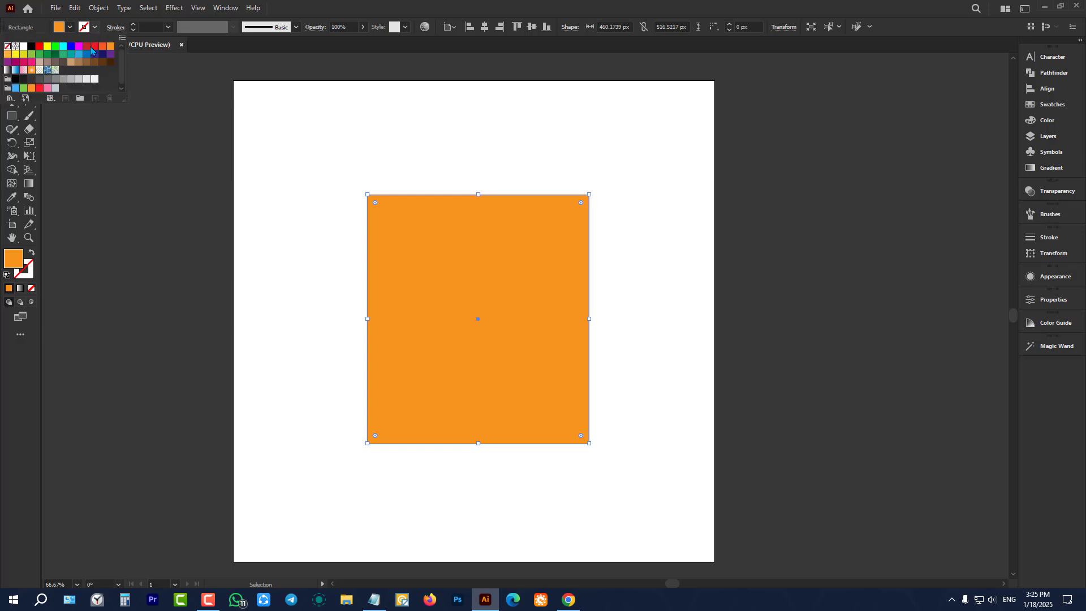
pyautogui.click(55, 49)
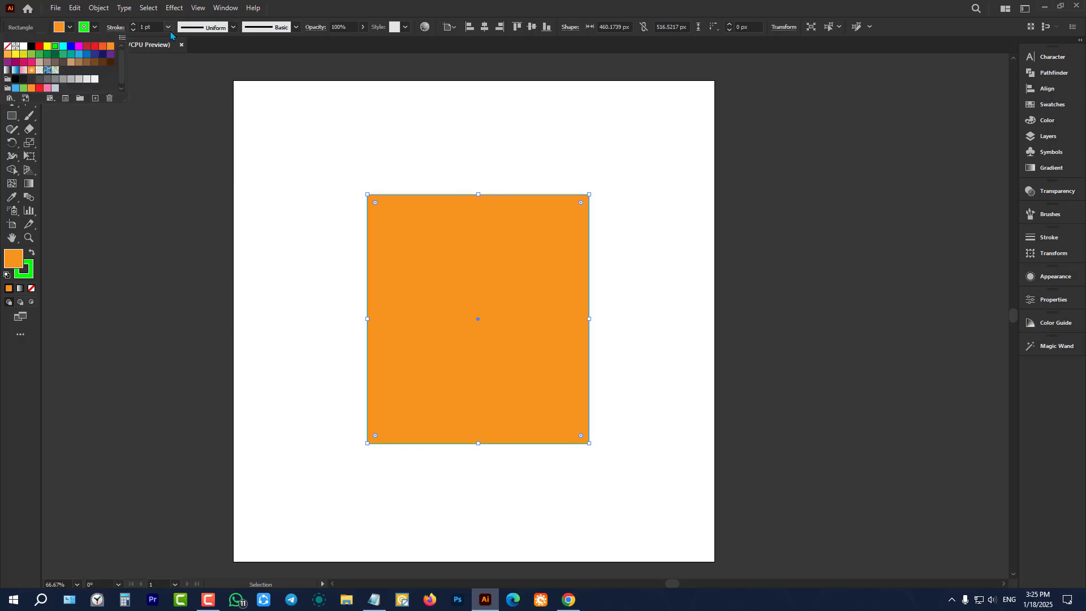
pyautogui.scroll(11, 162, 32)
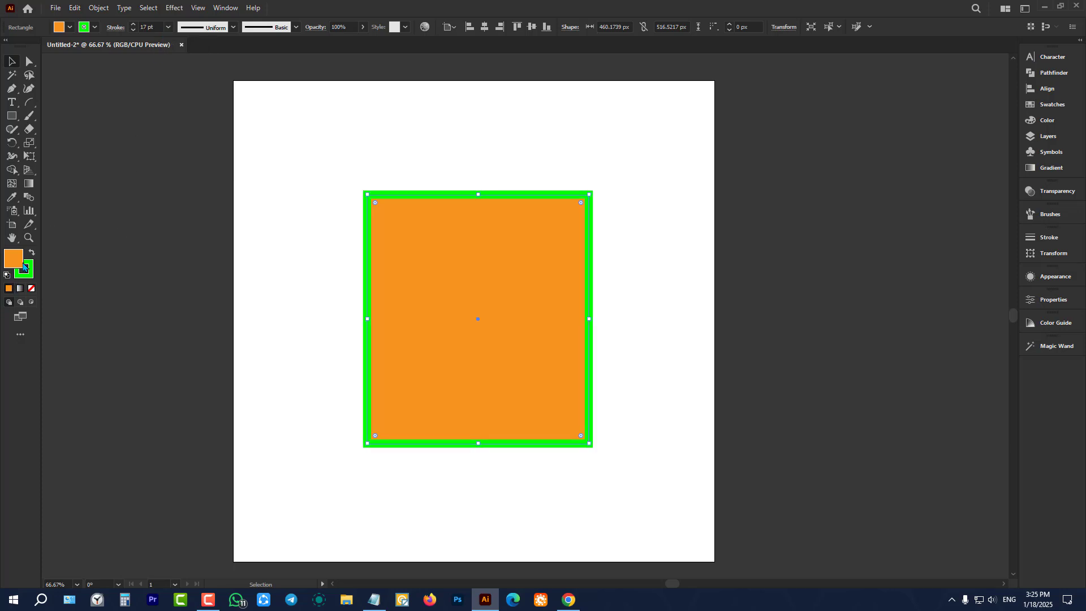
pyautogui.click(216, 244)
pyautogui.click(520, 350)
# Step: Recolour the rectangle's stroke red and finally black, keeping the rectangle selected
pyautogui.click(95, 27)
pyautogui.click(95, 47)
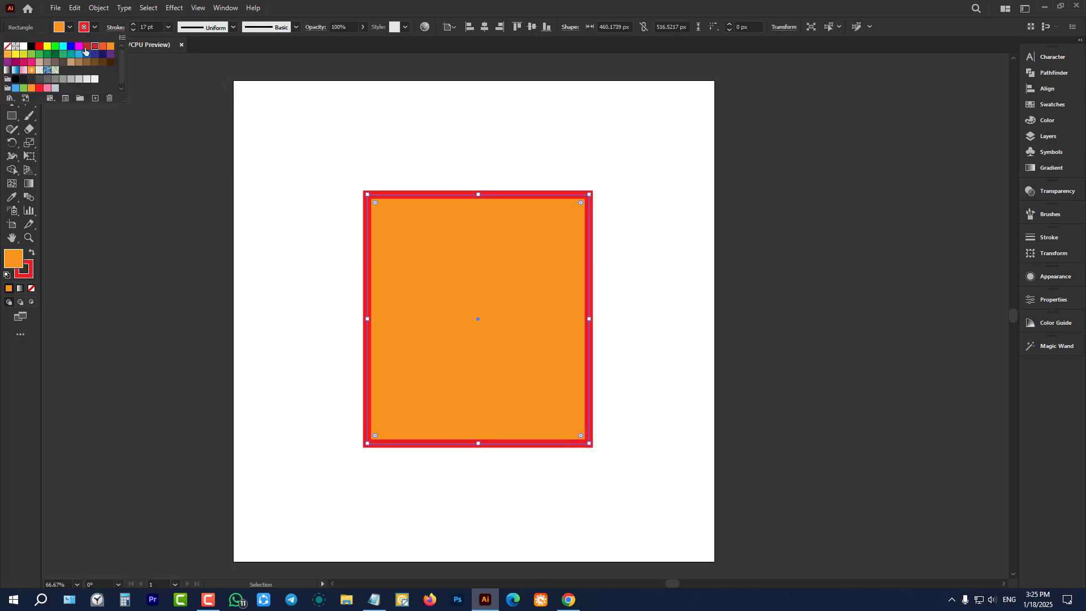
pyautogui.click(30, 47)
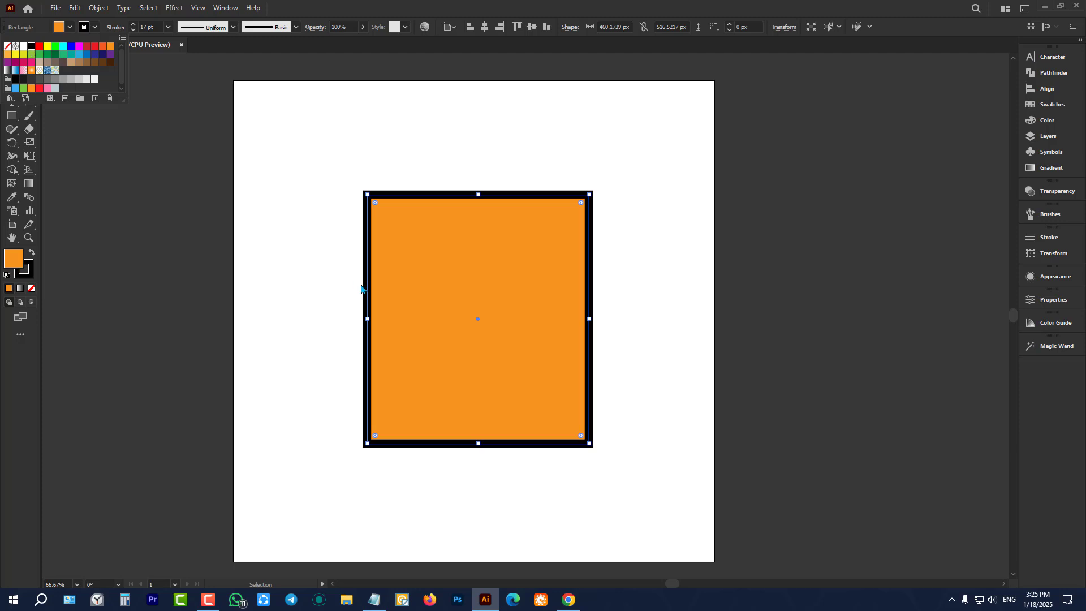
pyautogui.click(298, 236)
pyautogui.moveTo(298, 235); pyautogui.dragTo(411, 311)
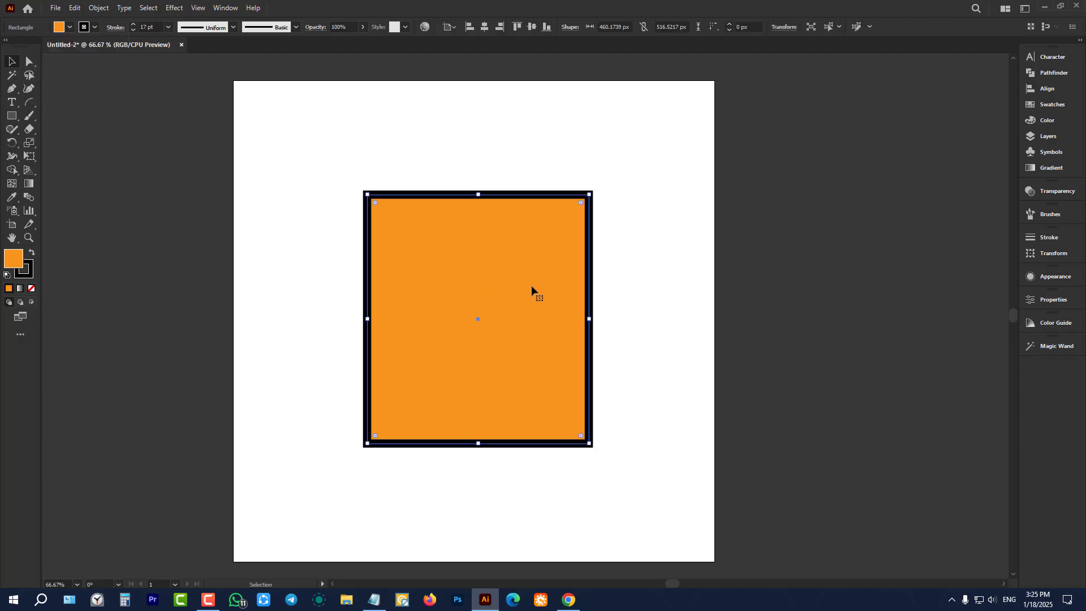
# Step: Increase the rectangle's stroke weight stepwise to 45 pt and reduce it to 26 pt
pyautogui.scroll(1, 537, 286)
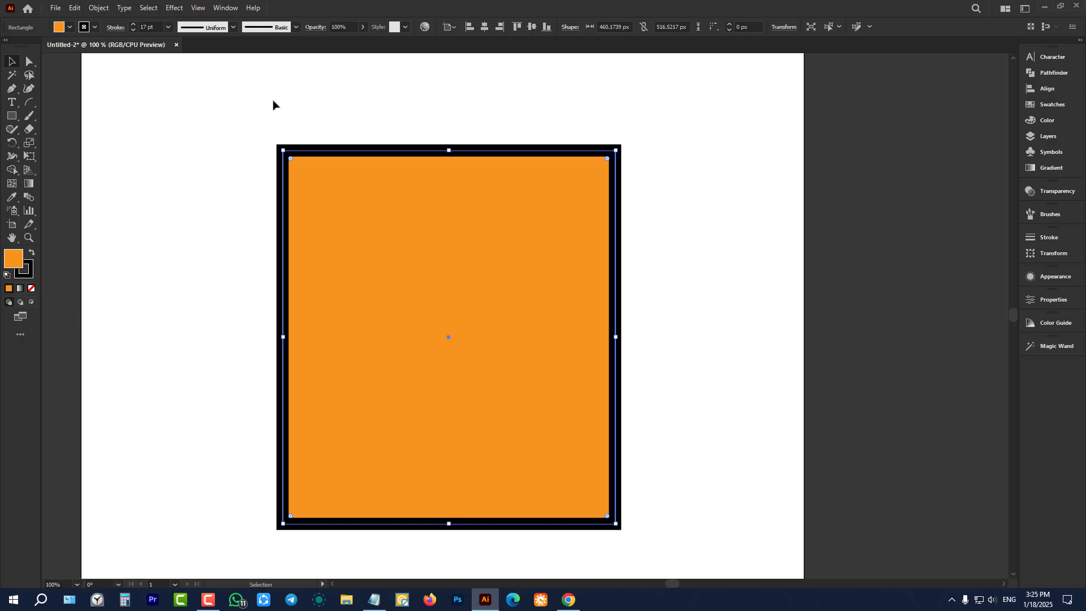
pyautogui.moveTo(273, 104); pyautogui.dragTo(480, 328)
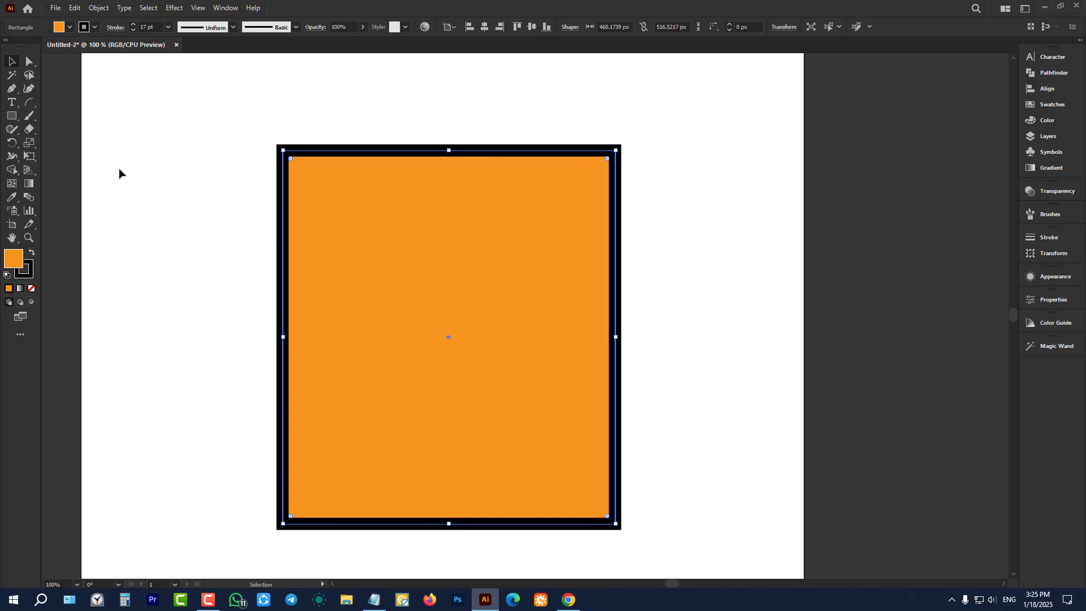
pyautogui.click(150, 27)
pyautogui.scroll(4, 148, 27)
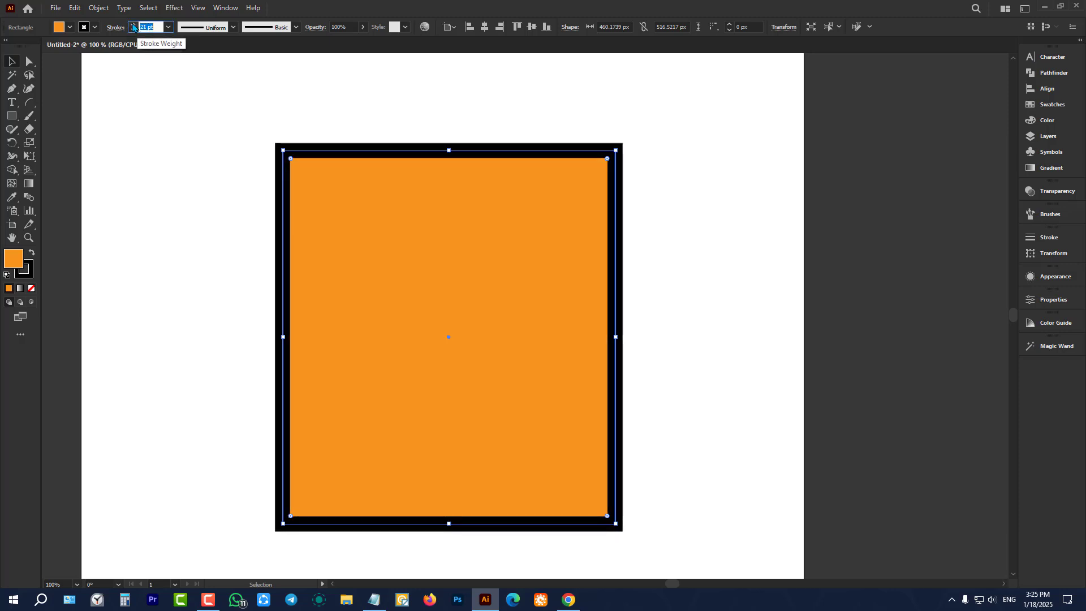
pyautogui.click(133, 24)
pyautogui.click(133, 24)
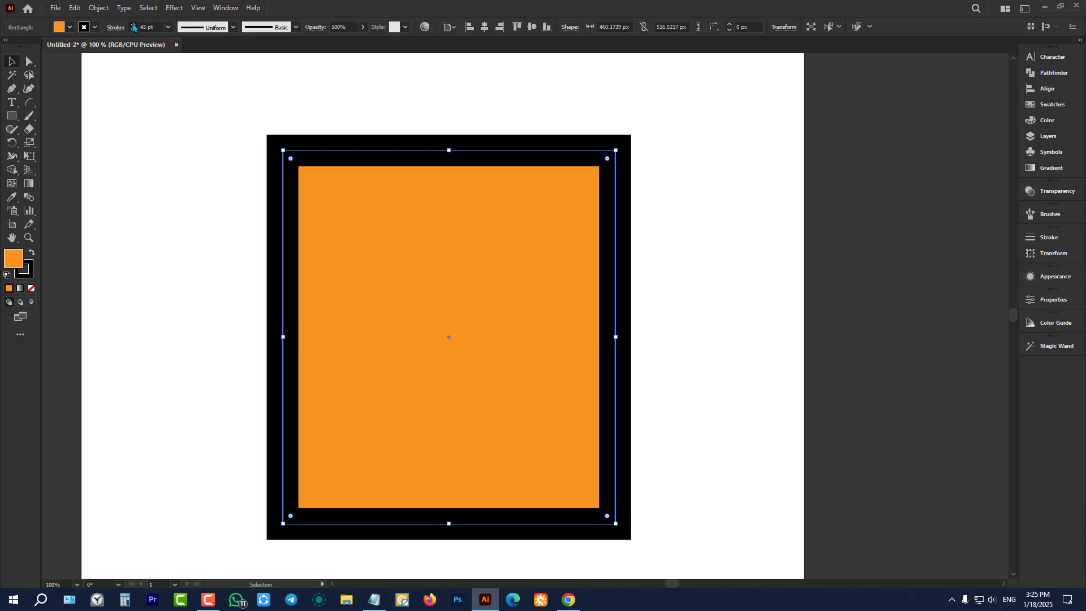
pyautogui.click(133, 30)
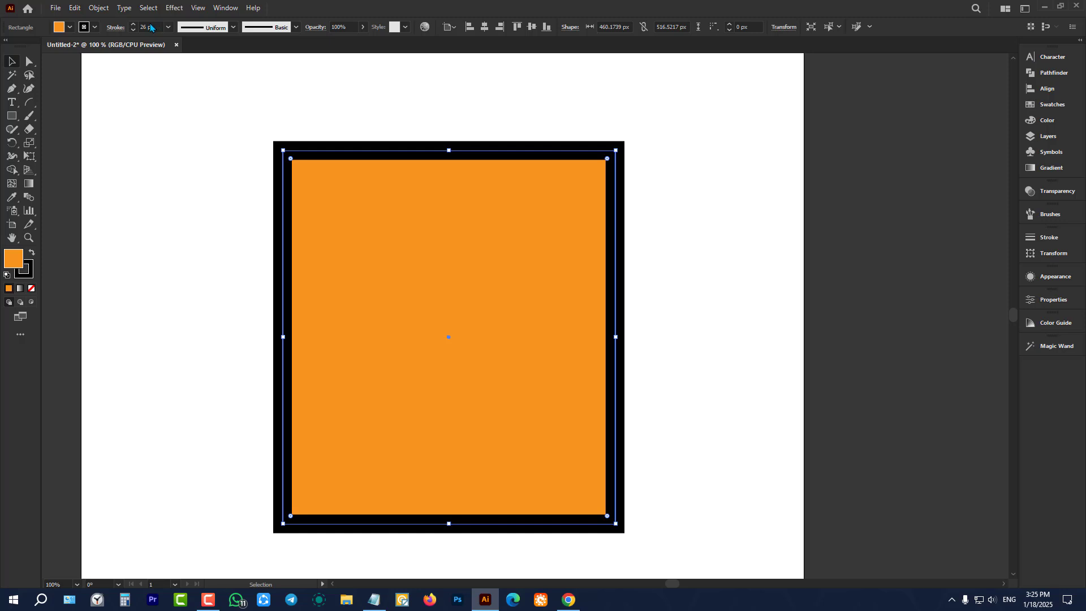
# Step: Set the rectangle's stroke weight to exactly 50 pt
pyautogui.click(146, 26)
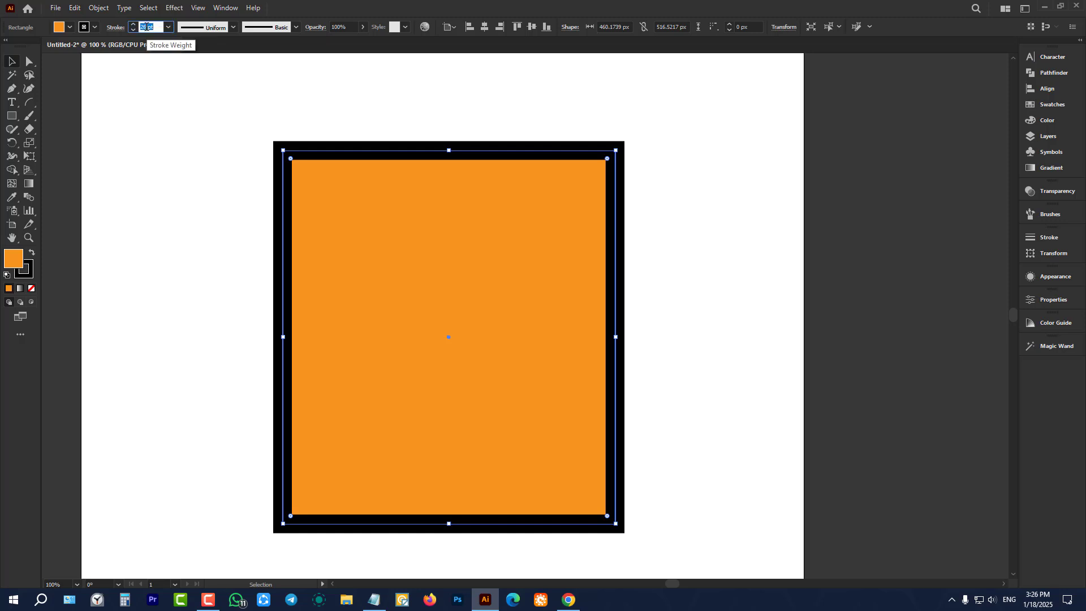
pyautogui.write('50')
pyautogui.press('Return')
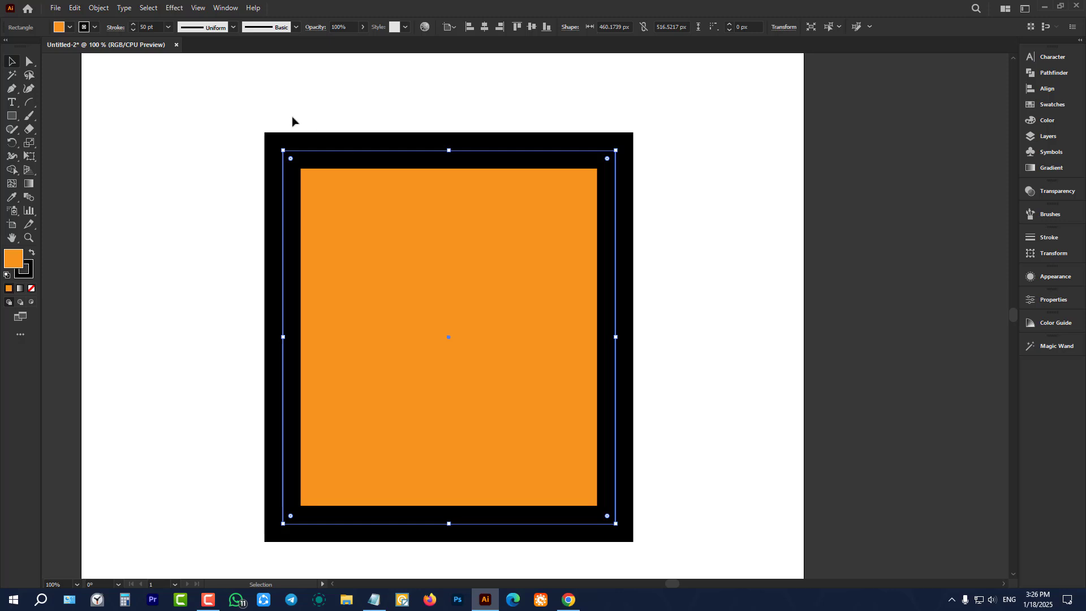
# Step: Set the rectangle's stroke weight to the 100 pt preset after trying the 60 pt preset
pyautogui.click(169, 29)
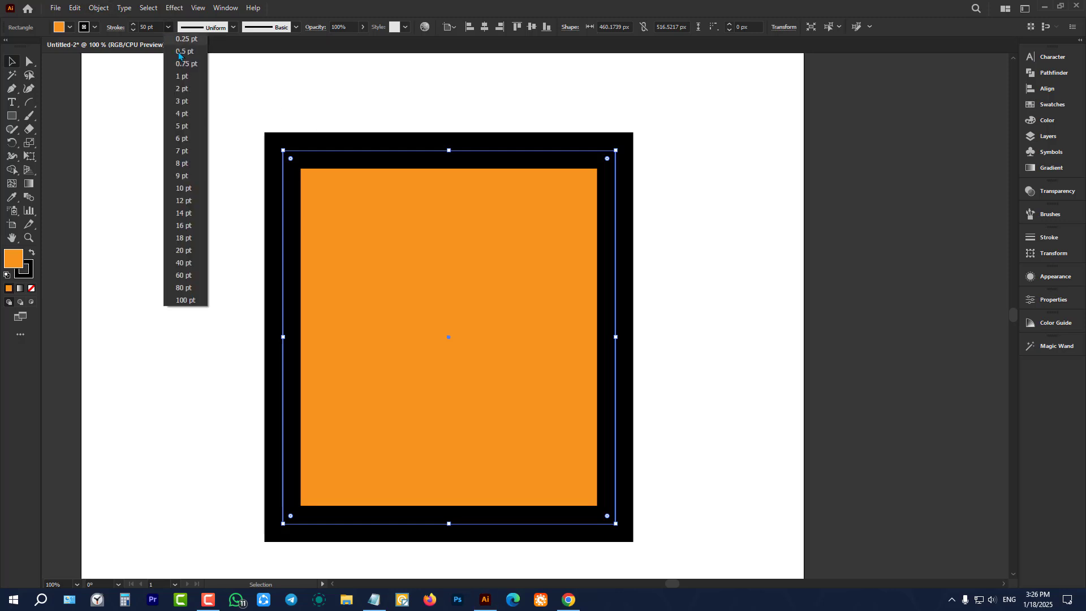
pyautogui.click(169, 27)
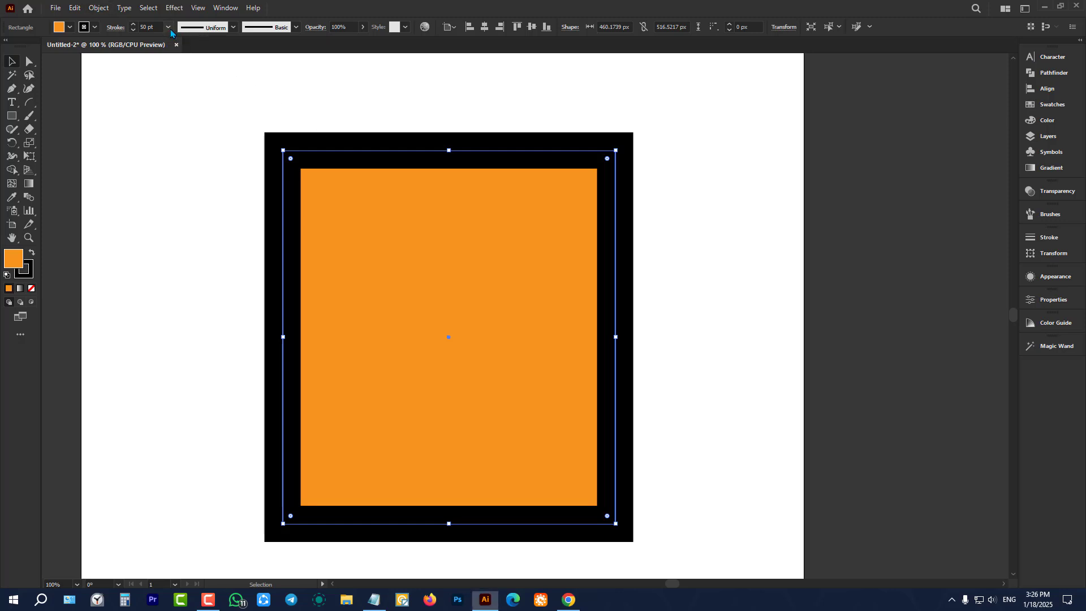
pyautogui.click(169, 27)
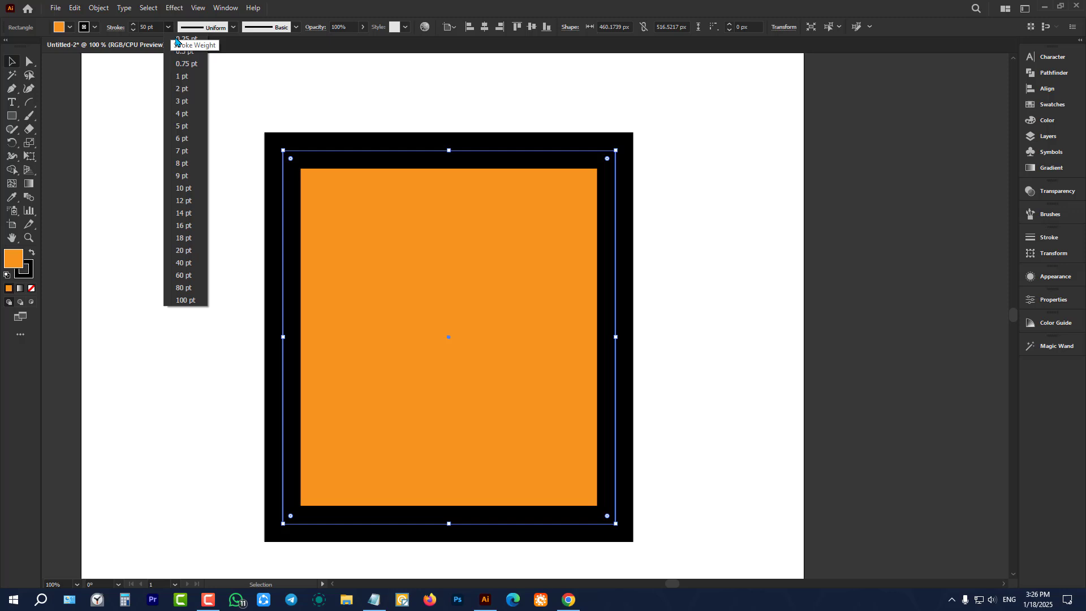
pyautogui.click(184, 275)
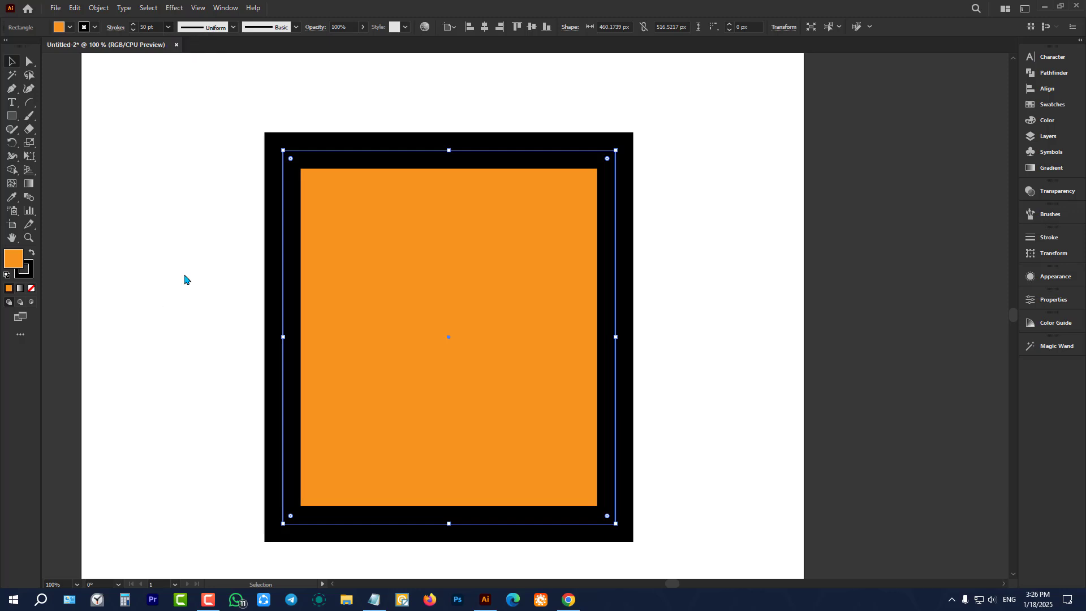
pyautogui.click(169, 27)
pyautogui.click(180, 300)
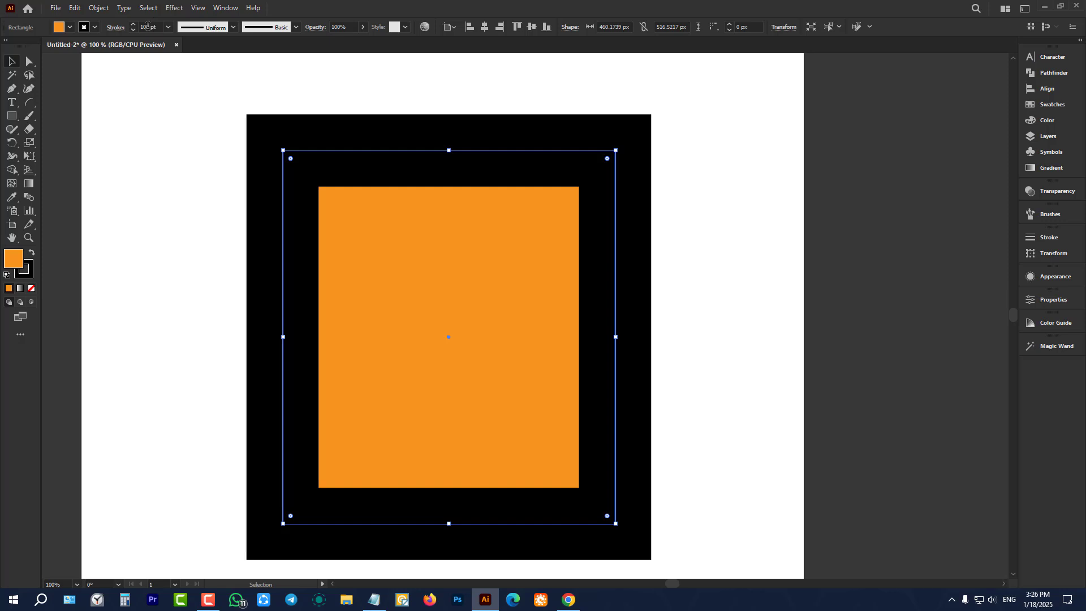
# Step: Lower the rectangle's stroke weight stepwise to 83 pt, raise it to 93 pt and reselect the rectangle
pyautogui.scroll(-10, 147, 26)
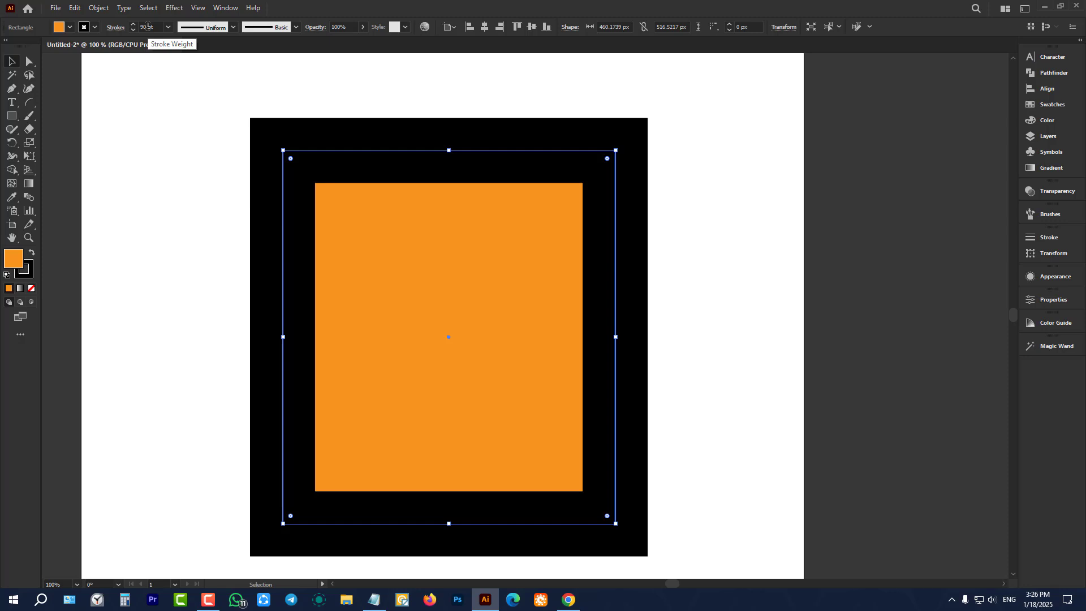
pyautogui.scroll(-11, 147, 26)
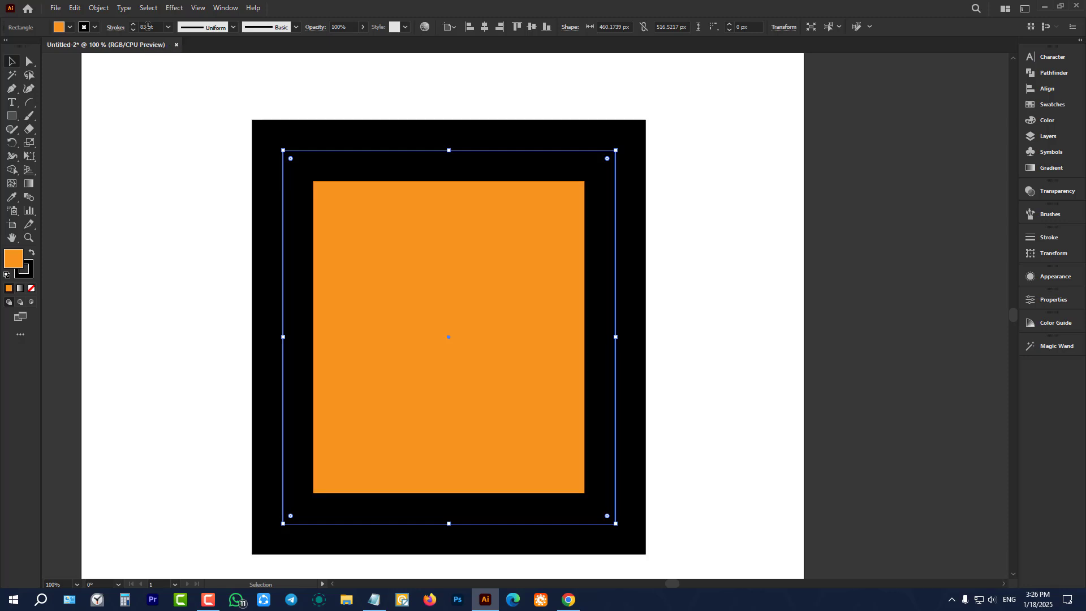
pyautogui.scroll(12, 147, 26)
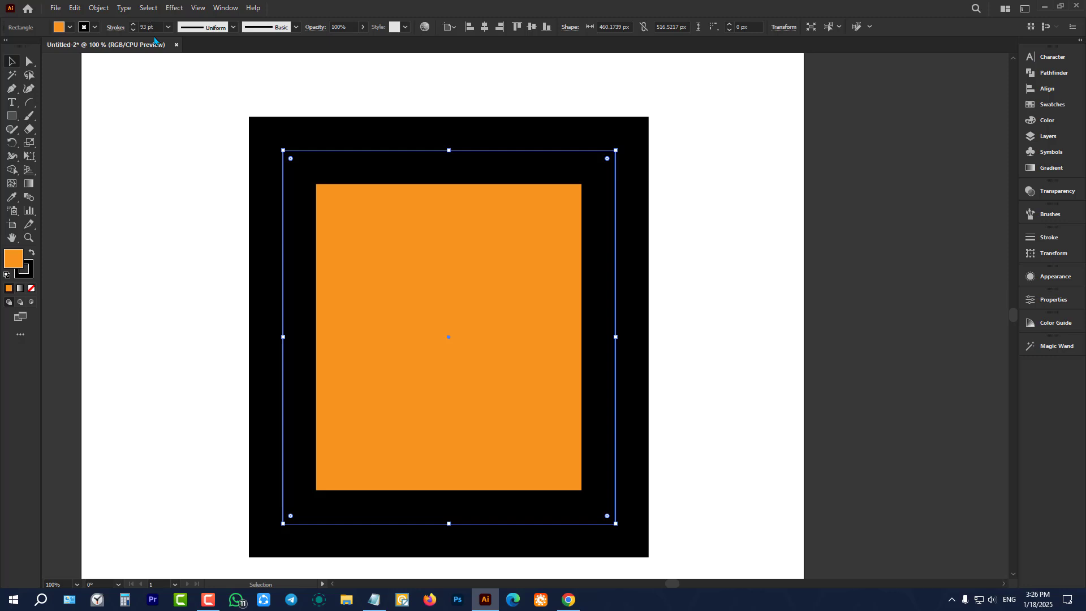
pyautogui.click(193, 127)
pyautogui.moveTo(193, 127); pyautogui.dragTo(421, 310)
pyautogui.scroll(1, 420, 306)
pyautogui.scroll(-2, 197, 156)
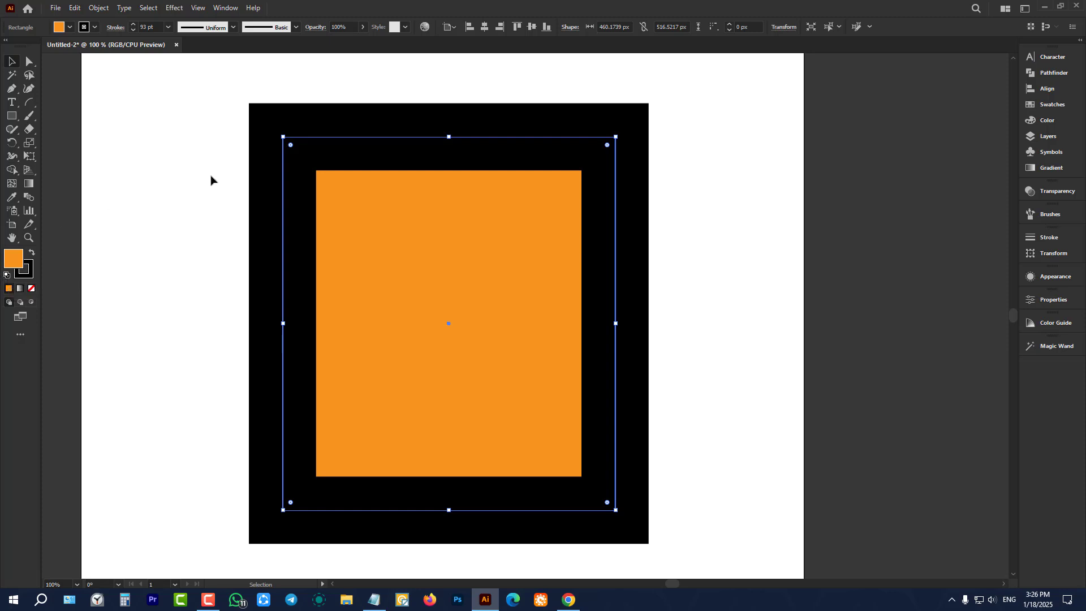
# Step: Make the fill active, remove the rectangle's fill and restore its solid orange colour
pyautogui.click(32, 270)
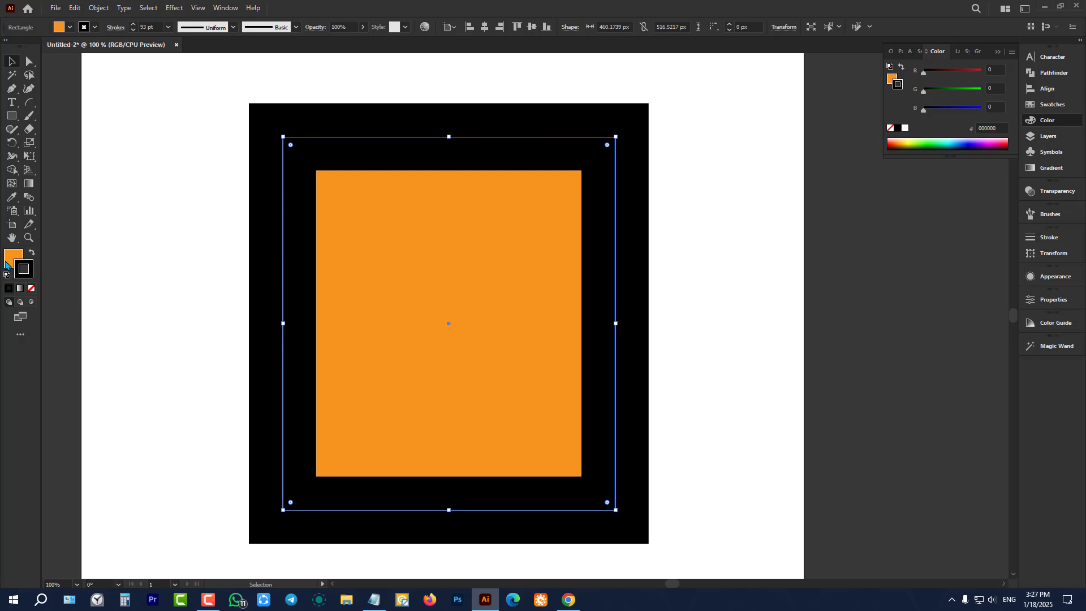
pyautogui.click(11, 260)
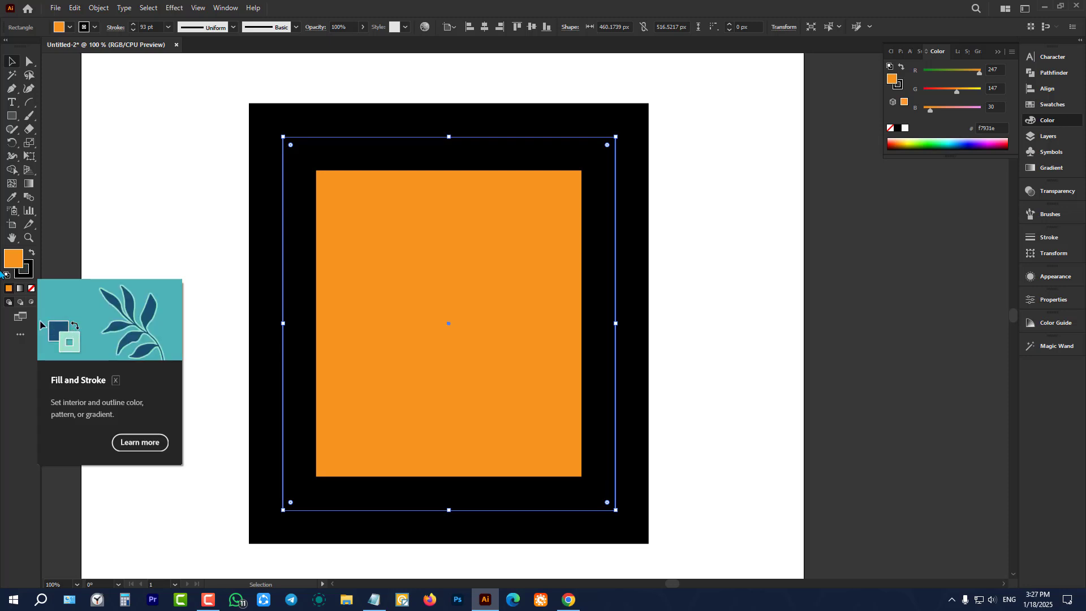
pyautogui.click(31, 290)
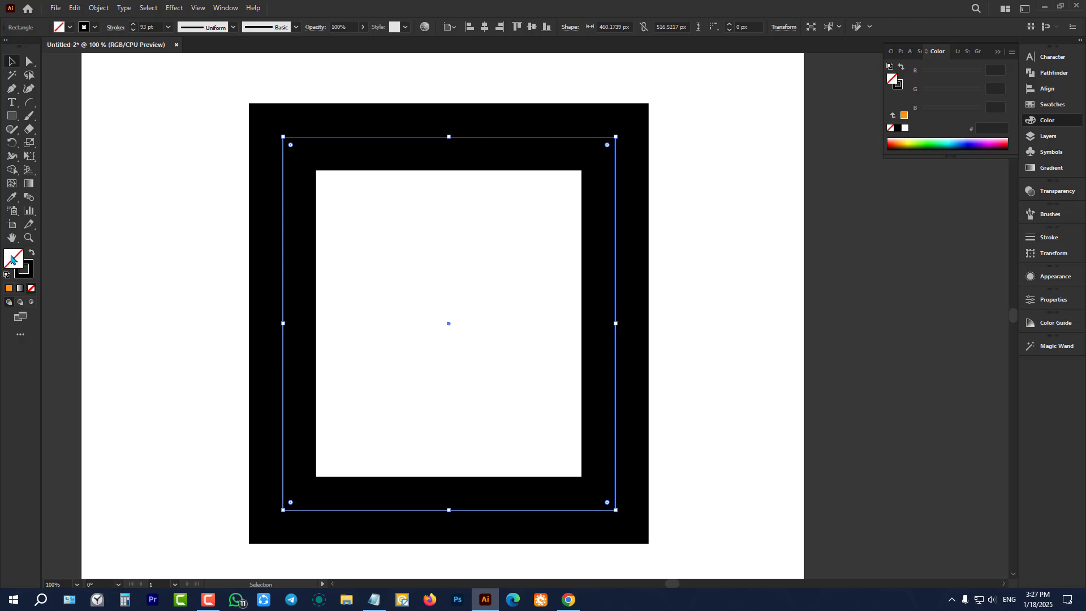
pyautogui.click(8, 289)
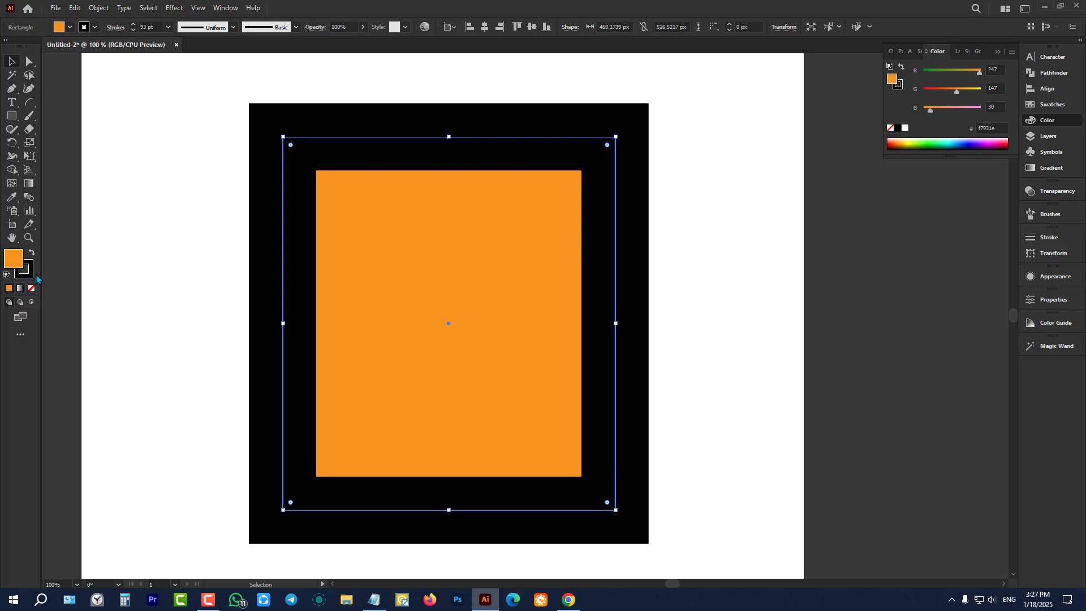
# Step: Remove the rectangle's stroke, restore it as solid black and increase its weight stepwise to 36 pt
pyautogui.click(31, 274)
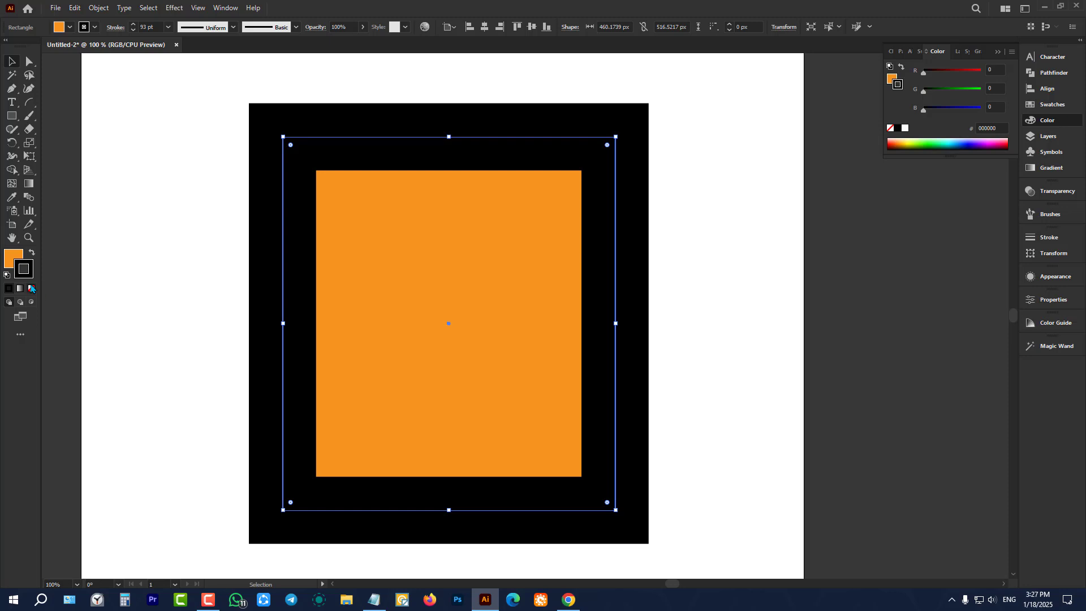
pyautogui.click(32, 290)
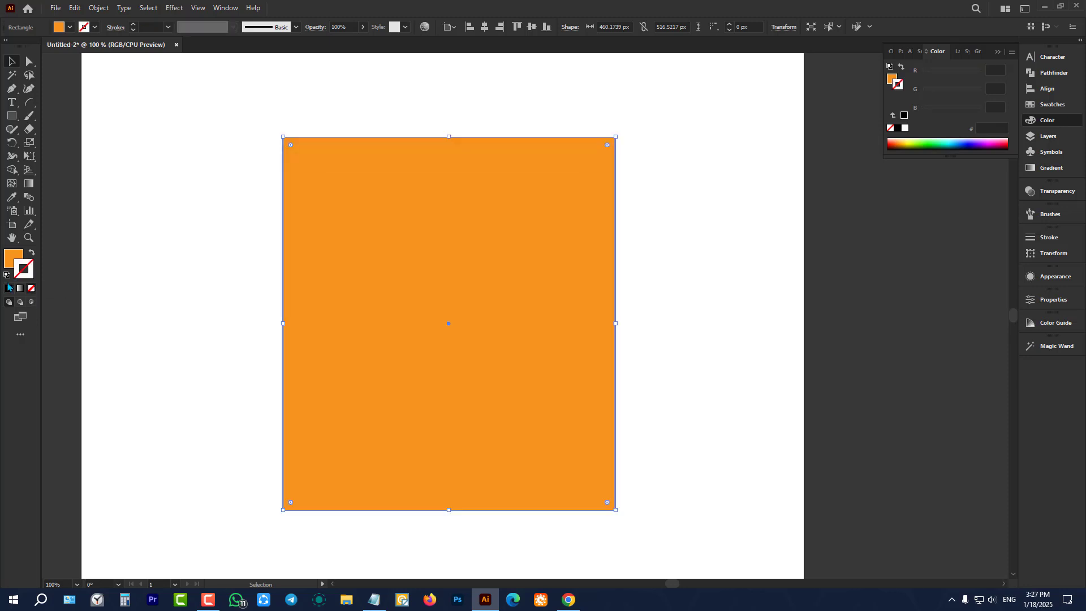
pyautogui.click(8, 290)
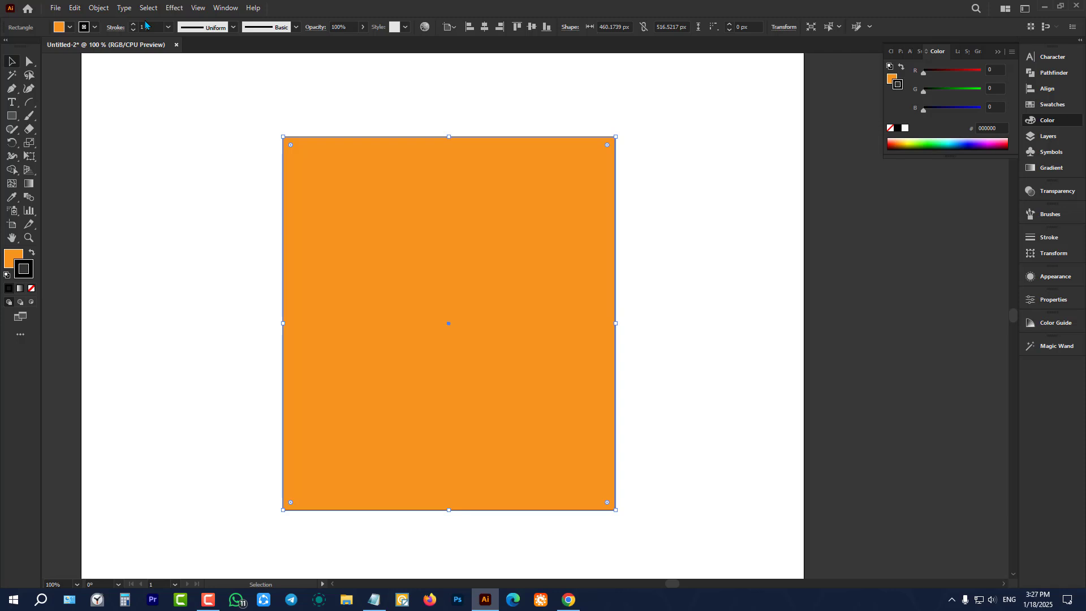
pyautogui.click(150, 26)
pyautogui.scroll(17, 151, 27)
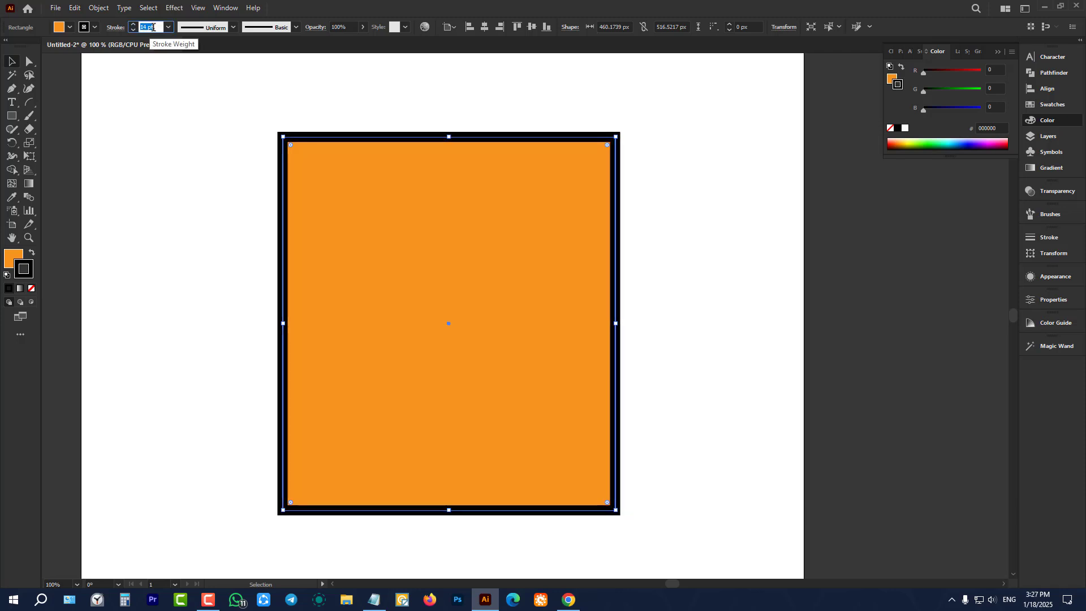
pyautogui.scroll(18, 153, 27)
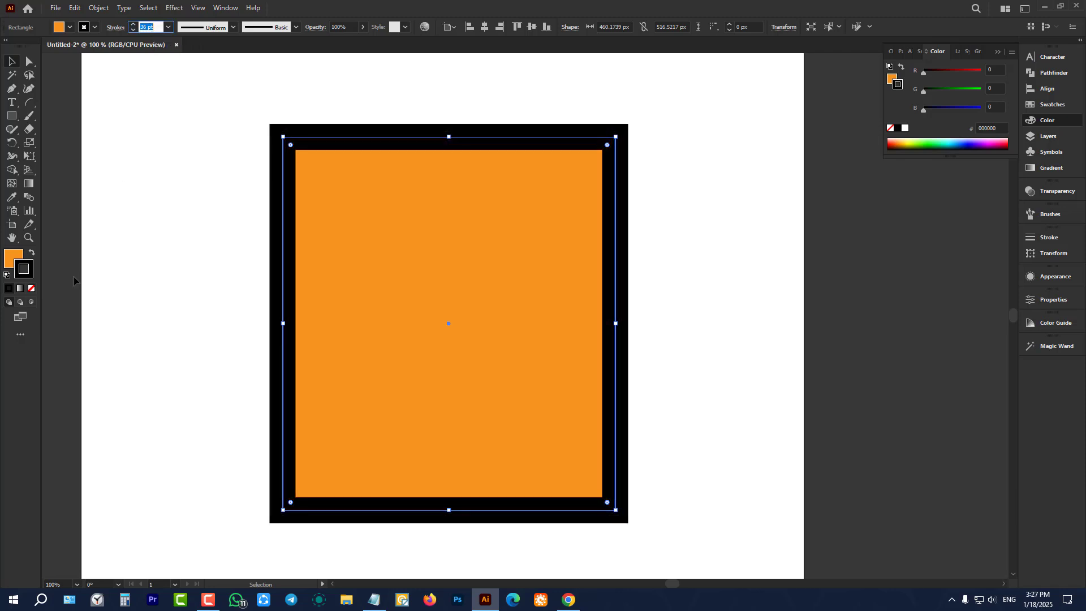
# Step: Swap the rectangle's fill and stroke colours back and forth, ending with an orange fill and black stroke
pyautogui.click(33, 254)
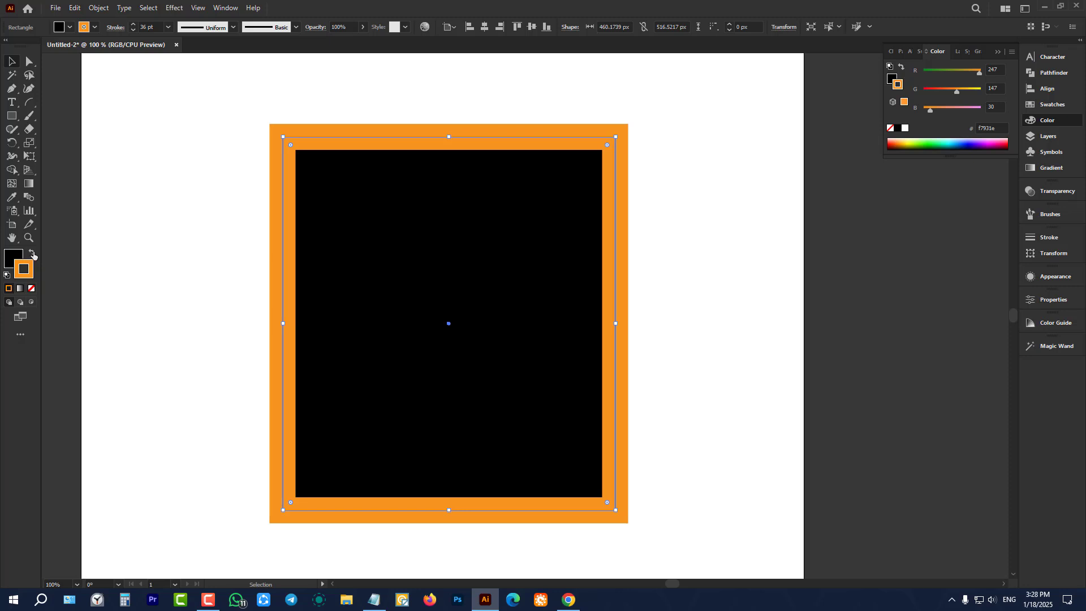
pyautogui.click(33, 254)
pyautogui.click(32, 255)
pyautogui.click(33, 254)
pyautogui.click(33, 255)
pyautogui.click(32, 254)
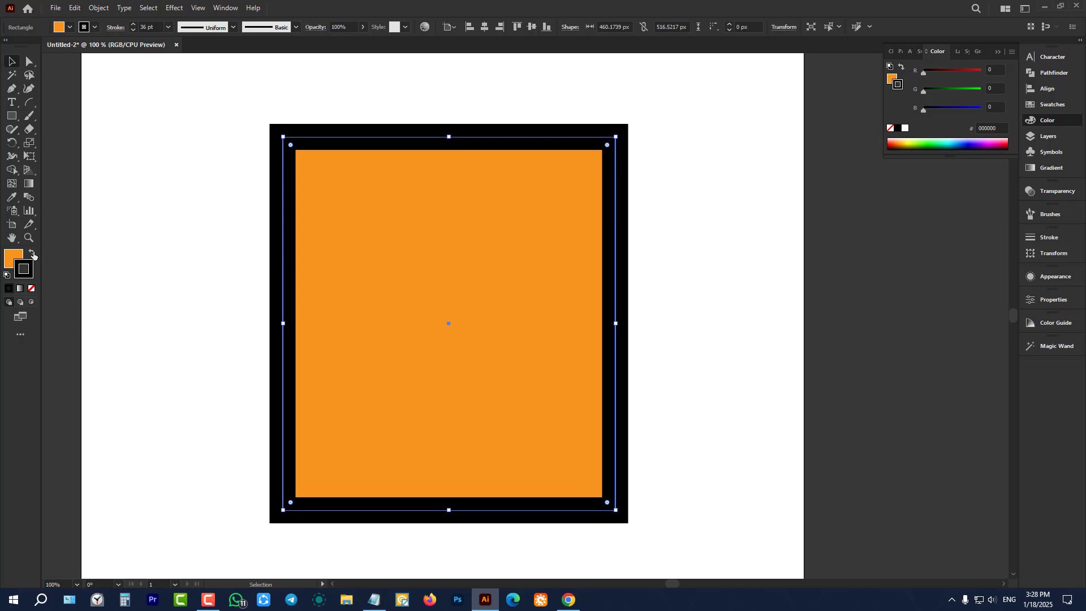
# Step: Reset the rectangle to the default white fill and 1 pt black stroke, and reselect it
pyautogui.click(6, 276)
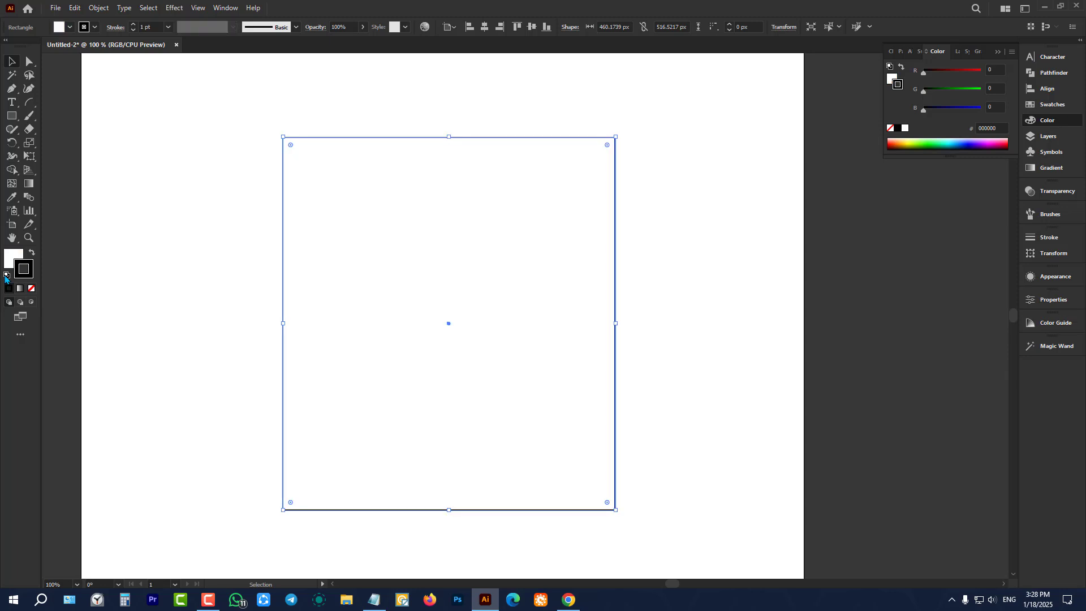
pyautogui.click(129, 196)
pyautogui.moveTo(178, 164); pyautogui.dragTo(335, 261)
# Step: Fill the rectangle with orange and set its stroke weight to 80 pt
pyautogui.click(70, 27)
pyautogui.click(106, 49)
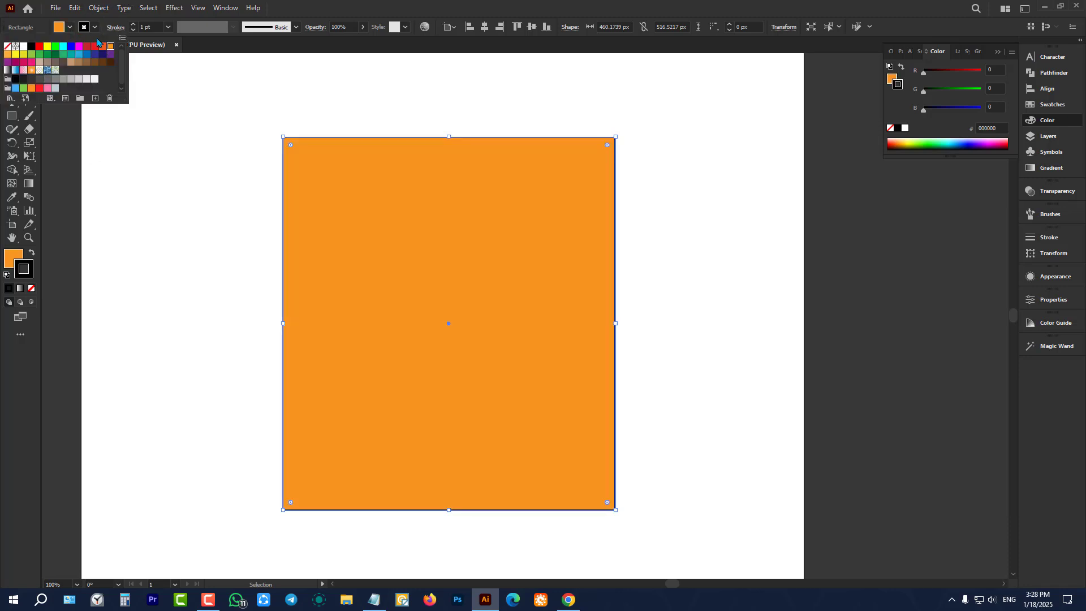
pyautogui.click(89, 26)
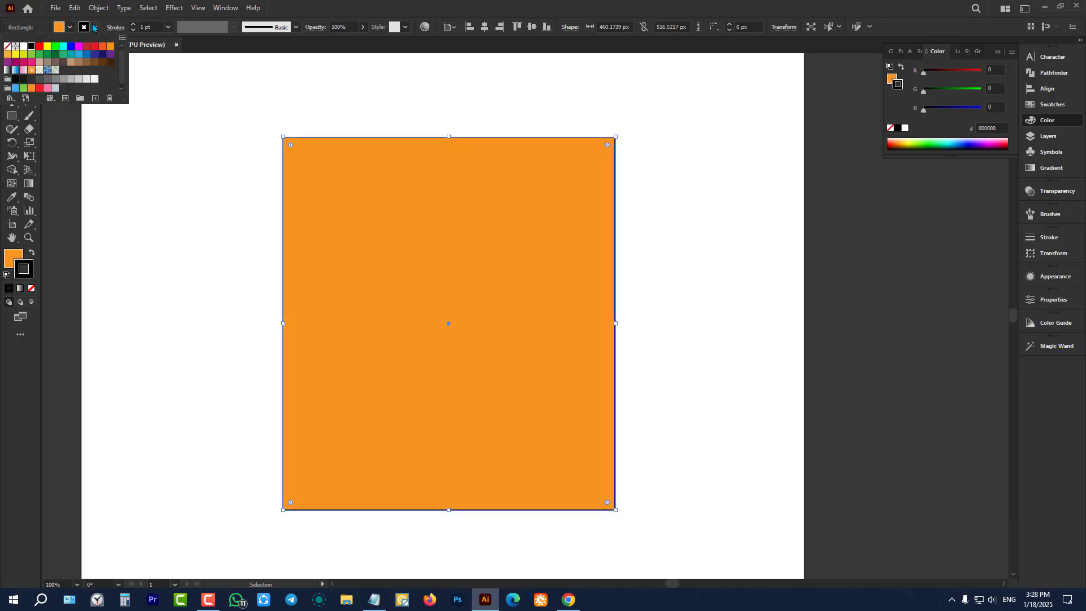
pyautogui.click(168, 27)
pyautogui.click(182, 295)
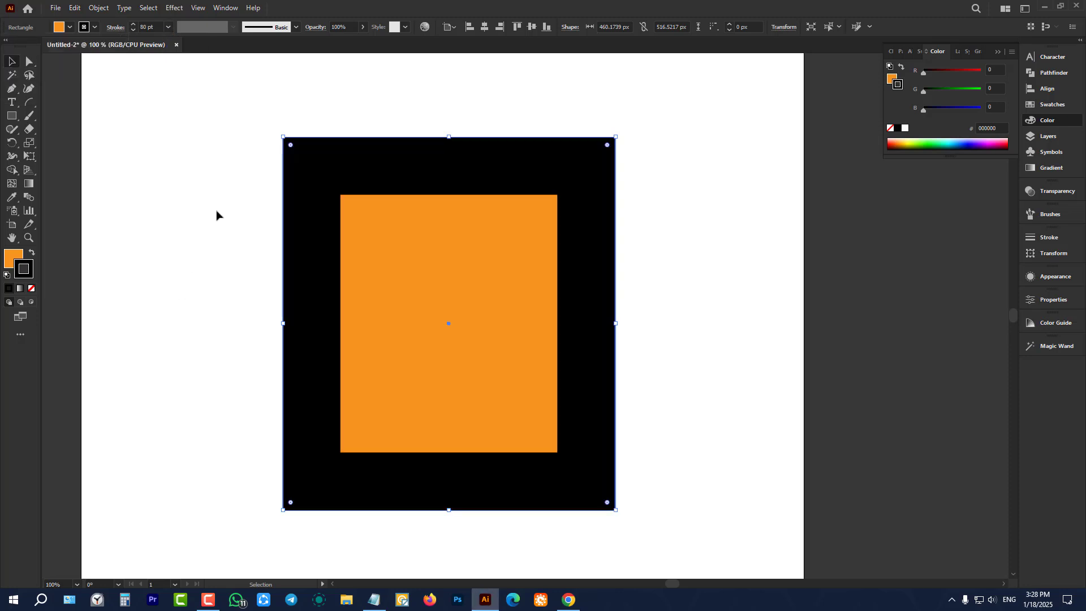
# Step: Apply a white-to-black gradient to the rectangle's stroke and swap it with the orange fill
pyautogui.moveTo(225, 195); pyautogui.dragTo(424, 337)
pyautogui.click(19, 289)
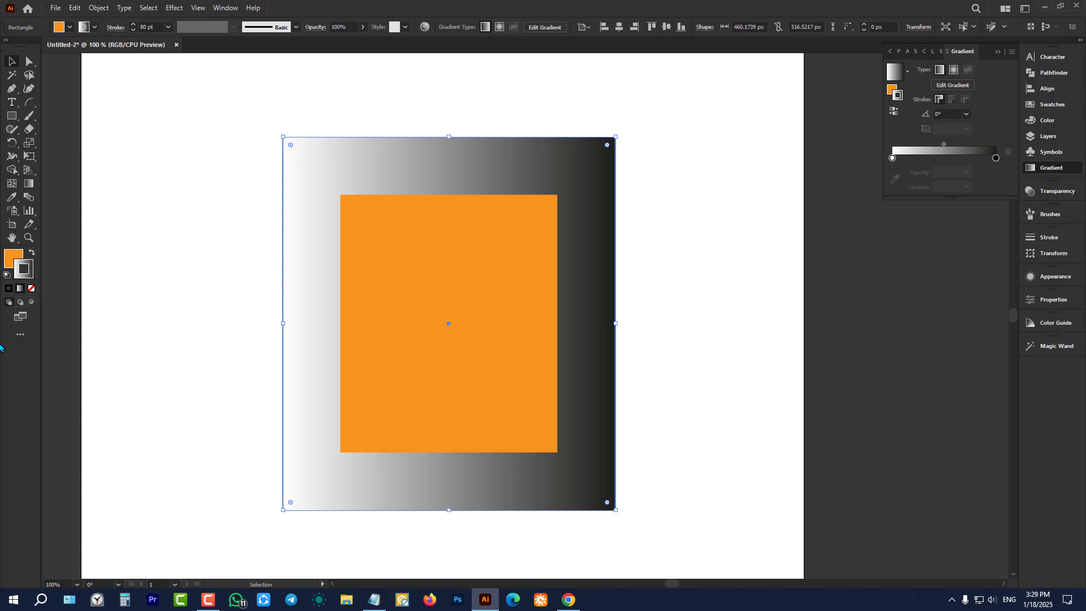
pyautogui.click(31, 253)
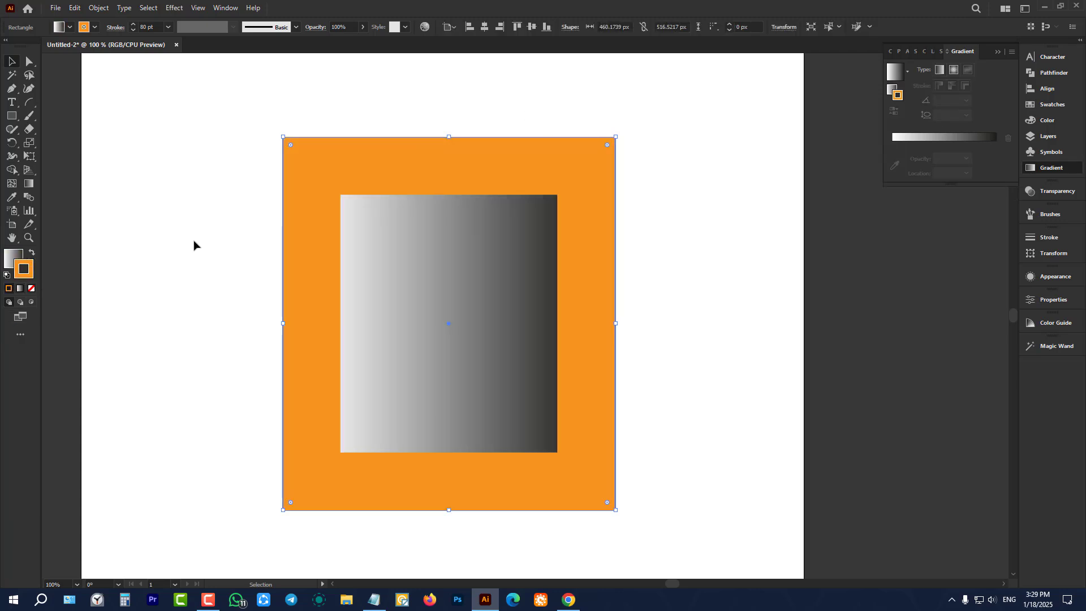
pyautogui.click(226, 244)
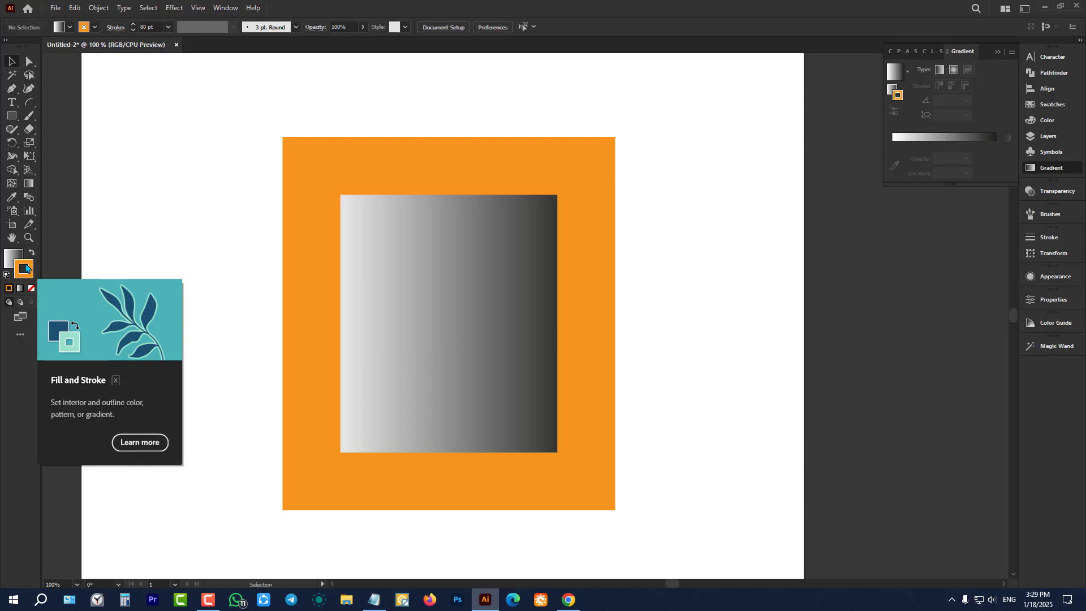
pyautogui.moveTo(224, 109); pyautogui.dragTo(678, 500)
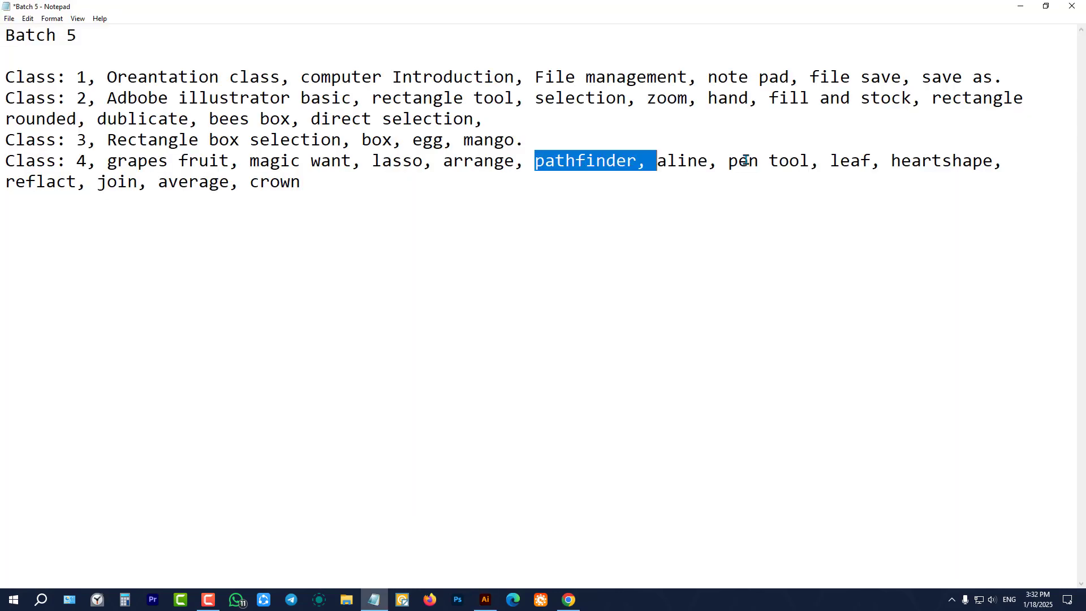
# Step: Switch from Notepad back to Illustrator and delete the gradient-filled rectangle from the artboard
pyautogui.click(1020, 6)
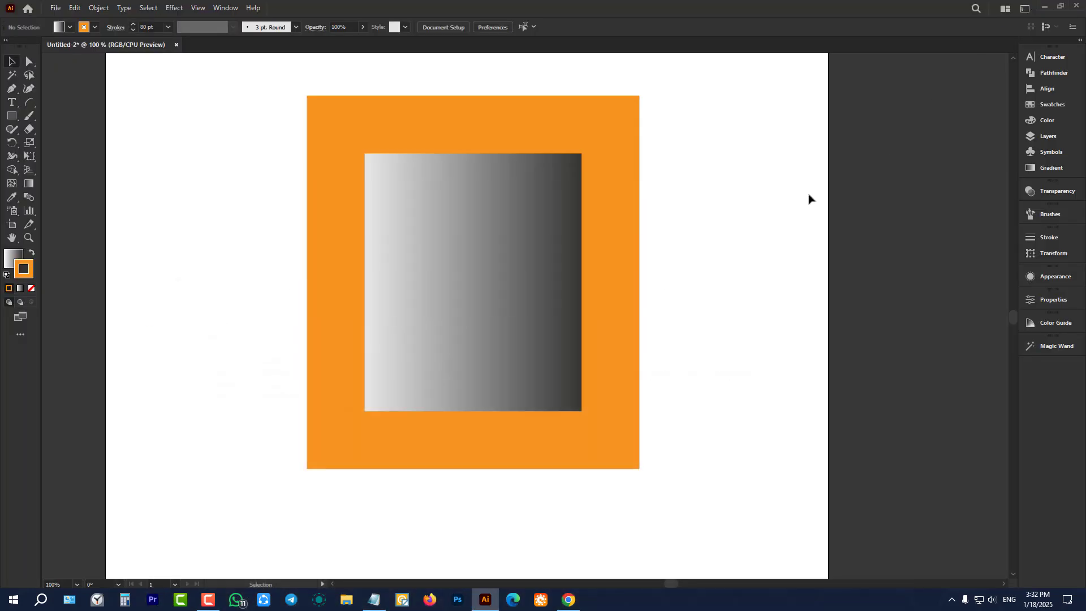
pyautogui.scroll(-2, 567, 245)
pyautogui.moveTo(398, 135); pyautogui.dragTo(657, 426)
pyautogui.press('Delete')
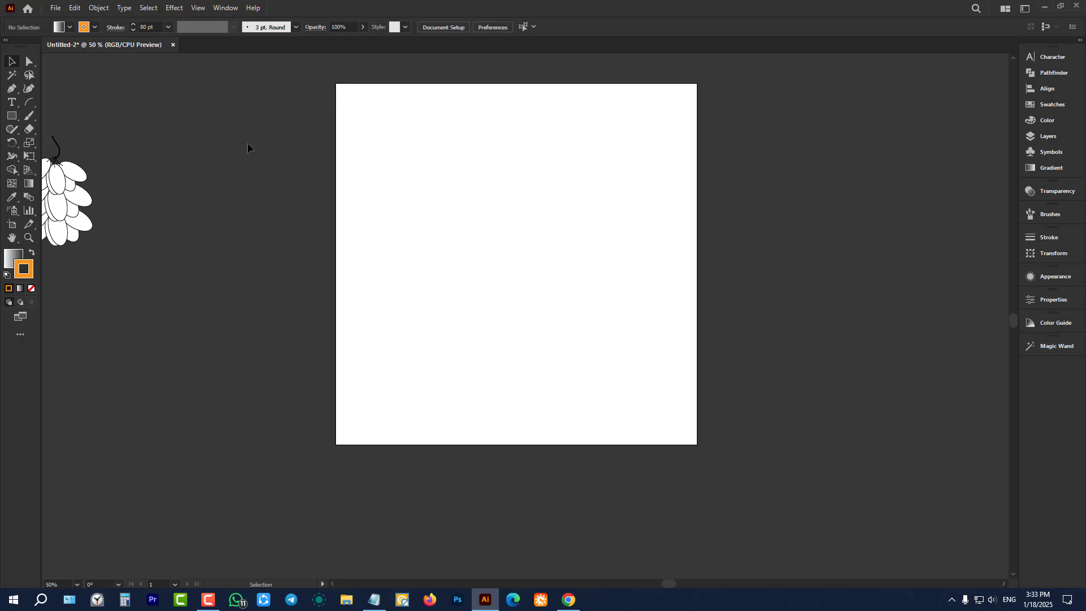
# Step: Open the Pathfinder panel, detach it from the dock and close it
pyautogui.scroll(1, 247, 146)
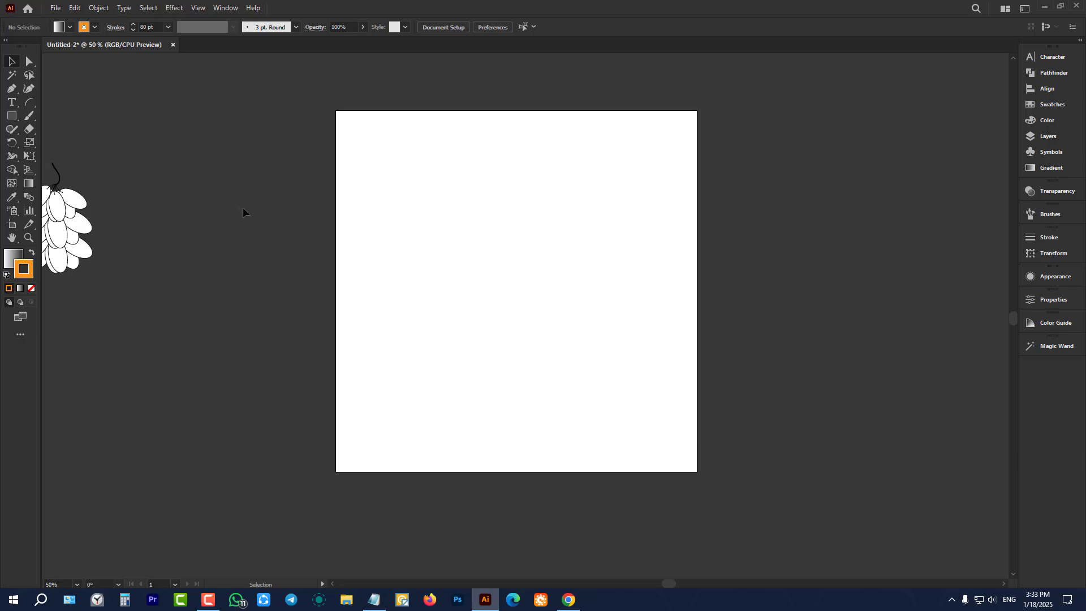
pyautogui.click(1030, 74)
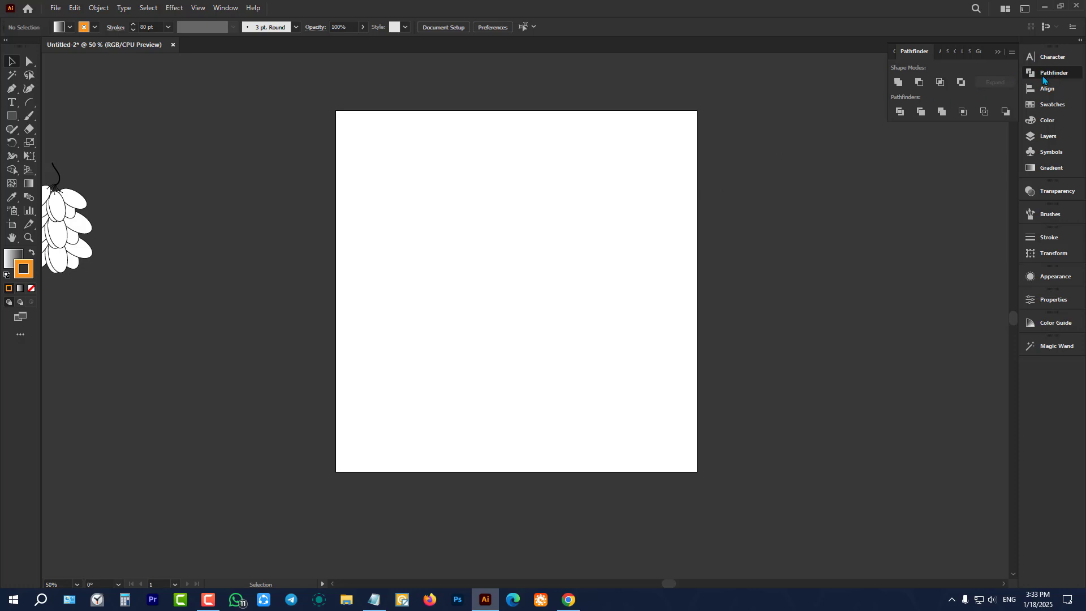
pyautogui.moveTo(1046, 75); pyautogui.dragTo(577, 228)
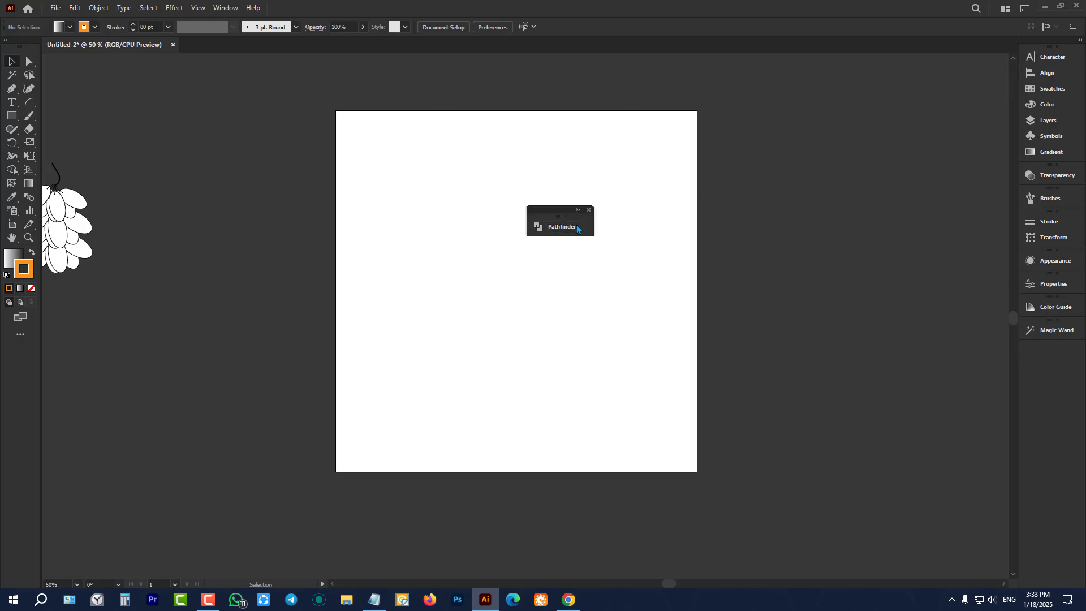
pyautogui.click(589, 210)
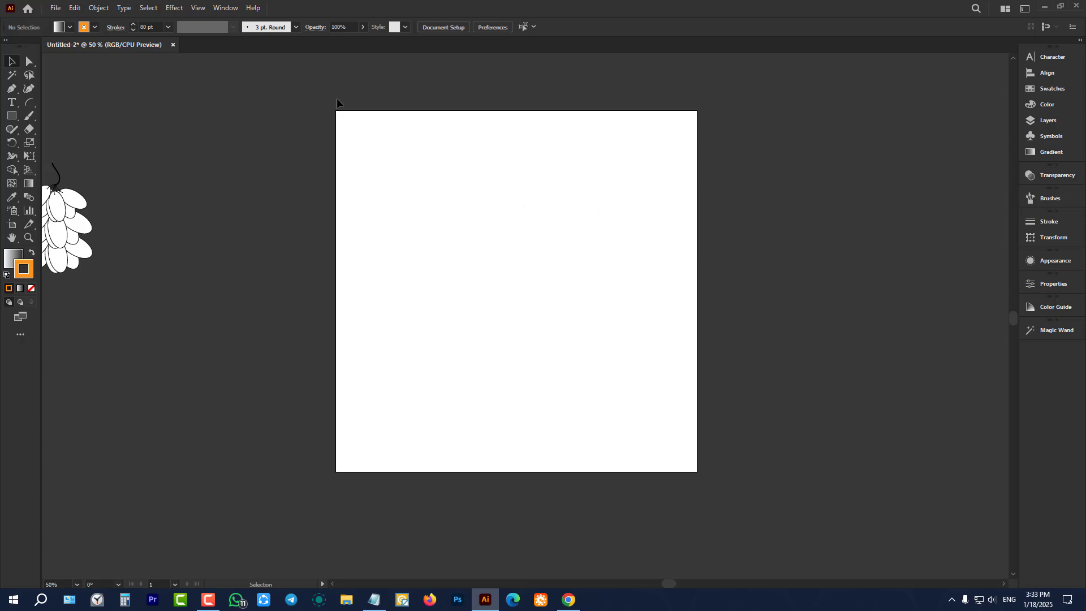
# Step: Reopen the Pathfinder panel, dock it between Align and Swatches in the collapsed panel group, and expand it
pyautogui.click(226, 8)
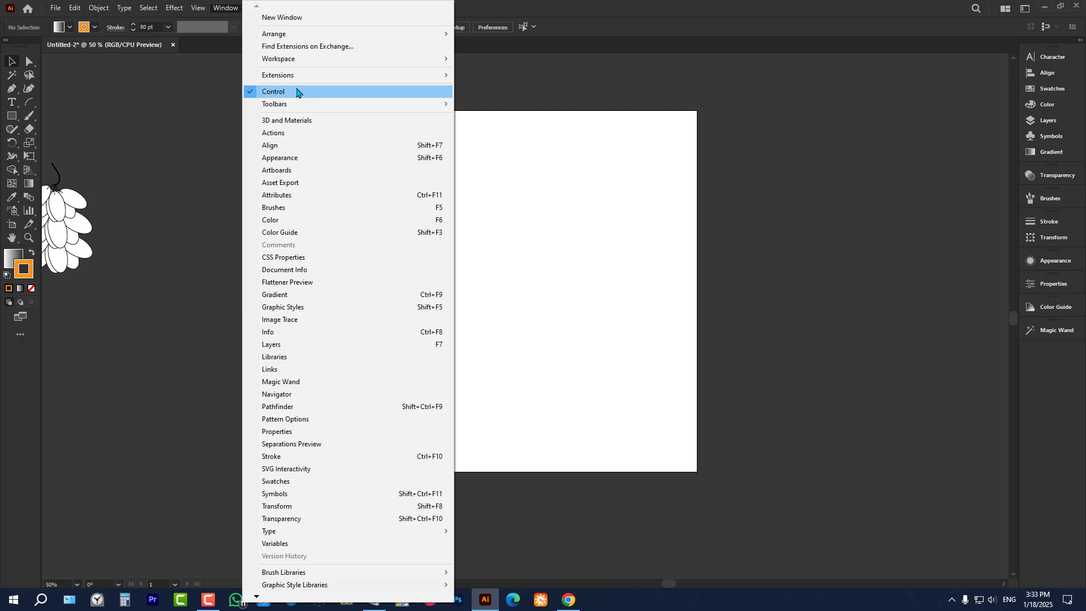
pyautogui.click(221, 71)
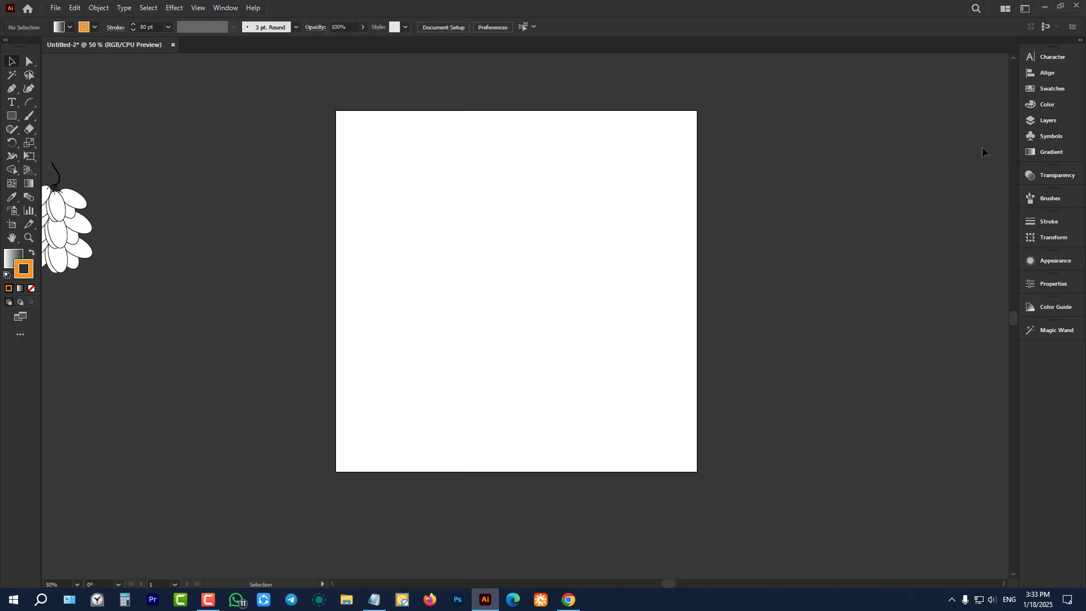
pyautogui.click(237, 6)
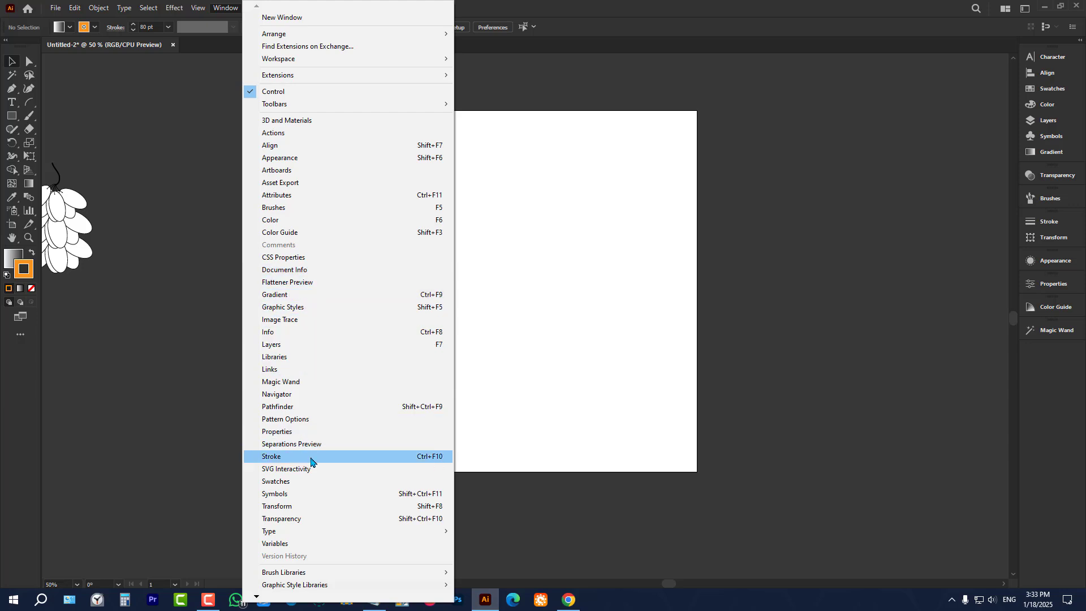
pyautogui.click(280, 409)
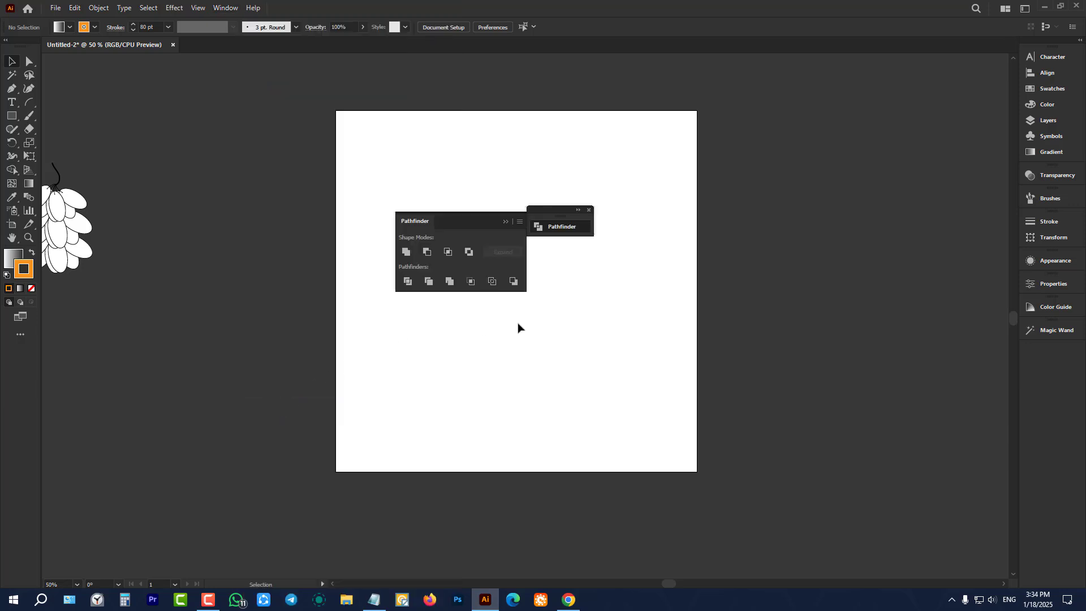
pyautogui.moveTo(476, 224); pyautogui.dragTo(675, 166)
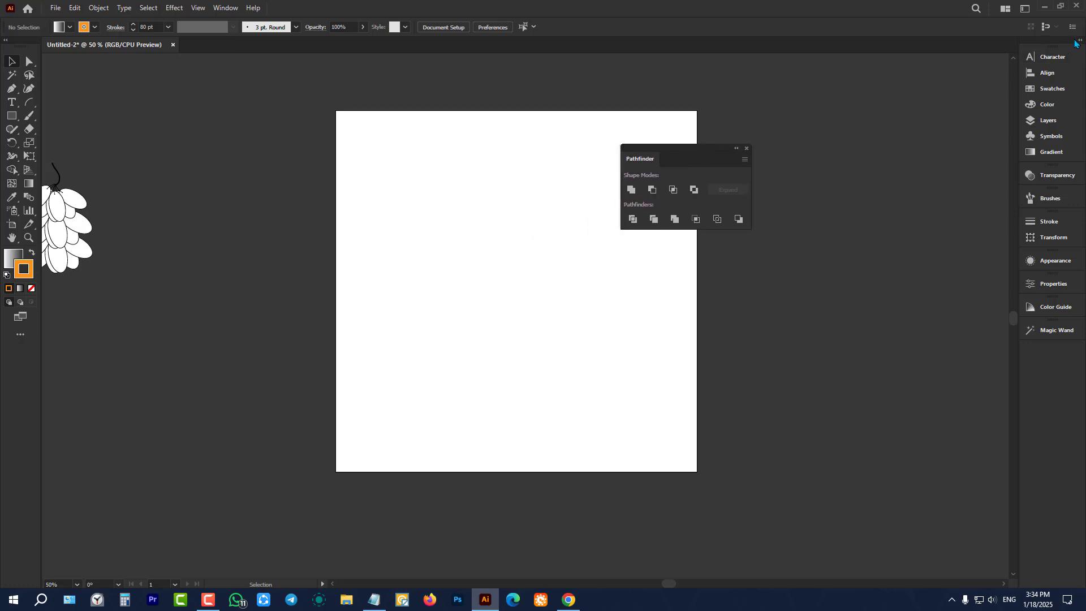
pyautogui.moveTo(712, 160); pyautogui.dragTo(1008, 83)
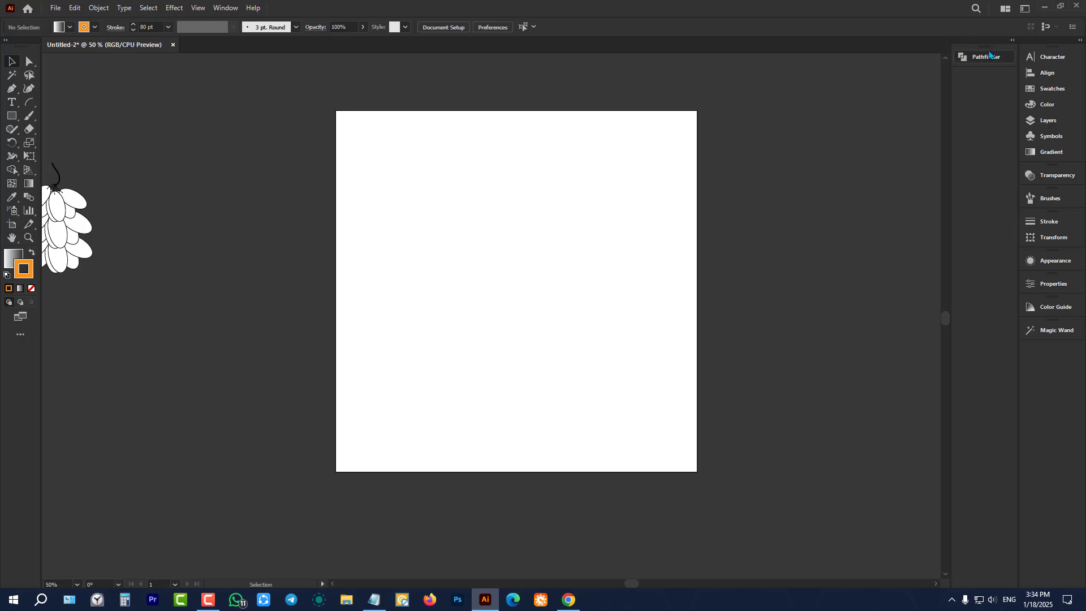
pyautogui.moveTo(989, 55); pyautogui.dragTo(1040, 86)
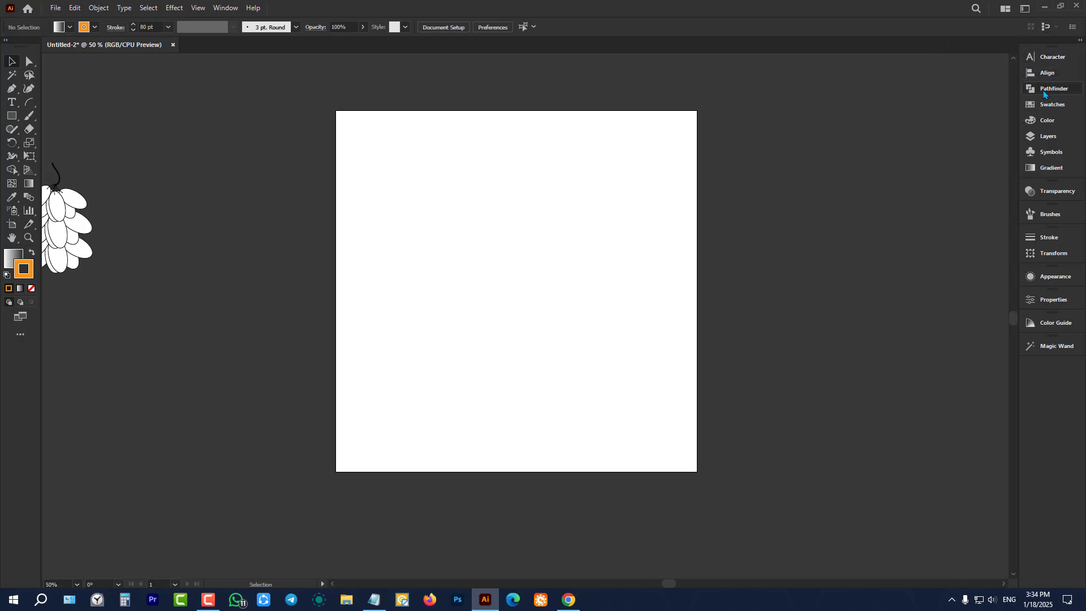
pyautogui.click(1045, 92)
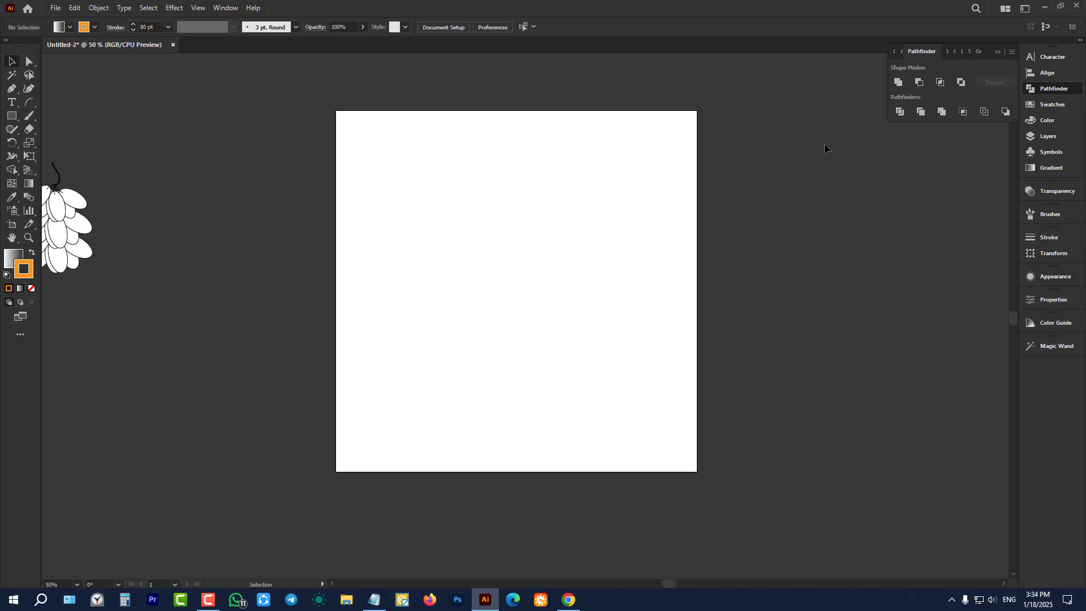
# Step: Draw a square of about 180 by 180 px near the artboard's upper-left corner
pyautogui.click(15, 119)
pyautogui.scroll(1, 593, 129)
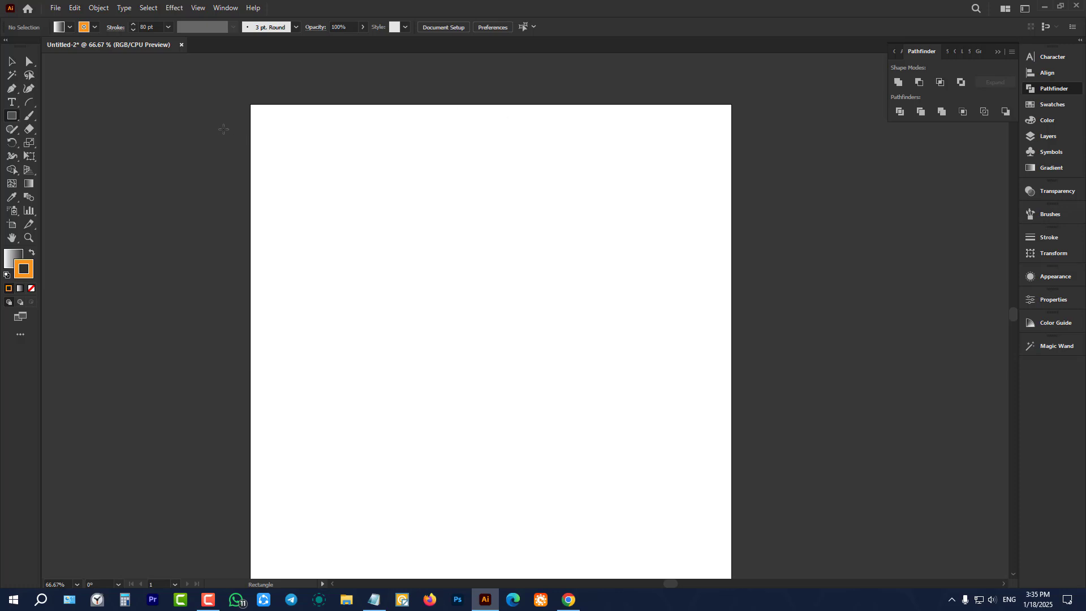
pyautogui.scroll(-1, 223, 129)
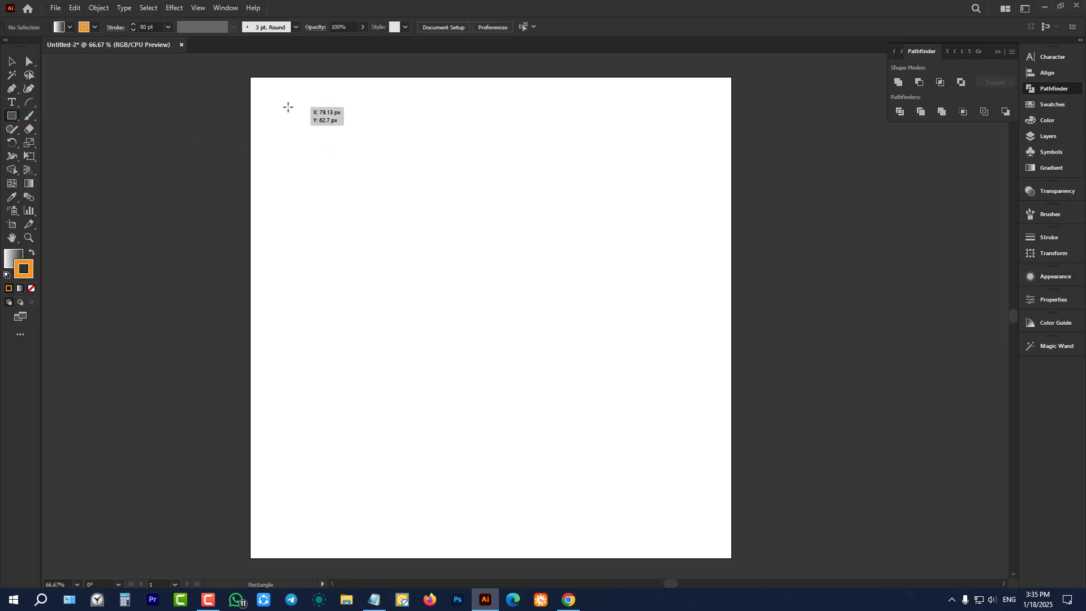
pyautogui.moveTo(287, 107); pyautogui.dragTo(375, 193)
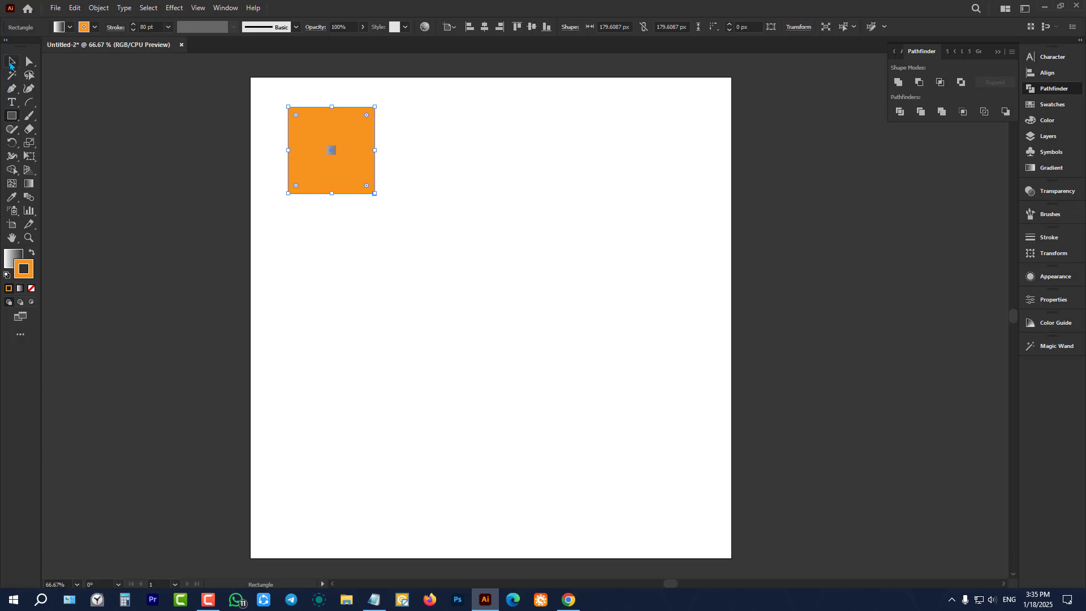
pyautogui.click(10, 65)
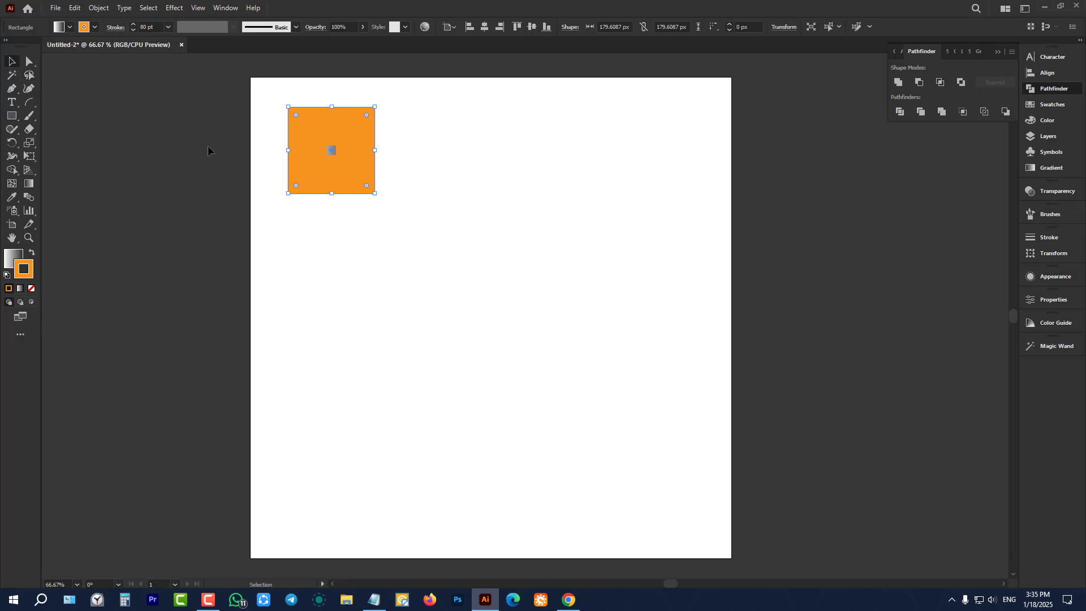
# Step: Remove the square's gradient fill and swap fill with stroke, giving it an orange fill and no stroke
pyautogui.click(11, 260)
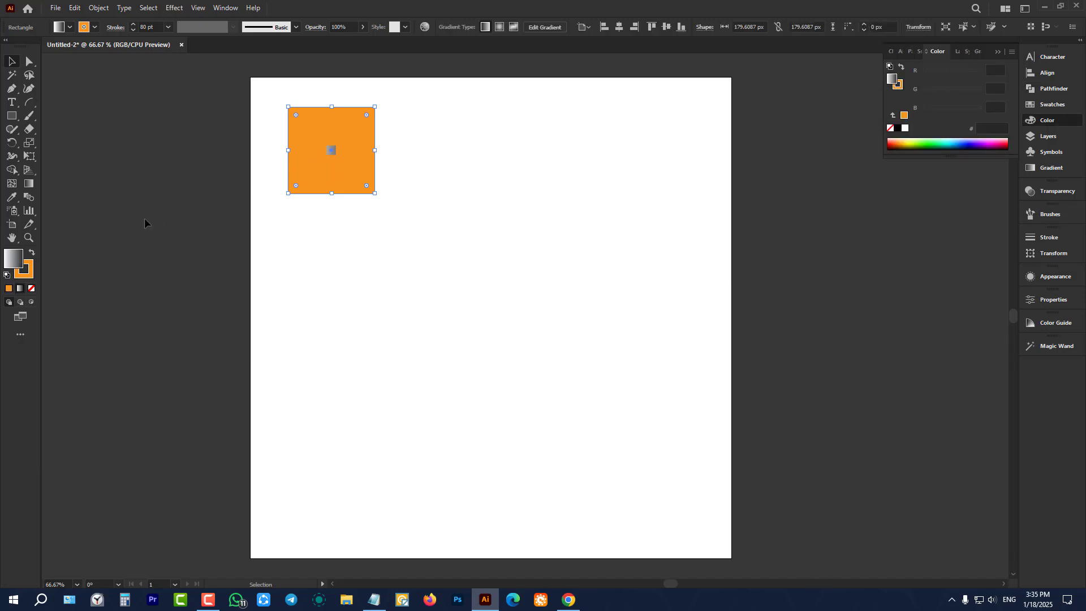
pyautogui.click(32, 288)
pyautogui.click(31, 252)
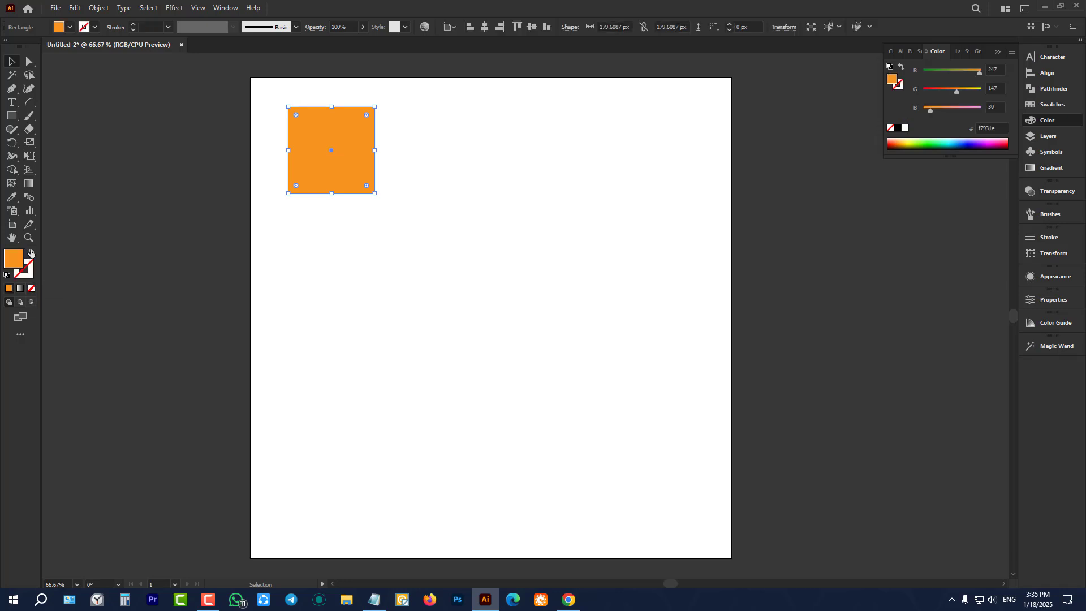
pyautogui.click(93, 236)
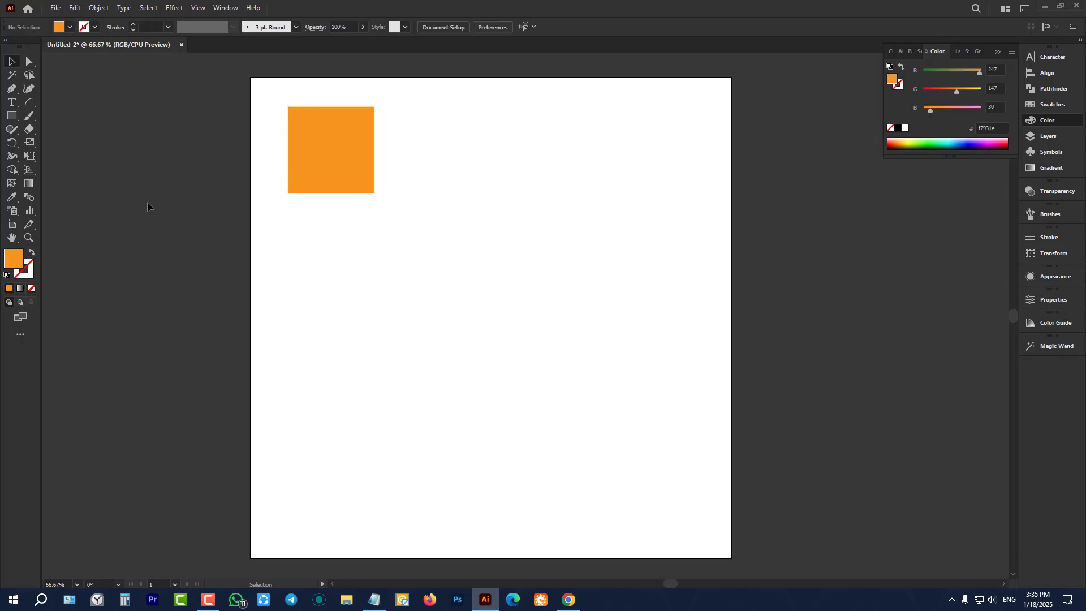
pyautogui.click(291, 113)
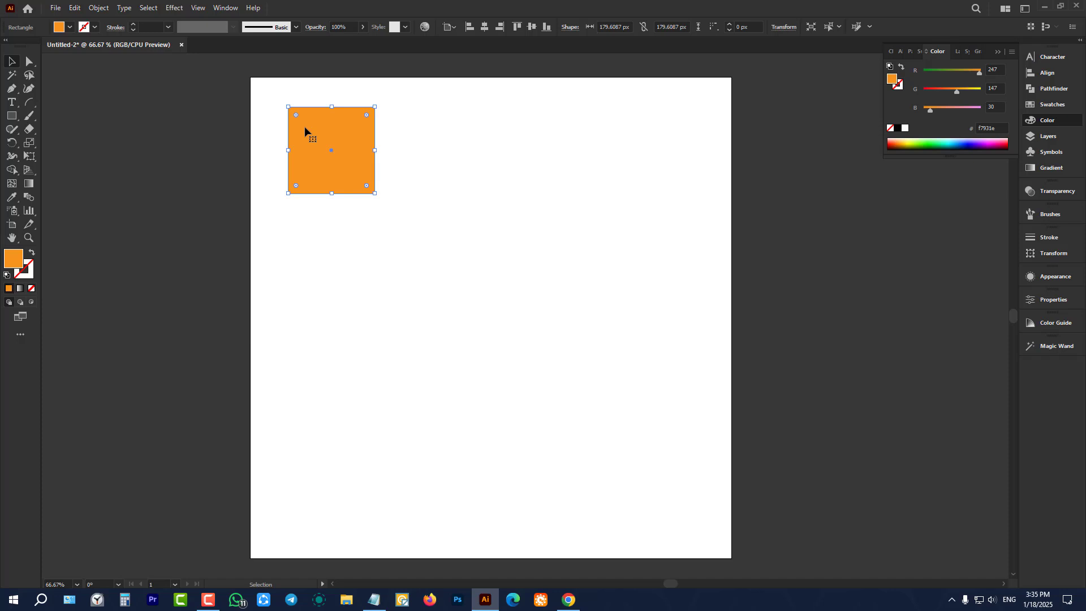
pyautogui.click(418, 209)
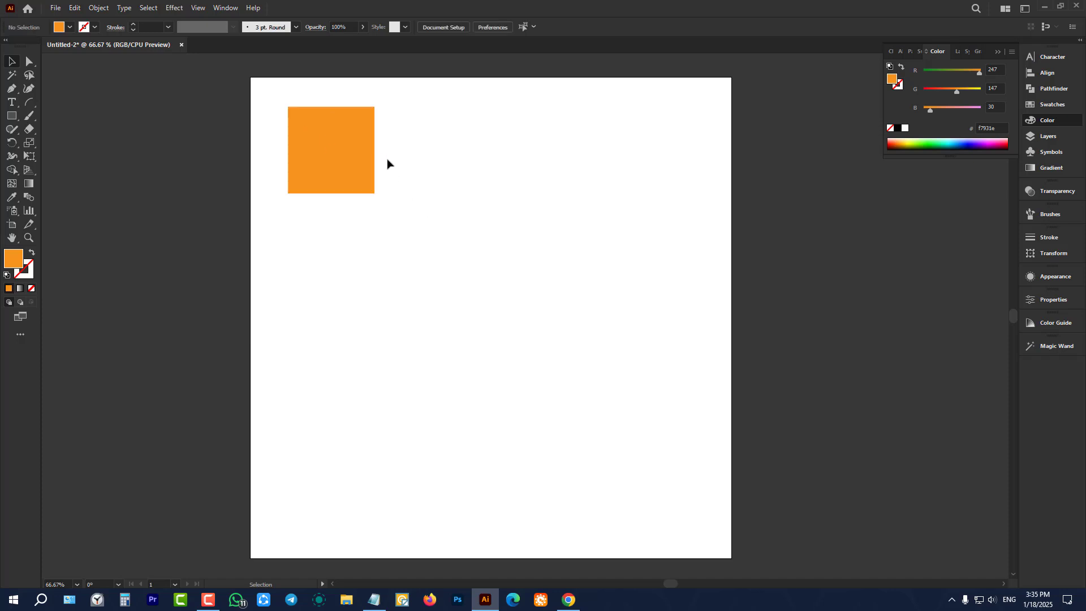
# Step: Duplicate the orange square diagonally down and to the right so the copy overlaps the original's lower-right corner
pyautogui.moveTo(347, 146); pyautogui.dragTo(389, 186)
pyautogui.scroll(1, 368, 177)
pyautogui.scroll(2, 340, 153)
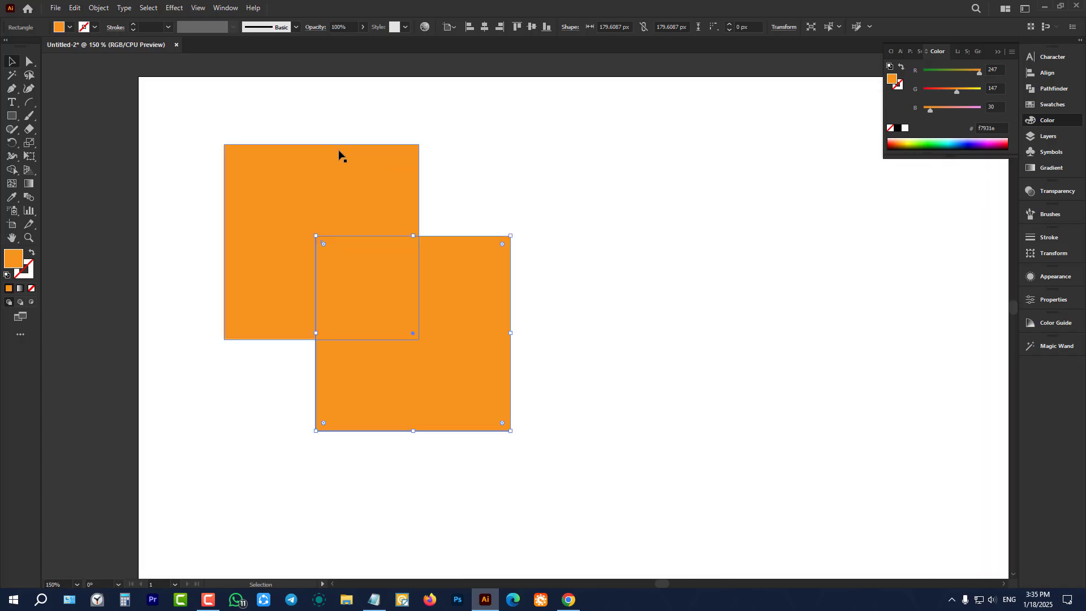
pyautogui.click(351, 111)
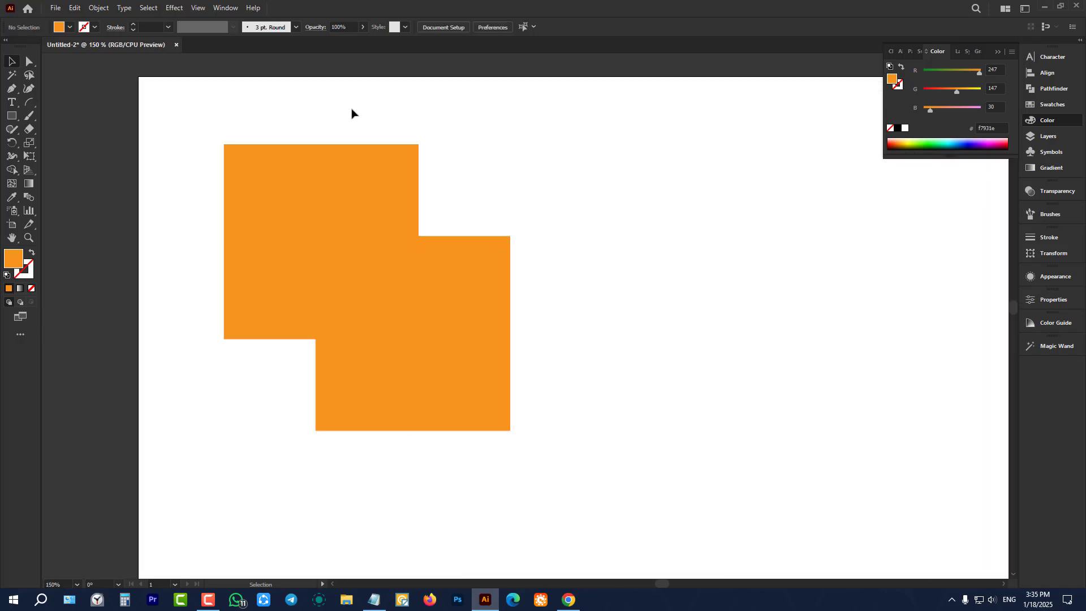
# Step: Fill the front square, the lower-right copy, with the pure blue swatch (0000ff)
pyautogui.click(422, 298)
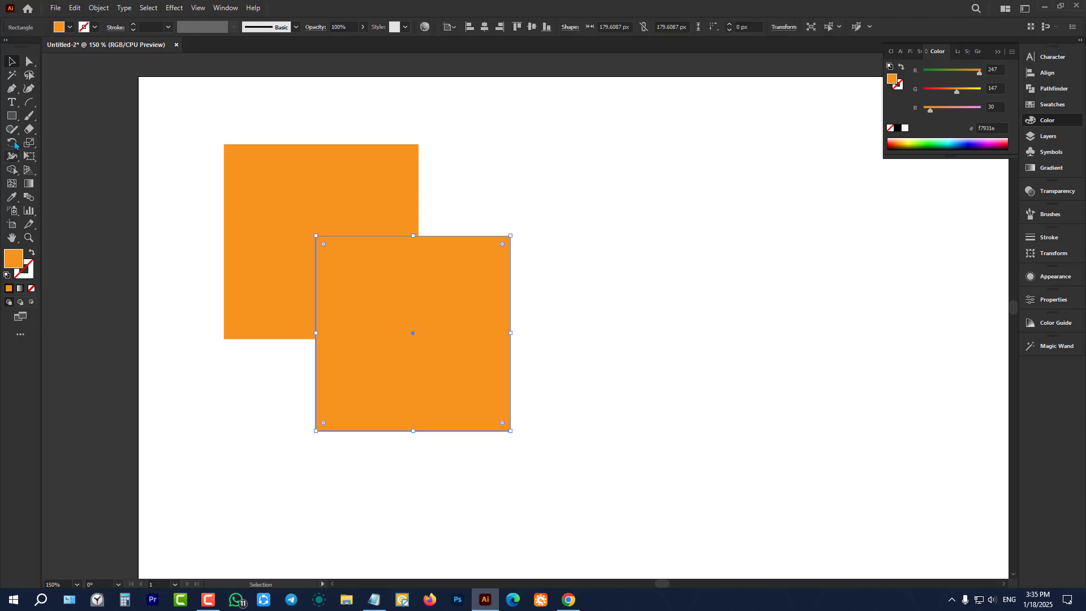
pyautogui.click(60, 27)
pyautogui.click(70, 46)
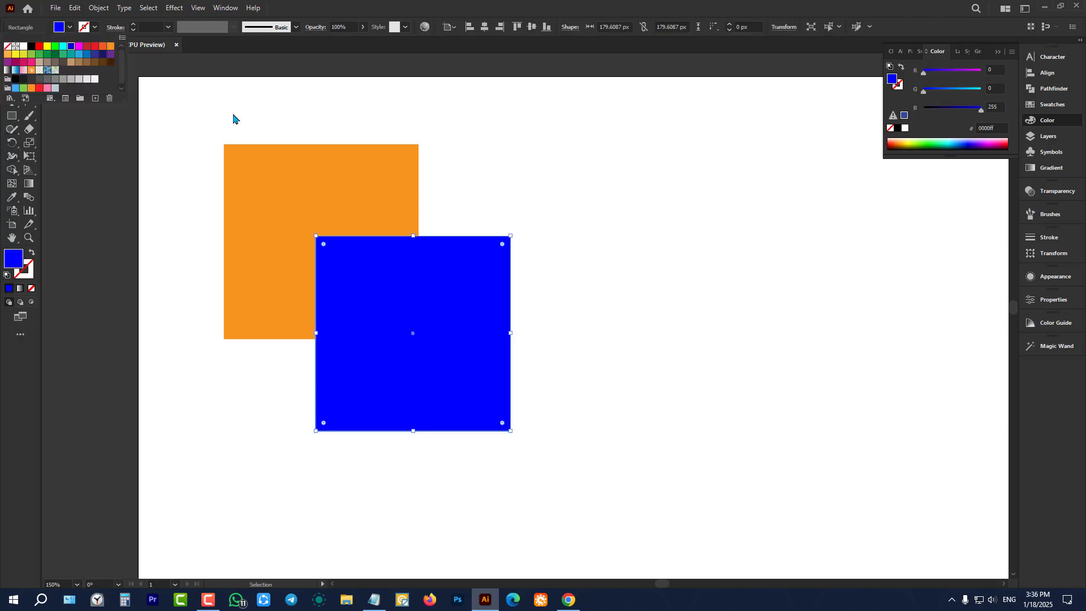
pyautogui.click(232, 115)
# Step: Try merging the orange and blue squares into one shape with Pathfinder's Unite mode
pyautogui.moveTo(228, 113); pyautogui.dragTo(513, 413)
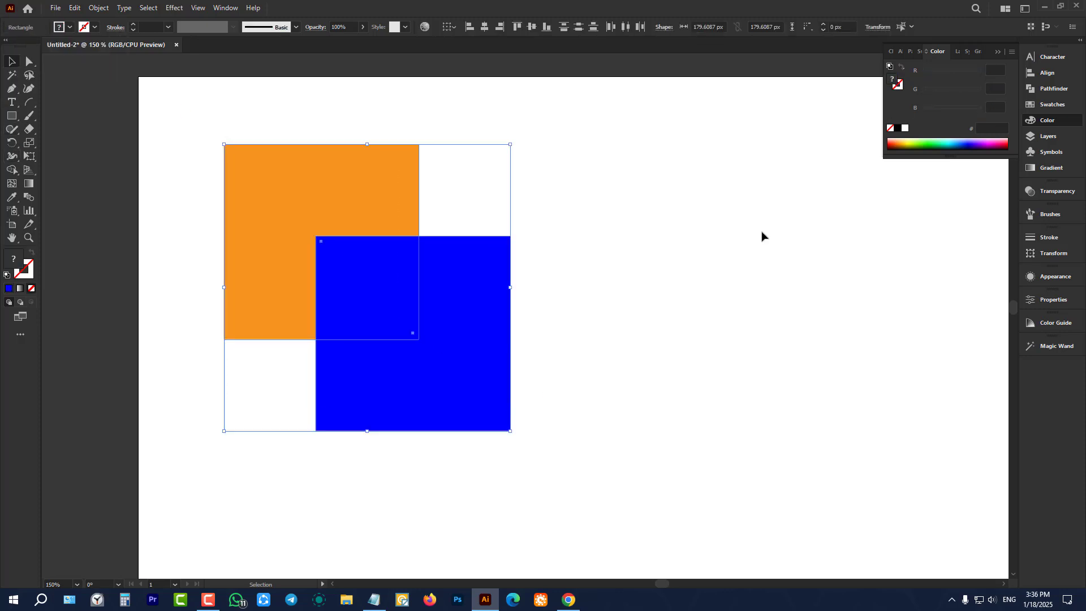
pyautogui.click(1055, 88)
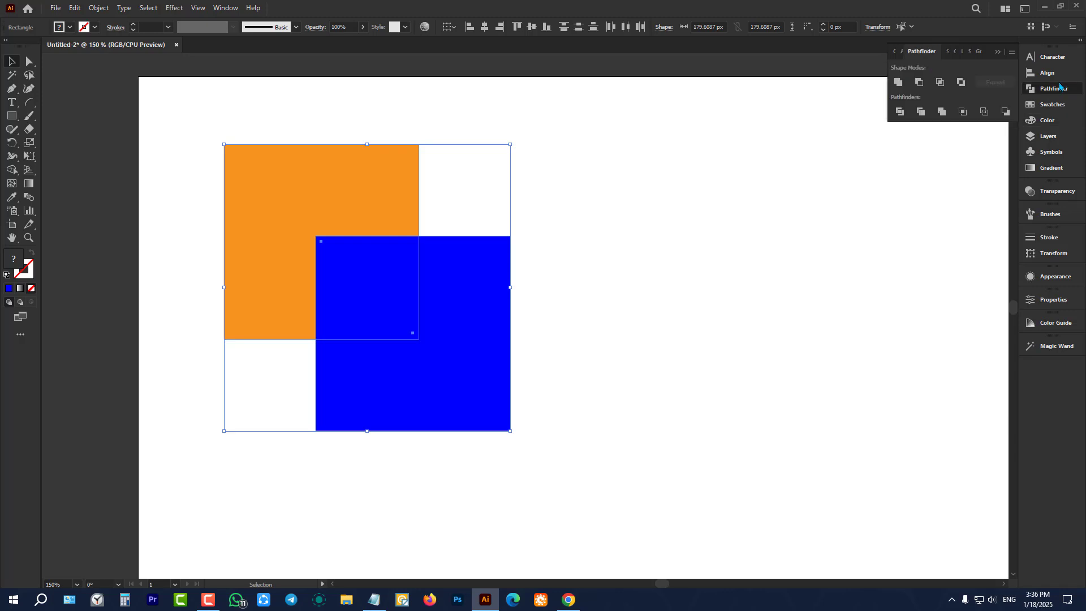
pyautogui.click(898, 84)
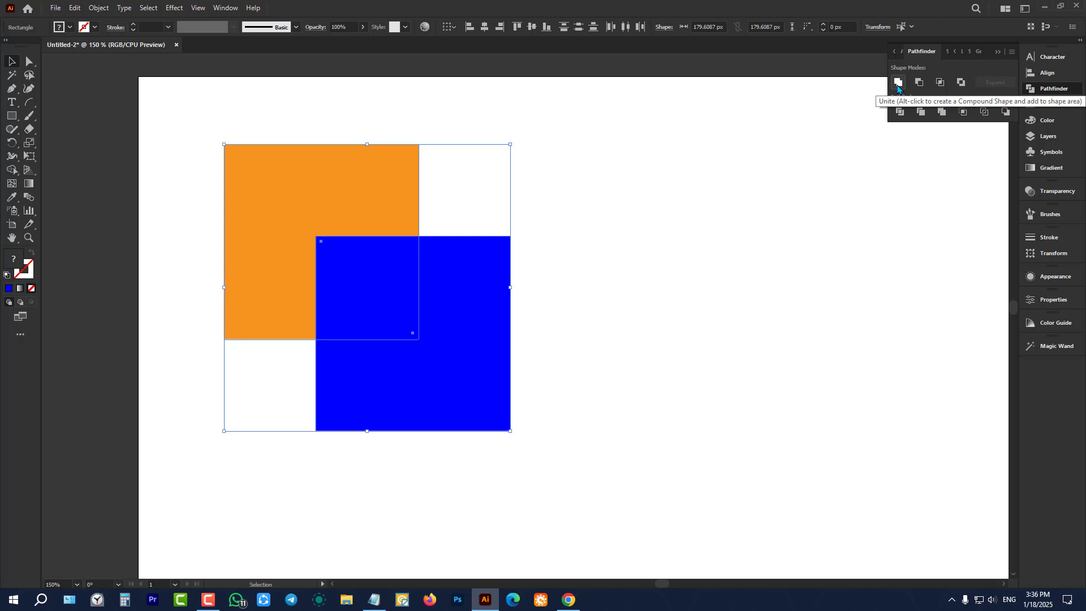
pyautogui.click(898, 83)
pyautogui.click(645, 244)
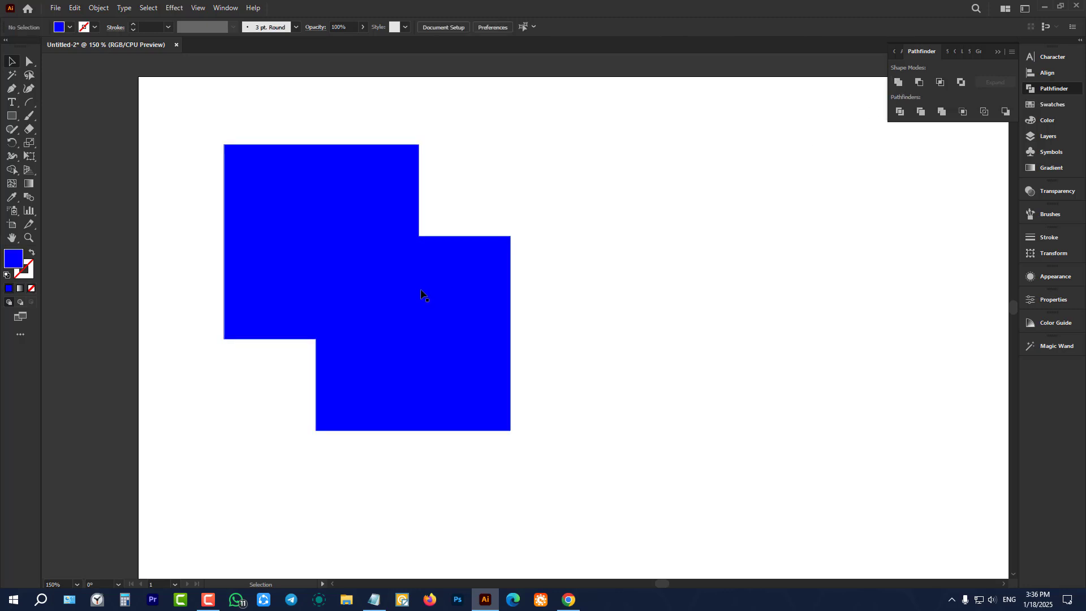
pyautogui.click(422, 296)
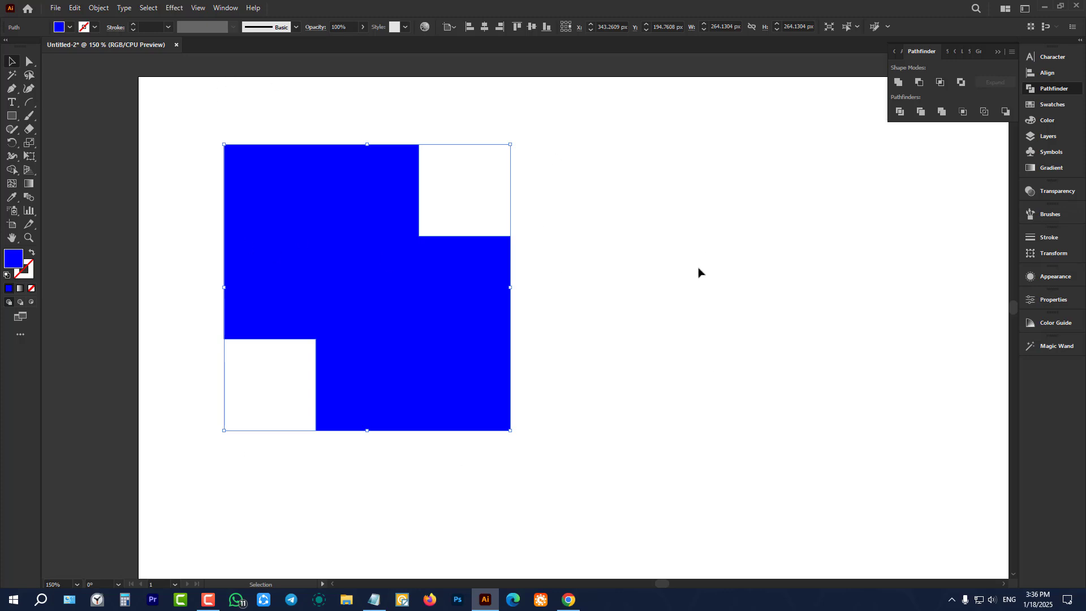
pyautogui.click(625, 229)
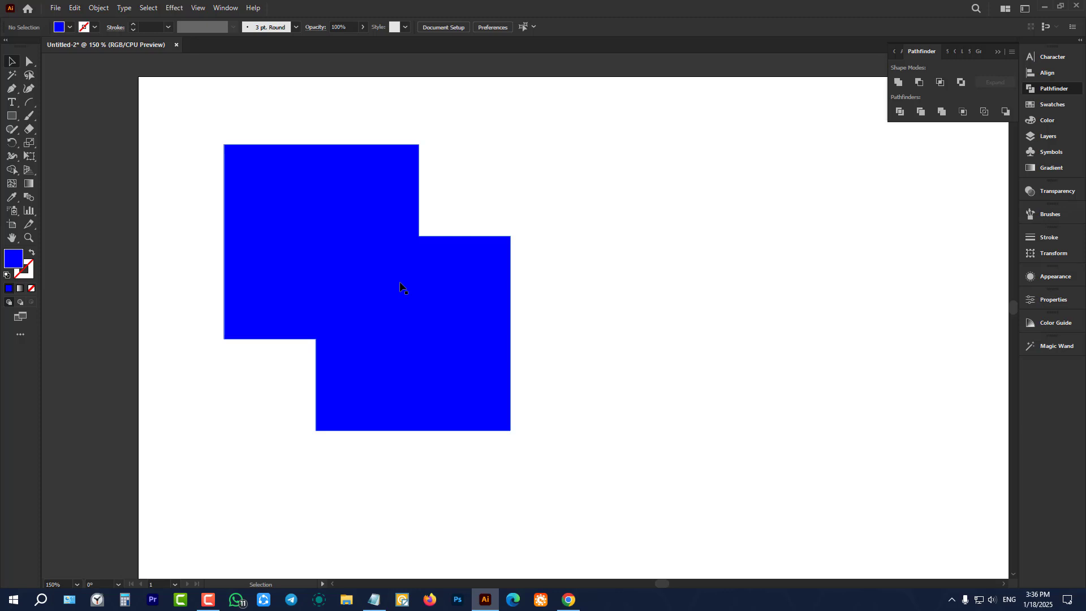
# Step: Undo the Unite operation on the two squares
pyautogui.hotkey('ctrl', 'z')
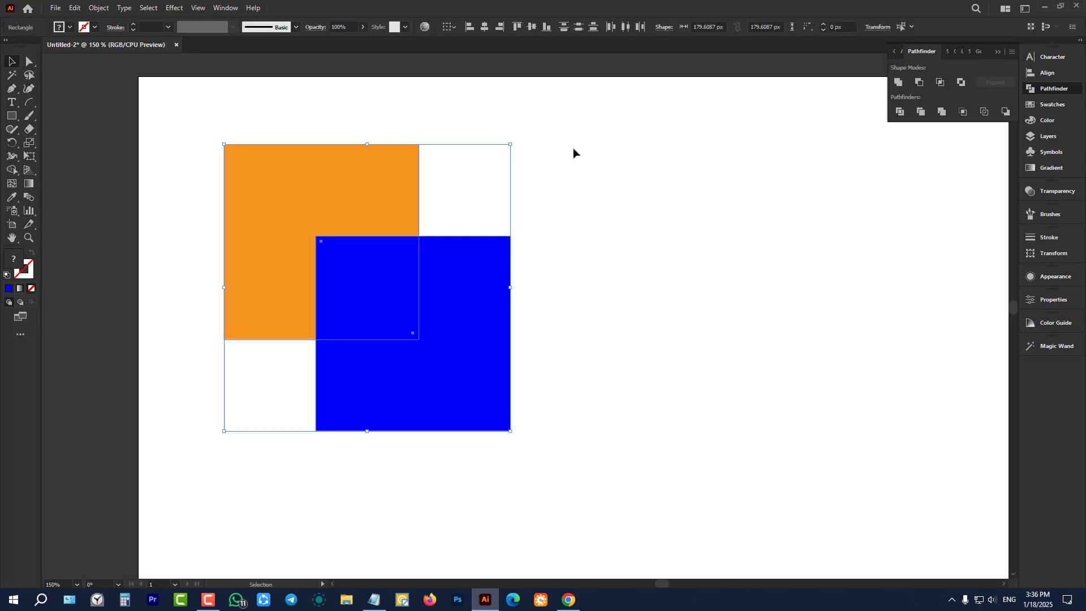
pyautogui.click(571, 151)
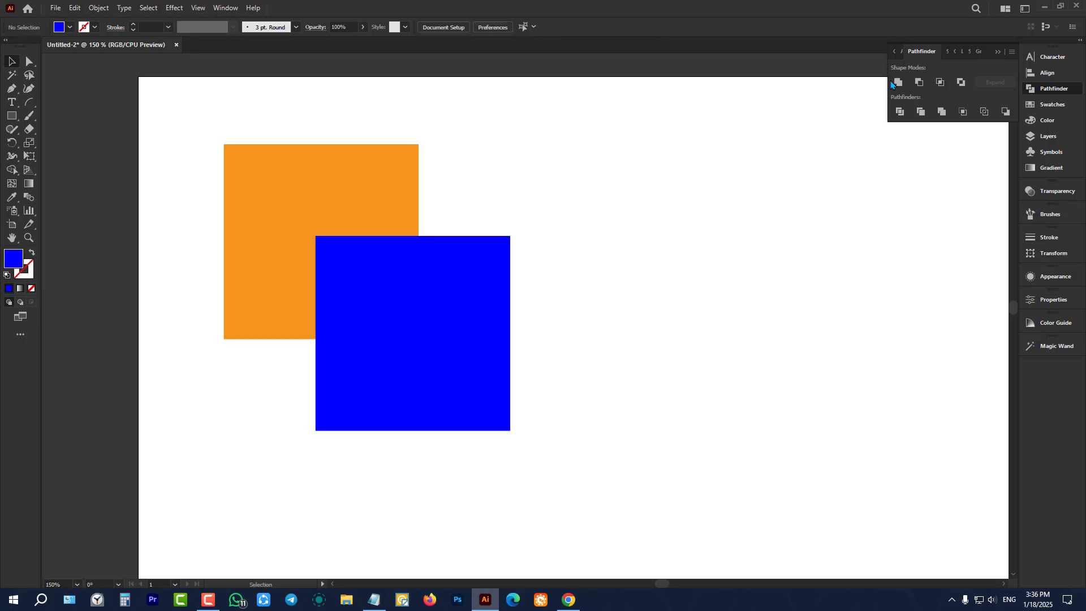
pyautogui.click(449, 323)
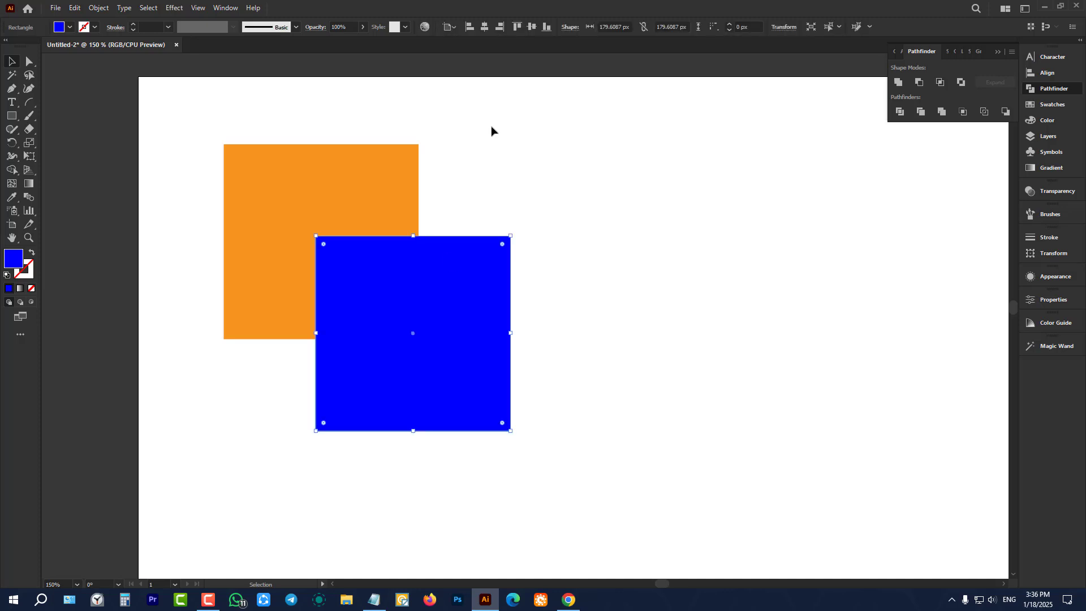
# Step: Group the orange and blue squares and move the group to about X 456 px, Y 295 px
pyautogui.moveTo(492, 129); pyautogui.dragTo(282, 419)
pyautogui.press('a')
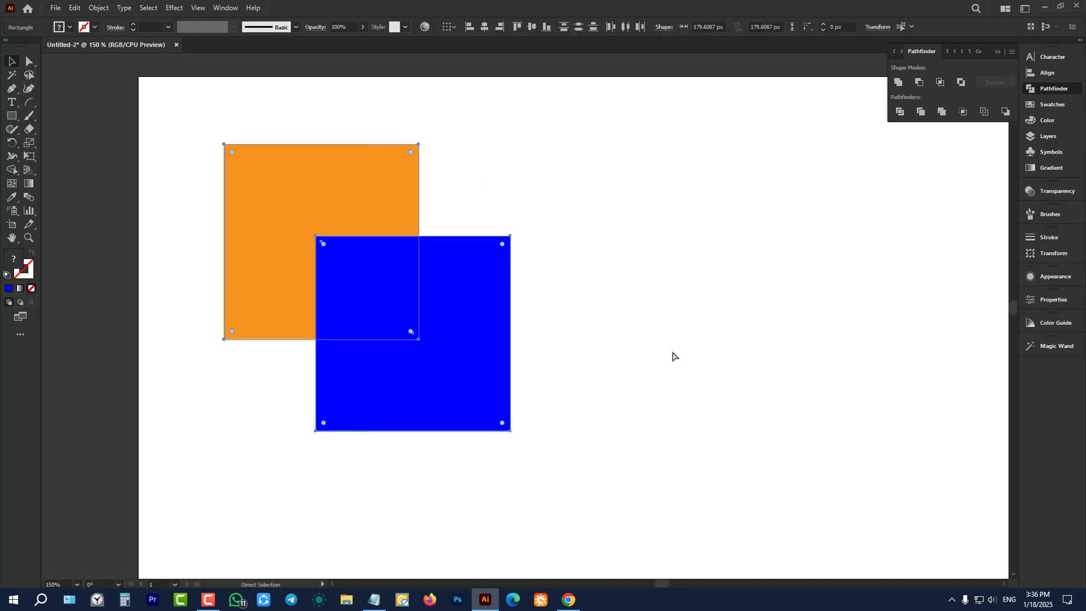
pyautogui.hotkey('ctrl', 'g')
pyautogui.click(664, 333)
pyautogui.moveTo(483, 287); pyautogui.dragTo(656, 270)
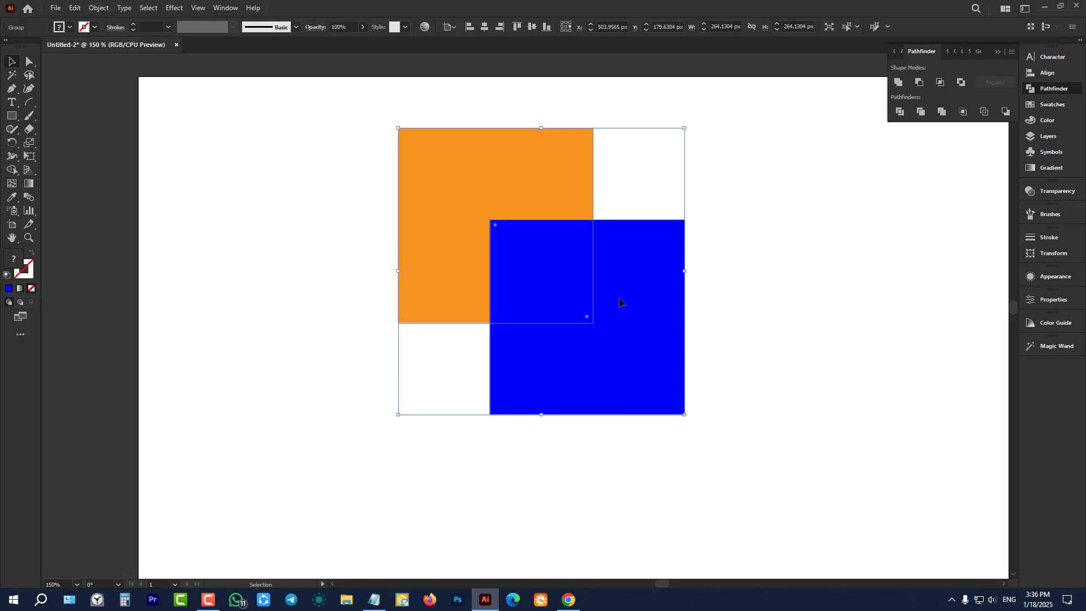
pyautogui.moveTo(620, 301); pyautogui.dragTo(567, 426)
pyautogui.scroll(-3, 503, 367)
# Step: Ungroup the two squares, and try moving the blue one on its own before undoing that move
pyautogui.rightClick(491, 342)
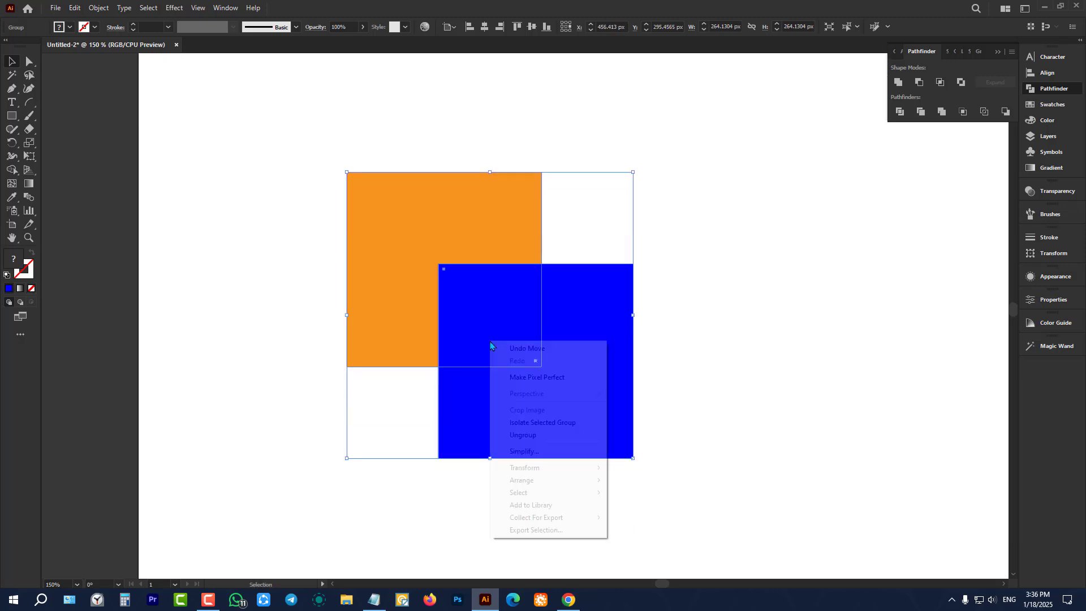
pyautogui.click(534, 435)
pyautogui.click(647, 377)
pyautogui.moveTo(612, 337); pyautogui.dragTo(665, 344)
pyautogui.hotkey('ctrl', 'z')
# Step: Select both the orange and the blue square
pyautogui.moveTo(697, 135); pyautogui.dragTo(439, 365)
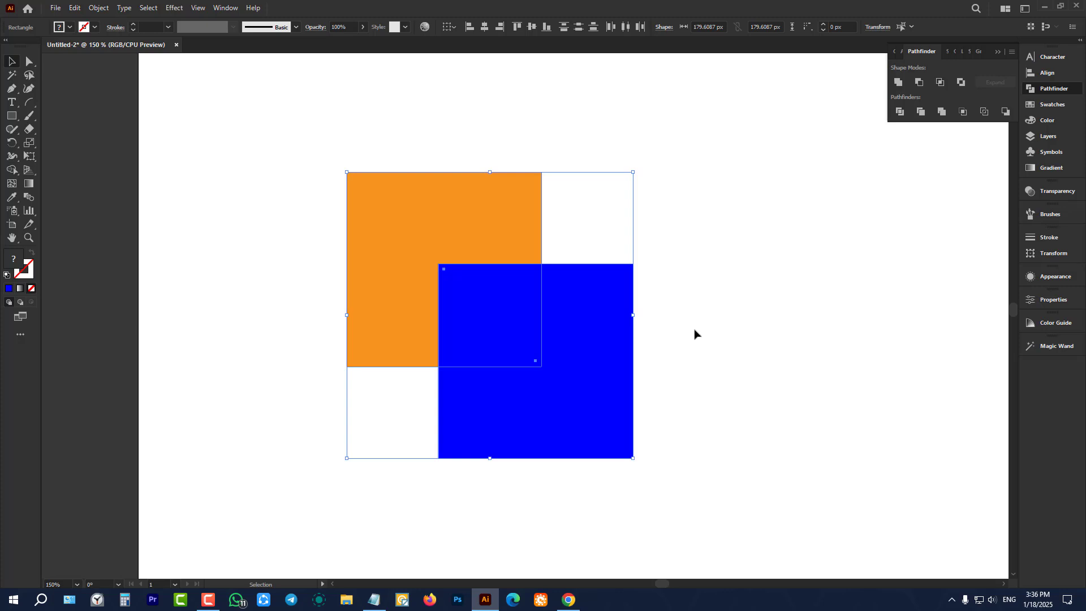
pyautogui.scroll(-1, 695, 333)
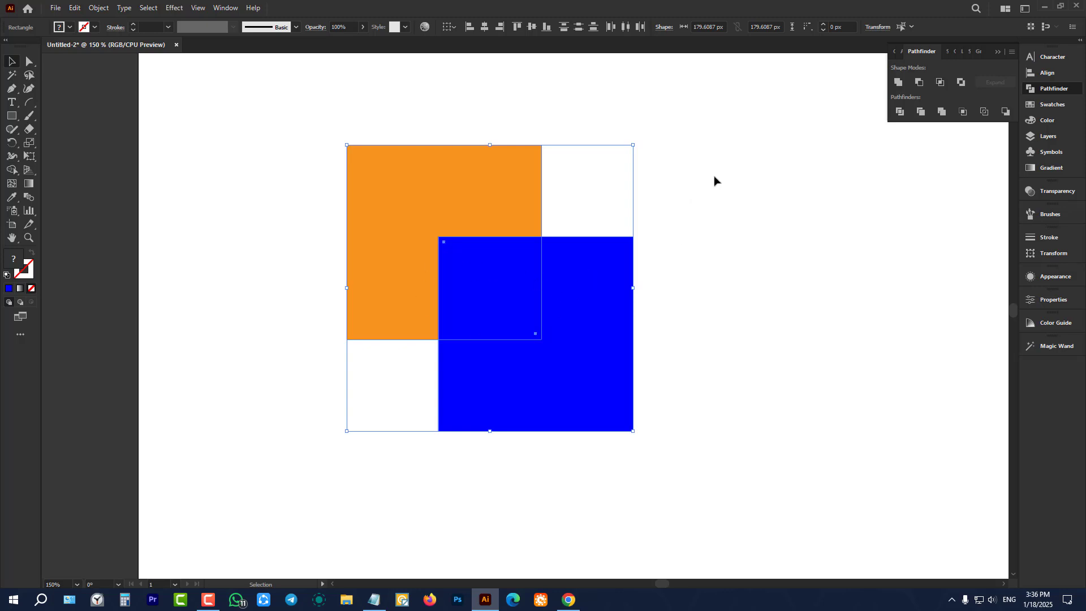
# Step: Combine the two selected squares into a single shape with the Unite shape mode and deselect it
pyautogui.click(898, 82)
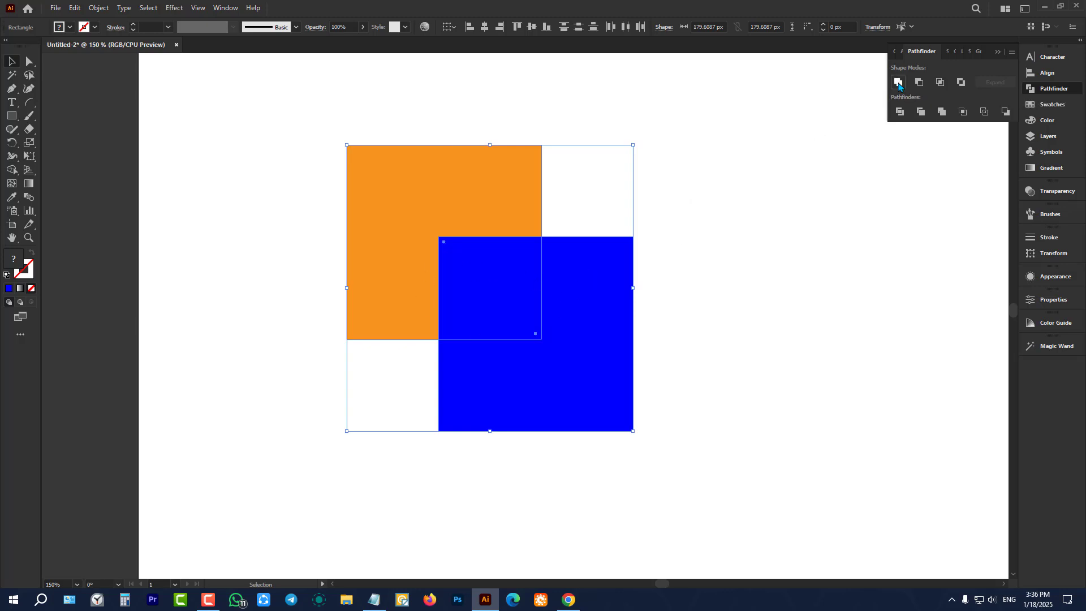
pyautogui.click(797, 232)
pyautogui.moveTo(615, 150); pyautogui.dragTo(416, 332)
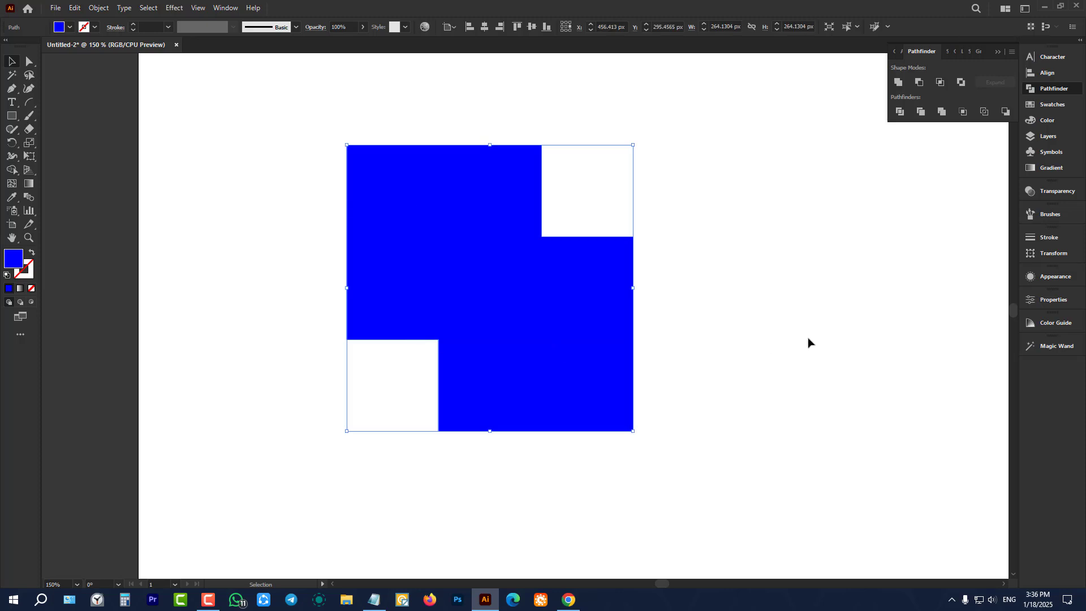
pyautogui.click(808, 342)
pyautogui.rightClick(557, 303)
pyautogui.click(546, 225)
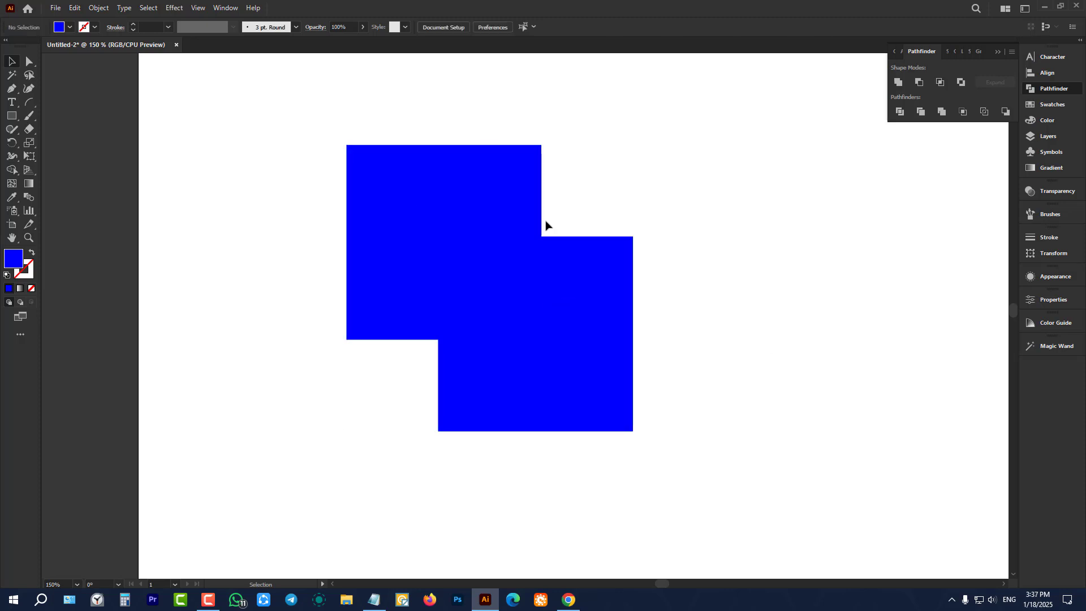
# Step: Move the united blue shape to about X 492 px, Y 306 px
pyautogui.moveTo(516, 258); pyautogui.dragTo(614, 313)
pyautogui.moveTo(646, 366); pyautogui.dragTo(586, 317)
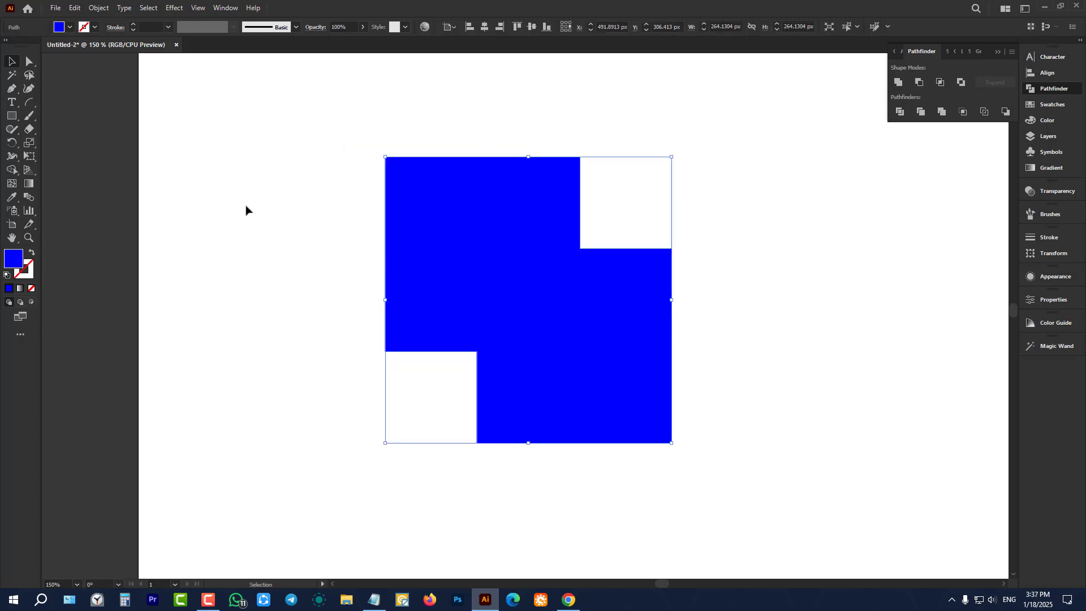
pyautogui.scroll(-1, 249, 218)
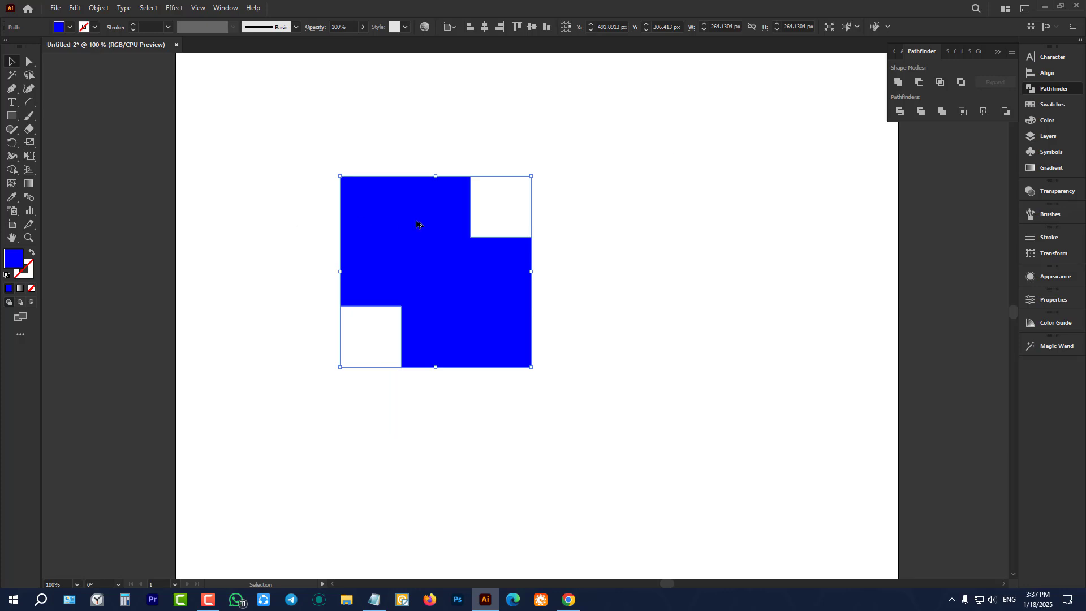
# Step: Undo the moves and the Unite operation to restore the separate orange and blue squares
pyautogui.click(650, 235)
pyautogui.hotkey('ctrl', 'z')
pyautogui.press('a')
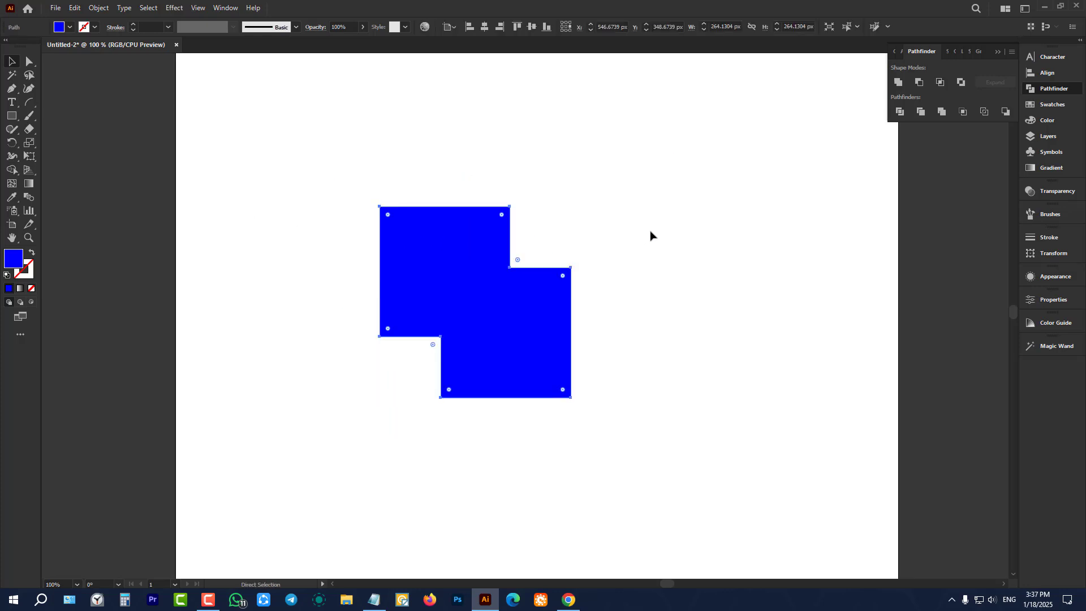
pyautogui.hotkey('ctrl', 'z')
pyautogui.hotkey('ctrl', 'z')
pyautogui.press('v')
pyautogui.click(490, 154)
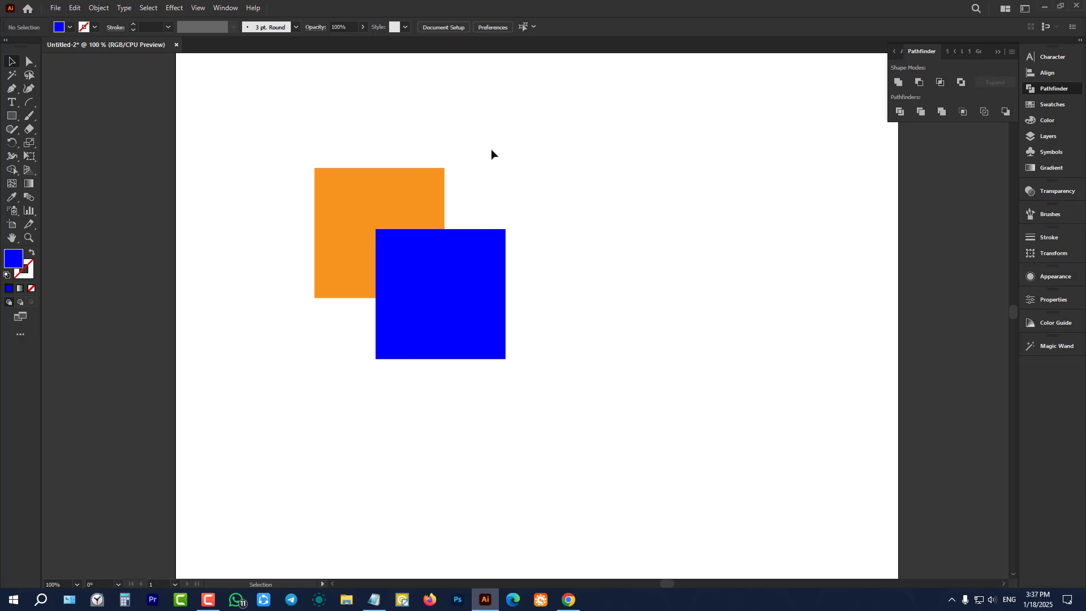
# Step: Try subtracting the blue square from the orange one with Minus Front, and undo the subtraction
pyautogui.moveTo(490, 154); pyautogui.dragTo(347, 368)
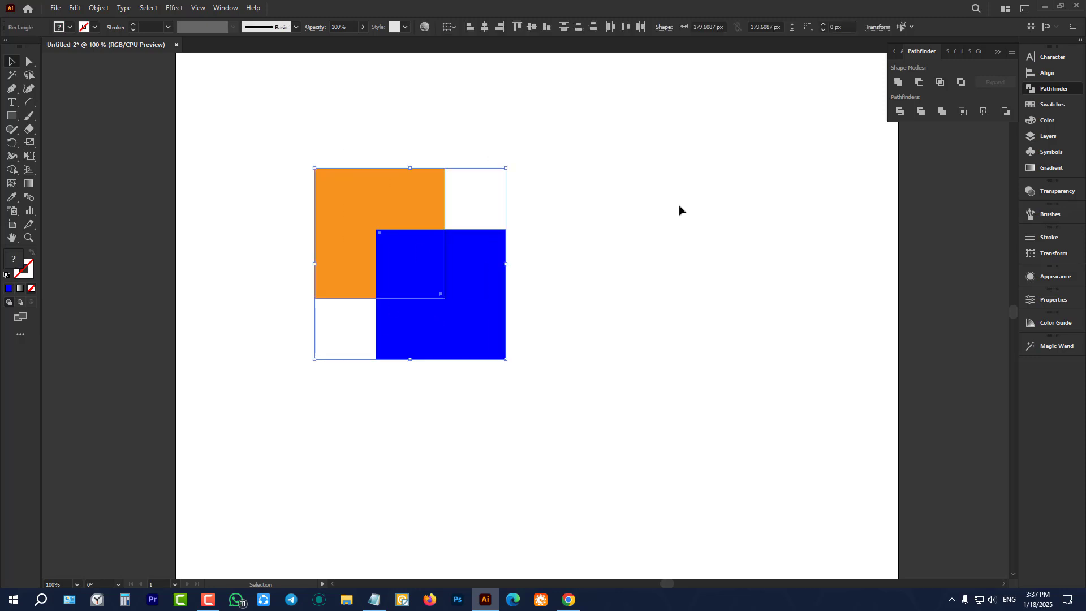
pyautogui.click(920, 84)
pyautogui.click(457, 214)
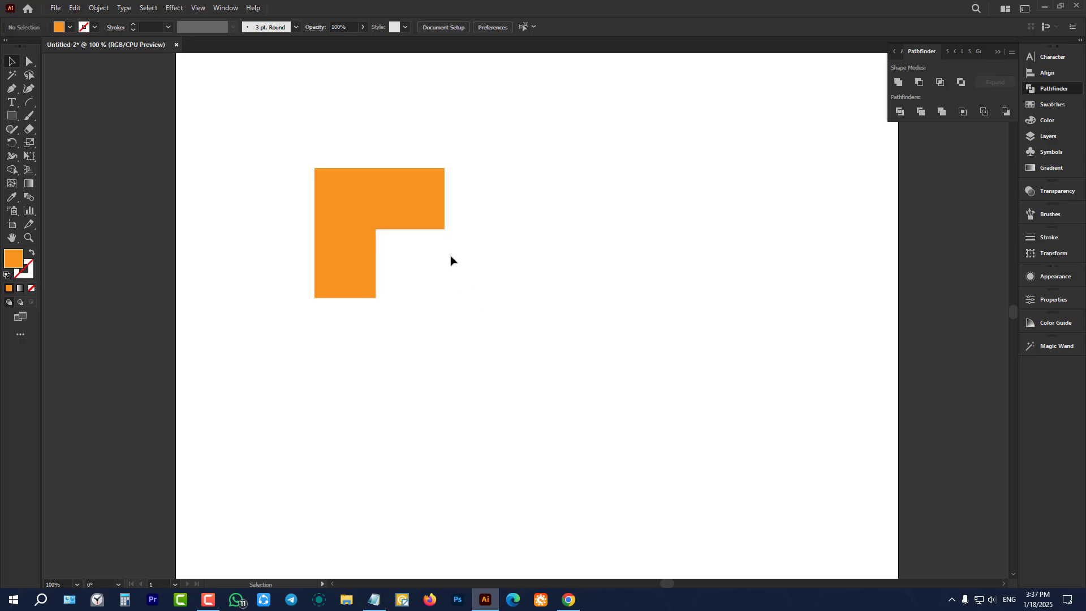
pyautogui.hotkey('ctrl', 'z')
# Step: Move the blue square diagonally up and left so it overlaps more of the orange square
pyautogui.click(516, 303)
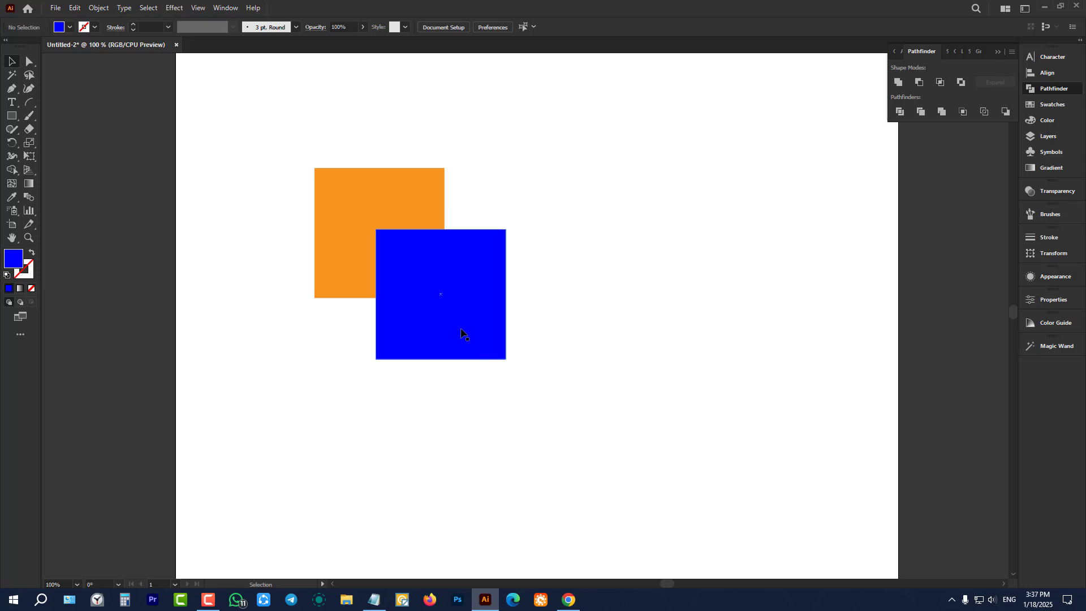
pyautogui.moveTo(461, 334); pyautogui.dragTo(439, 312)
# Step: Apply Minus Front to both squares and move the resulting L-shape to about X 66 px, Y 321 px
pyautogui.moveTo(346, 134); pyautogui.dragTo(532, 427)
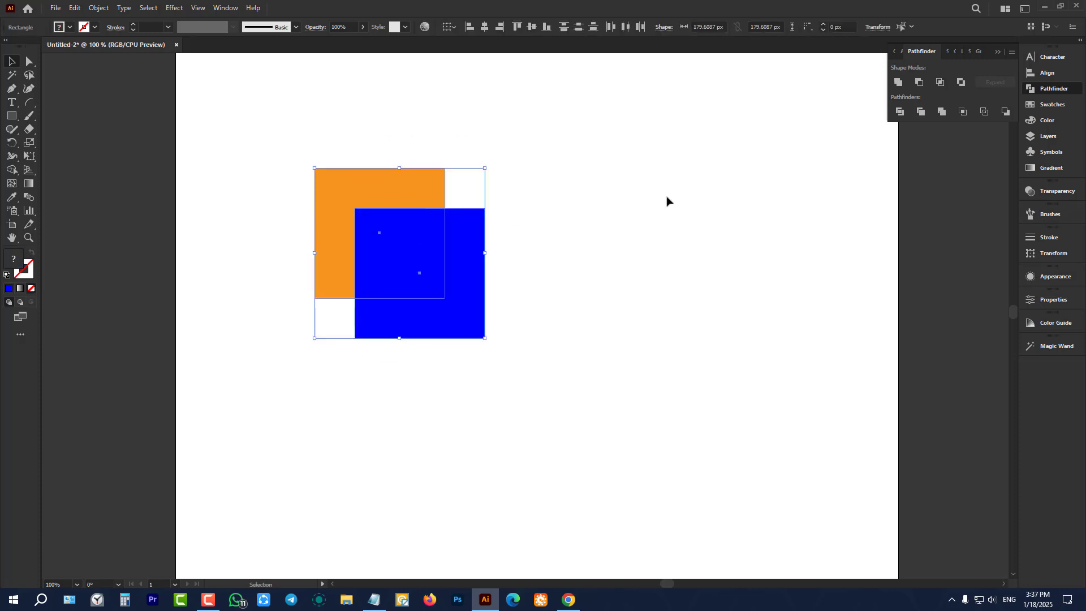
pyautogui.click(919, 83)
pyautogui.click(649, 266)
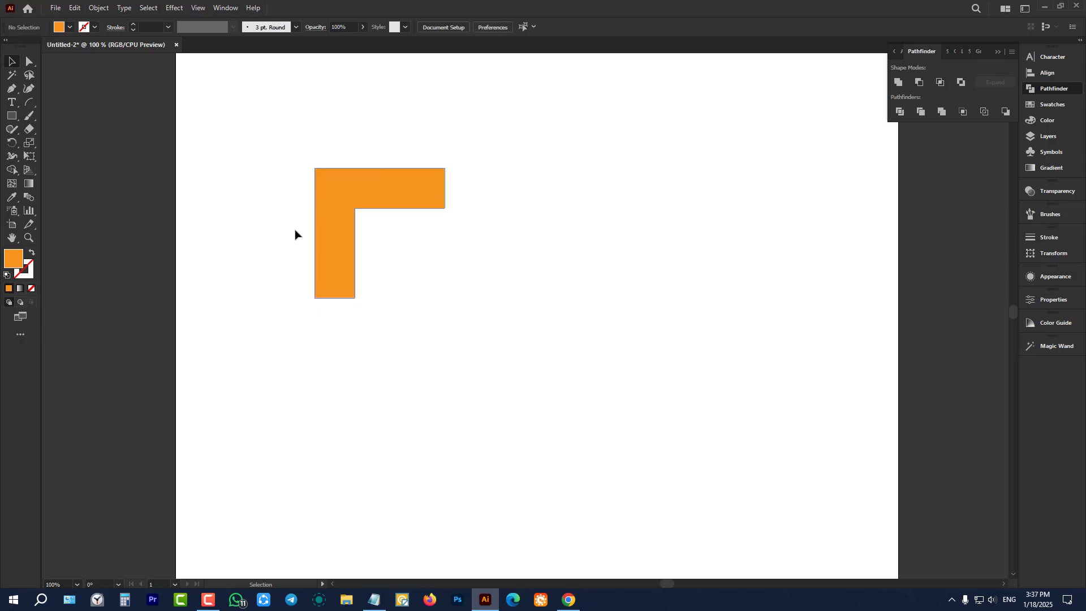
pyautogui.moveTo(349, 224); pyautogui.dragTo(126, 272)
pyautogui.scroll(-3, 669, 298)
pyautogui.scroll(2, 441, 303)
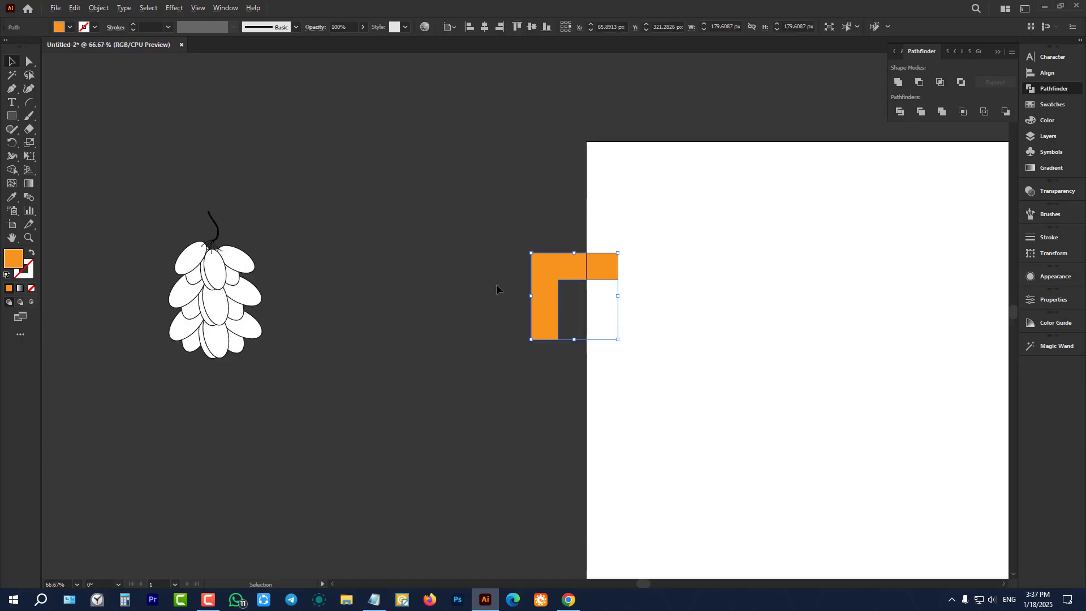
# Step: Undo the L-shape's move and subtraction, and move both squares off the artboard to about X -217 px, Y 559 px
pyautogui.hotkey('ctrl', 'z')
pyautogui.hotkey('ctrl', 'z')
pyautogui.moveTo(577, 198); pyautogui.dragTo(817, 490)
pyautogui.moveTo(725, 302); pyautogui.dragTo(415, 436)
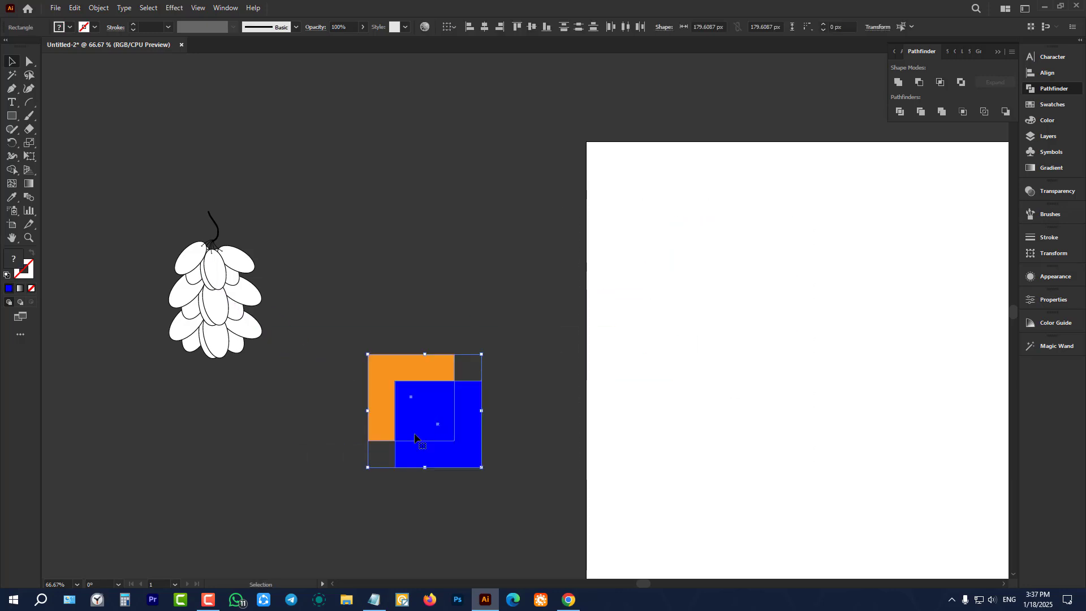
# Step: Select both squares and keep only their overlapping area with the Intersect shape mode
pyautogui.hotkey('ctrl', '+')
pyautogui.hotkey('ctrl', '+')
pyautogui.hotkey('ctrl', '+')
pyautogui.click(700, 331)
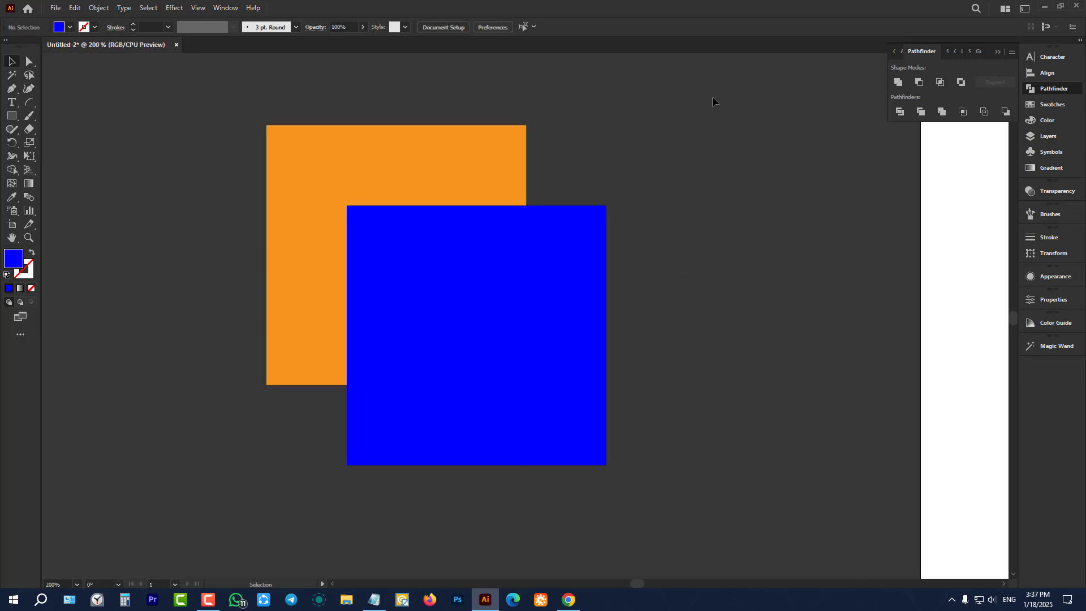
pyautogui.moveTo(711, 97); pyautogui.dragTo(402, 395)
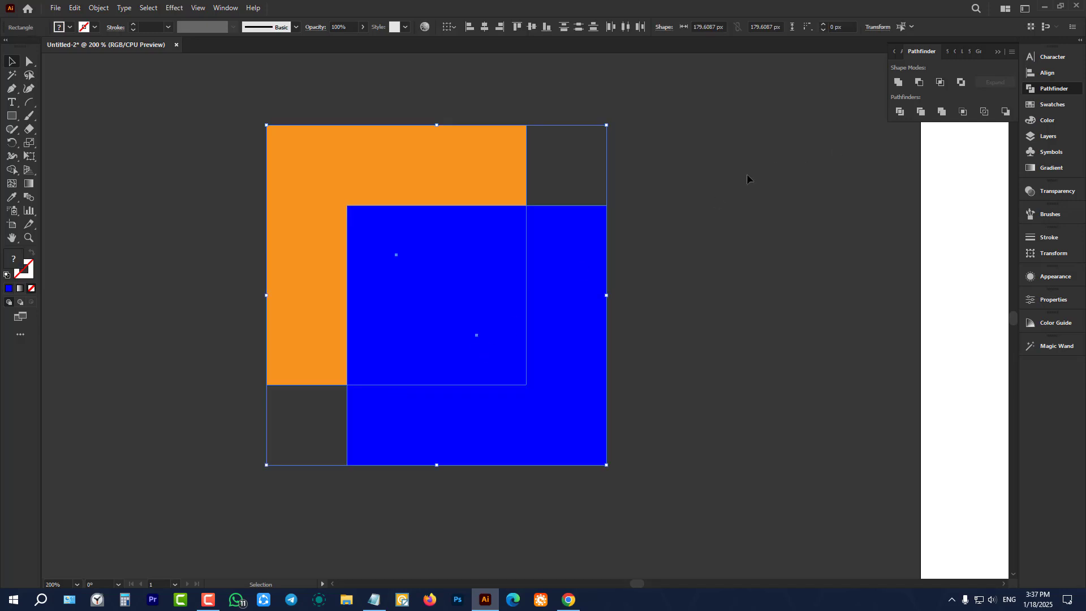
pyautogui.moveTo(720, 132); pyautogui.dragTo(204, 475)
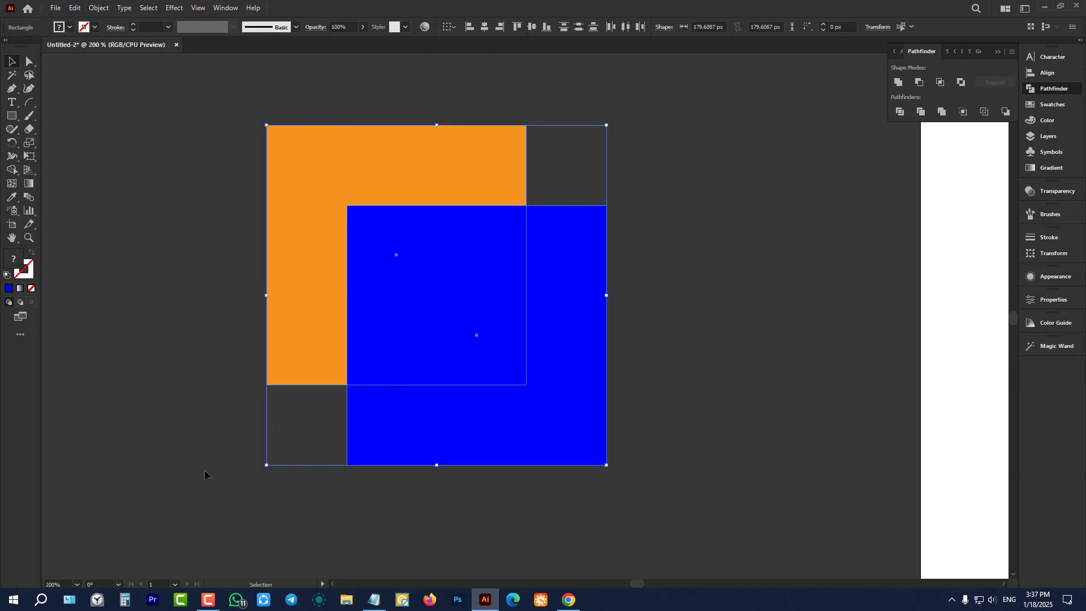
pyautogui.click(939, 83)
pyautogui.click(730, 299)
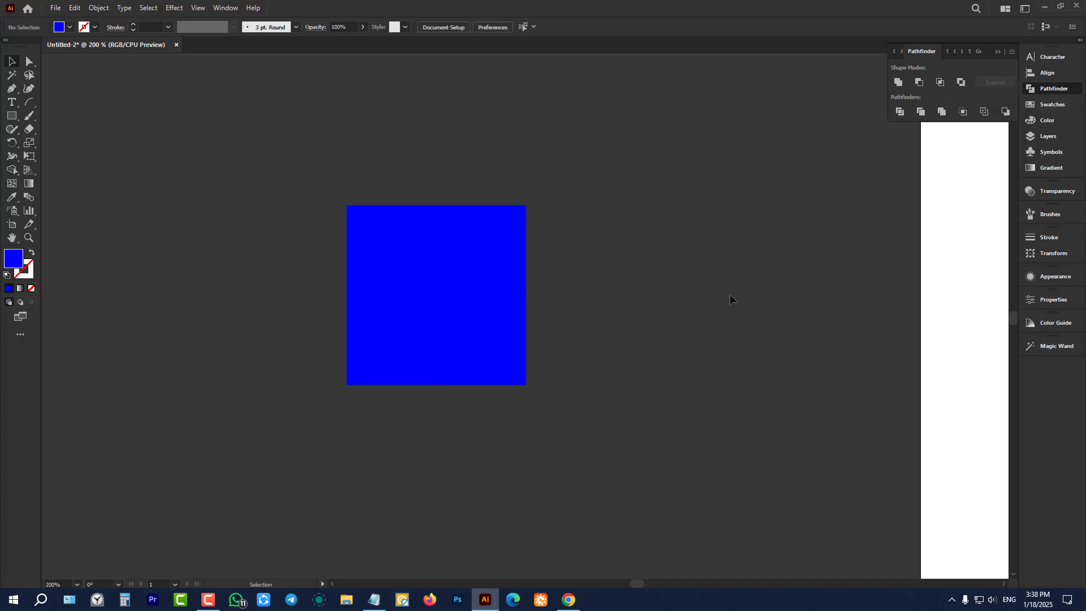
# Step: Undo the intersection, apply Intersect to the two squares once more, and undo it again
pyautogui.hotkey('ctrl', 'z')
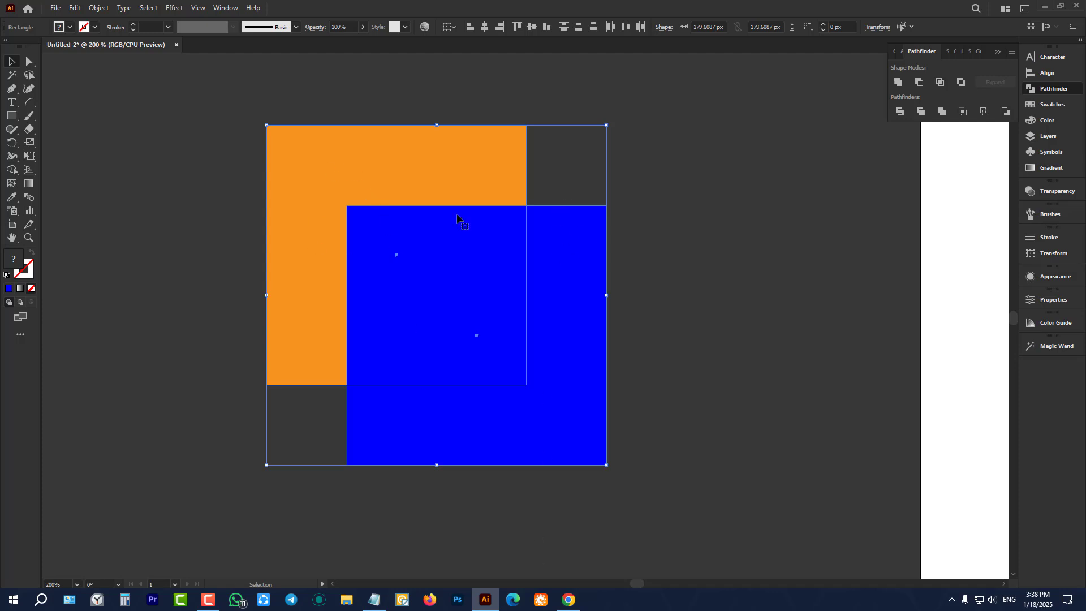
pyautogui.click(938, 83)
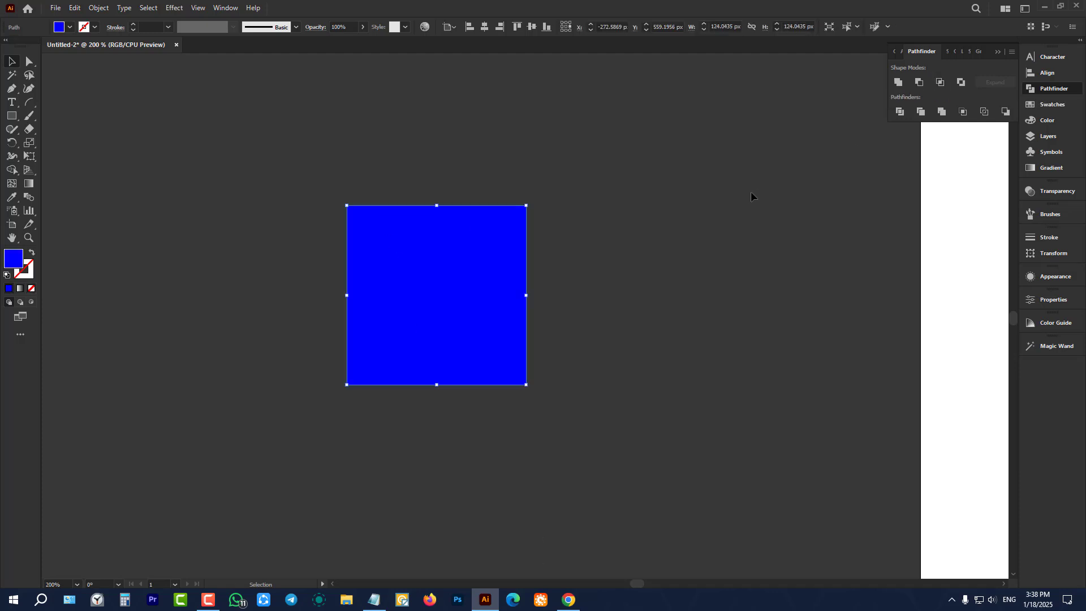
pyautogui.hotkey('ctrl', 'z')
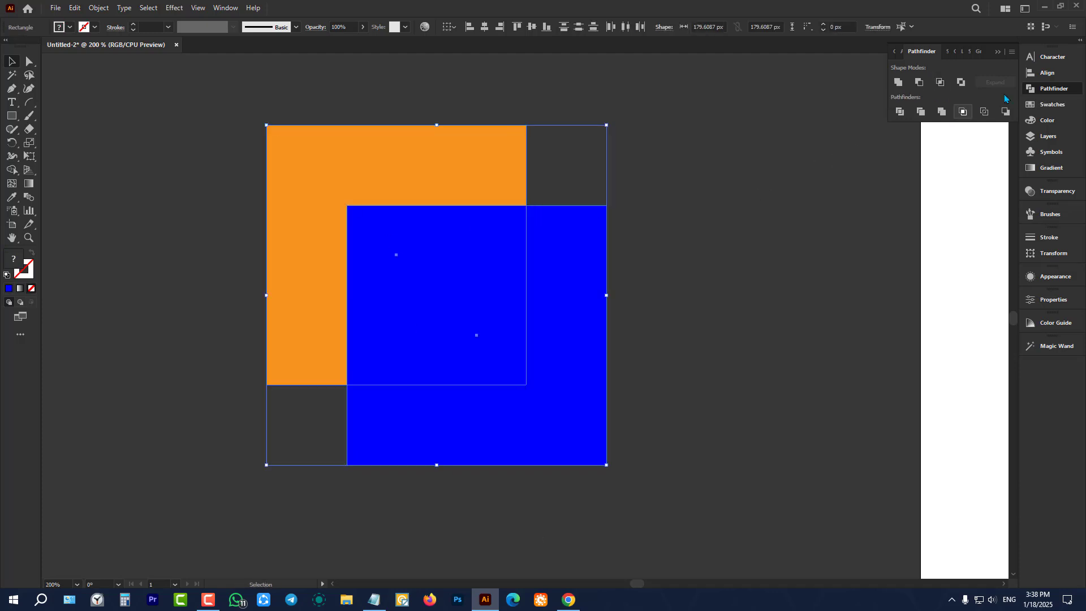
# Step: Apply the Exclude shape mode to both squares and move the result to about X -136 px, Y 565 px
pyautogui.click(960, 84)
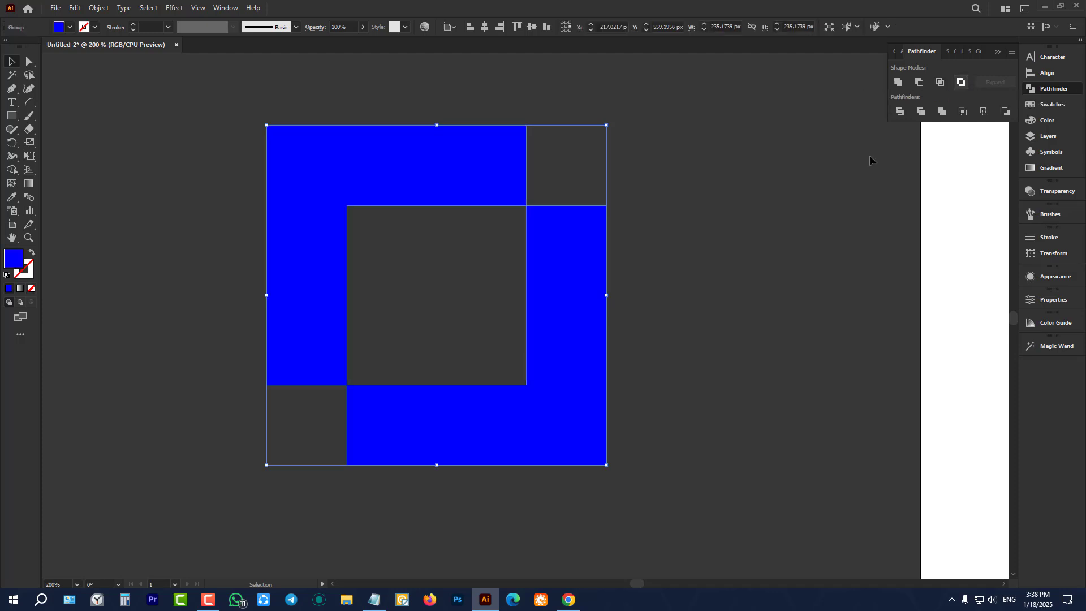
pyautogui.click(663, 242)
pyautogui.moveTo(595, 267); pyautogui.dragTo(711, 272)
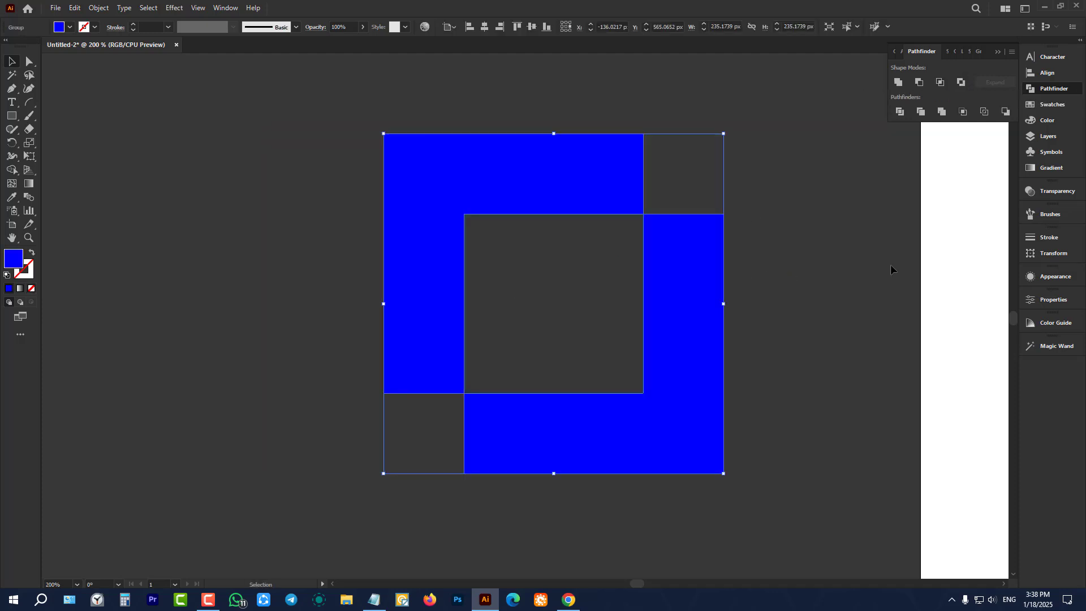
# Step: Undo the move and the Exclude operation to restore the orange and blue squares
pyautogui.hotkey('ctrl', 'z')
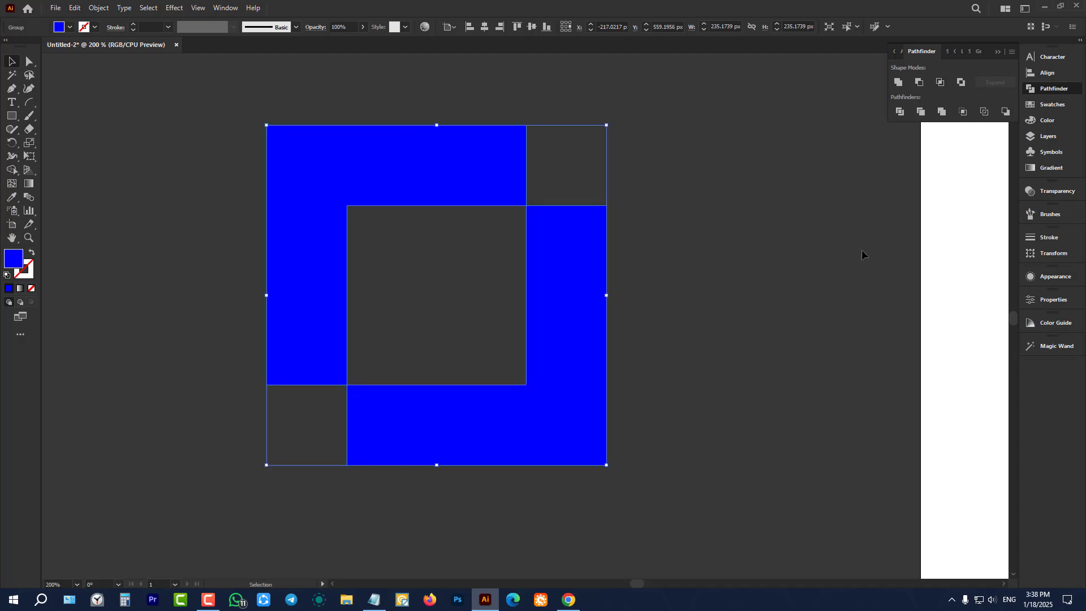
pyautogui.moveTo(665, 99); pyautogui.dragTo(356, 389)
pyautogui.hotkey('ctrl', 'z')
pyautogui.hotkey('ctrl', 'z')
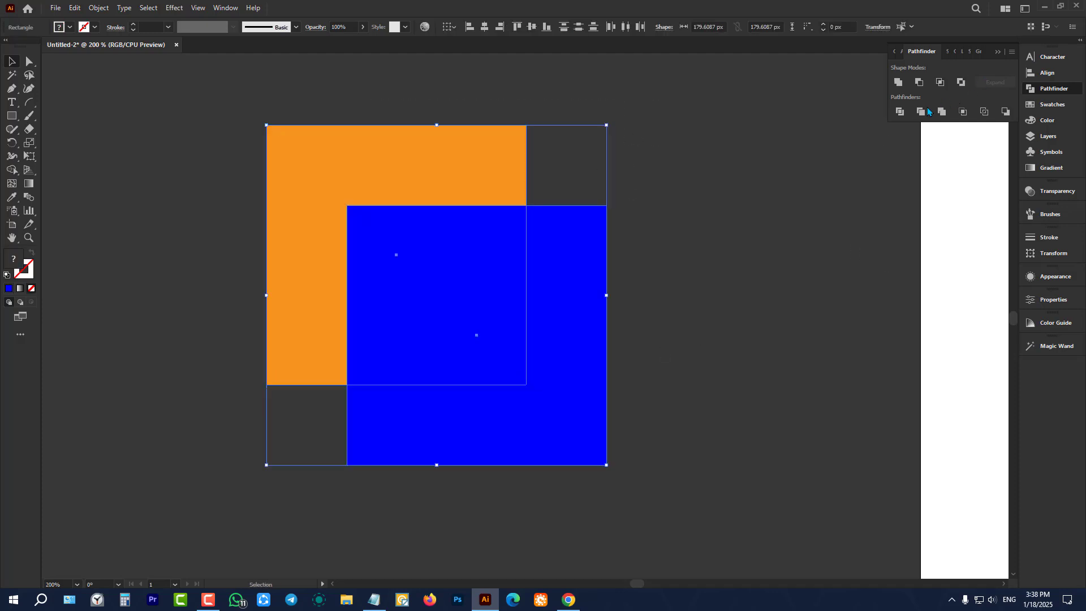
# Step: Move both overlapping squares from the canvas back onto the artboard
pyautogui.click(705, 182)
pyautogui.hotkey('ctrl', '-')
pyautogui.hotkey('ctrl', '-')
pyautogui.hotkey('ctrl', '-')
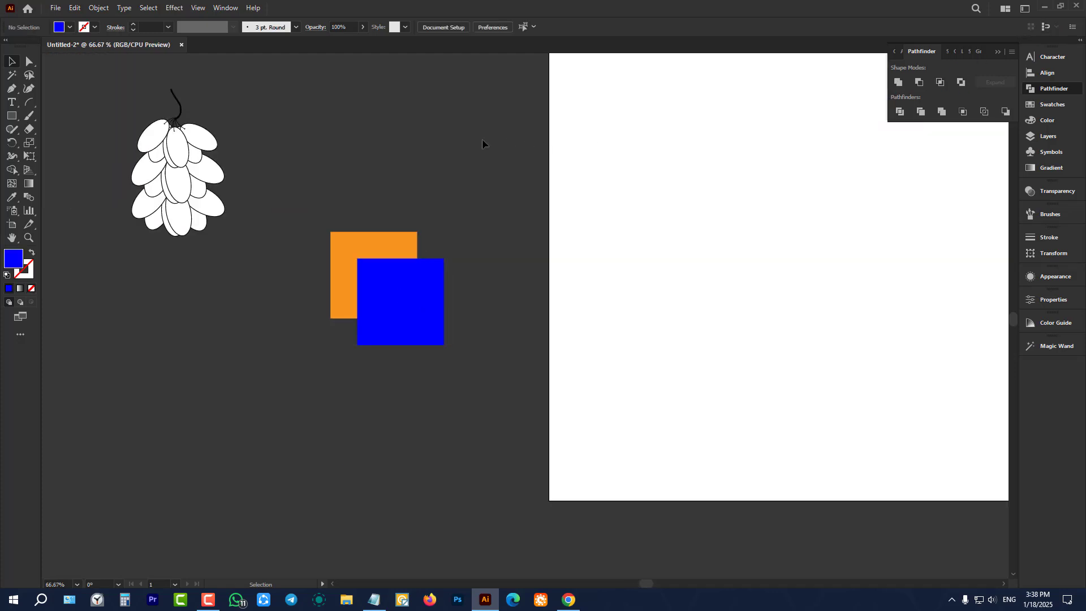
pyautogui.moveTo(463, 143); pyautogui.dragTo(761, 336)
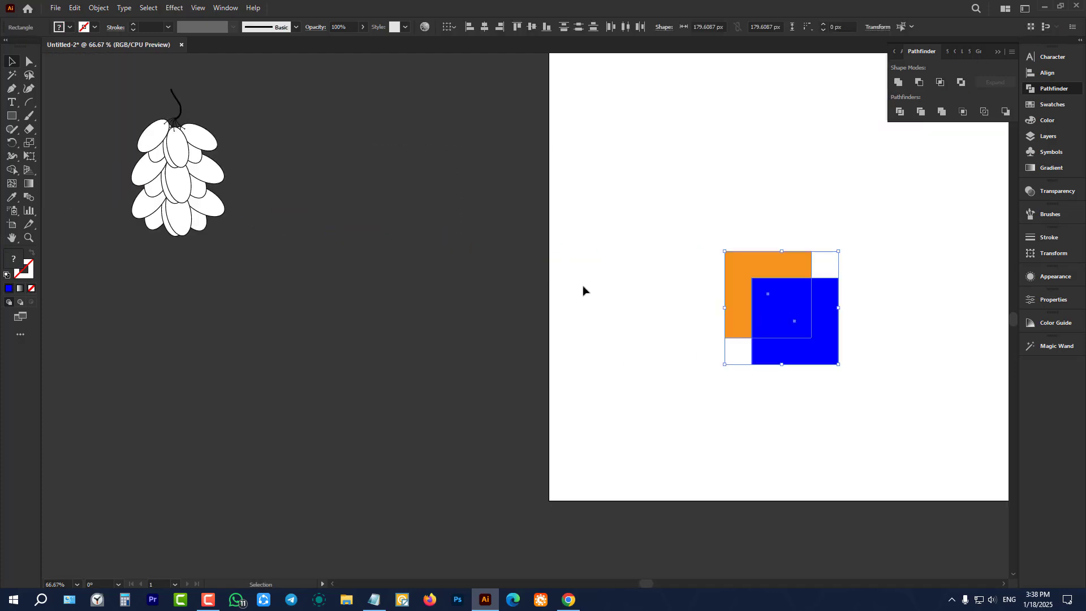
pyautogui.hotkey('ctrl', '-')
pyautogui.scroll(1, 891, 210)
pyautogui.scroll(1, 802, 262)
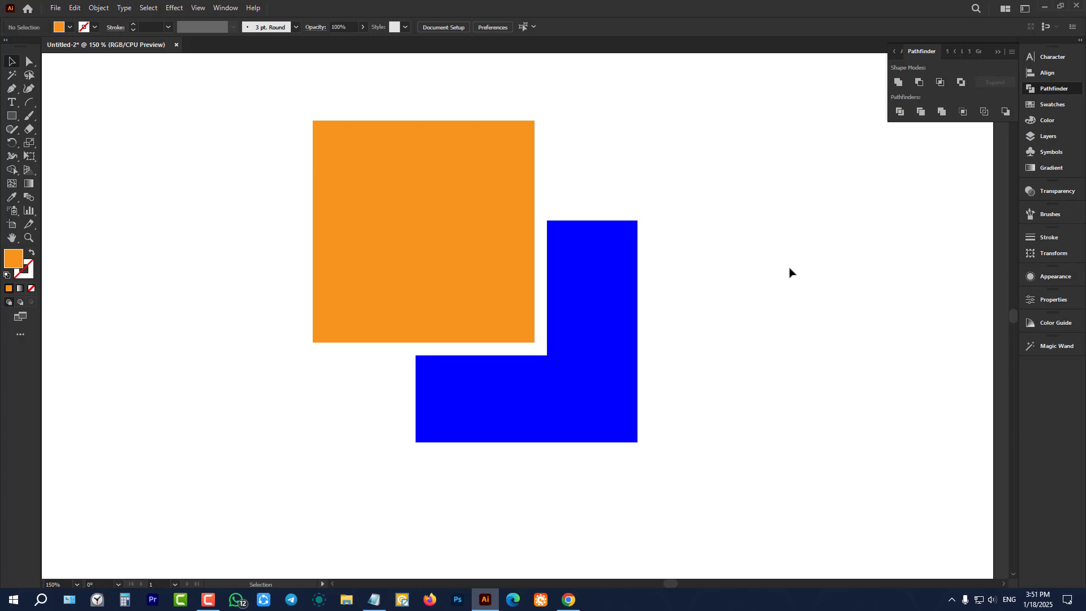
# Step: Undo the edits that cut and separated the two shapes, back to the full overlapping squares
pyautogui.hotkey('ctrl', 'z')
pyautogui.hotkey('ctrl', 'z')
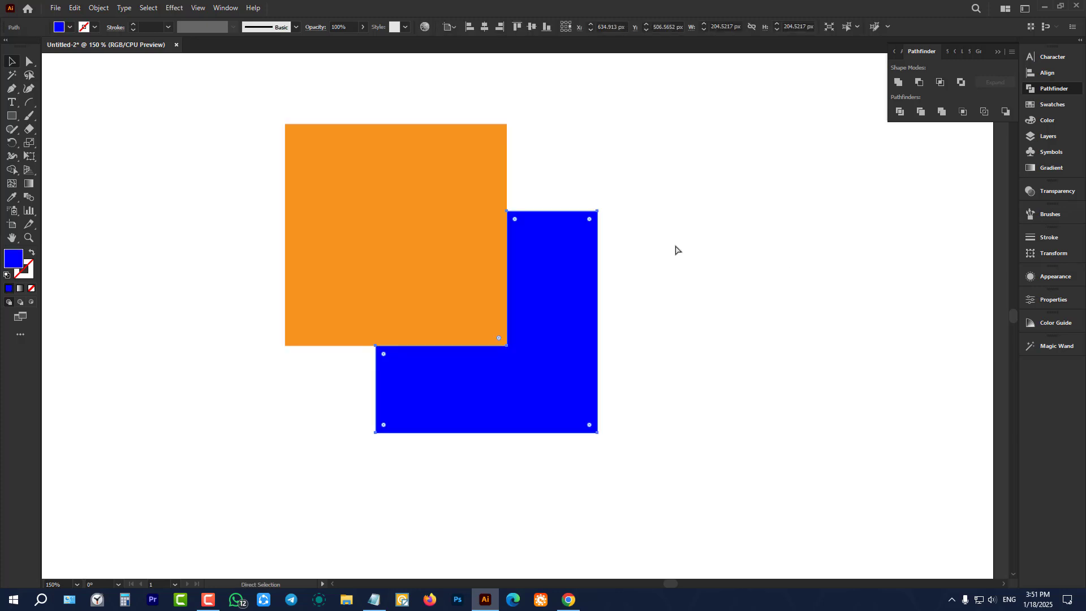
pyautogui.hotkey('ctrl', 'z')
pyautogui.hotkey('ctrl', 'z')
pyautogui.hotkey('ctrl', 'z')
pyautogui.hotkey('ctrl', 'z')
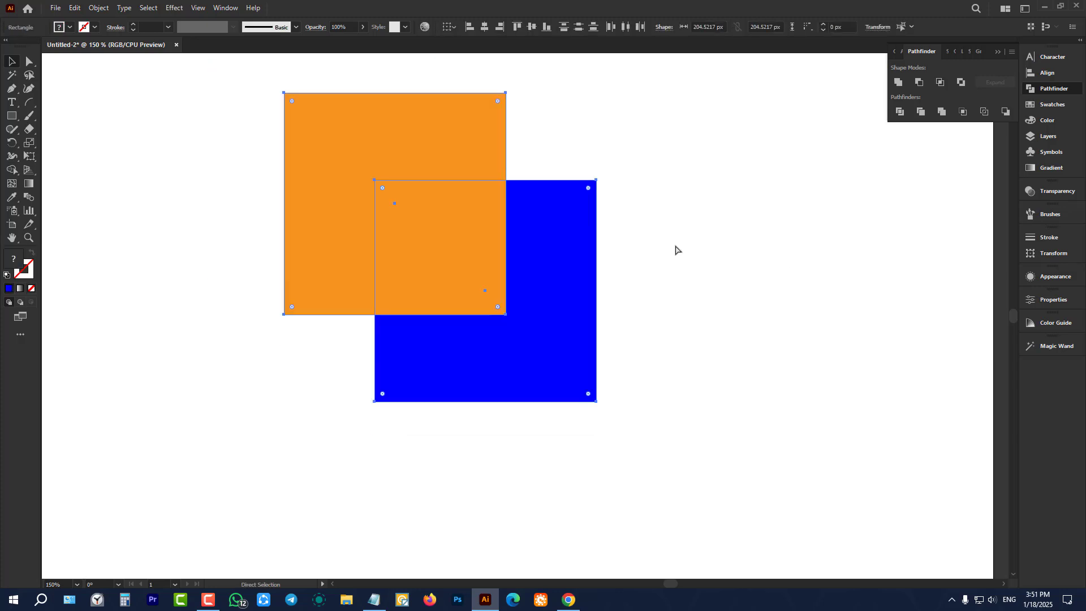
# Step: Select both the orange and the blue square and apply the Merge pathfinder to them
pyautogui.click(485, 238)
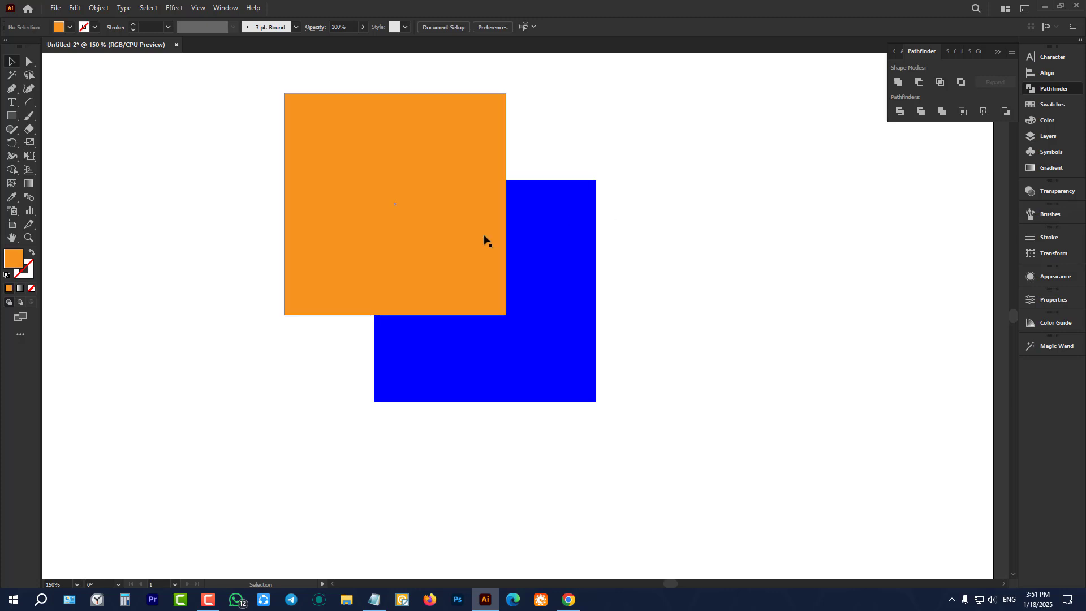
pyautogui.click(649, 231)
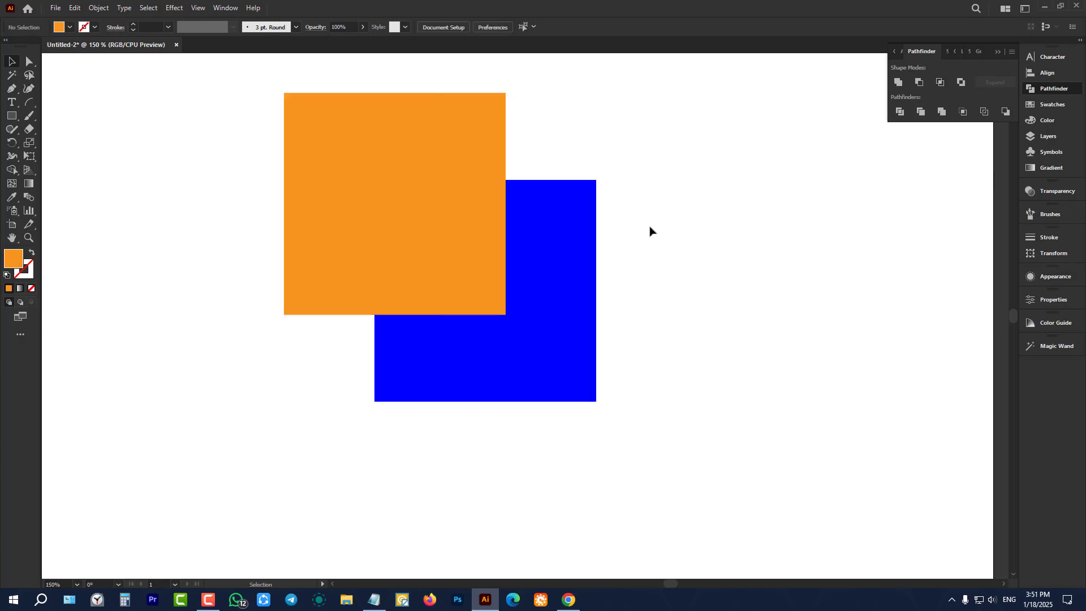
pyautogui.moveTo(688, 152); pyautogui.dragTo(408, 356)
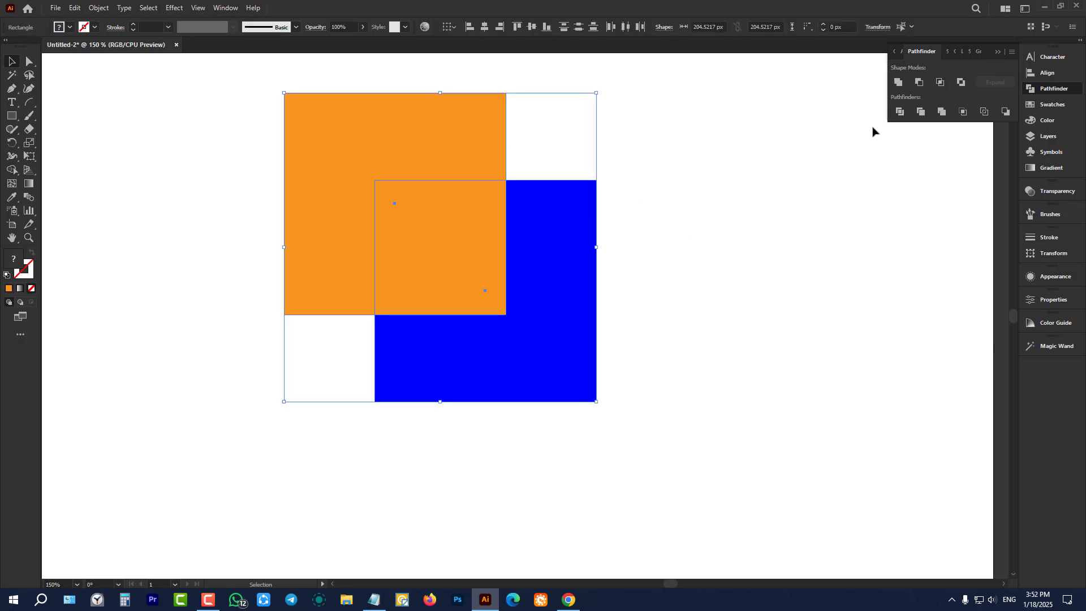
pyautogui.click(941, 112)
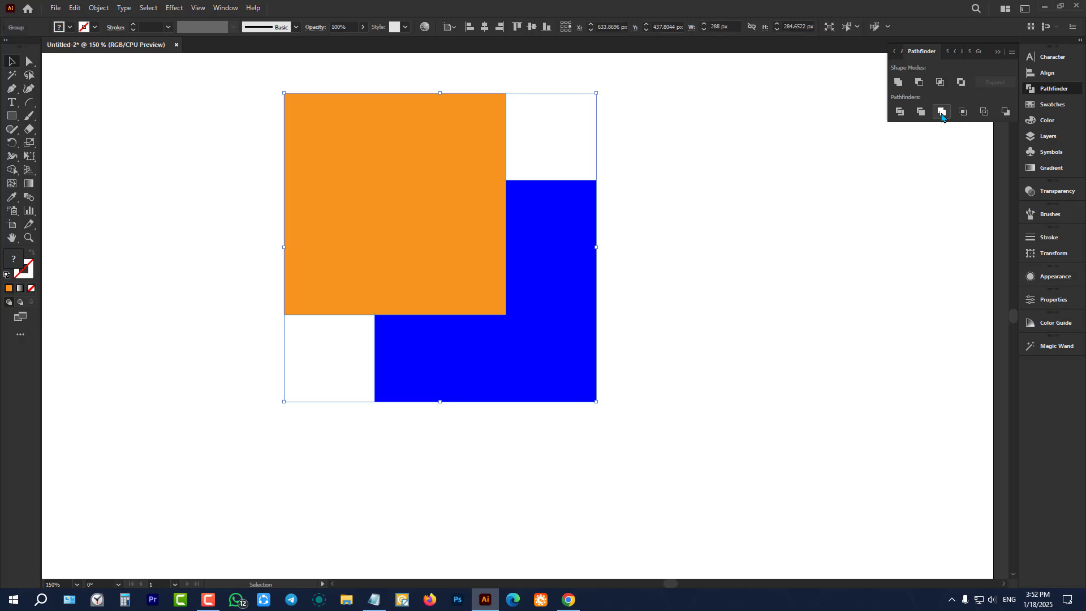
pyautogui.click(789, 279)
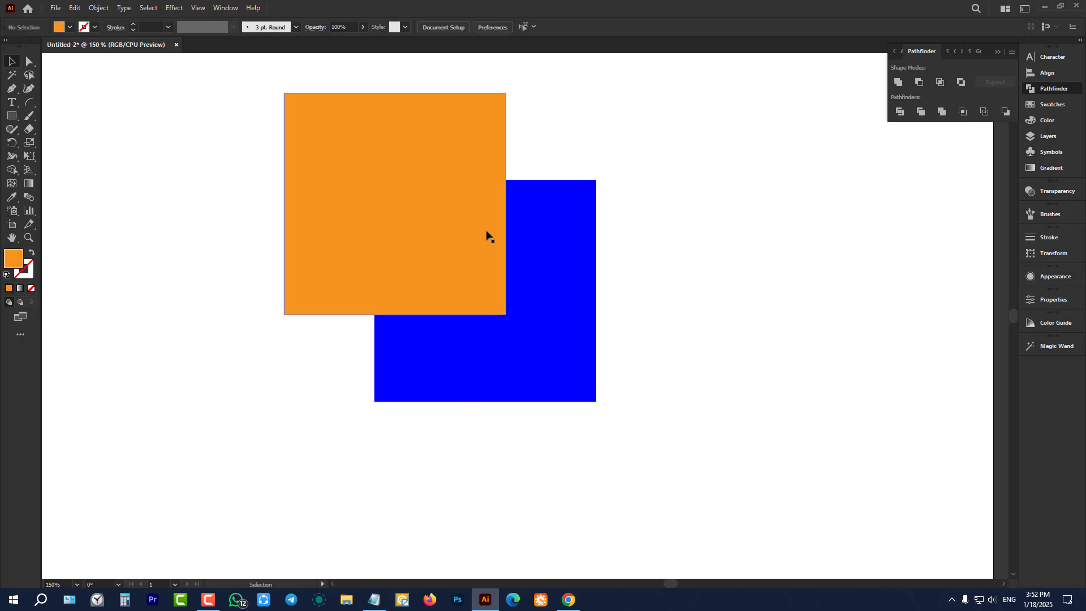
# Step: Ungroup the merged shapes and move the blue L-shaped piece and the orange square away from each other
pyautogui.scroll(-2, 486, 231)
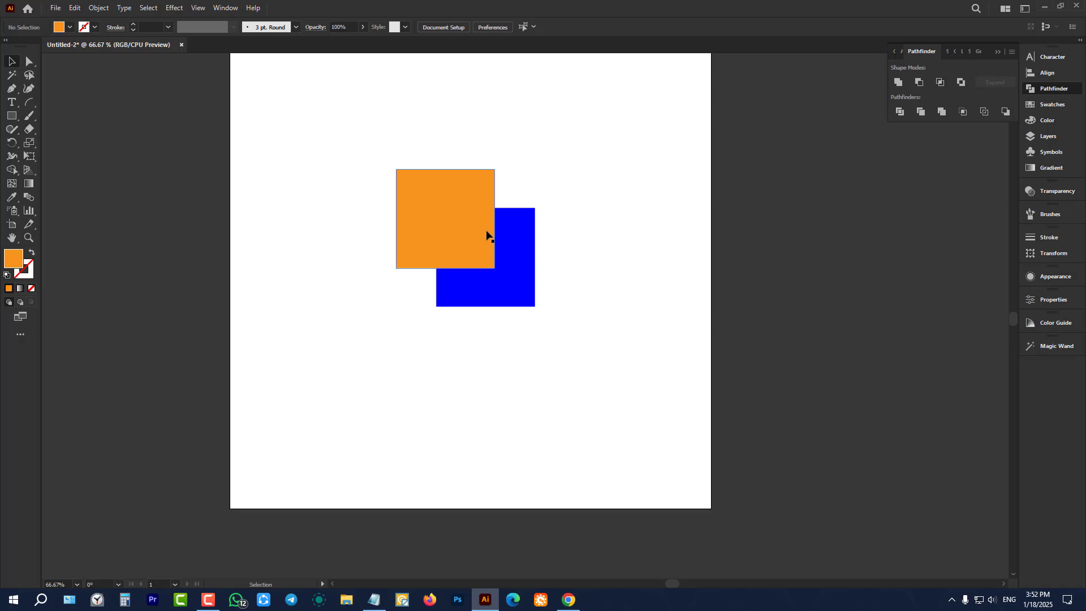
pyautogui.scroll(1, 487, 233)
pyautogui.click(487, 263)
pyautogui.scroll(2, 489, 259)
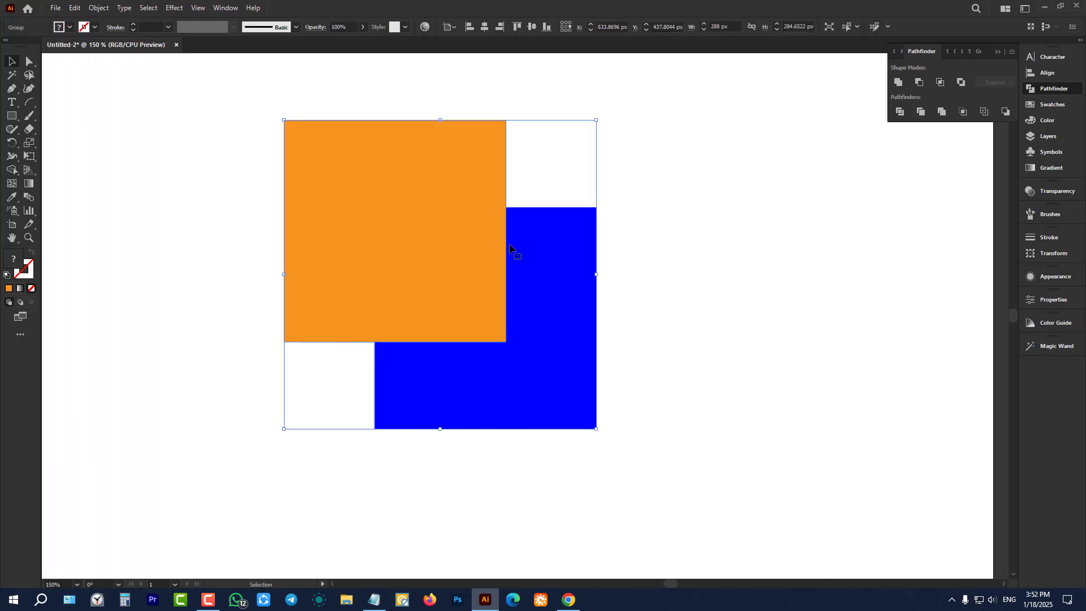
pyautogui.click(725, 168)
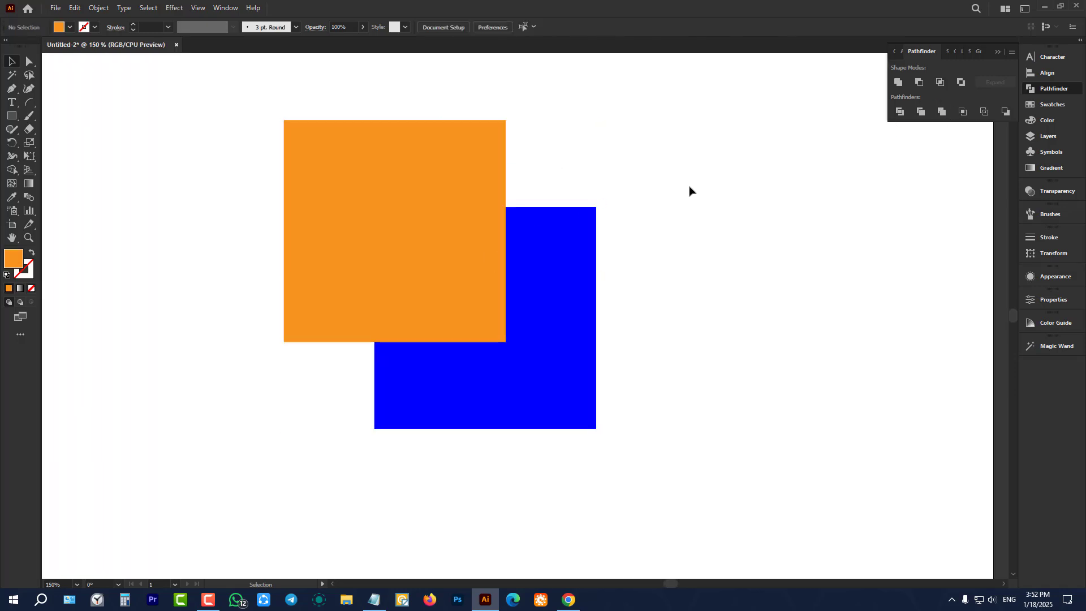
pyautogui.click(523, 296)
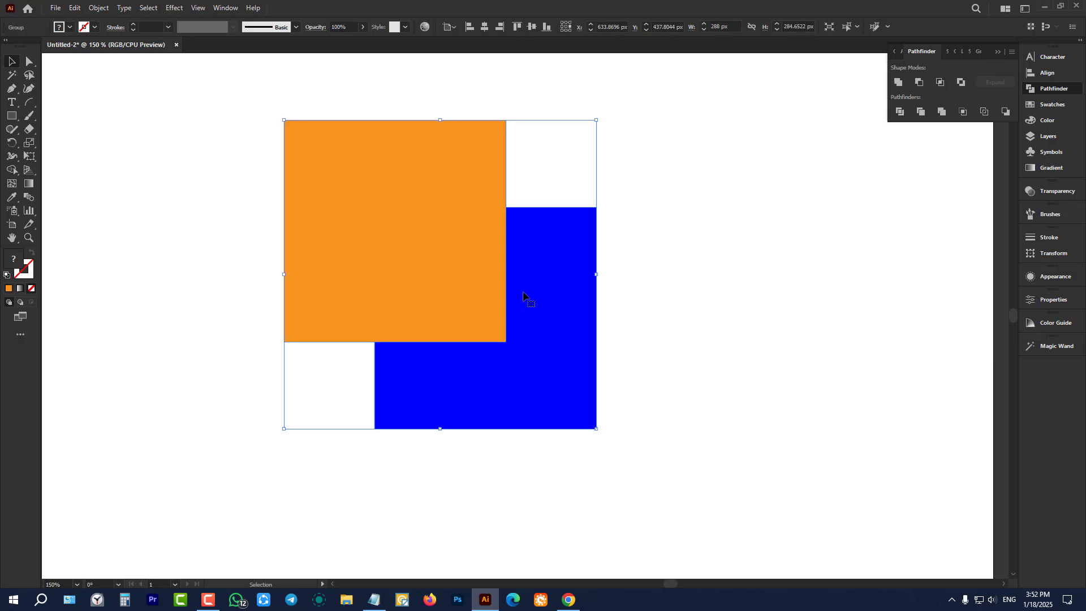
pyautogui.rightClick(523, 297)
pyautogui.click(557, 384)
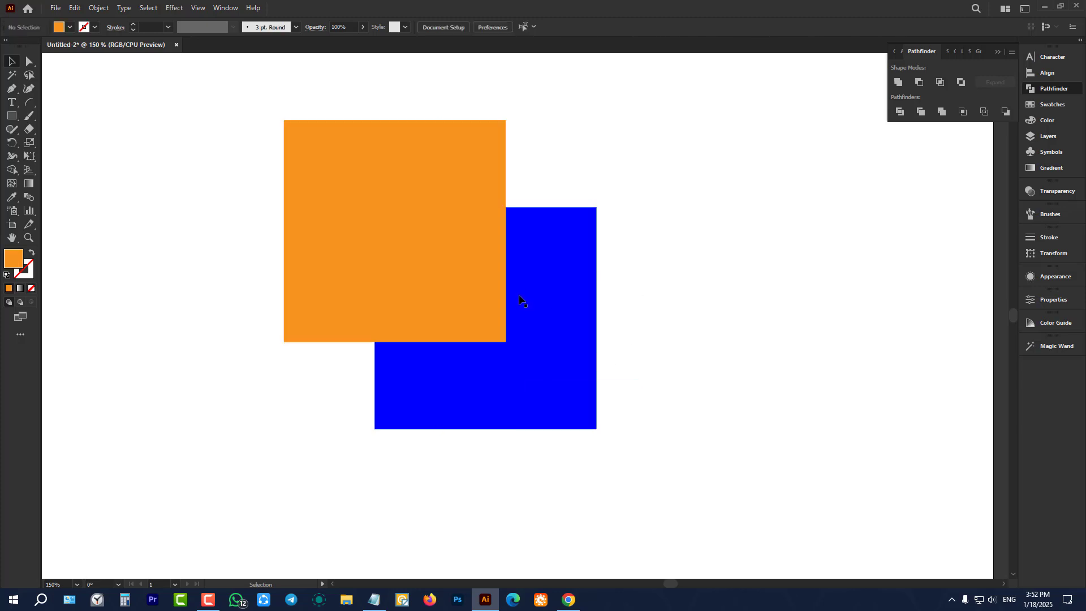
pyautogui.moveTo(523, 299); pyautogui.dragTo(627, 333)
pyautogui.moveTo(352, 255); pyautogui.dragTo(180, 244)
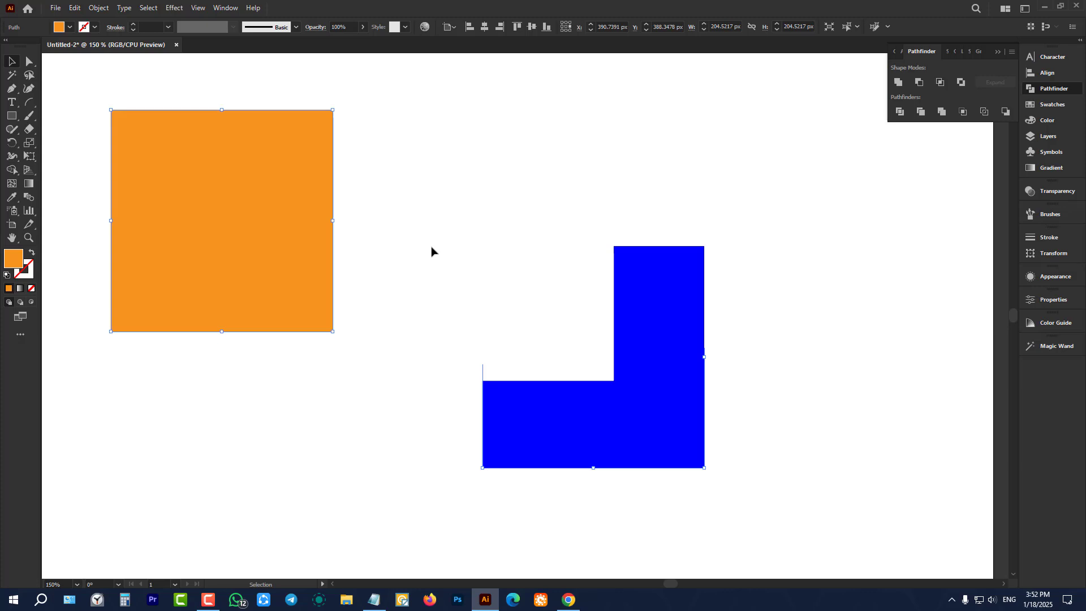
# Step: Undo both moves and the ungrouping of the merged orange and blue shapes
pyautogui.hotkey('ctrl', 'z')
pyautogui.hotkey('ctrl', 'z')
pyautogui.hotkey('ctrl', 'z')
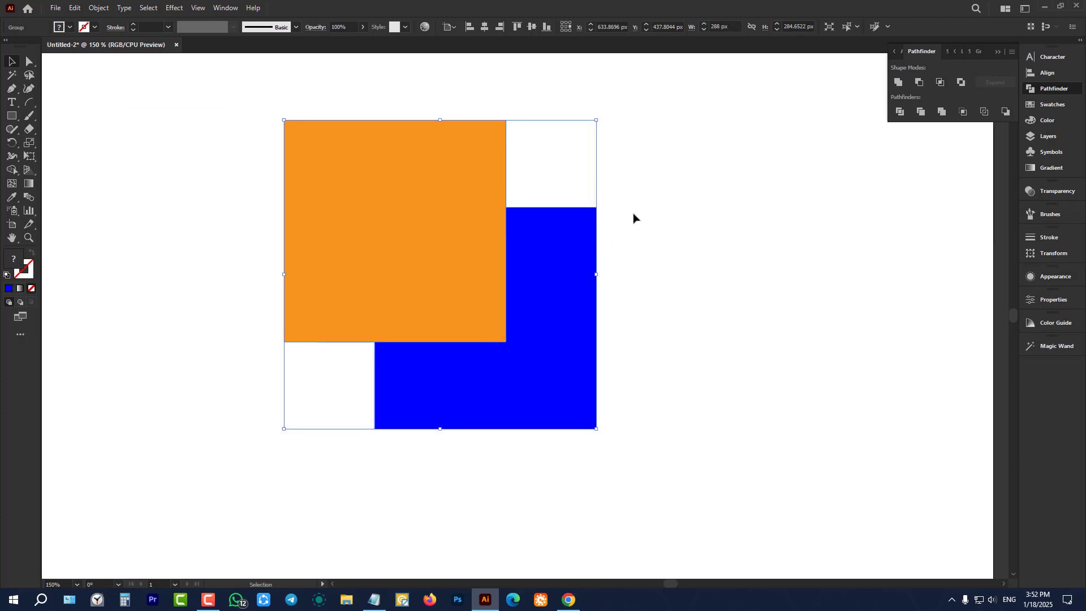
# Step: Select the merged orange and blue shapes and delete them from the artboard
pyautogui.click(633, 213)
pyautogui.scroll(-3, 528, 263)
pyautogui.moveTo(596, 191); pyautogui.dragTo(443, 381)
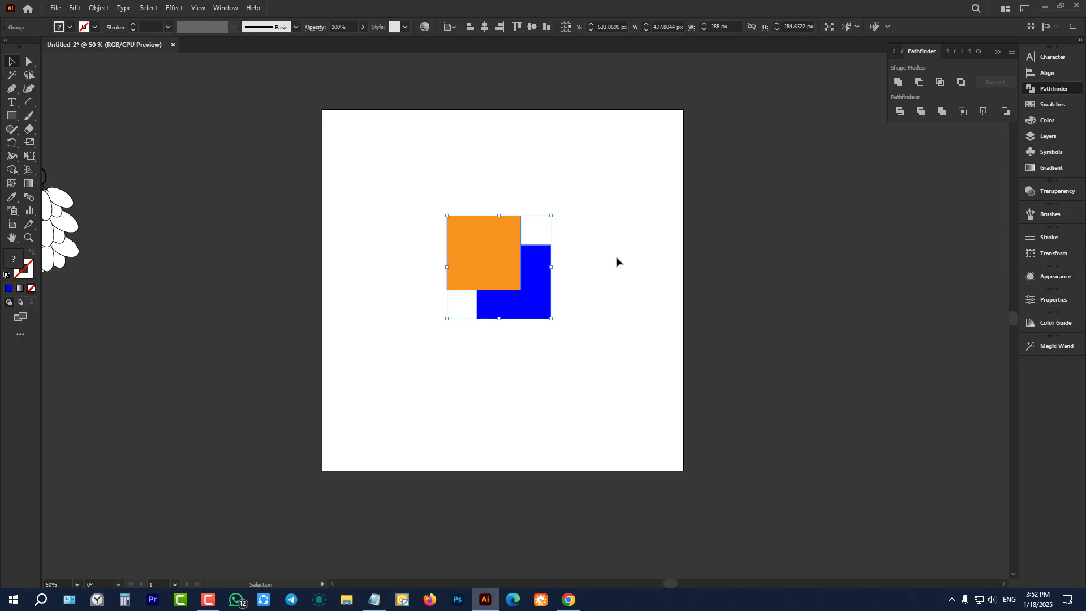
pyautogui.press('Delete')
pyautogui.moveTo(317, 145); pyautogui.dragTo(690, 414)
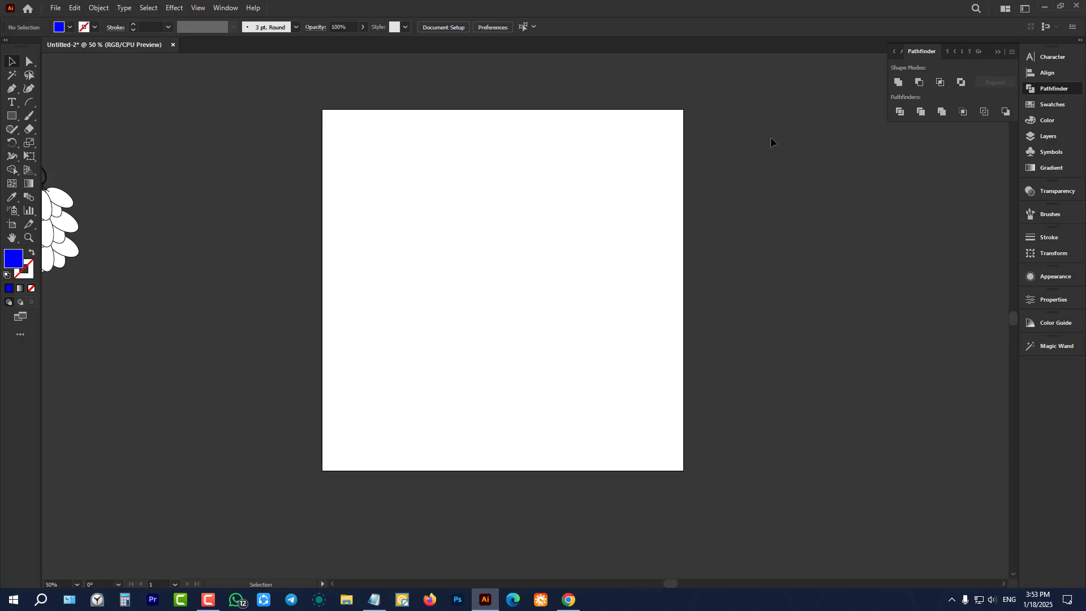
# Step: Switch to the Batch 5 notes in Notepad, highlight "aline," in the Class 4 line, and return to Illustrator
pyautogui.click(373, 599)
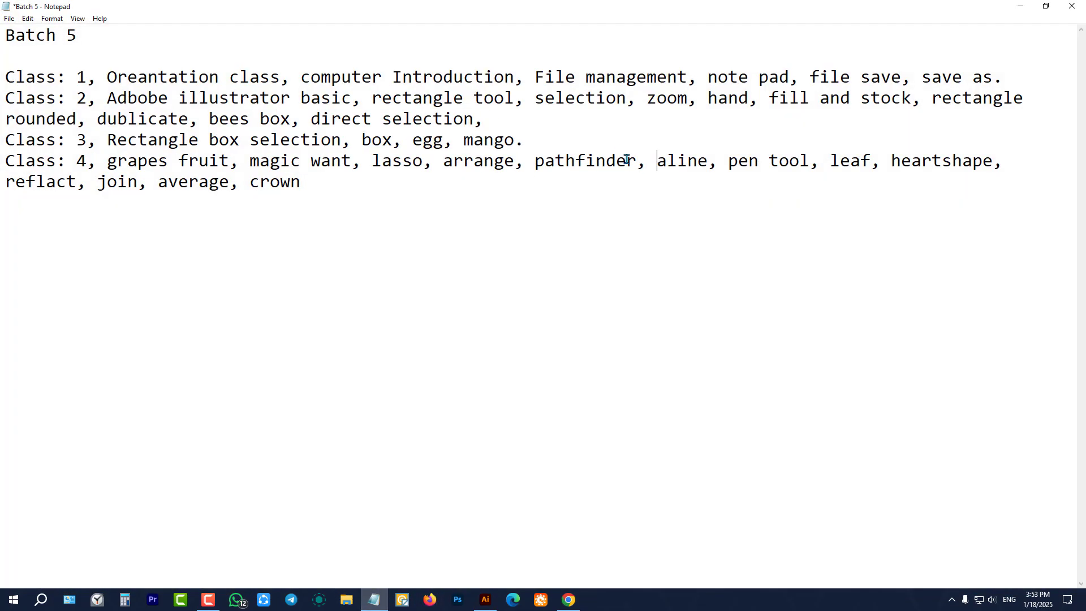
pyautogui.moveTo(658, 161); pyautogui.dragTo(718, 161)
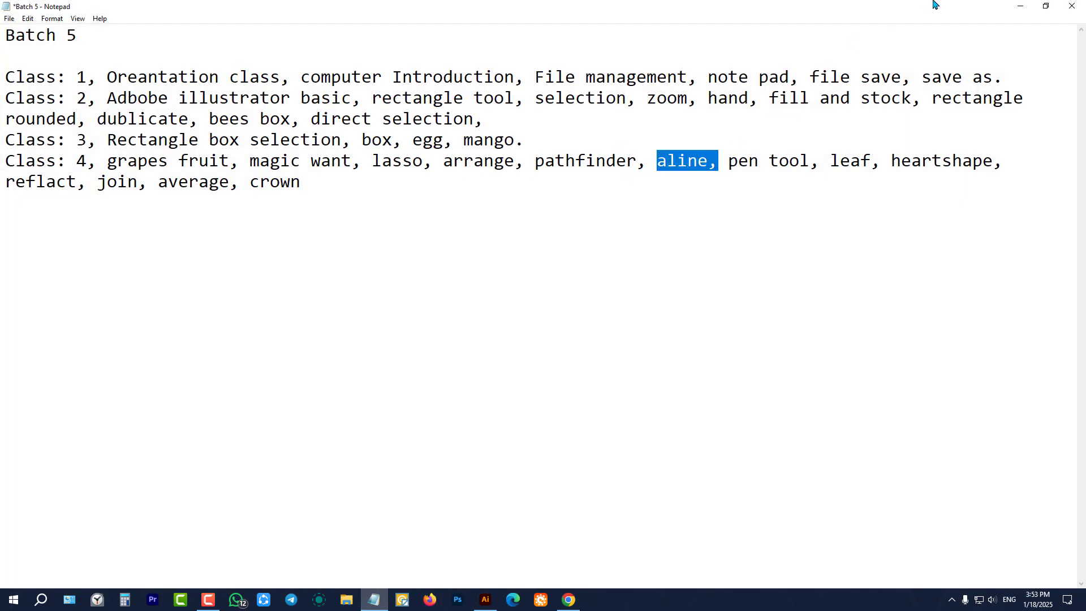
pyautogui.click(1019, 5)
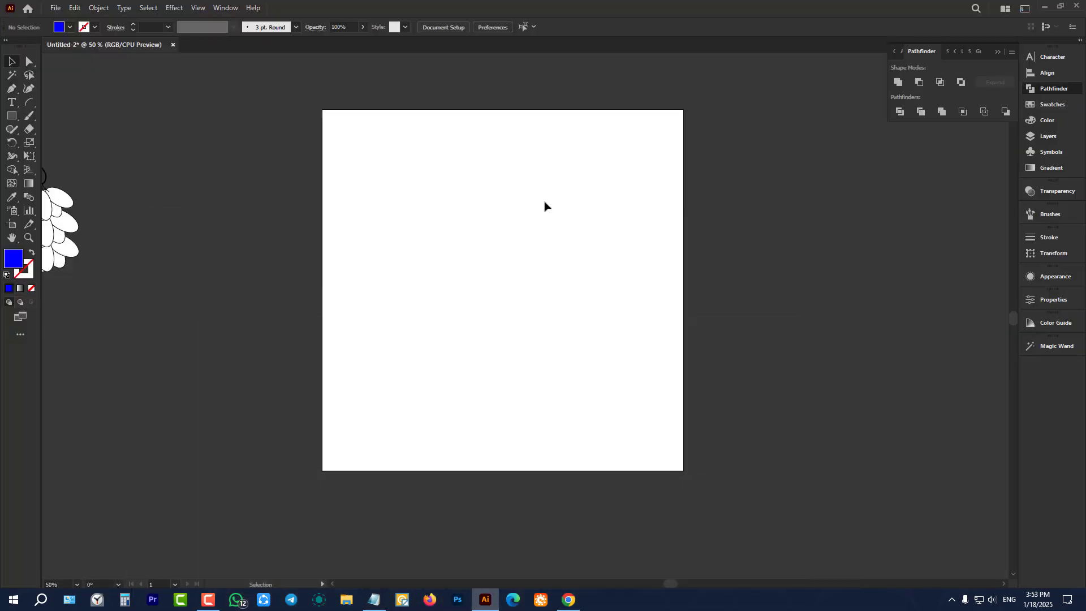
# Step: Draw a blue square of about 202.5 px in the artboard's upper-left area and shift it slightly inward
pyautogui.click(11, 116)
pyautogui.click(37, 120)
pyautogui.scroll(1, 409, 114)
pyautogui.moveTo(316, 128); pyautogui.dragTo(414, 224)
pyautogui.click(6, 60)
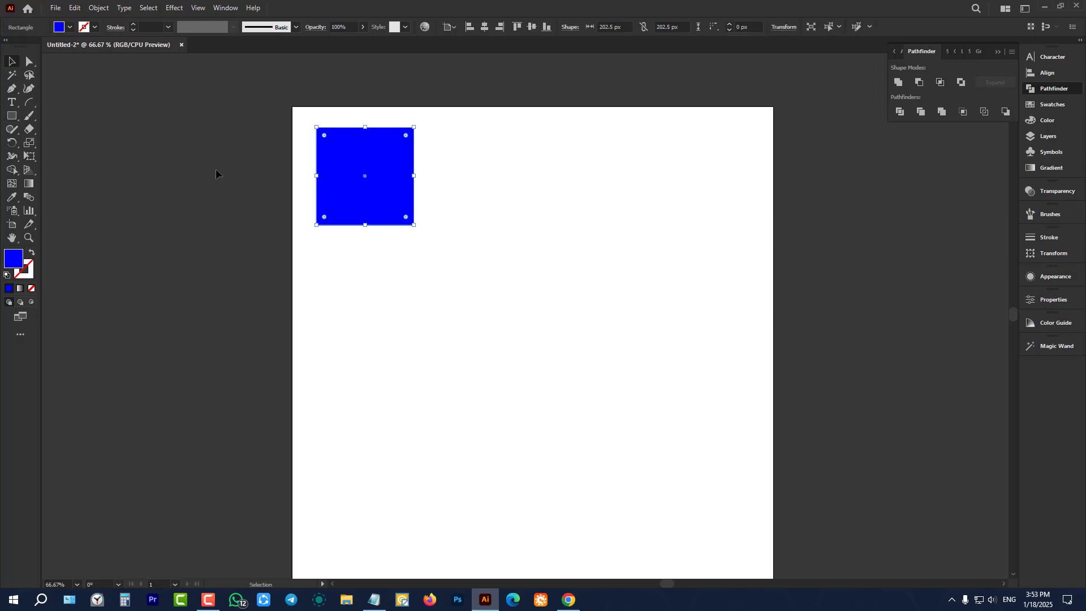
pyautogui.moveTo(376, 165); pyautogui.dragTo(389, 190)
pyautogui.scroll(-1, 448, 193)
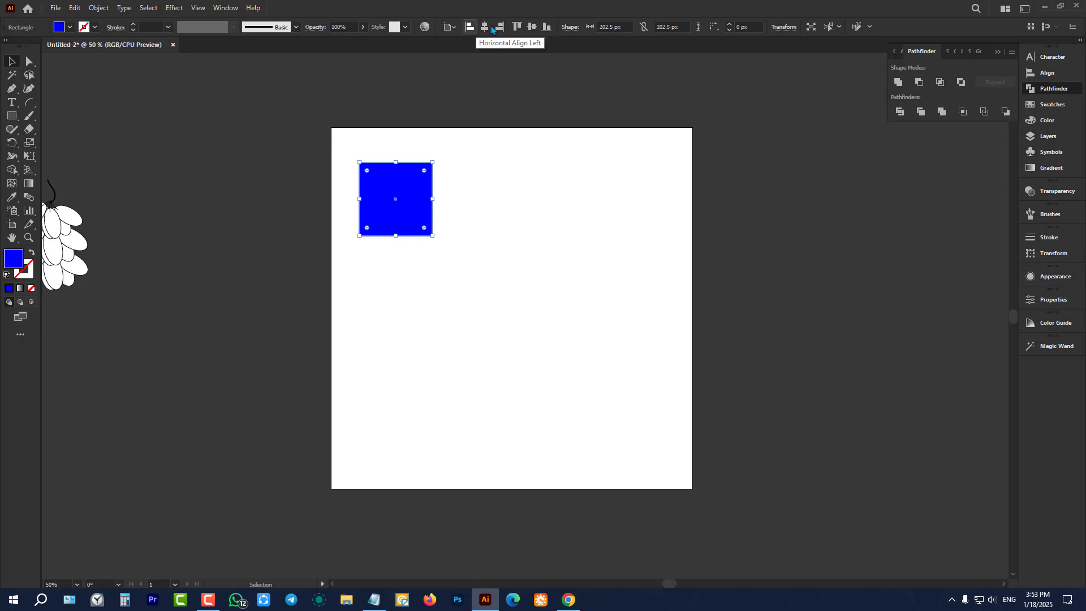
# Step: Select the blue square and display the Align options
pyautogui.click(458, 170)
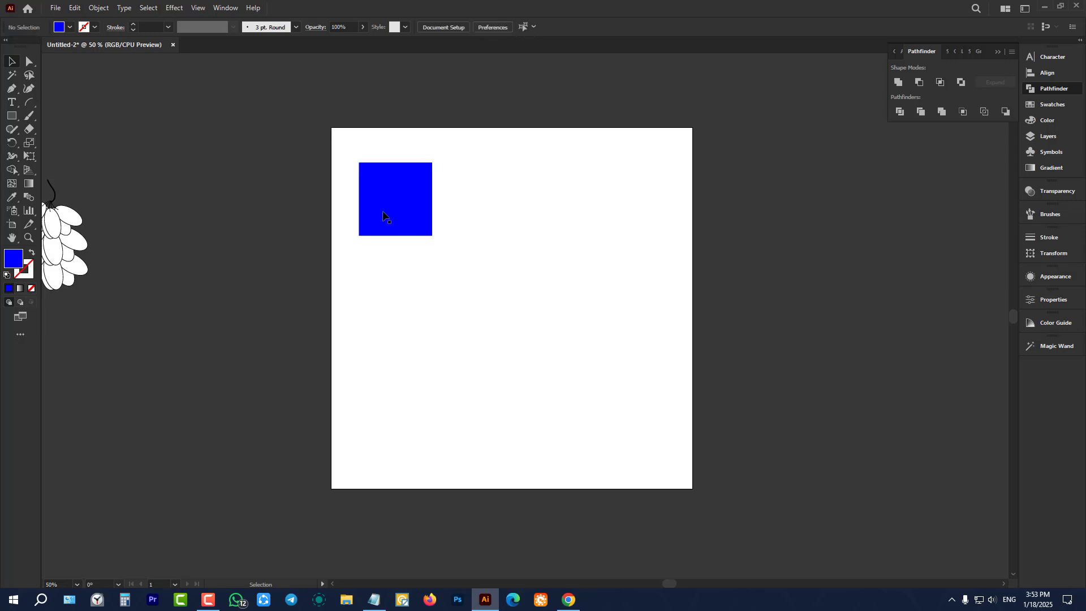
pyautogui.click(412, 200)
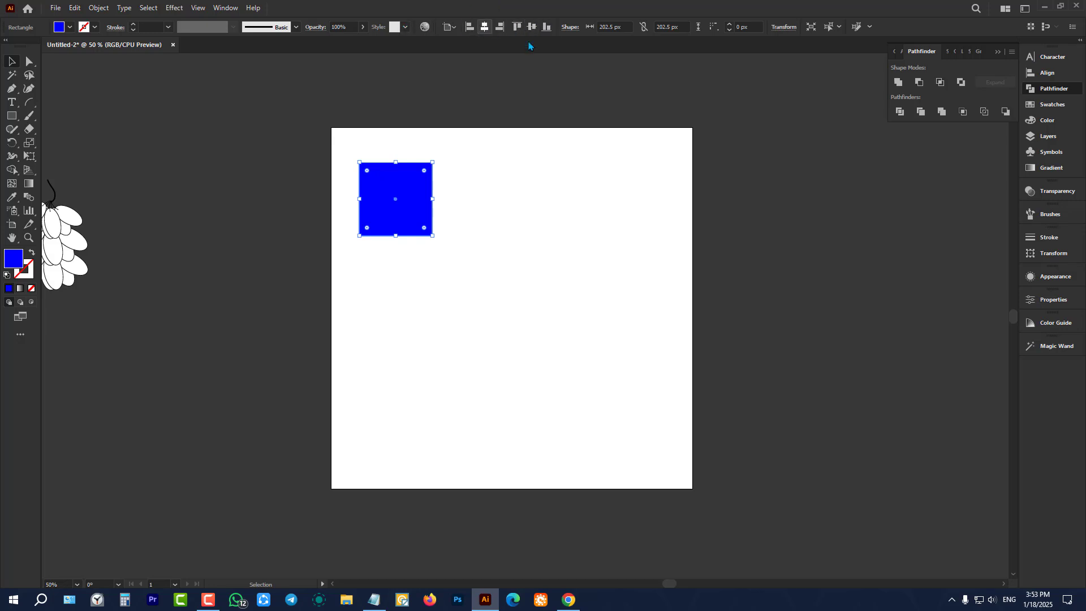
pyautogui.click(1065, 74)
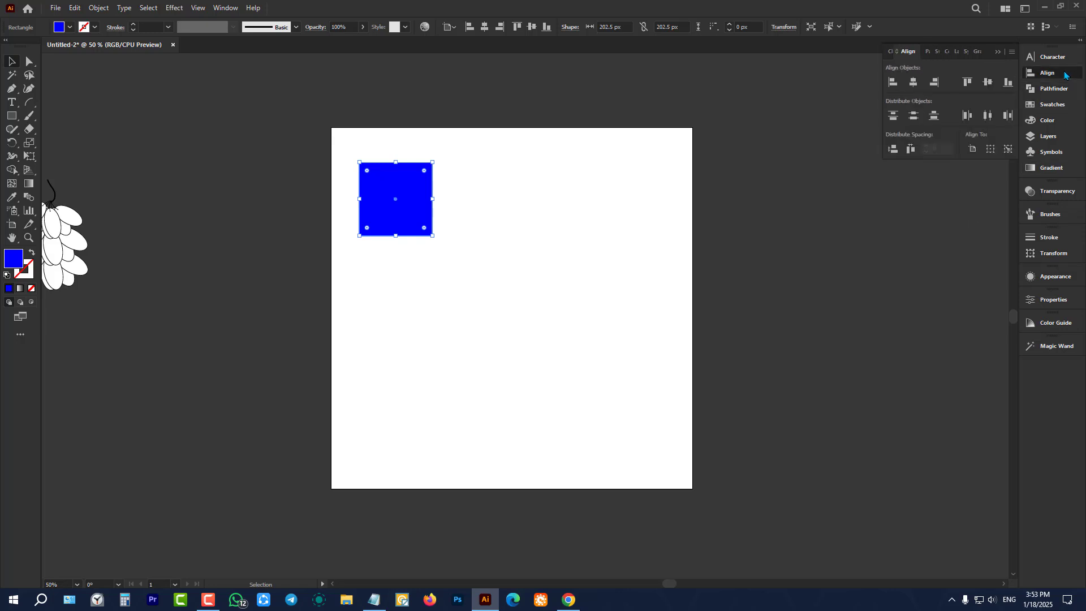
pyautogui.click(224, 8)
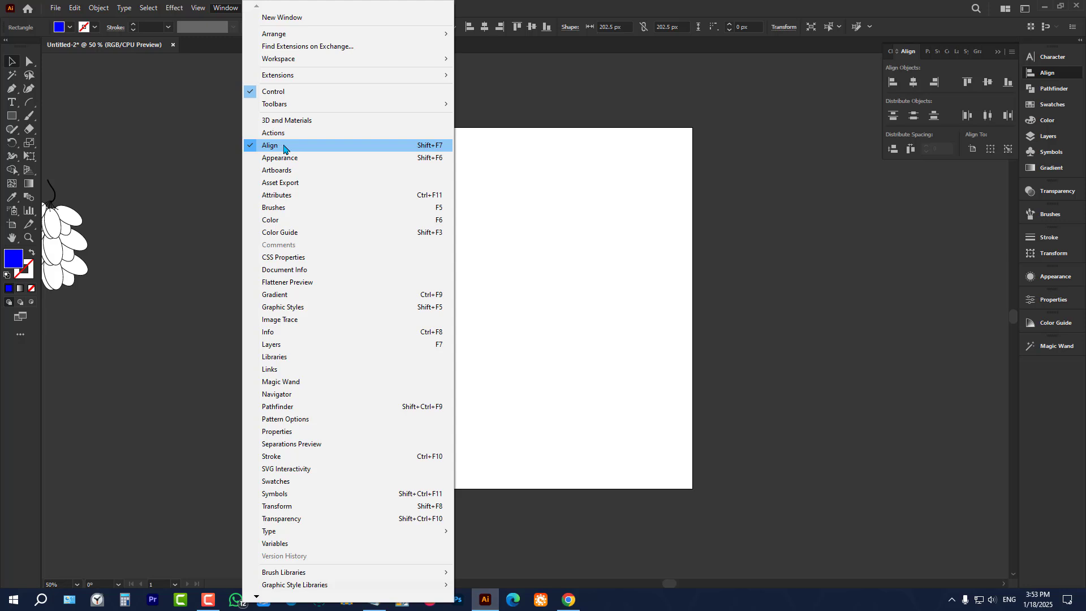
pyautogui.click(283, 145)
pyautogui.click(1051, 72)
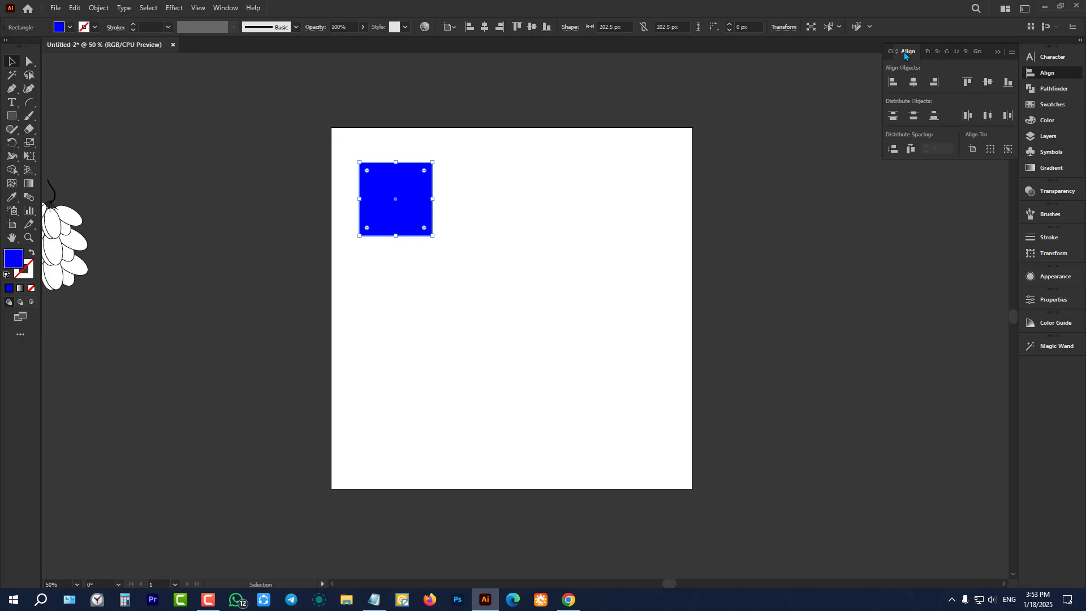
# Step: Move the blue square toward the artboard's middle, align it to the left edge, and slide it slightly up
pyautogui.click(470, 243)
pyautogui.moveTo(395, 193); pyautogui.dragTo(457, 277)
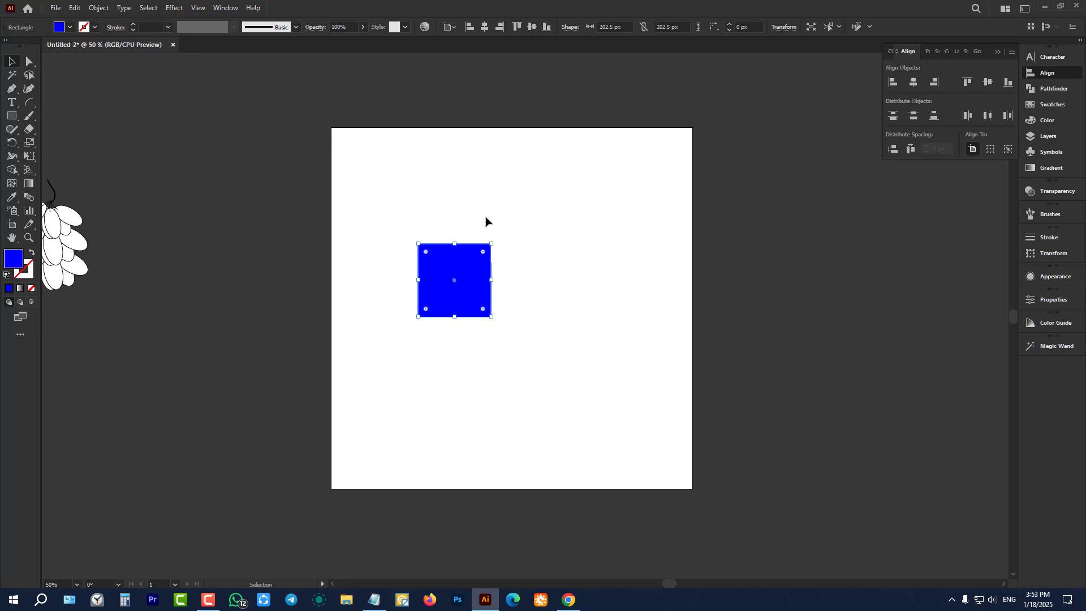
pyautogui.click(891, 82)
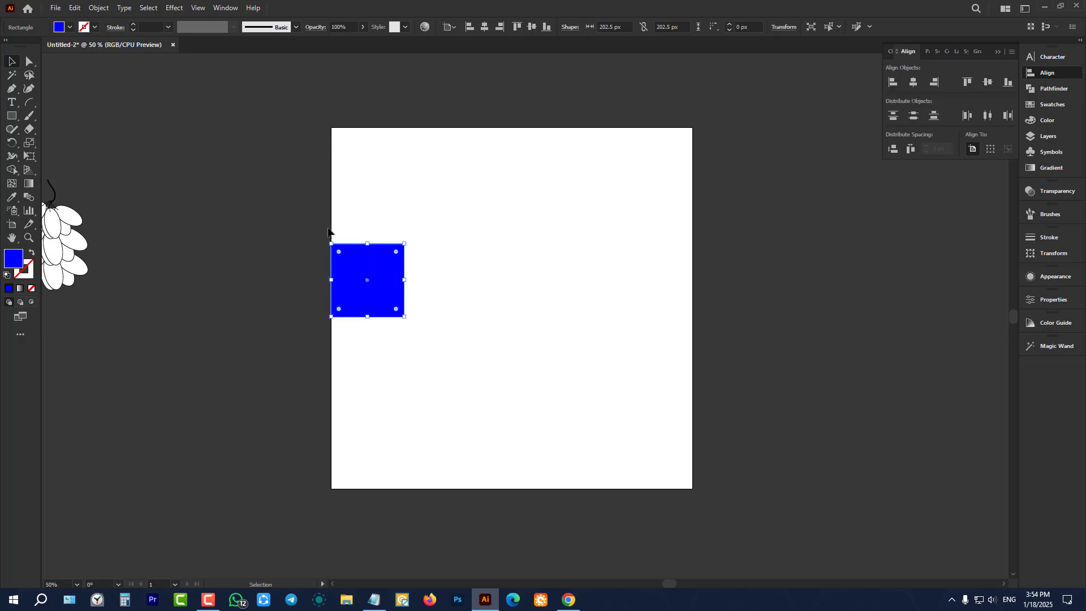
pyautogui.moveTo(368, 266); pyautogui.dragTo(367, 227)
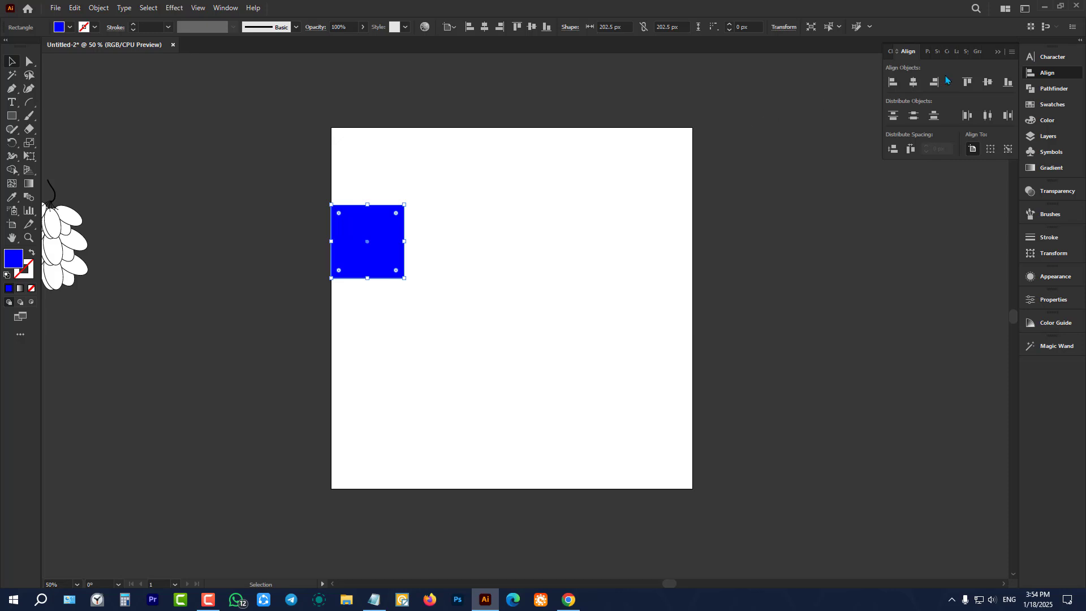
# Step: Align the blue square to the artboard's horizontal centre and right edge, and vertically to its top and centre
pyautogui.click(914, 82)
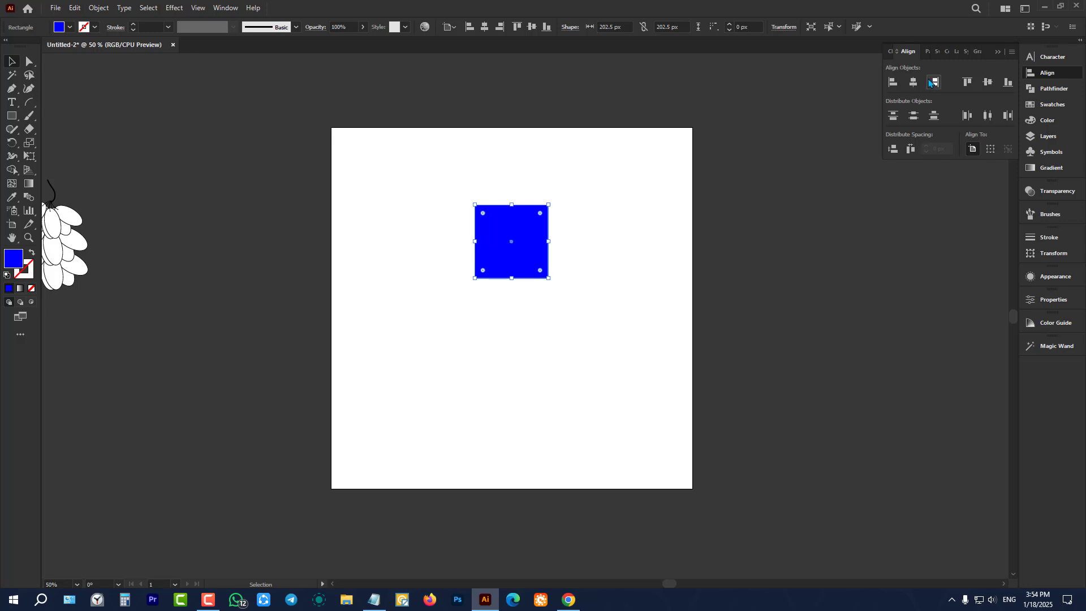
pyautogui.click(930, 83)
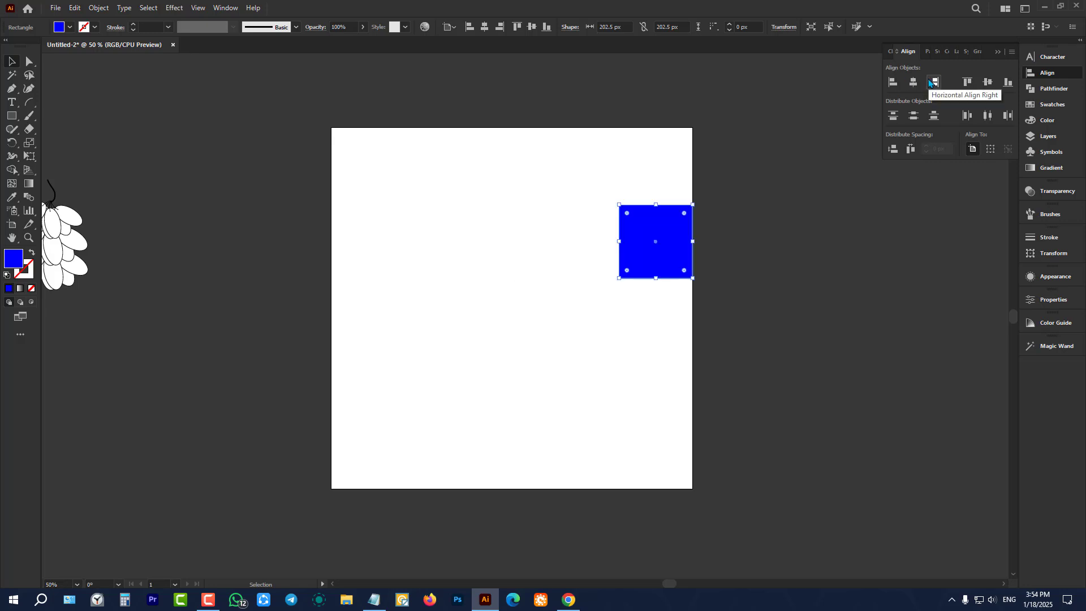
pyautogui.click(969, 82)
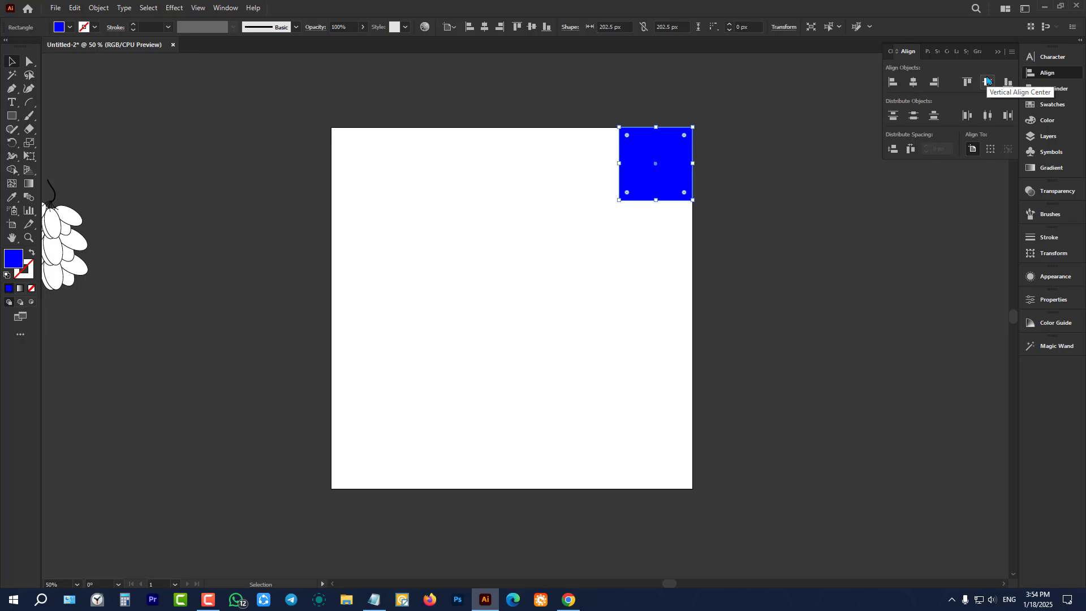
pyautogui.click(987, 81)
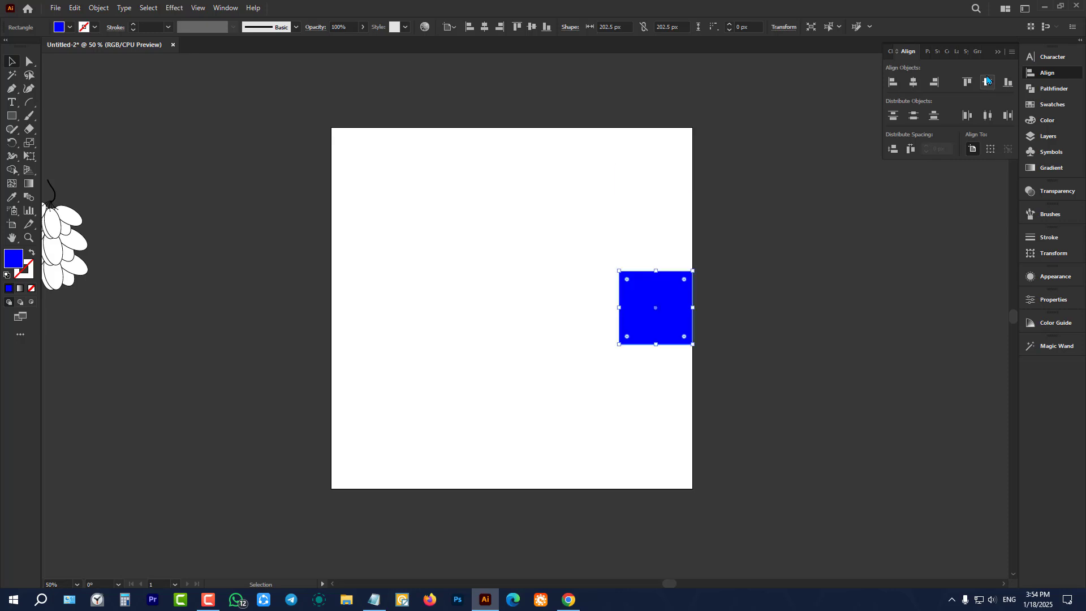
# Step: Move the blue square off the artboard and centre it on the artboard both horizontally and vertically
pyautogui.moveTo(678, 305); pyautogui.dragTo(824, 171)
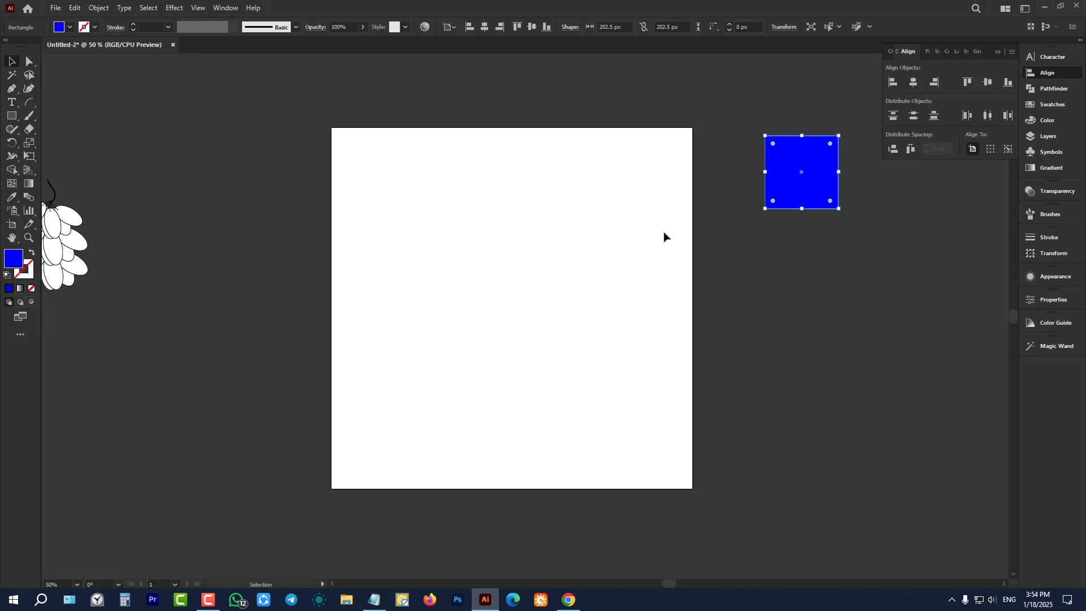
pyautogui.click(914, 83)
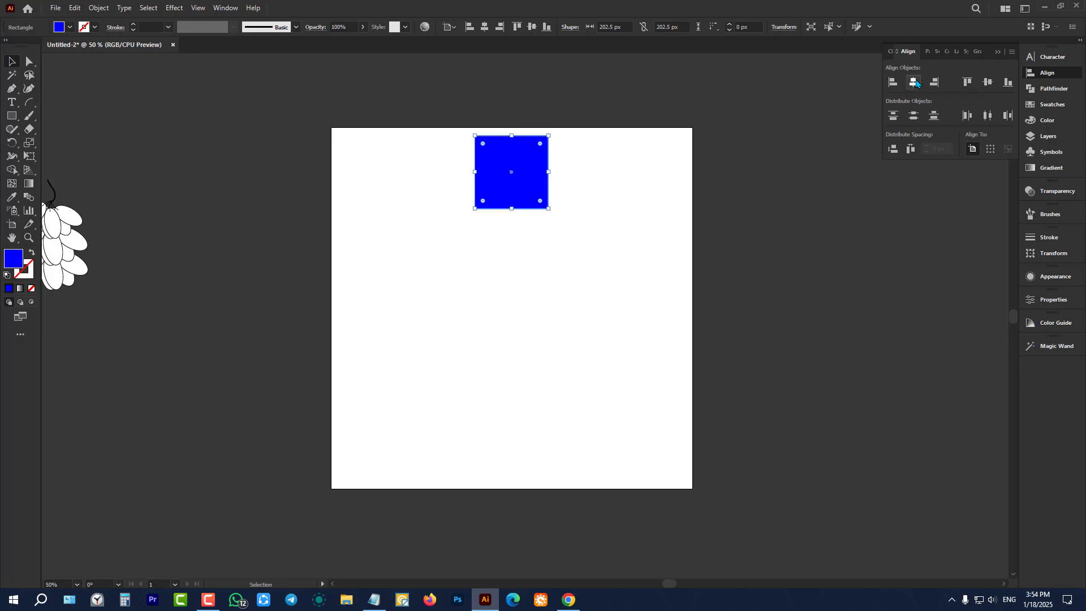
pyautogui.click(987, 83)
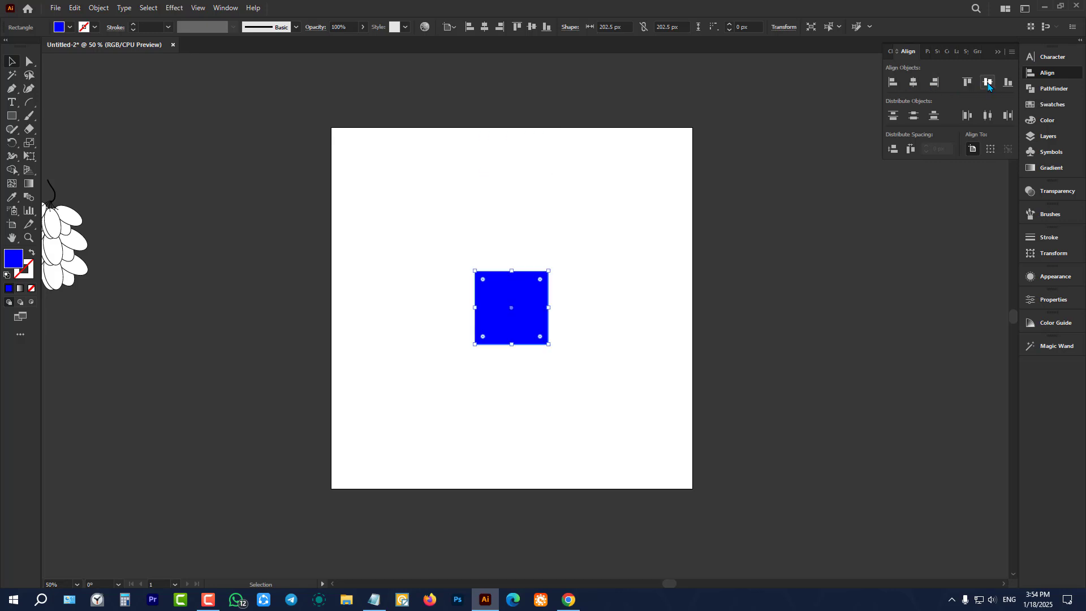
pyautogui.click(718, 214)
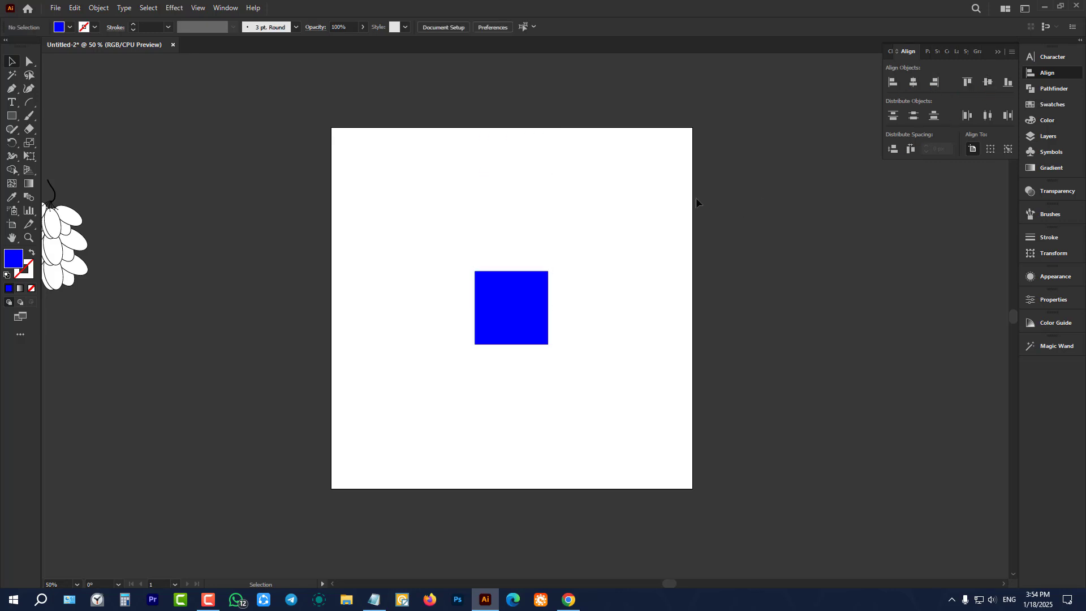
# Step: Align the blue square in turn to the artboard's bottom, top, left and right edges
pyautogui.click(526, 300)
pyautogui.click(1007, 82)
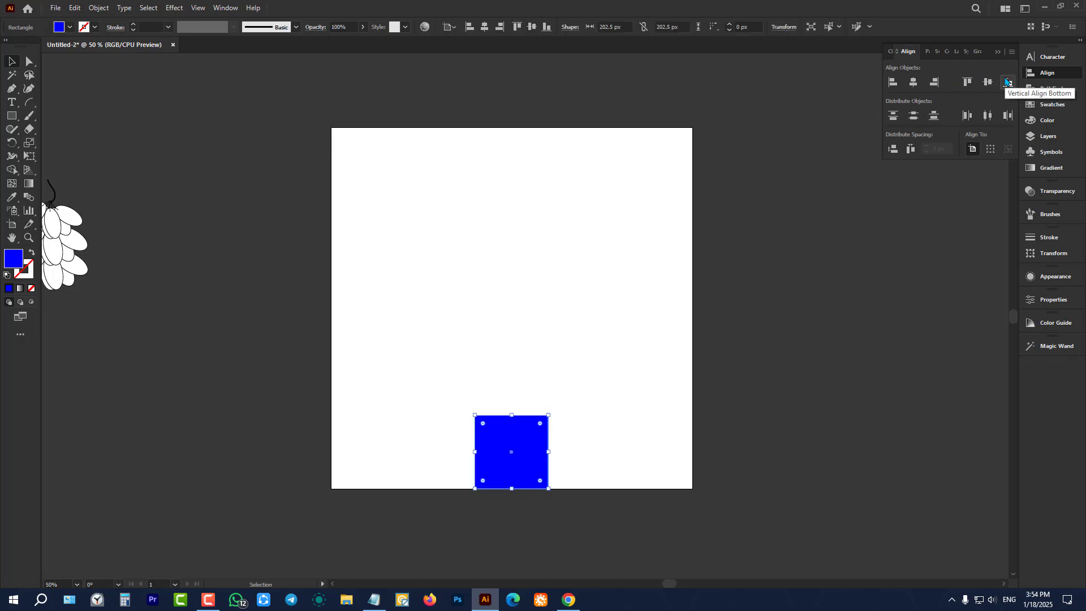
pyautogui.click(967, 82)
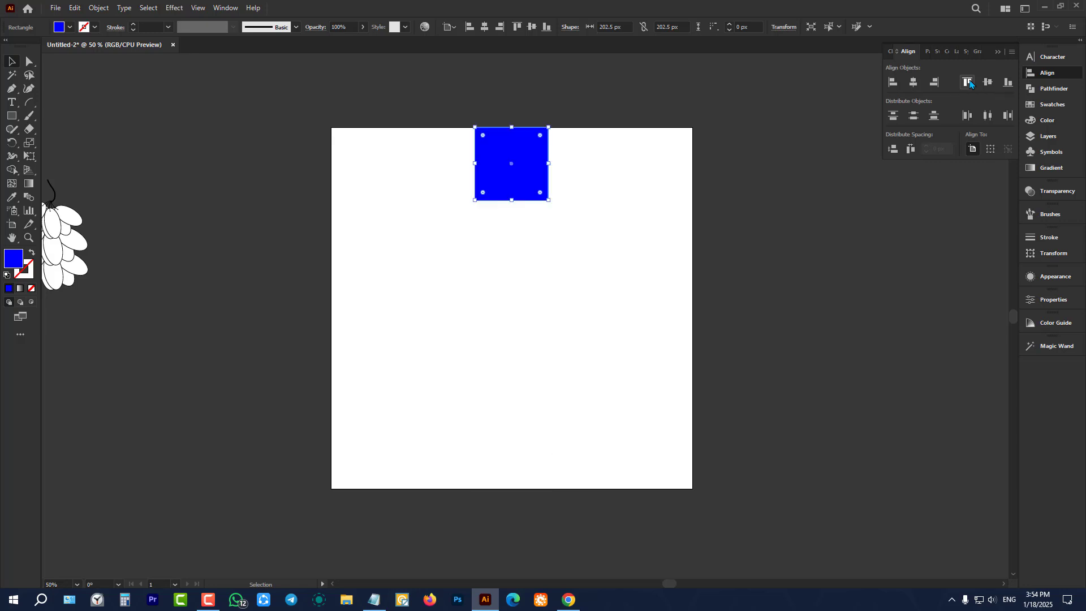
pyautogui.click(893, 82)
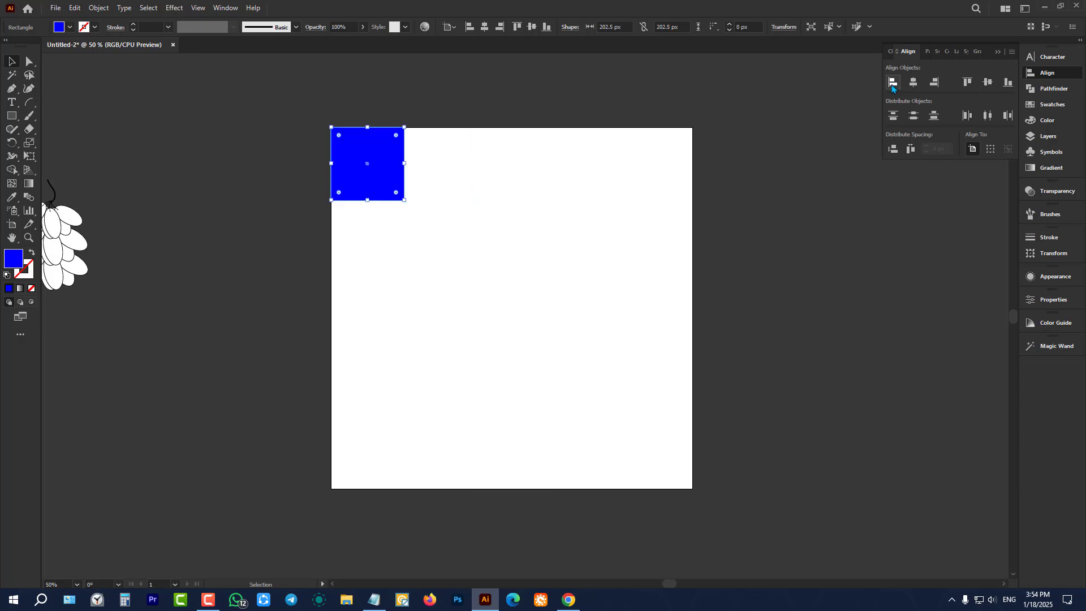
pyautogui.click(934, 83)
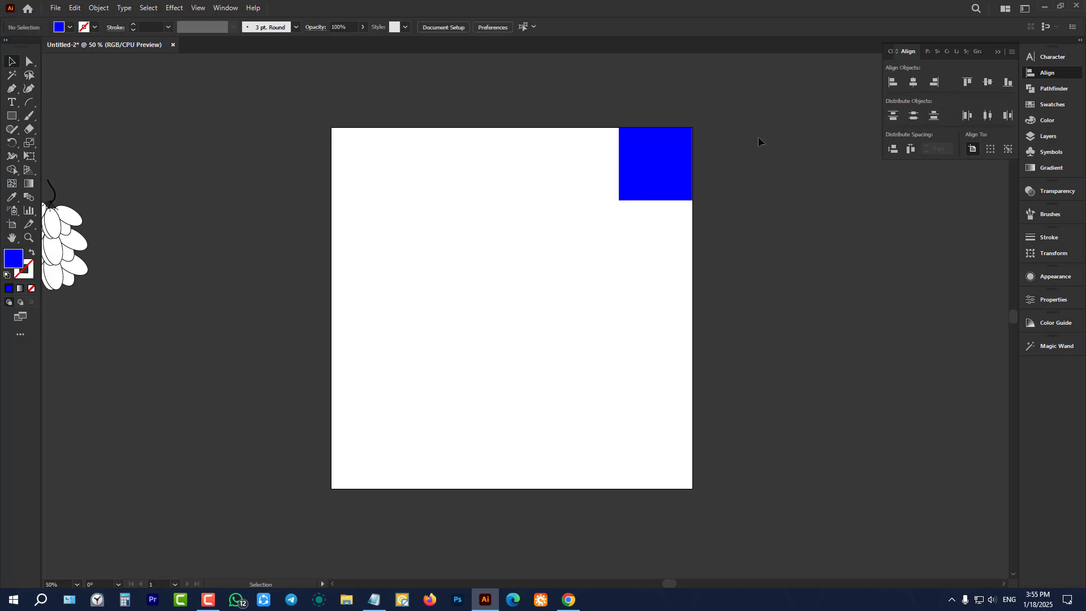
# Step: Move the blue square from the artboard's upper-right corner to slightly above and left of its centre
pyautogui.moveTo(650, 168); pyautogui.dragTo(483, 275)
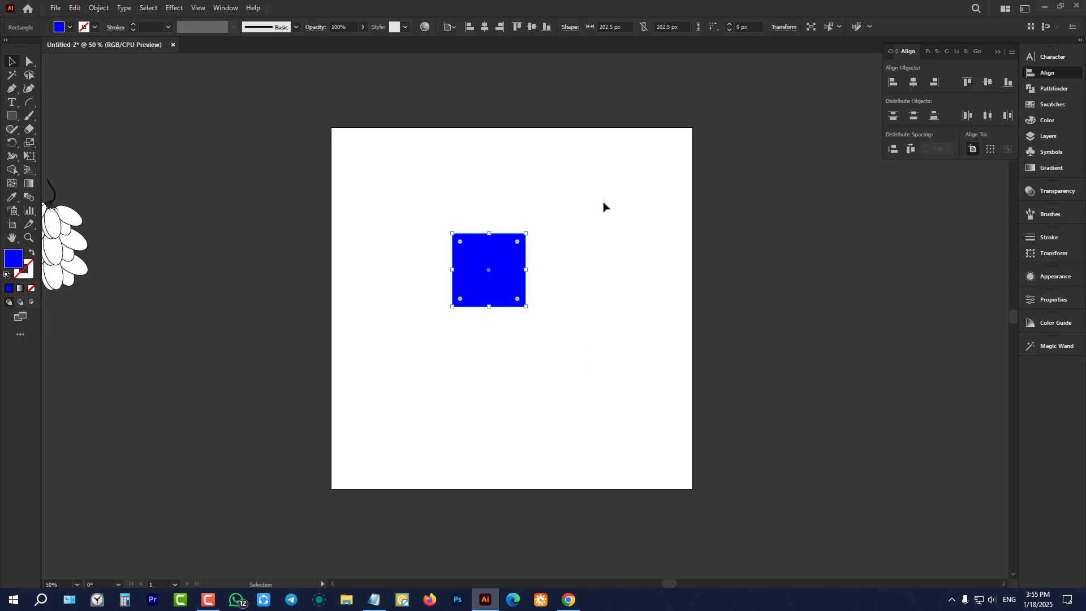
# Step: Centre the blue square horizontally, move it off the artboard's upper-right side, and centre it on the artboard both ways
pyautogui.click(914, 82)
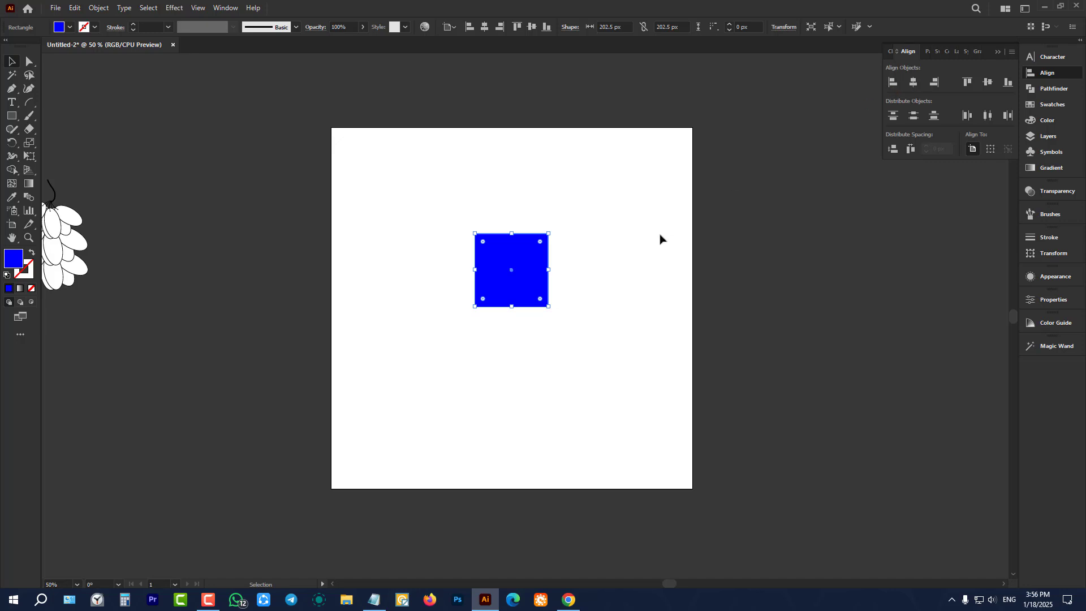
pyautogui.click(832, 158)
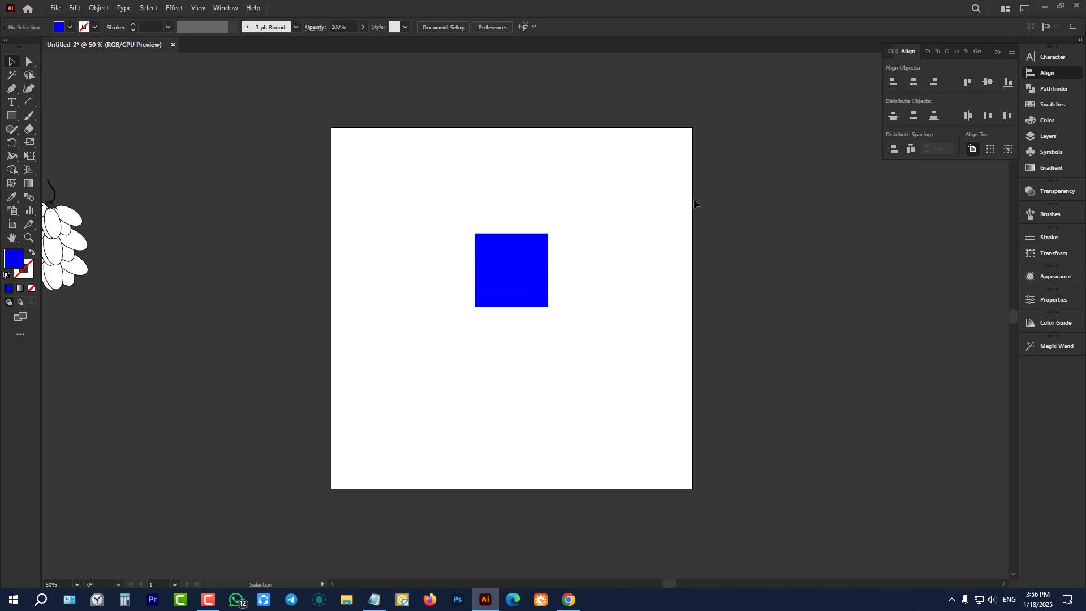
pyautogui.moveTo(536, 273); pyautogui.dragTo(795, 155)
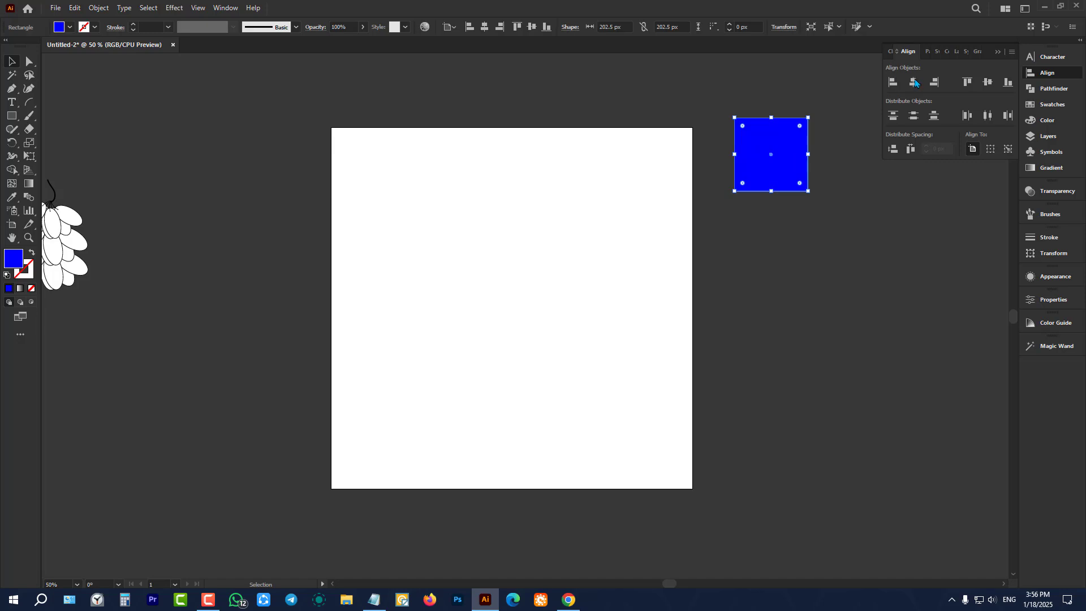
pyautogui.click(914, 82)
pyautogui.click(988, 83)
pyautogui.click(812, 335)
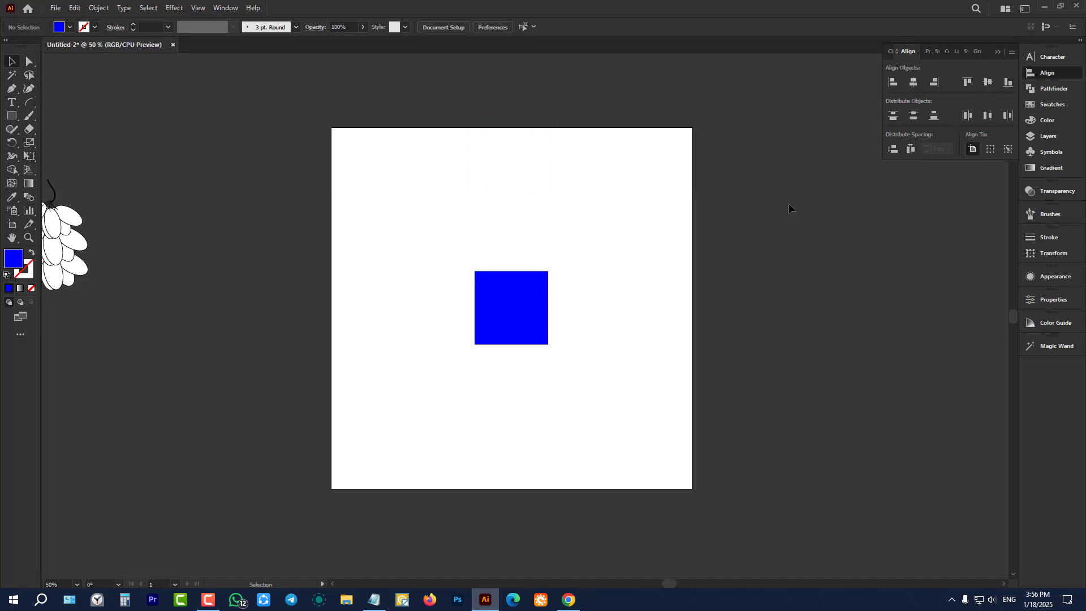
# Step: Move the blue square off the artboard's left side and align it to the artboard's horizontal and vertical centres
pyautogui.scroll(1, 790, 208)
pyautogui.scroll(-2, 789, 208)
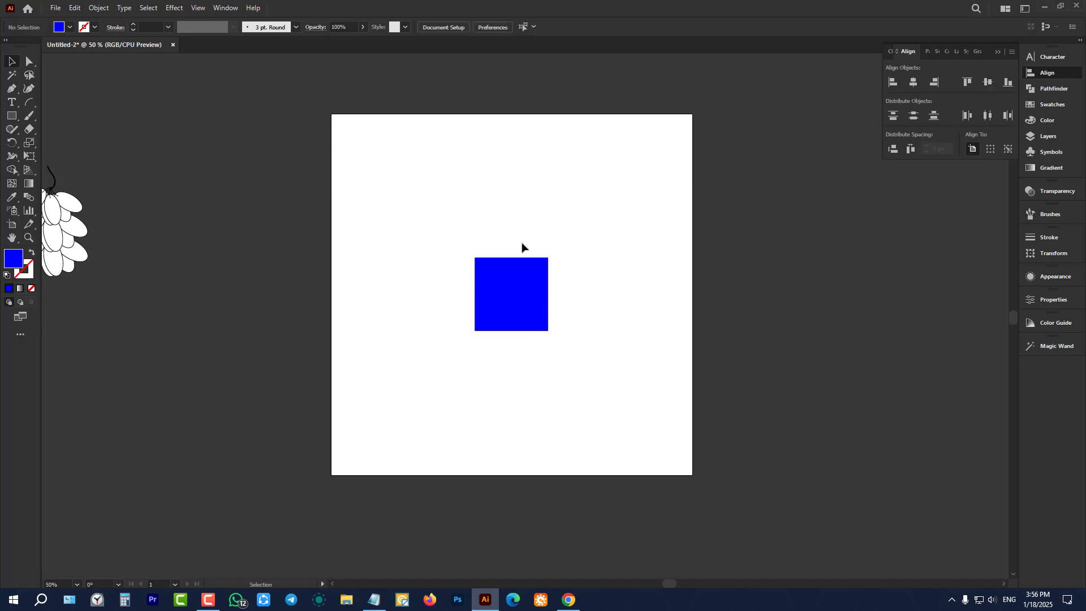
pyautogui.click(515, 321)
pyautogui.moveTo(513, 285); pyautogui.dragTo(208, 233)
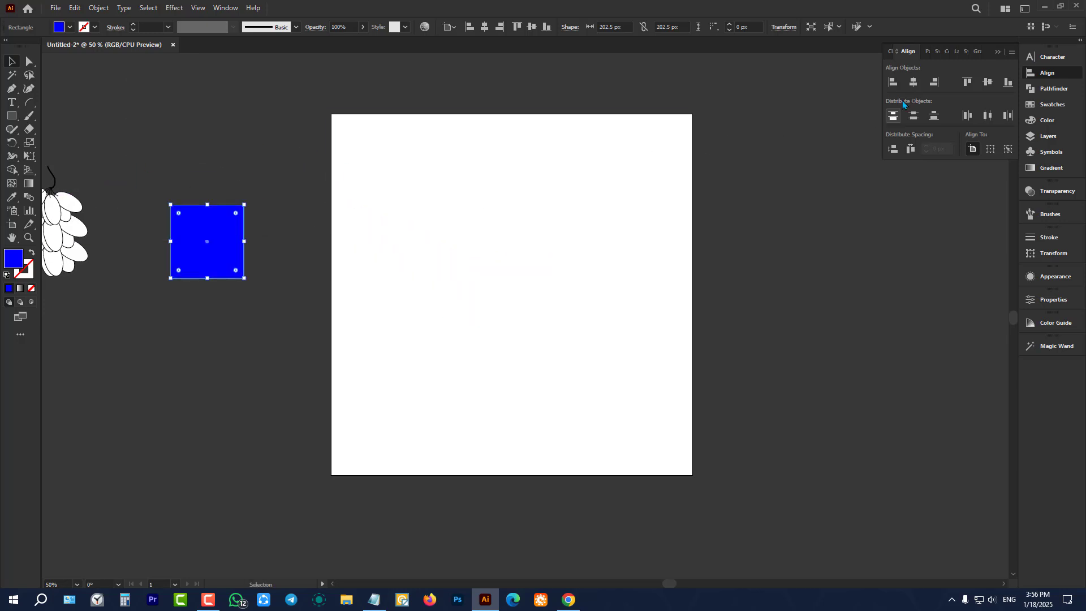
pyautogui.click(914, 86)
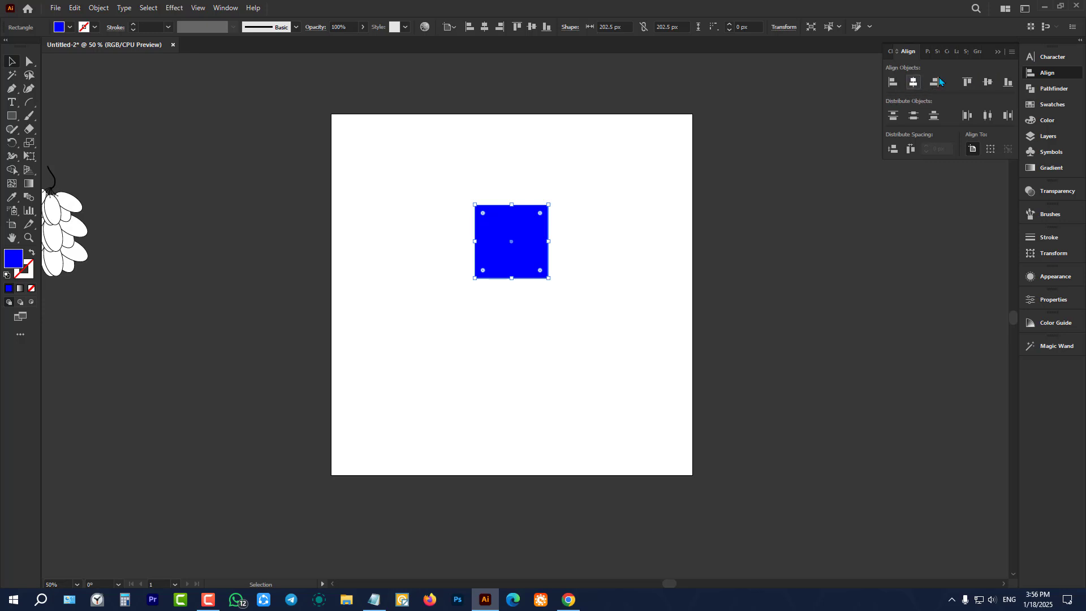
pyautogui.click(986, 84)
pyautogui.click(761, 211)
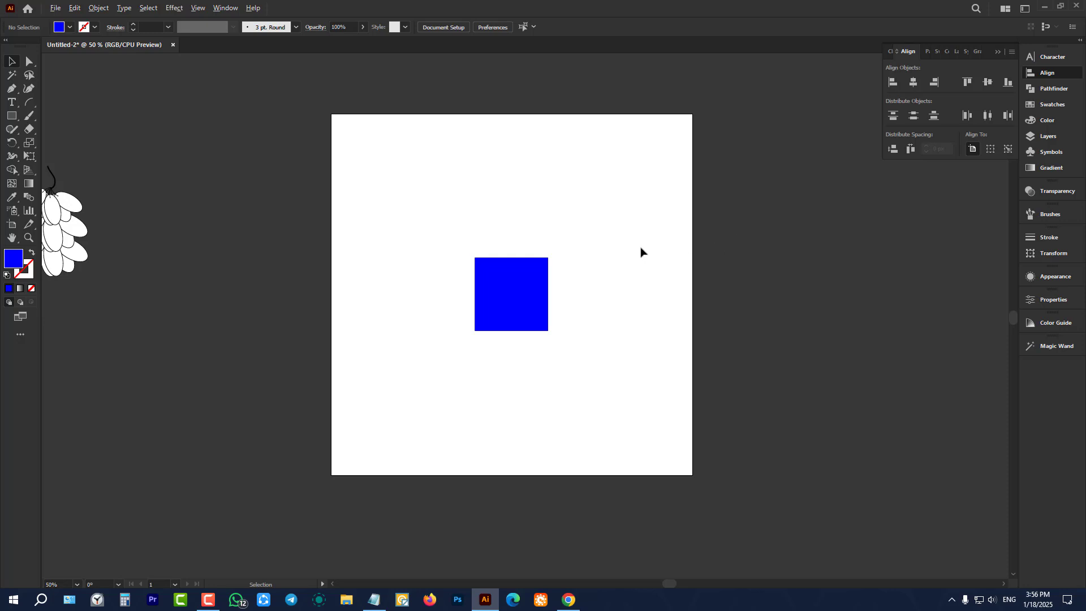
# Step: Shrink the blue square to about 85 px and duplicate it into seven squares scattered unevenly down the artboard
pyautogui.scroll(1, 641, 249)
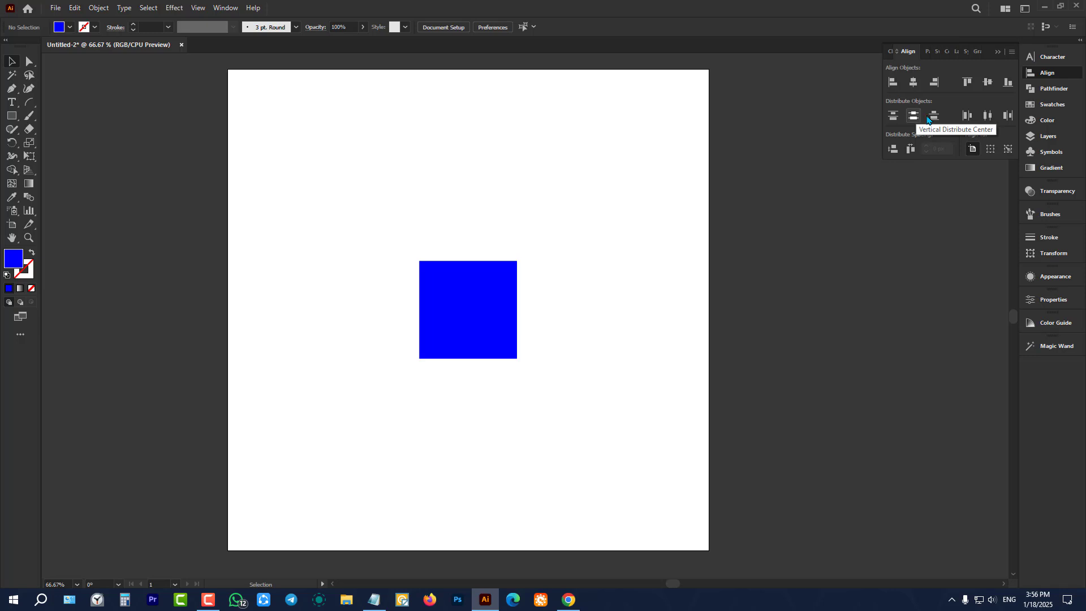
pyautogui.click(454, 312)
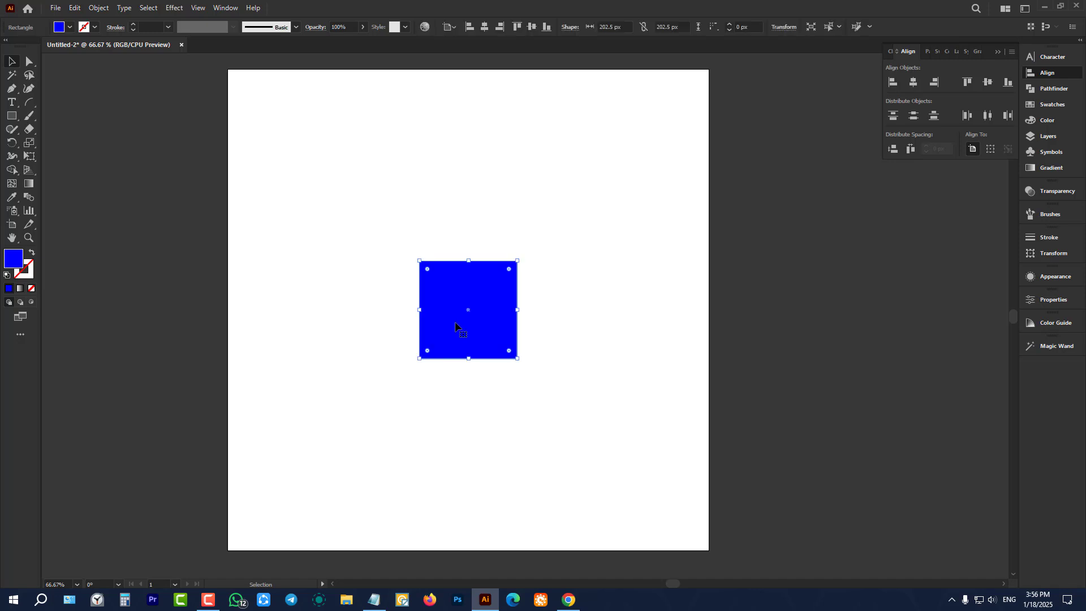
pyautogui.moveTo(471, 360)
pyautogui.mouseDown()
pyautogui.moveTo(487, 357)
pyautogui.moveTo(442, 136)
pyautogui.moveTo(447, 190)
pyautogui.moveTo(485, 242)
pyautogui.moveTo(467, 300)
pyautogui.moveTo(481, 360)
pyautogui.mouseUp()
pyautogui.moveTo(480, 359); pyautogui.dragTo(445, 435)
pyautogui.moveTo(445, 435); pyautogui.dragTo(385, 506)
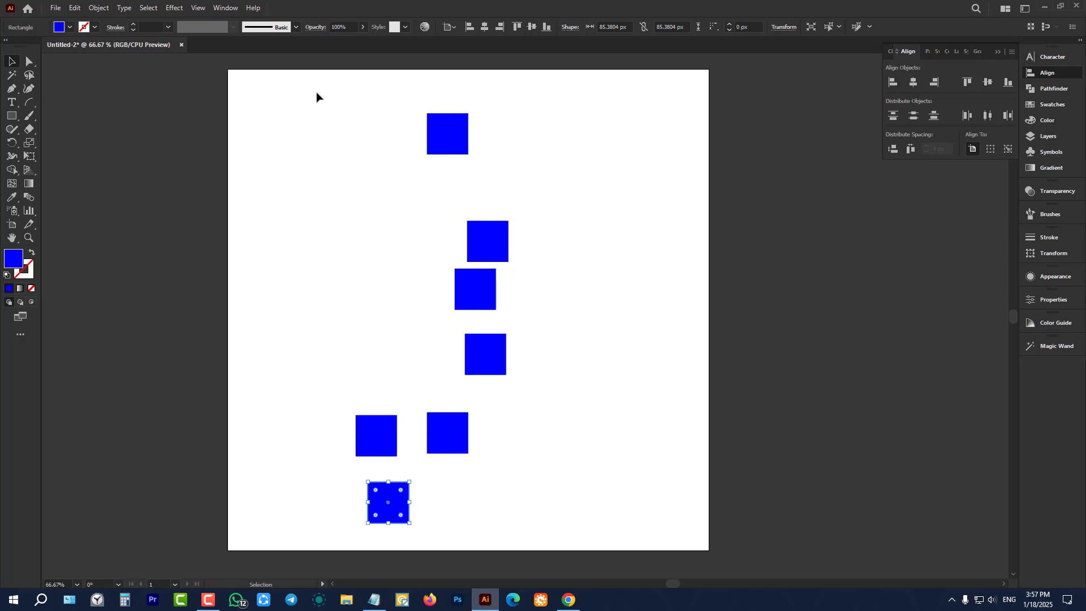
# Step: Align the seven scattered squares on their horizontal centres and distribute them evenly by their vertical centres
pyautogui.moveTo(317, 97); pyautogui.dragTo(585, 526)
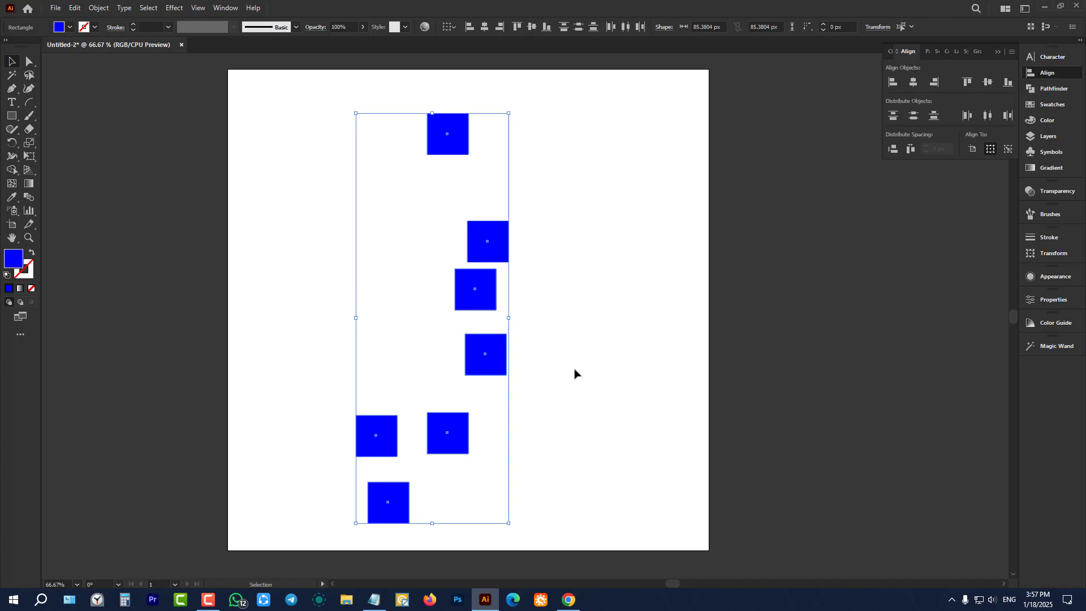
pyautogui.click(913, 82)
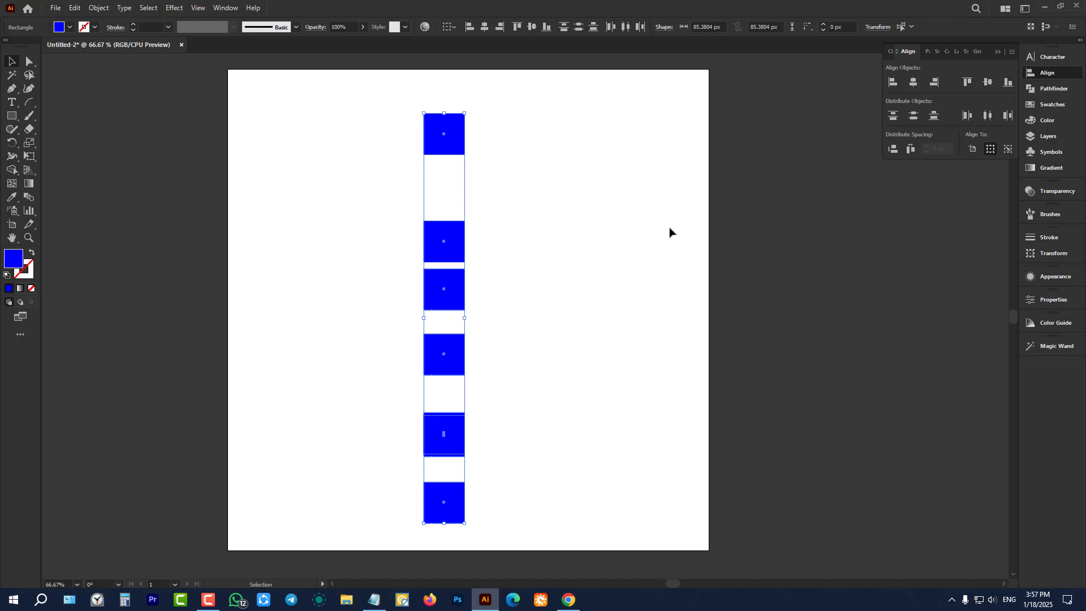
pyautogui.click(914, 118)
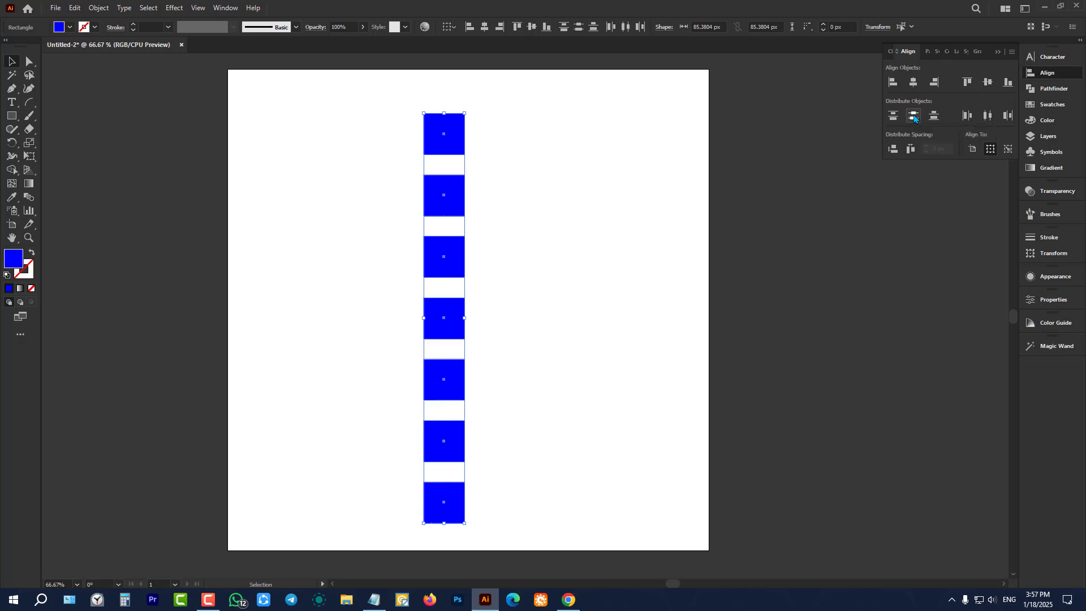
pyautogui.click(489, 237)
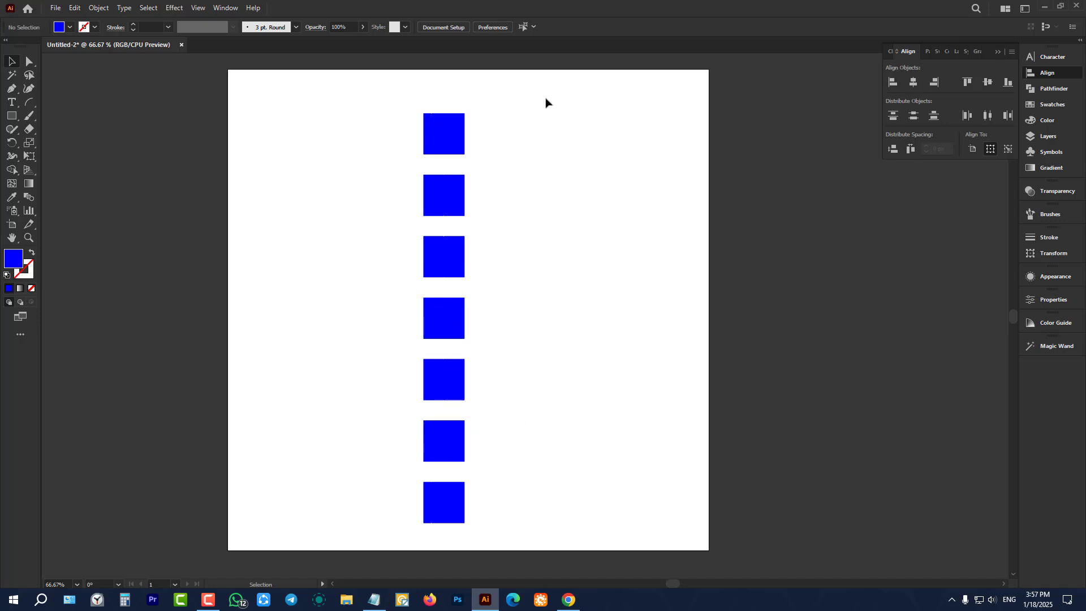
# Step: Delete the column of squares and draw a blue square about 58 px wide in the artboard's upper-left area
pyautogui.moveTo(545, 116); pyautogui.dragTo(431, 532)
pyautogui.press('Delete')
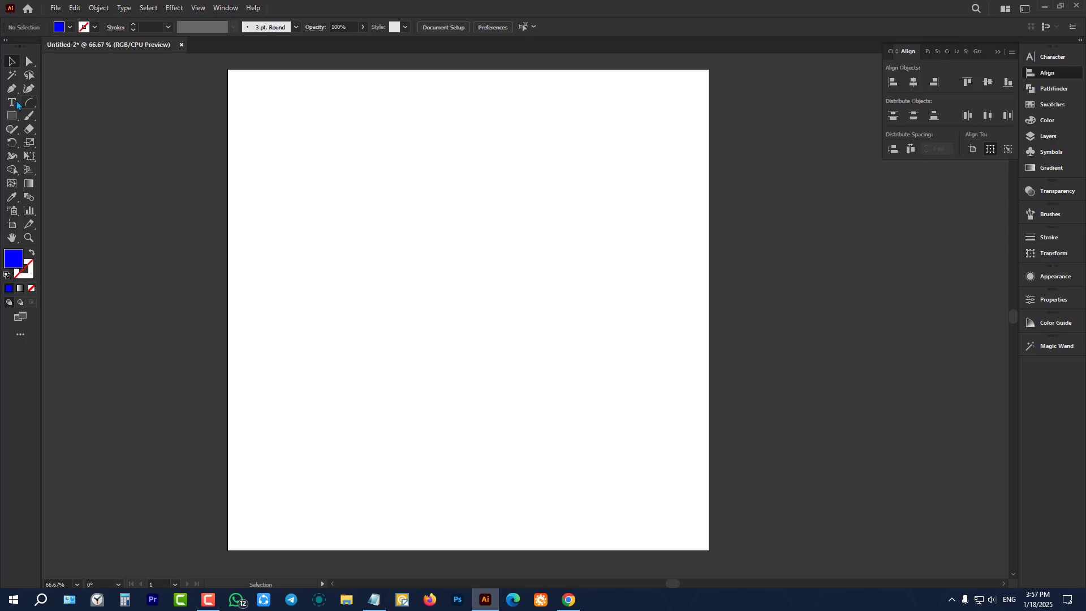
pyautogui.click(9, 119)
pyautogui.moveTo(270, 200); pyautogui.dragTo(299, 228)
pyautogui.click(12, 61)
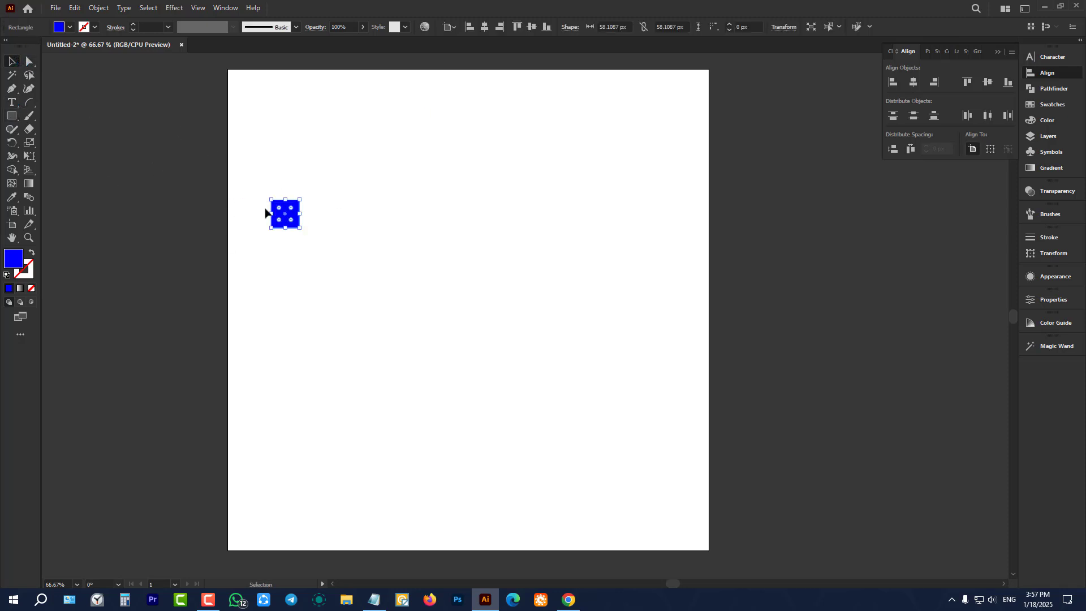
pyautogui.click(328, 202)
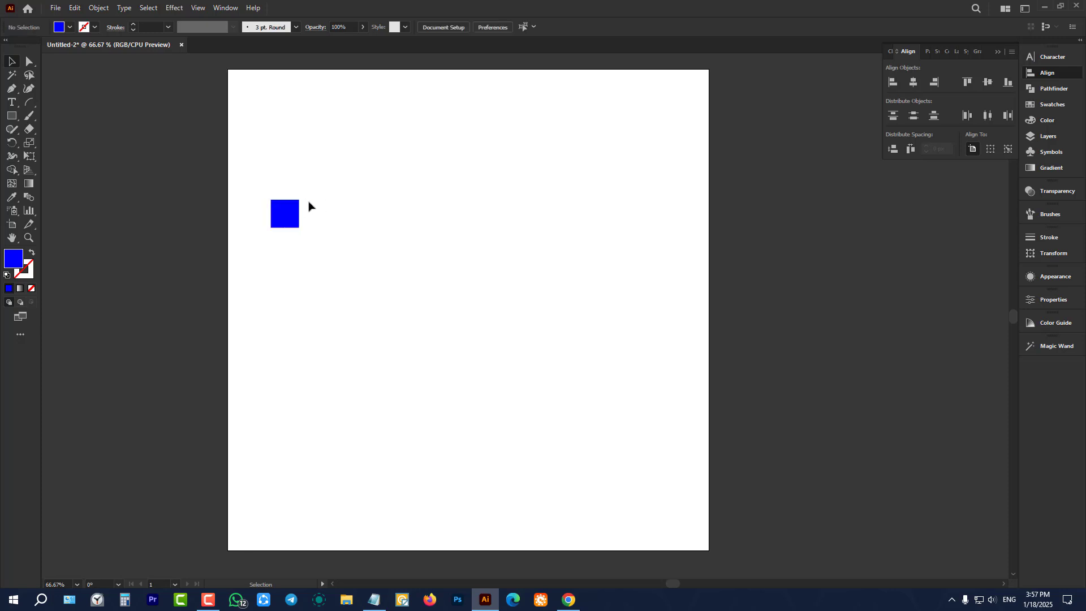
# Step: Duplicate the small blue square into seven squares scattered unevenly across the upper half of the artboard
pyautogui.moveTo(282, 215); pyautogui.dragTo(319, 193)
pyautogui.moveTo(314, 184); pyautogui.dragTo(380, 247)
pyautogui.hotkey('ctrl', 'z')
pyautogui.click(376, 243)
pyautogui.moveTo(321, 193); pyautogui.dragTo(639, 223)
# Step: Align the seven small squares on their vertical centres and distribute them evenly by their horizontal centres
pyautogui.moveTo(424, 260); pyautogui.dragTo(125, 375)
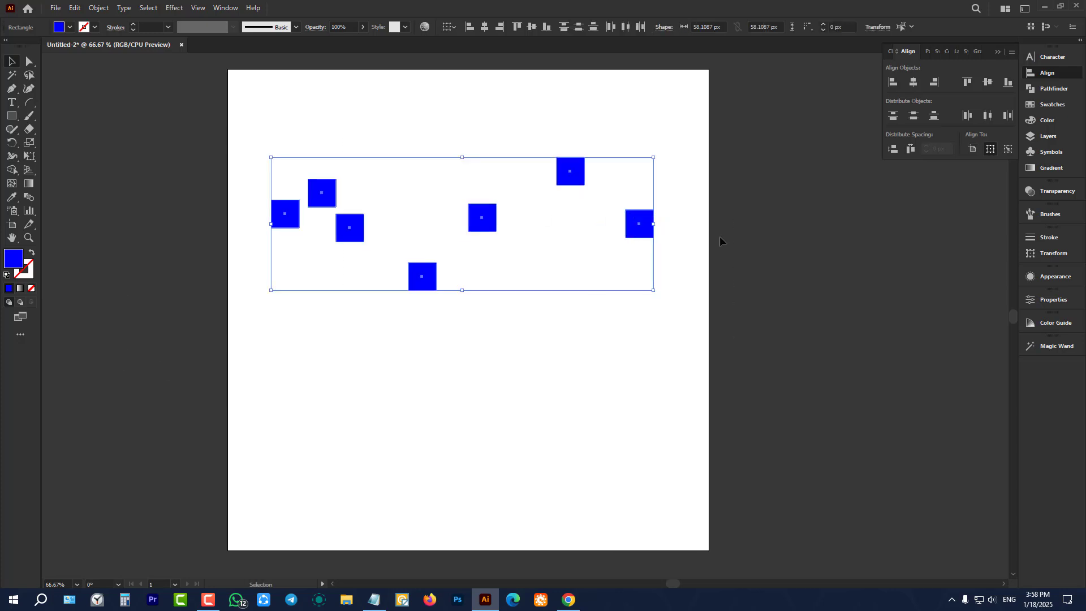
pyautogui.click(988, 84)
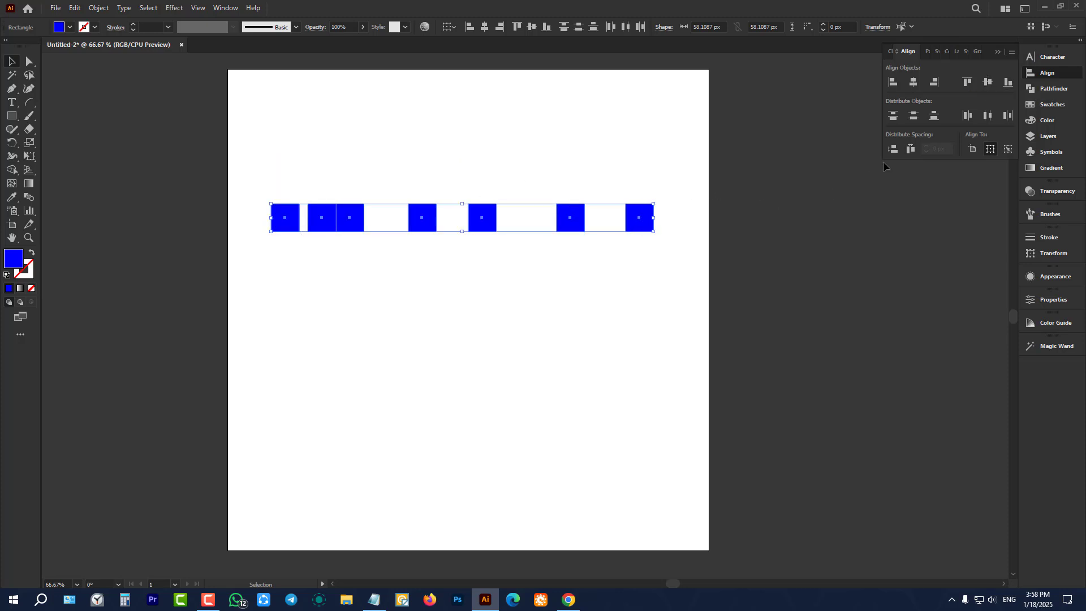
pyautogui.click(993, 117)
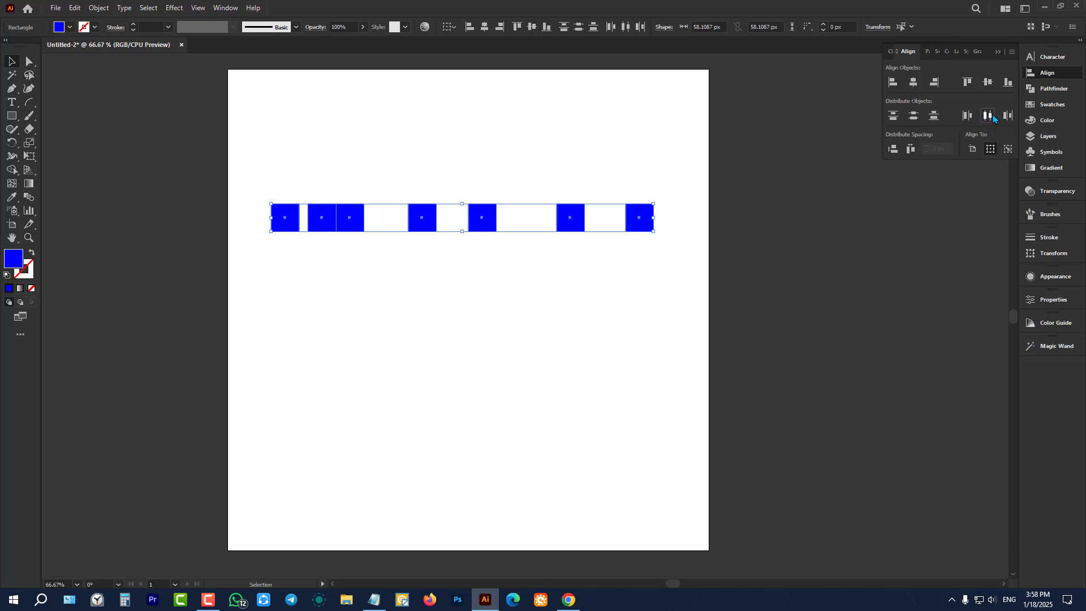
pyautogui.click(776, 268)
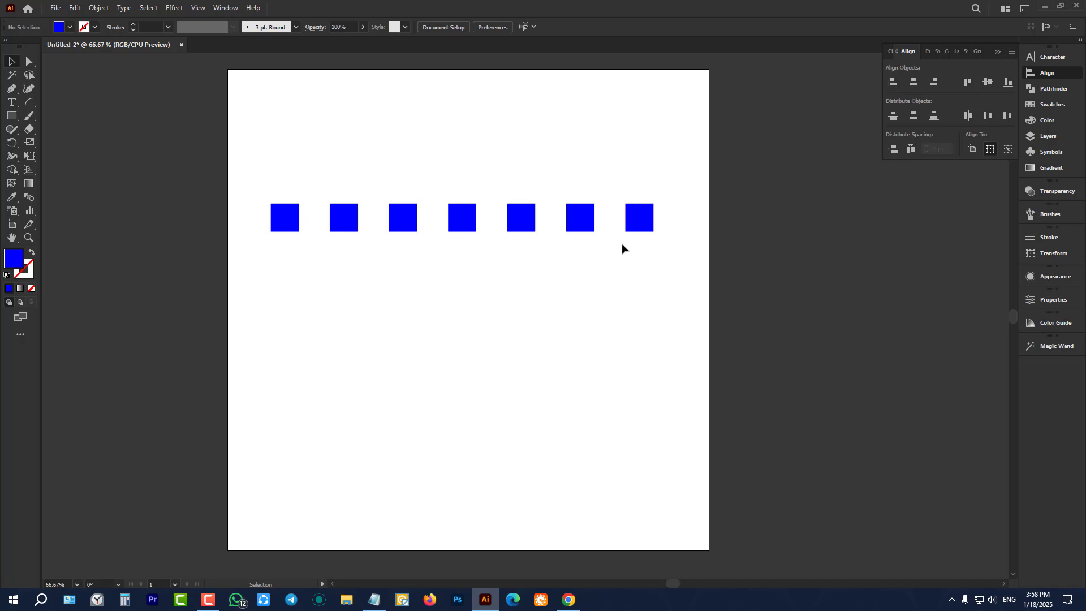
# Step: Rotate the row of squares into a vertical column and place a copy of it just right of the artboard
pyautogui.moveTo(681, 134); pyautogui.dragTo(291, 364)
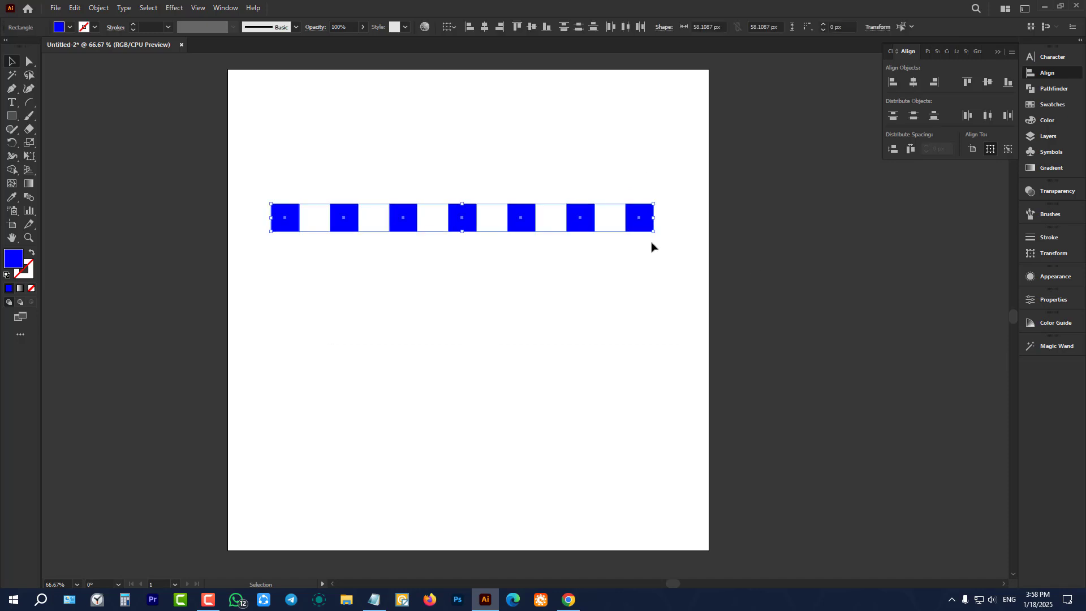
pyautogui.moveTo(658, 232); pyautogui.dragTo(418, 481)
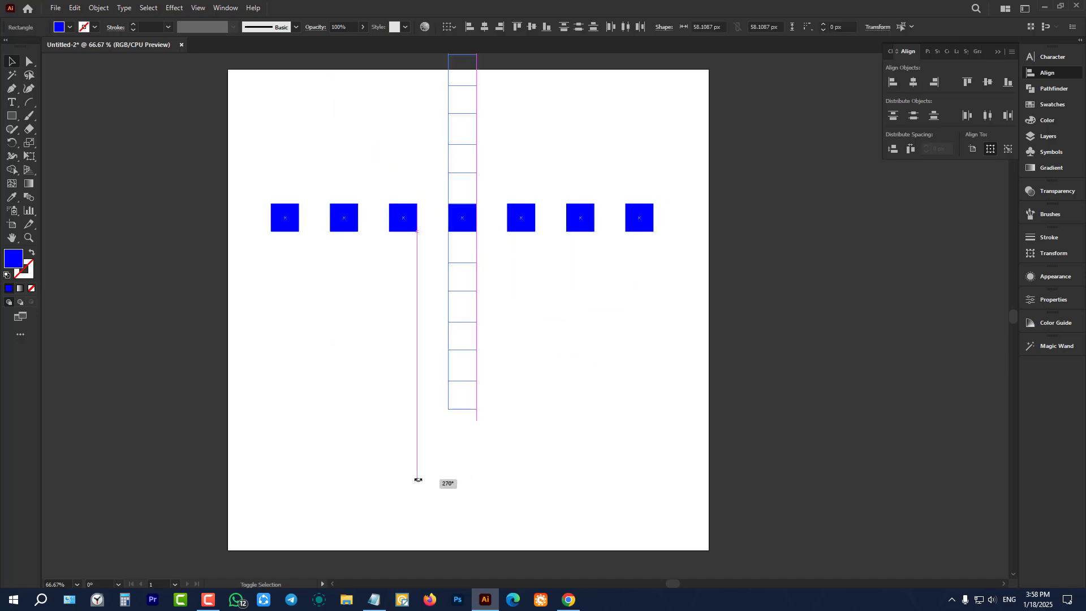
pyautogui.moveTo(470, 272); pyautogui.dragTo(746, 362)
pyautogui.scroll(1, 518, 73)
# Step: Remove the columns of blue squares from the artboard and from the area to its right
pyautogui.moveTo(519, 81); pyautogui.dragTo(426, 560)
pyautogui.hscroll(-1, 428, 557)
pyautogui.scroll(-4, 344, 427)
pyautogui.scroll(2, 521, 400)
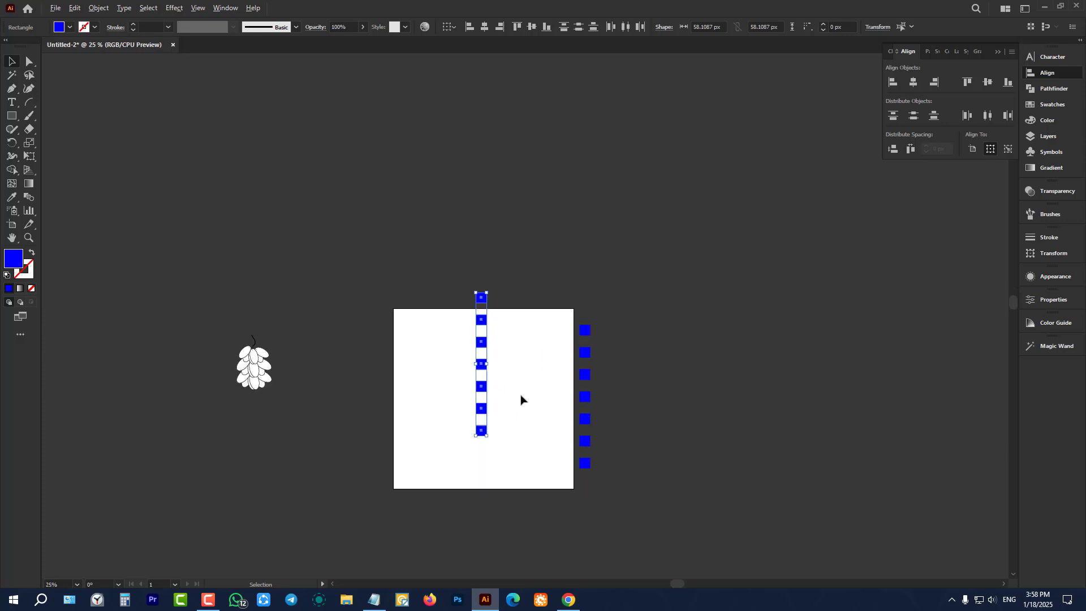
pyautogui.moveTo(567, 184); pyautogui.dragTo(448, 535)
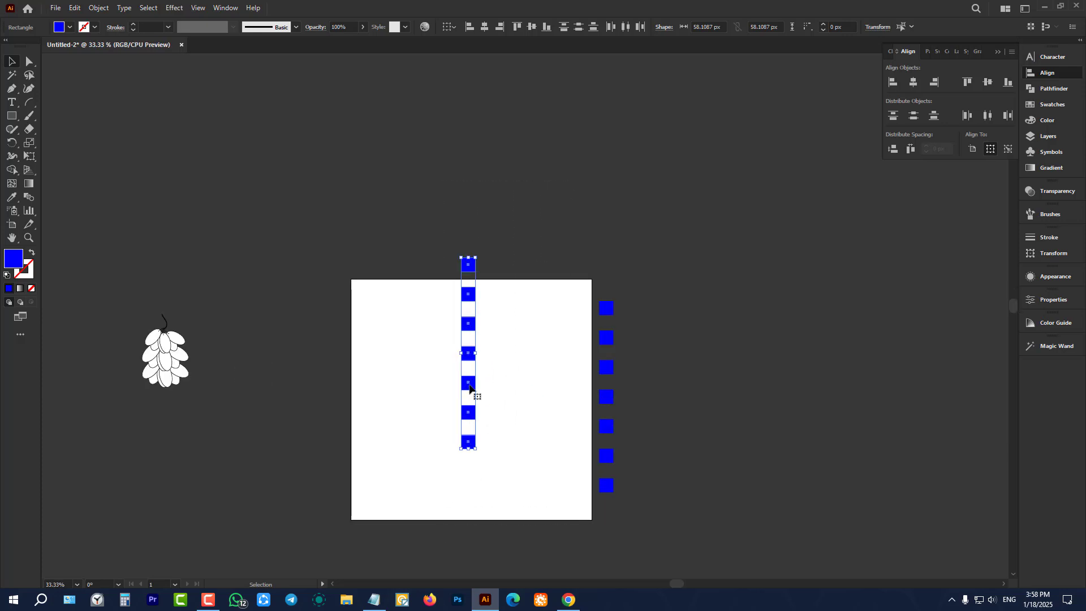
pyautogui.moveTo(468, 385); pyautogui.dragTo(458, 428)
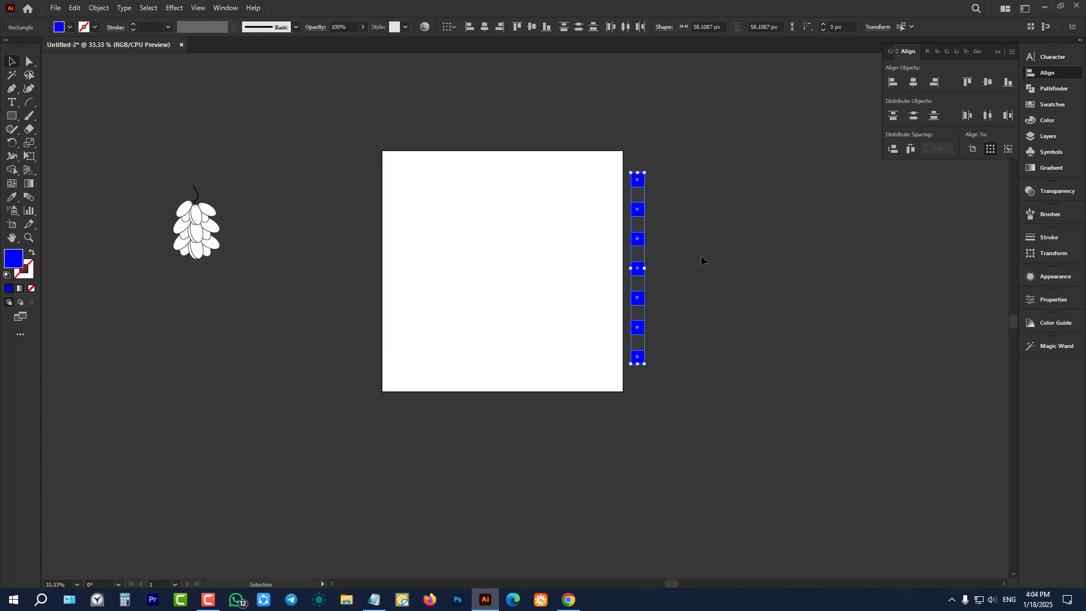
pyautogui.scroll(1, 670, 170)
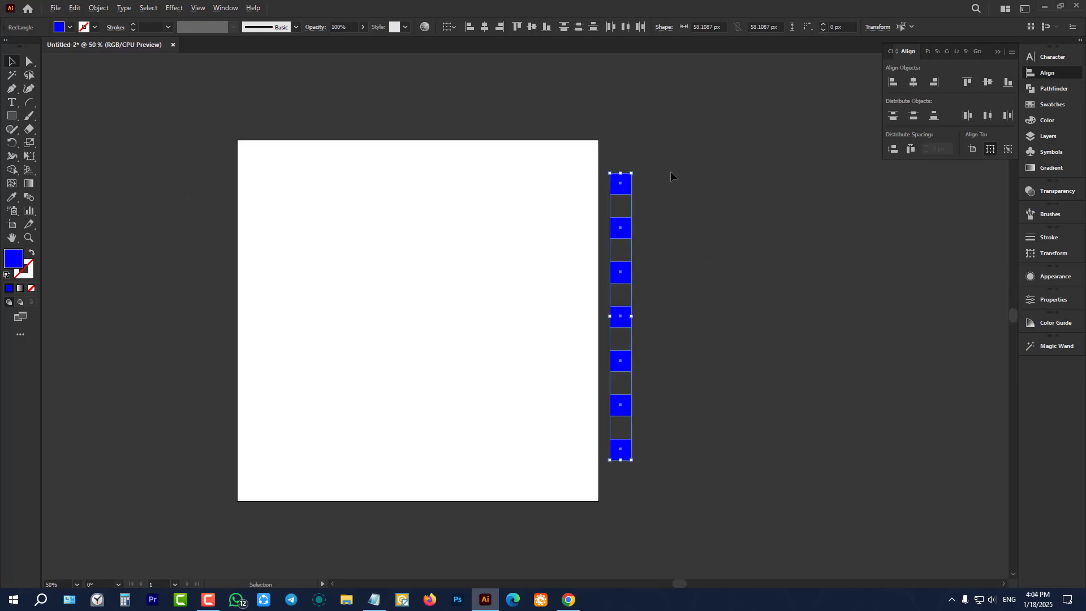
pyautogui.press('Delete')
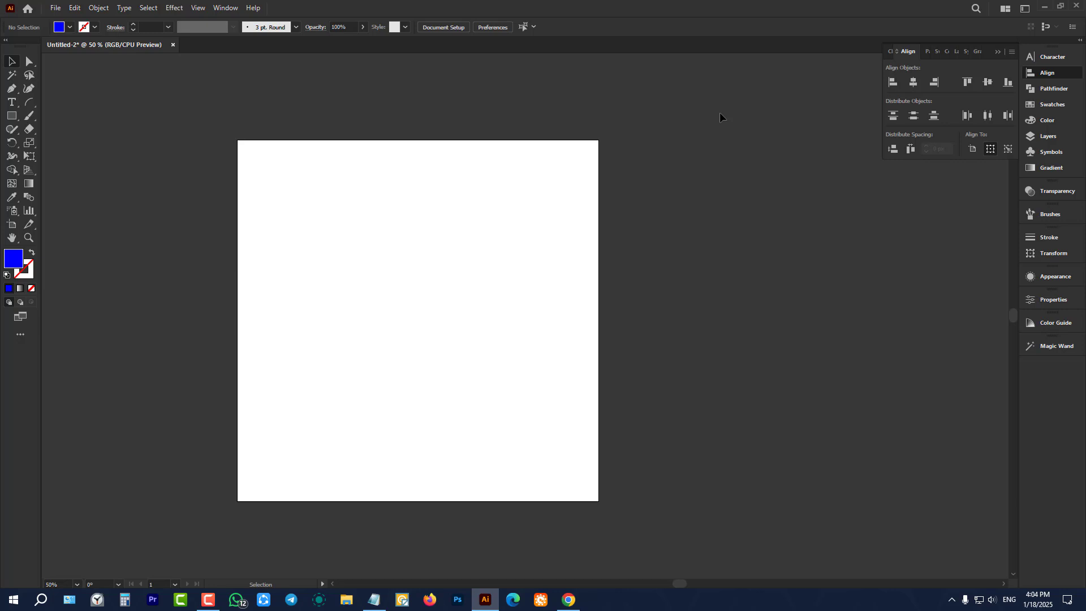
# Step: Collapse the Align panel and delete the white petal drawing beside the artboard
pyautogui.scroll(1, 719, 112)
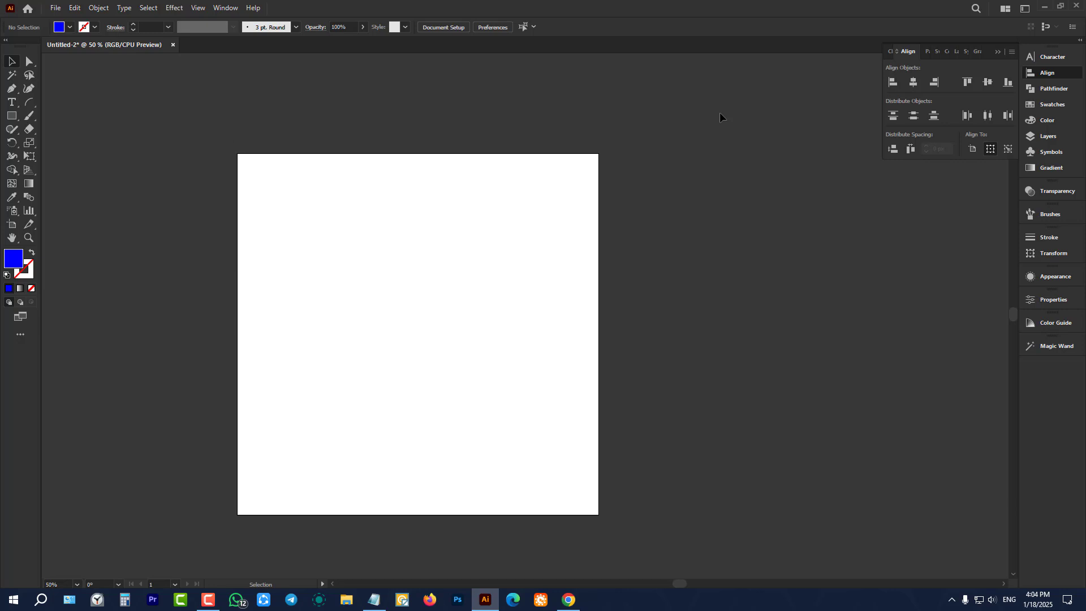
pyautogui.scroll(-1, 656, 236)
pyautogui.scroll(1, 578, 219)
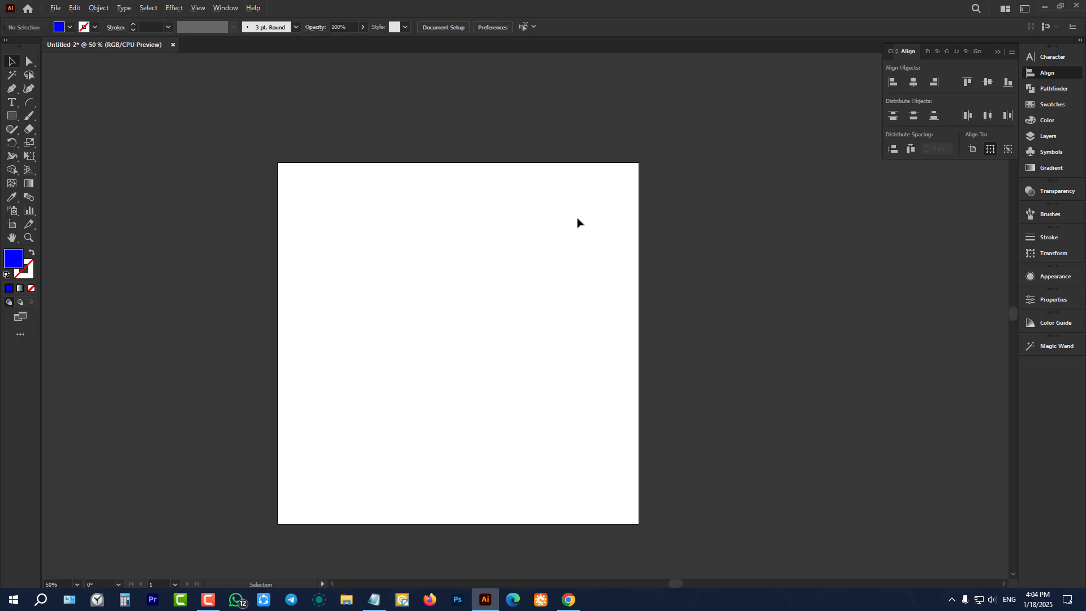
pyautogui.scroll(-2, 578, 219)
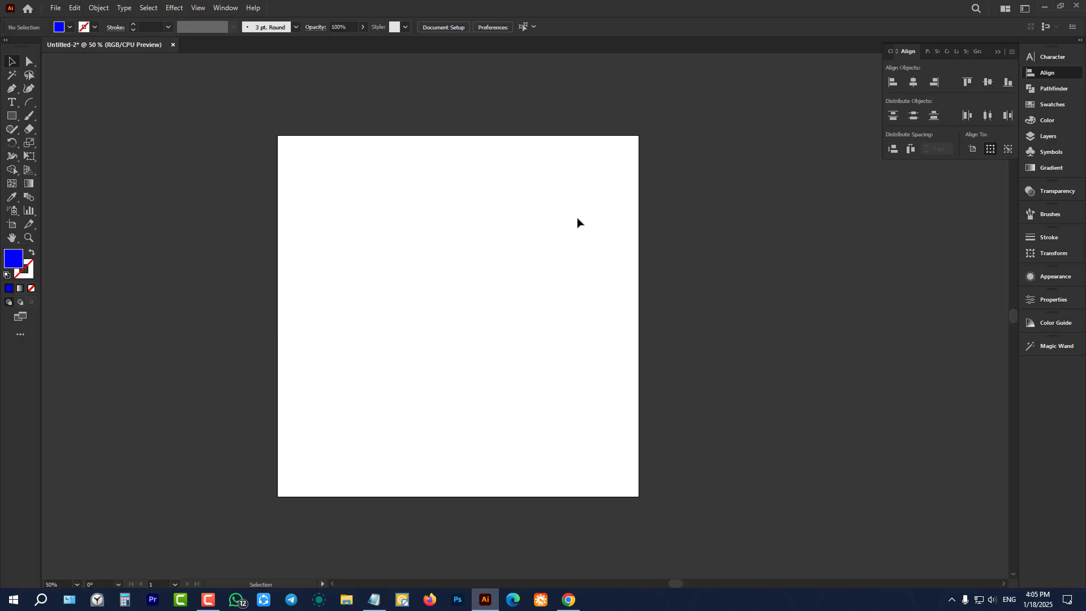
pyautogui.click(998, 51)
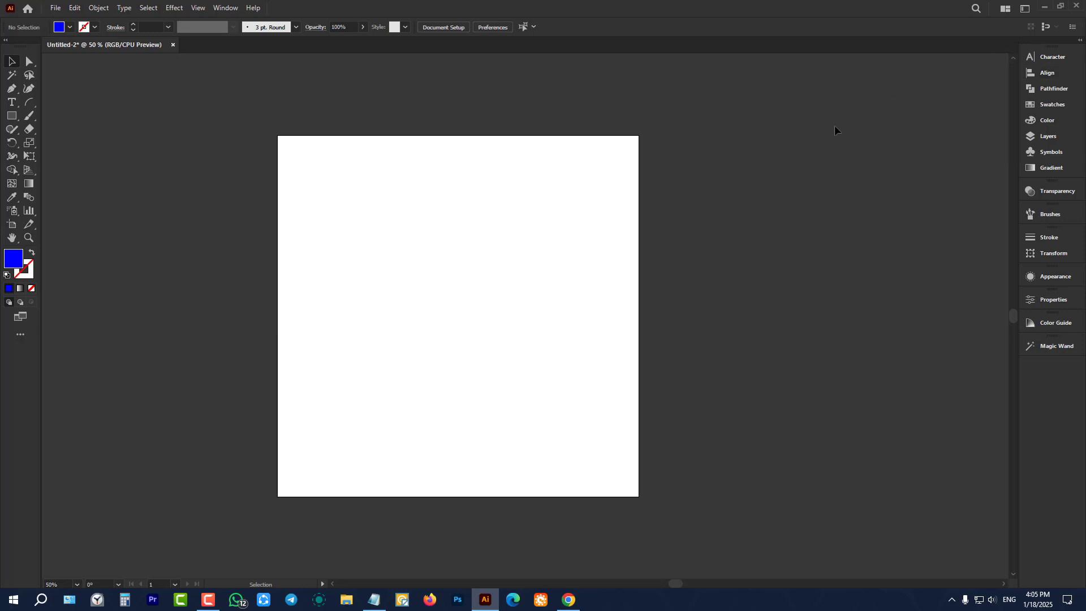
pyautogui.scroll(-1, 568, 275)
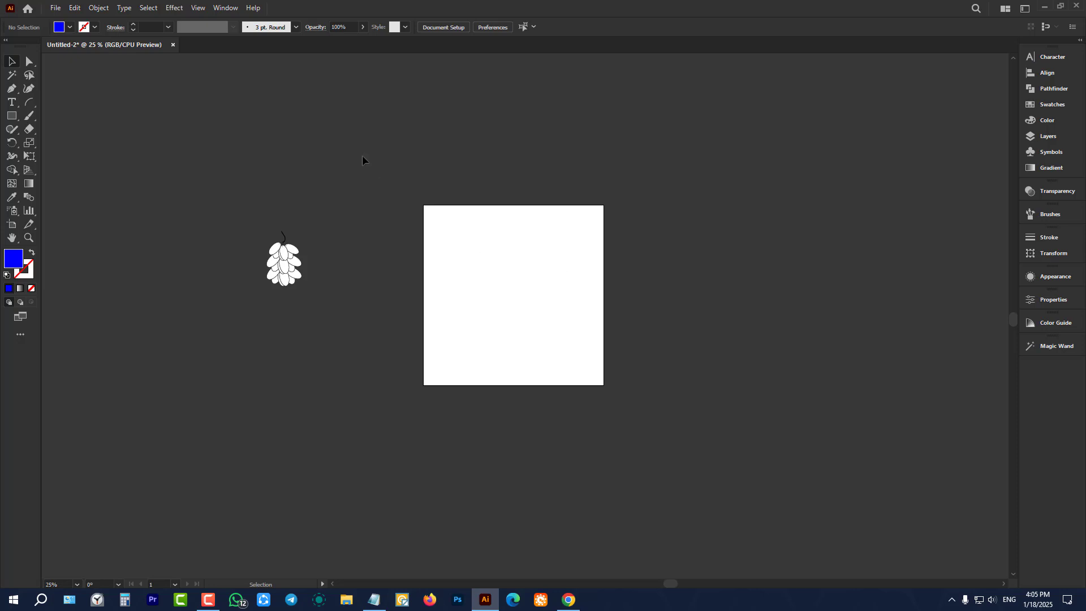
pyautogui.moveTo(360, 154); pyautogui.dragTo(134, 421)
pyautogui.press('Delete')
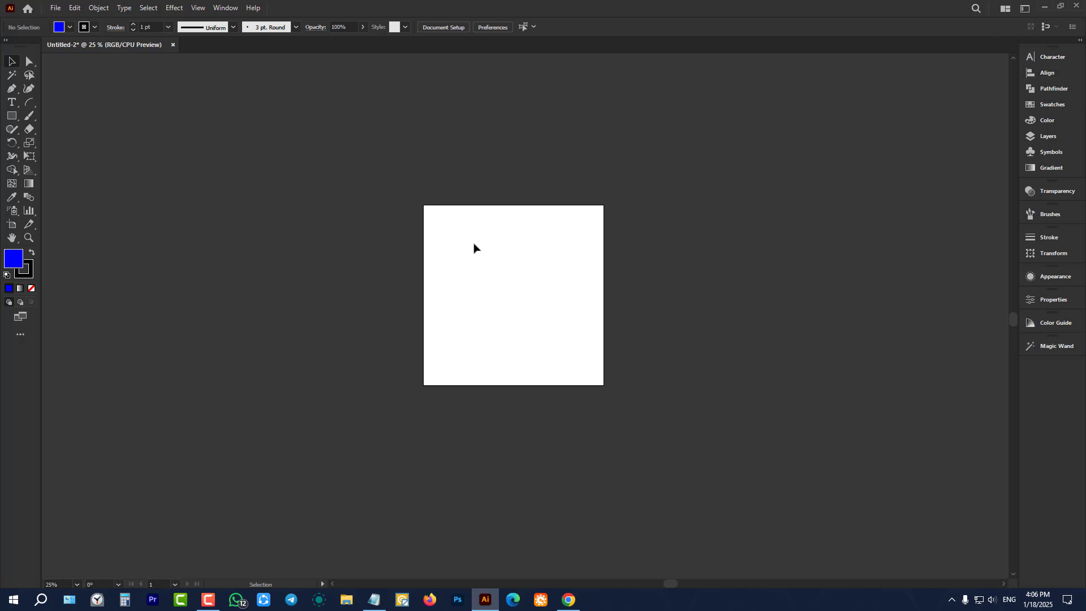
pyautogui.click(568, 599)
pyautogui.click(208, 599)
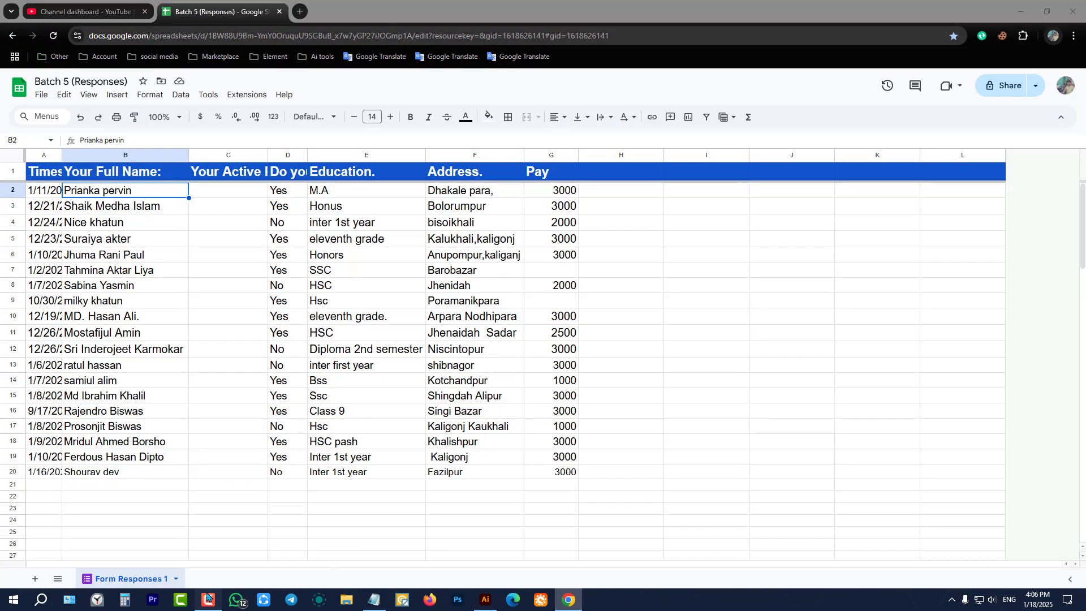